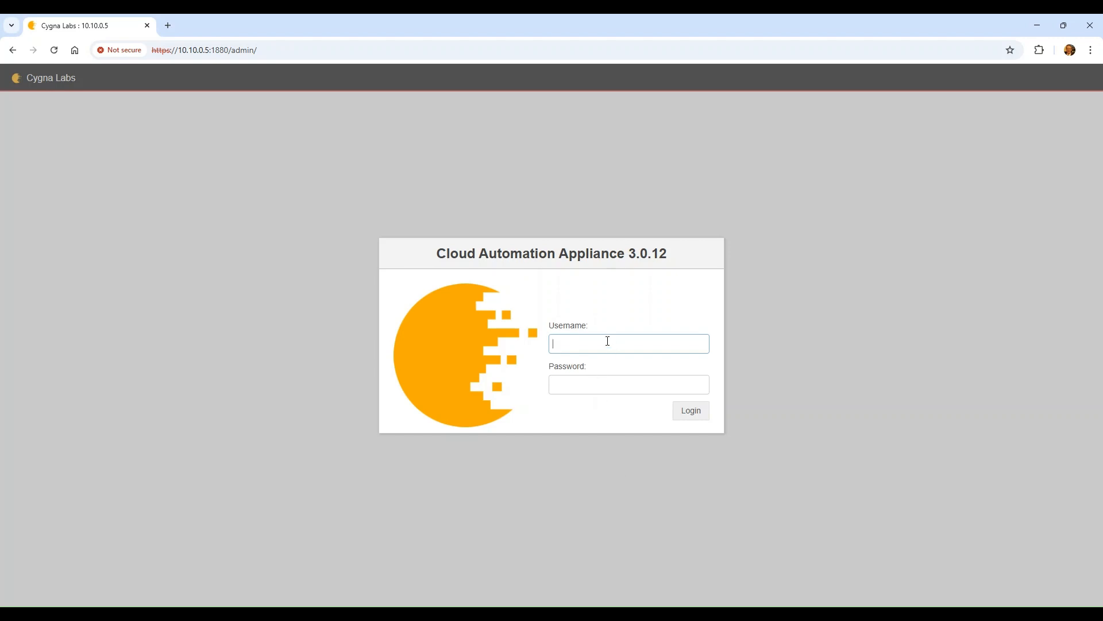
Sign in to the appliance with the administrator username and password
{"action": "type", "text": "incadmin"}
{"action": "key", "text": "Tab"}
{"action": "type", "text": "********"}
{"action": "key", "text": "Return"}
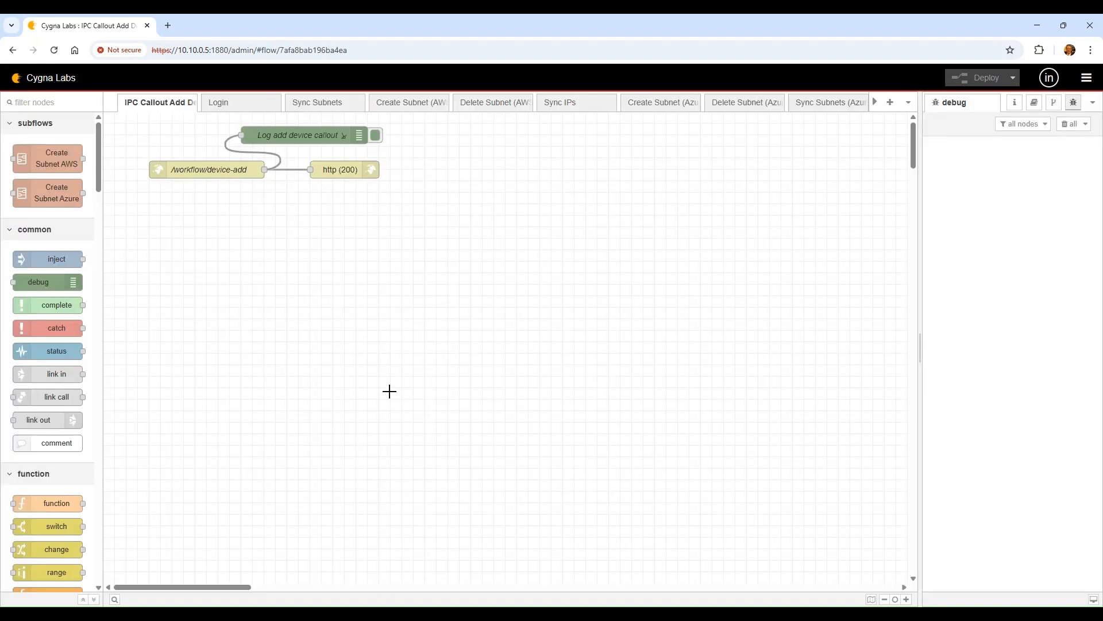
{"action": "left_click", "coordinate": [227, 104]}
{"action": "left_click", "coordinate": [163, 103]}
{"action": "left_click", "coordinate": [885, 599]}
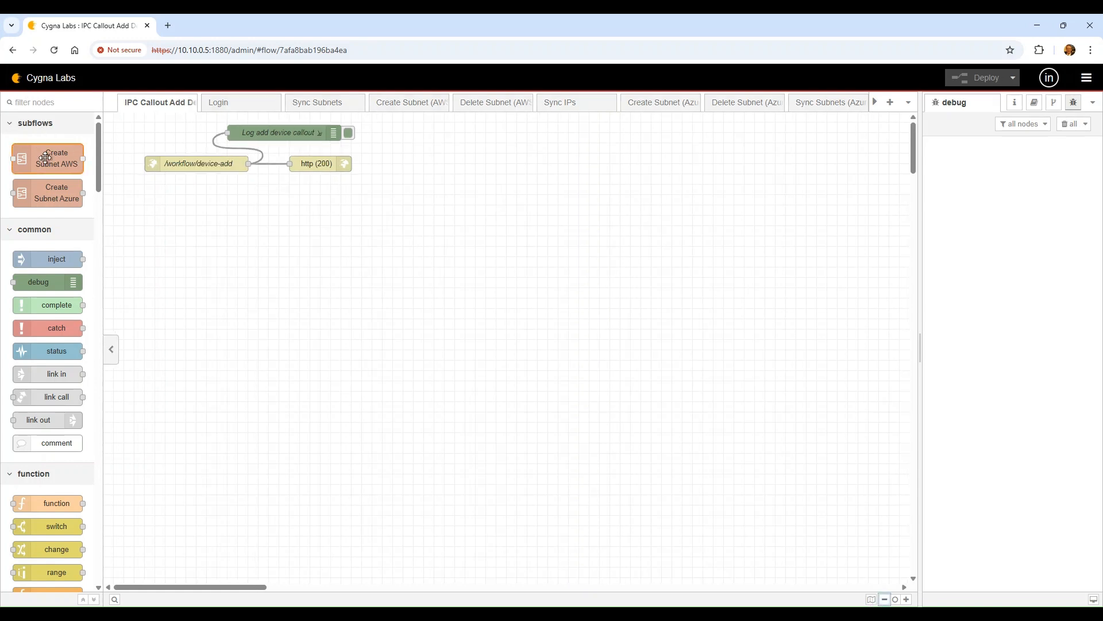
{"action": "mouse_move", "coordinate": [45, 158]}
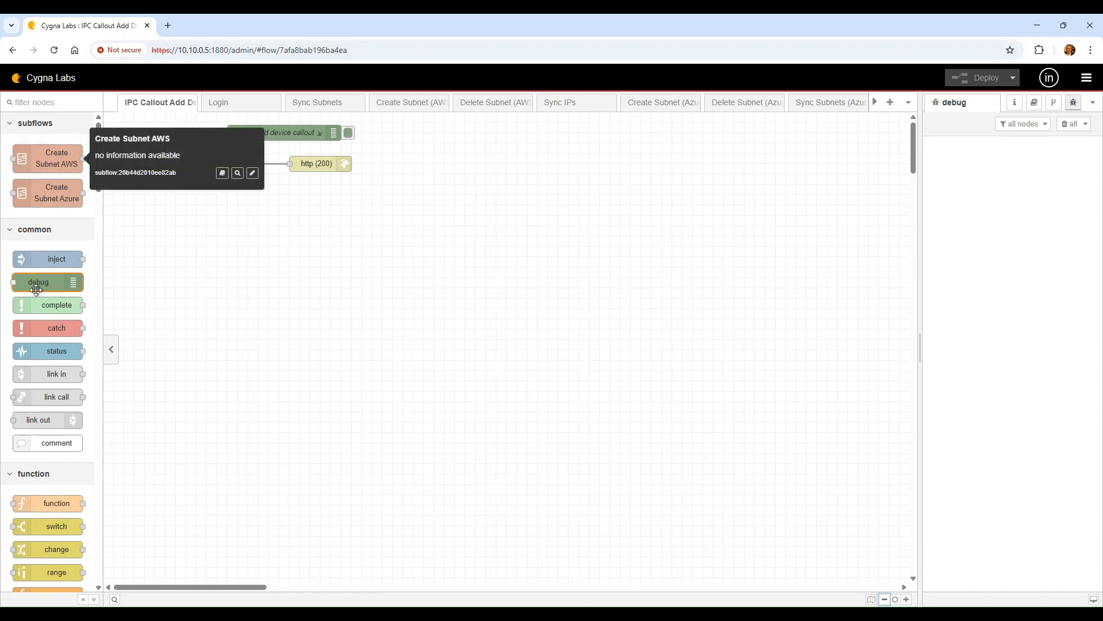
{"action": "scroll", "coordinate": [38, 292], "scroll_direction": "down", "scroll_amount": 1}
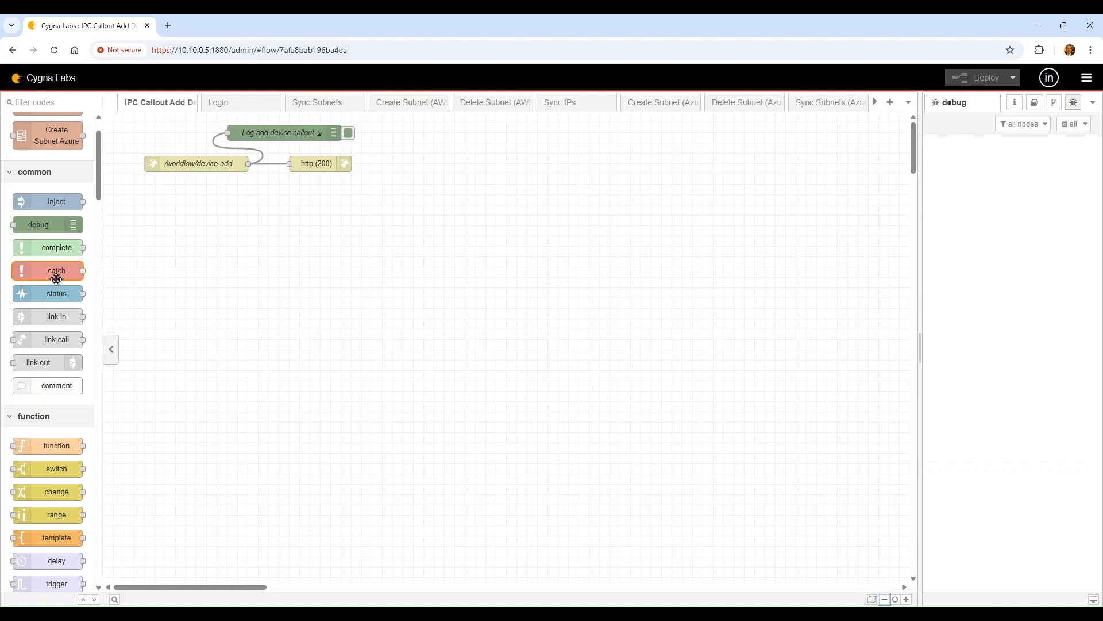
{"action": "scroll", "coordinate": [56, 280], "scroll_direction": "down", "scroll_amount": 2}
{"action": "scroll", "coordinate": [57, 279], "scroll_direction": "down", "scroll_amount": 1}
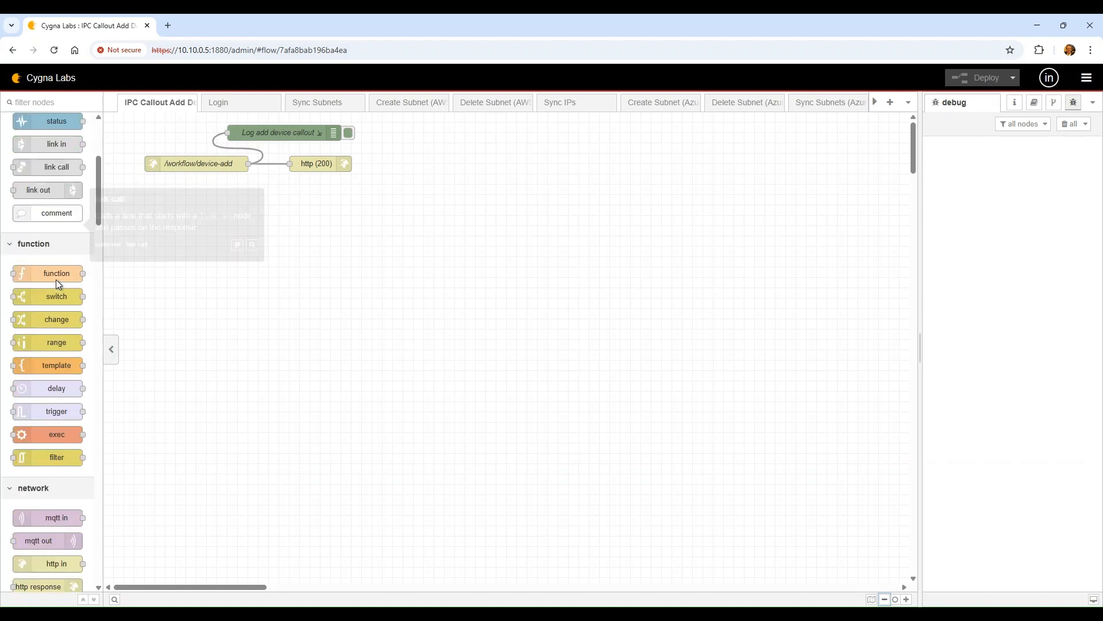
{"action": "mouse_move", "coordinate": [56, 280]}
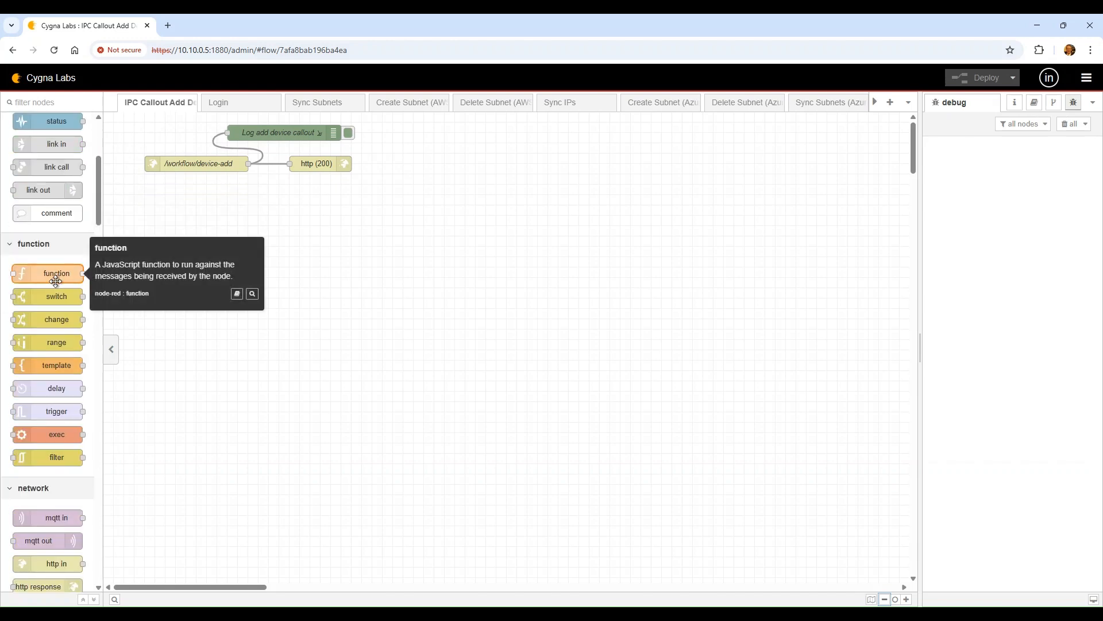
{"action": "scroll", "coordinate": [56, 280], "scroll_direction": "down", "scroll_amount": 1}
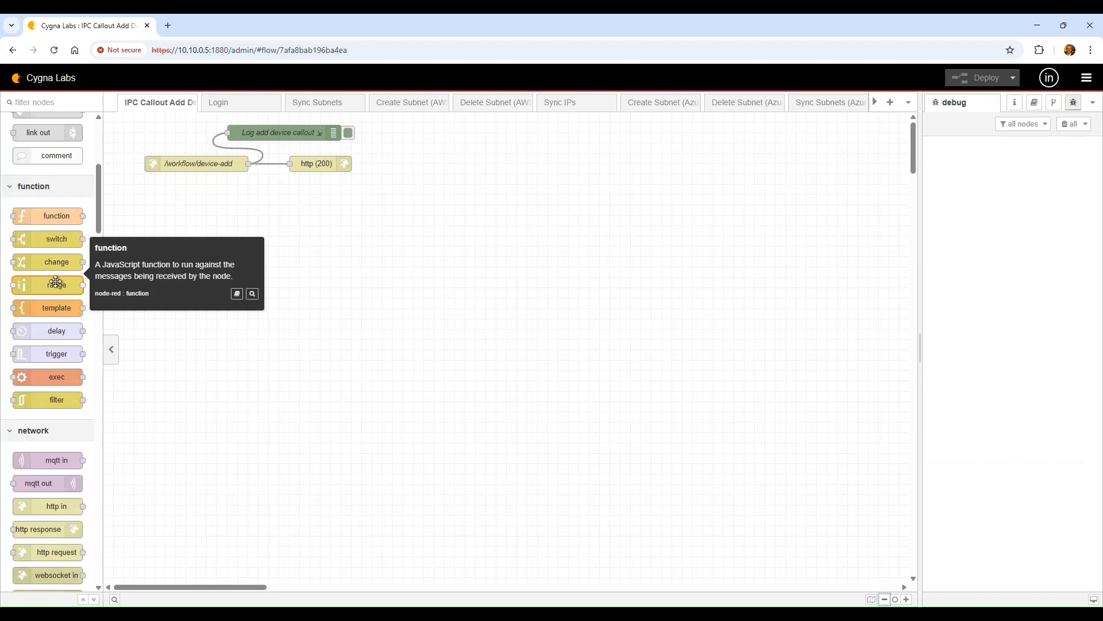
{"action": "scroll", "coordinate": [56, 280], "scroll_direction": "down", "scroll_amount": 1}
{"action": "scroll", "coordinate": [56, 279], "scroll_direction": "down", "scroll_amount": 2}
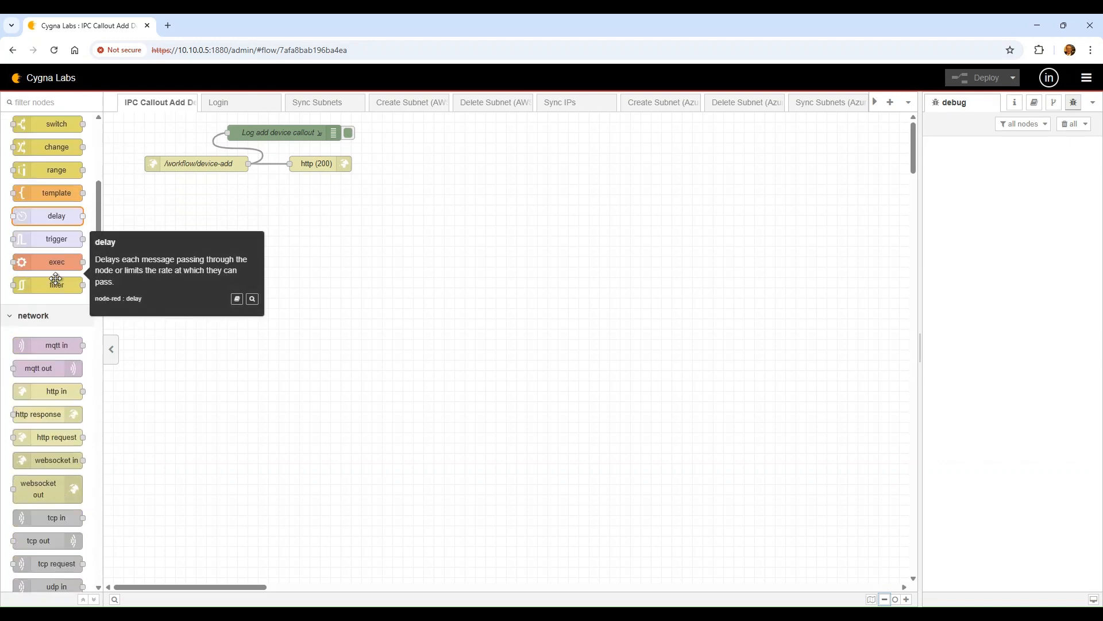
{"action": "scroll", "coordinate": [53, 277], "scroll_direction": "down", "scroll_amount": 1}
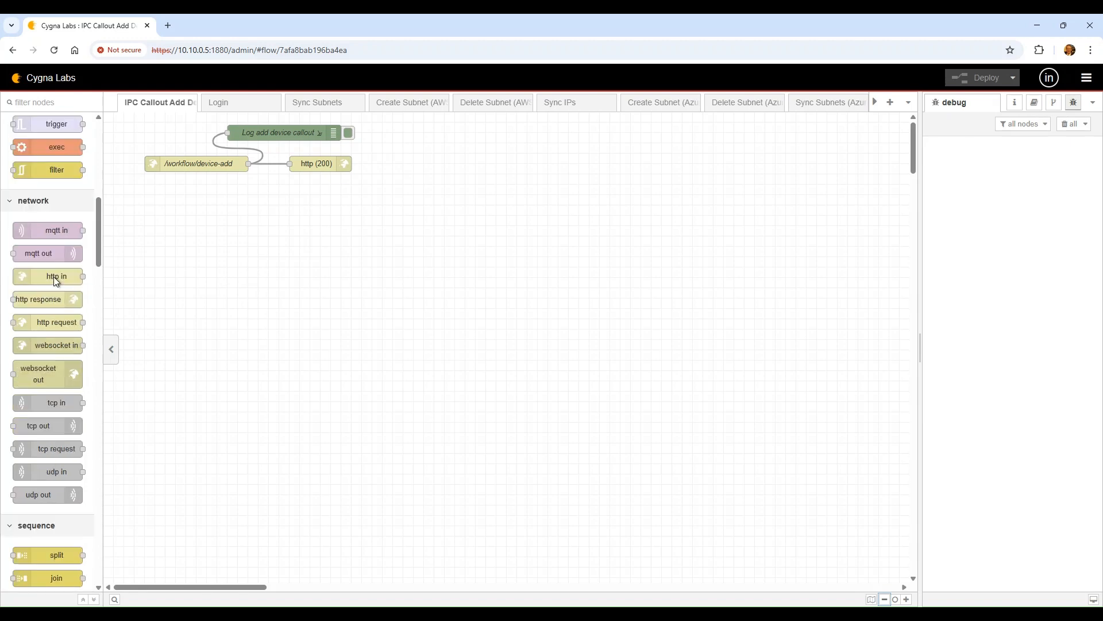
{"action": "scroll", "coordinate": [54, 277], "scroll_direction": "up", "scroll_amount": 4}
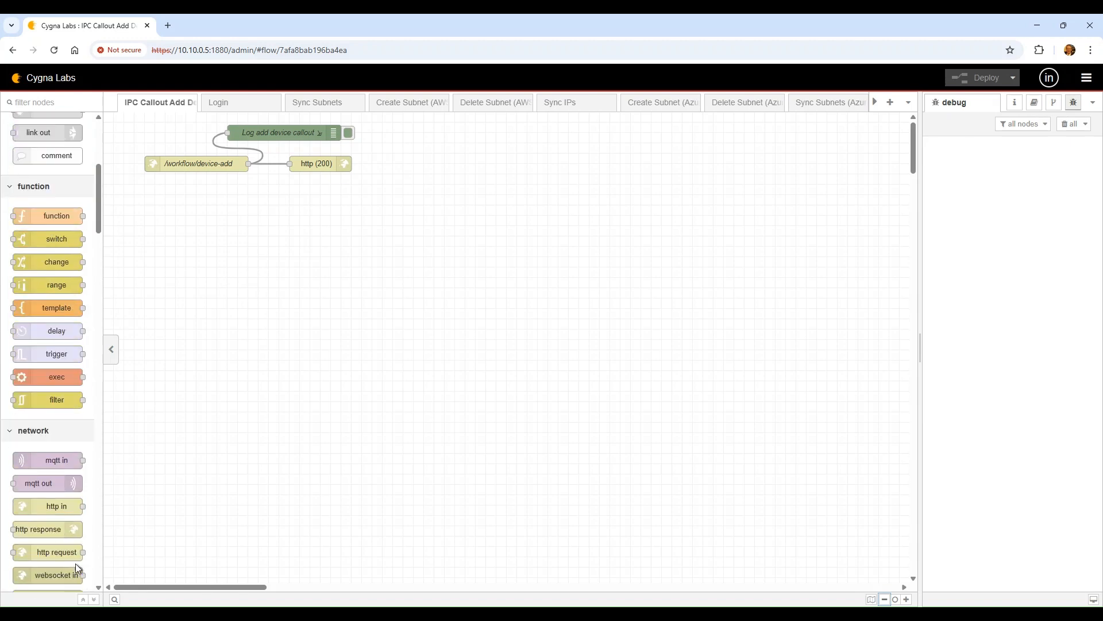
{"action": "mouse_move", "coordinate": [58, 507]}
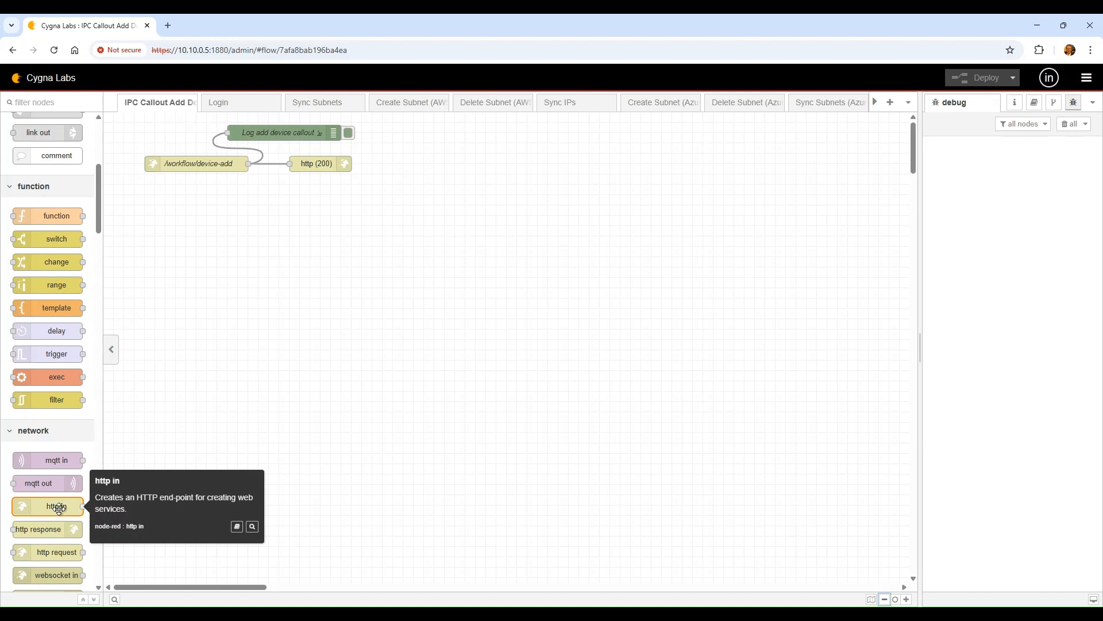
{"action": "scroll", "coordinate": [58, 507], "scroll_direction": "down", "scroll_amount": 2}
{"action": "mouse_move", "coordinate": [54, 435]}
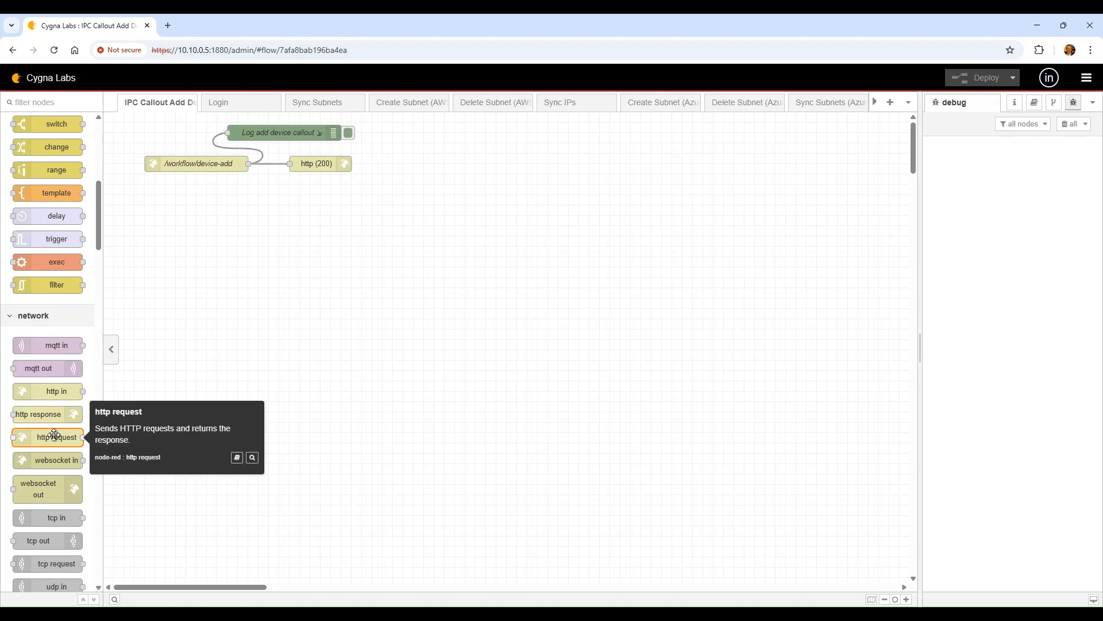
{"action": "mouse_move", "coordinate": [61, 412]}
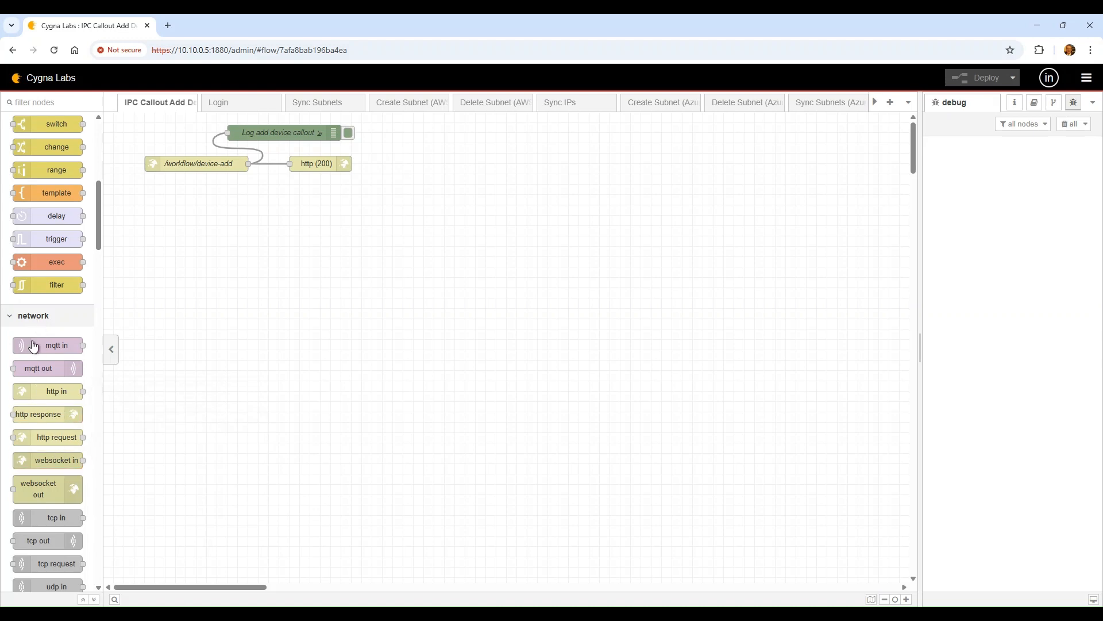
{"action": "scroll", "coordinate": [65, 436], "scroll_direction": "down", "scroll_amount": 4}
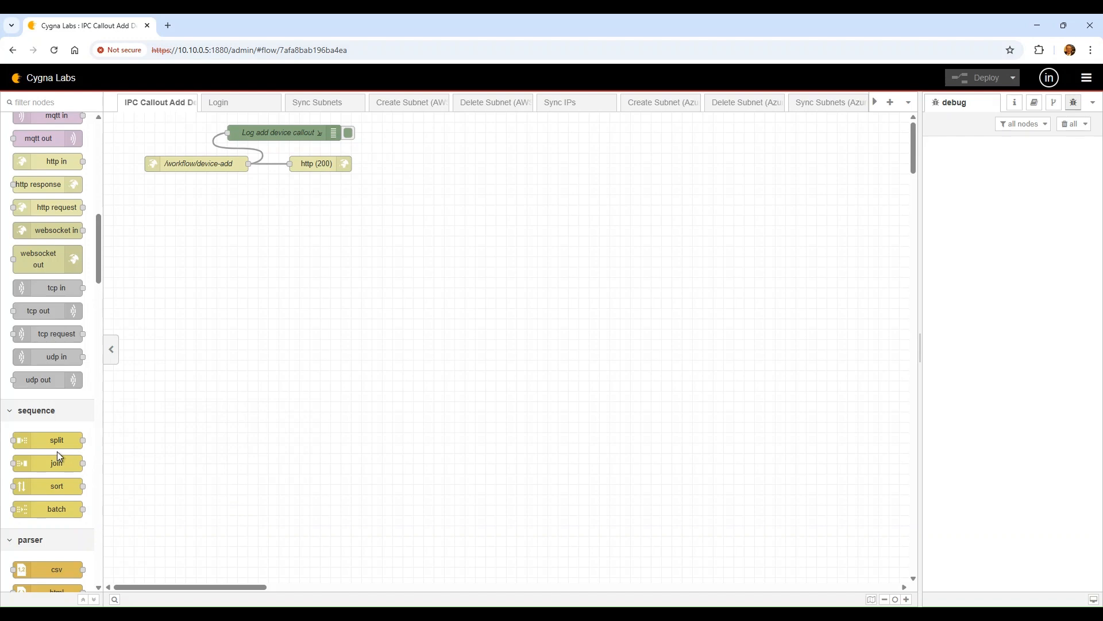
{"action": "scroll", "coordinate": [57, 450], "scroll_direction": "down", "scroll_amount": 1}
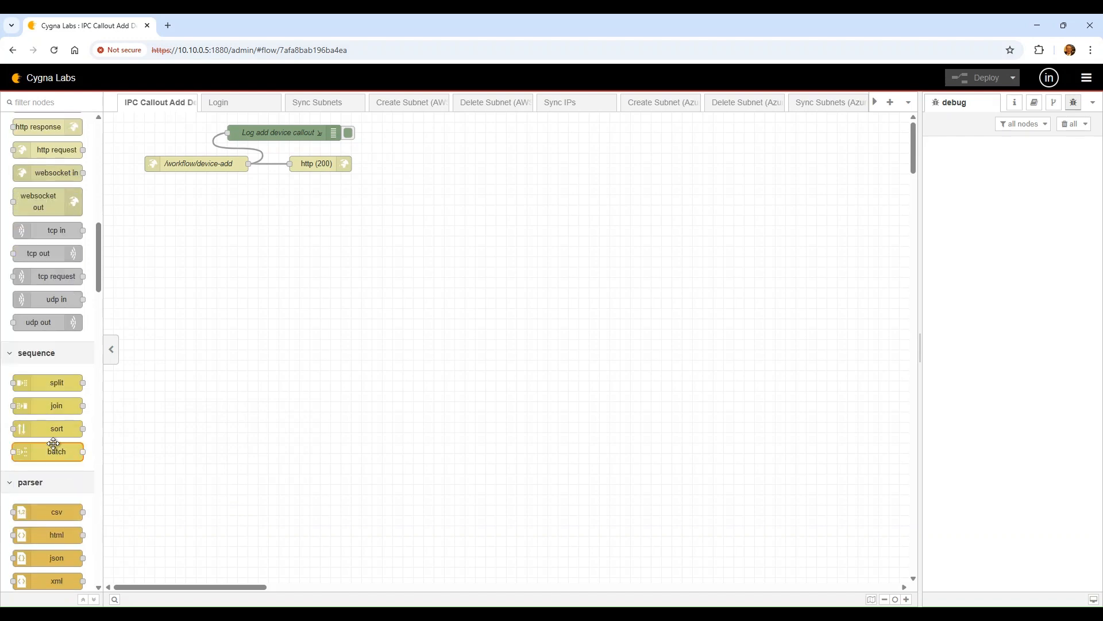
{"action": "scroll", "coordinate": [53, 453], "scroll_direction": "down", "scroll_amount": 2}
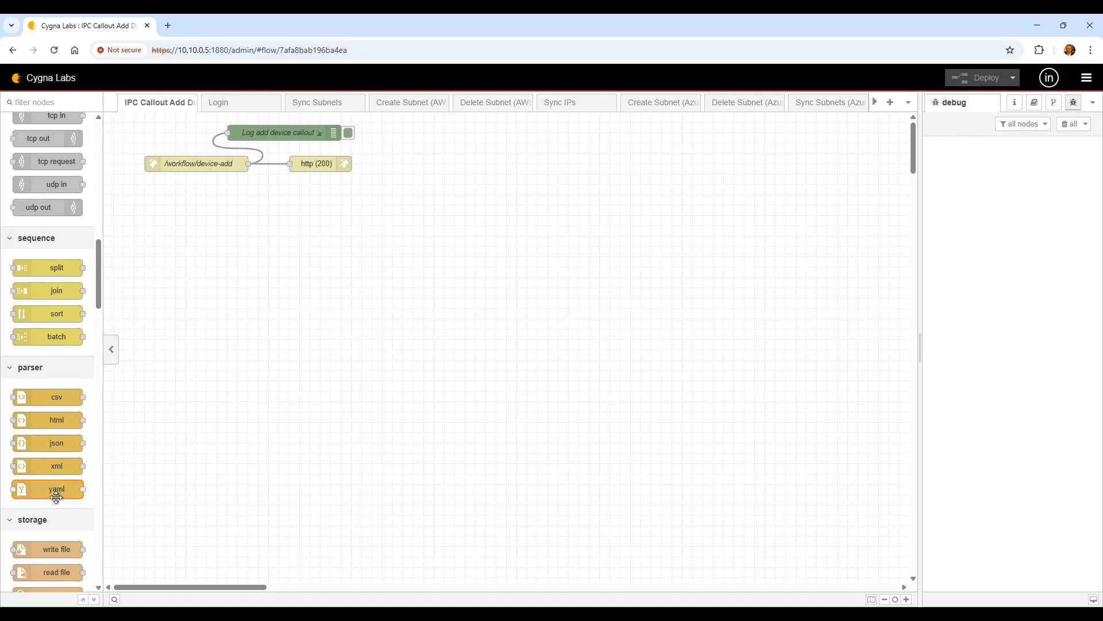
{"action": "scroll", "coordinate": [56, 497], "scroll_direction": "down", "scroll_amount": 1}
{"action": "scroll", "coordinate": [55, 498], "scroll_direction": "down", "scroll_amount": 4}
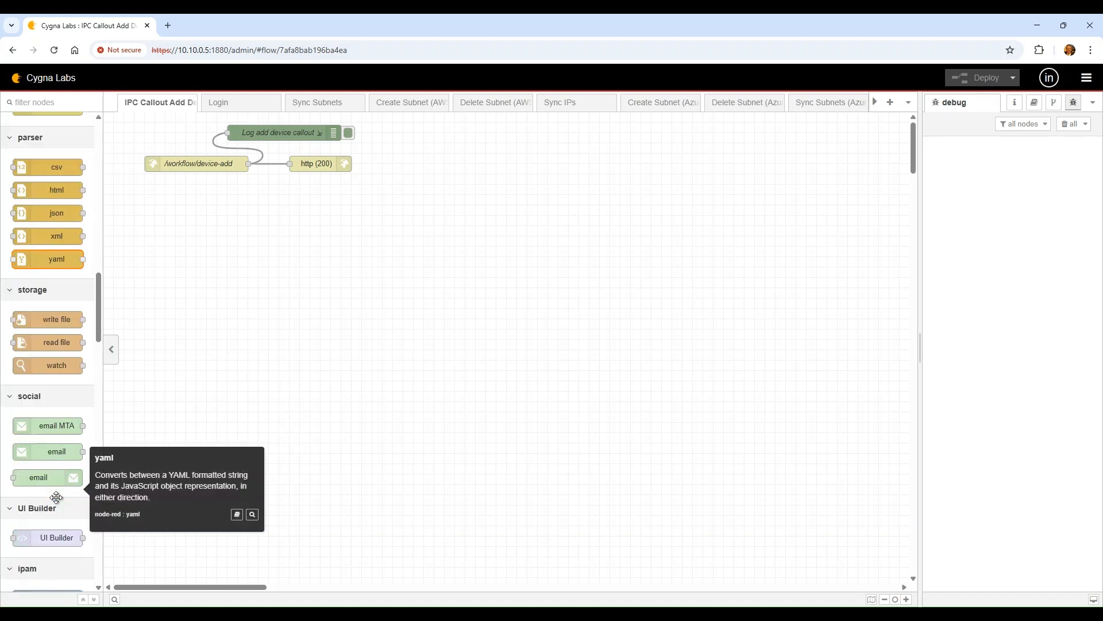
{"action": "scroll", "coordinate": [57, 500], "scroll_direction": "down", "scroll_amount": 6}
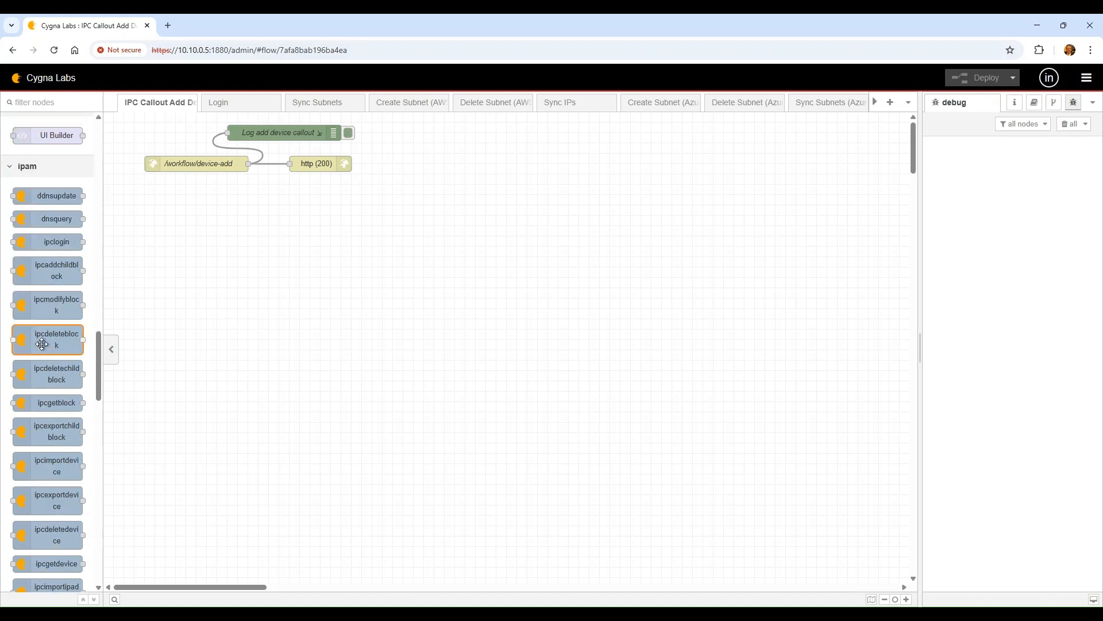
{"action": "scroll", "coordinate": [43, 367], "scroll_direction": "down", "scroll_amount": 7}
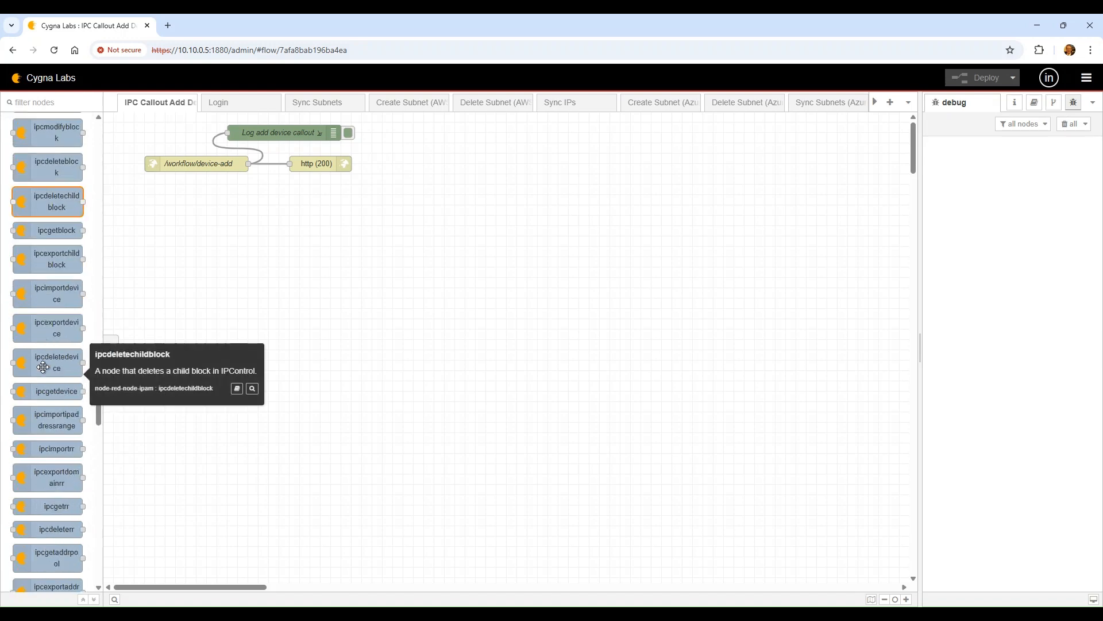
{"action": "scroll", "coordinate": [43, 366], "scroll_direction": "down", "scroll_amount": 8}
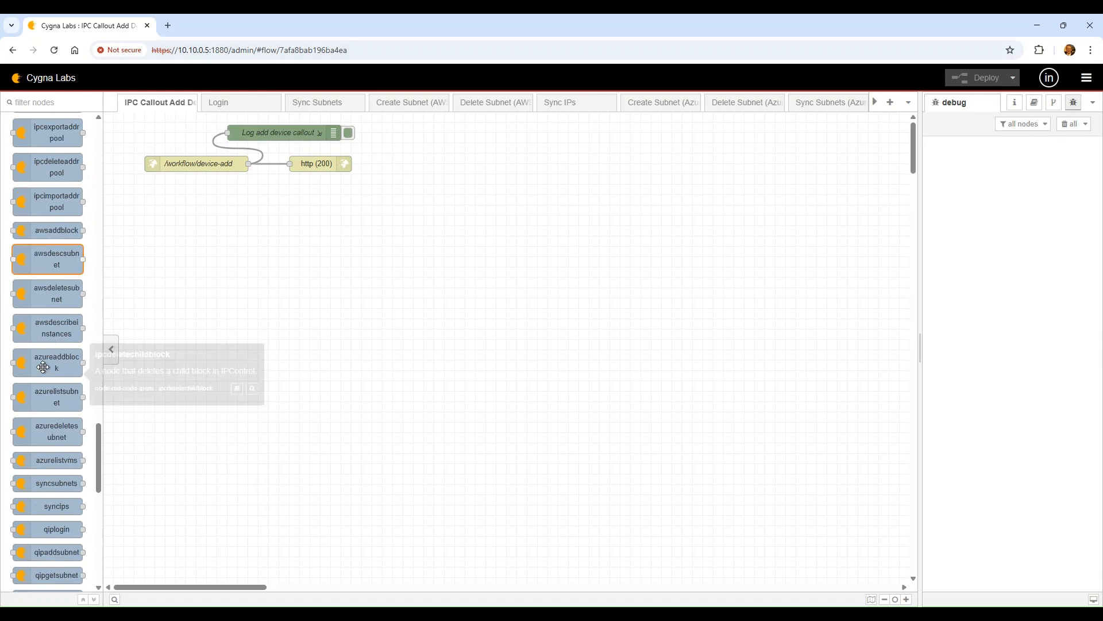
{"action": "scroll", "coordinate": [50, 411], "scroll_direction": "down", "scroll_amount": 4}
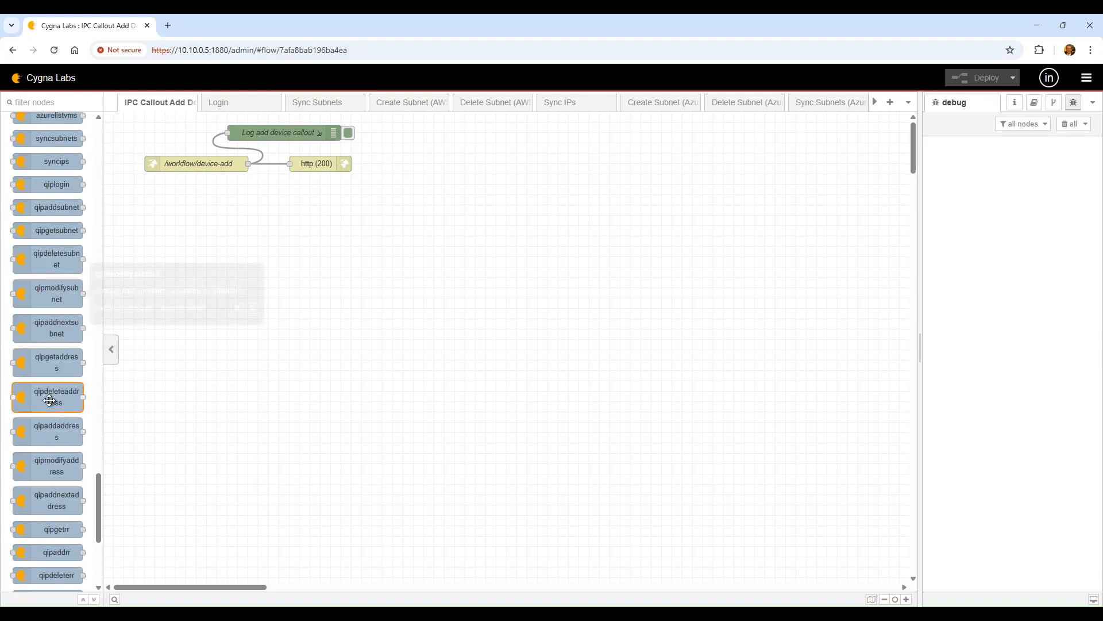
{"action": "scroll", "coordinate": [50, 405], "scroll_direction": "up", "scroll_amount": 10}
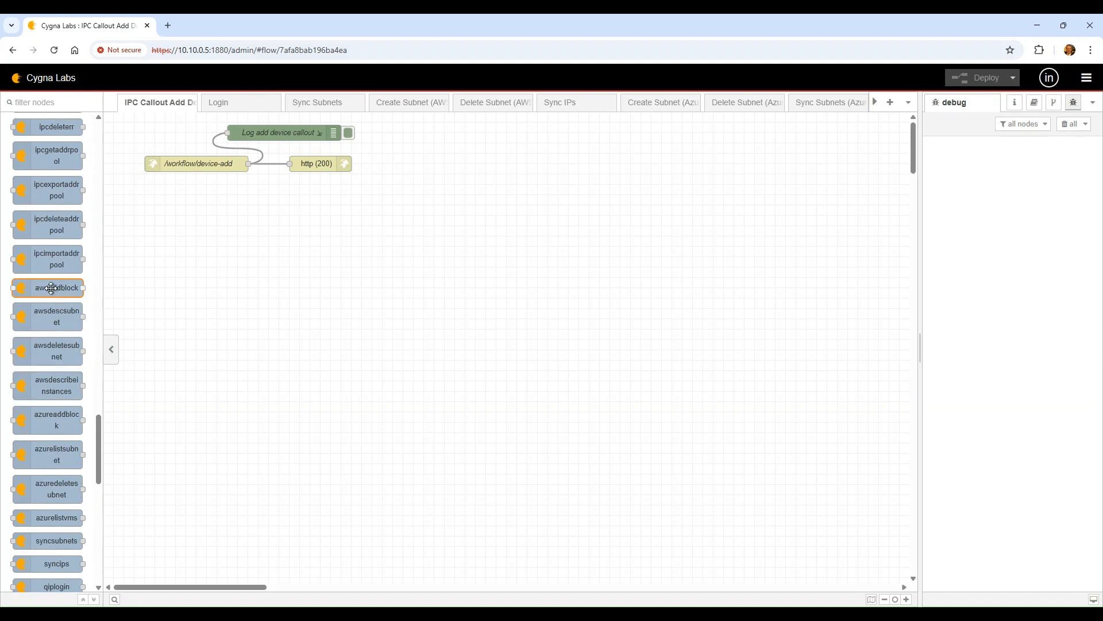
{"action": "scroll", "coordinate": [54, 333], "scroll_direction": "down", "scroll_amount": 10}
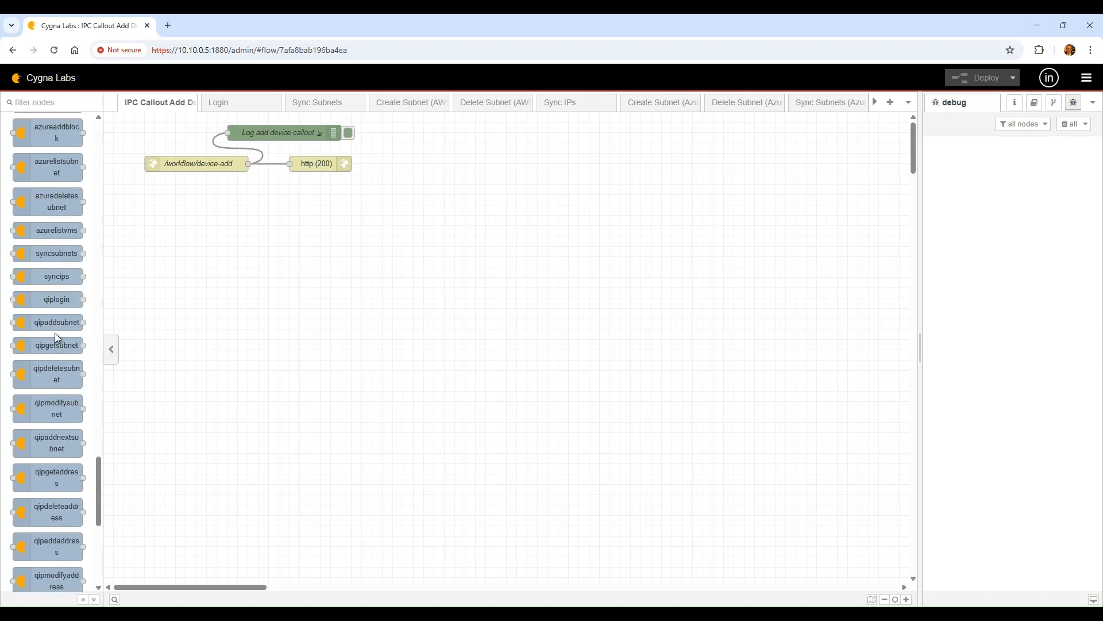
{"action": "scroll", "coordinate": [54, 333], "scroll_direction": "down", "scroll_amount": 2}
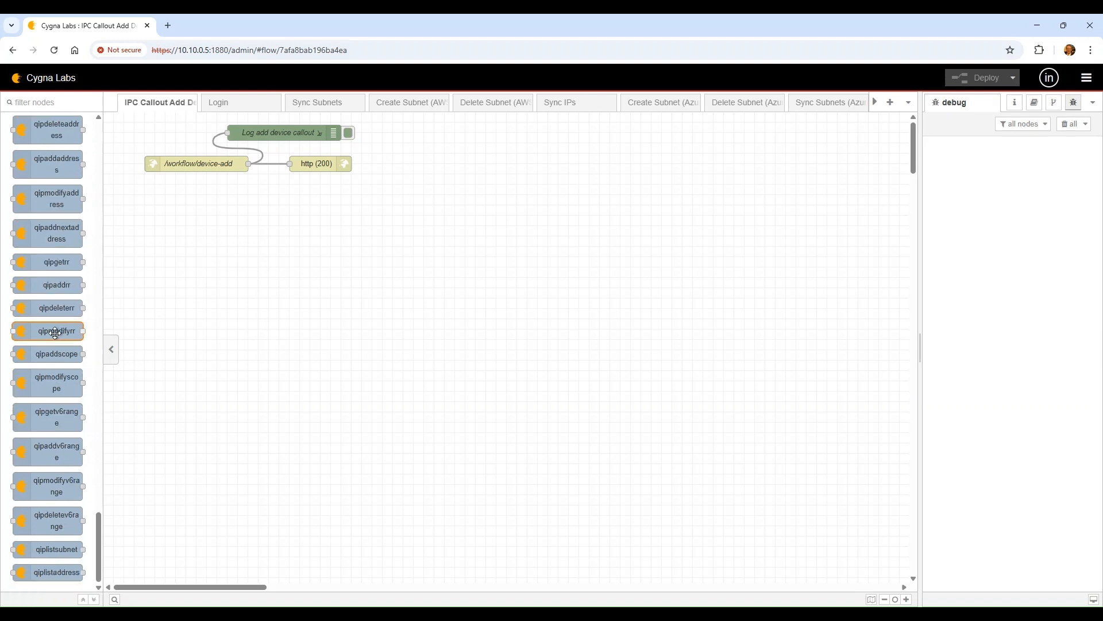
{"action": "scroll", "coordinate": [55, 333], "scroll_direction": "up", "scroll_amount": 3}
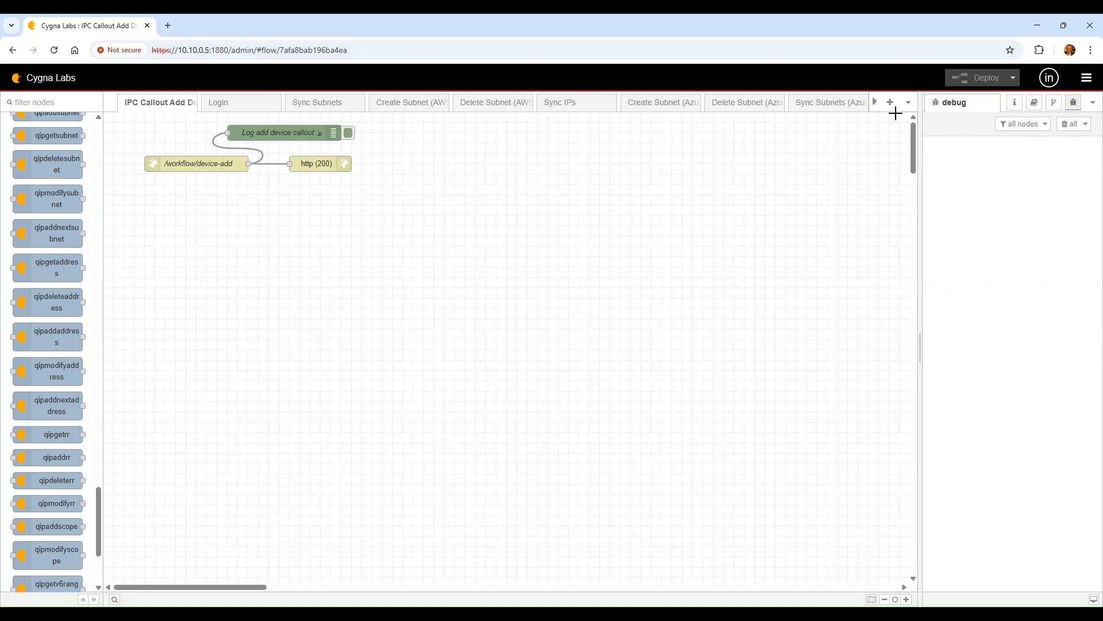
{"action": "left_click", "coordinate": [892, 103]}
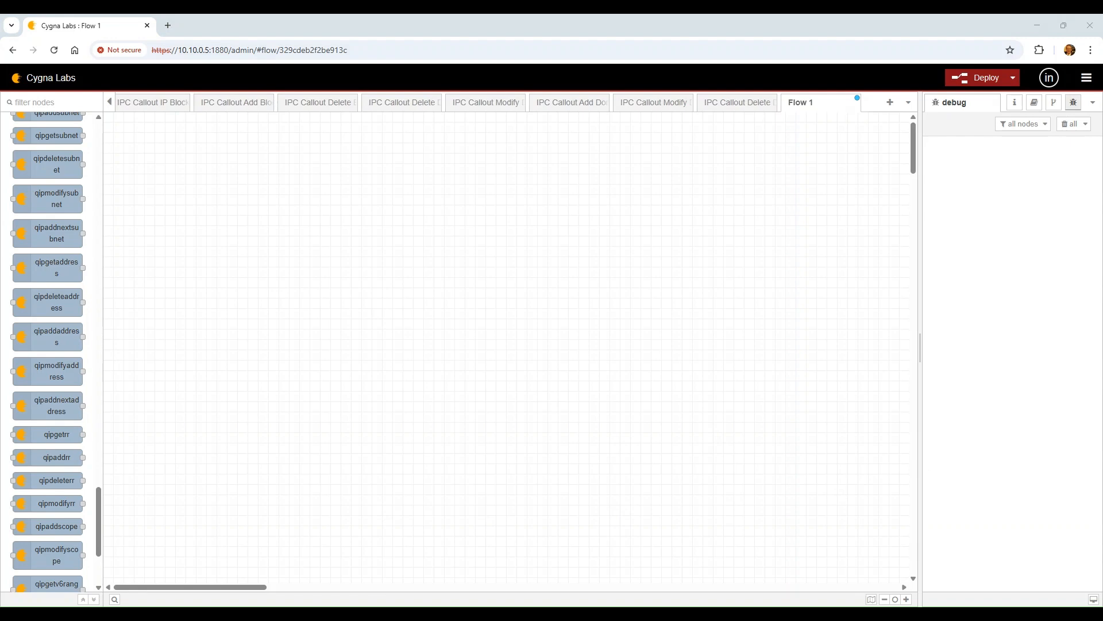
Add a new Flow 1 tab and scroll the node palette down to the network nodes
{"action": "left_click", "coordinate": [488, 204]}
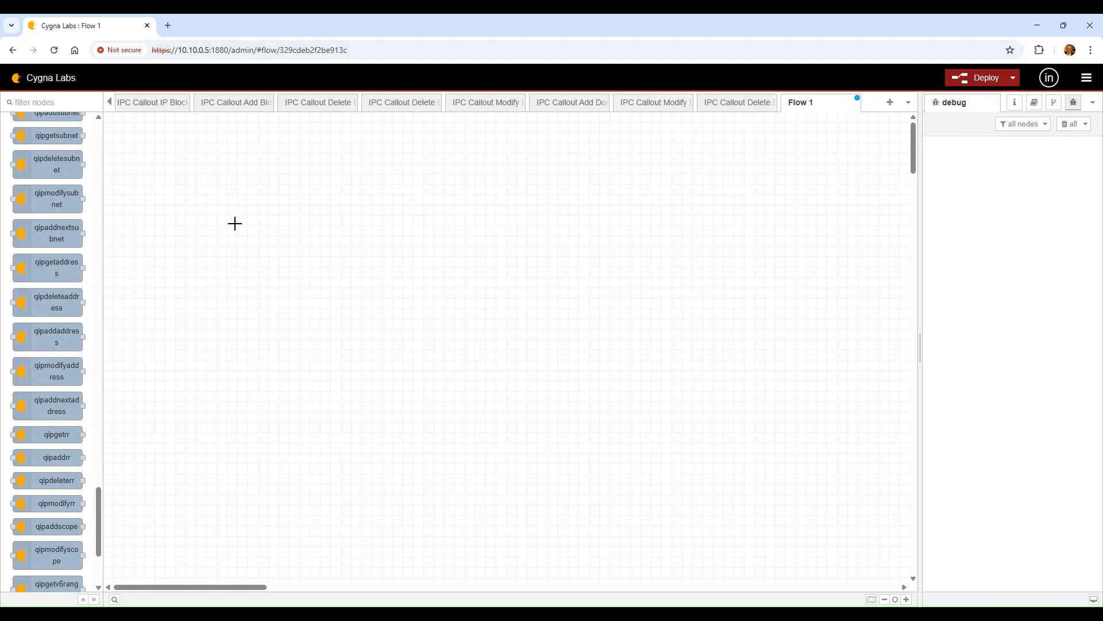
{"action": "left_click", "coordinate": [98, 128]}
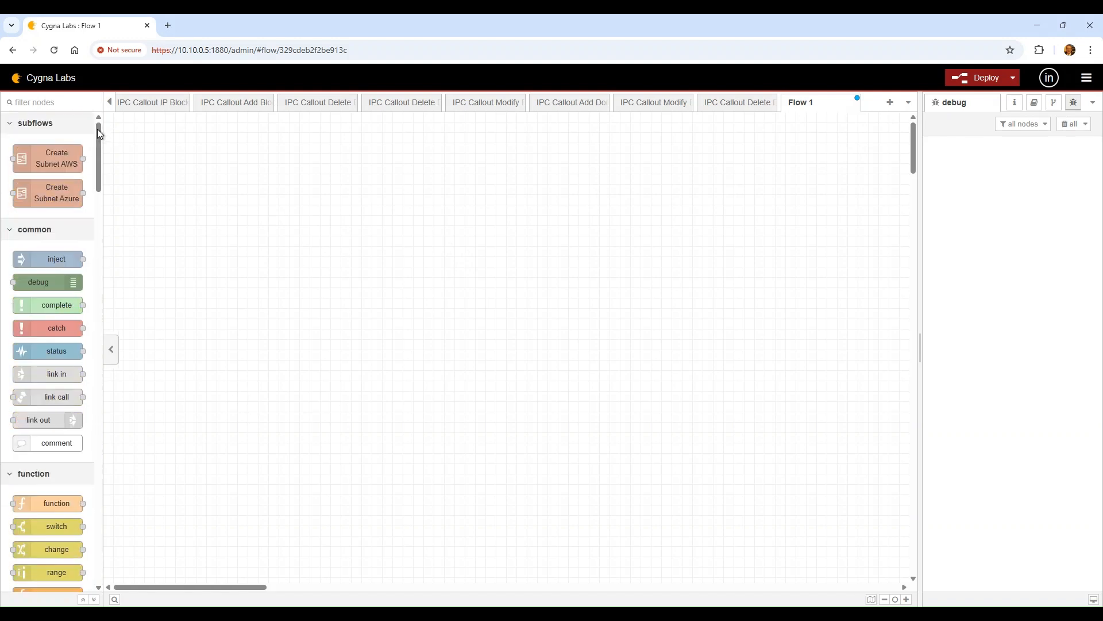
{"action": "scroll", "coordinate": [81, 524], "scroll_direction": "down", "scroll_amount": 5}
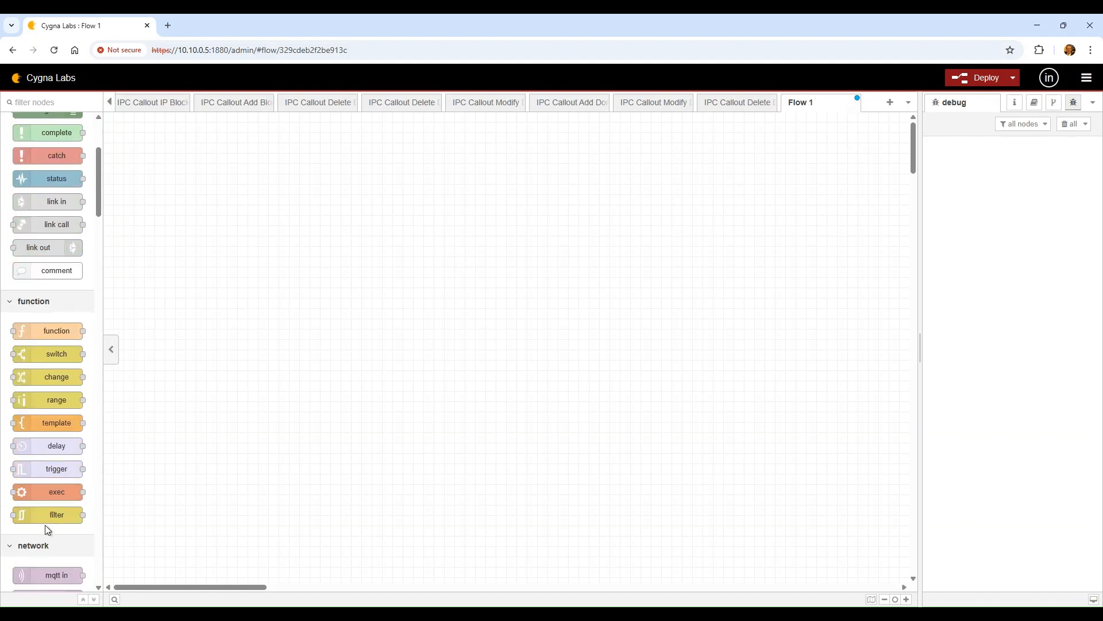
{"action": "scroll", "coordinate": [44, 525], "scroll_direction": "down", "scroll_amount": 3}
Place an http in node, a timestamp inject node above it, and a debug node
{"action": "left_click_drag", "start_coordinate": [42, 445], "coordinate": [216, 212]}
{"action": "scroll", "coordinate": [86, 249], "scroll_direction": "up", "scroll_amount": 5}
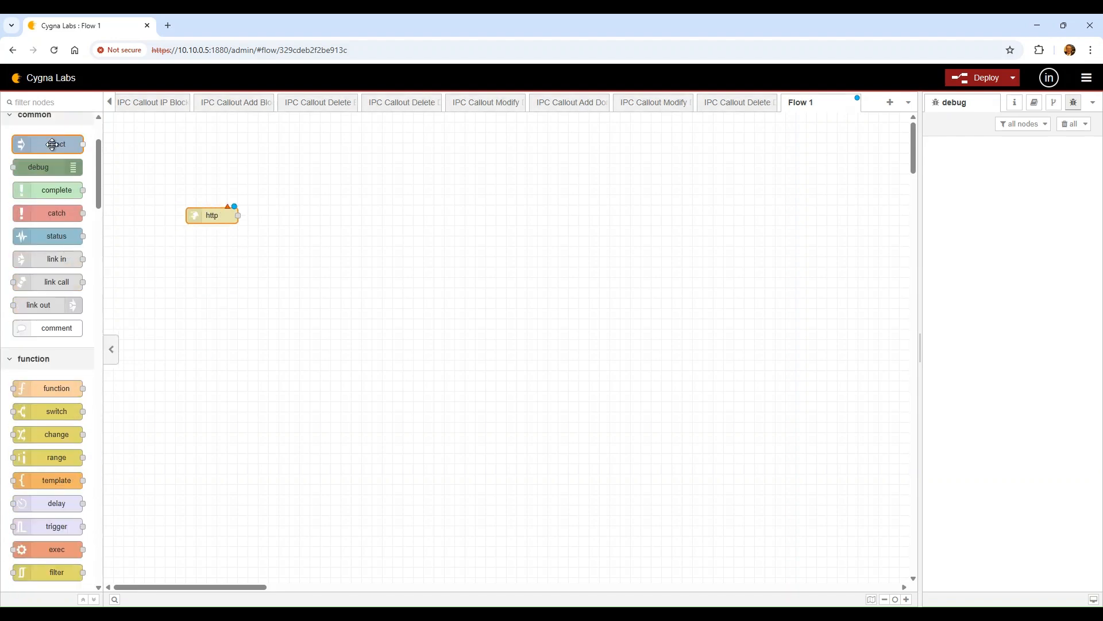
{"action": "left_click_drag", "start_coordinate": [52, 145], "coordinate": [208, 185]}
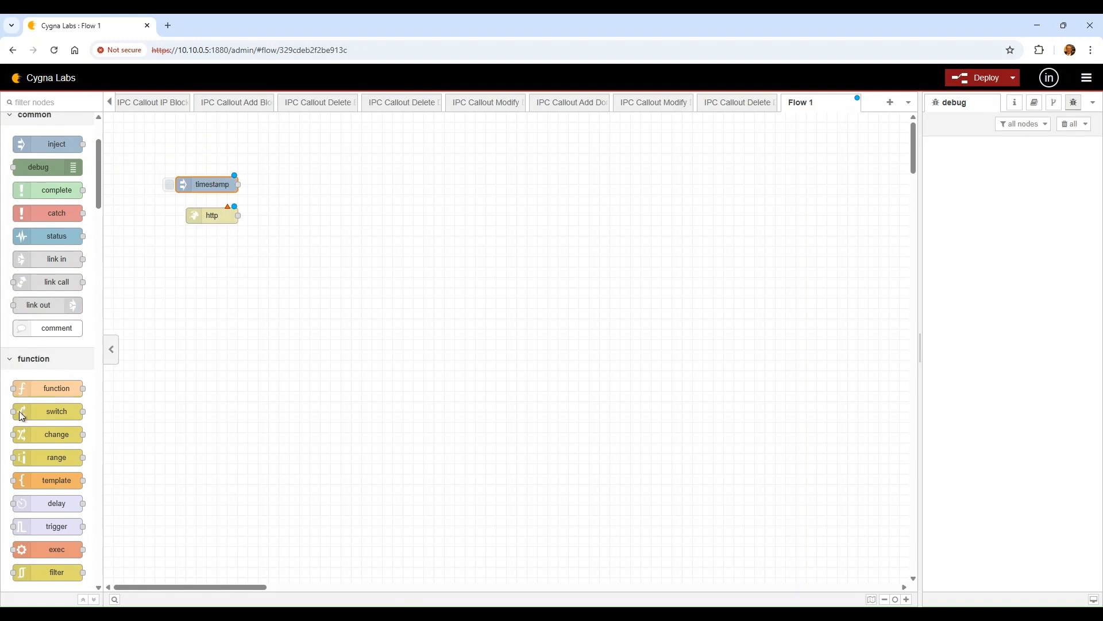
{"action": "left_click_drag", "start_coordinate": [41, 167], "coordinate": [381, 186]}
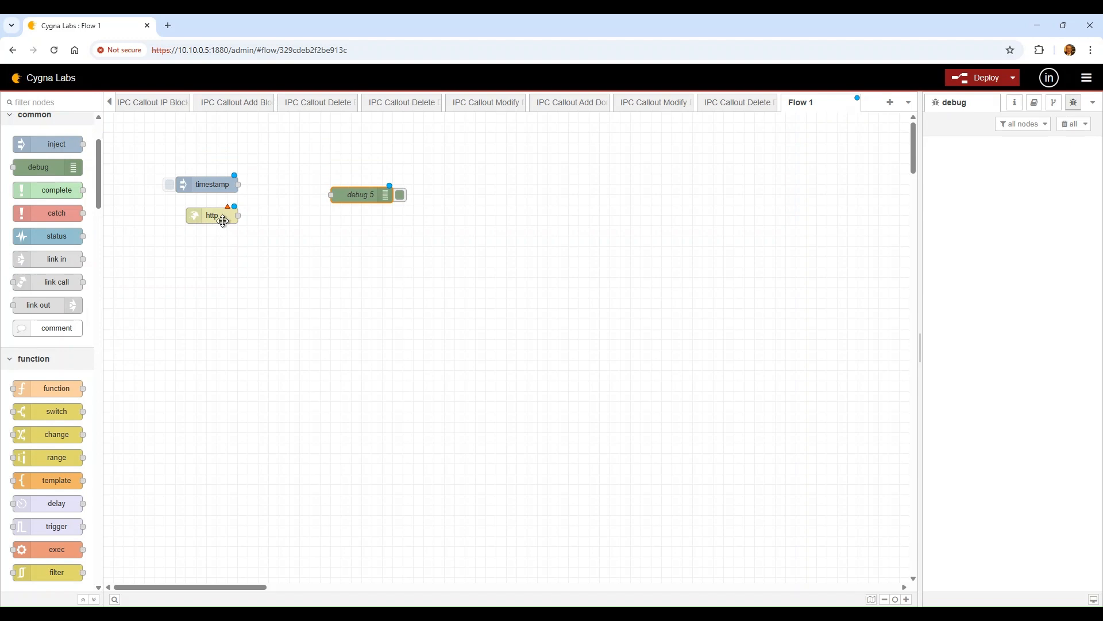
Add http response and ipclogin nodes, lining ipclogin up with the timestamp node
{"action": "scroll", "coordinate": [48, 487], "scroll_direction": "down", "scroll_amount": 1}
{"action": "scroll", "coordinate": [48, 488], "scroll_direction": "down", "scroll_amount": 4}
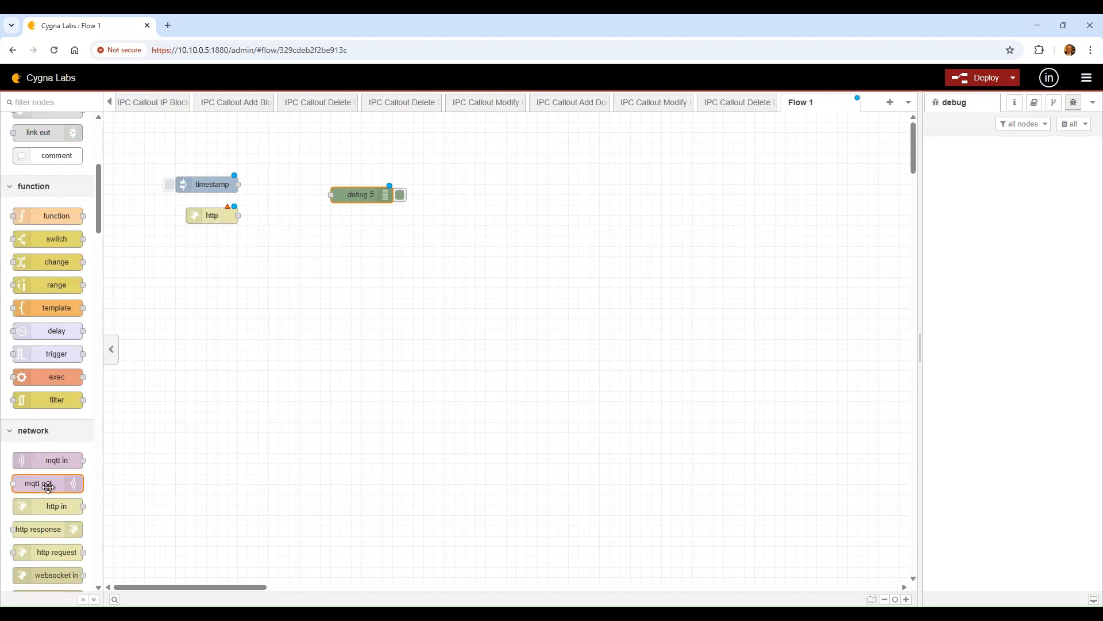
{"action": "left_click_drag", "start_coordinate": [50, 414], "coordinate": [392, 229]}
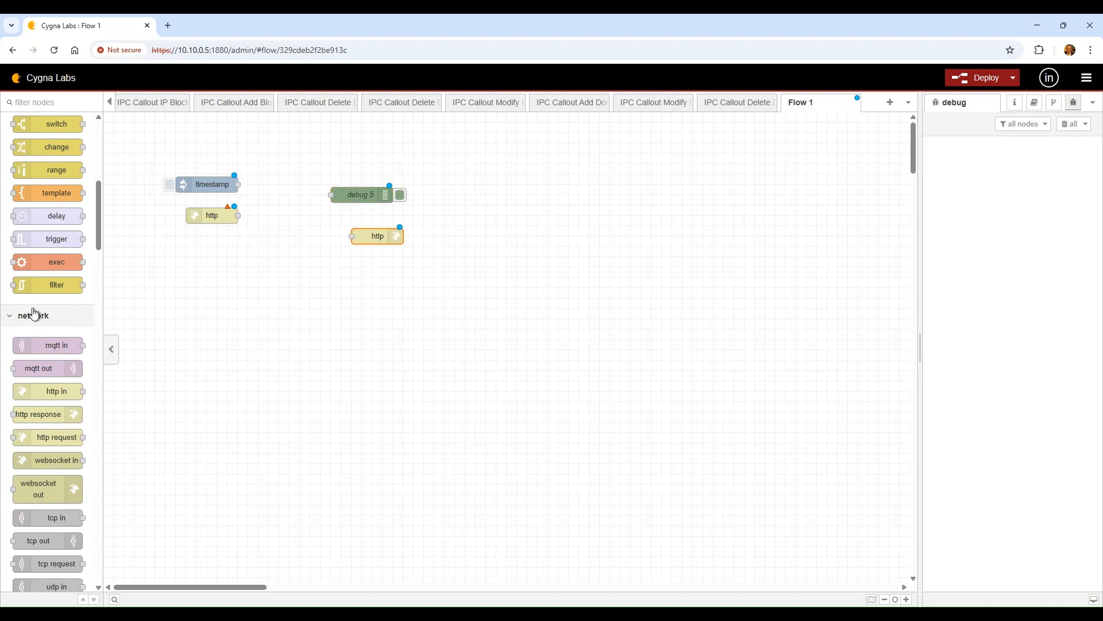
{"action": "scroll", "coordinate": [32, 368], "scroll_direction": "down", "scroll_amount": 1}
{"action": "scroll", "coordinate": [31, 380], "scroll_direction": "down", "scroll_amount": 15}
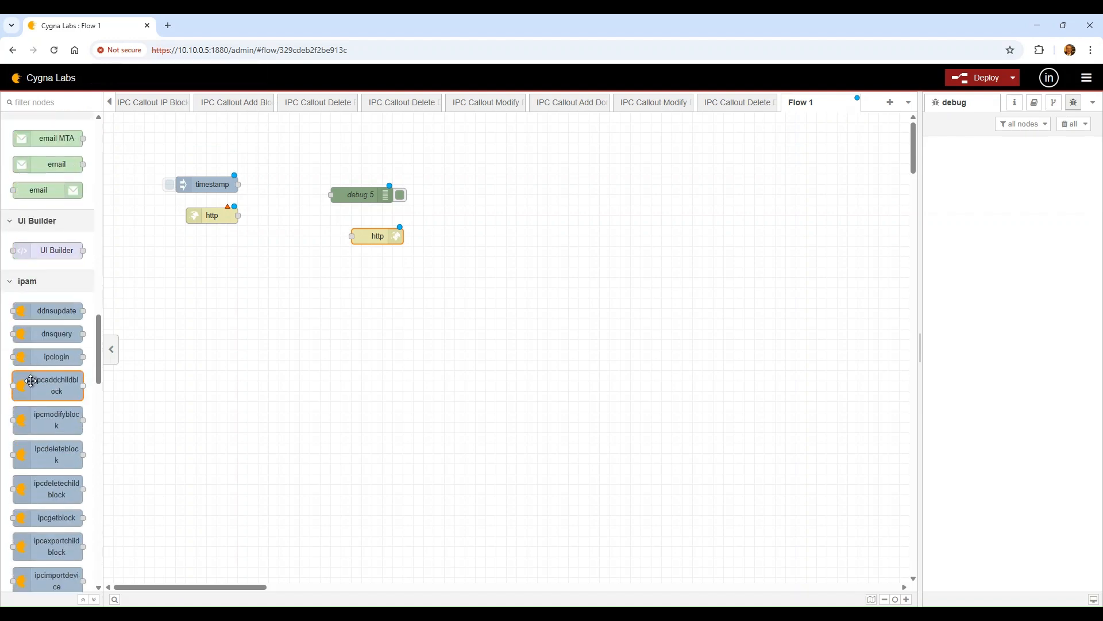
{"action": "left_click_drag", "start_coordinate": [55, 356], "coordinate": [329, 154]}
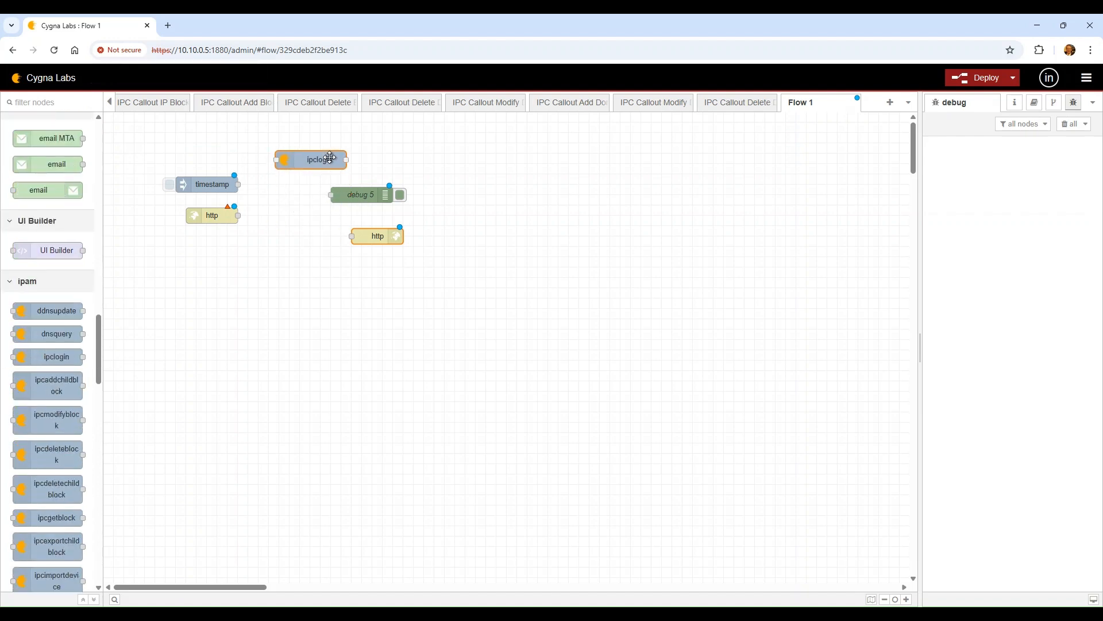
{"action": "left_click_drag", "start_coordinate": [393, 191], "coordinate": [475, 170]}
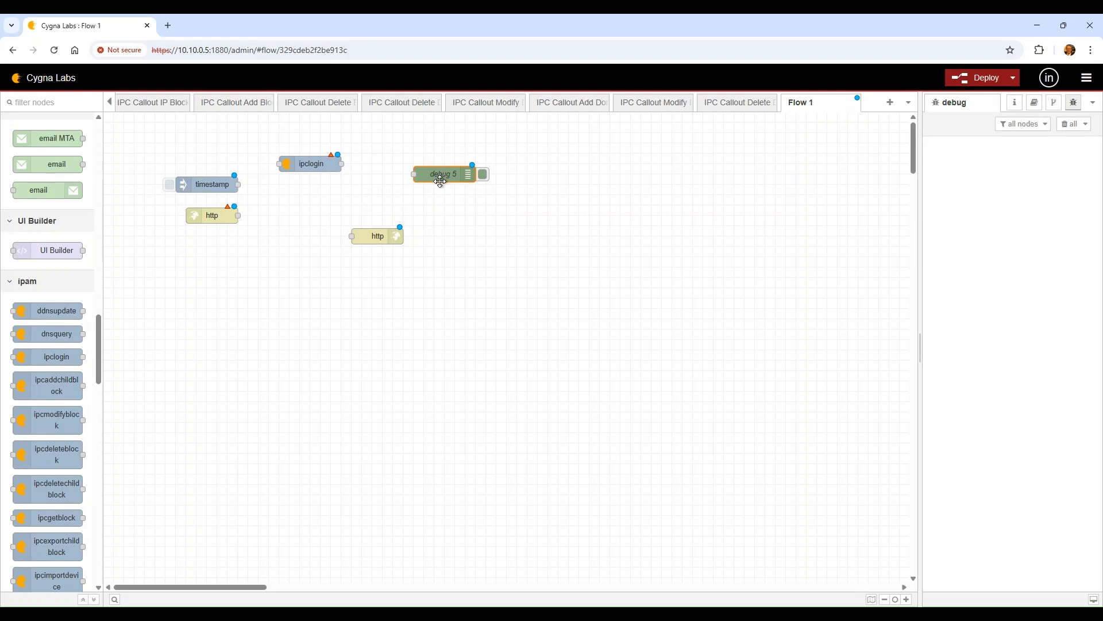
{"action": "left_click_drag", "start_coordinate": [370, 236], "coordinate": [443, 215]}
{"action": "left_click_drag", "start_coordinate": [305, 167], "coordinate": [305, 188]}
Add an http request node and a switch node tucked under ipclogin
{"action": "scroll", "coordinate": [31, 545], "scroll_direction": "down", "scroll_amount": 7}
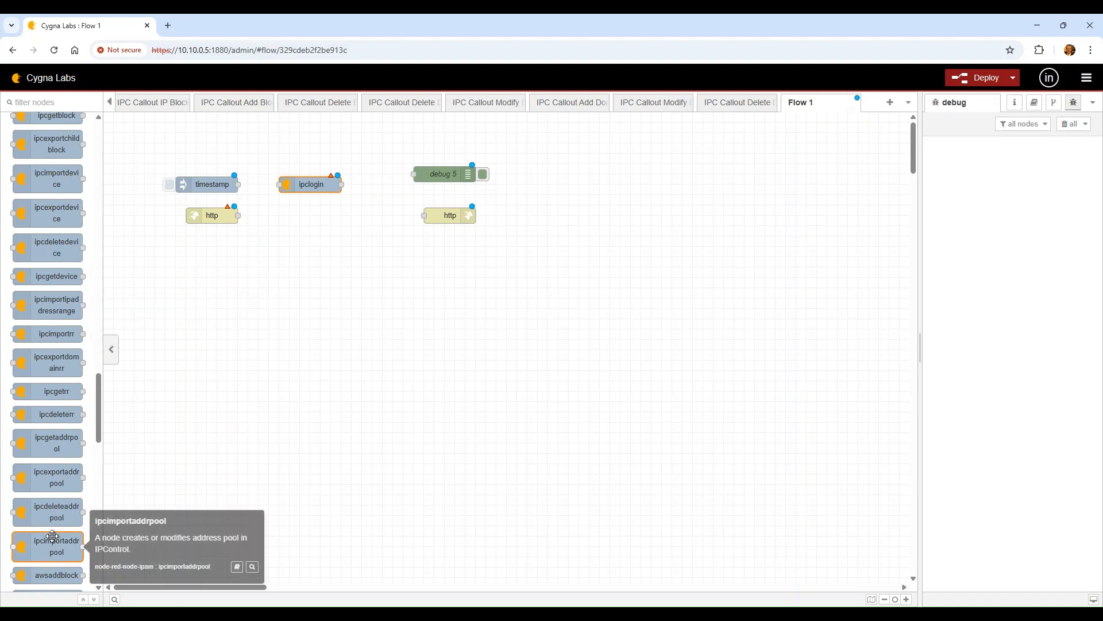
{"action": "scroll", "coordinate": [53, 538], "scroll_direction": "down", "scroll_amount": 1}
{"action": "scroll", "coordinate": [53, 537], "scroll_direction": "up", "scroll_amount": 4}
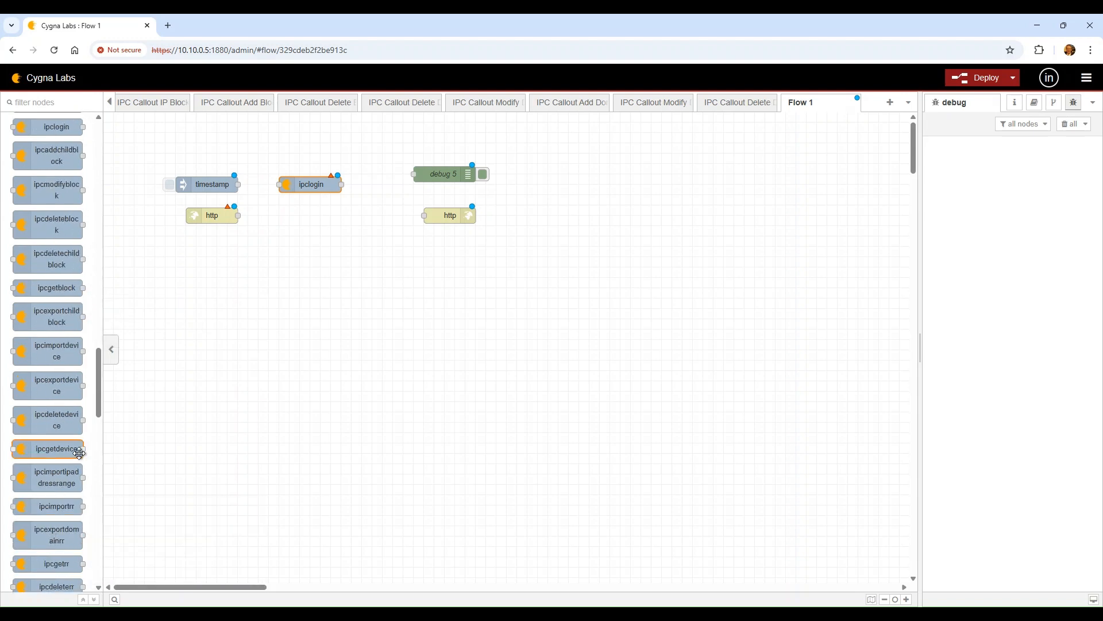
{"action": "scroll", "coordinate": [74, 388], "scroll_direction": "up", "scroll_amount": 5}
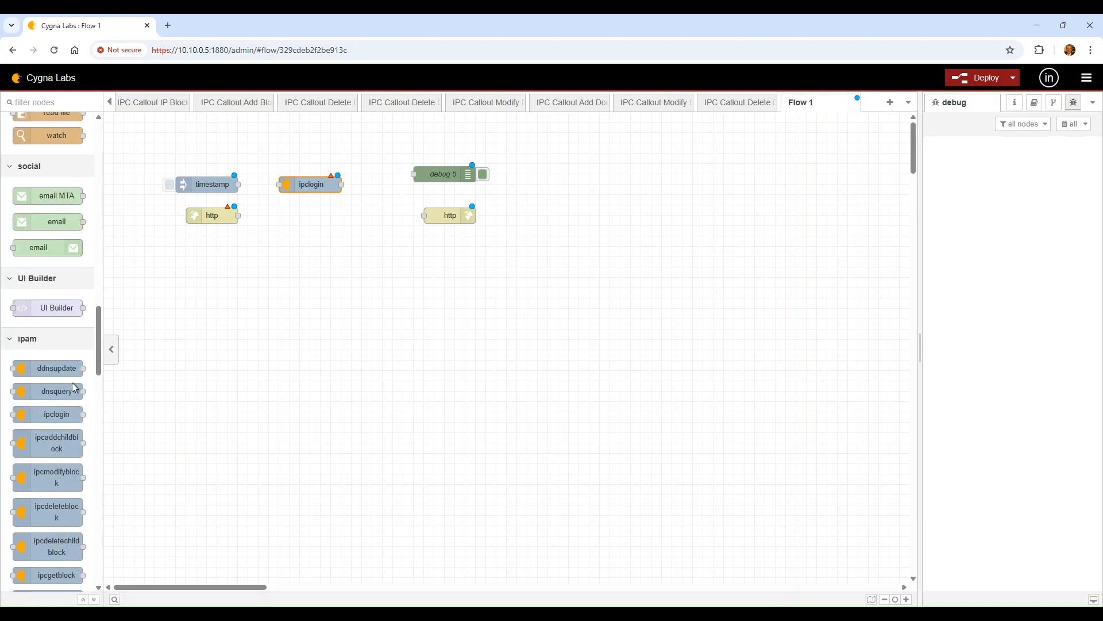
{"action": "scroll", "coordinate": [73, 388], "scroll_direction": "up", "scroll_amount": 4}
{"action": "scroll", "coordinate": [64, 262], "scroll_direction": "up", "scroll_amount": 6}
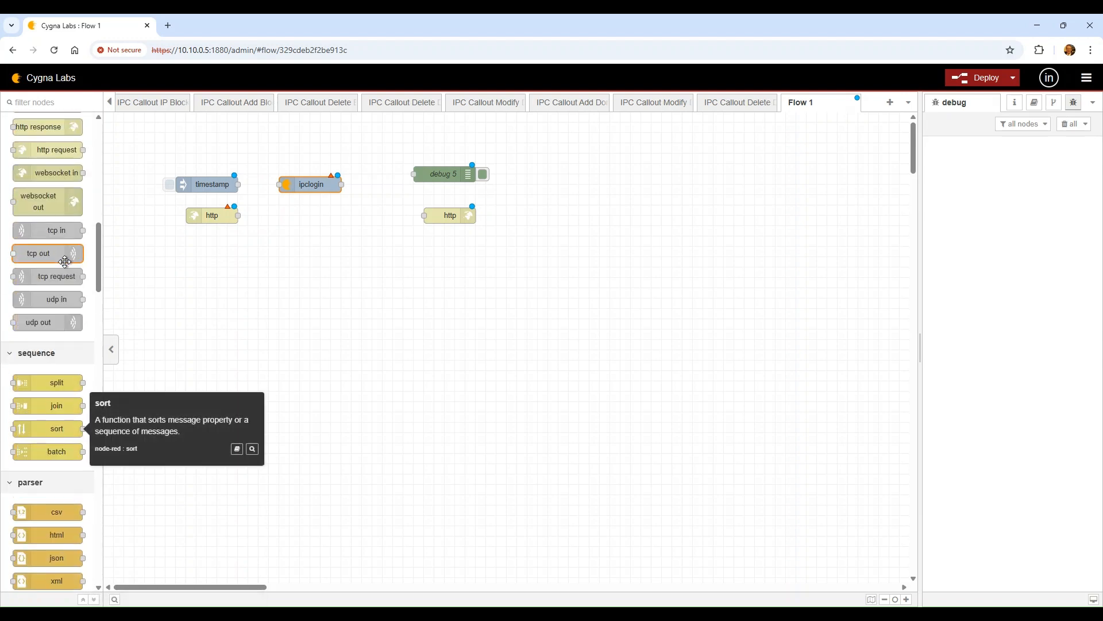
{"action": "scroll", "coordinate": [64, 262], "scroll_direction": "up", "scroll_amount": 1}
{"action": "left_click_drag", "start_coordinate": [46, 206], "coordinate": [323, 219]}
{"action": "left_click_drag", "start_coordinate": [42, 184], "coordinate": [318, 246]}
{"action": "scroll", "coordinate": [29, 502], "scroll_direction": "down", "scroll_amount": 1}
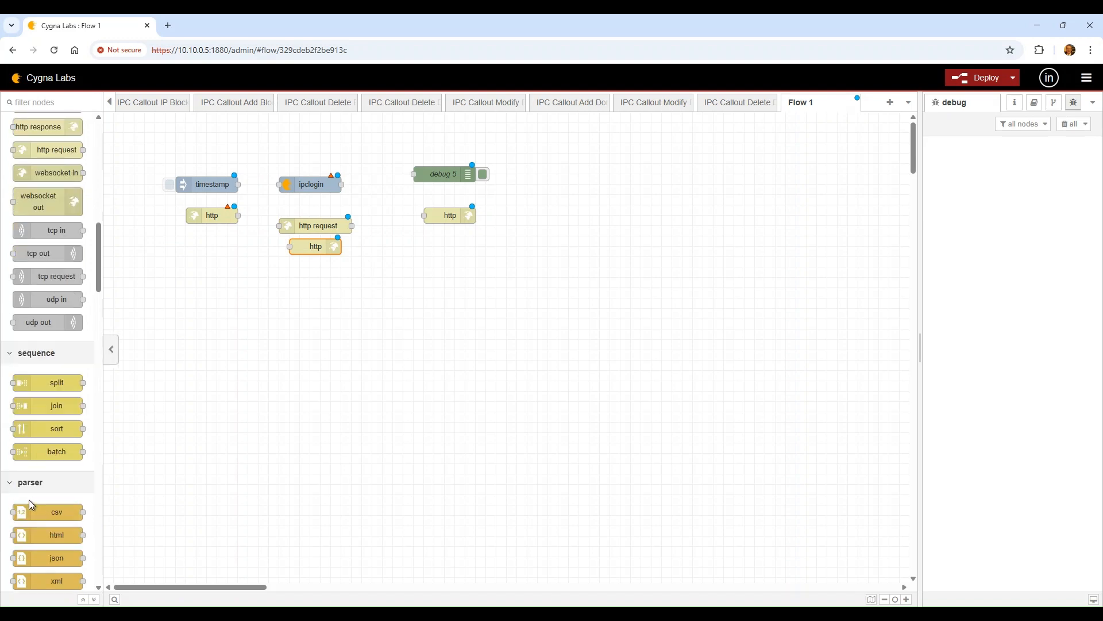
{"action": "scroll", "coordinate": [30, 501], "scroll_direction": "up", "scroll_amount": 6}
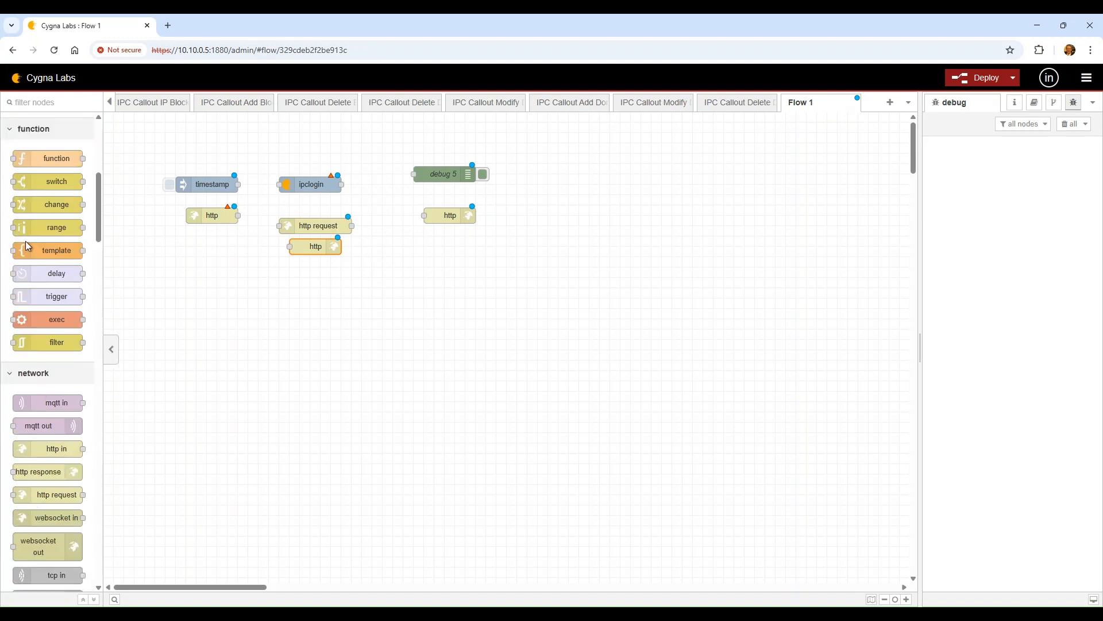
{"action": "left_click_drag", "start_coordinate": [40, 182], "coordinate": [322, 205]}
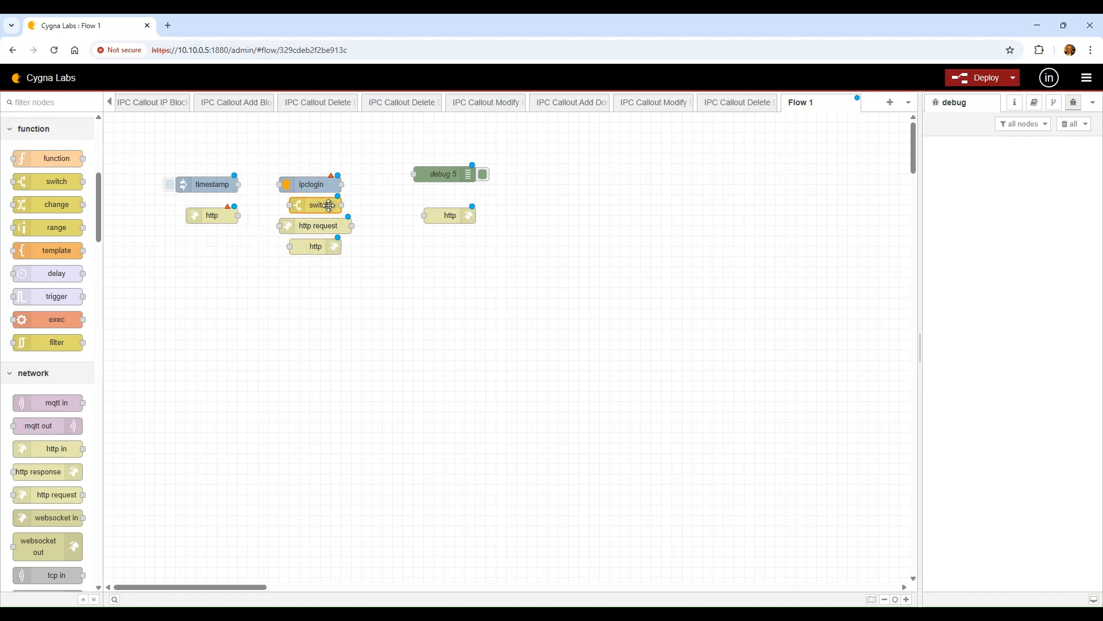
{"action": "left_click_drag", "start_coordinate": [316, 249], "coordinate": [378, 260]}
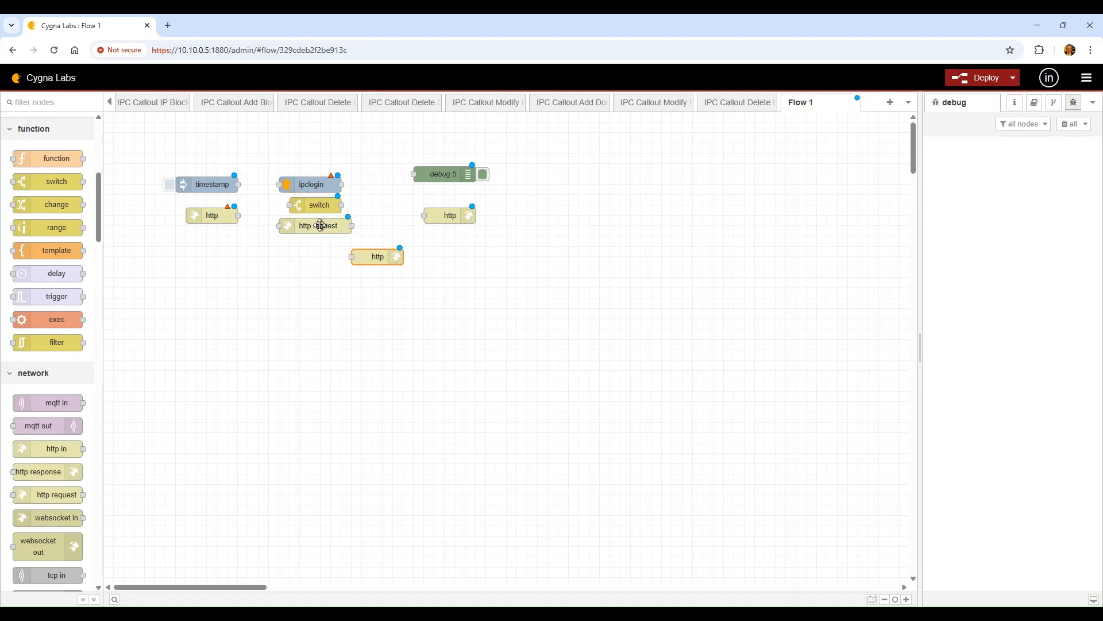
{"action": "left_click_drag", "start_coordinate": [319, 225], "coordinate": [309, 257]}
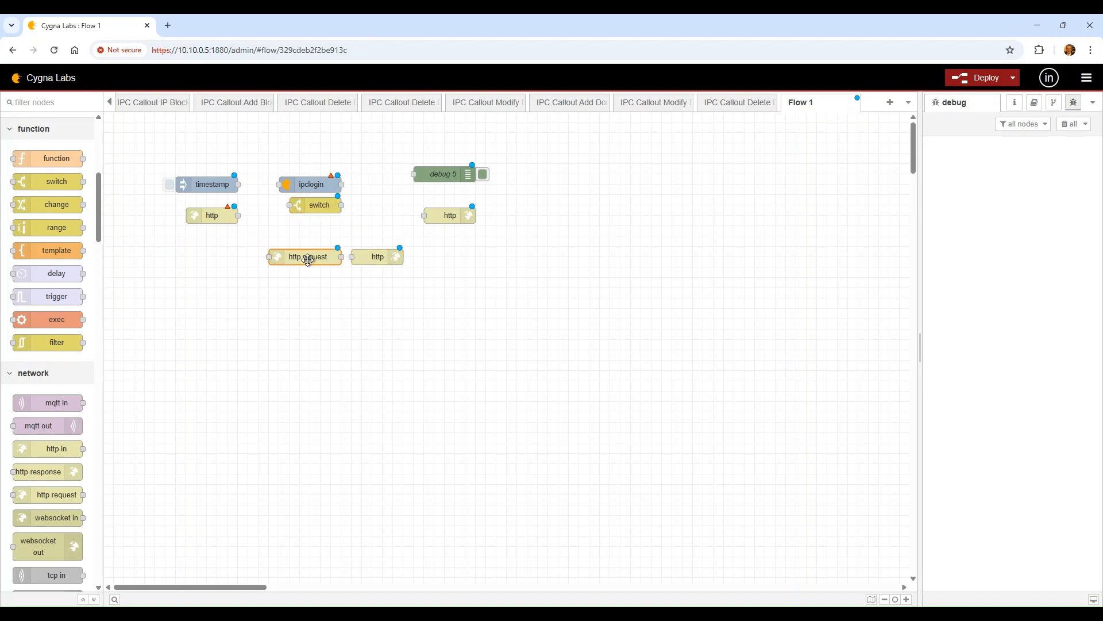
Delete the extra http response node and add a second http request node below
{"action": "double_click", "coordinate": [391, 256]}
{"action": "left_click", "coordinate": [872, 127]}
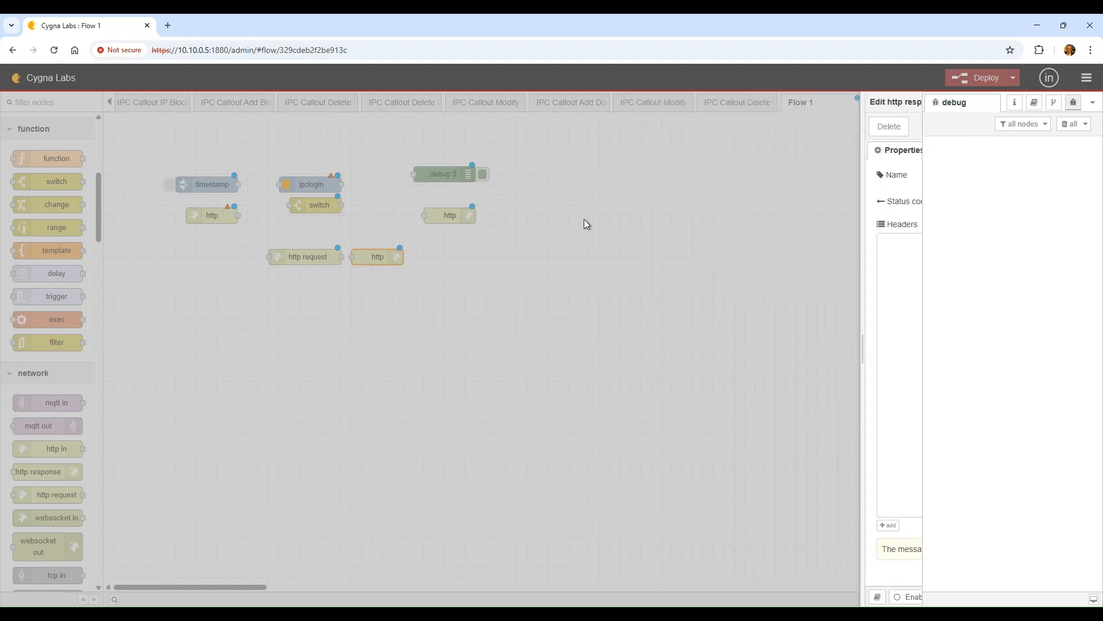
{"action": "key", "text": "Delete"}
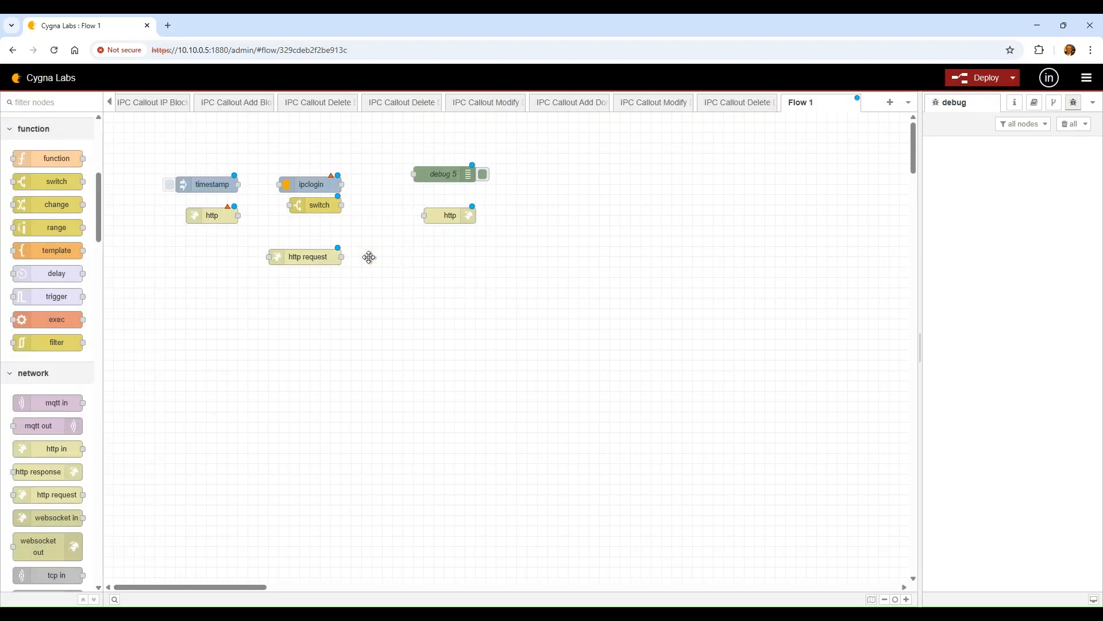
{"action": "left_click_drag", "start_coordinate": [343, 263], "coordinate": [354, 263]}
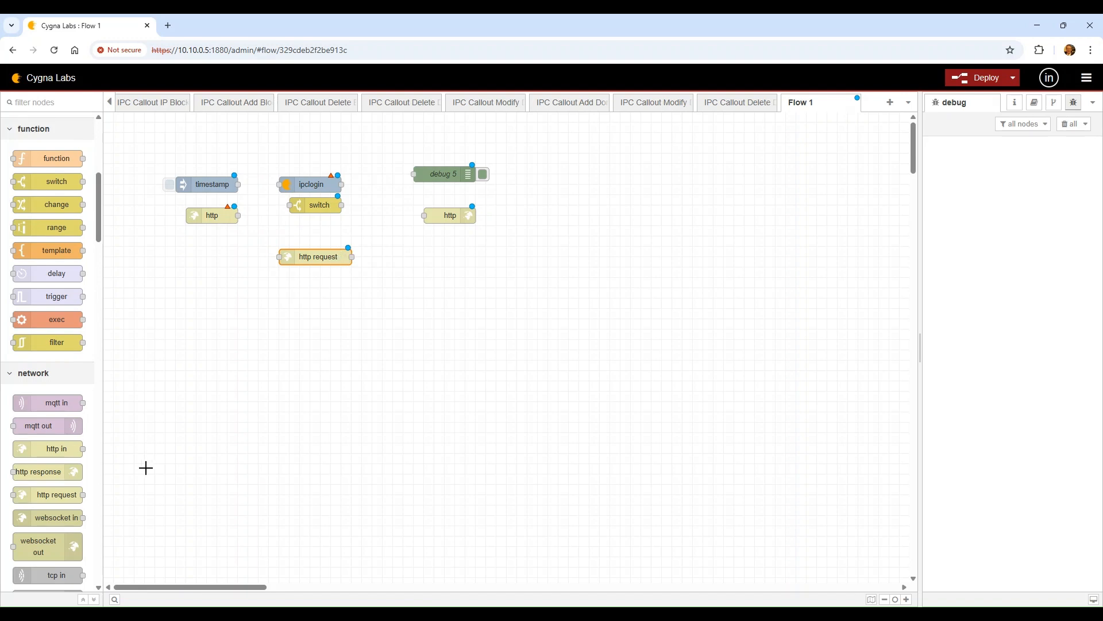
{"action": "left_click_drag", "start_coordinate": [61, 498], "coordinate": [329, 292]}
Set the http in node's method to POST and its URL to /addnewsite
{"action": "double_click", "coordinate": [212, 214]}
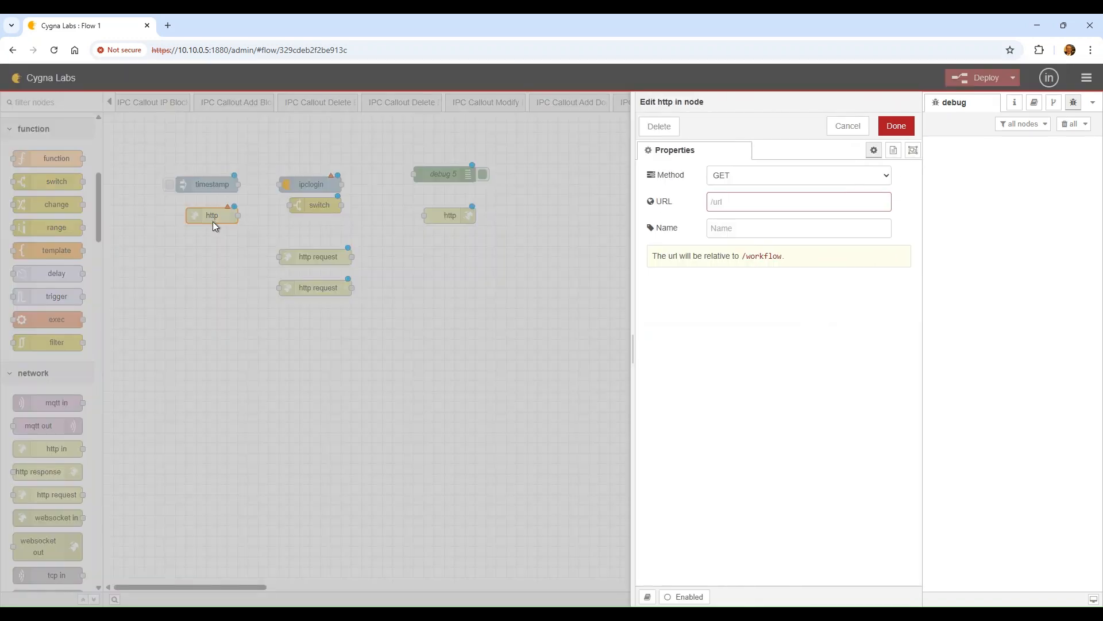
{"action": "type", "text": "/addnewsite"}
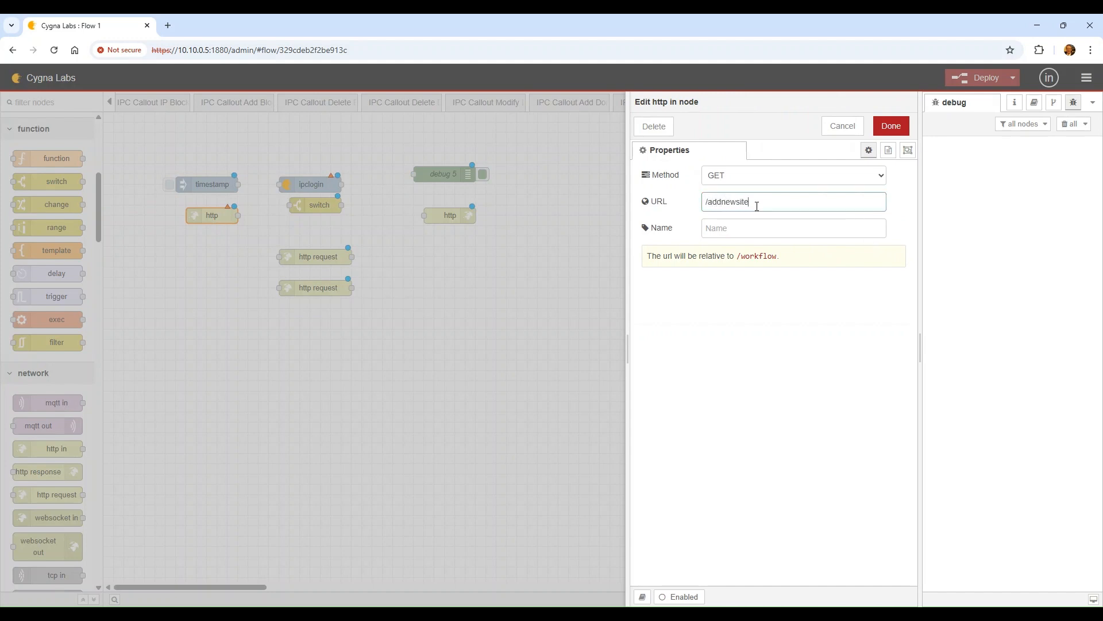
{"action": "key", "text": "Tab"}
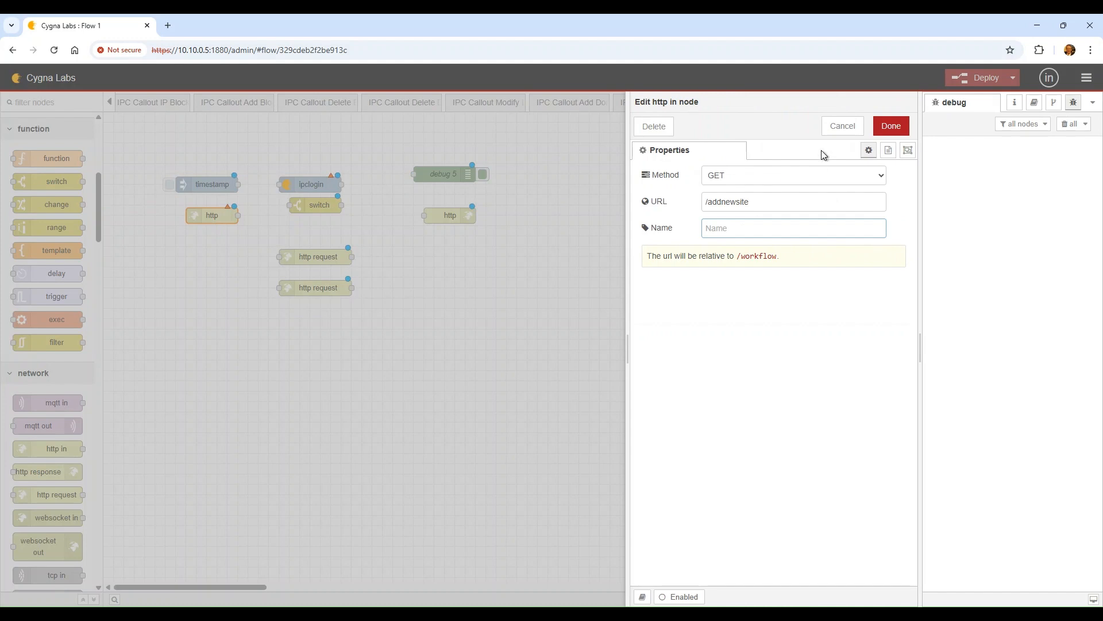
{"action": "left_click", "coordinate": [719, 177]}
{"action": "left_click", "coordinate": [729, 212]}
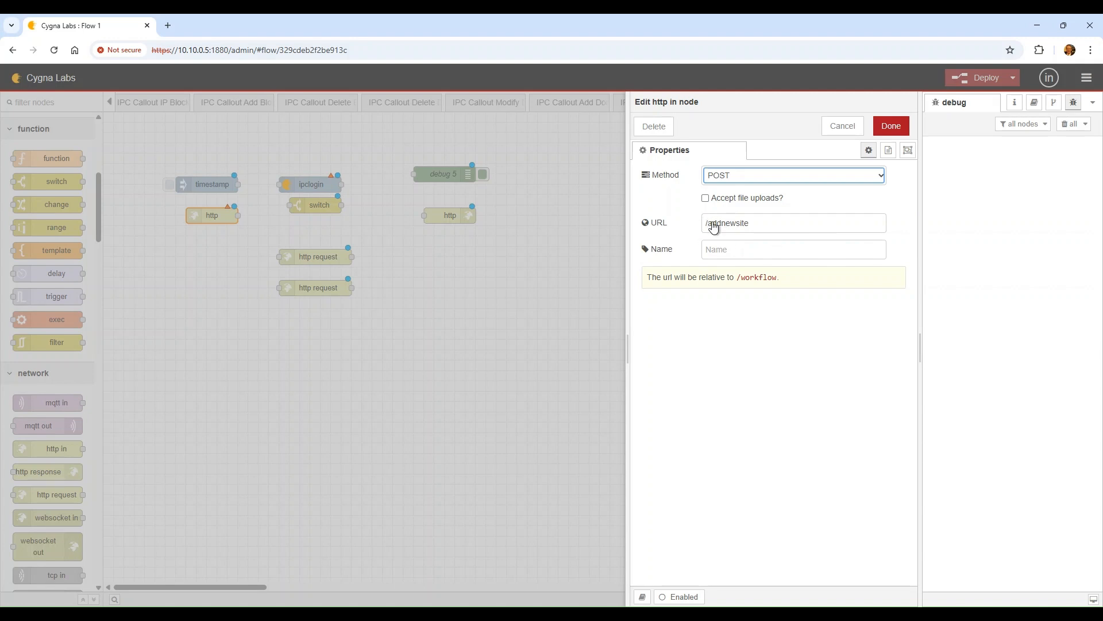
{"action": "left_click", "coordinate": [772, 223]}
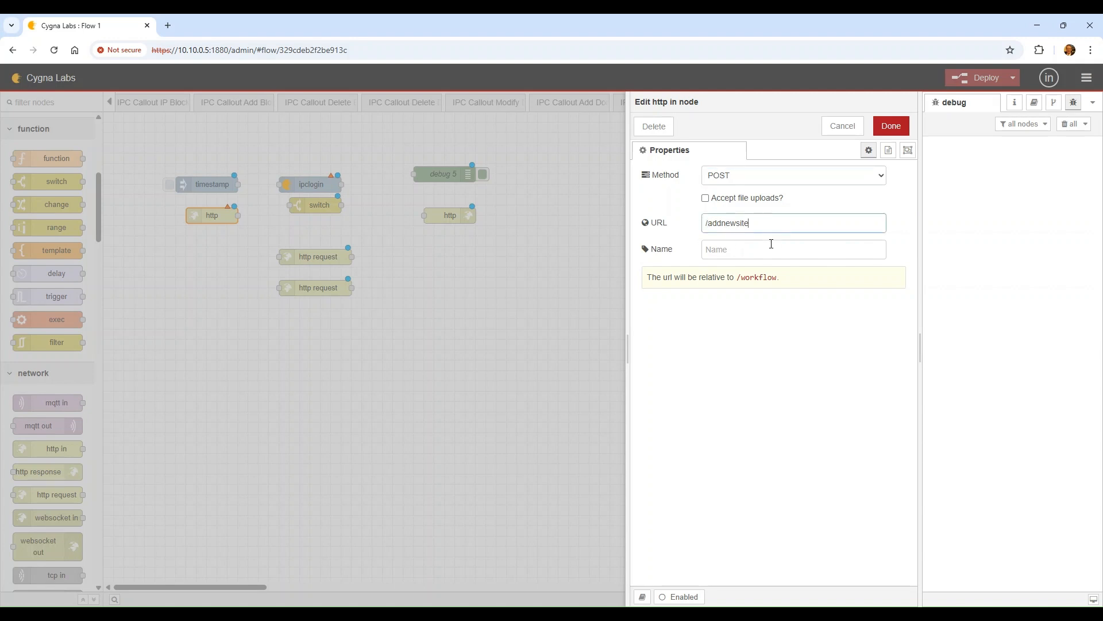
{"action": "left_click", "coordinate": [795, 282]}
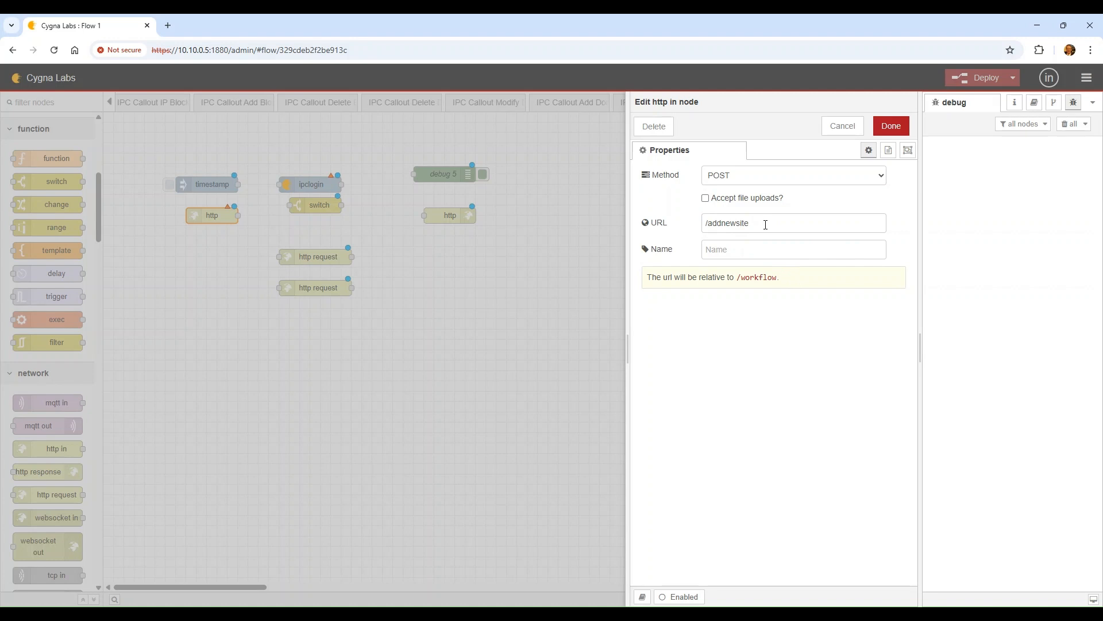
{"action": "left_click", "coordinate": [766, 224]}
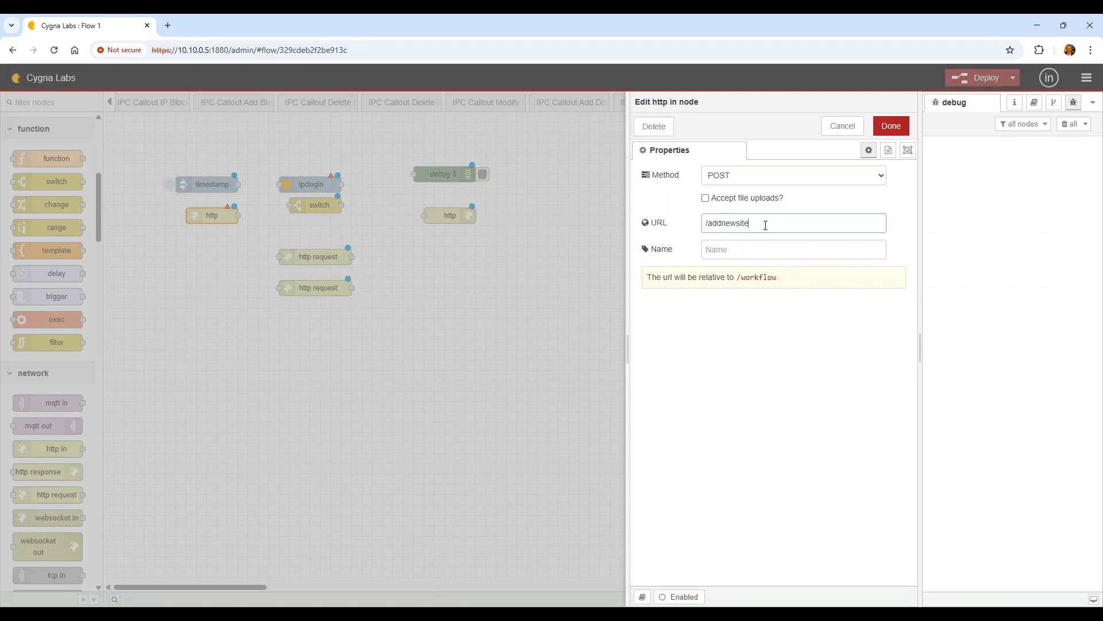
{"action": "left_click", "coordinate": [893, 127]}
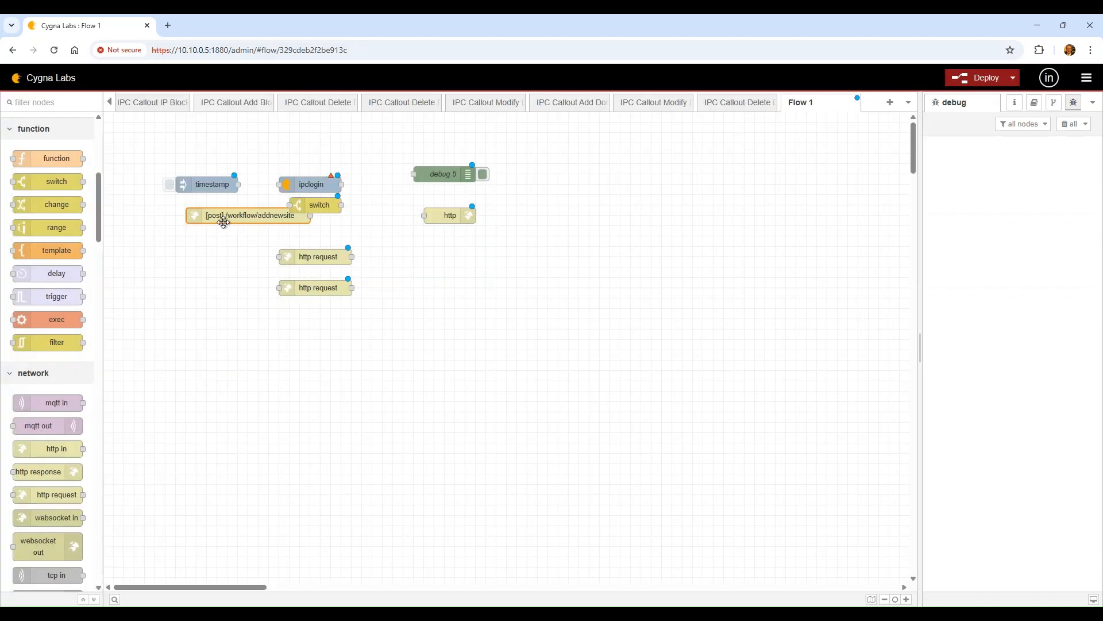
Place a change node below the [post] node and wire the post node's output into it
{"action": "left_click_drag", "start_coordinate": [223, 218], "coordinate": [182, 219]}
{"action": "left_click_drag", "start_coordinate": [331, 208], "coordinate": [373, 218]}
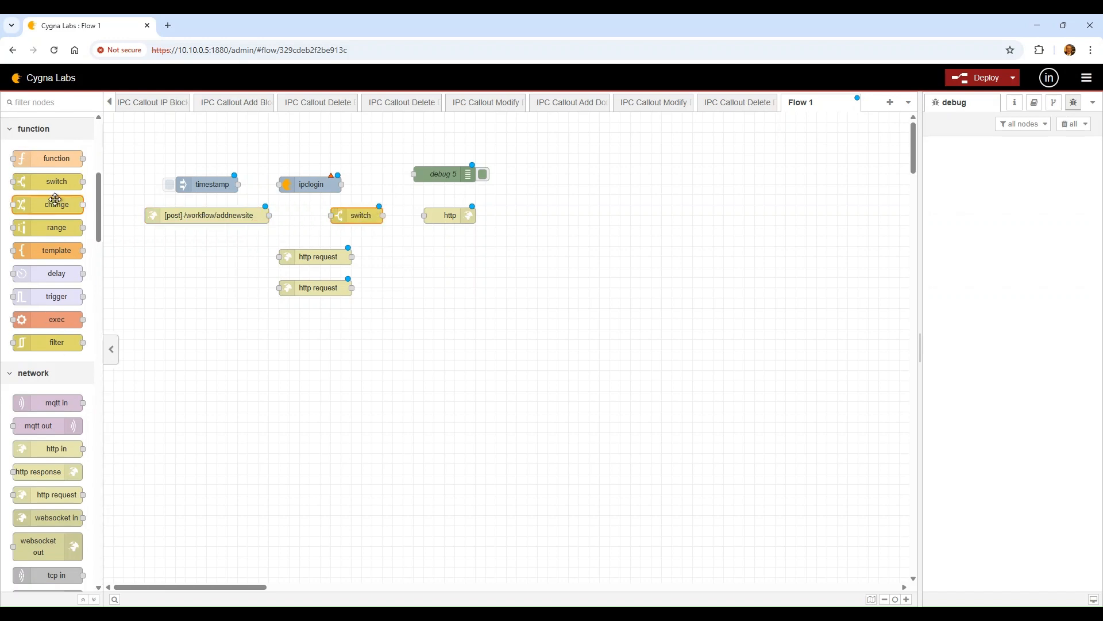
{"action": "left_click_drag", "start_coordinate": [46, 205], "coordinate": [209, 237]}
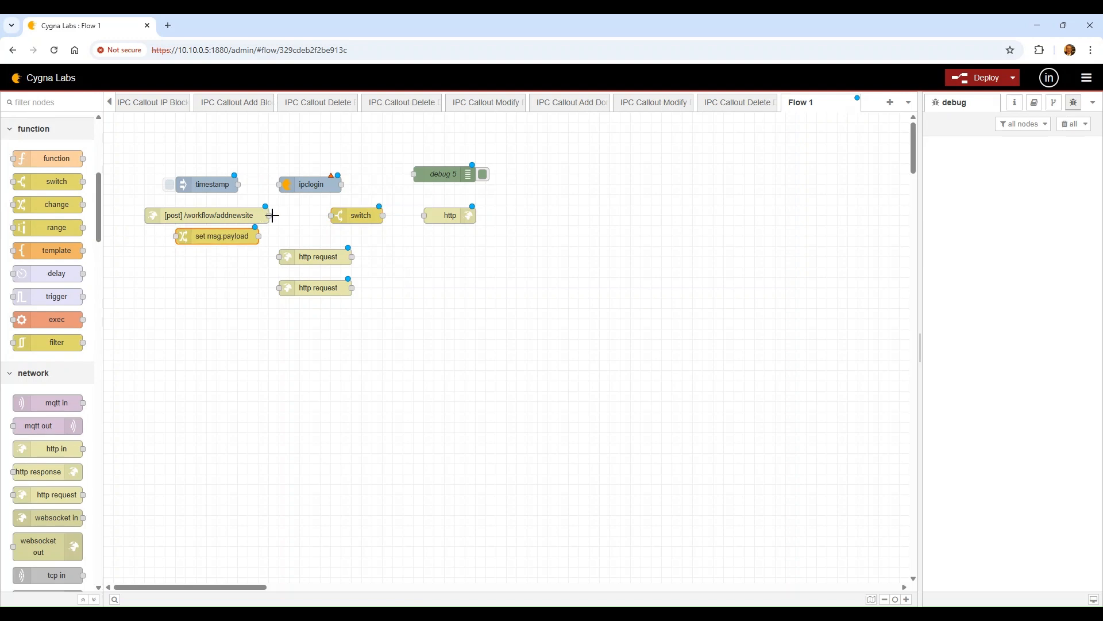
{"action": "left_click_drag", "start_coordinate": [269, 216], "coordinate": [166, 238]}
{"action": "left_click", "coordinate": [189, 221]}
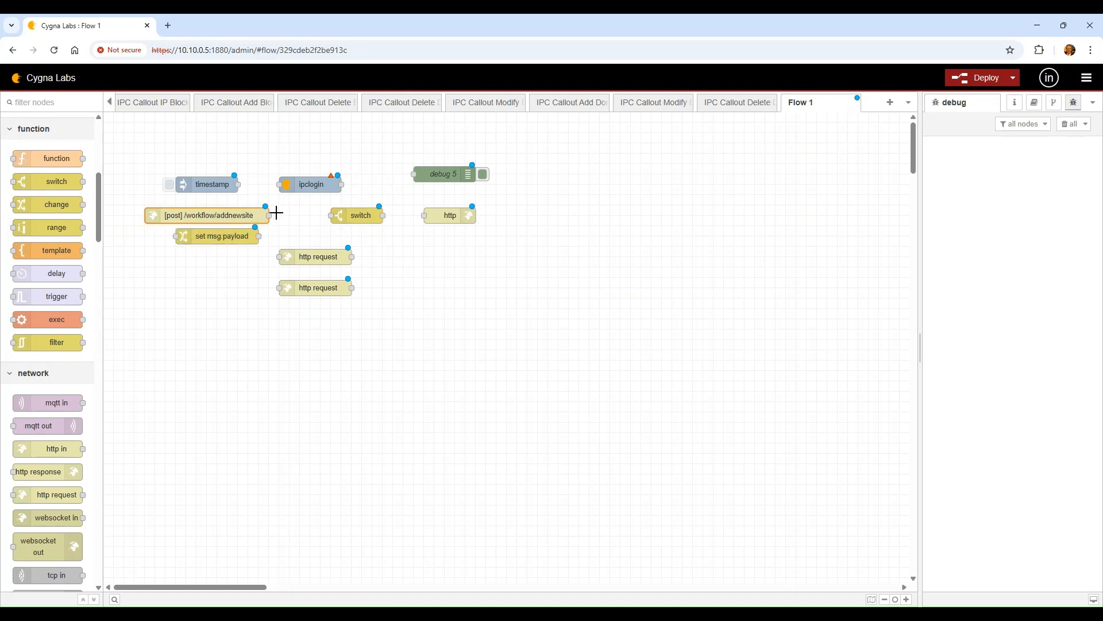
{"action": "left_click_drag", "start_coordinate": [269, 215], "coordinate": [194, 244]}
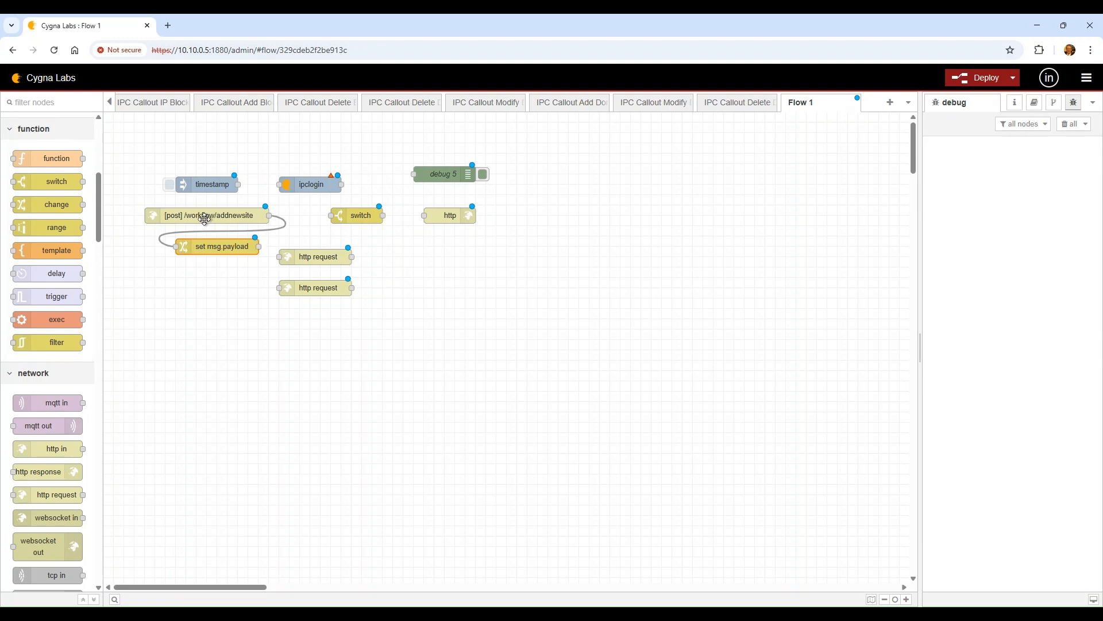
{"action": "left_click", "coordinate": [159, 209]}
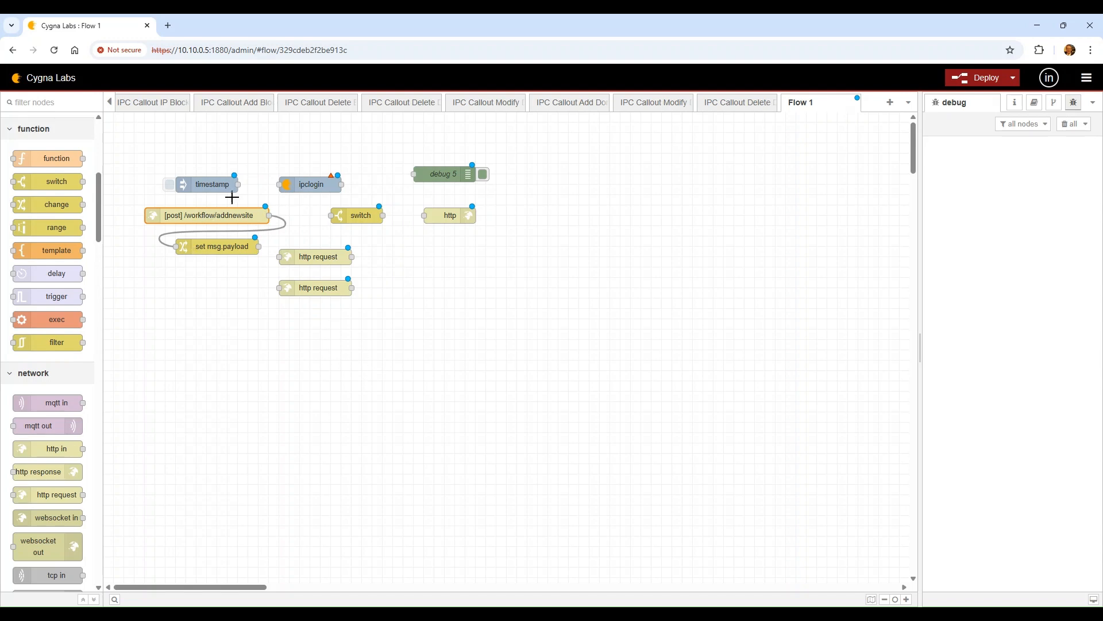
{"action": "double_click", "coordinate": [221, 251]}
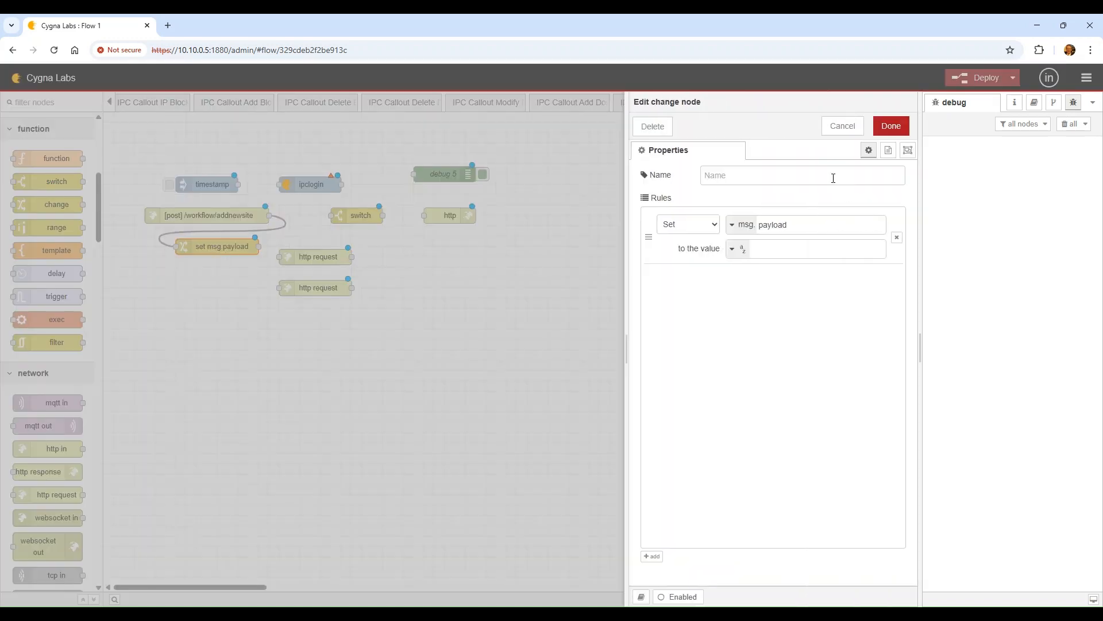
Make the change node set msg.backup from msg.payload with Deep copy ticked
{"action": "left_click", "coordinate": [813, 223]}
{"action": "key", "text": "BackSpace"}
{"action": "key", "text": "BackSpace"}
{"action": "type", "text": "payl"}
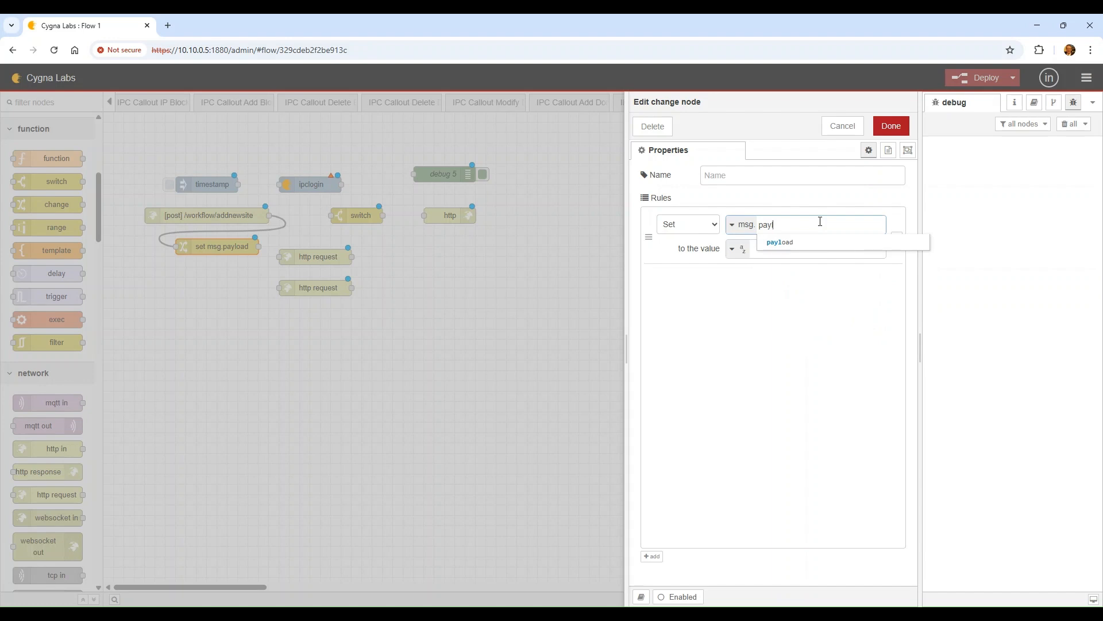
{"action": "key", "text": "BackSpace"}
{"action": "key", "text": "BackSpace"}
{"action": "key", "text": "BackSpace"}
{"action": "key", "text": "BackSpace"}
{"action": "type", "text": "backup"}
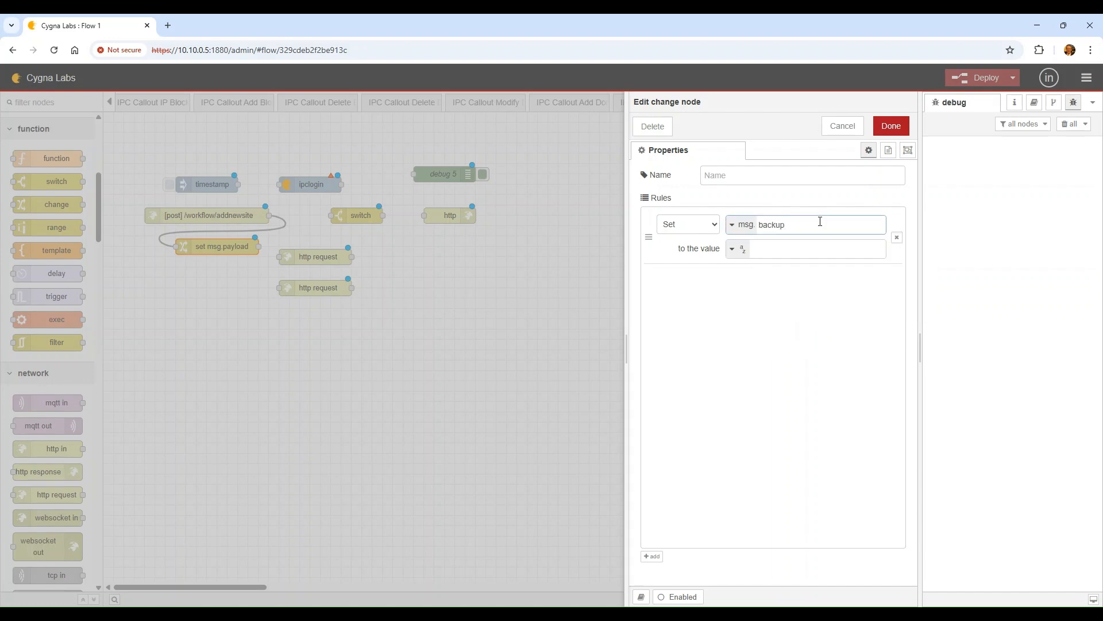
{"action": "key", "text": "Tab"}
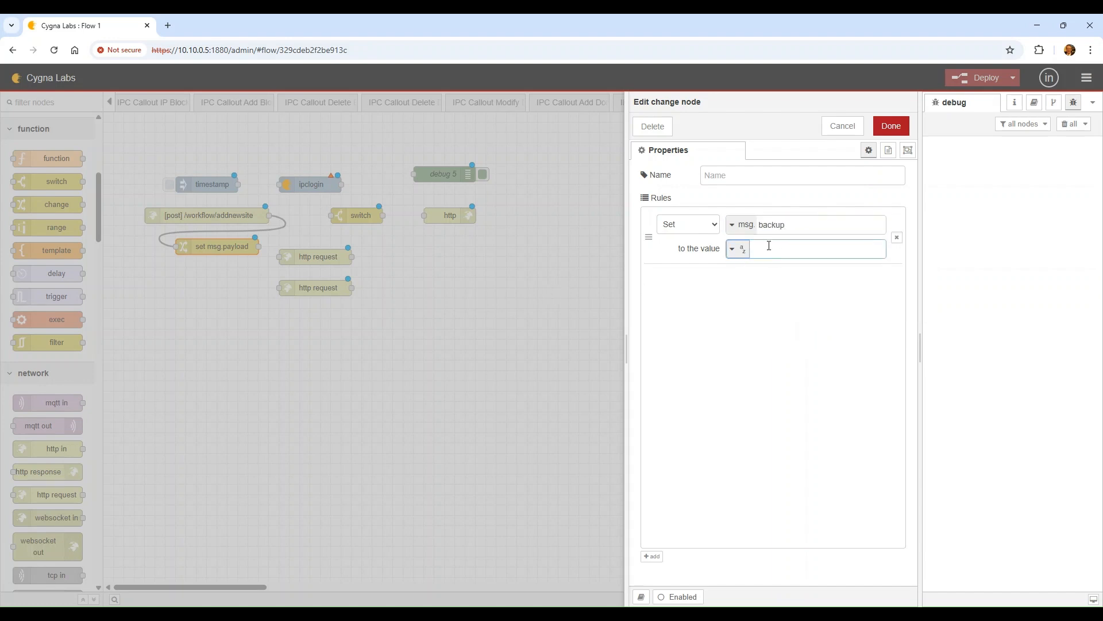
{"action": "left_click", "coordinate": [733, 249]}
{"action": "left_click", "coordinate": [770, 270]}
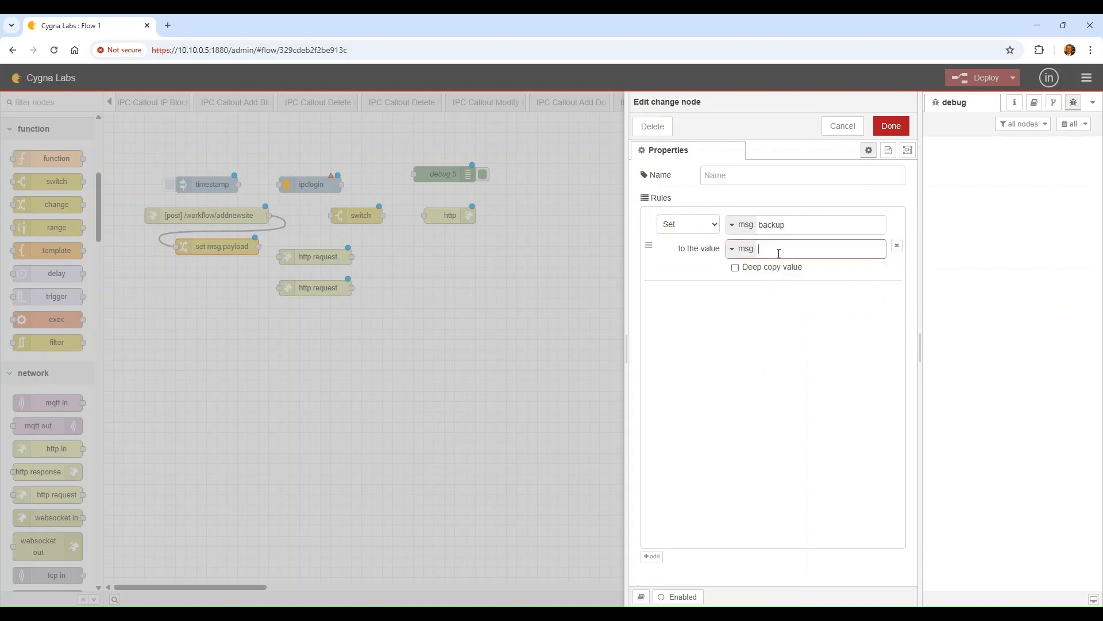
{"action": "type", "text": "payload"}
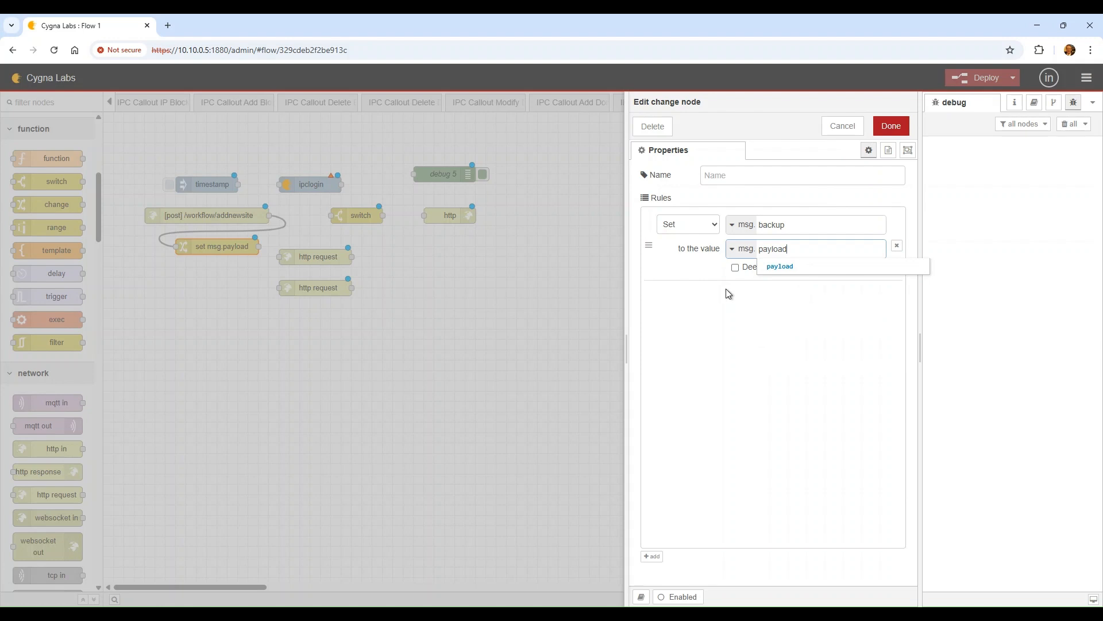
{"action": "left_click", "coordinate": [735, 268]}
{"action": "left_click", "coordinate": [892, 126]}
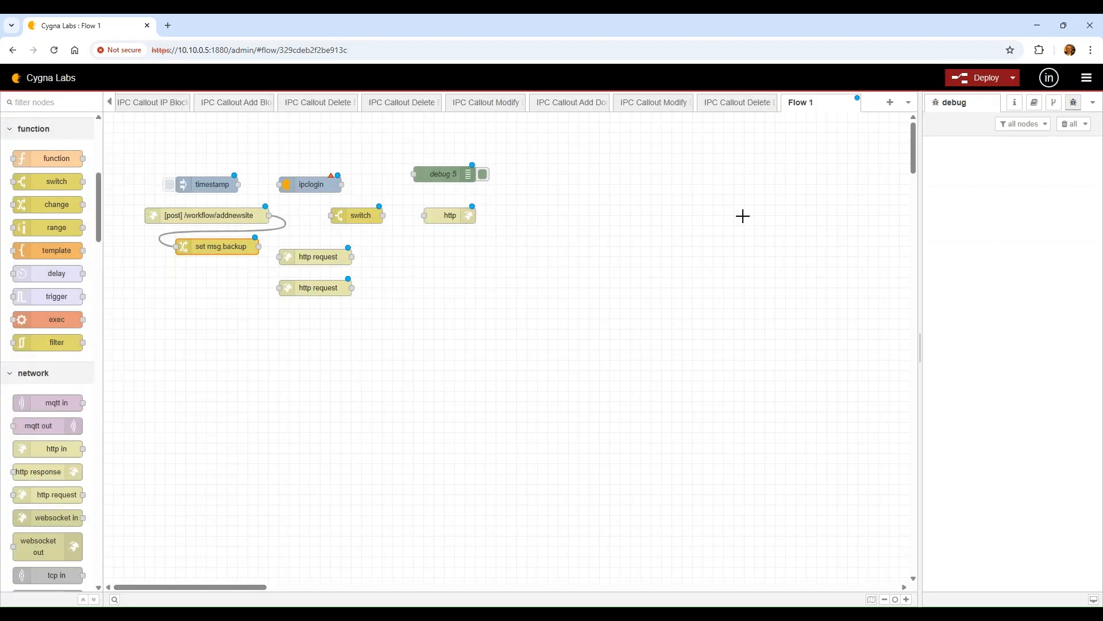
Stack both http request nodes lower, shift switch down-right, and put ipclogin beside set msg.backup
{"action": "left_click_drag", "start_coordinate": [325, 288], "coordinate": [335, 318]}
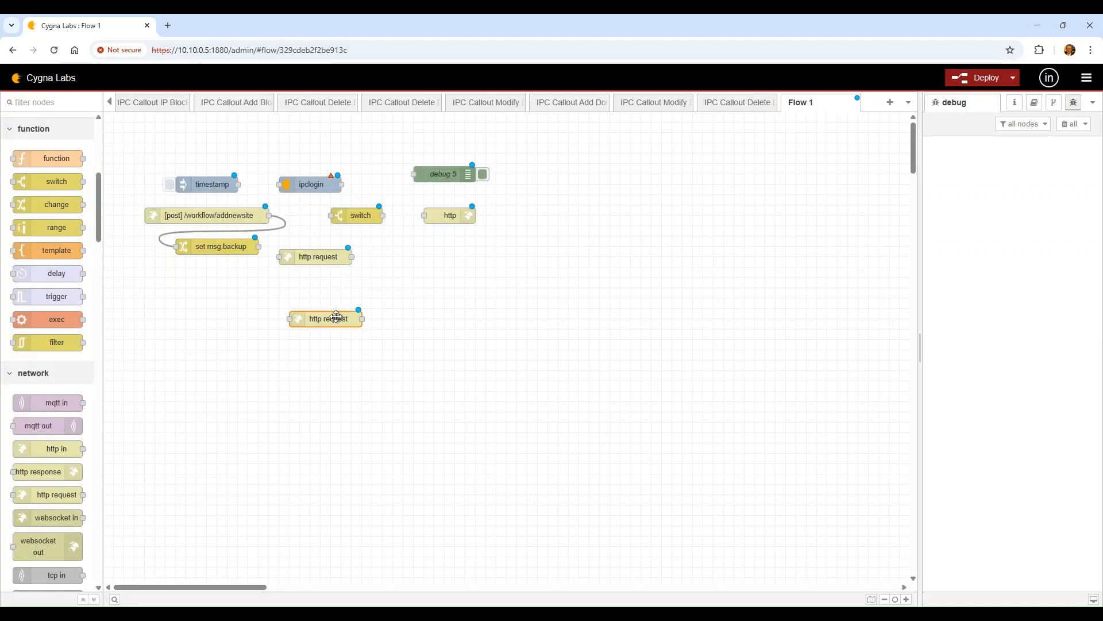
{"action": "left_click_drag", "start_coordinate": [330, 256], "coordinate": [341, 297]}
{"action": "left_click", "coordinate": [360, 216]}
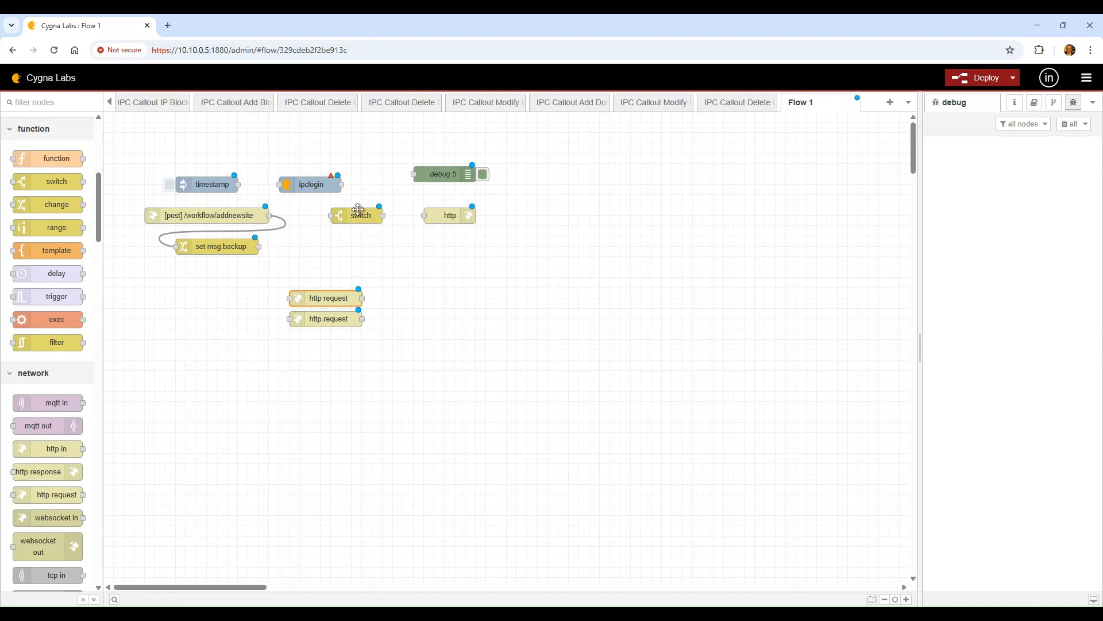
{"action": "left_click_drag", "start_coordinate": [361, 230], "coordinate": [392, 271]}
{"action": "left_click_drag", "start_coordinate": [282, 180], "coordinate": [282, 246]}
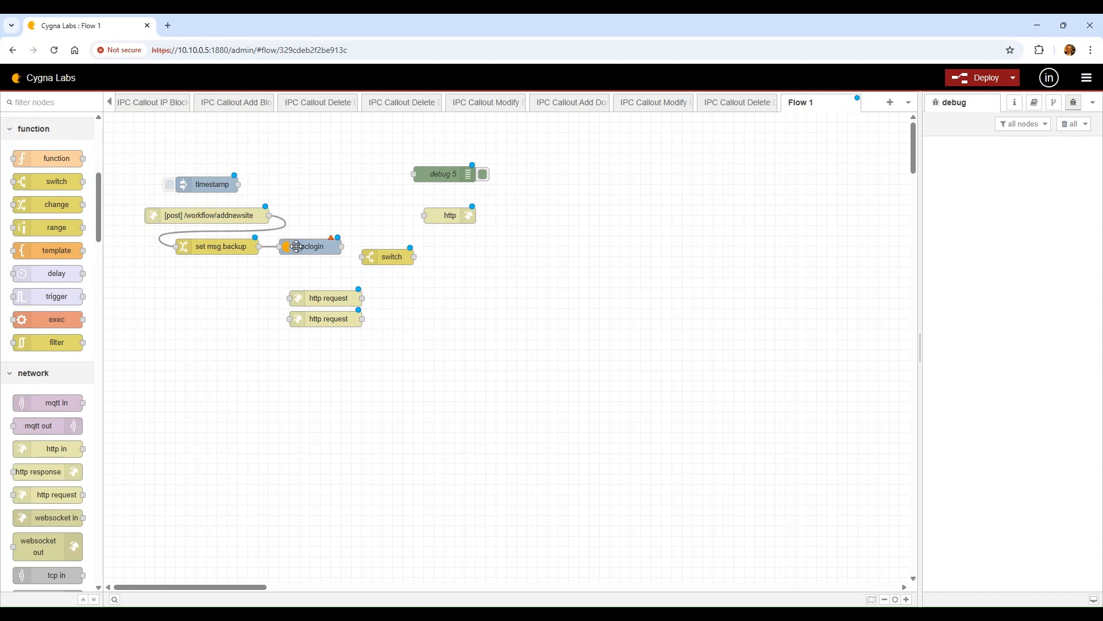
Choose the 127.0.0.1:8443 service for ipclogin and edit its InControl root container
{"action": "double_click", "coordinate": [311, 246]}
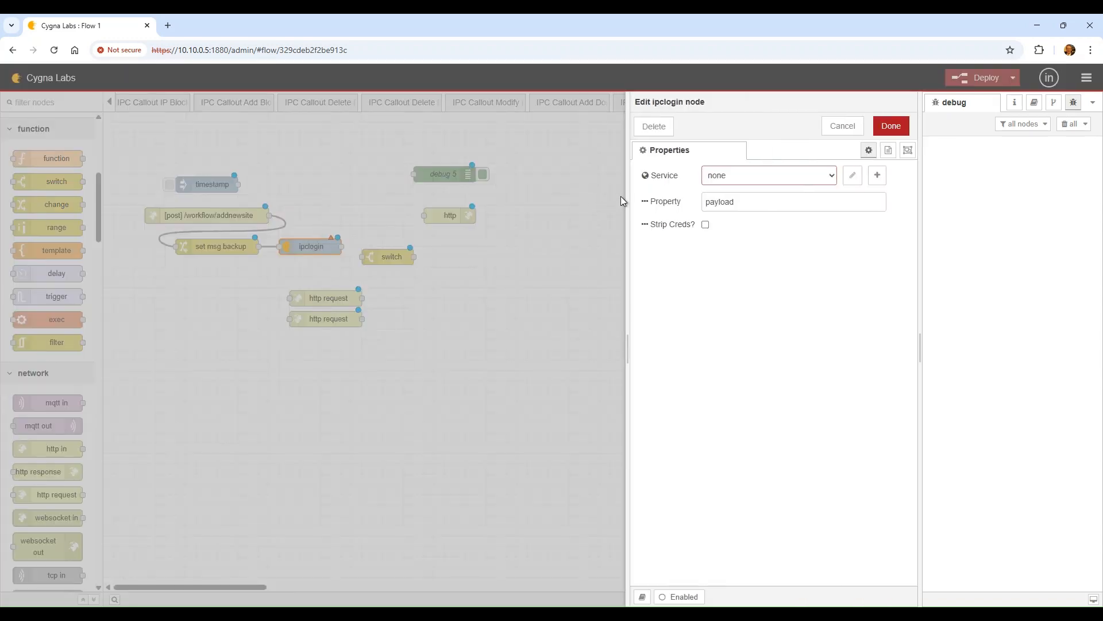
{"action": "left_click", "coordinate": [821, 183]}
{"action": "left_click", "coordinate": [815, 193]}
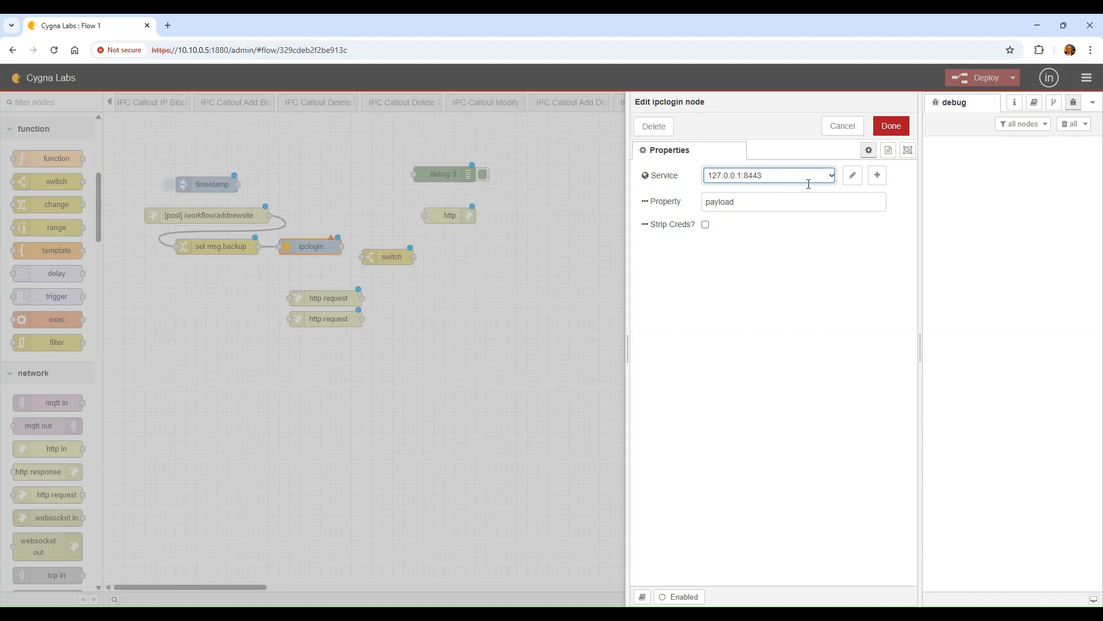
{"action": "left_click", "coordinate": [853, 177]}
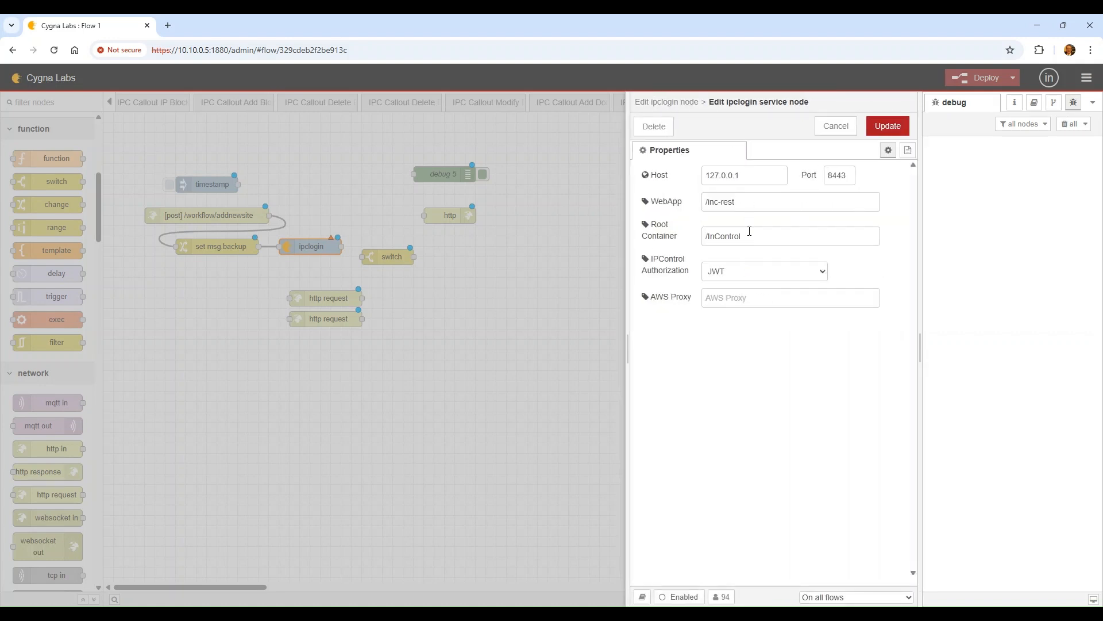
{"action": "left_click", "coordinate": [750, 231]}
{"action": "double_click", "coordinate": [713, 236]}
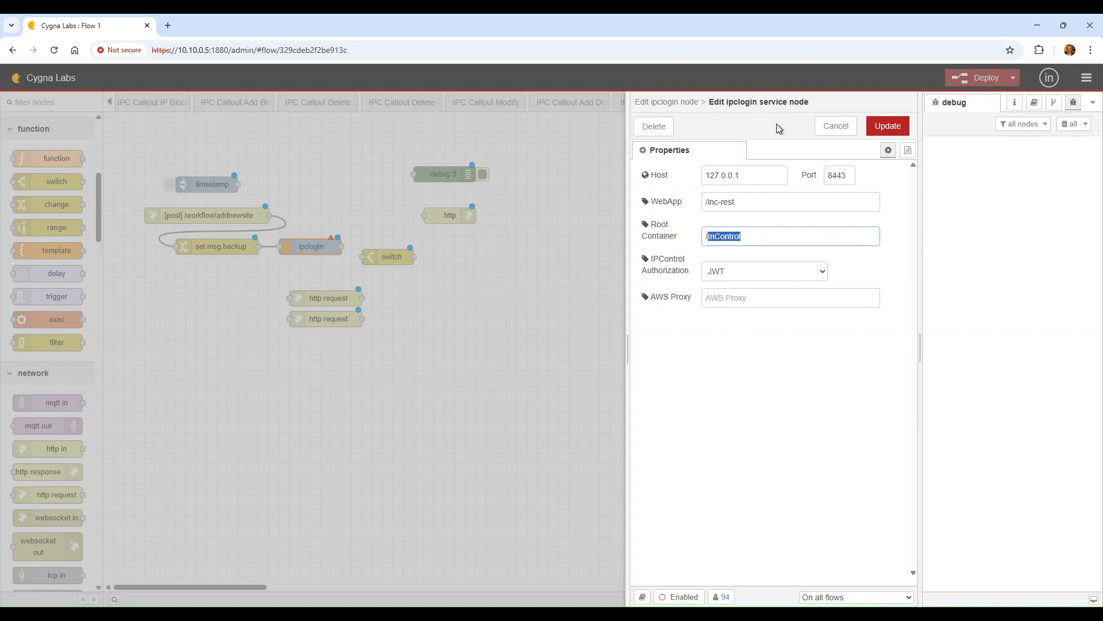
{"action": "left_click", "coordinate": [175, 26]}
{"action": "type", "text": "https://192.168.1.98:8443"}
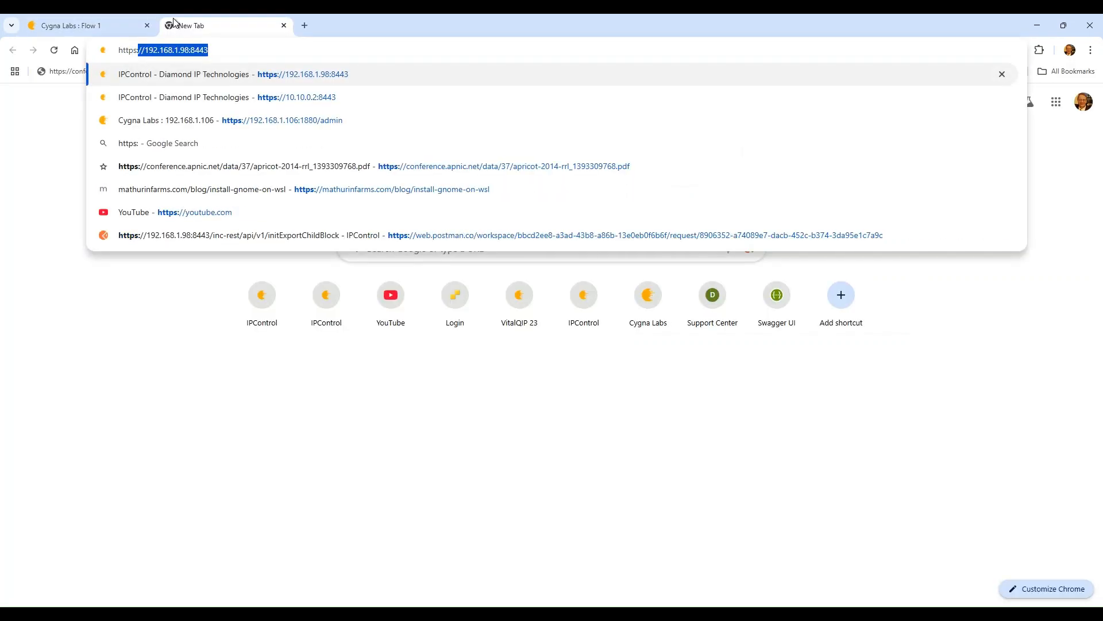
{"action": "key", "text": "Return"}
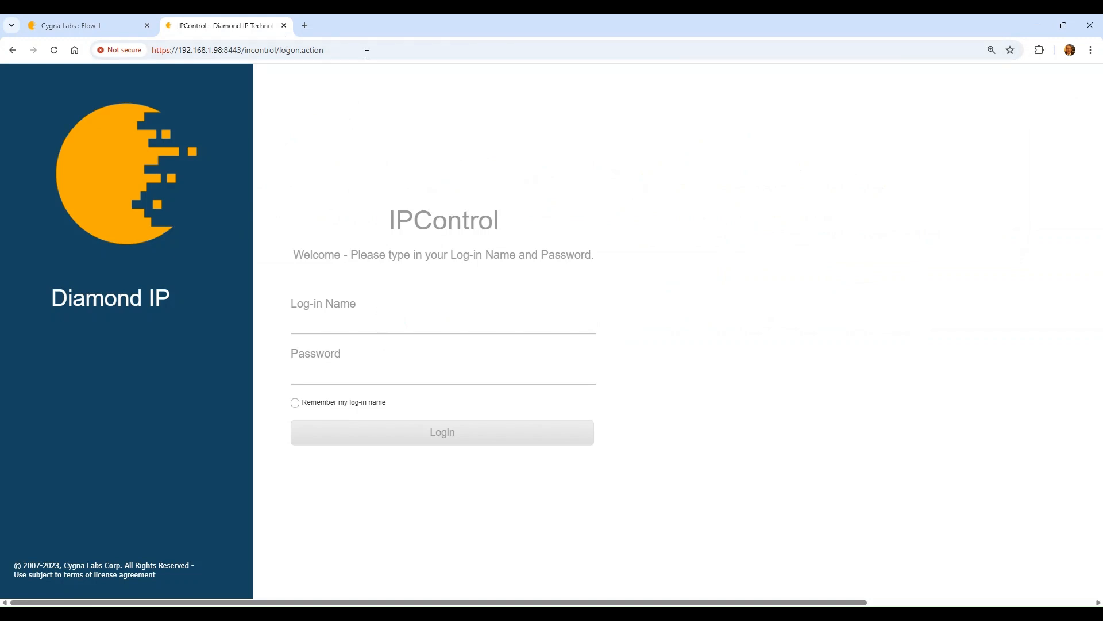
{"action": "left_click", "coordinate": [60, 23]}
{"action": "left_click", "coordinate": [206, 23]}
{"action": "left_click", "coordinate": [322, 44]}
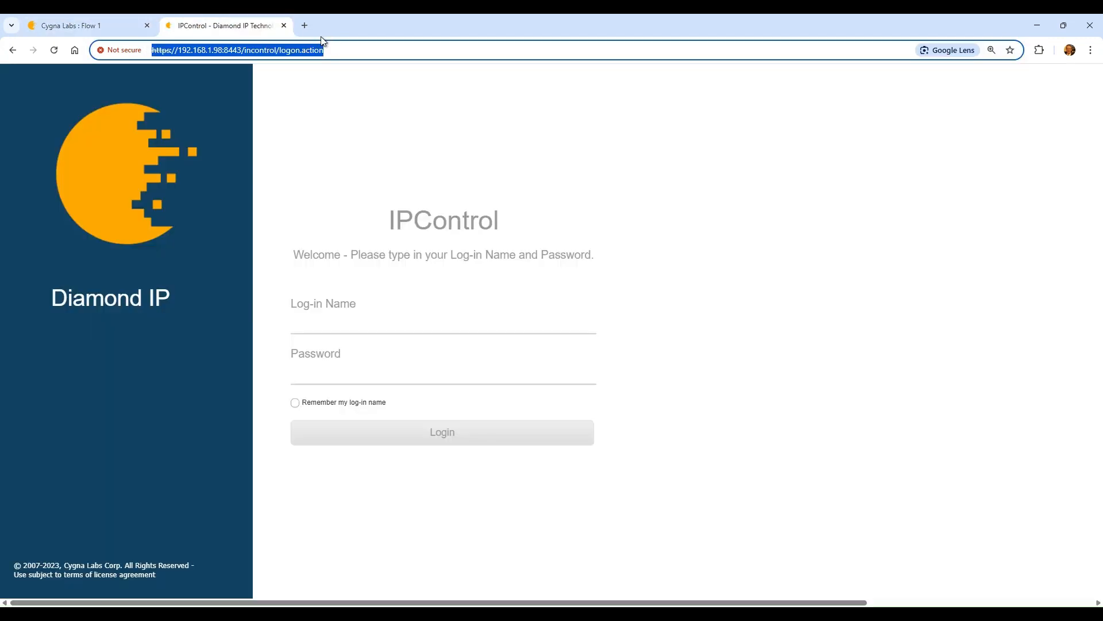
{"action": "type", "text": "https://10.10.0.2:8443"}
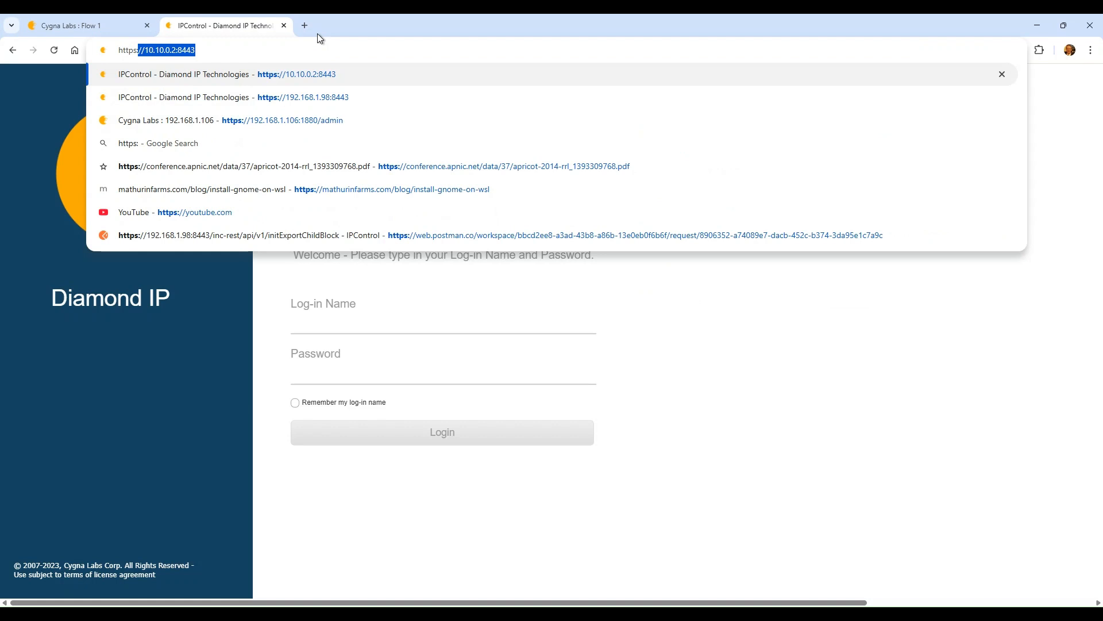
{"action": "key", "text": "Return"}
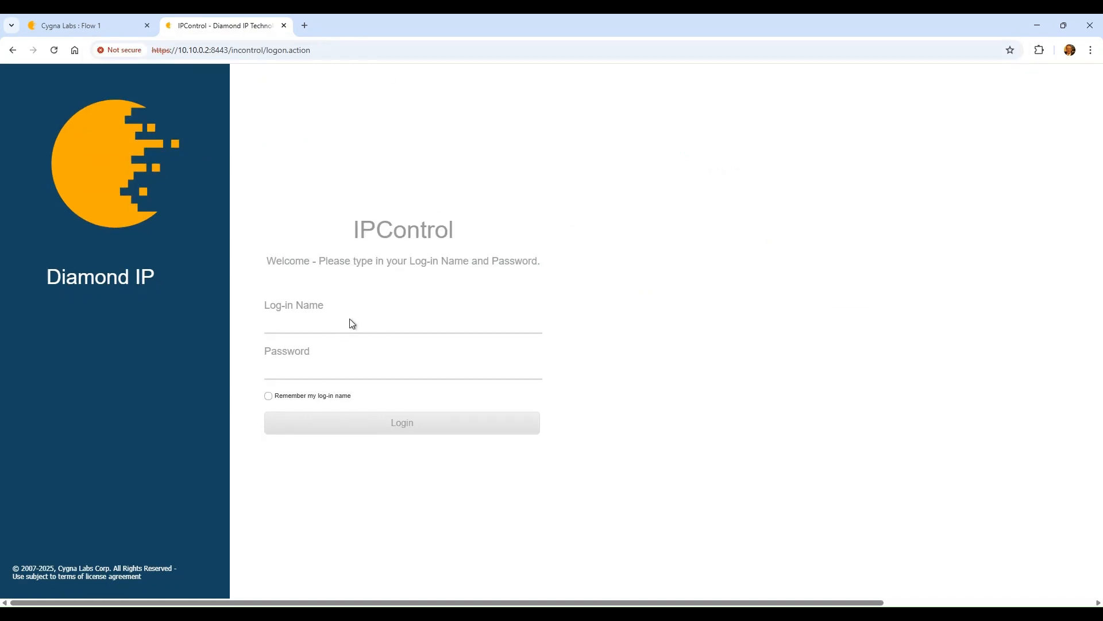
Enter the IPControl log-in name and password
{"action": "left_click", "coordinate": [350, 326]}
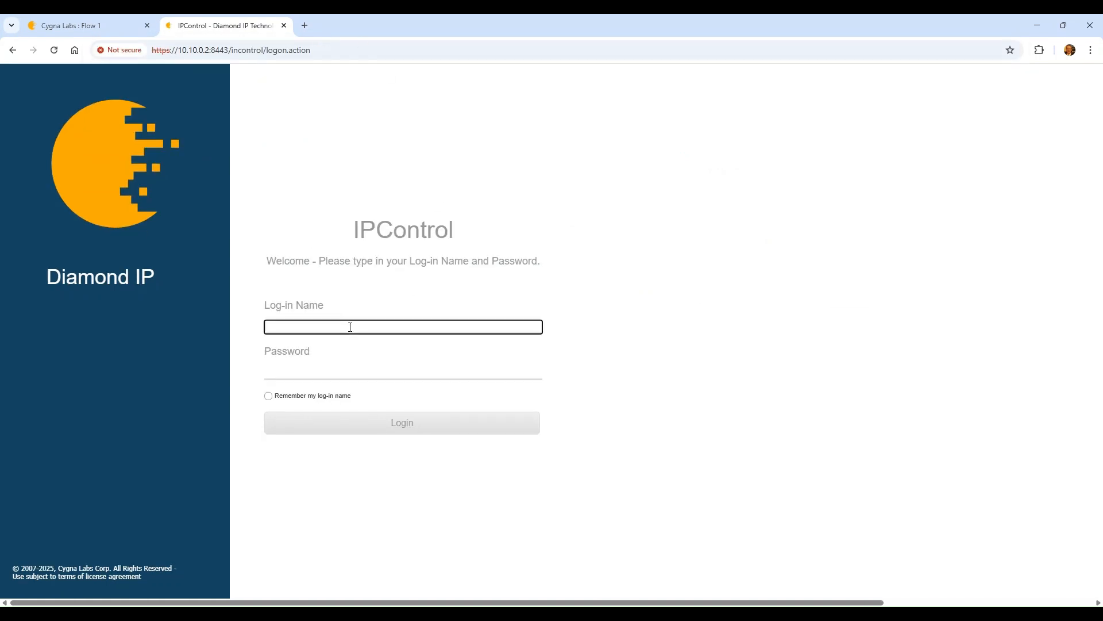
{"action": "type", "text": "incadmin"}
{"action": "key", "text": "Tab"}
{"action": "type", "text": "in"}
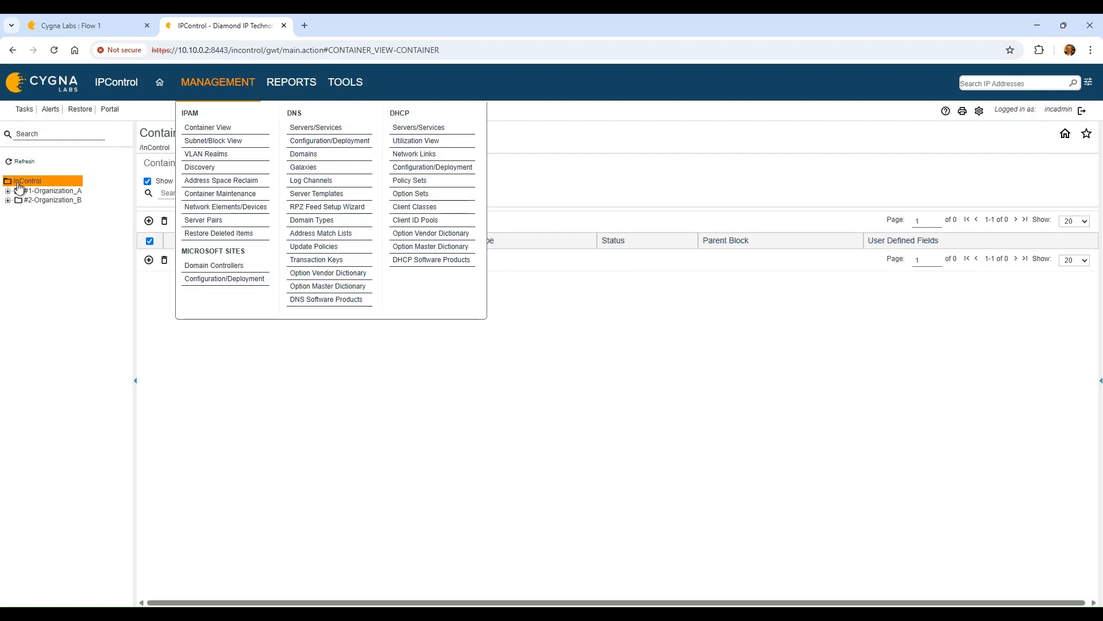
Browse Organization_A, Organization_B and Southeast under InControl, then edit the root container path in the flow editor
{"action": "left_click", "coordinate": [23, 181]}
{"action": "left_click", "coordinate": [8, 200]}
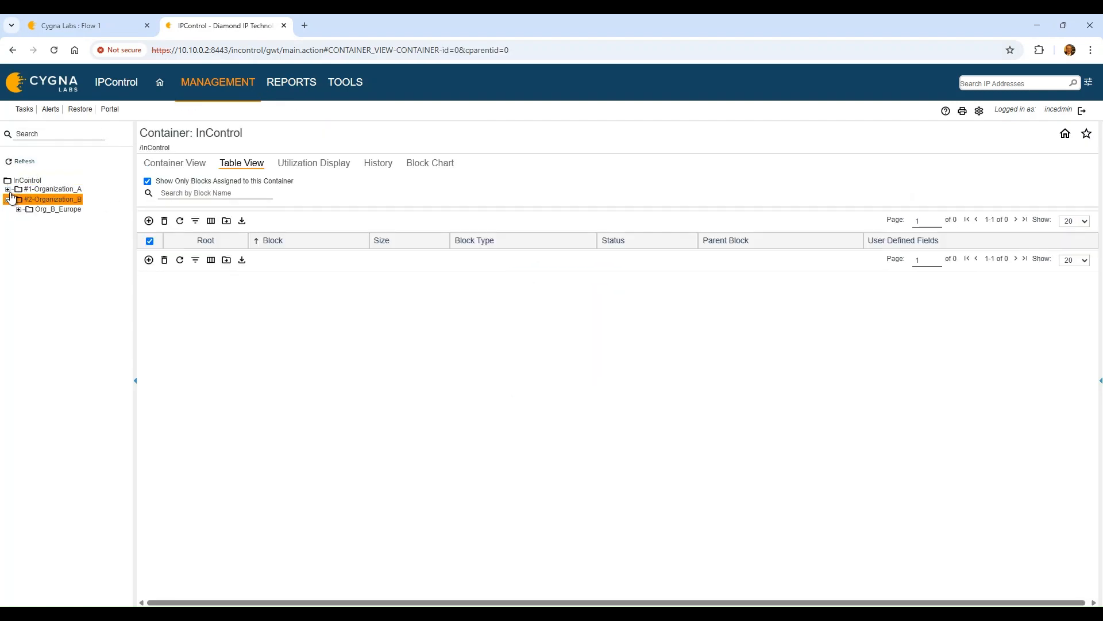
{"action": "left_click", "coordinate": [8, 191]}
{"action": "left_click", "coordinate": [50, 191]}
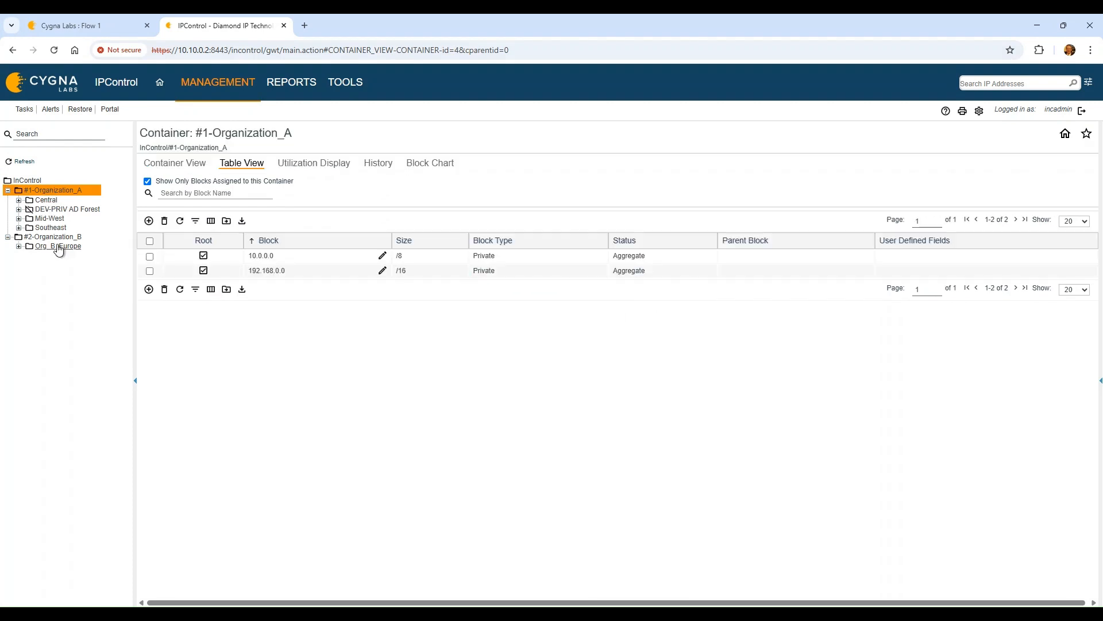
{"action": "left_click", "coordinate": [25, 181]}
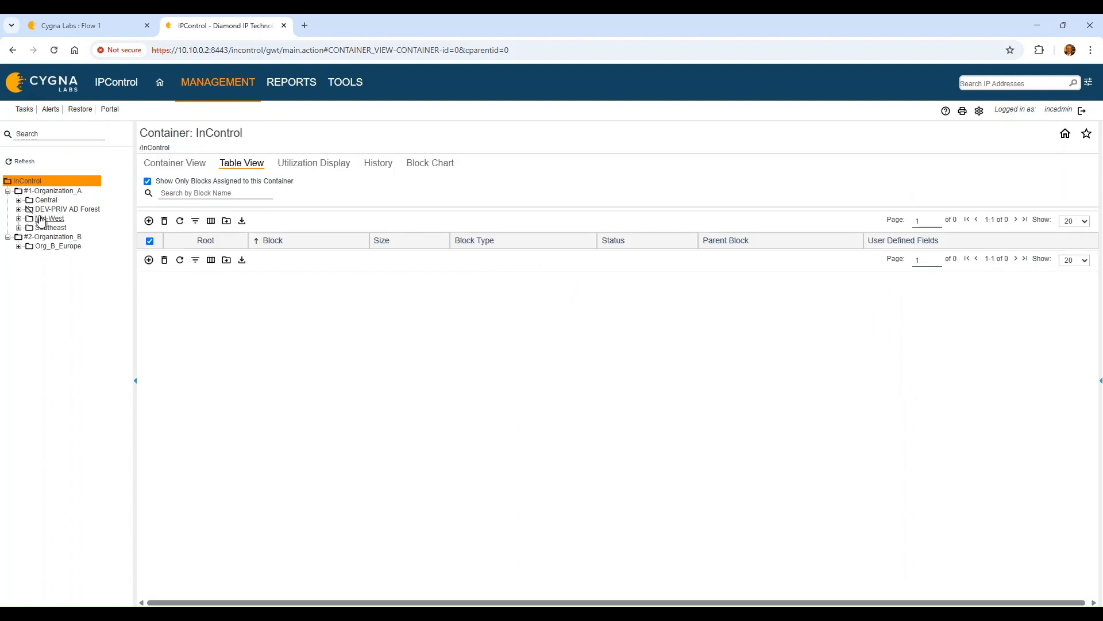
{"action": "left_click", "coordinate": [27, 228]}
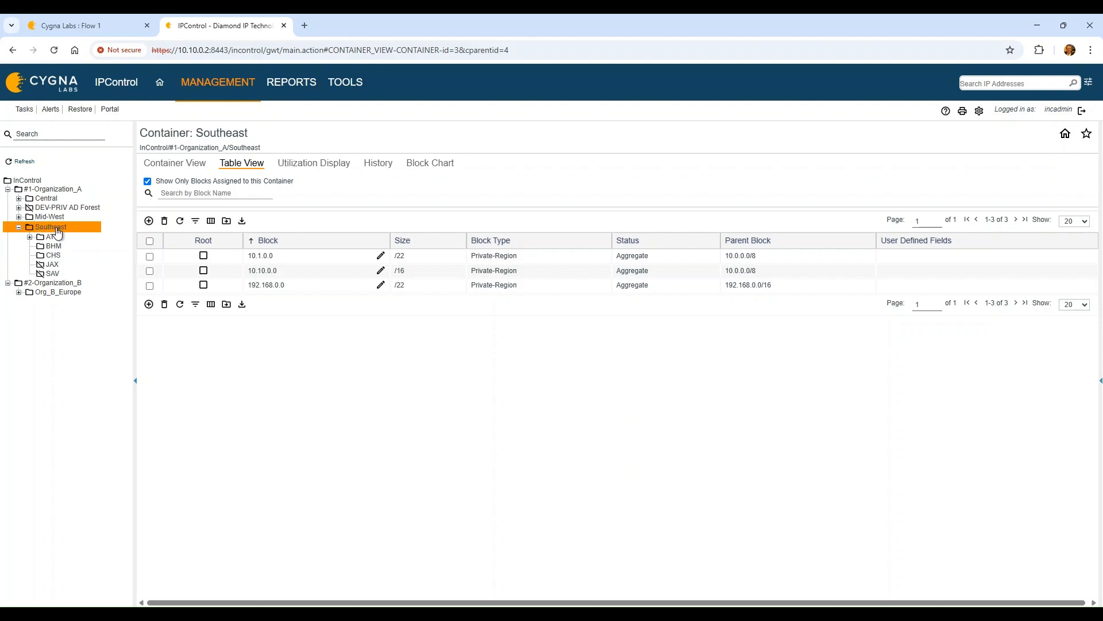
{"action": "left_click", "coordinate": [86, 26]}
{"action": "left_click", "coordinate": [757, 233]}
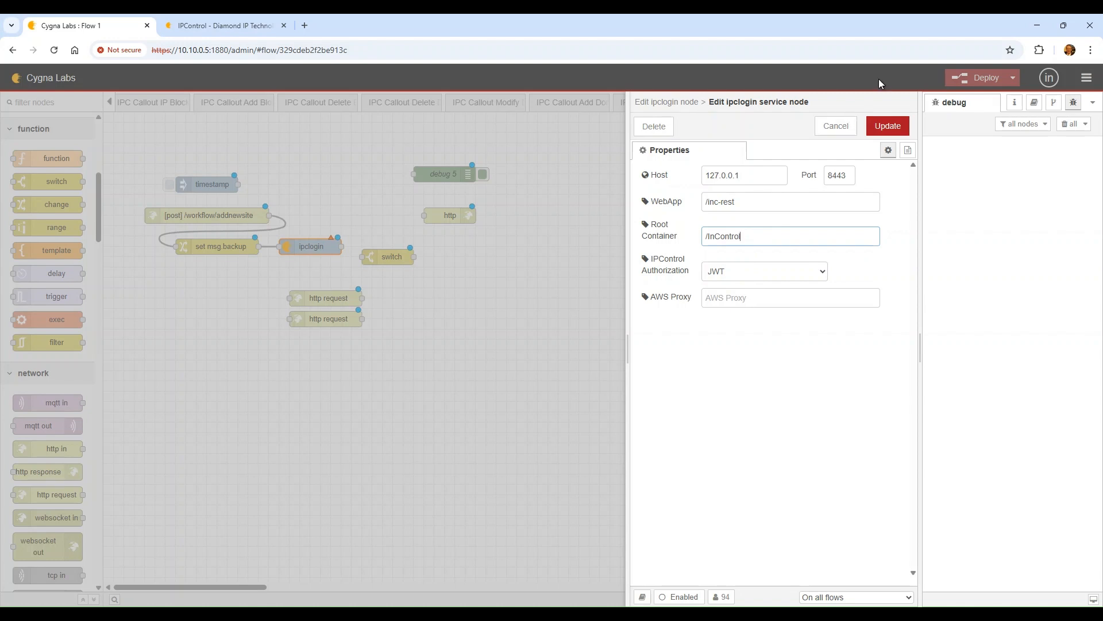
Update the 127.0.0.1:8443 service with root container /InControl and close the ipclogin settings
{"action": "left_click", "coordinate": [886, 123]}
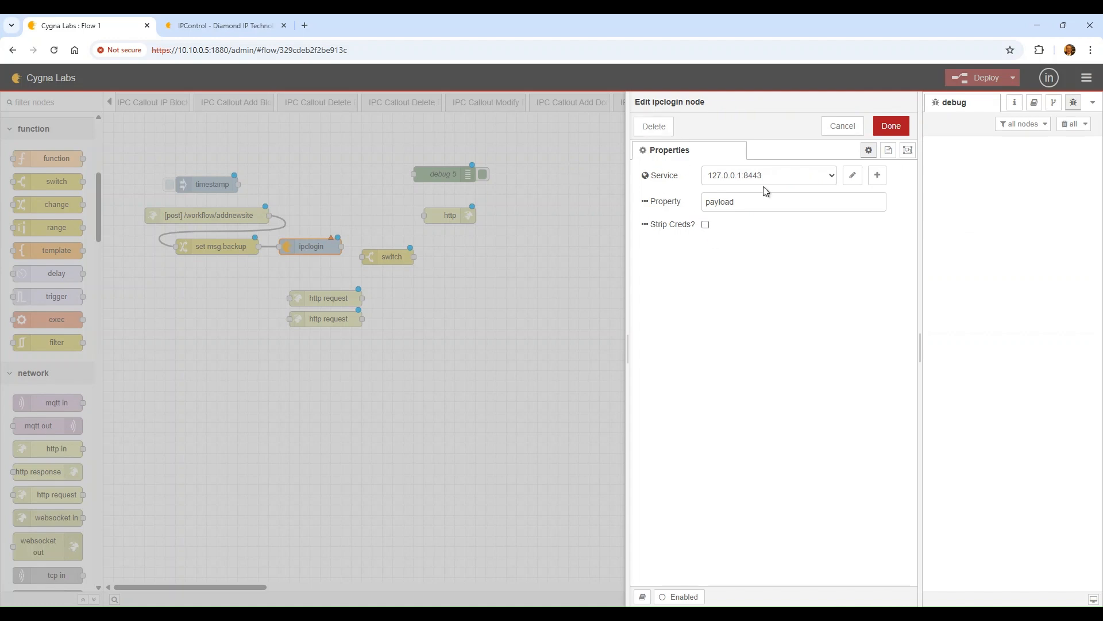
{"action": "left_click", "coordinate": [891, 127]}
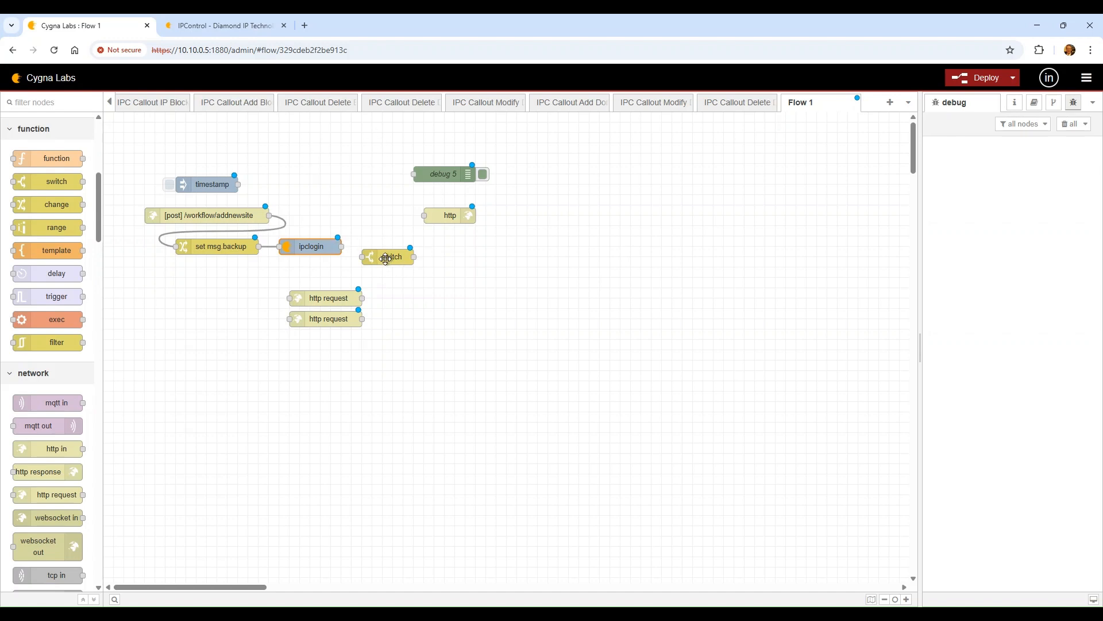
Wire ipclogin into the switch node and make the switch test msg.statusCode
{"action": "left_click_drag", "start_coordinate": [385, 257], "coordinate": [427, 257]}
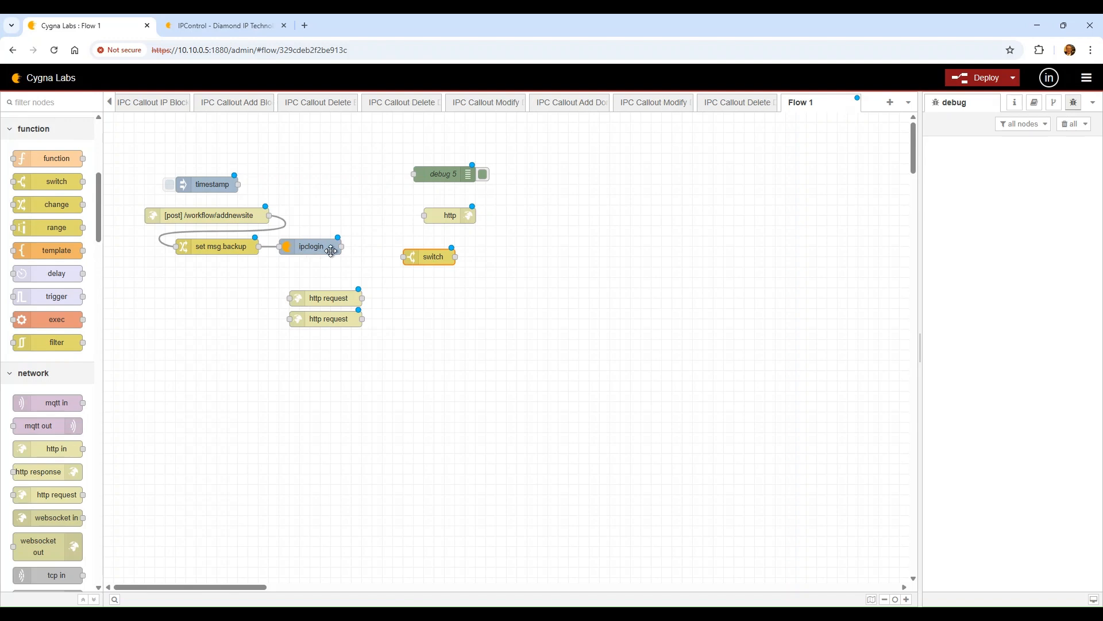
{"action": "left_click_drag", "start_coordinate": [343, 247], "coordinate": [388, 249]}
{"action": "double_click", "coordinate": [393, 251]}
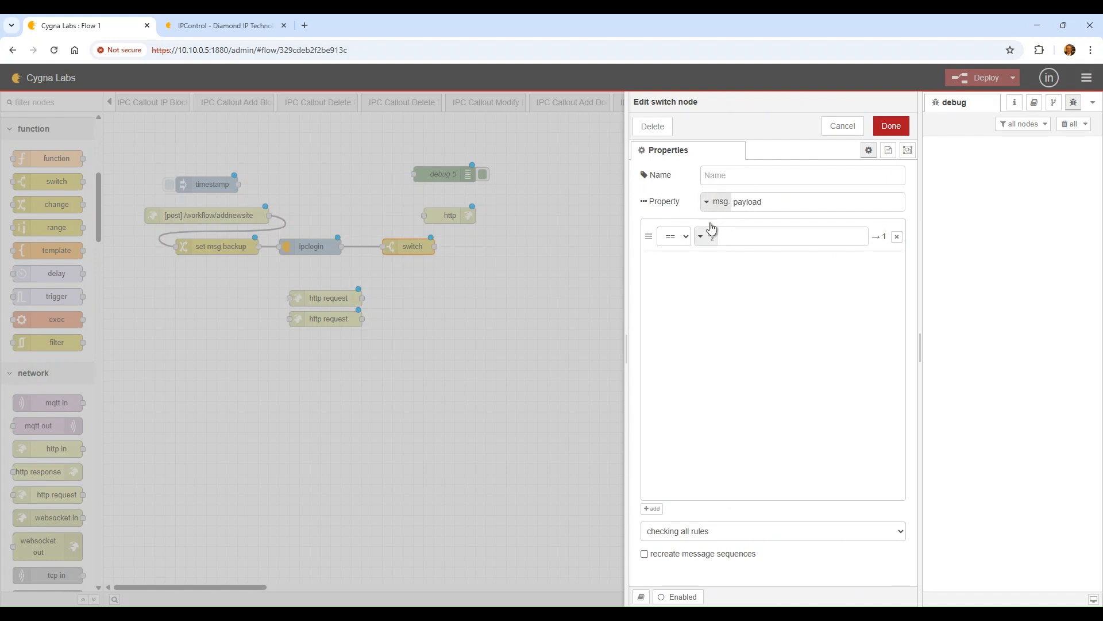
{"action": "left_click", "coordinate": [773, 200]}
{"action": "key", "text": "BackSpace"}
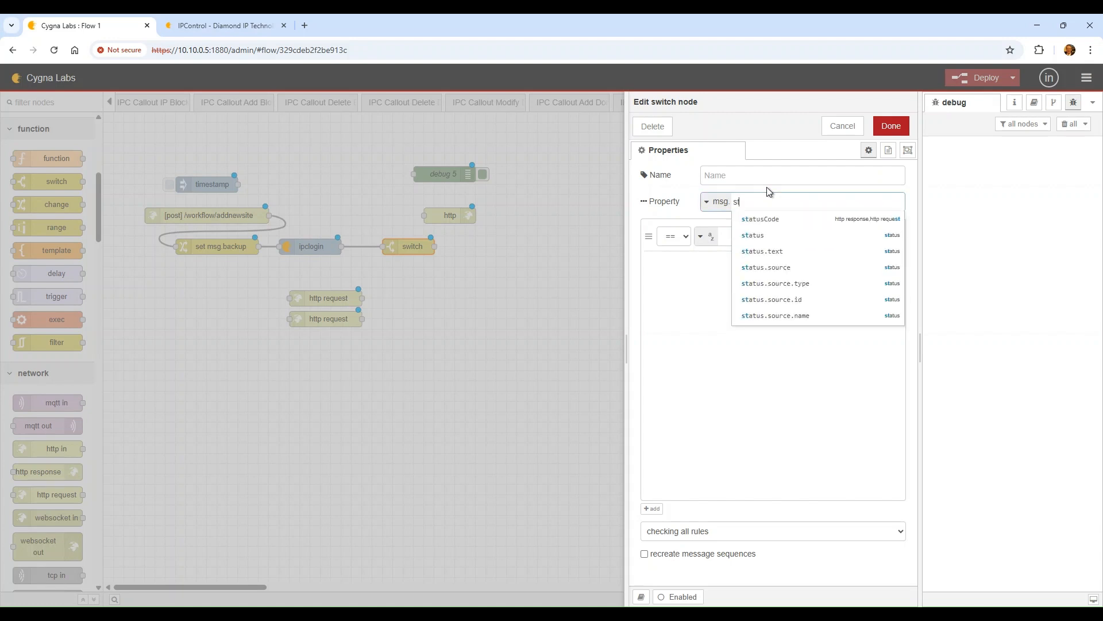
{"action": "type", "text": "statusCode"}
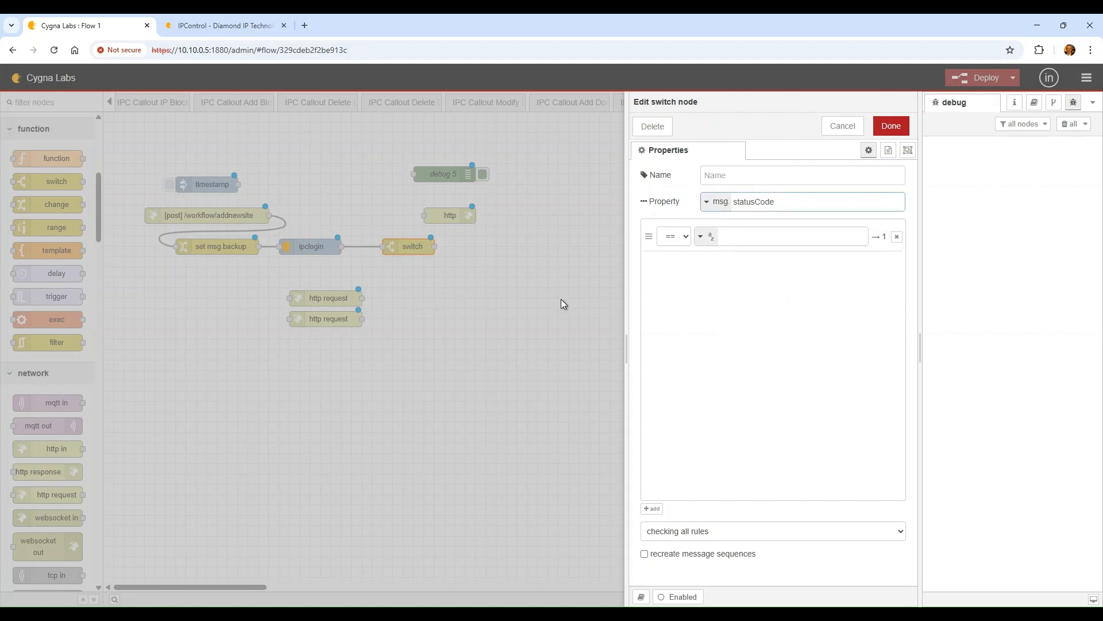
{"action": "left_click", "coordinate": [680, 238]}
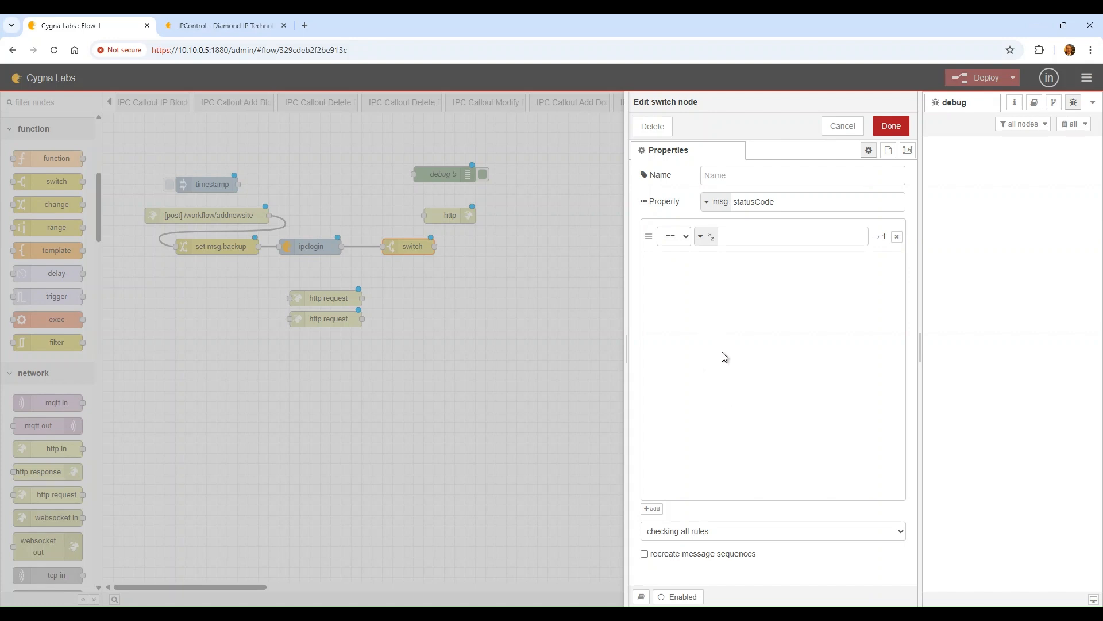
Add switch rules == number 200 and 'otherwise', then save the switch node
{"action": "left_click", "coordinate": [742, 237]}
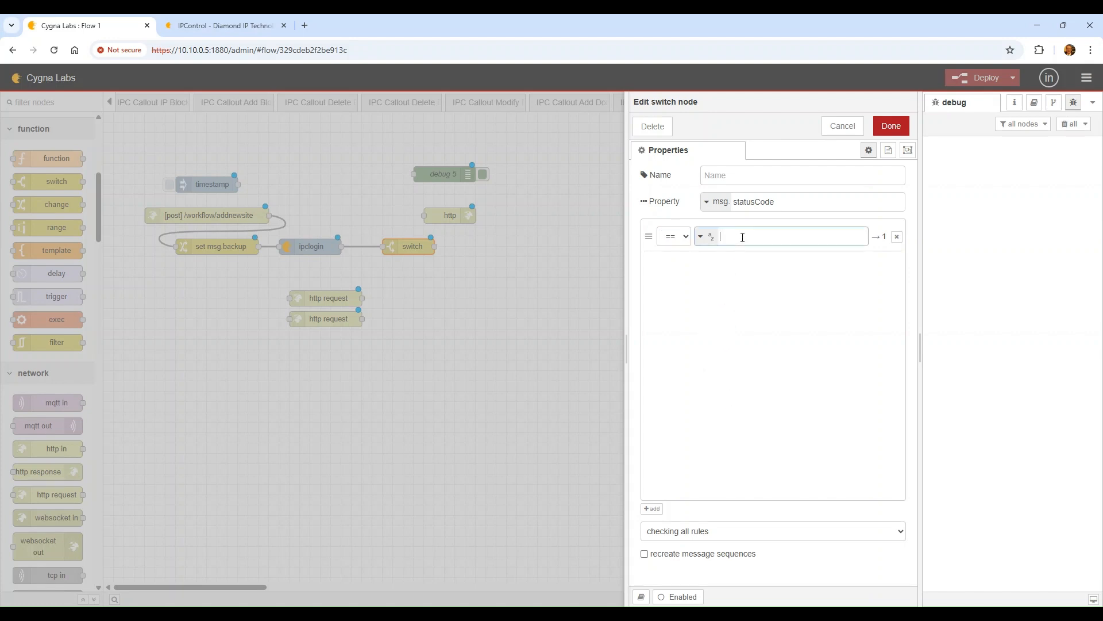
{"action": "left_click", "coordinate": [703, 238]}
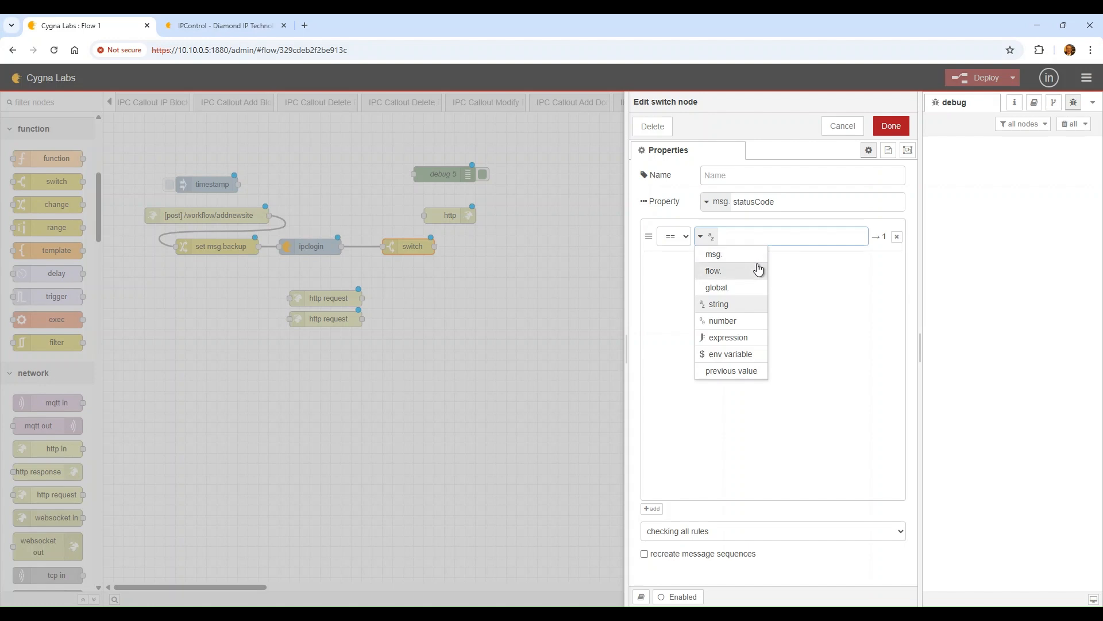
{"action": "left_click", "coordinate": [726, 321]}
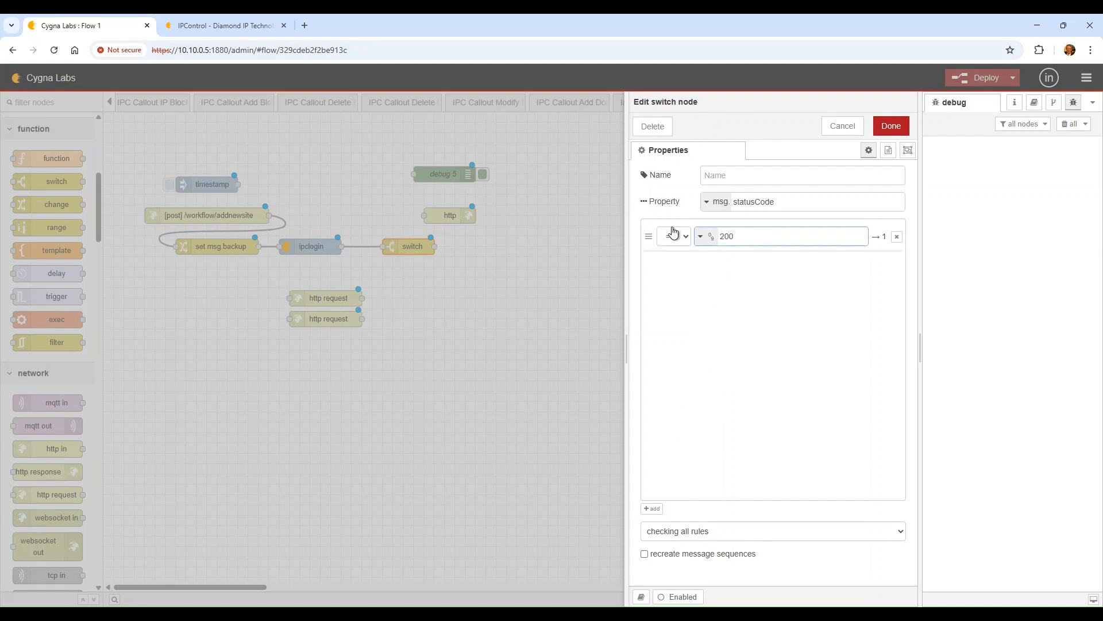
{"action": "left_click", "coordinate": [652, 509]}
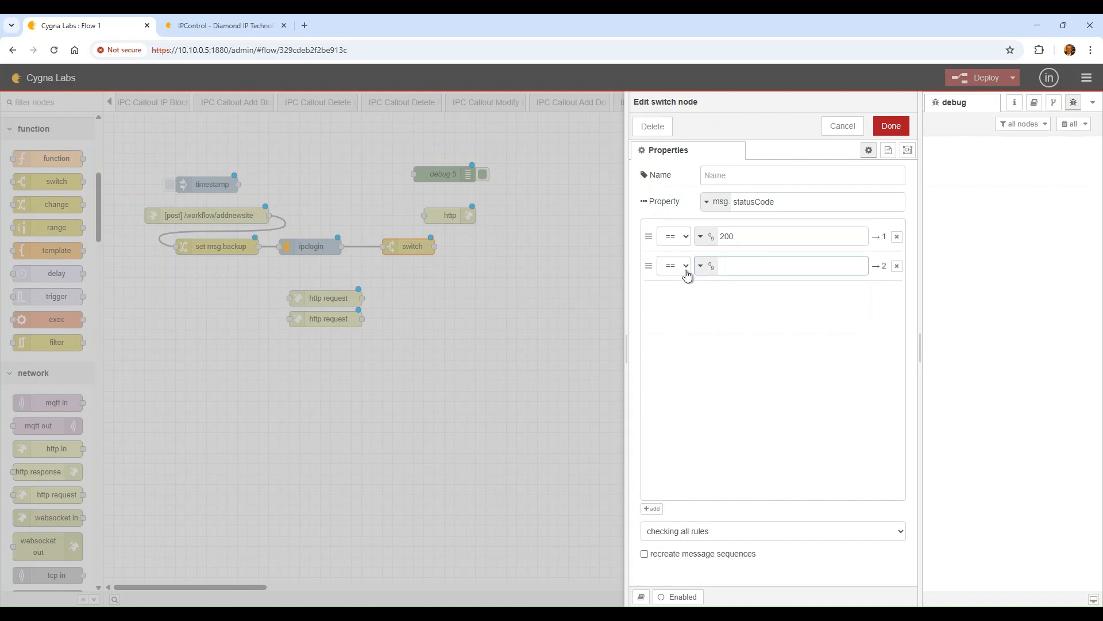
{"action": "left_click", "coordinate": [686, 270]}
{"action": "left_click", "coordinate": [717, 545]}
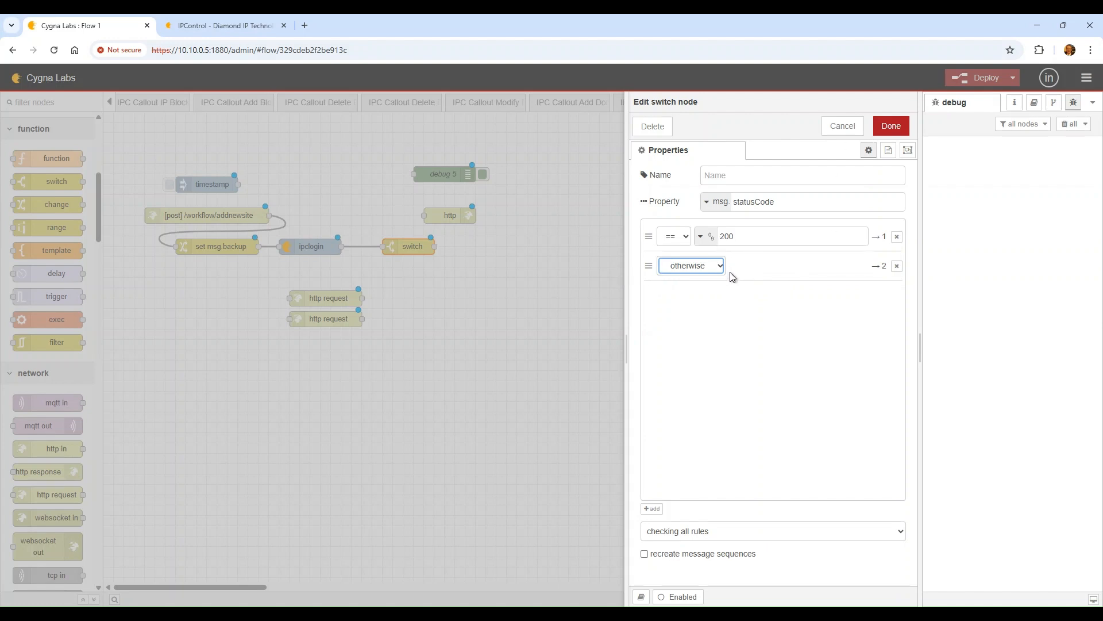
{"action": "left_click", "coordinate": [891, 127]}
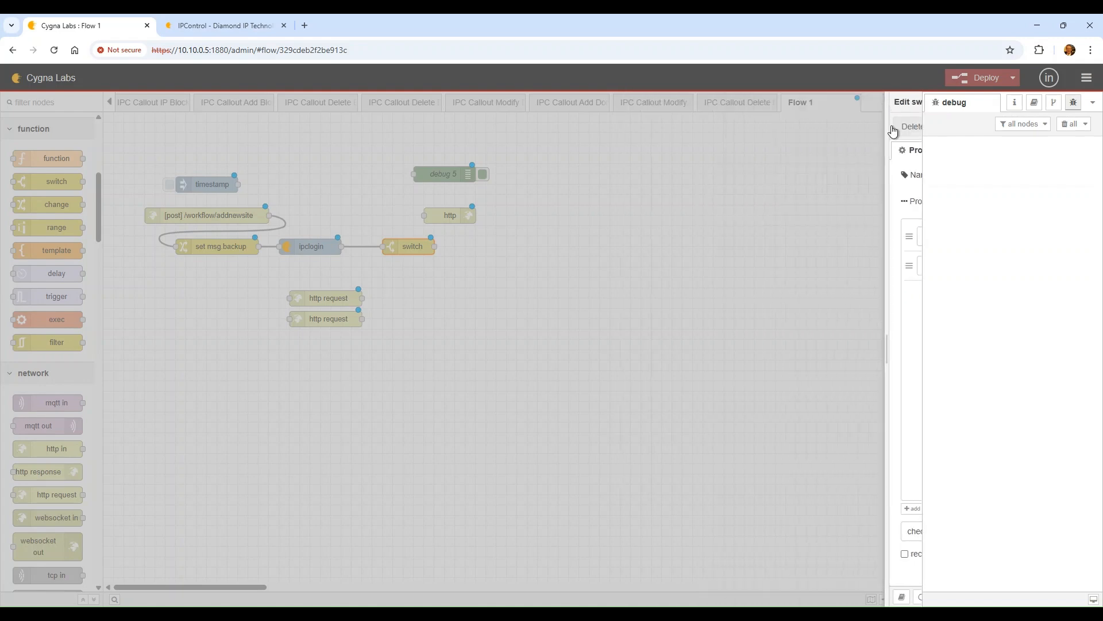
Drop a catch node onto the flow and rename debug 5 to LoginDBG
{"action": "scroll", "coordinate": [22, 325], "scroll_direction": "up", "scroll_amount": 4}
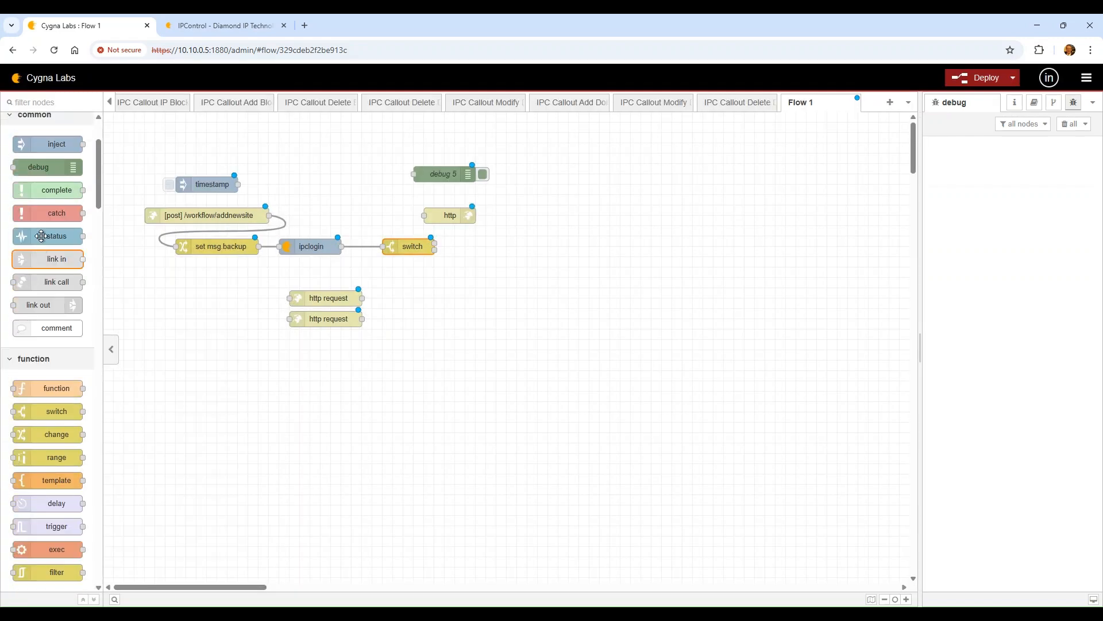
{"action": "left_click_drag", "start_coordinate": [55, 212], "coordinate": [344, 216]}
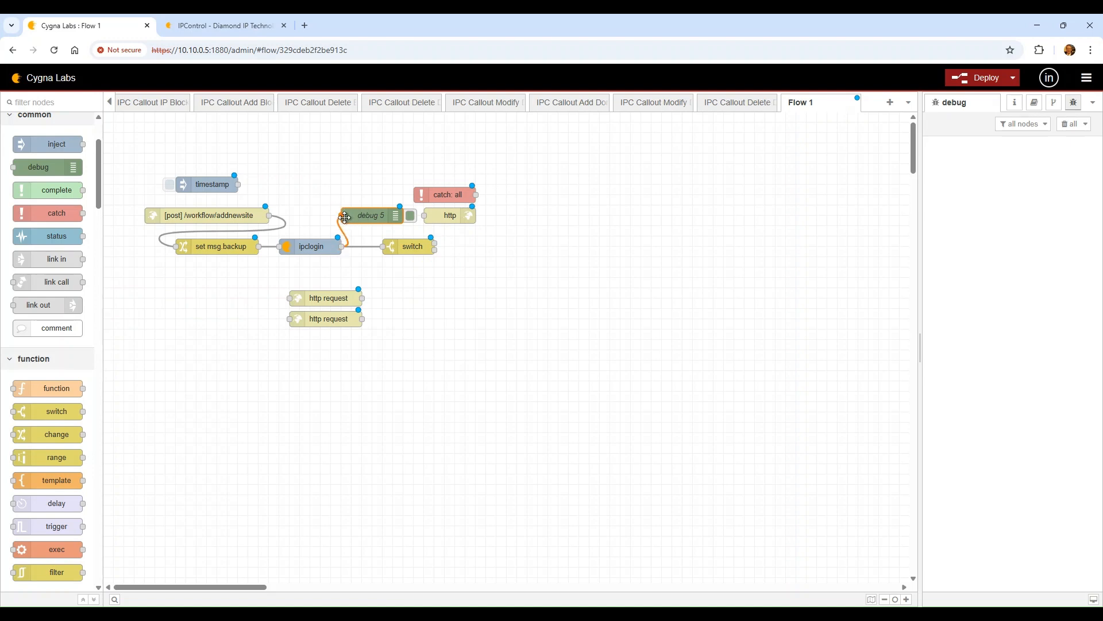
{"action": "double_click", "coordinate": [372, 219]}
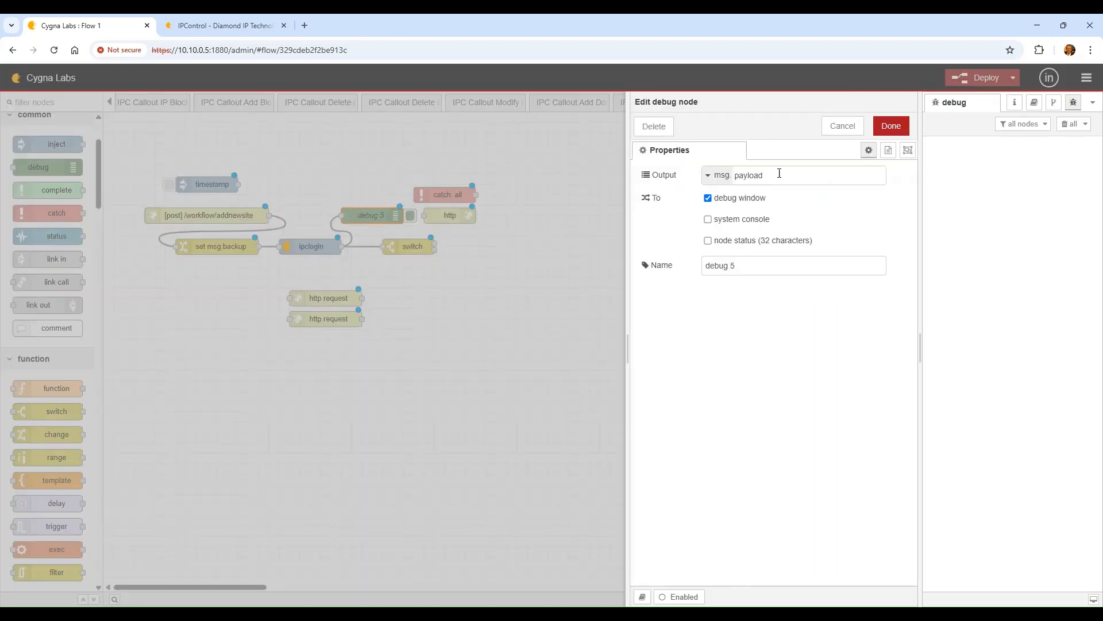
{"action": "left_click_drag", "start_coordinate": [745, 266], "coordinate": [595, 254]}
{"action": "type", "text": "L"}
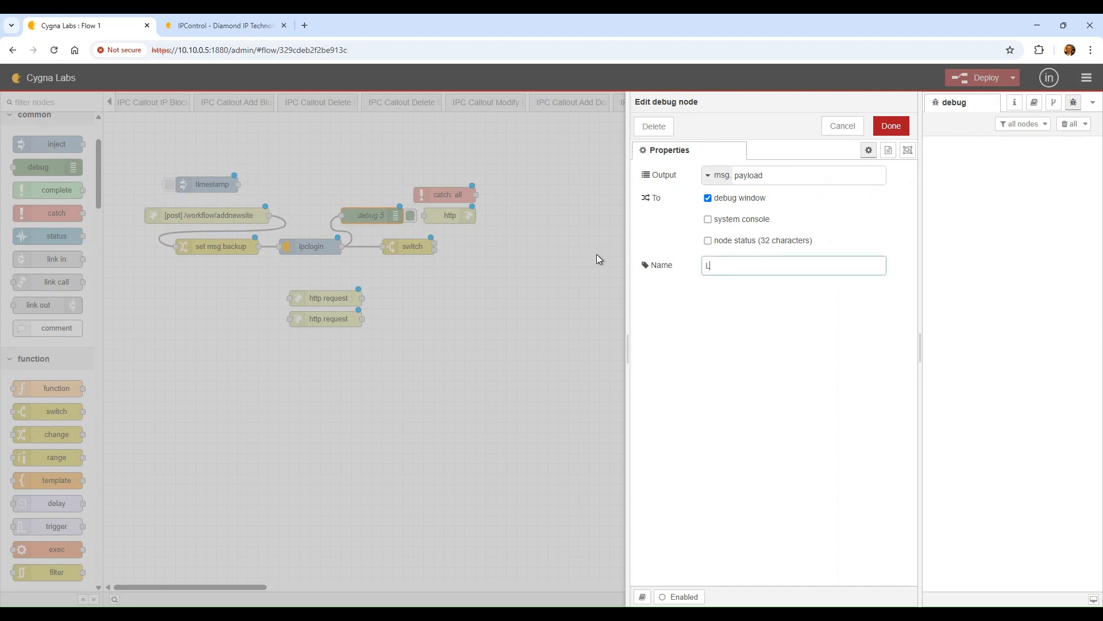
{"action": "type", "text": "oginDBC"}
Make LoginDBG output the complete msg object with a message-count status, then save
{"action": "left_click", "coordinate": [726, 243]}
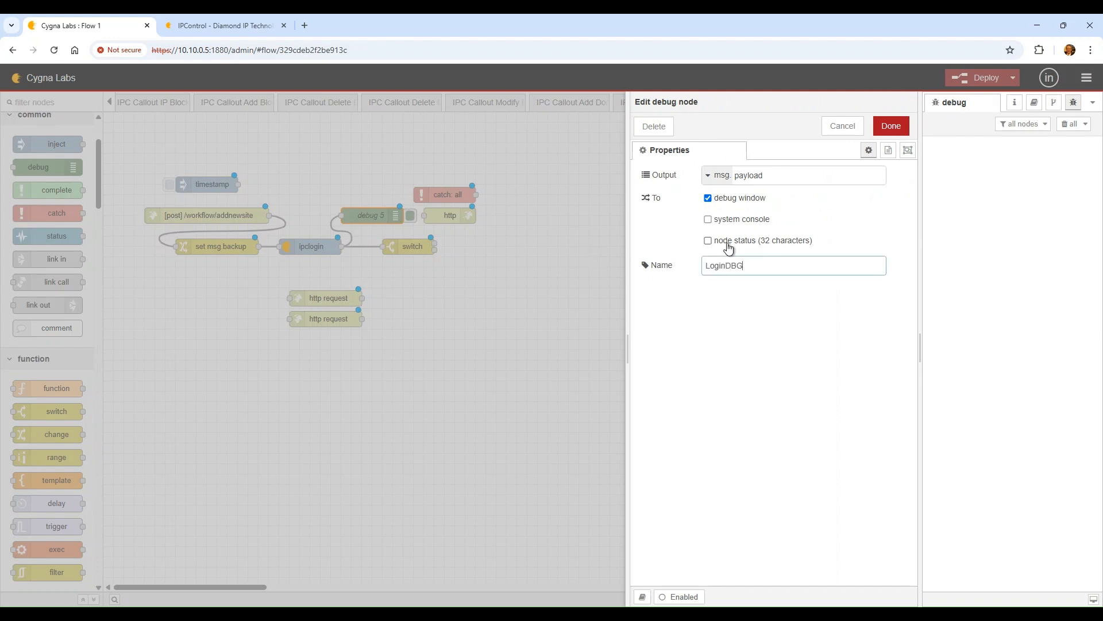
{"action": "left_click", "coordinate": [729, 183]}
{"action": "left_click", "coordinate": [743, 210]}
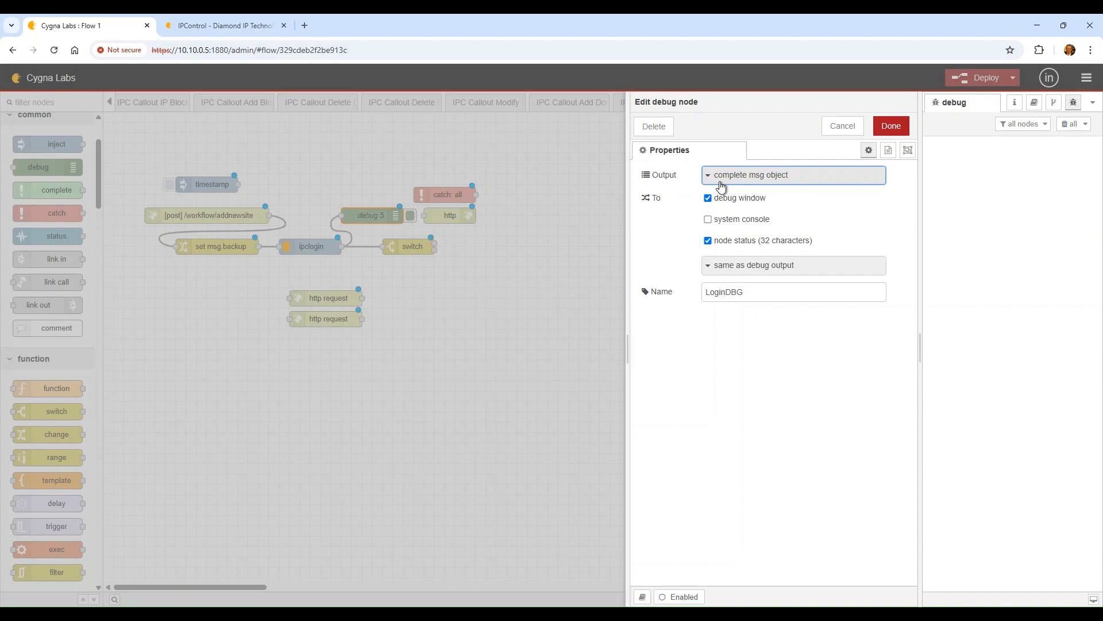
{"action": "left_click", "coordinate": [738, 278]}
{"action": "left_click", "coordinate": [770, 340]}
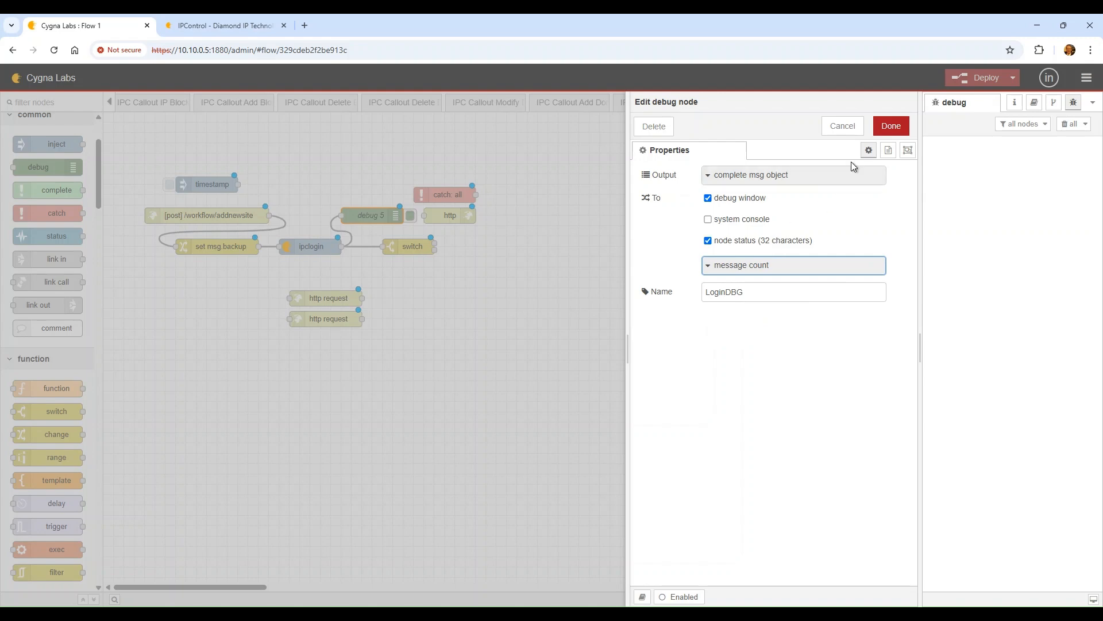
{"action": "left_click", "coordinate": [908, 150]}
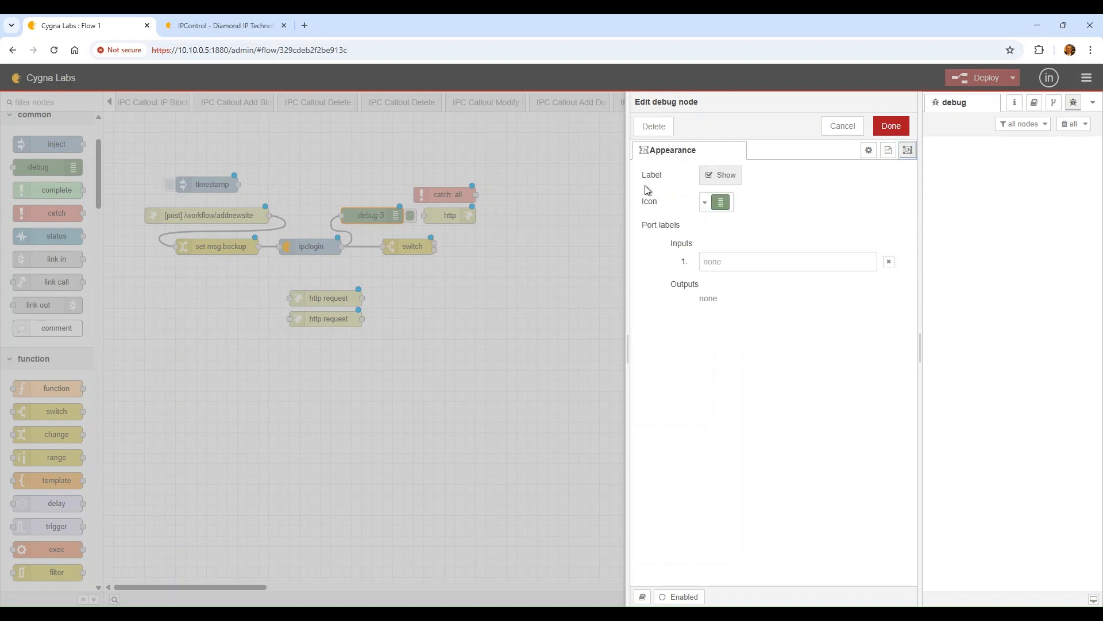
{"action": "left_click", "coordinate": [891, 126]}
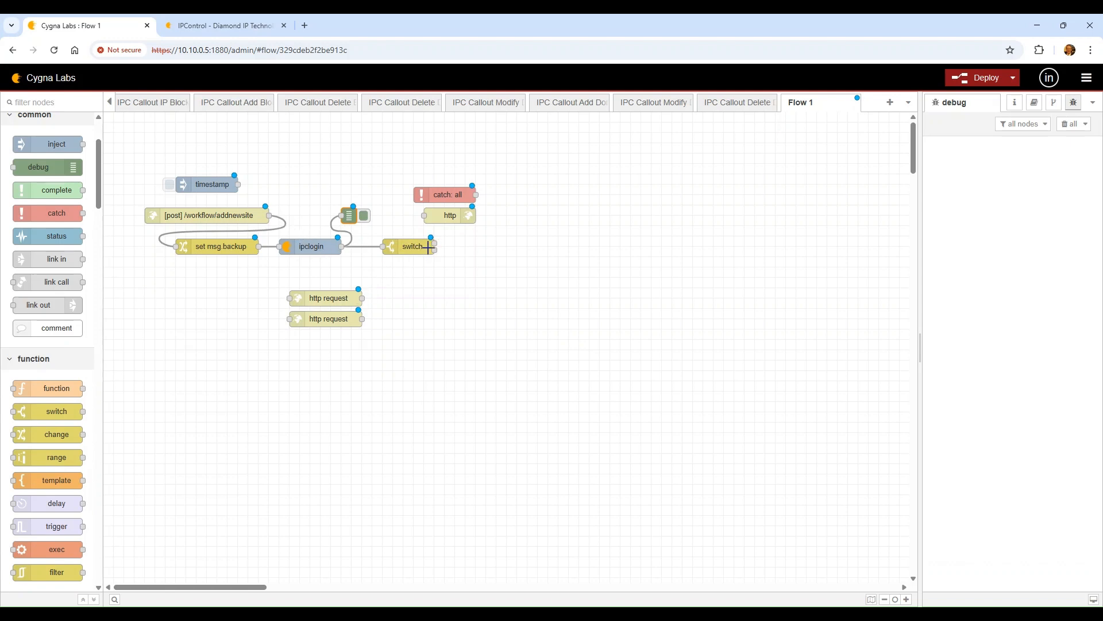
Set the catch node to selected nodes with LoginDBG ticked, and wire it to a new debug node
{"action": "double_click", "coordinate": [447, 194]}
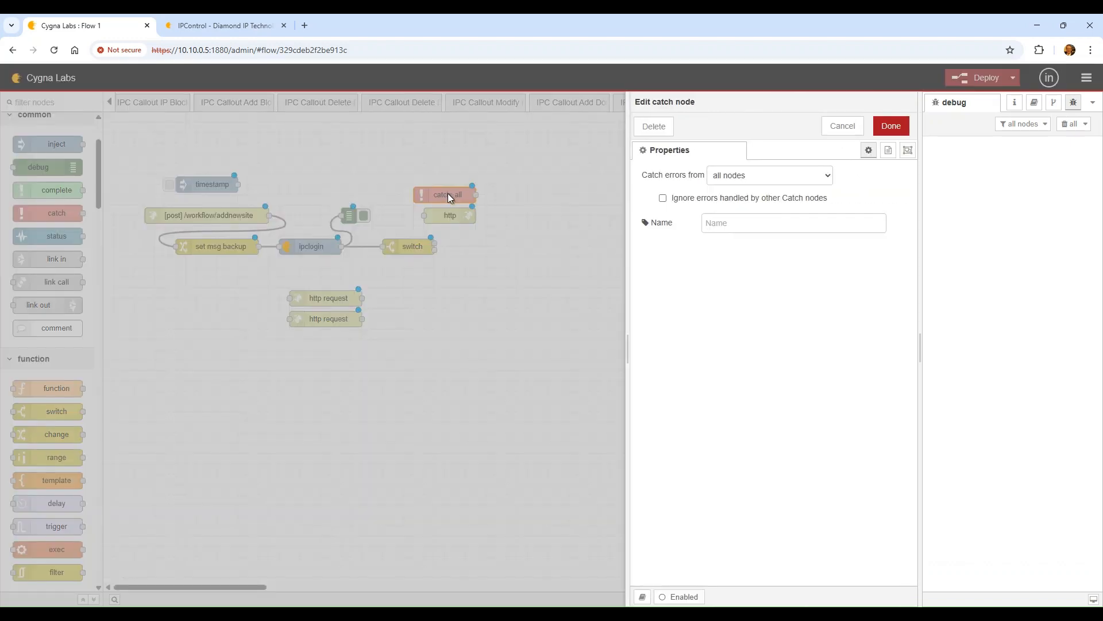
{"action": "left_click", "coordinate": [753, 183]}
{"action": "left_click", "coordinate": [772, 222]}
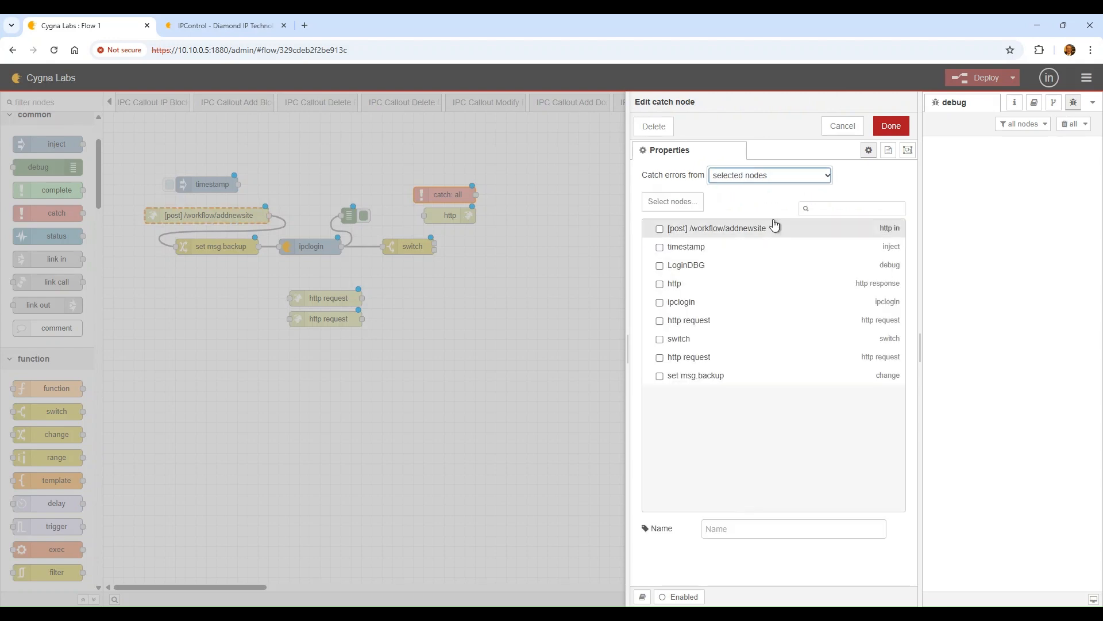
{"action": "left_click", "coordinate": [660, 265]}
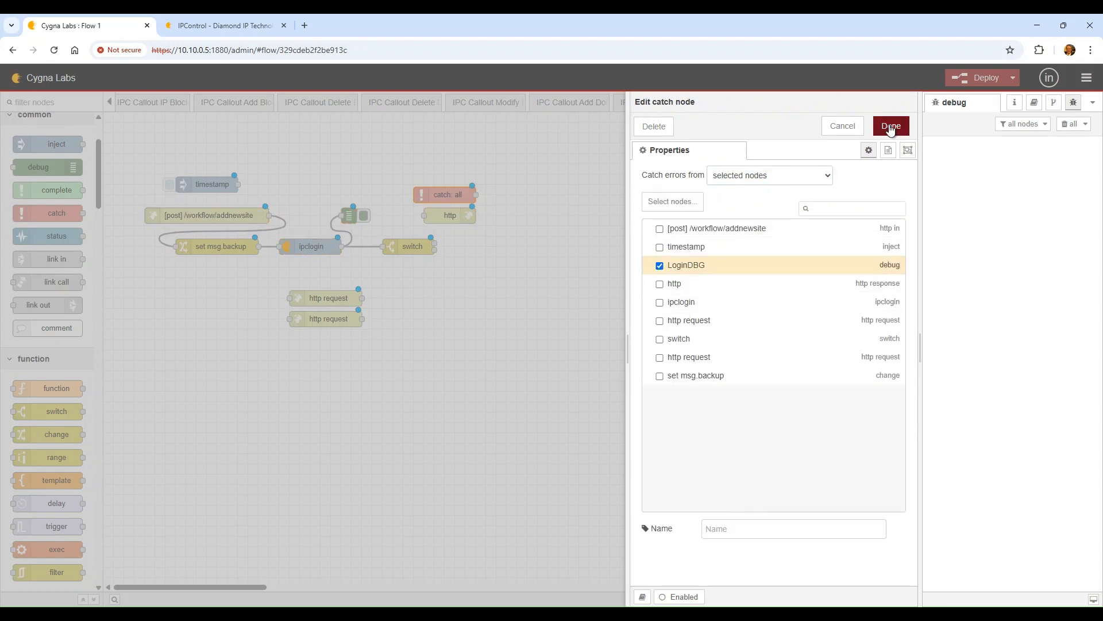
{"action": "left_click", "coordinate": [891, 125]}
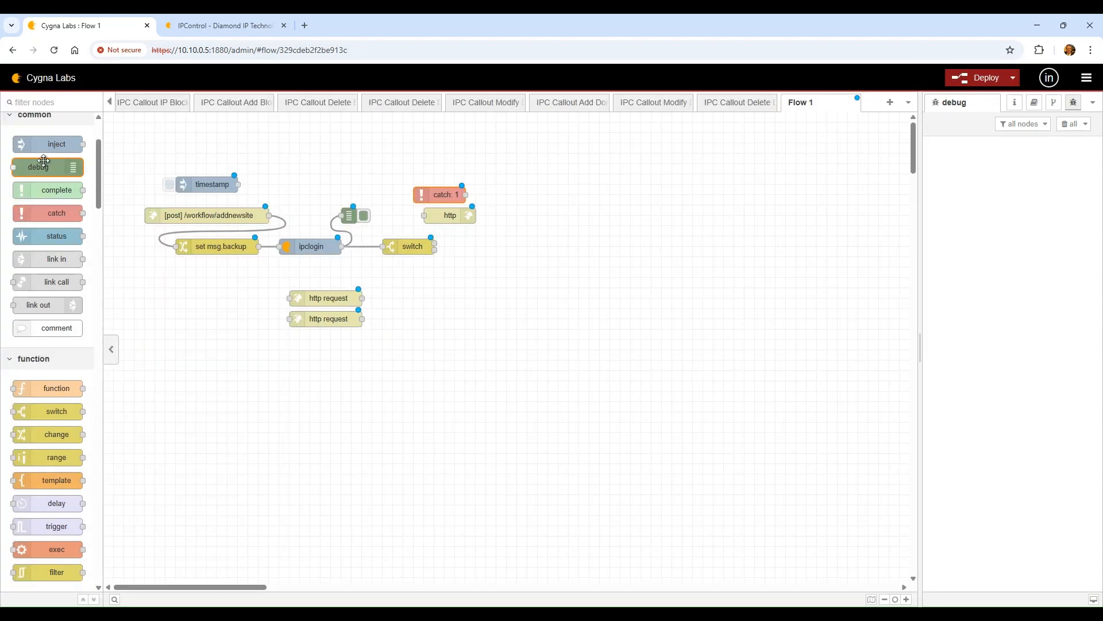
{"action": "left_click_drag", "start_coordinate": [47, 166], "coordinate": [534, 194]}
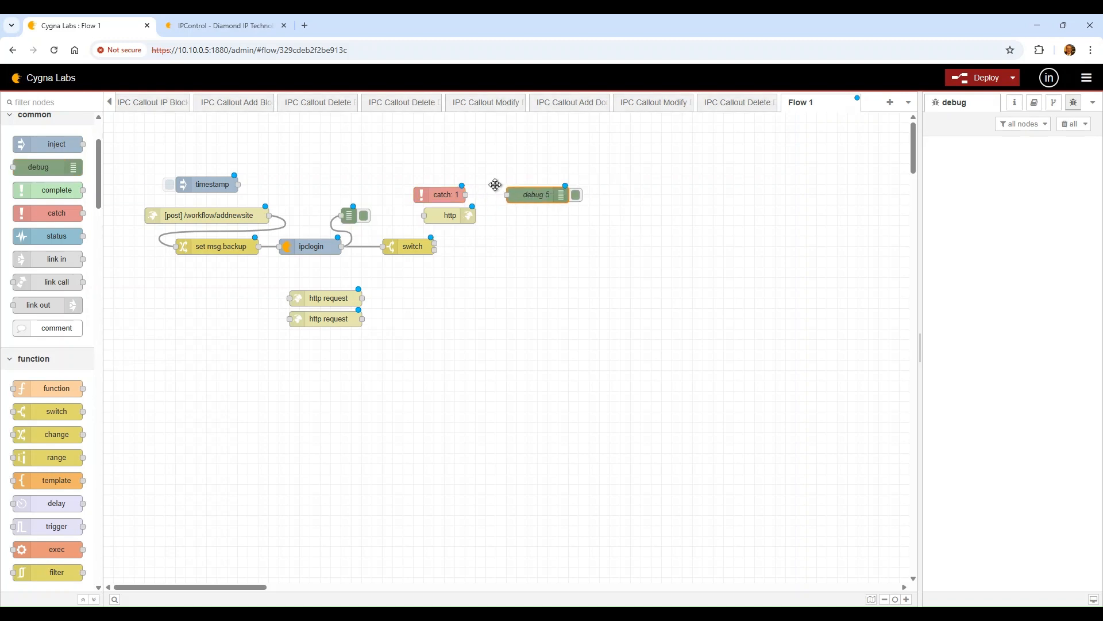
{"action": "left_click_drag", "start_coordinate": [465, 194], "coordinate": [425, 225]}
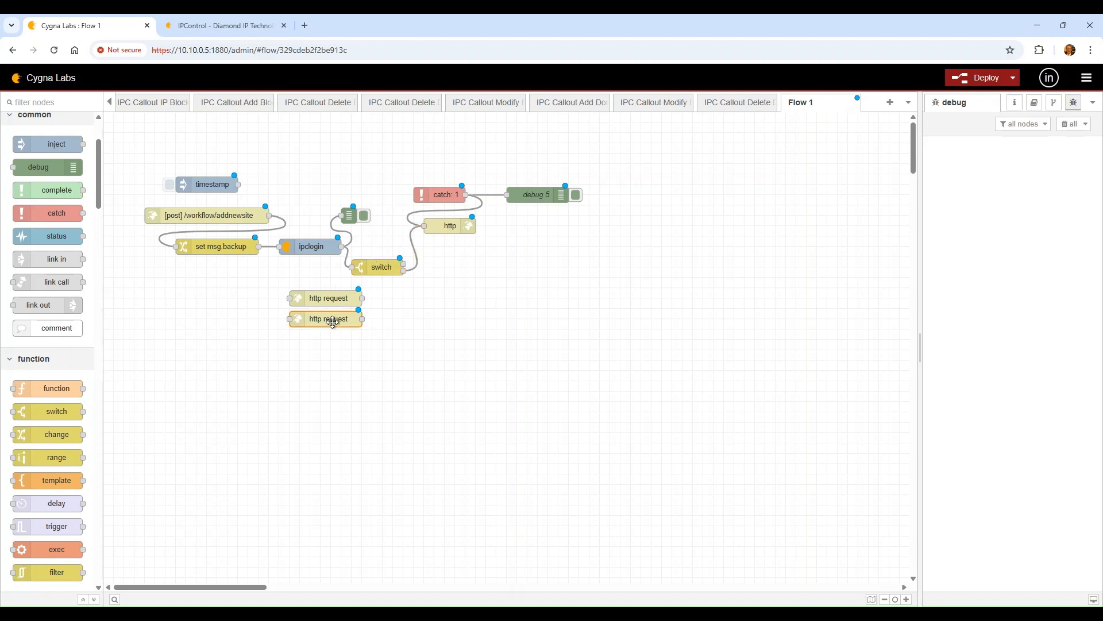
Shift both http request nodes down-left and drop a function node onto the flow
{"action": "left_click_drag", "start_coordinate": [335, 318], "coordinate": [325, 369]}
{"action": "left_click_drag", "start_coordinate": [326, 299], "coordinate": [316, 351]}
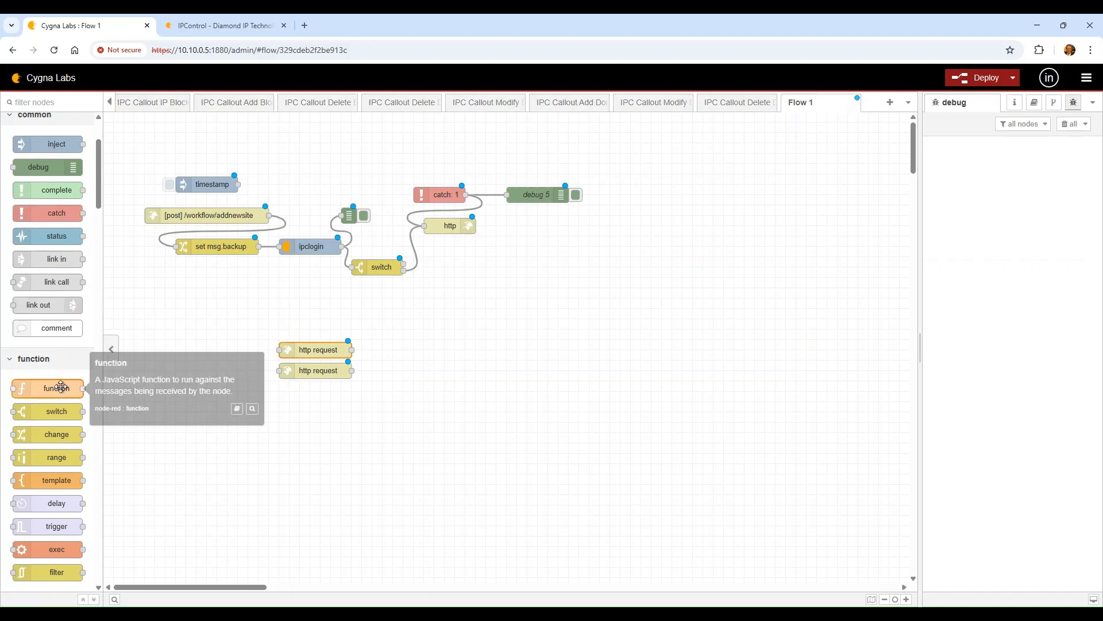
{"action": "left_click_drag", "start_coordinate": [67, 388], "coordinate": [307, 308]}
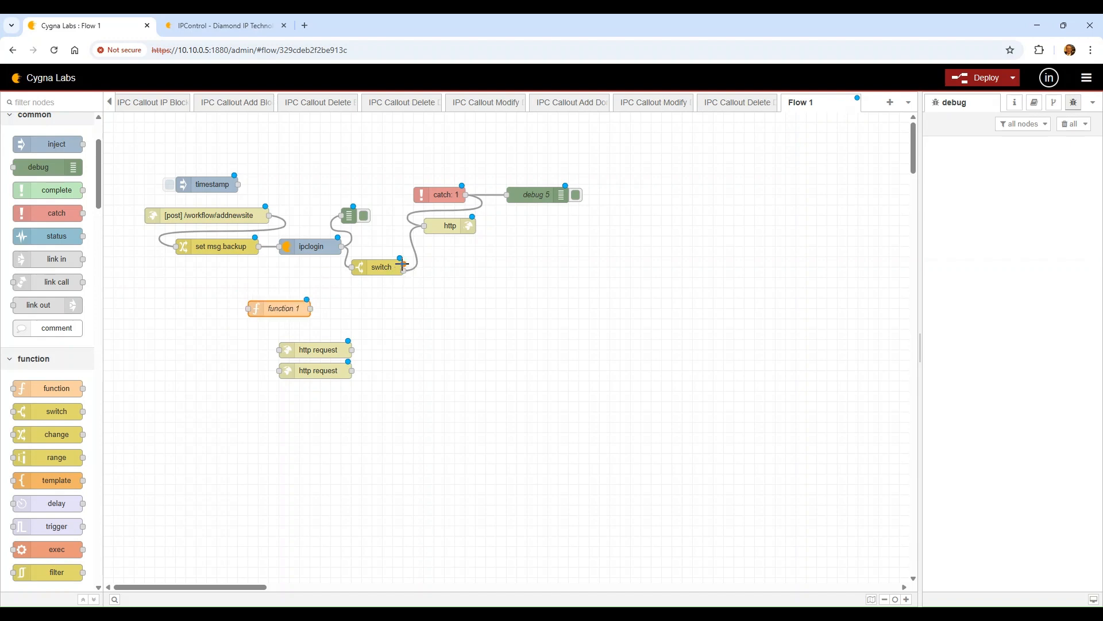
{"action": "left_click_drag", "start_coordinate": [404, 269], "coordinate": [308, 310]}
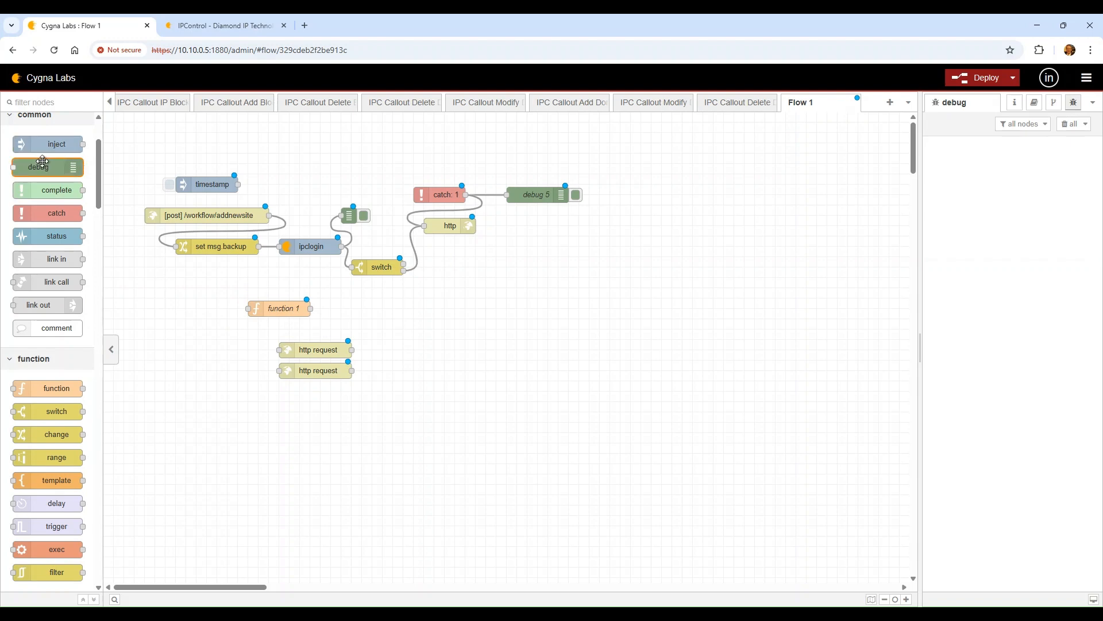
Wire switch → function 1 → a pasted LoginDBG copy, deploy, and wire timestamp to set msg.backup
{"action": "left_click_drag", "start_coordinate": [46, 166], "coordinate": [50, 145]}
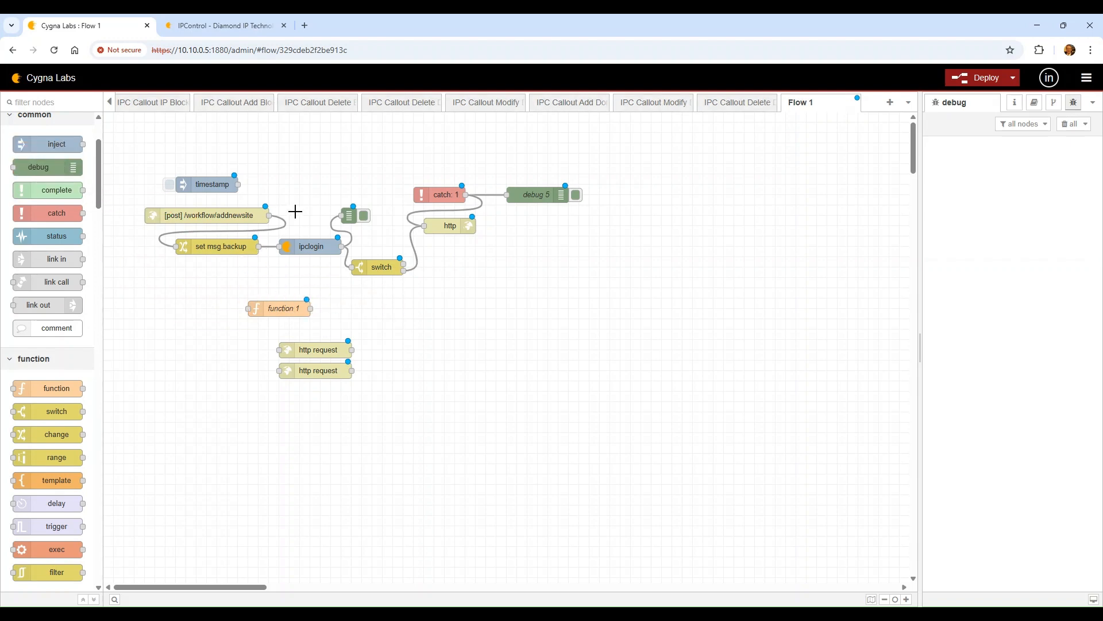
{"action": "left_click", "coordinate": [350, 214]}
{"action": "key", "text": "ctrl+c"}
{"action": "key", "text": "ctrl+v"}
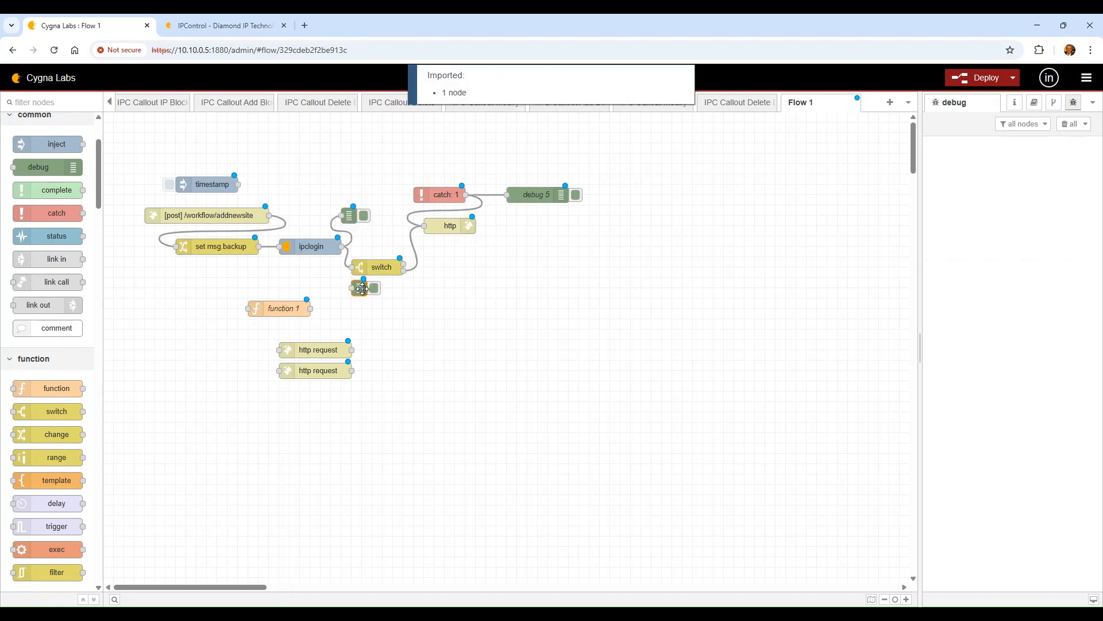
{"action": "left_click", "coordinate": [356, 307]}
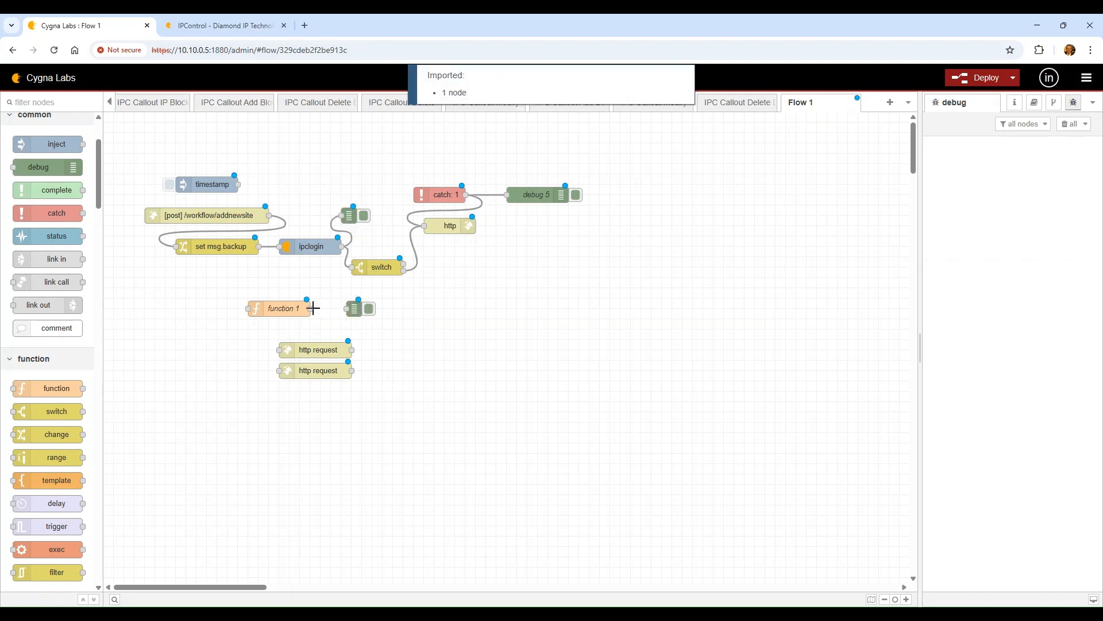
{"action": "left_click_drag", "start_coordinate": [312, 308], "coordinate": [348, 308]}
{"action": "left_click_drag", "start_coordinate": [402, 265], "coordinate": [248, 308]}
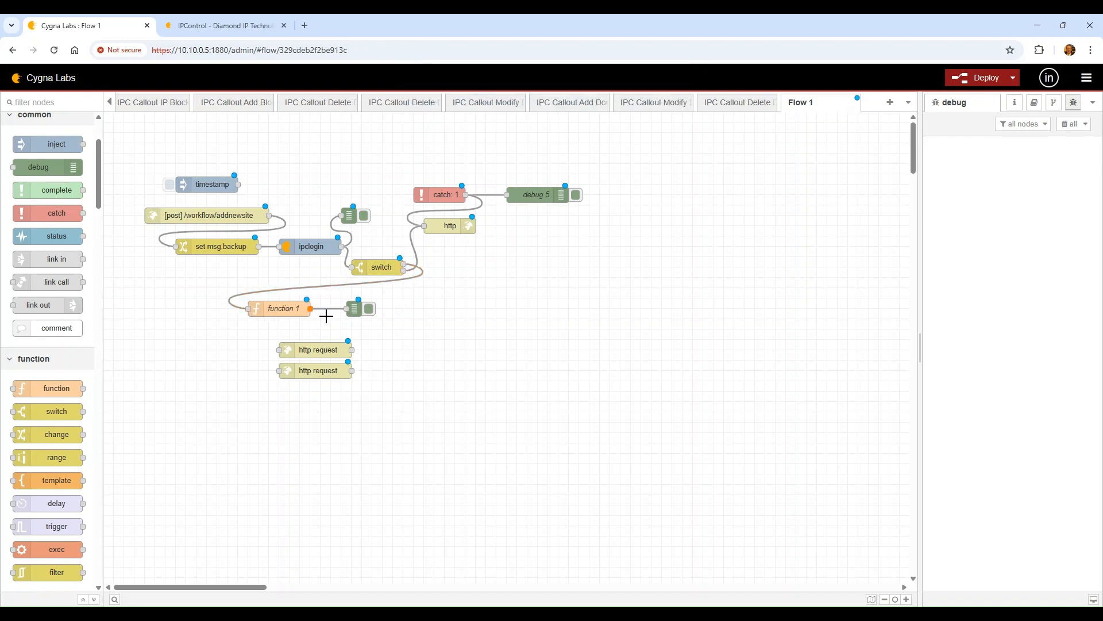
{"action": "left_click", "coordinate": [993, 83]}
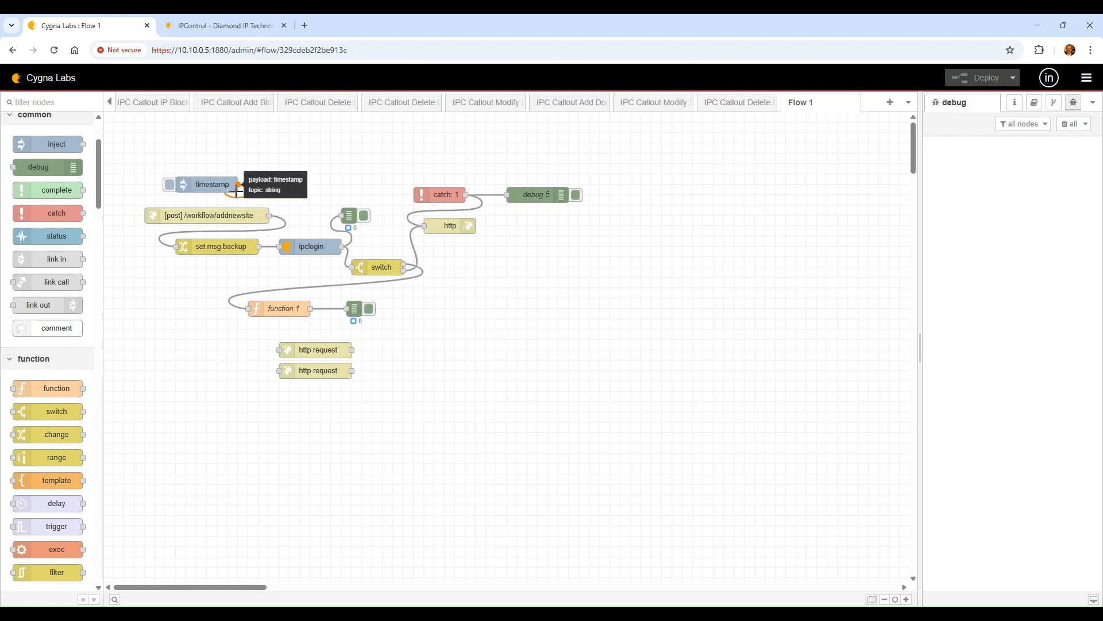
{"action": "left_click_drag", "start_coordinate": [237, 184], "coordinate": [176, 246]}
Give the timestamp inject node a JSON payload with username and password login fields
{"action": "double_click", "coordinate": [205, 183]}
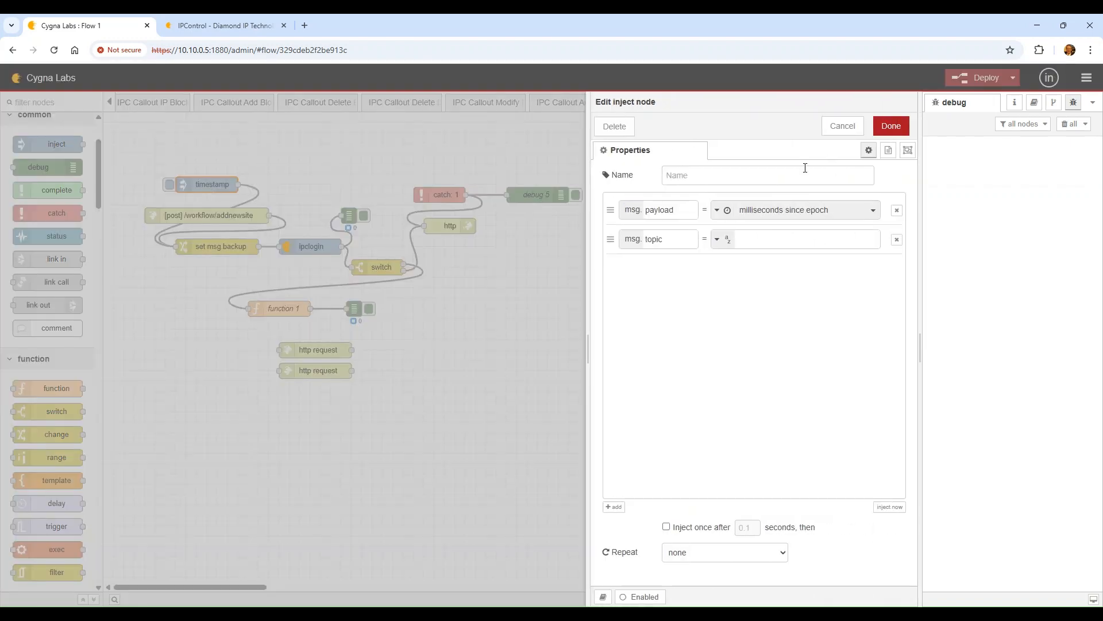
{"action": "left_click", "coordinate": [717, 211]}
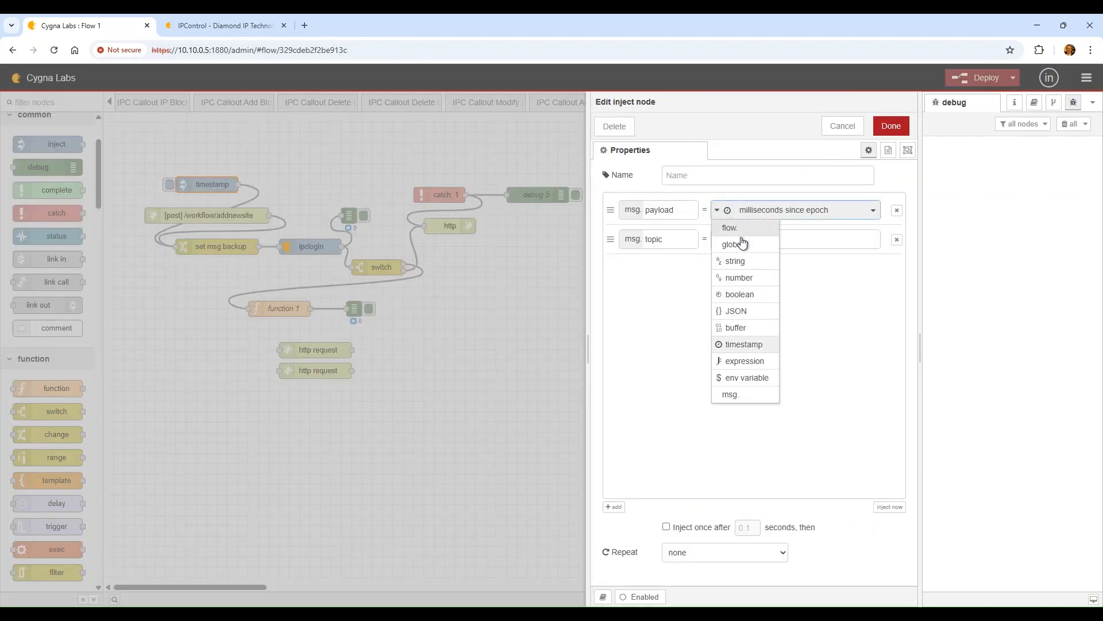
{"action": "left_click", "coordinate": [766, 318]}
{"action": "left_click", "coordinate": [879, 211]}
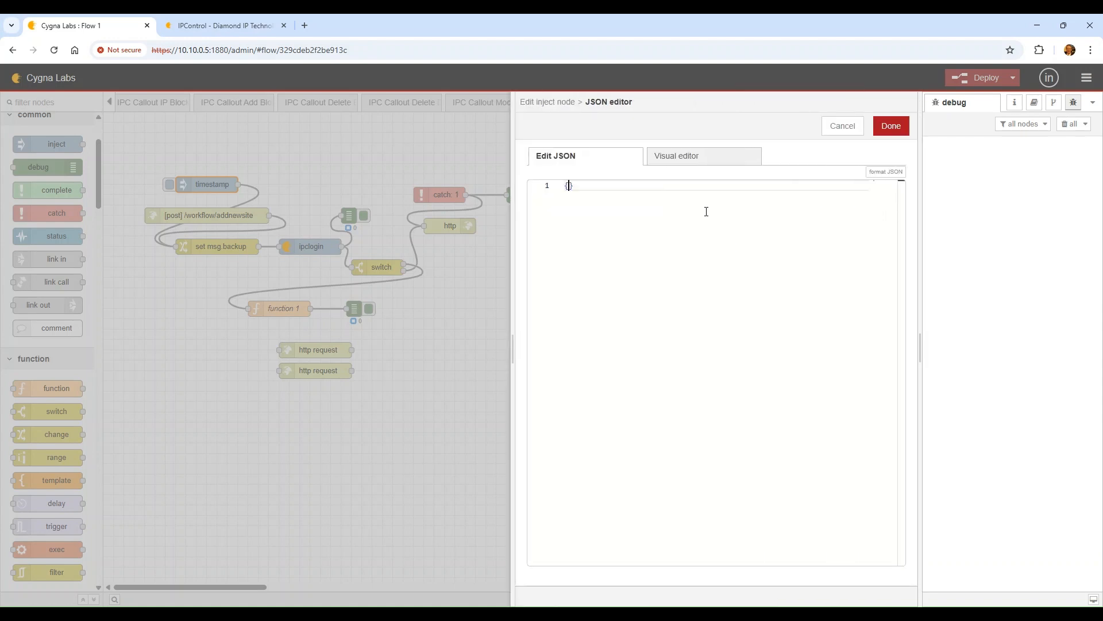
{"action": "key", "text": "Return"}
{"action": "type", "text": "\"us"}
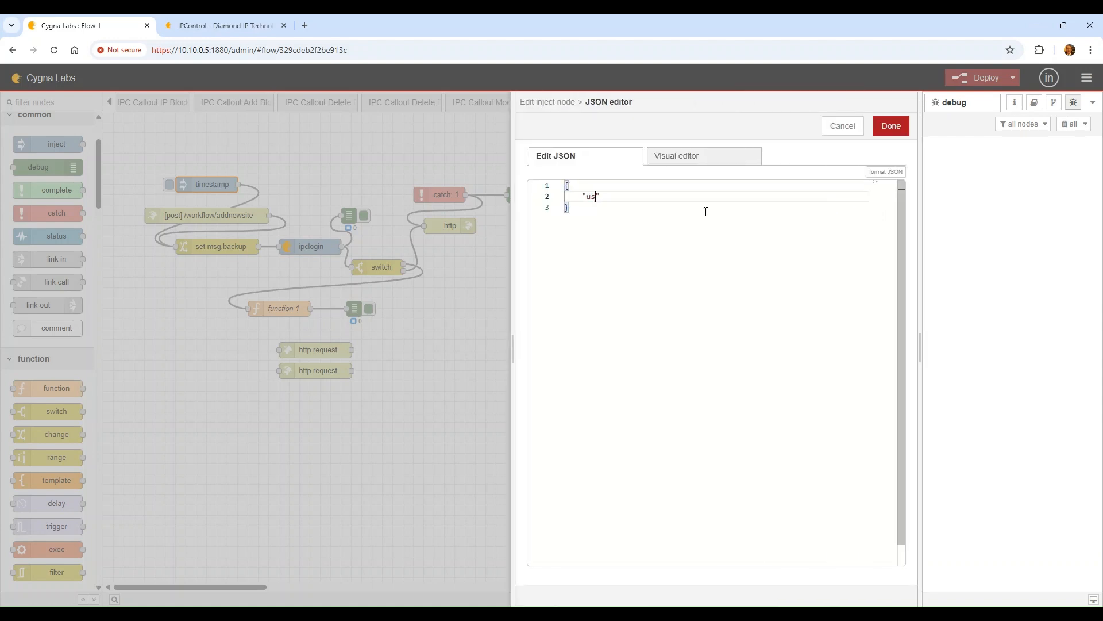
{"action": "type", "text": "\"incadmin\","}
{"action": "key", "text": "Return"}
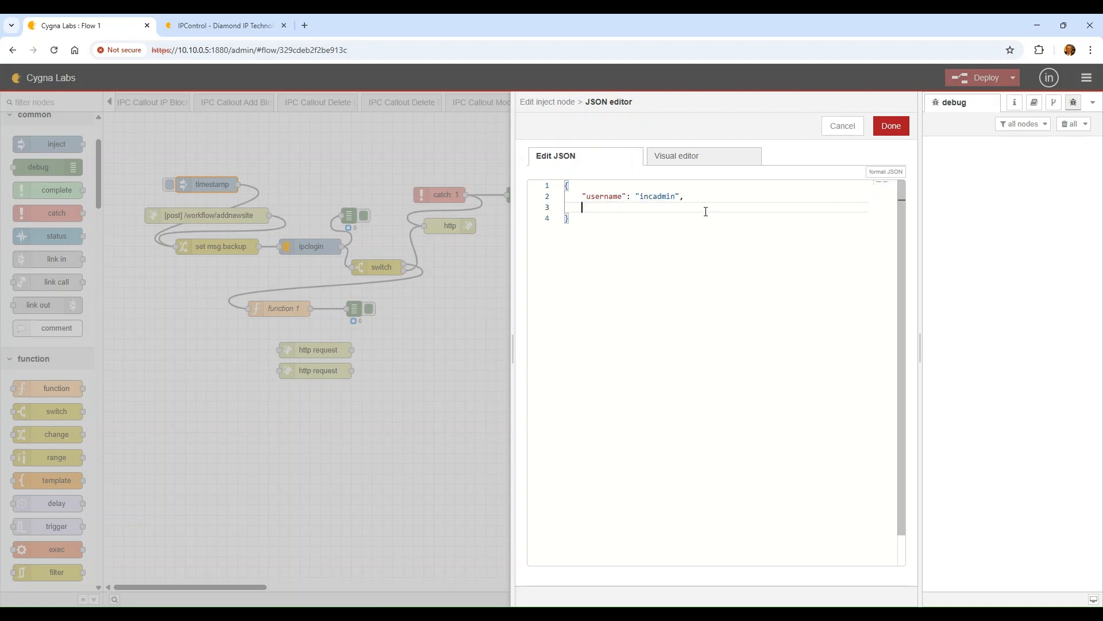
{"action": "type", "text": "\"password\": \"incadmin"}
Save the JSON payload and inject node settings, then deploy Flow 1
{"action": "left_click", "coordinate": [898, 128]}
{"action": "left_click", "coordinate": [898, 127]}
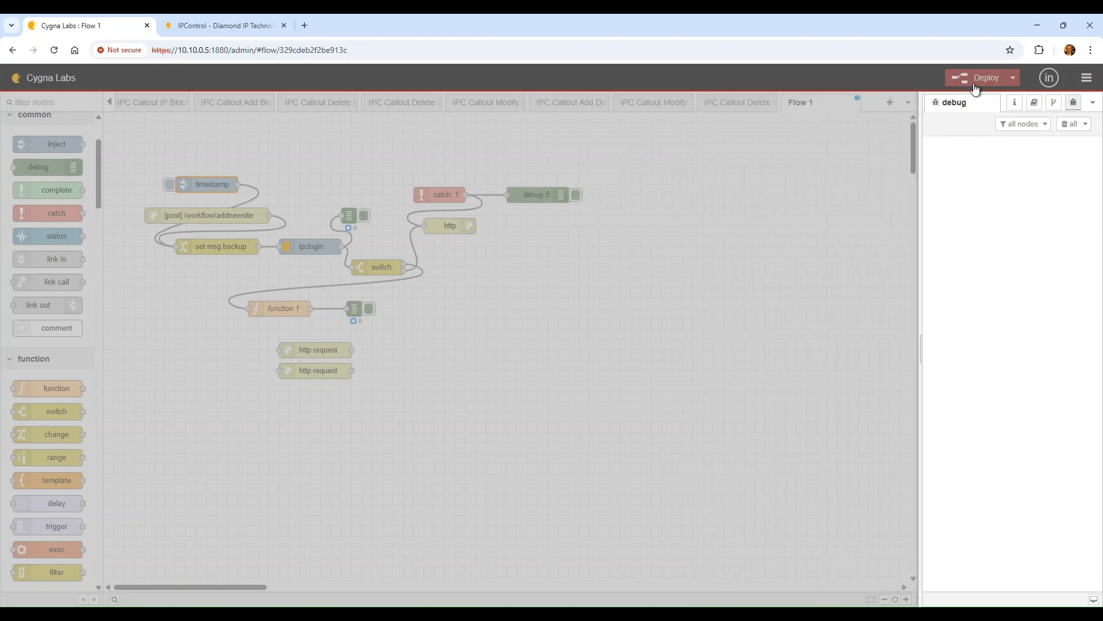
{"action": "left_click", "coordinate": [984, 77]}
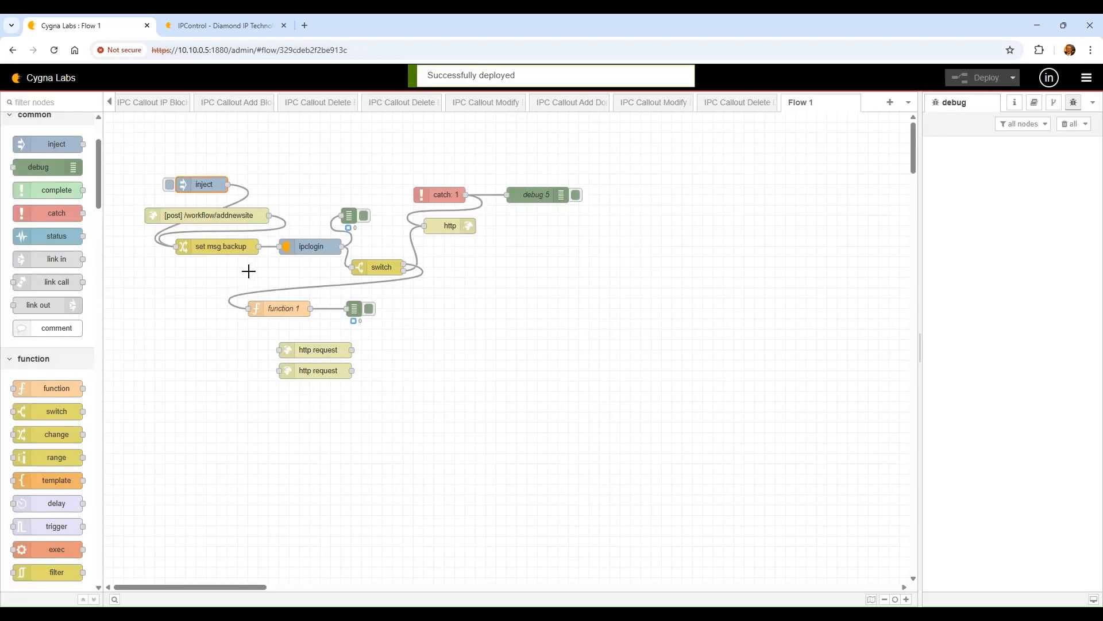
Change the ipclogin Property from payload to credentials and redeploy the flow
{"action": "double_click", "coordinate": [303, 246]}
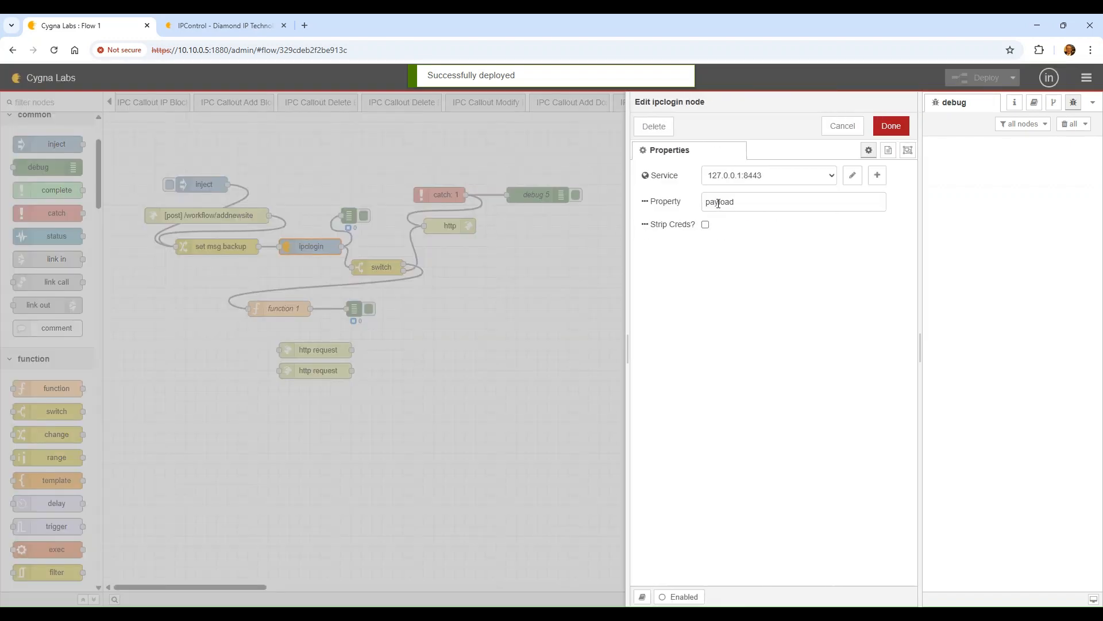
{"action": "left_click", "coordinate": [718, 202]}
{"action": "left_click_drag", "start_coordinate": [740, 202], "coordinate": [633, 208]}
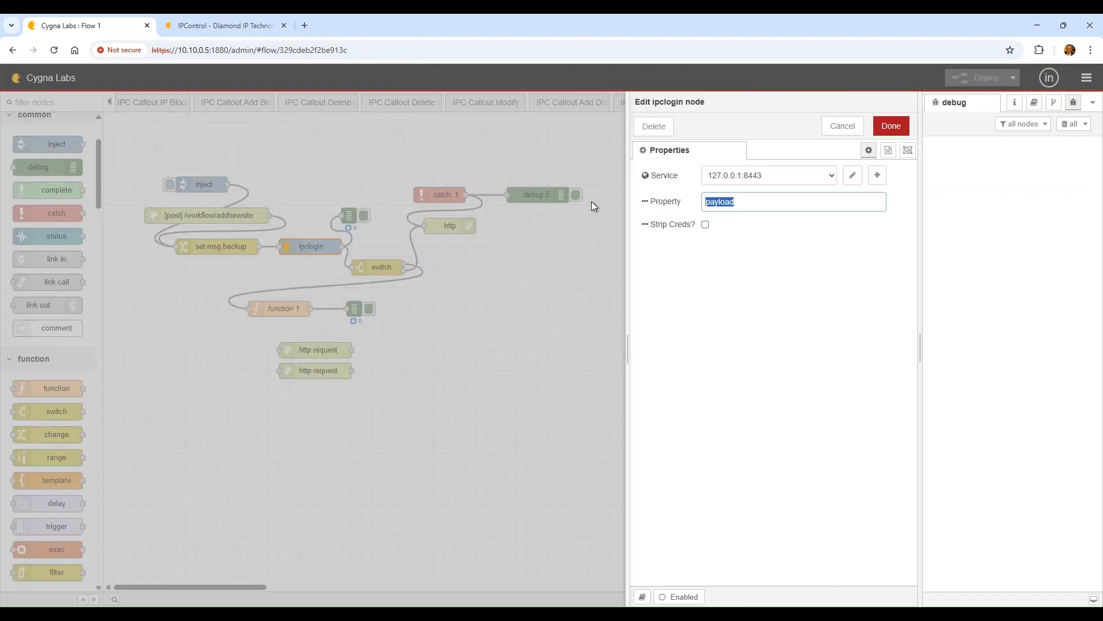
{"action": "type", "text": "credentials"}
{"action": "left_click", "coordinate": [891, 125]}
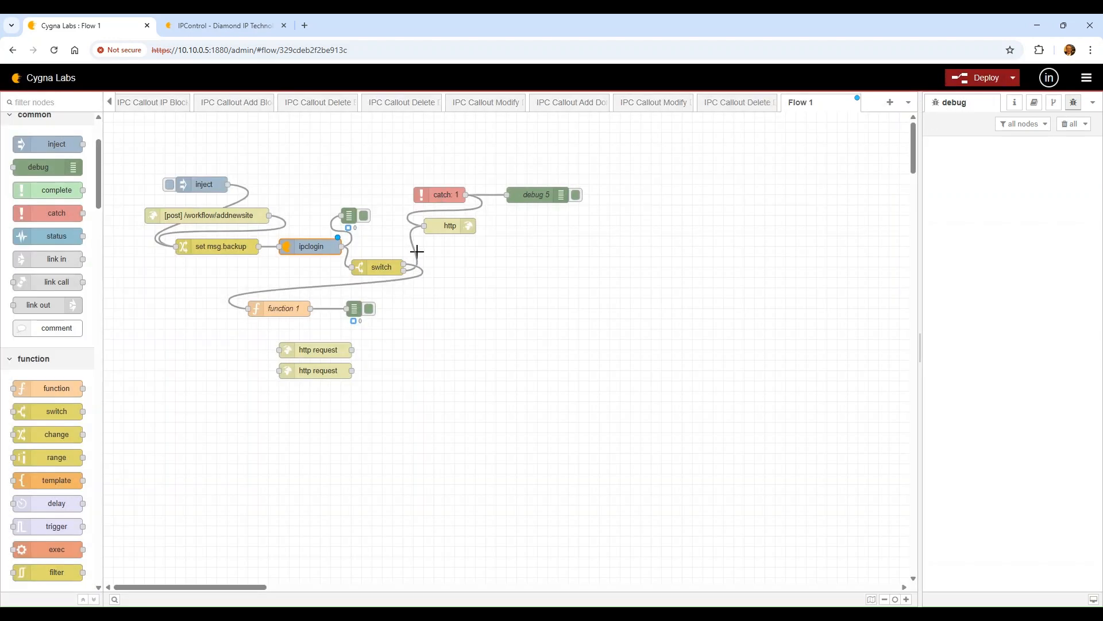
{"action": "left_click", "coordinate": [987, 78]}
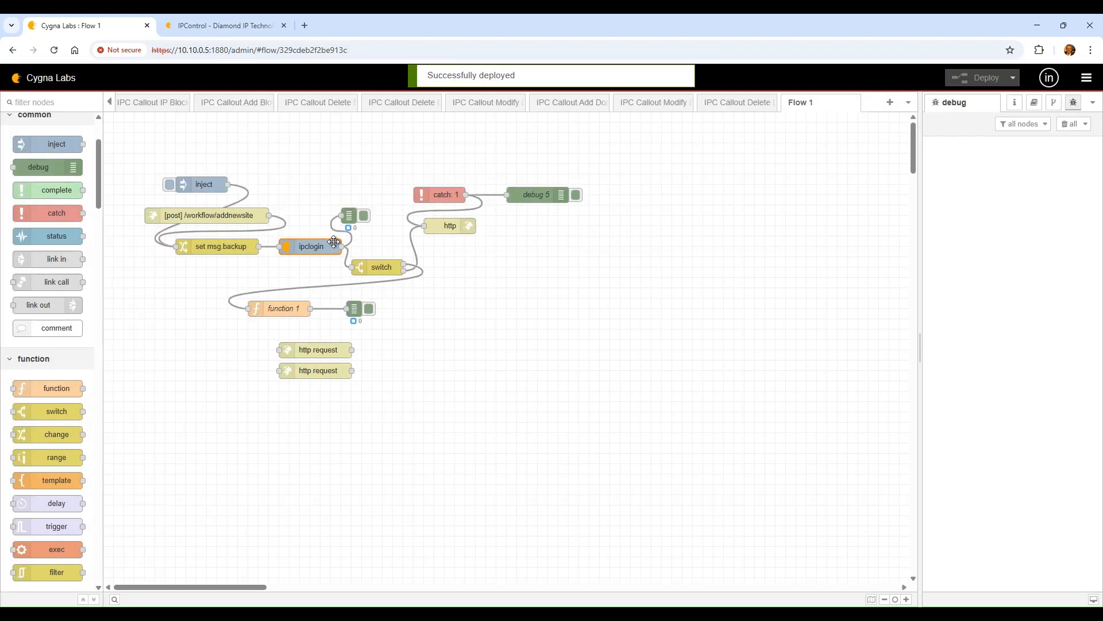
{"action": "left_click", "coordinate": [485, 315]}
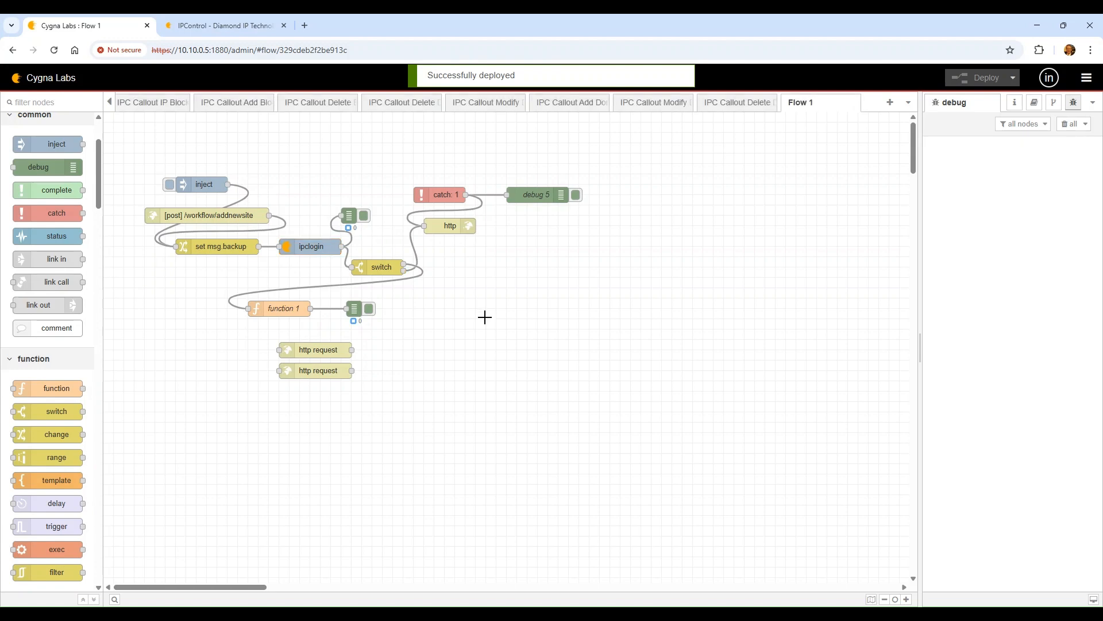
Trigger the timestamp inject and expand the LoginDBG messages showing statusCode 200 and the access token
{"action": "left_click", "coordinate": [170, 185]}
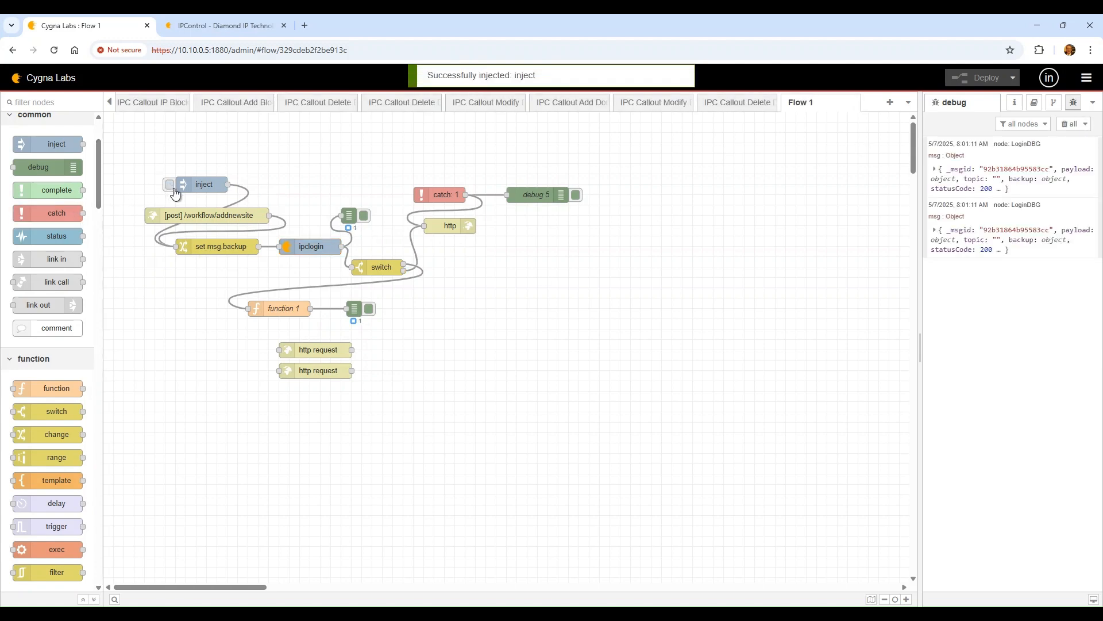
{"action": "left_click", "coordinate": [993, 246]}
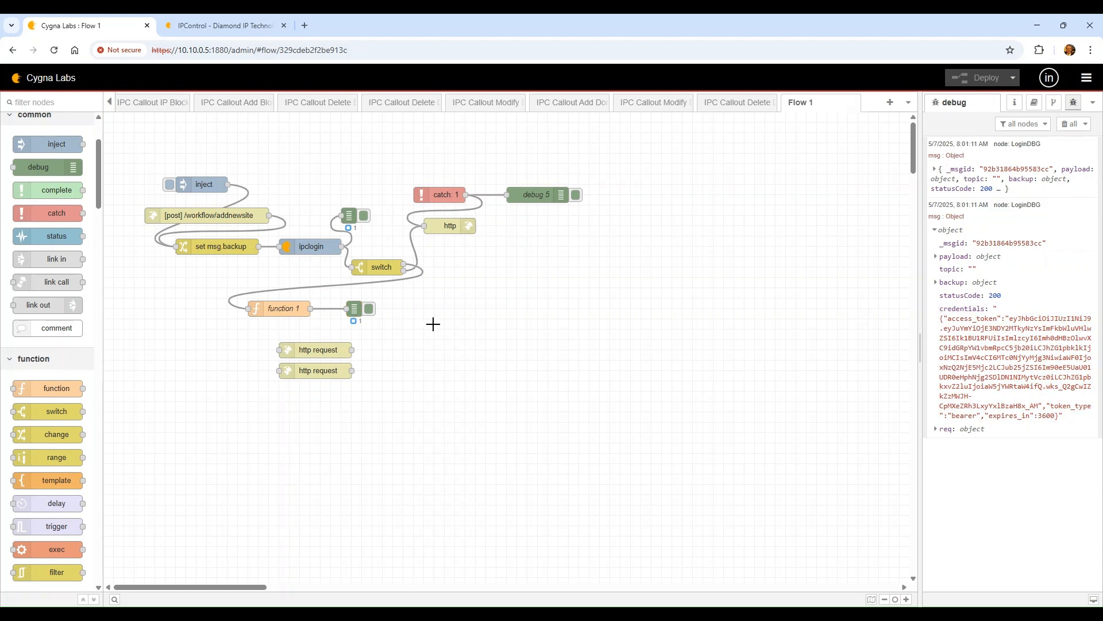
{"action": "left_click", "coordinate": [354, 306]}
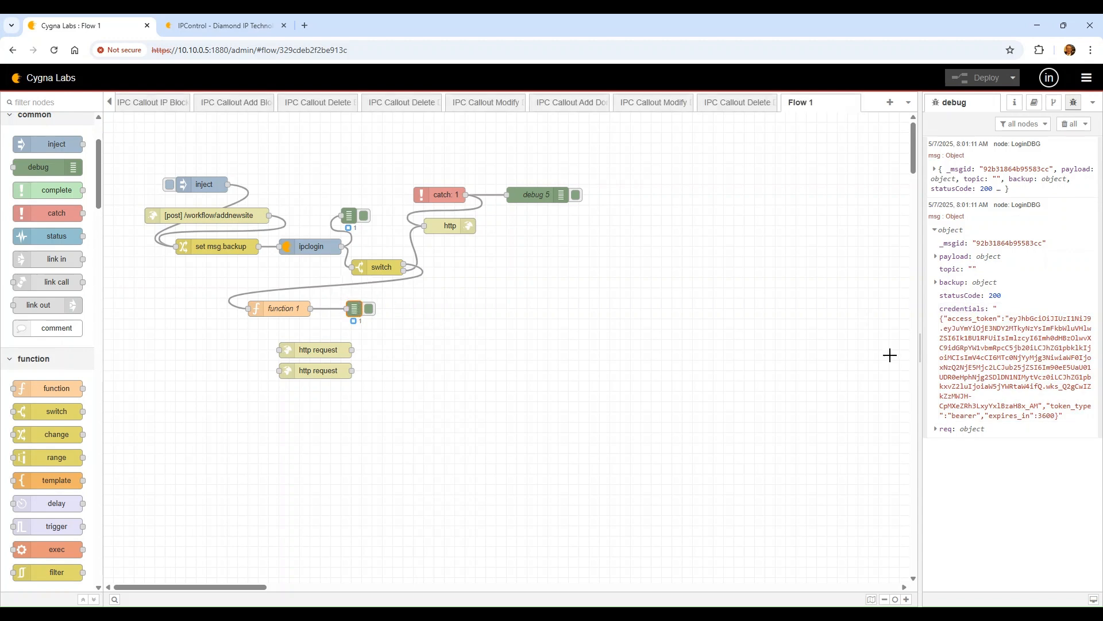
{"action": "left_click", "coordinate": [1022, 210]}
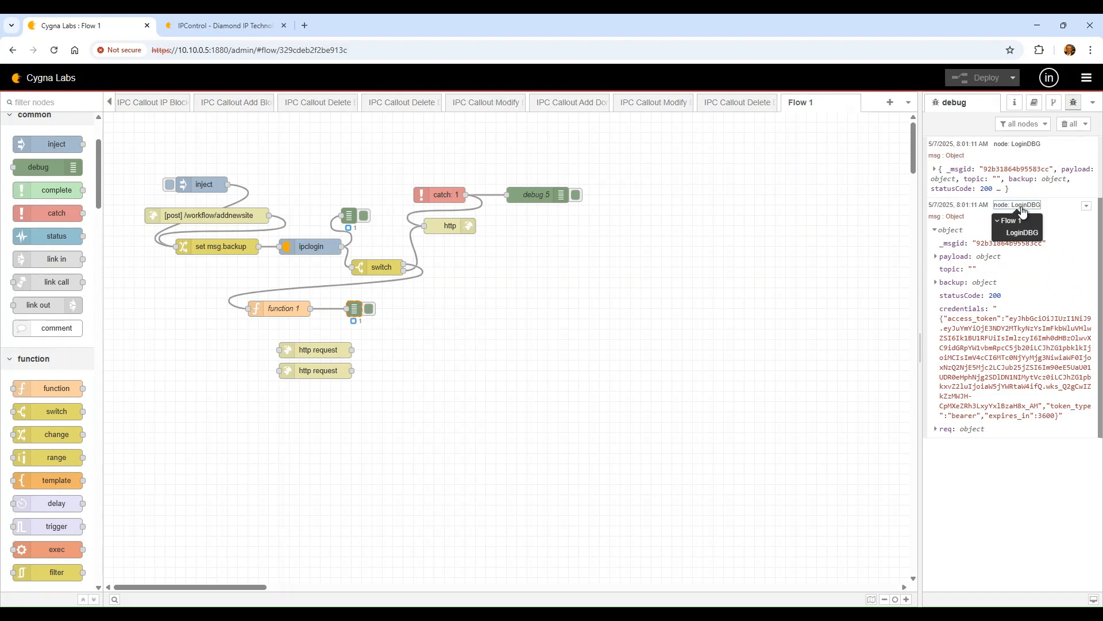
{"action": "left_click", "coordinate": [1019, 175]}
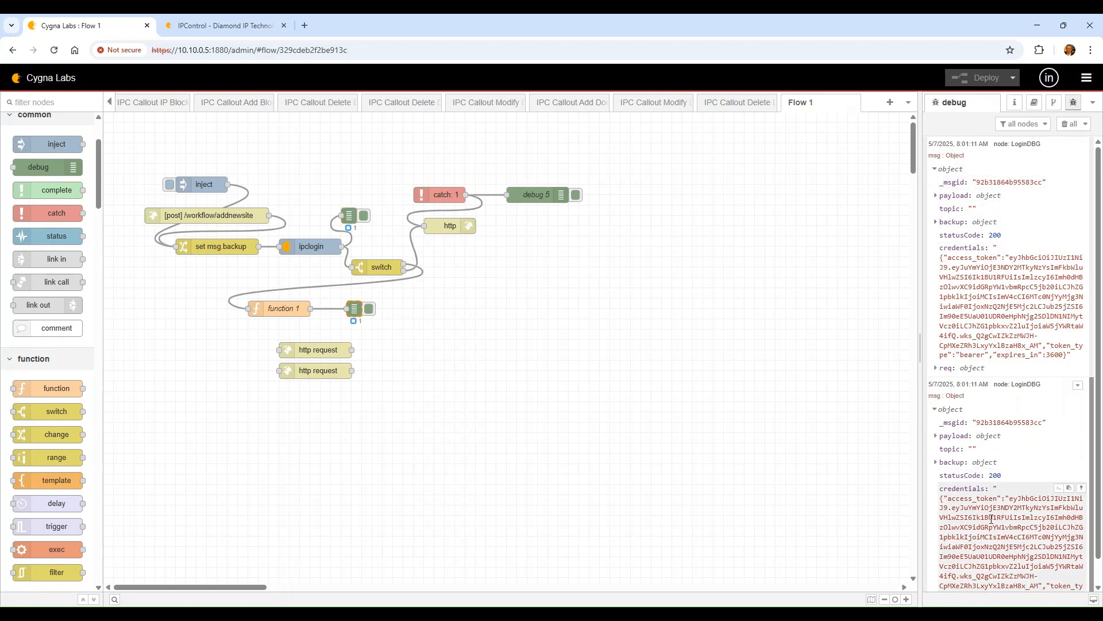
{"action": "scroll", "coordinate": [991, 519], "scroll_direction": "down", "scroll_amount": 1}
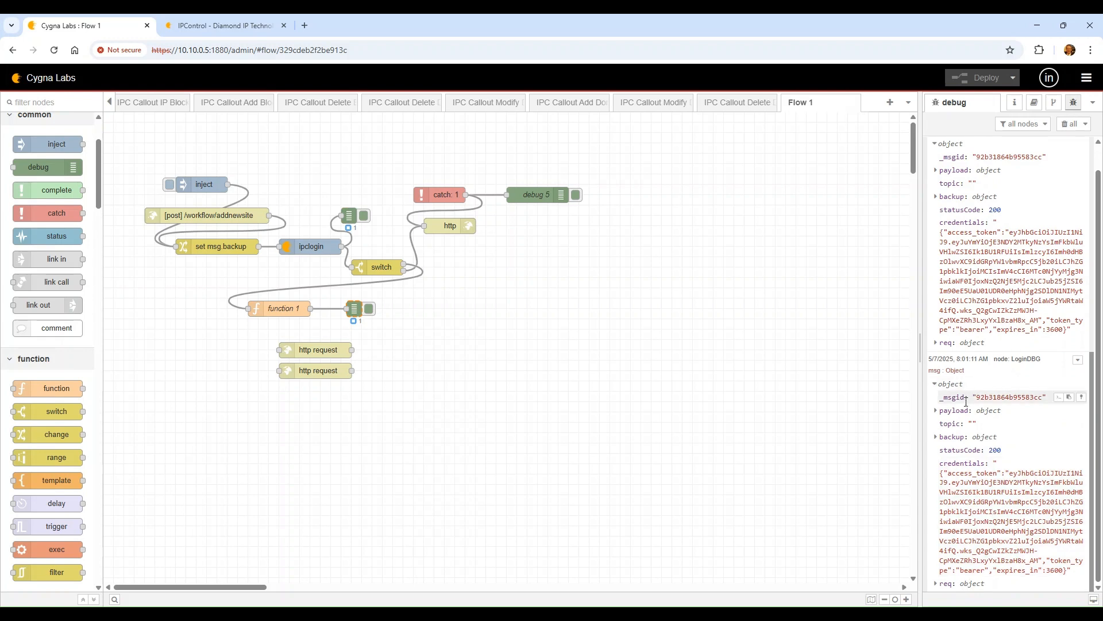
{"action": "left_click", "coordinate": [981, 409]}
{"action": "scroll", "coordinate": [992, 413], "scroll_direction": "down", "scroll_amount": 1}
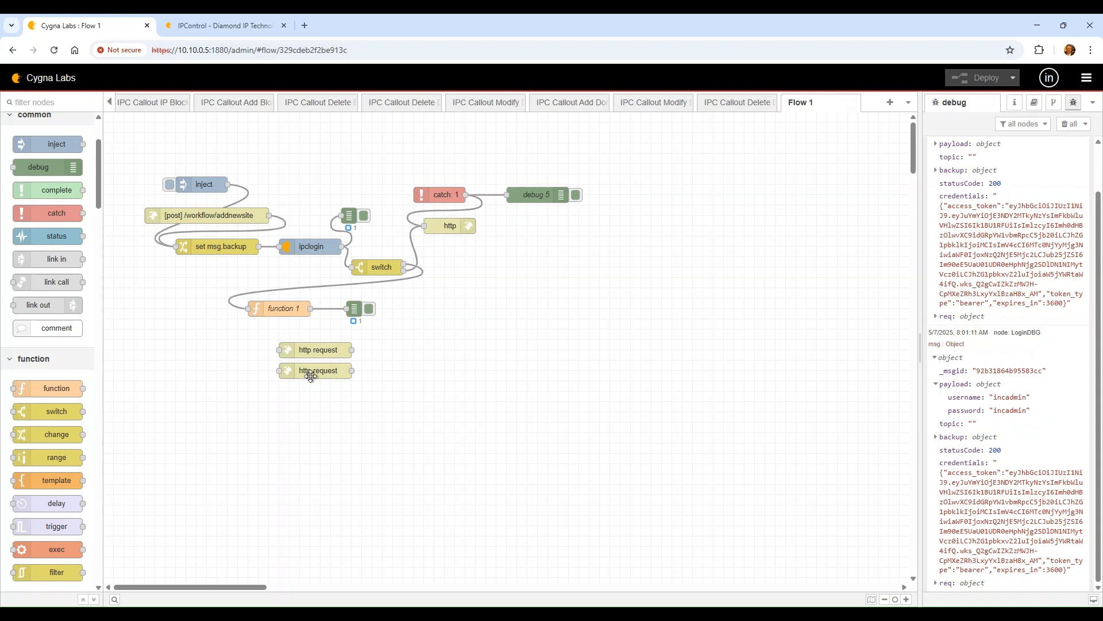
Move both http request nodes further down and place a template node below function 1
{"action": "left_click_drag", "start_coordinate": [315, 370], "coordinate": [315, 411]}
{"action": "left_click_drag", "start_coordinate": [308, 350], "coordinate": [311, 389]}
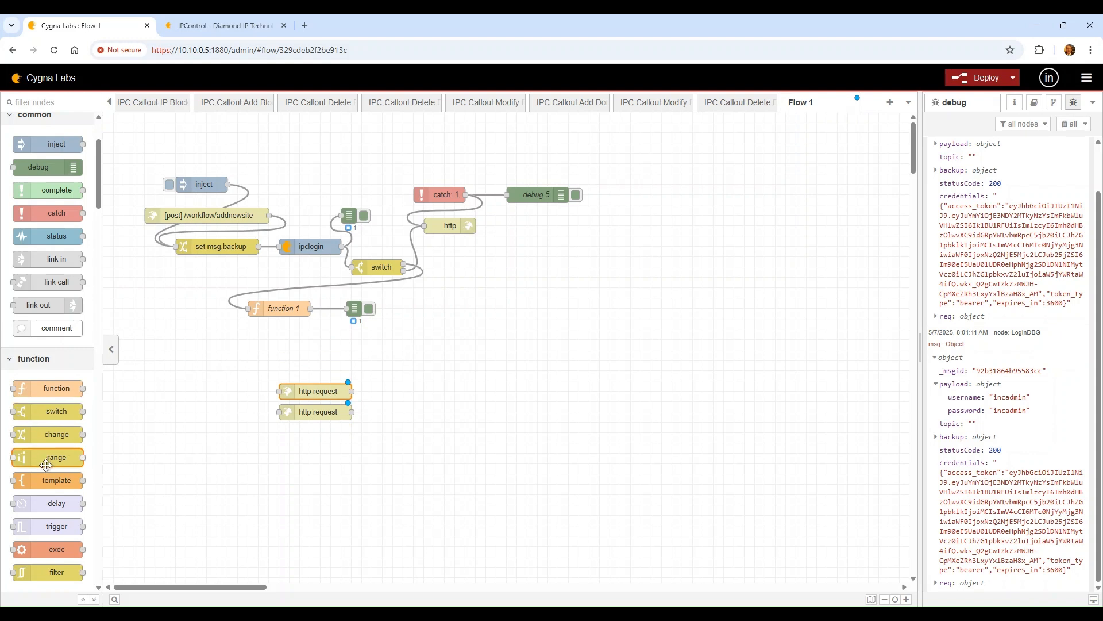
{"action": "mouse_move", "coordinate": [50, 478]}
{"action": "left_mouse_down"}
{"action": "mouse_move", "coordinate": [395, 339]}
{"action": "mouse_move", "coordinate": [378, 331]}
{"action": "mouse_move", "coordinate": [343, 351]}
{"action": "mouse_move", "coordinate": [311, 340]}
{"action": "left_mouse_up"}
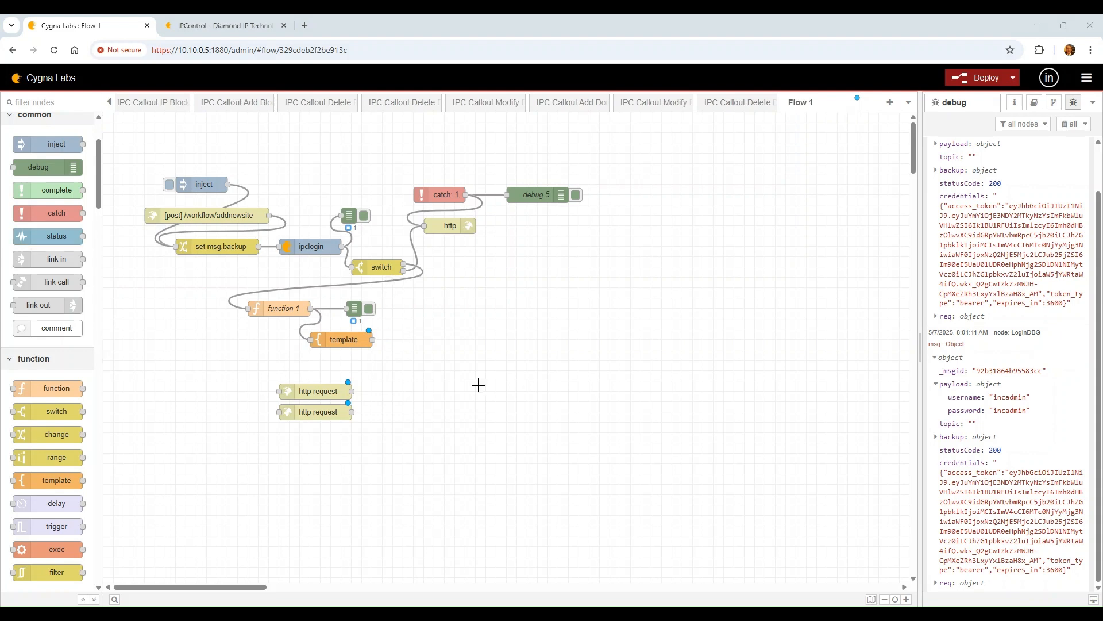
Set the template to output Parsed JSON and paste in the inpContainer JSON
{"action": "double_click", "coordinate": [333, 338]}
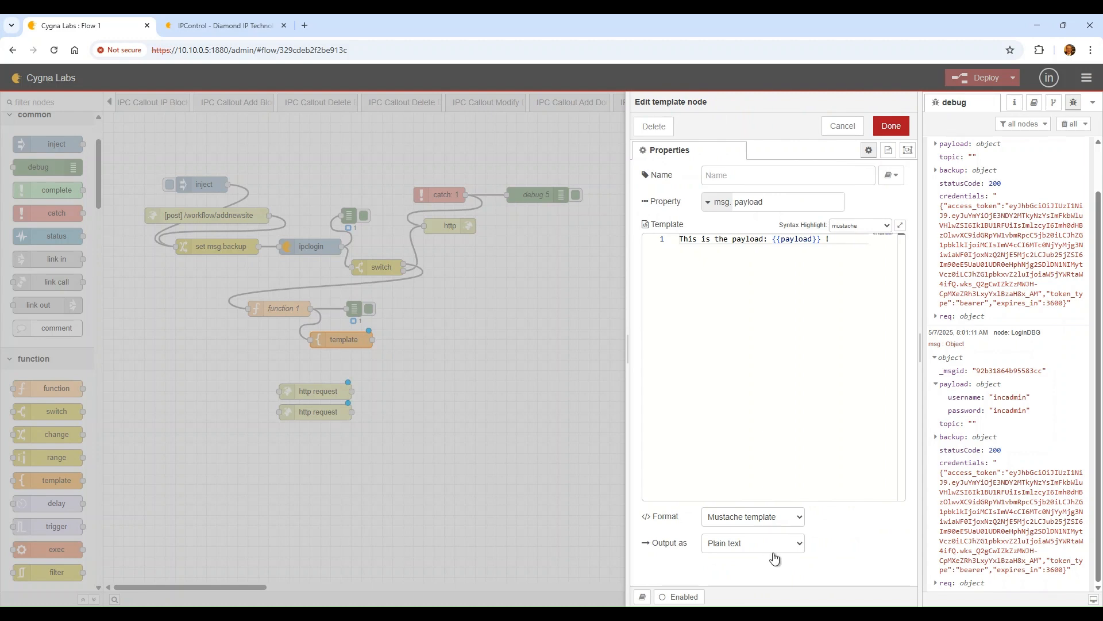
{"action": "left_click", "coordinate": [788, 574]}
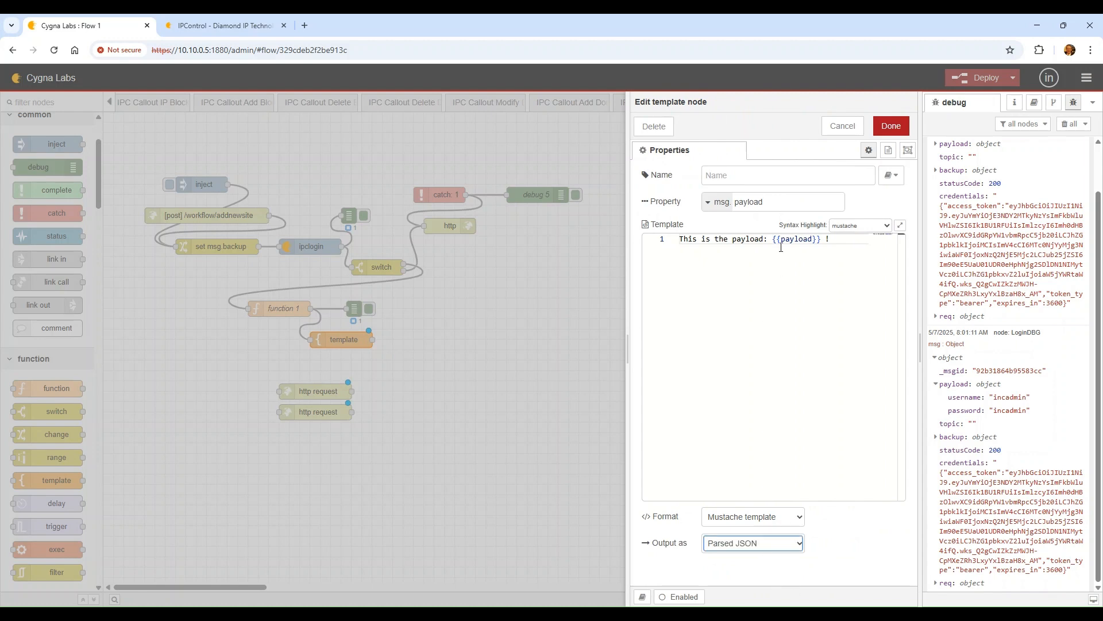
{"action": "left_click", "coordinate": [845, 242]}
{"action": "key", "text": "ctrl+a"}
{"action": "type", "text": "{  \"inpContainer\": {   \"parentName\": \"DEMO\",   \"newContainerName\": \"DEMO-SITE-DC-3\",   \"containerToCloneName\": \"DEMO-0001\"  } }"}
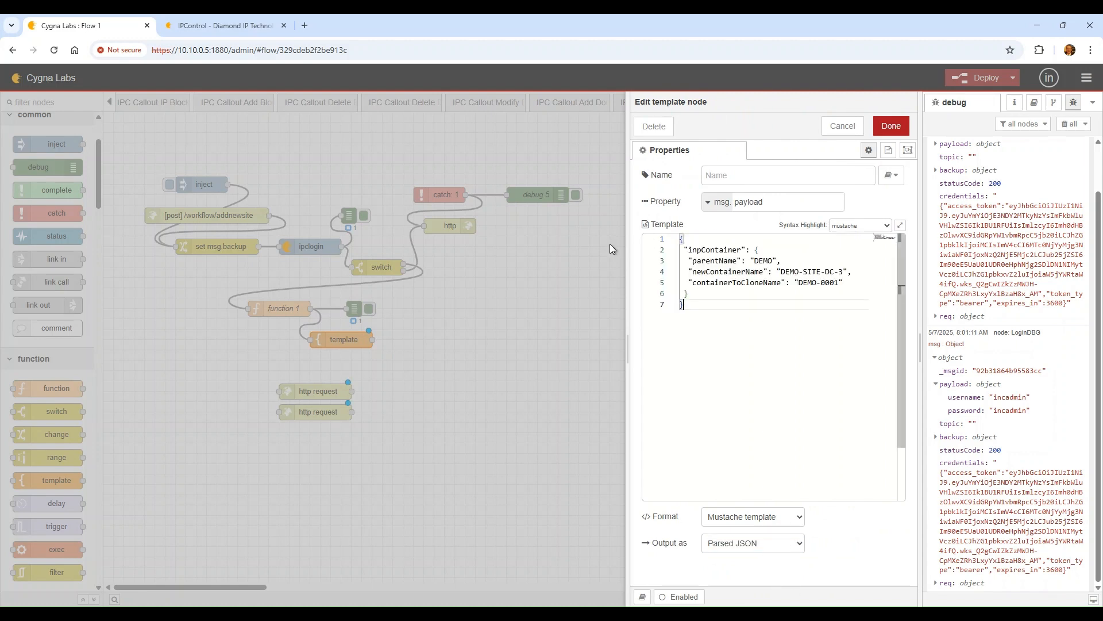
Replace the parentName value with the {{parentName}} placeholder
{"action": "left_click", "coordinate": [751, 251]}
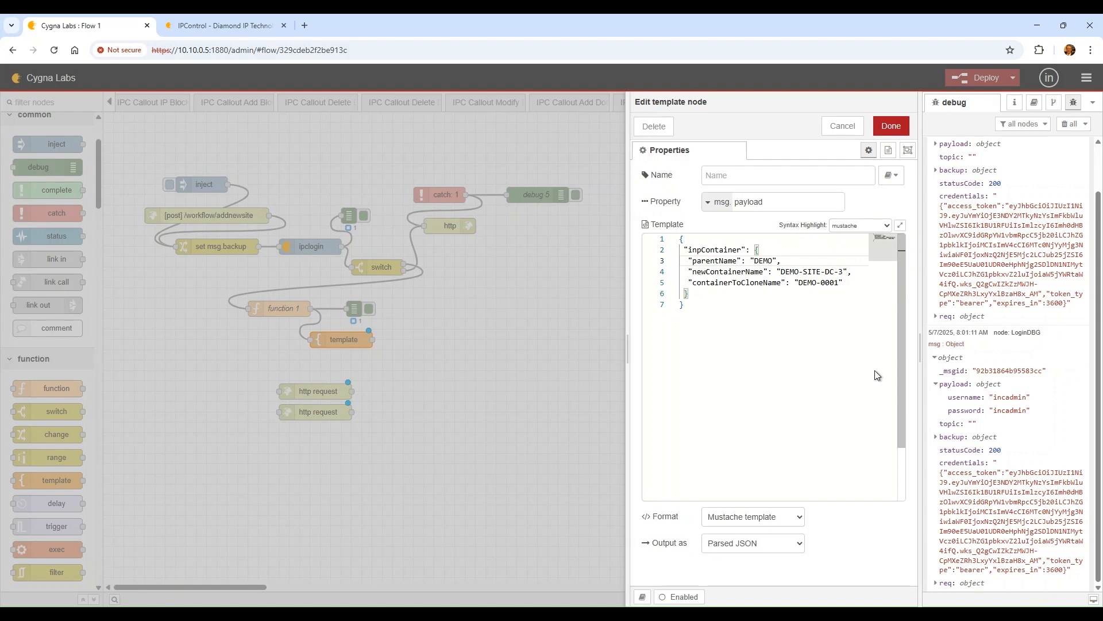
{"action": "key", "text": "Delete"}
{"action": "key", "text": "Delete"}
{"action": "key", "text": "Delete"}
{"action": "key", "text": "Delete"}
{"action": "type", "text": "{{"}
{"action": "type", "text": "p"}
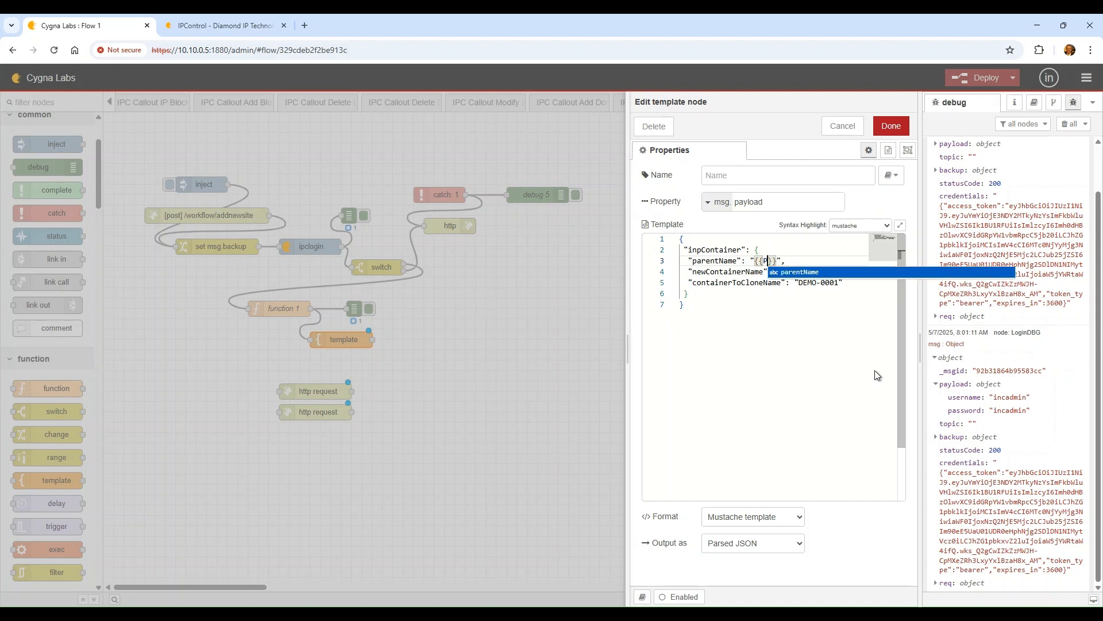
{"action": "key", "text": "BackSpace"}
{"action": "type", "text": "parentName"}
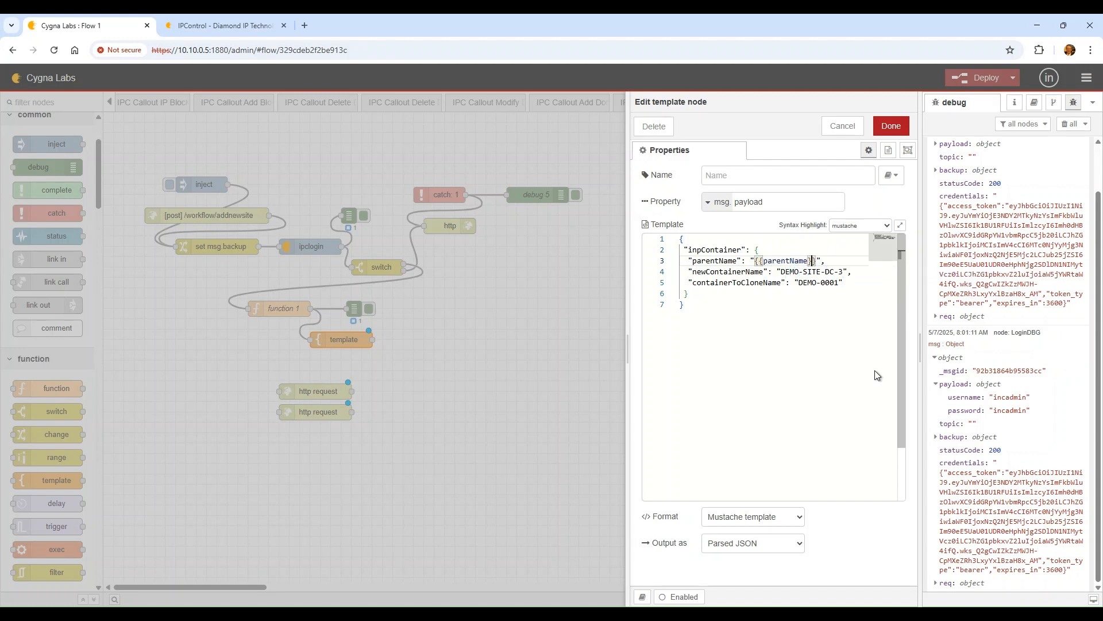
{"action": "key", "text": "BackSpace"}
{"action": "key", "text": "BackSpace"}
{"action": "key", "text": "BackSpace"}
{"action": "key", "text": "BackSpace"}
{"action": "key", "text": "BackSpace"}
{"action": "key", "text": "BackSpace"}
{"action": "key", "text": "BackSpace"}
{"action": "key", "text": "BackSpace"}
{"action": "key", "text": "BackSpace"}
{"action": "key", "text": "BackSpace"}
{"action": "type", "text": "parent"}
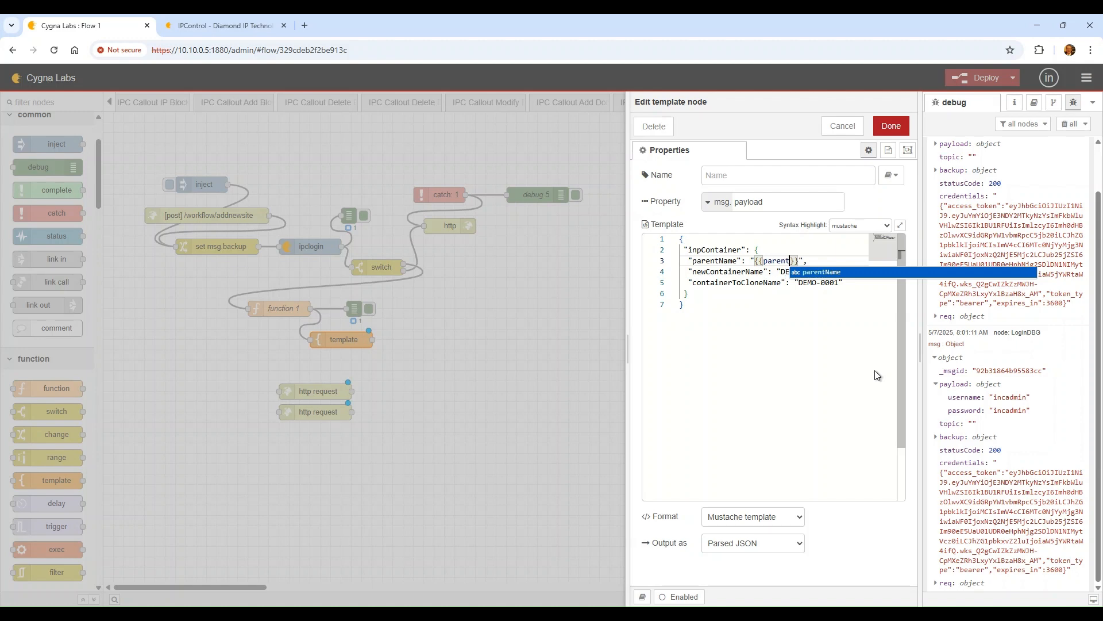
{"action": "type", "text": "Name"}
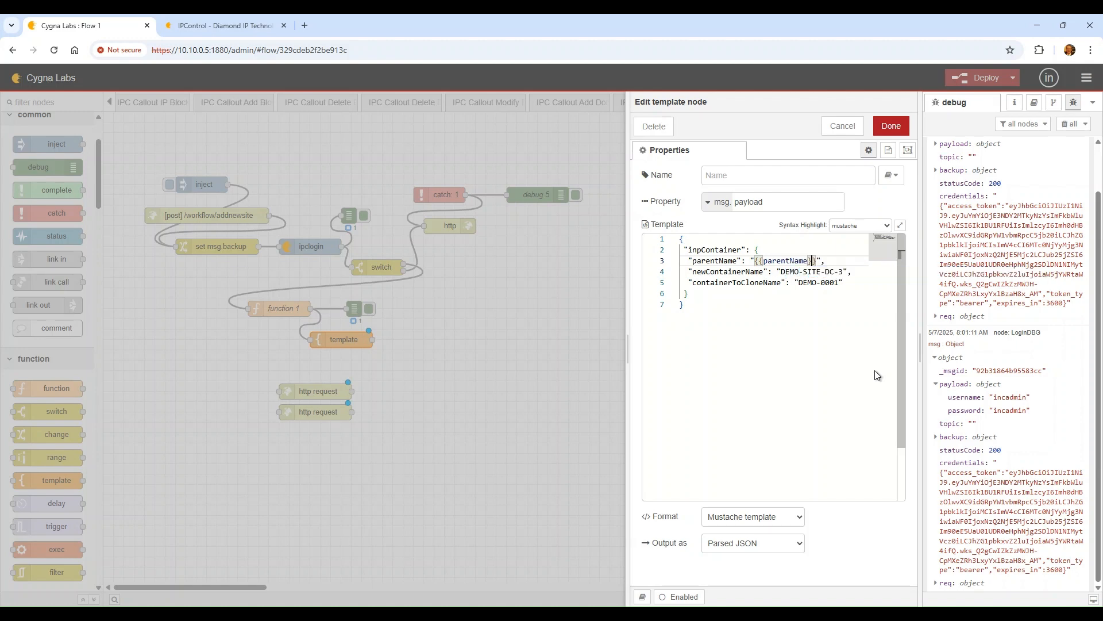
{"action": "key", "text": "Down"}
Replace DEMO-SITE-DC-3 with {{newName}}, keep DEMO-0001, and save the template
{"action": "key", "text": "Left"}
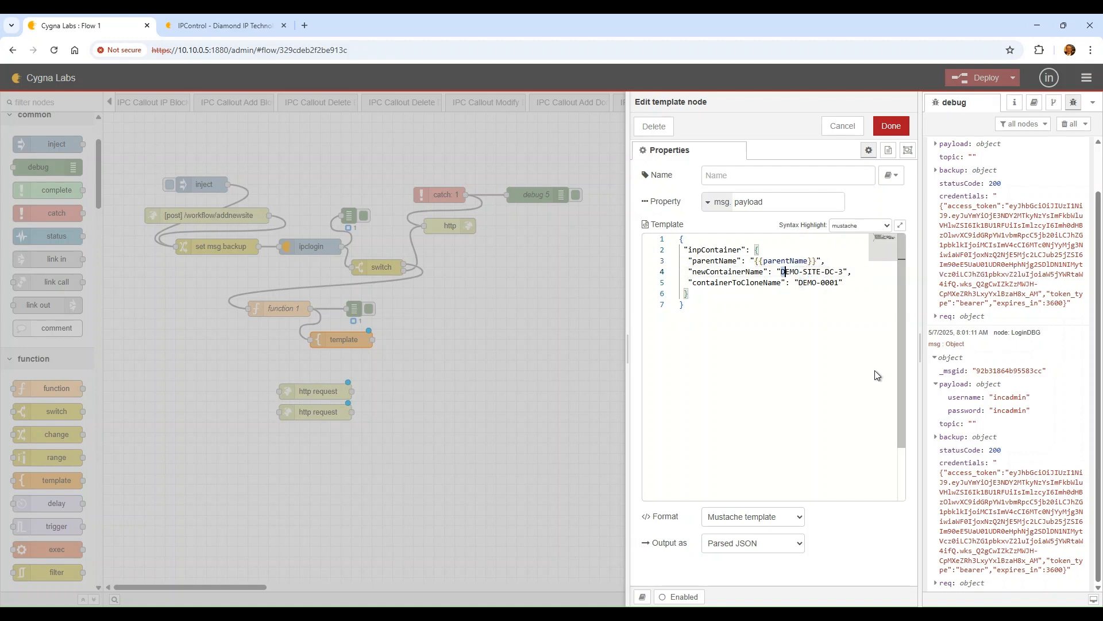
{"action": "key", "text": "ctrl+shift+Right"}
{"action": "key", "text": "ctrl+shift+Right"}
{"action": "key", "text": "ctrl+shift+Right"}
{"action": "key", "text": "ctrl+shift+Right"}
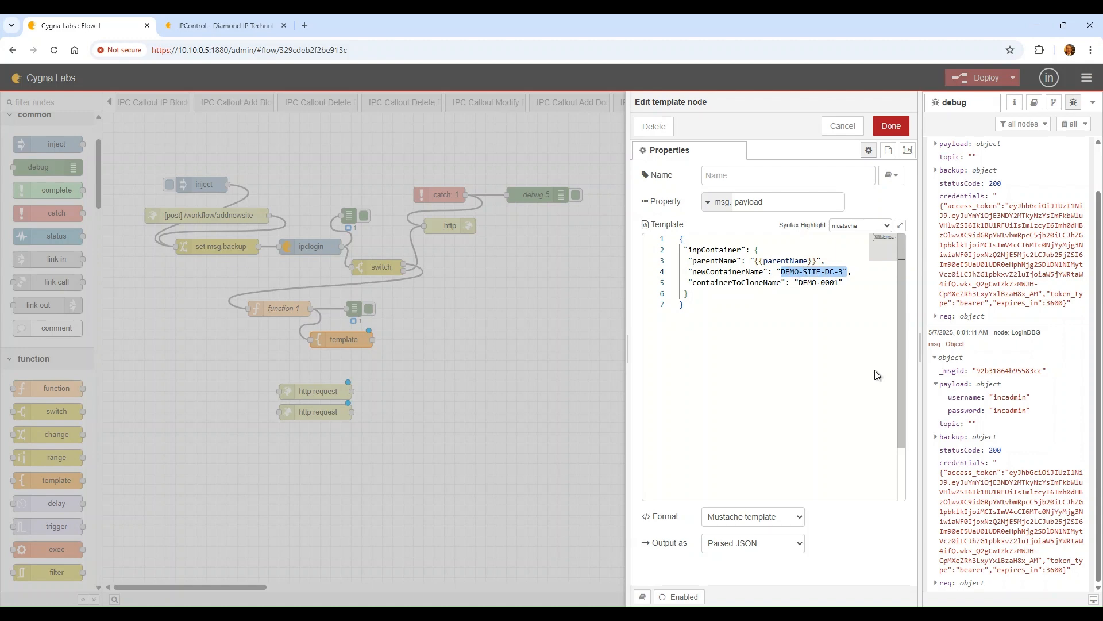
{"action": "type", "text": "{{newName"}
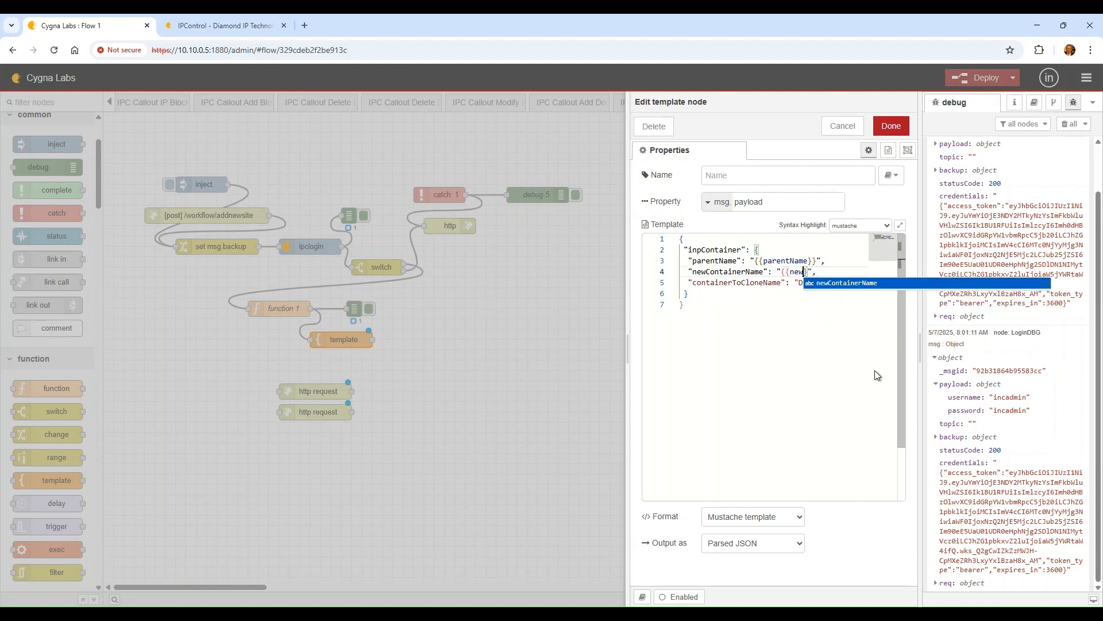
{"action": "type", "text": "}}"}
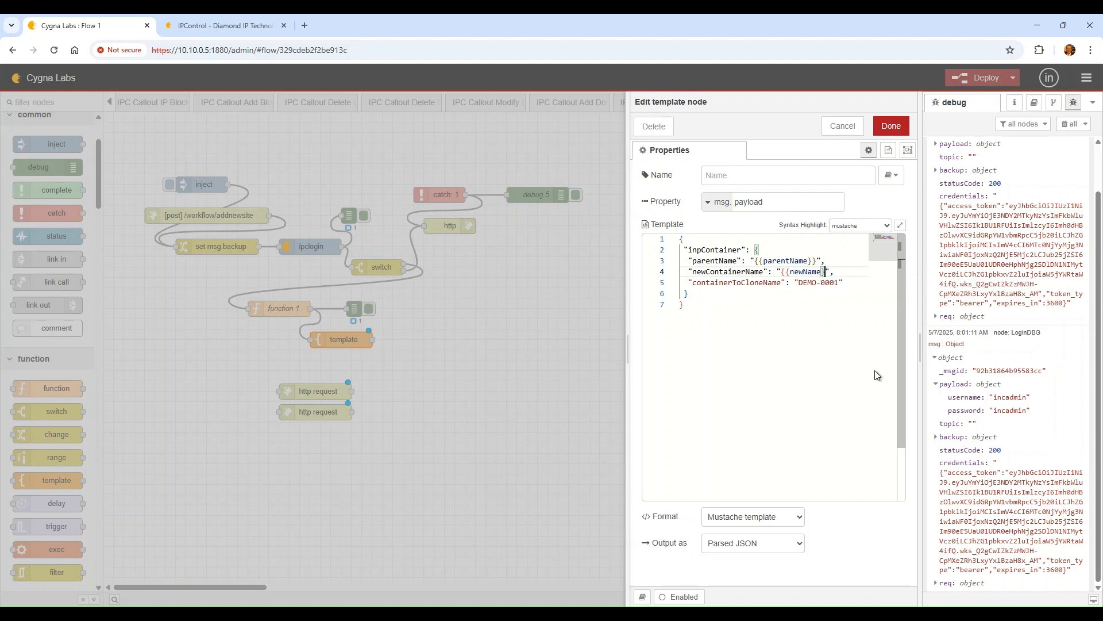
{"action": "key", "text": "Down"}
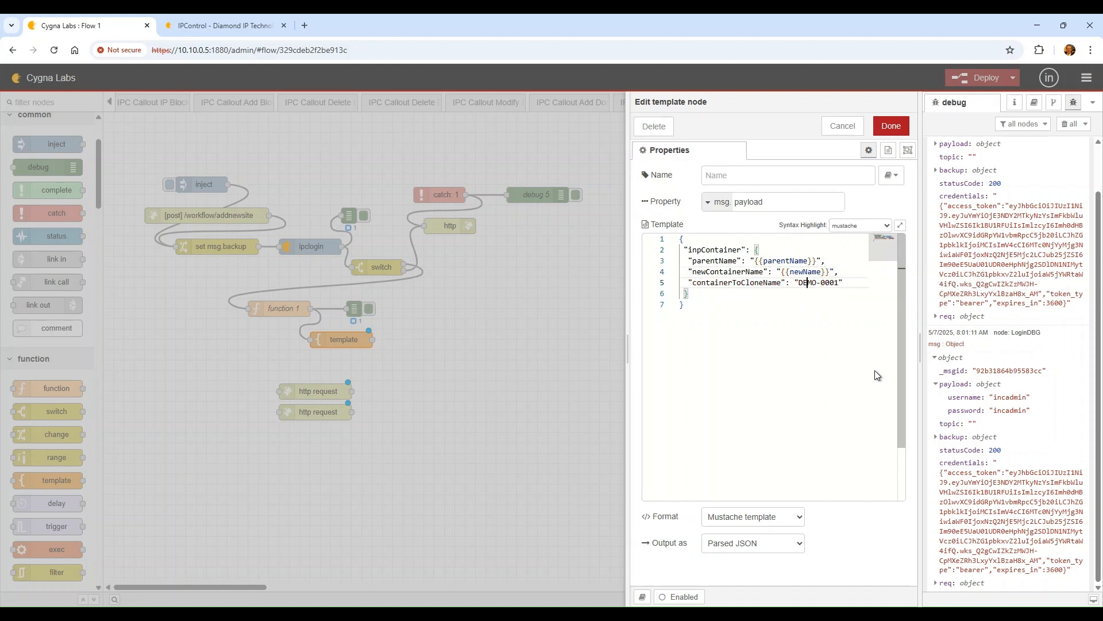
{"action": "key", "text": "Down"}
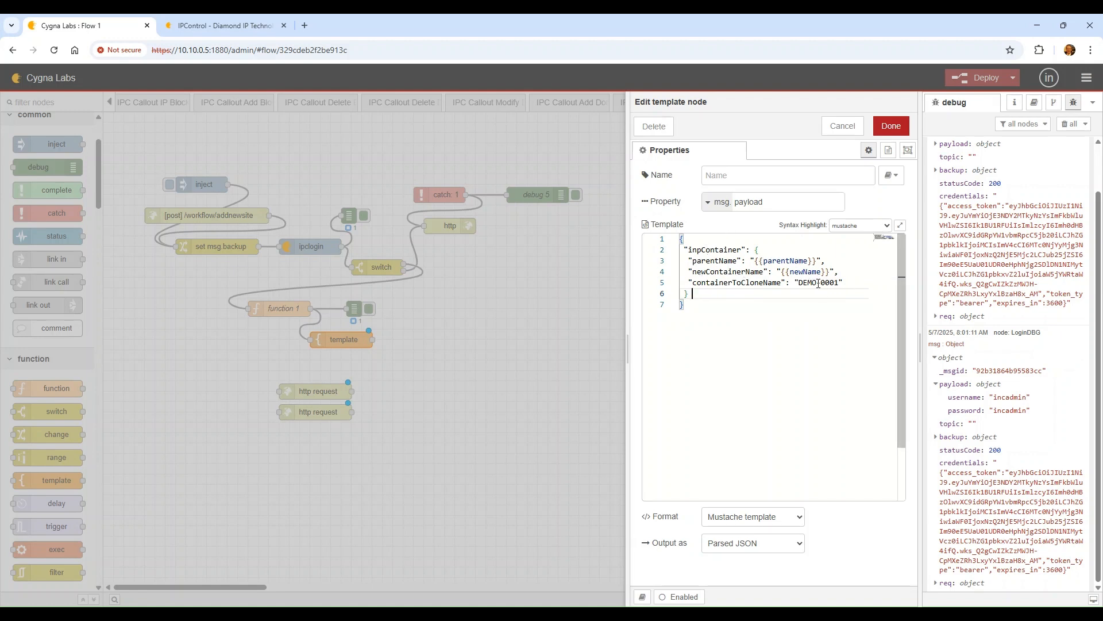
{"action": "left_click_drag", "start_coordinate": [816, 283], "coordinate": [802, 290]}
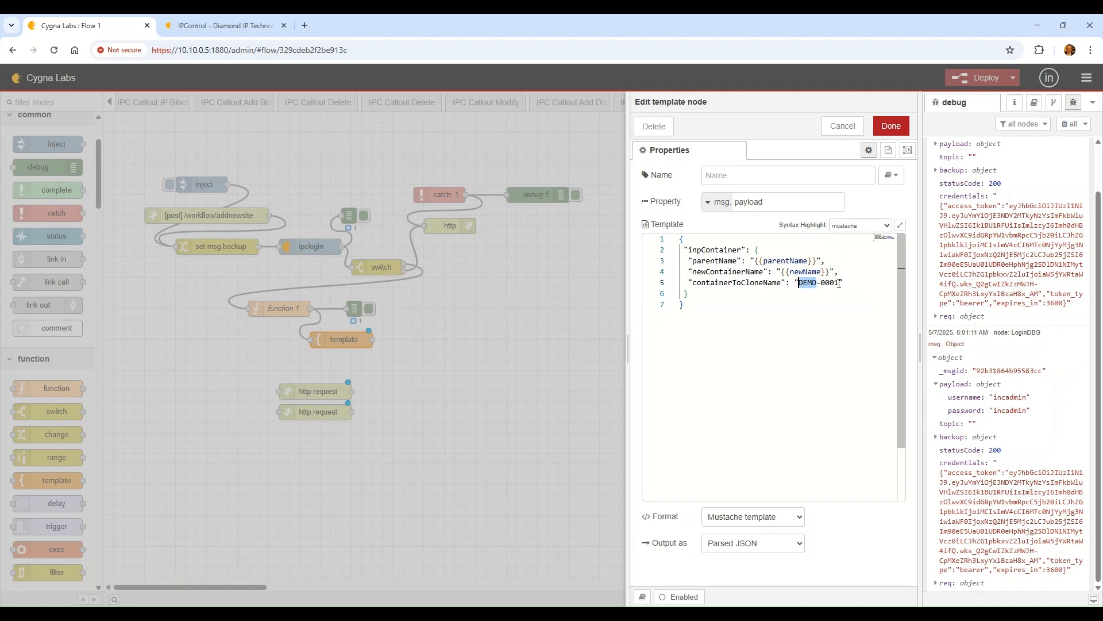
{"action": "left_click", "coordinate": [694, 292]}
{"action": "left_click", "coordinate": [698, 310]}
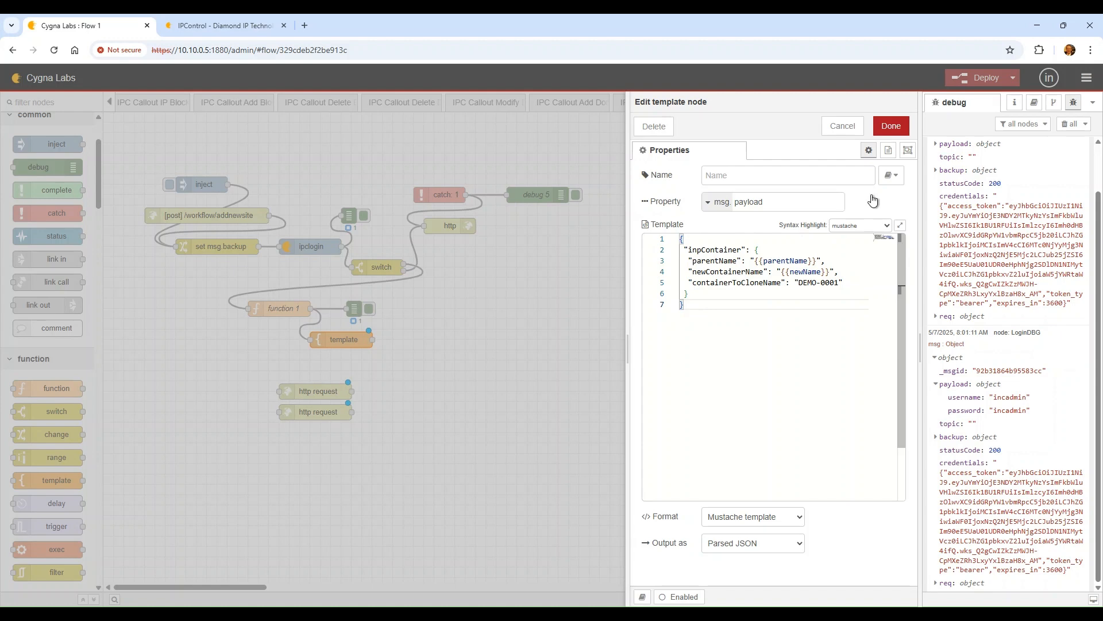
{"action": "left_click", "coordinate": [895, 130]}
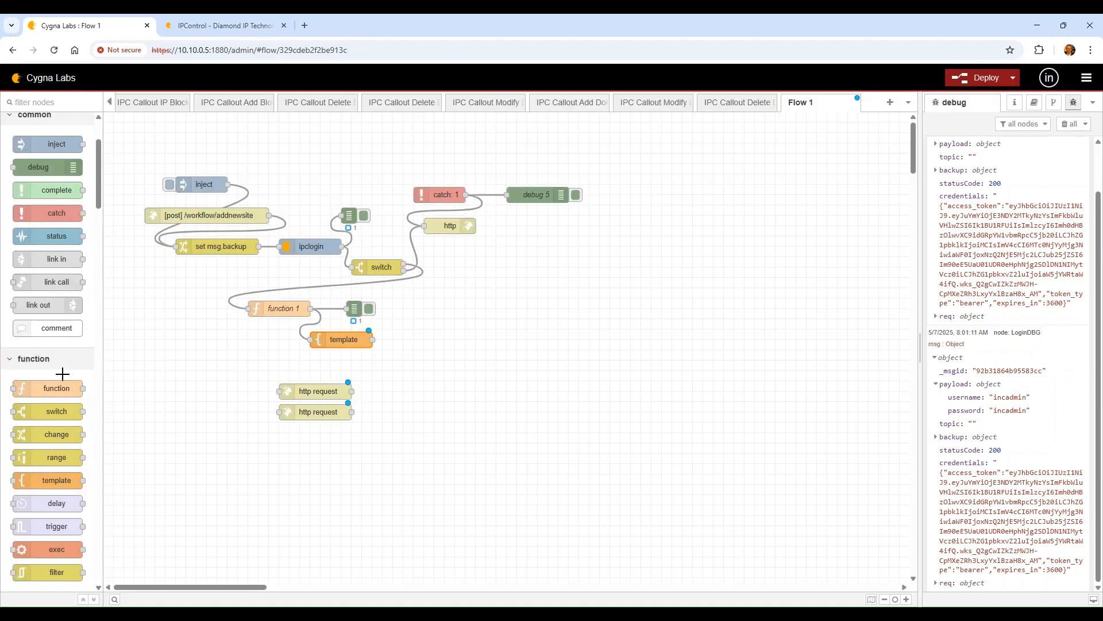
Review the function 1 and template node settings, closing both without changes
{"action": "double_click", "coordinate": [298, 307]}
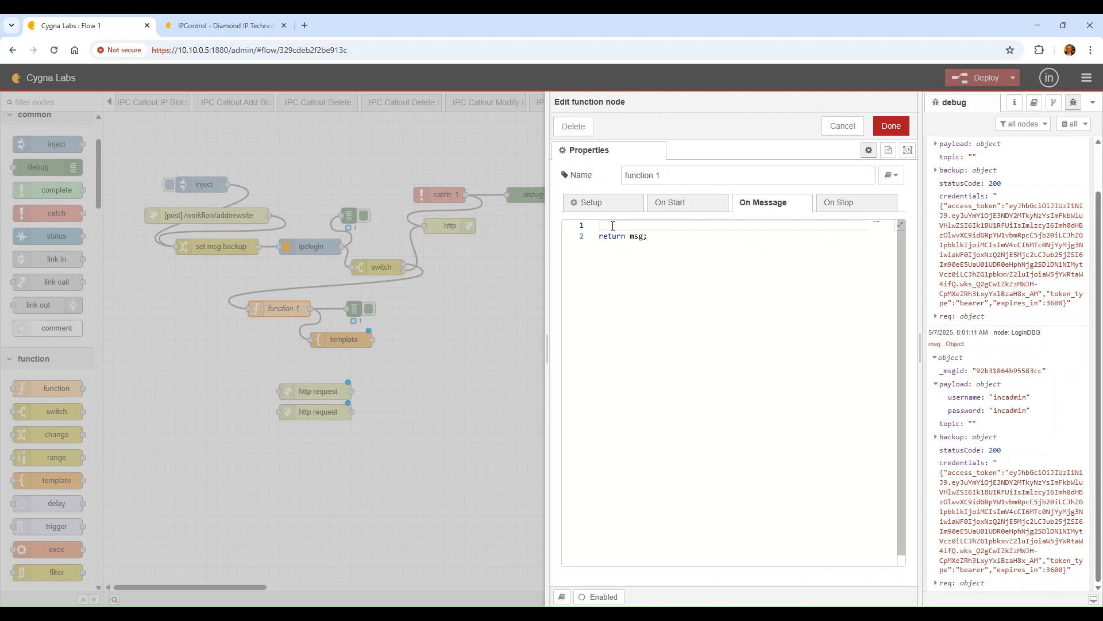
{"action": "left_click", "coordinate": [842, 127]}
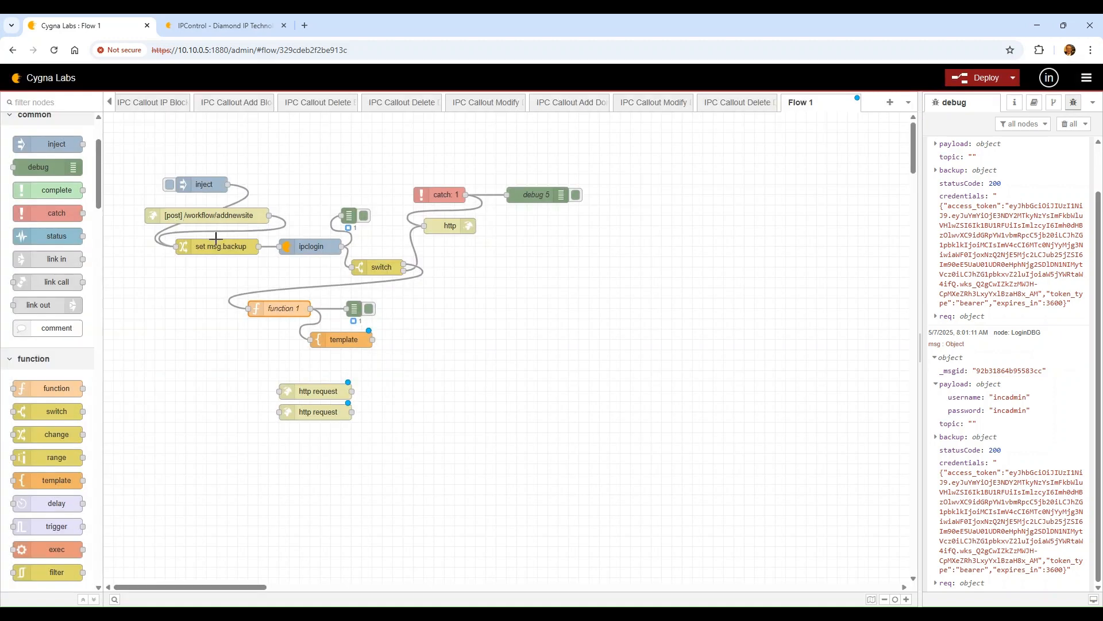
{"action": "double_click", "coordinate": [344, 339]}
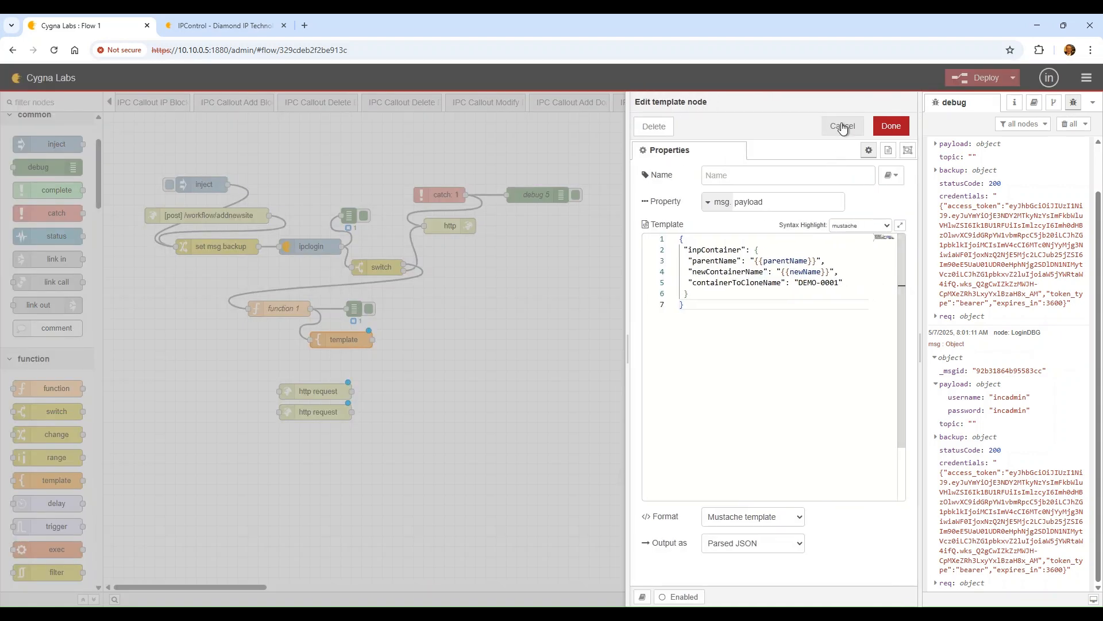
{"action": "left_click", "coordinate": [843, 126]}
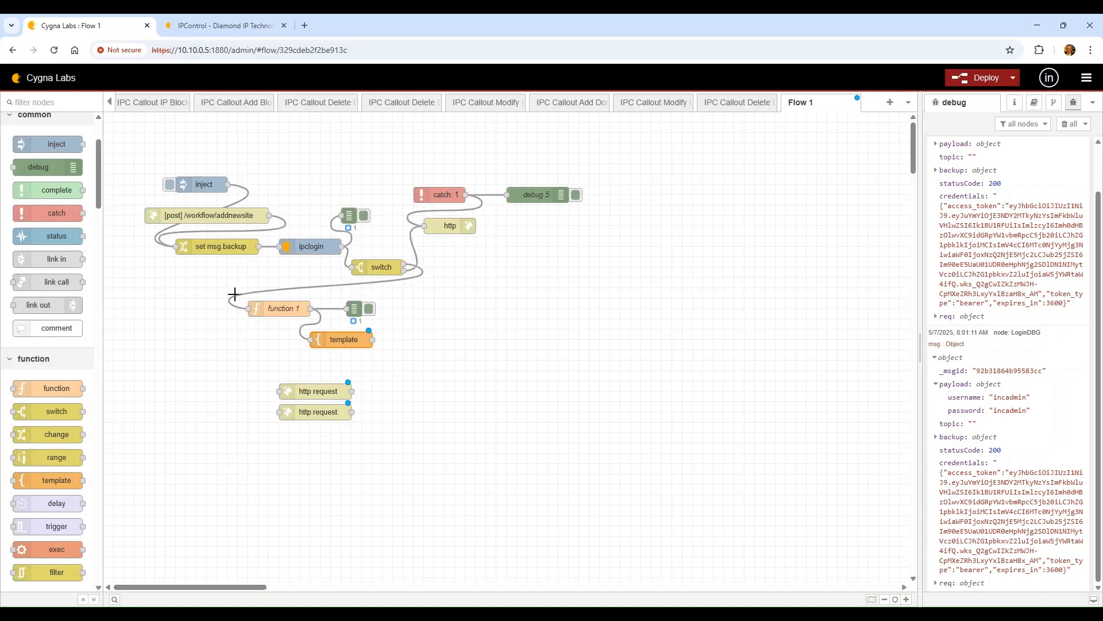
Place an http request node right after the template node in Flow 1
{"action": "double_click", "coordinate": [279, 309]}
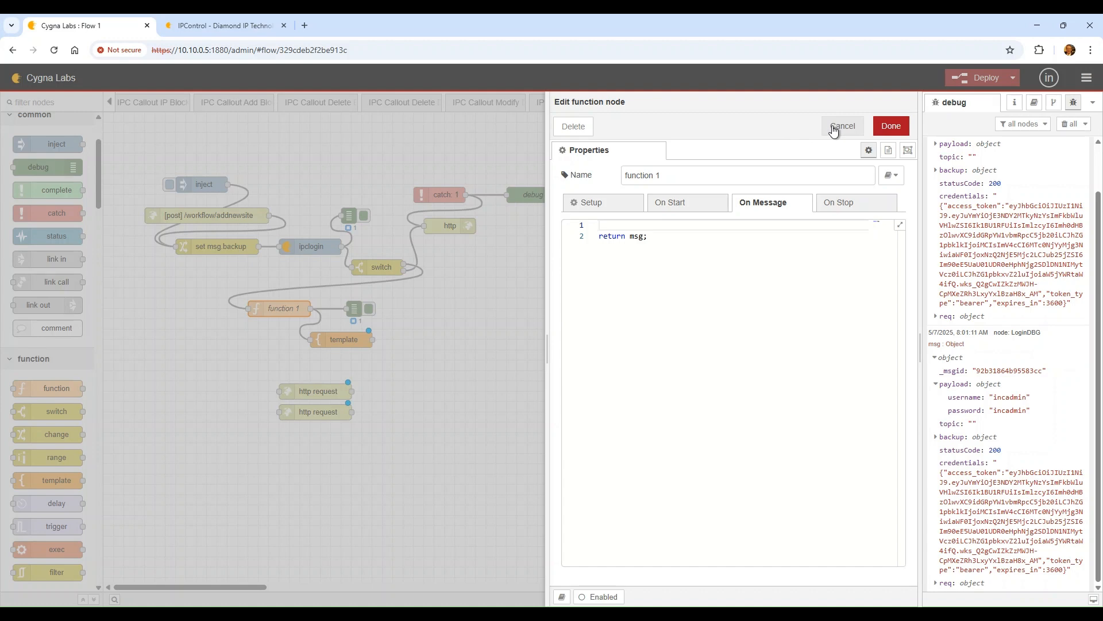
{"action": "left_click", "coordinate": [842, 127]}
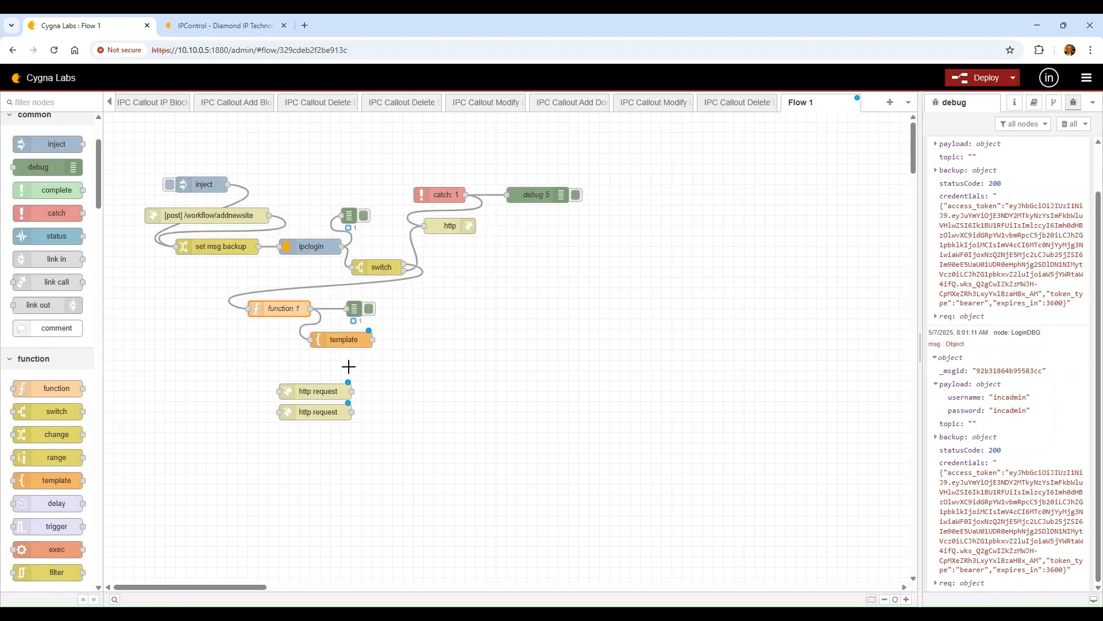
{"action": "left_click_drag", "start_coordinate": [313, 391], "coordinate": [411, 341]}
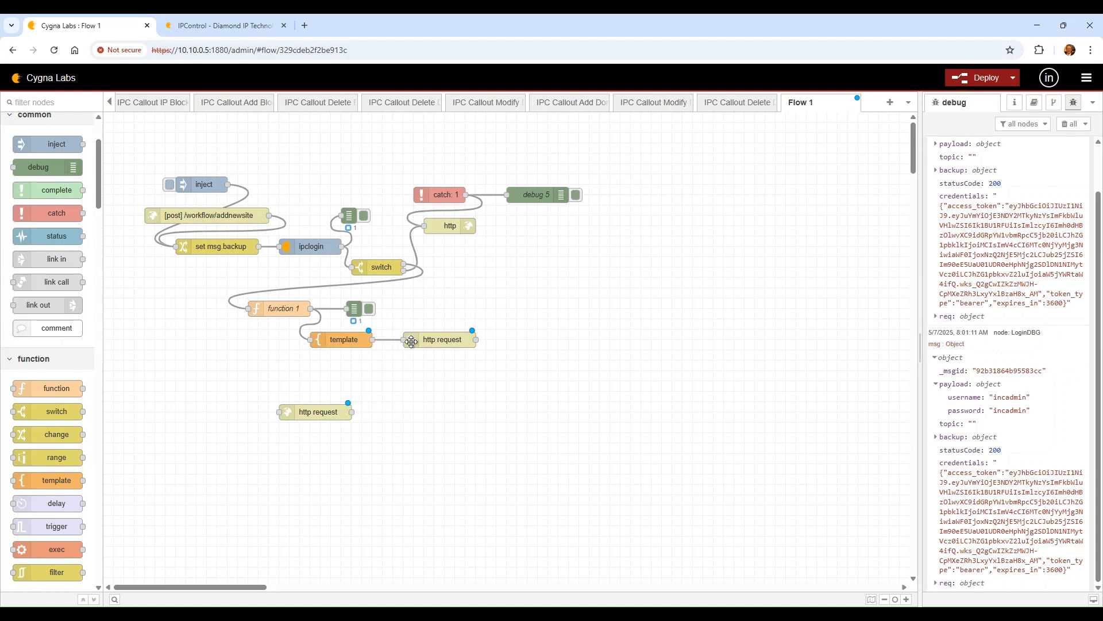
{"action": "double_click", "coordinate": [282, 308]}
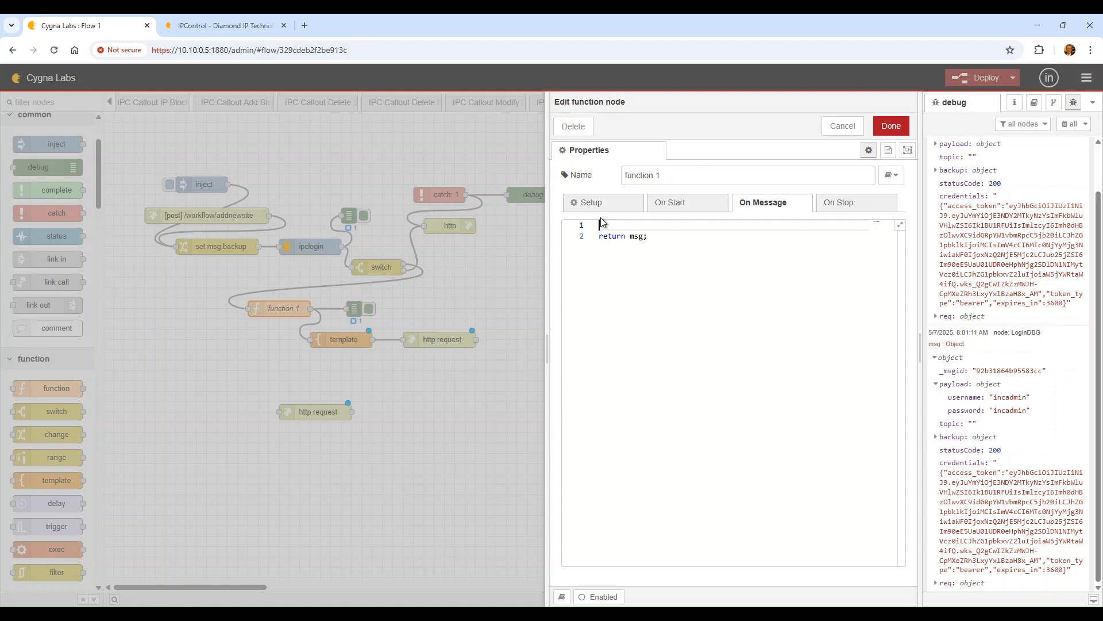
Declare headers and credentials in function 1, and parse credentials into cjson with JSON.parse
{"action": "type", "text": "var headers = {};"}
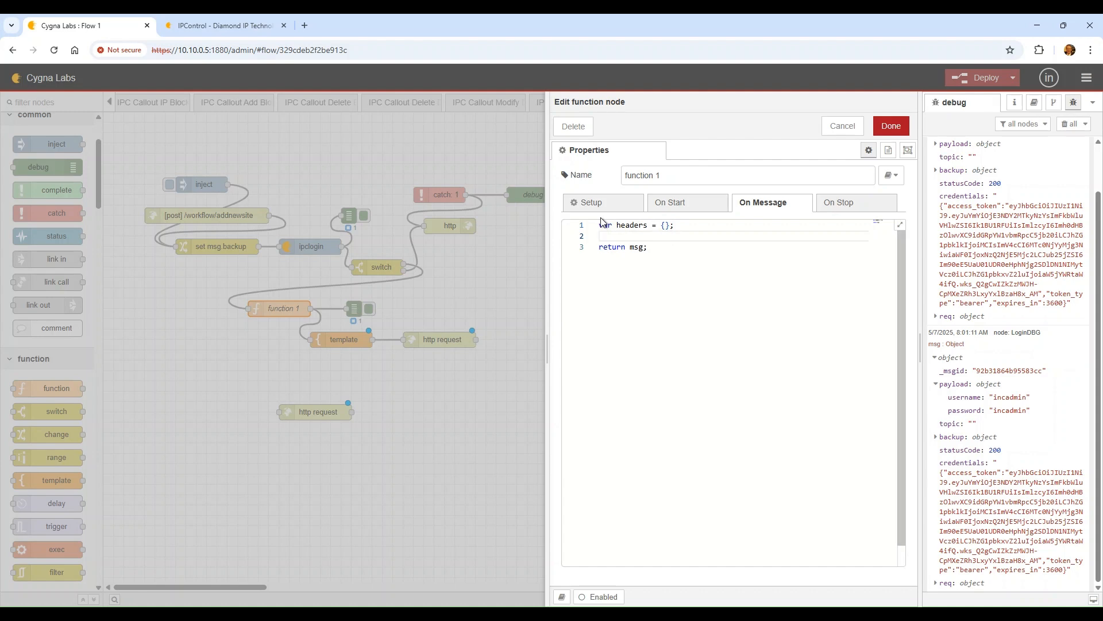
{"action": "key", "text": "Return"}
{"action": "type", "text": "hea"}
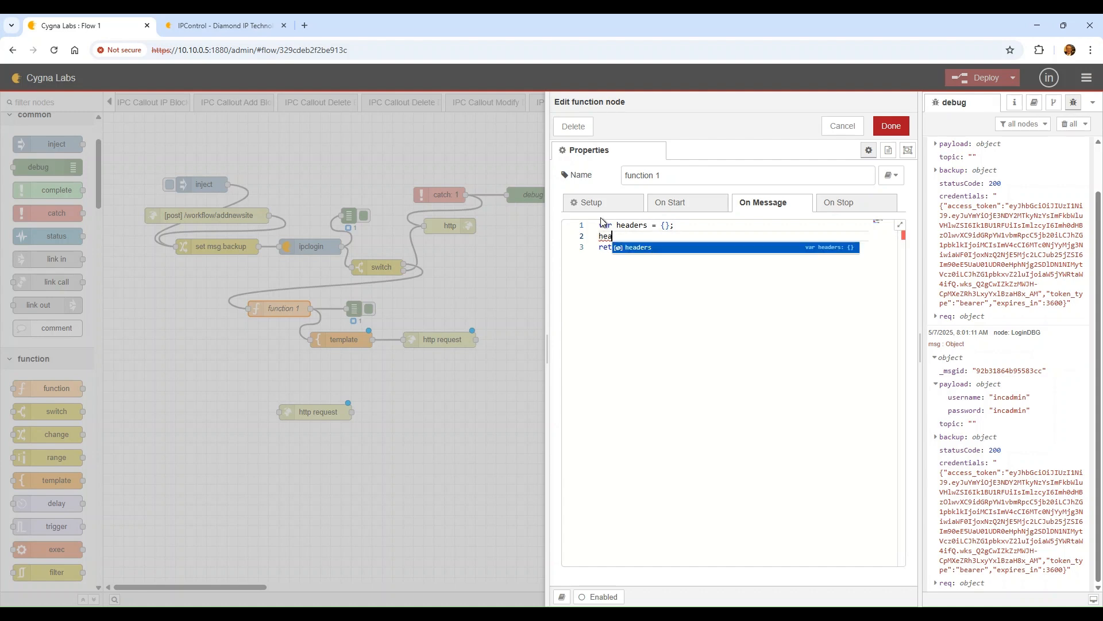
{"action": "type", "text": "ders.Autoh"}
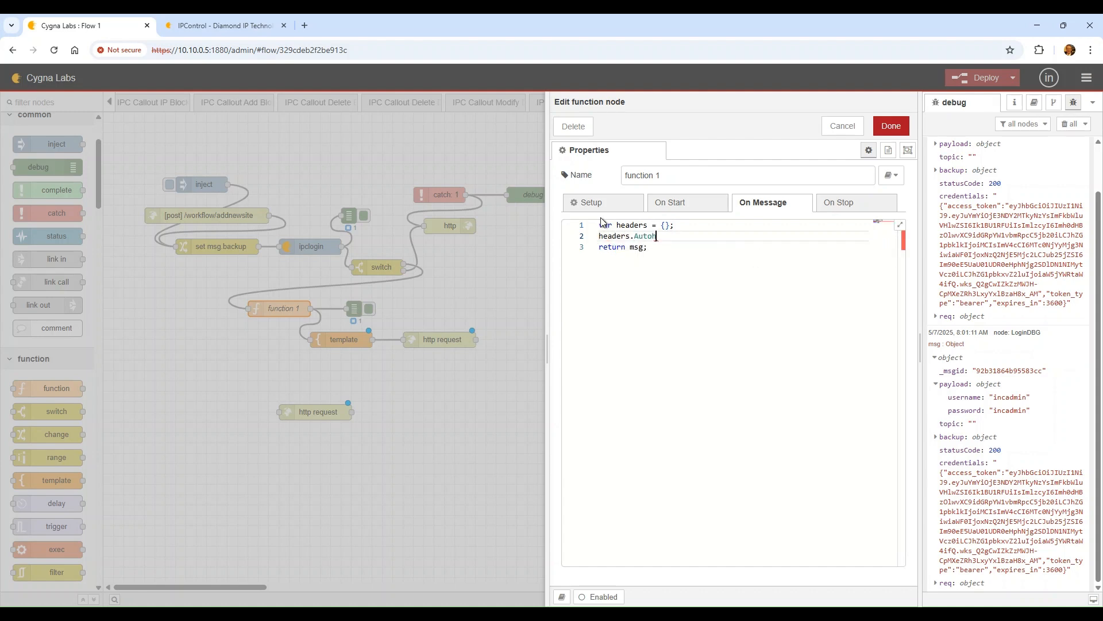
{"action": "type", "text": "horization"}
{"action": "key", "text": "BackSpace"}
{"action": "key", "text": "BackSpace"}
{"action": "key", "text": "BackSpace"}
{"action": "key", "text": "BackSpace"}
{"action": "key", "text": "BackSpace"}
{"action": "key", "text": "BackSpace"}
{"action": "key", "text": "BackSpace"}
{"action": "key", "text": "BackSpace"}
{"action": "key", "text": "BackSpace"}
{"action": "key", "text": "BackSpace"}
{"action": "key", "text": "BackSpace"}
{"action": "key", "text": "BackSpace"}
{"action": "key", "text": "BackSpace"}
{"action": "key", "text": "BackSpace"}
{"action": "key", "text": "BackSpace"}
{"action": "key", "text": "BackSpace"}
{"action": "key", "text": "BackSpace"}
{"action": "key", "text": "BackSpace"}
{"action": "key", "text": "BackSpace"}
{"action": "key", "text": "BackSpace"}
{"action": "type", "text": "var c"}
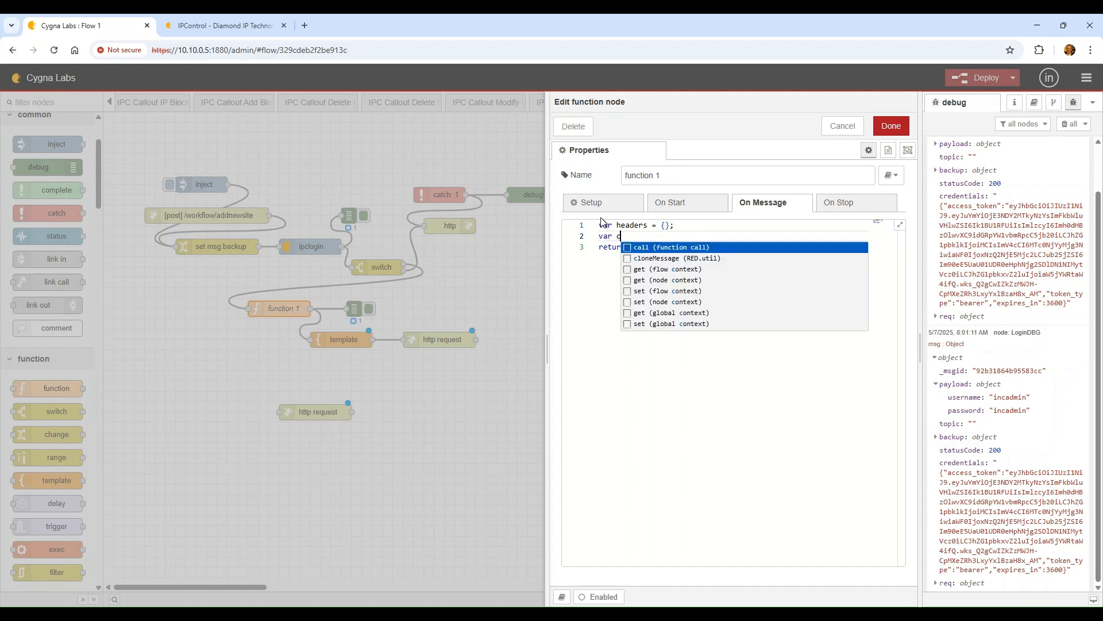
{"action": "type", "text": "redentia"}
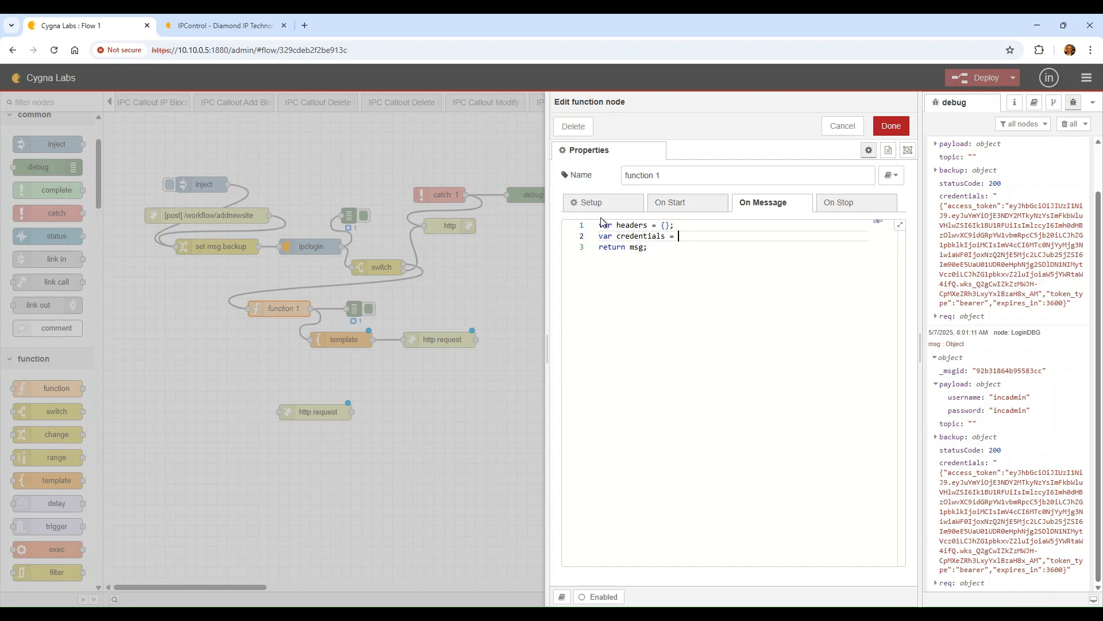
{"action": "type", "text": "ls = msg.credentials;"}
{"action": "key", "text": "Return"}
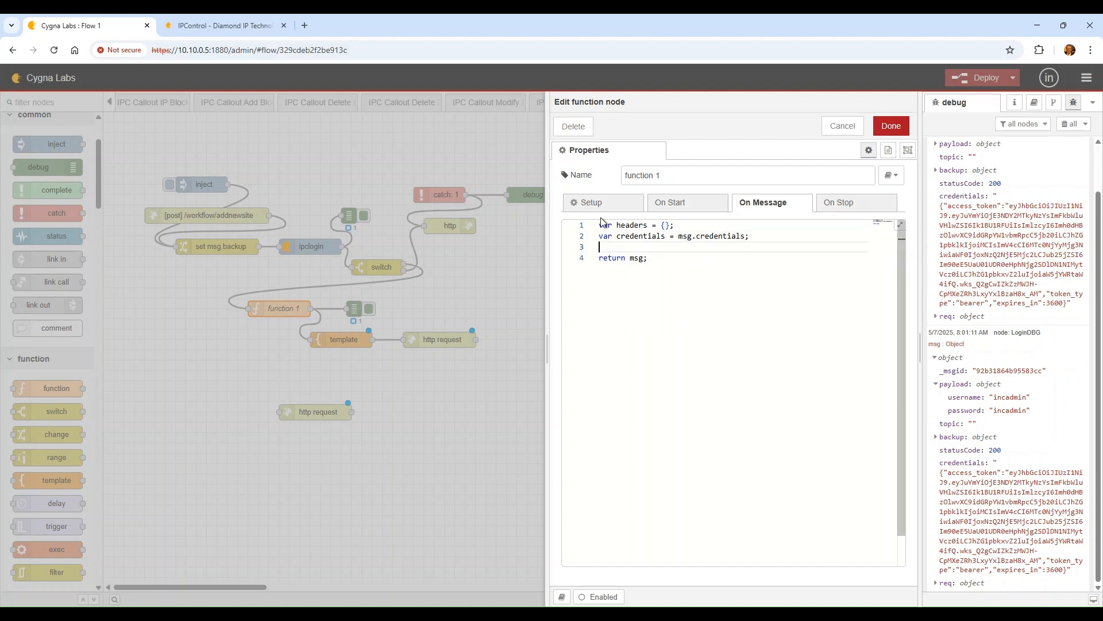
{"action": "type", "text": "var "}
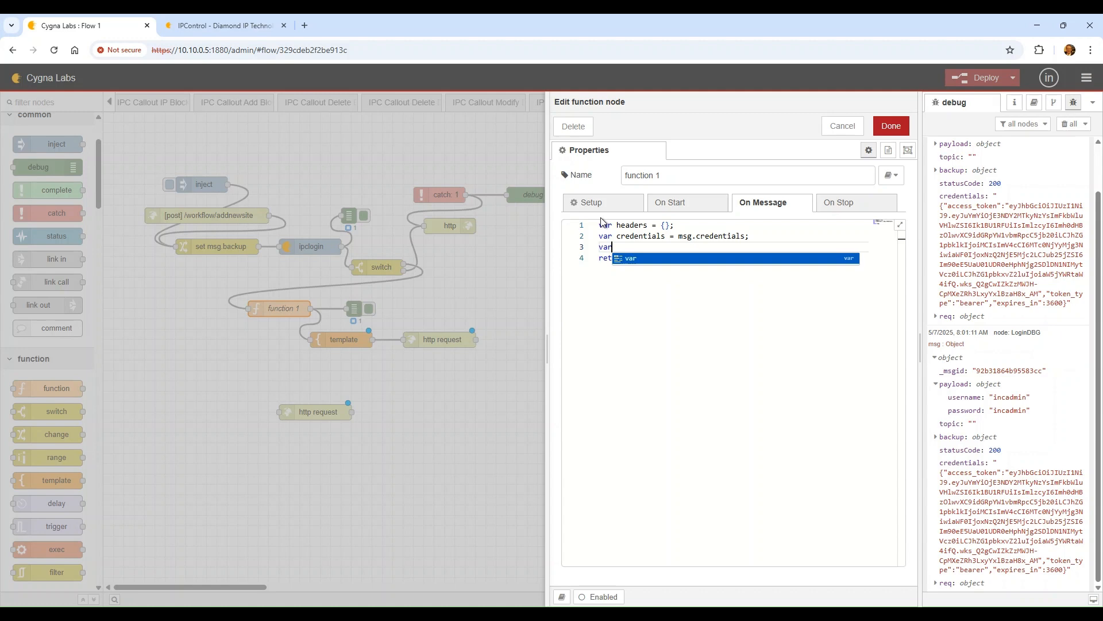
{"action": "type", "text": "c"}
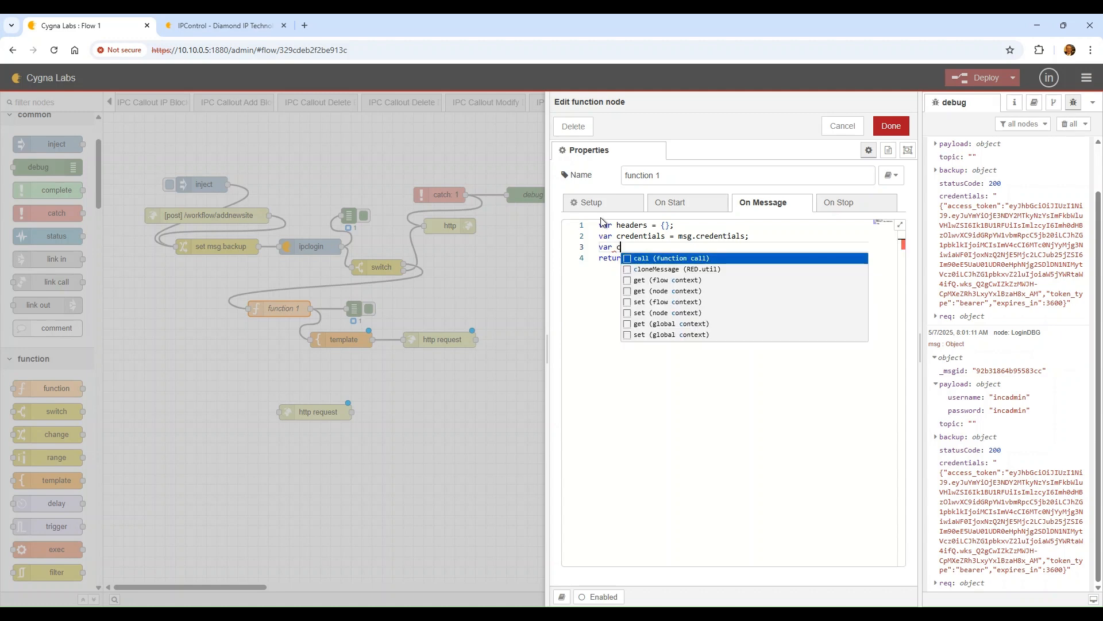
{"action": "type", "text": "json = "}
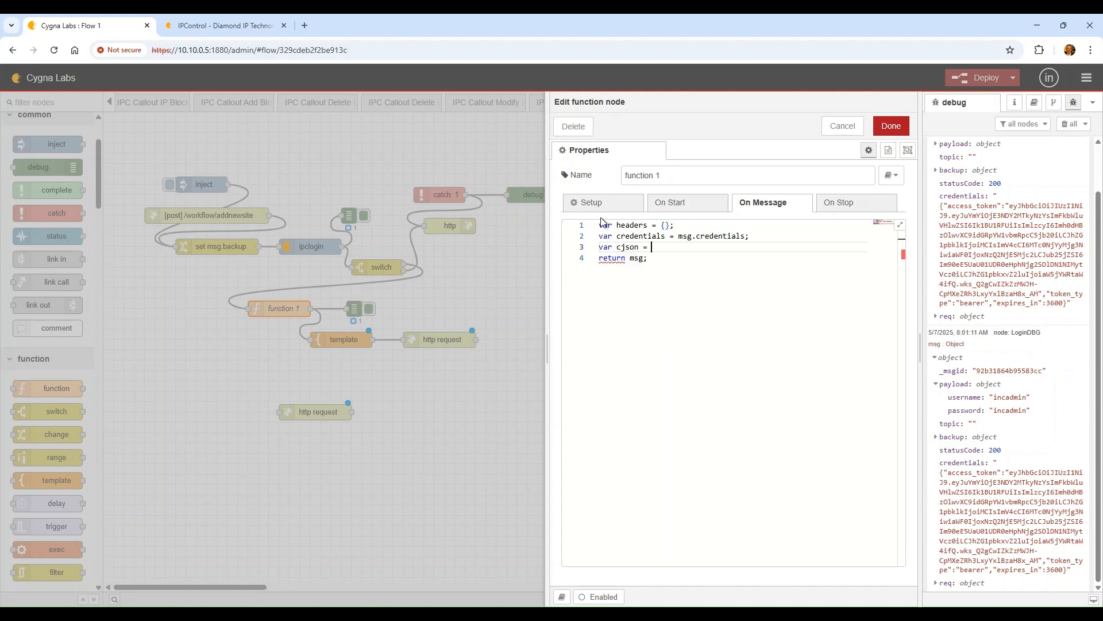
{"action": "type", "text": "credentials"}
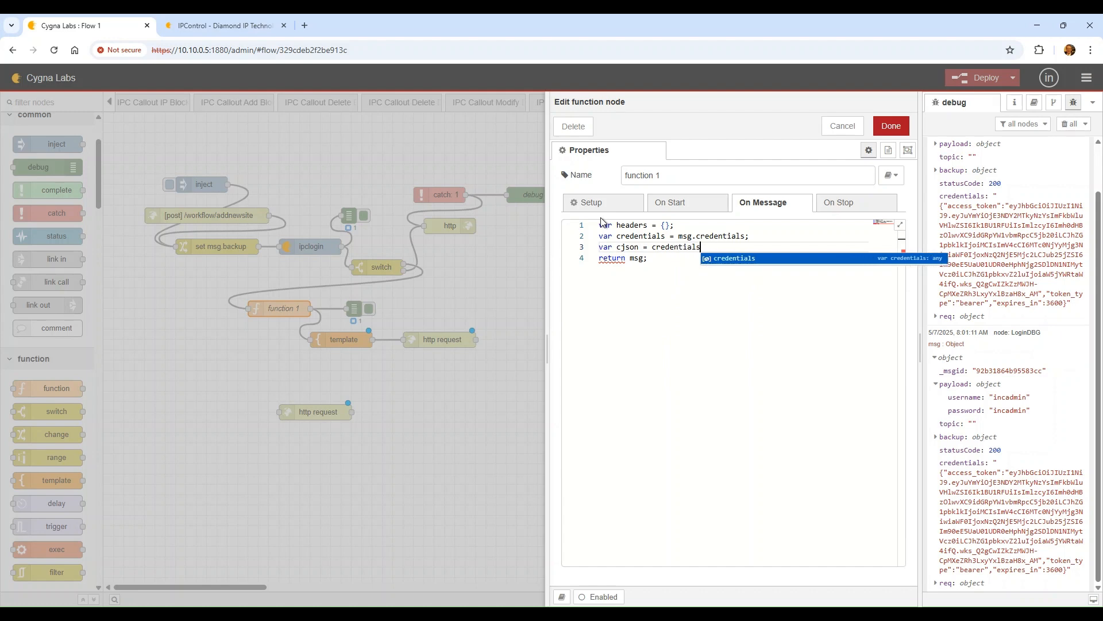
{"action": "type", "text": ".JSON"}
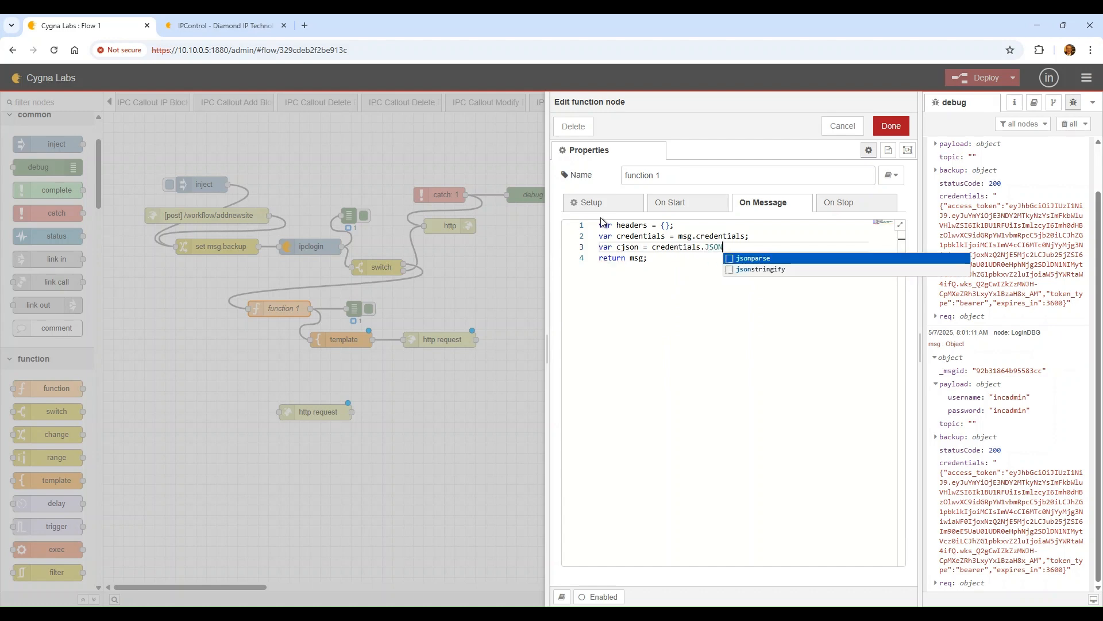
{"action": "key", "text": "Return"}
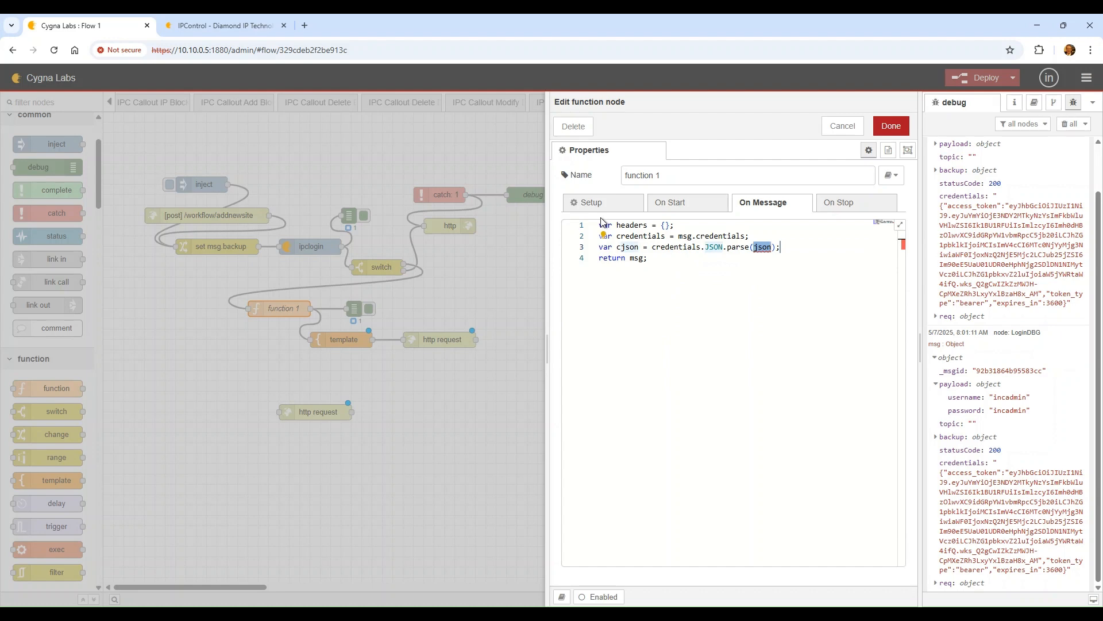
{"action": "type", "text": "credentials"}
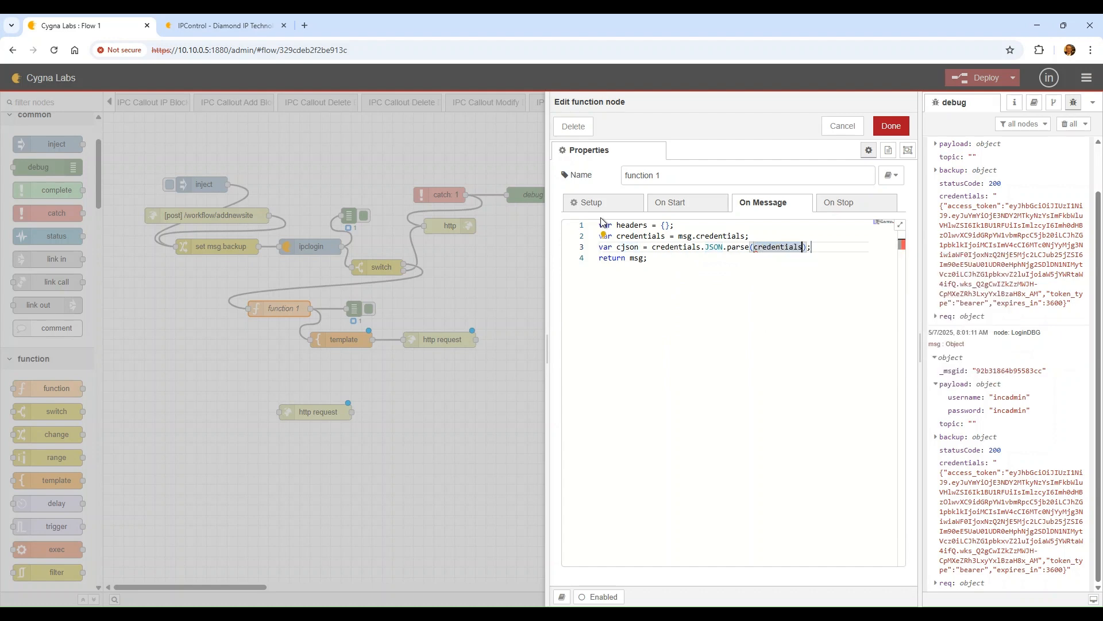
{"action": "key", "text": "Tab"}
Add the headers['Authorization: Bearer ${cjson}'] line and assign msg.headers = headers
{"action": "key", "text": "End"}
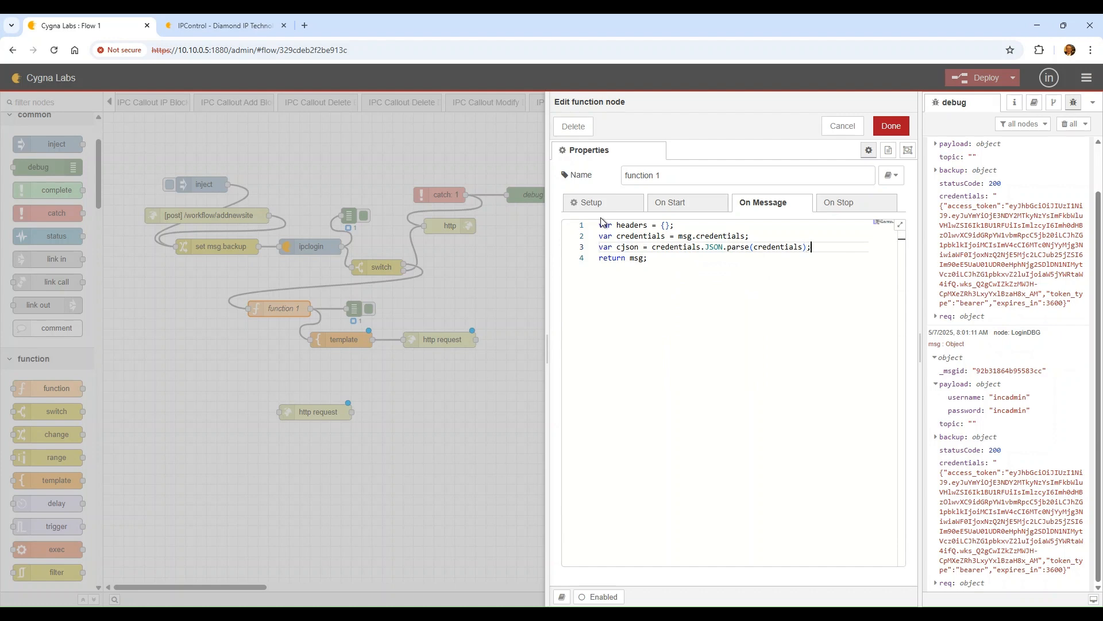
{"action": "key", "text": "Return"}
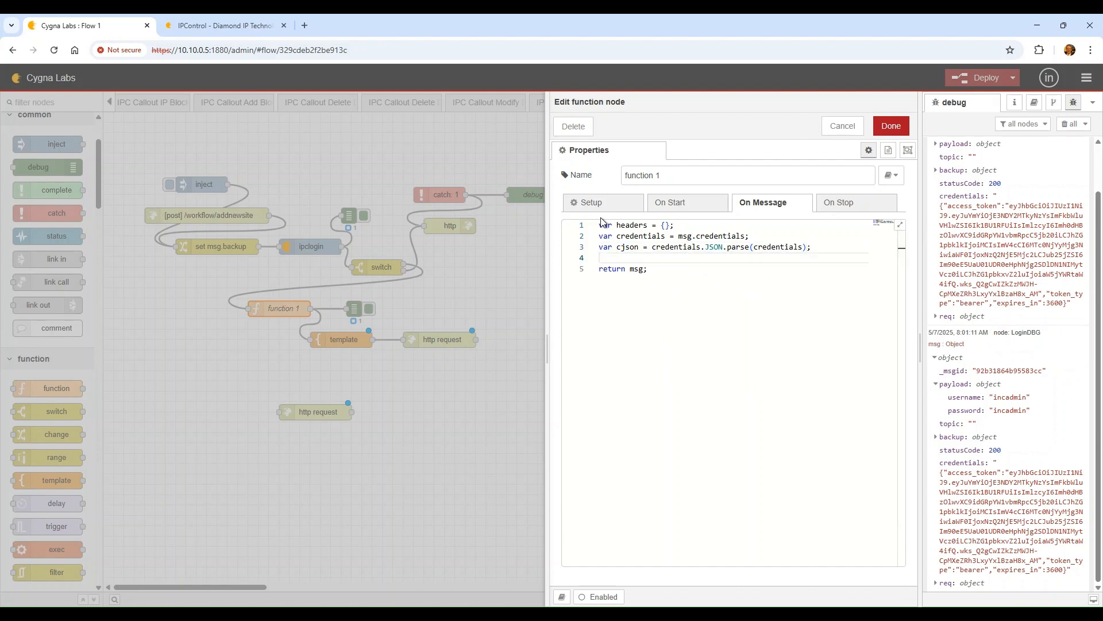
{"action": "type", "text": "headers"}
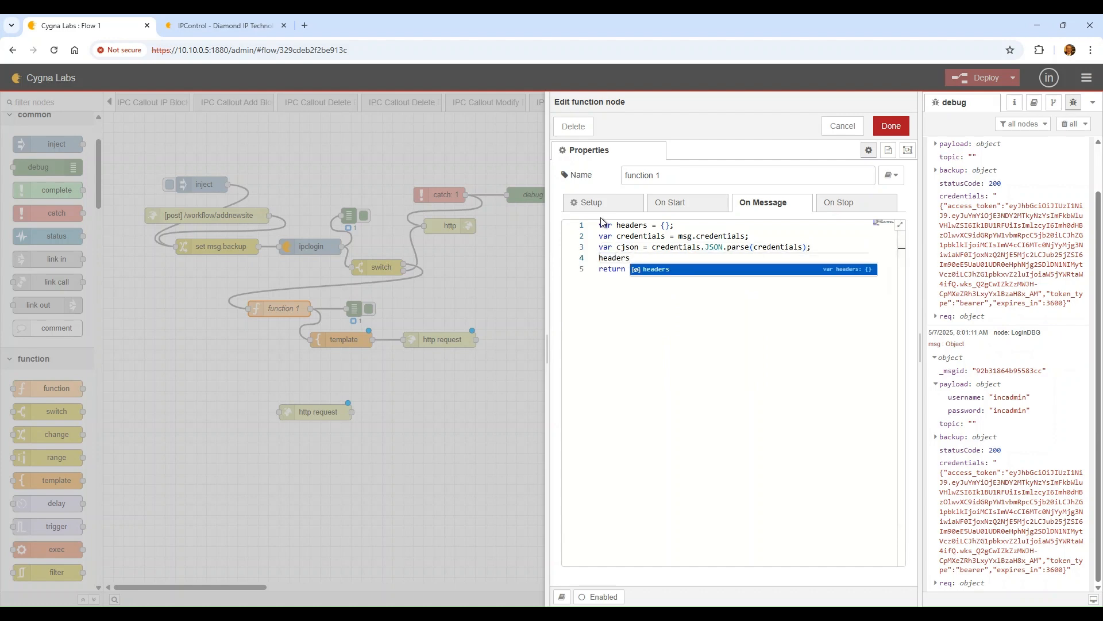
{"action": "type", "text": "['"}
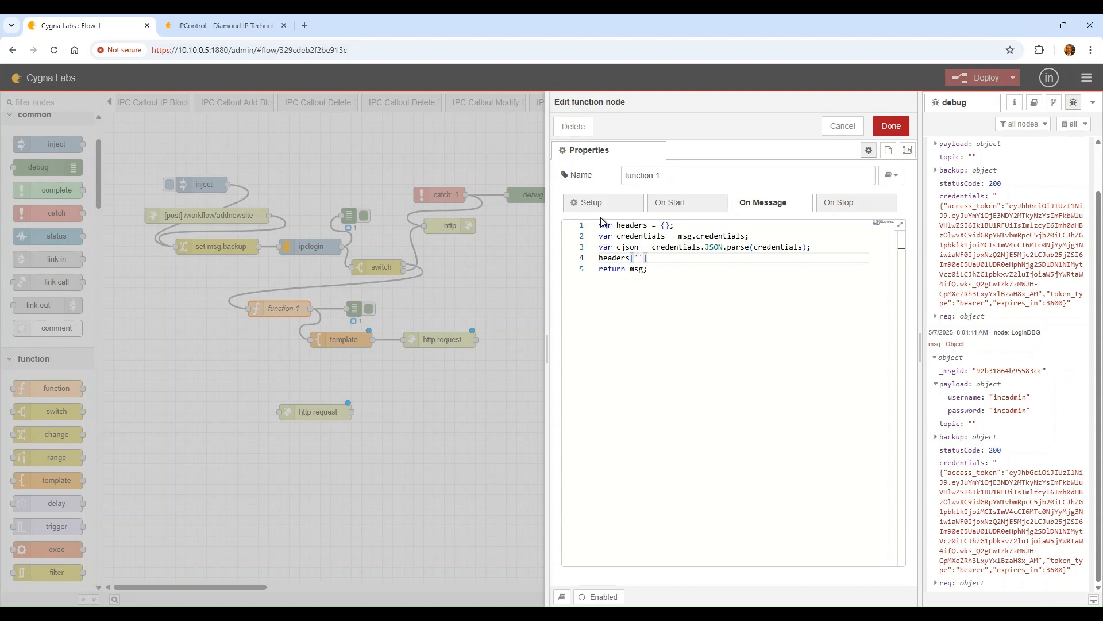
{"action": "type", "text": "Authorization: Bearer ${c"}
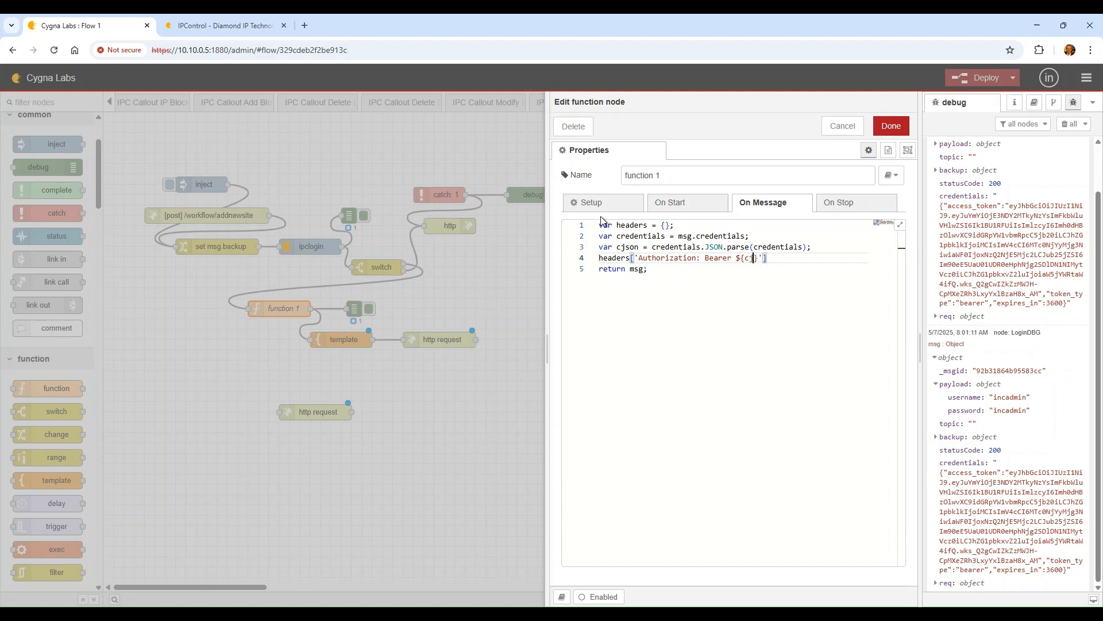
{"action": "type", "text": "json}"}
{"action": "key", "text": "End"}
{"action": "type", "text": ";"}
{"action": "key", "text": "Return"}
{"action": "type", "text": "msg.headers "}
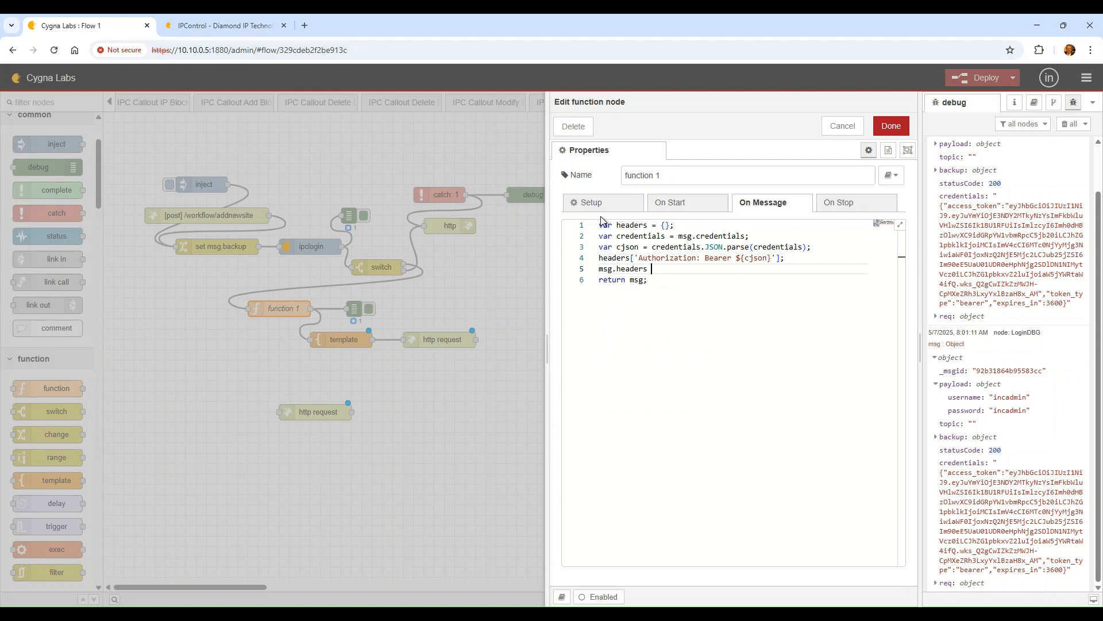
{"action": "type", "text": "= headers;"}
{"action": "key", "text": "Return"}
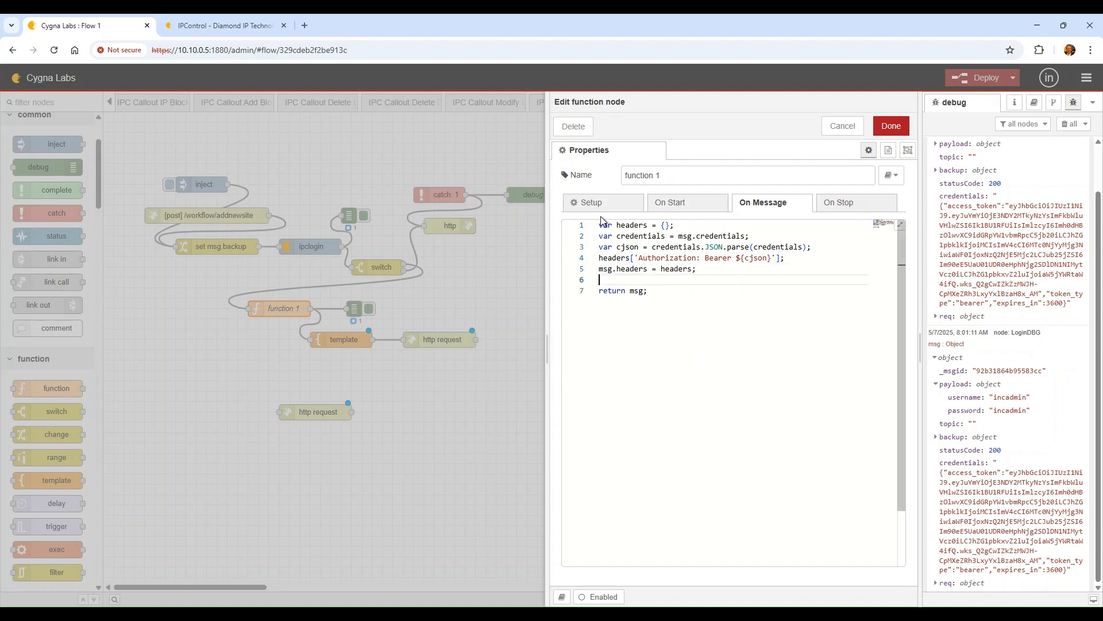
Save function 1's code and deploy Flow 1
{"action": "left_click", "coordinate": [891, 126]}
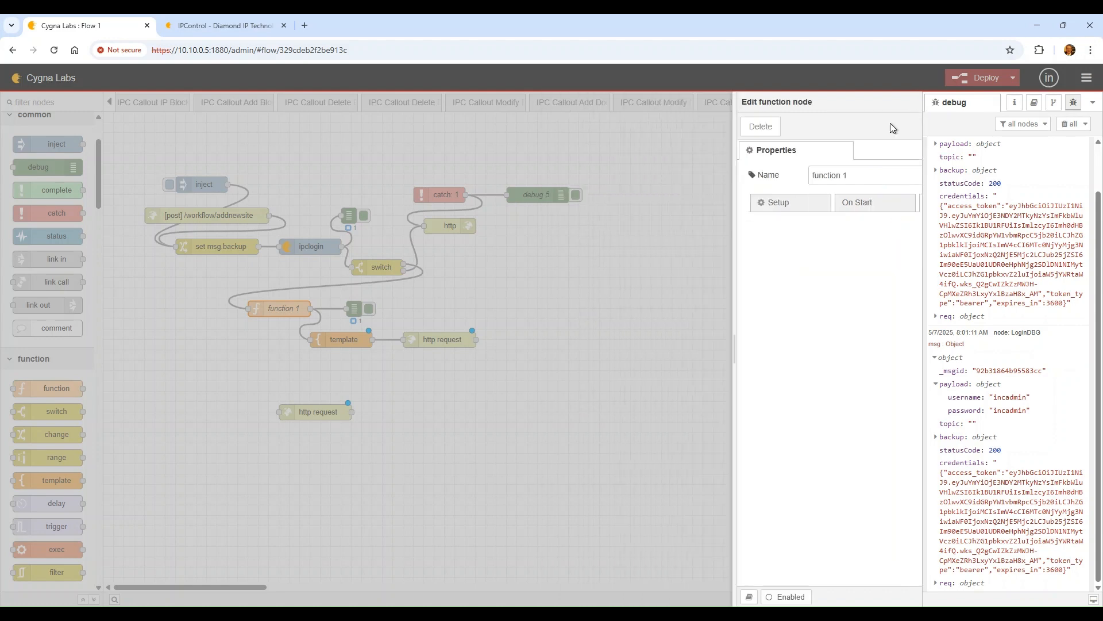
{"action": "left_click", "coordinate": [979, 78]}
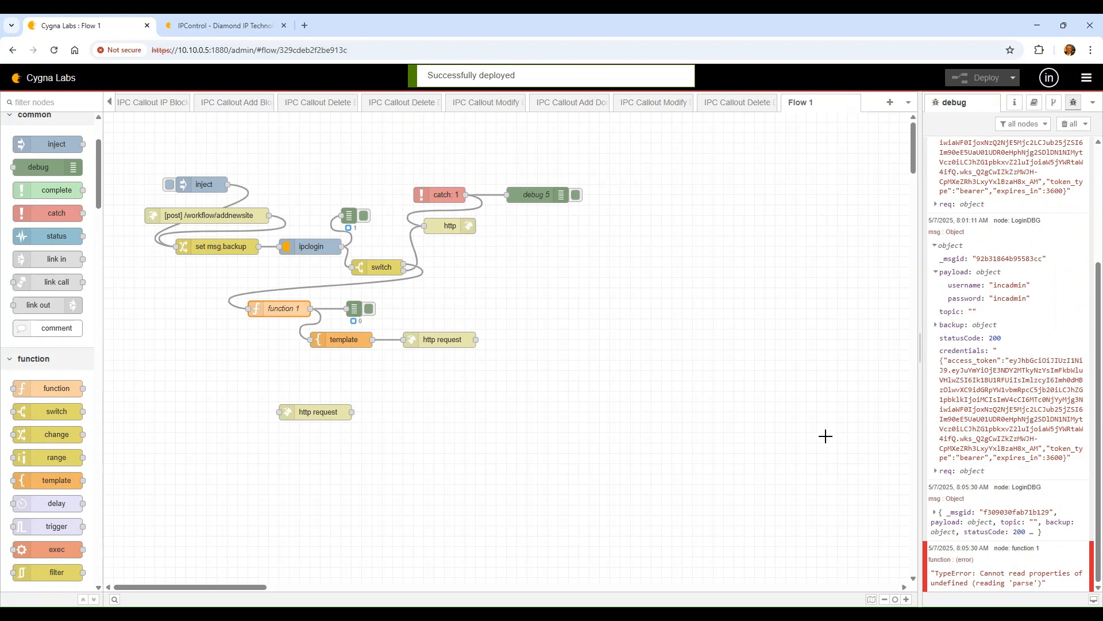
{"action": "double_click", "coordinate": [281, 305]}
Change the Authorization header to 'Bearer ' + cjson.access_token and save function 1
{"action": "left_click", "coordinate": [763, 258]}
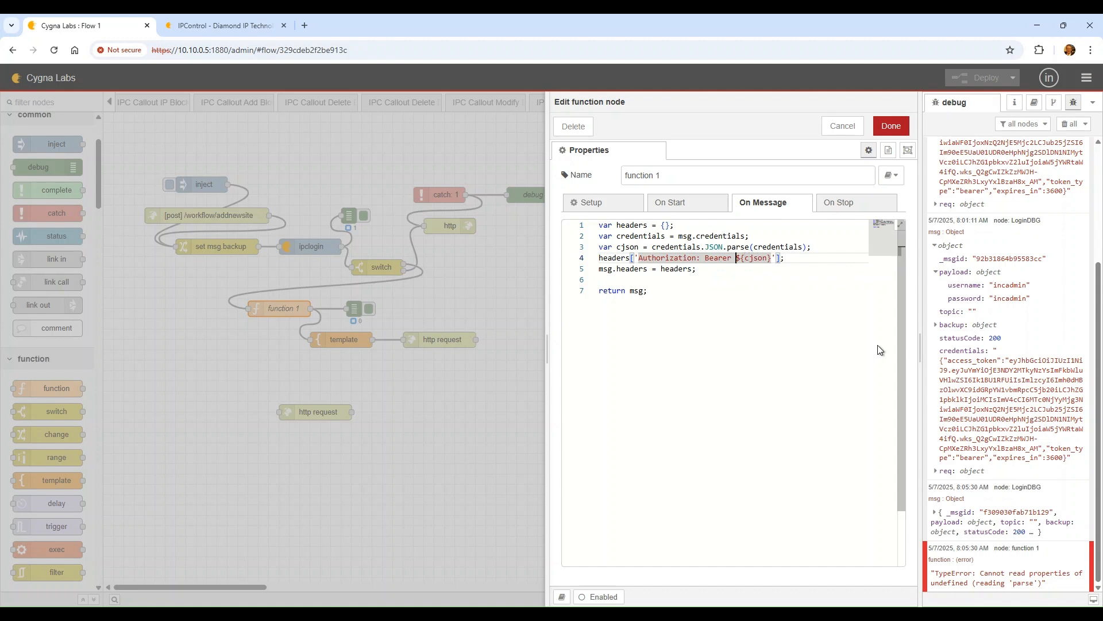
{"action": "type", "text": "'"}
{"action": "key", "text": "Delete"}
{"action": "key", "text": "Delete"}
{"action": "key", "text": "Delete"}
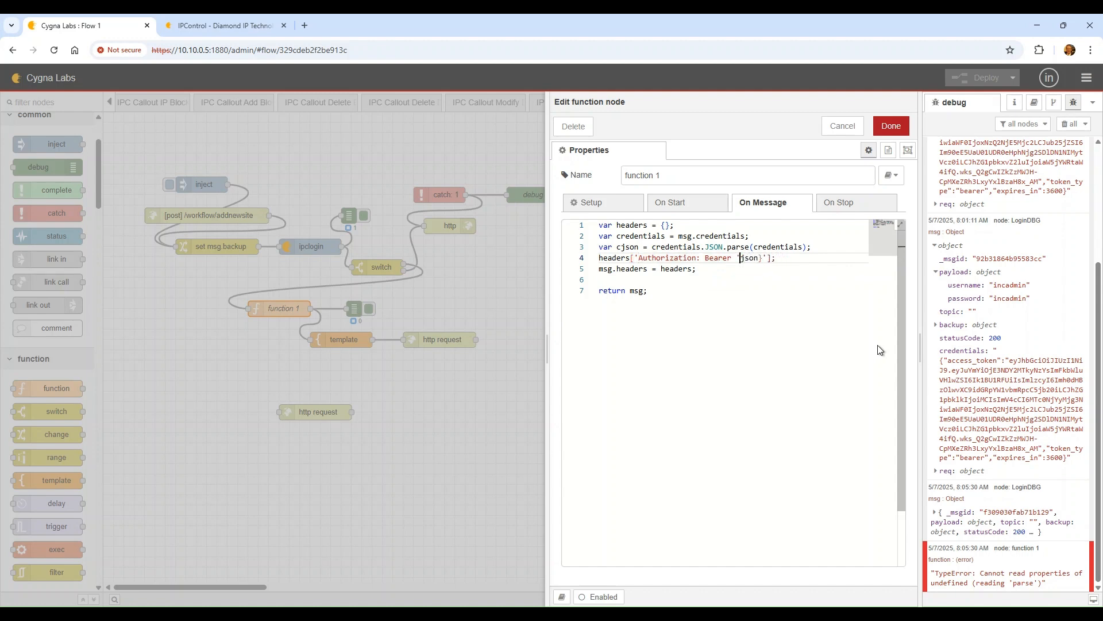
{"action": "key", "text": "Delete"}
{"action": "key", "text": "Delete"}
{"action": "key", "text": "Delete"}
{"action": "type", "text": "+cjson"}
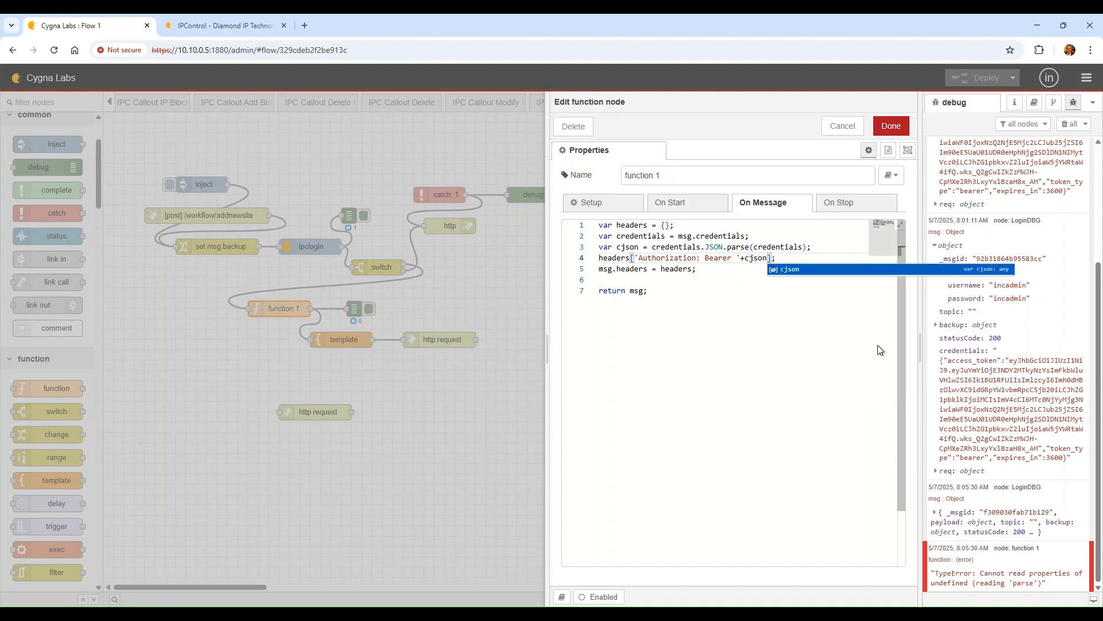
{"action": "key", "text": "Escape"}
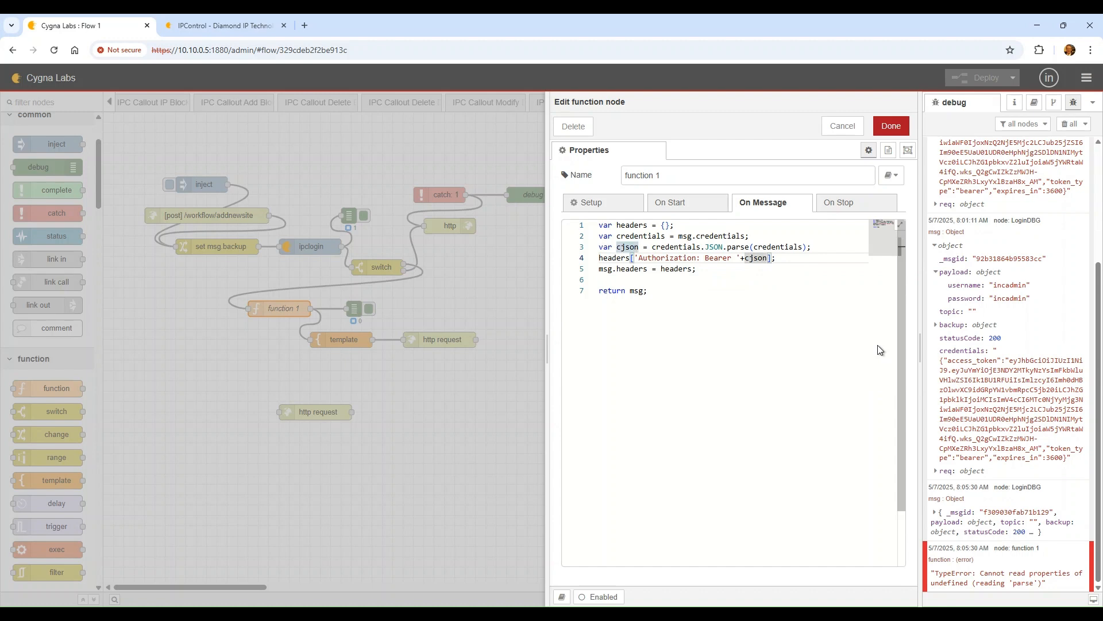
{"action": "type", "text": "."}
{"action": "type", "text": "access_to"}
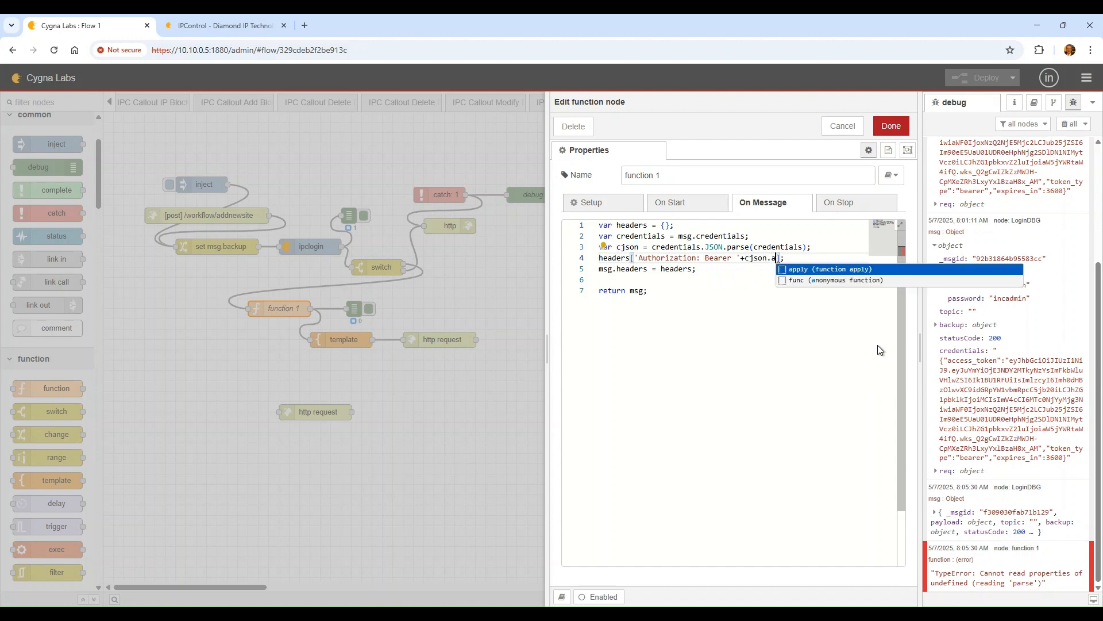
{"action": "type", "text": "ken"}
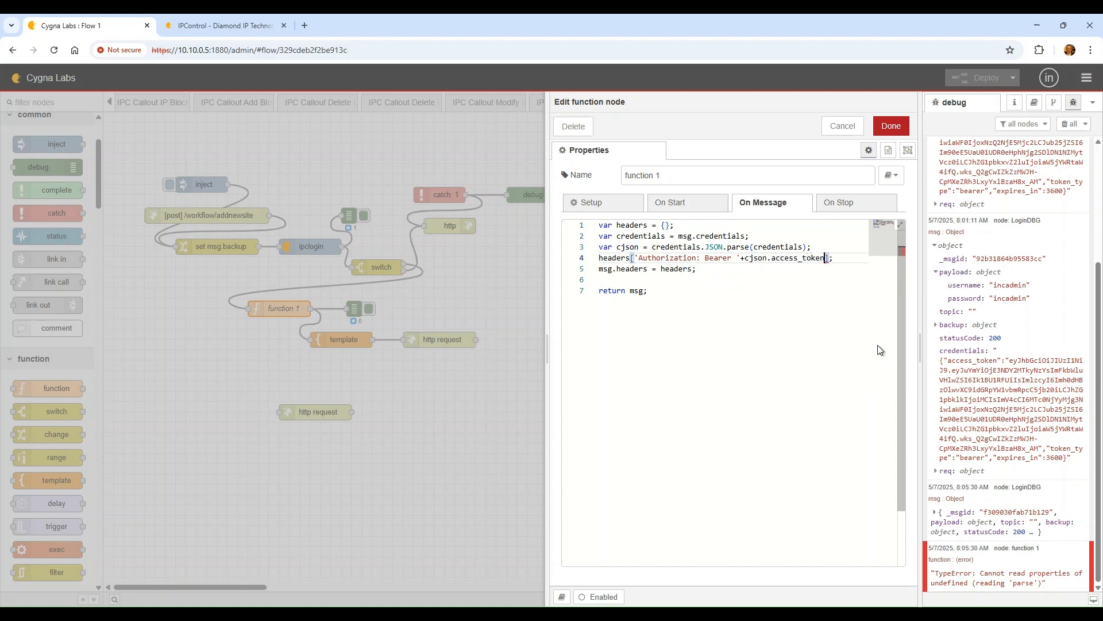
{"action": "key", "text": "Down"}
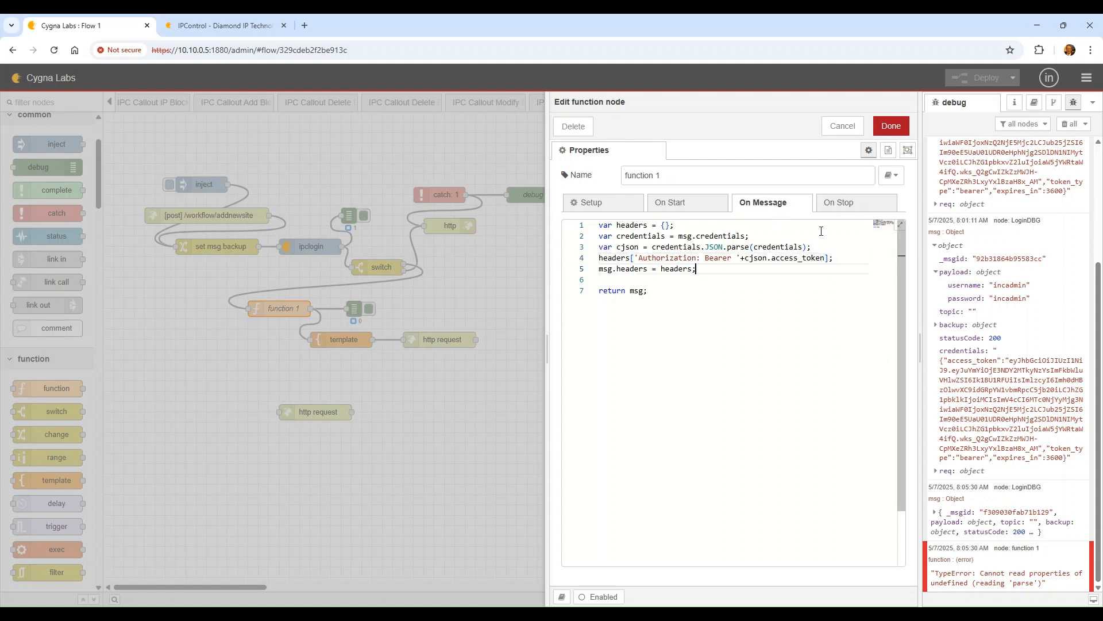
{"action": "left_click", "coordinate": [893, 130]}
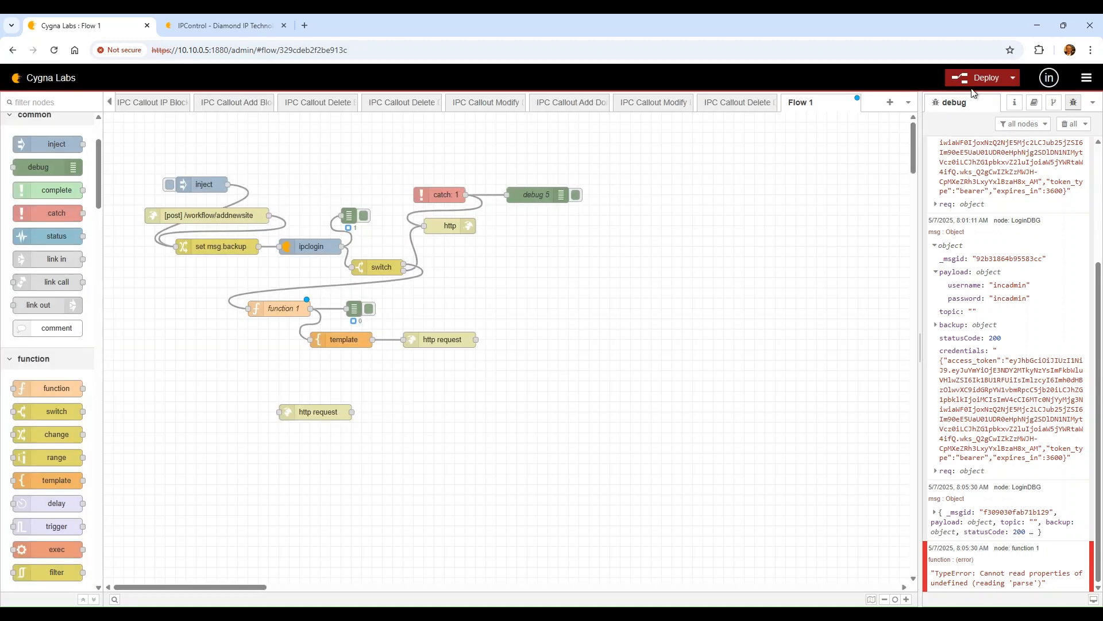
{"action": "left_click", "coordinate": [979, 77]}
{"action": "left_click", "coordinate": [1066, 129]}
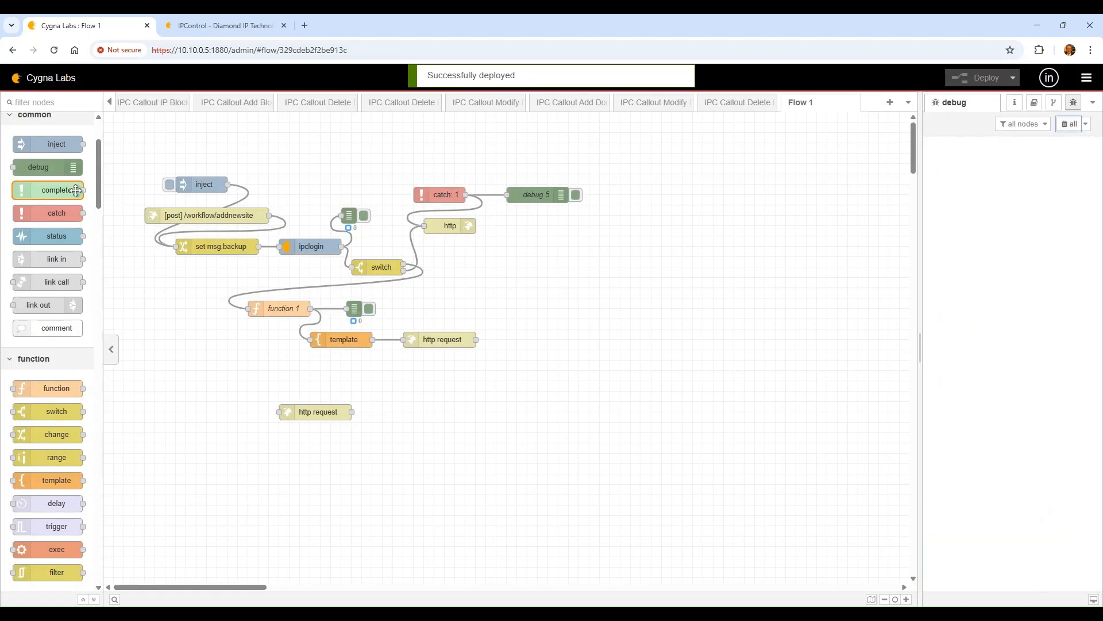
{"action": "left_click", "coordinate": [169, 184]}
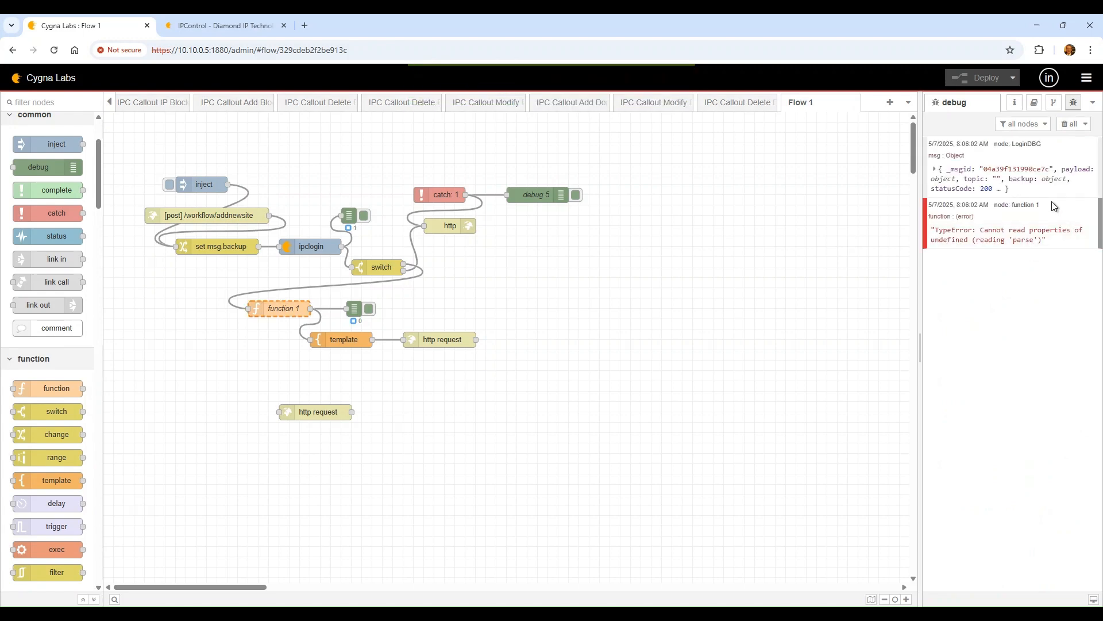
{"action": "left_click", "coordinate": [1026, 205]}
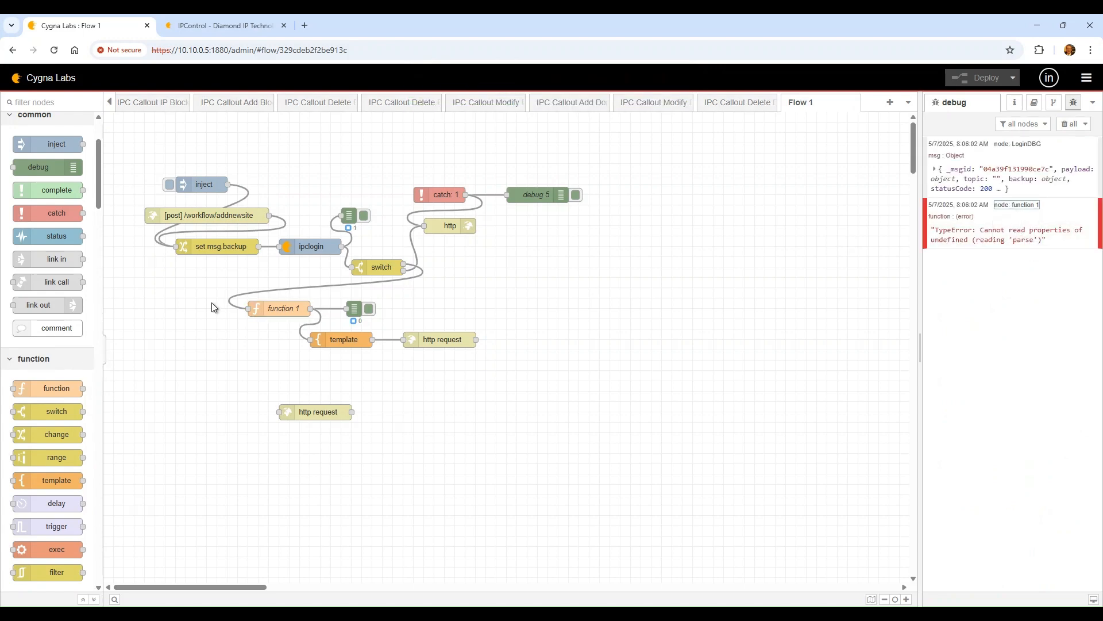
{"action": "double_click", "coordinate": [277, 308]}
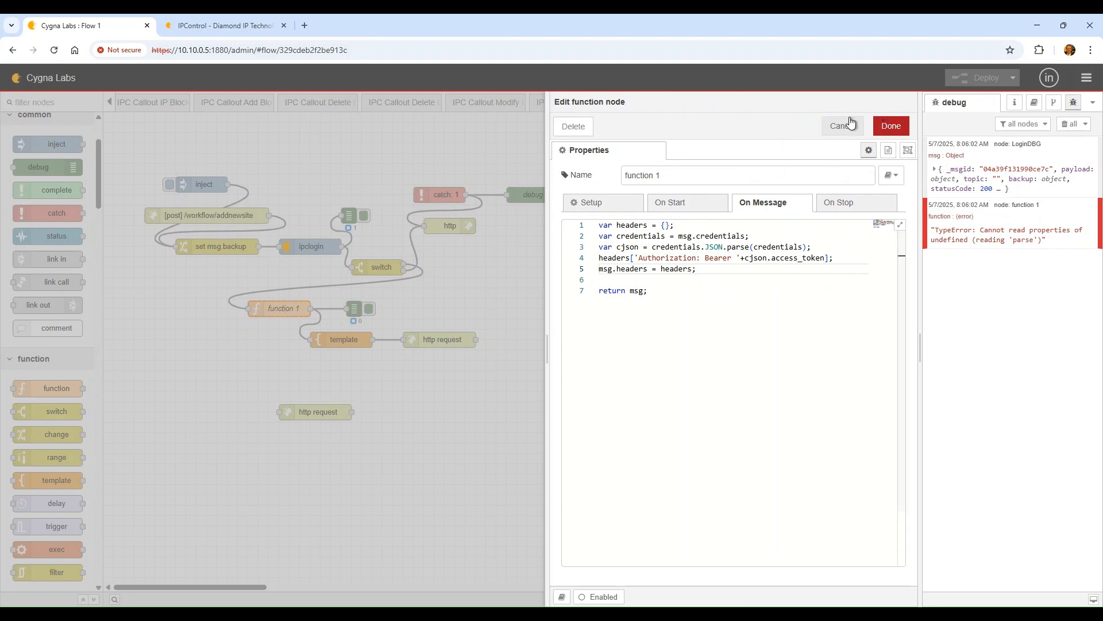
{"action": "left_click", "coordinate": [840, 126]}
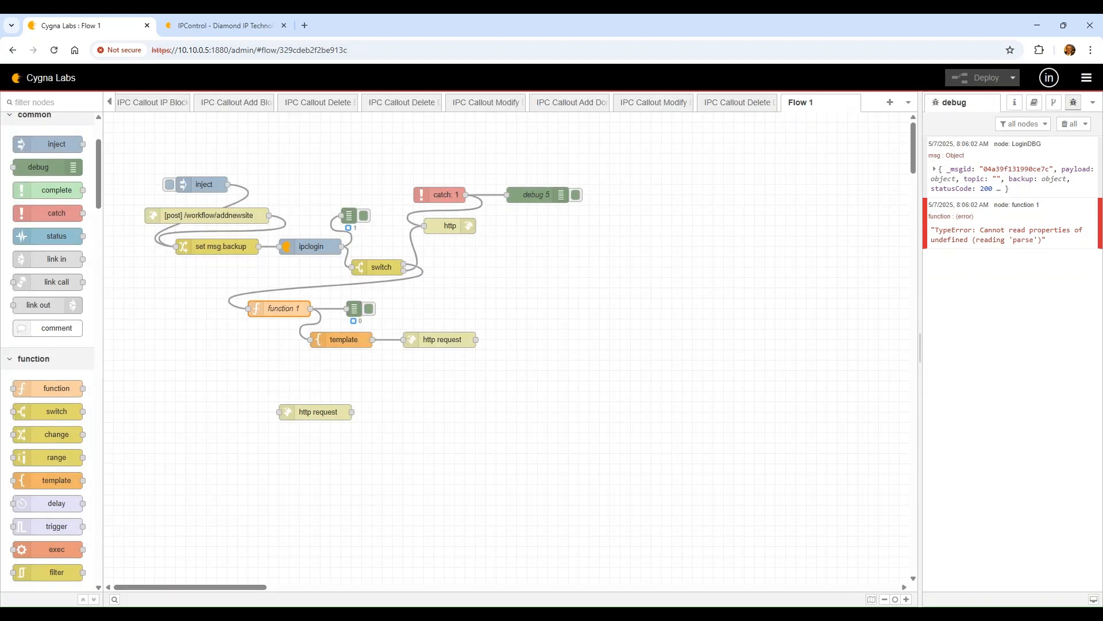
{"action": "scroll", "coordinate": [40, 494], "scroll_direction": "down", "scroll_amount": 4}
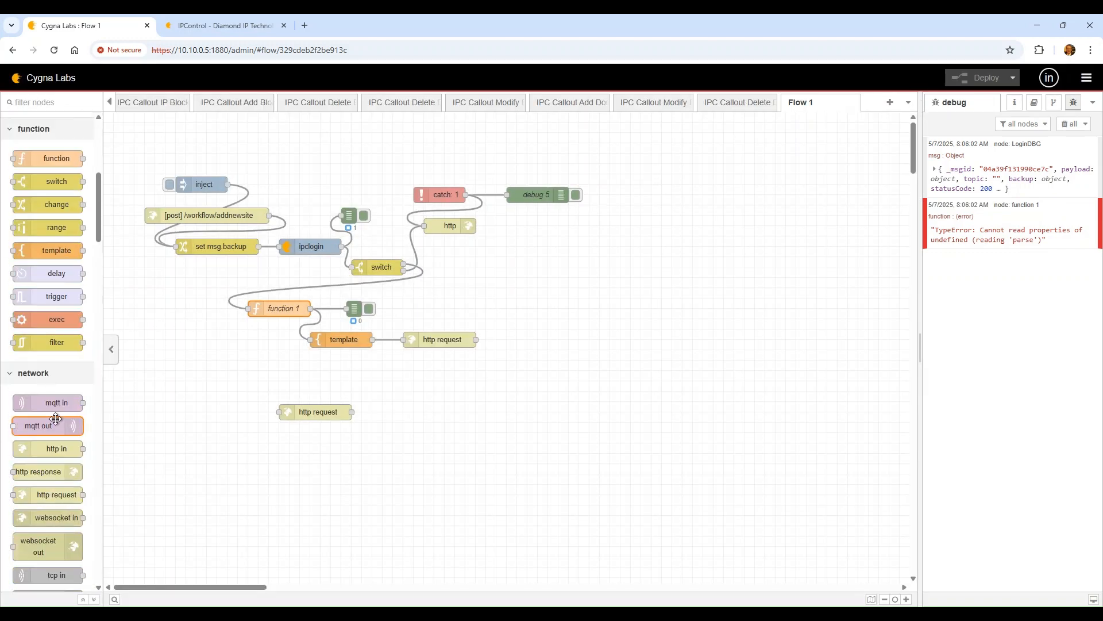
{"action": "scroll", "coordinate": [55, 418], "scroll_direction": "down", "scroll_amount": 3}
{"action": "scroll", "coordinate": [46, 546], "scroll_direction": "down", "scroll_amount": 2}
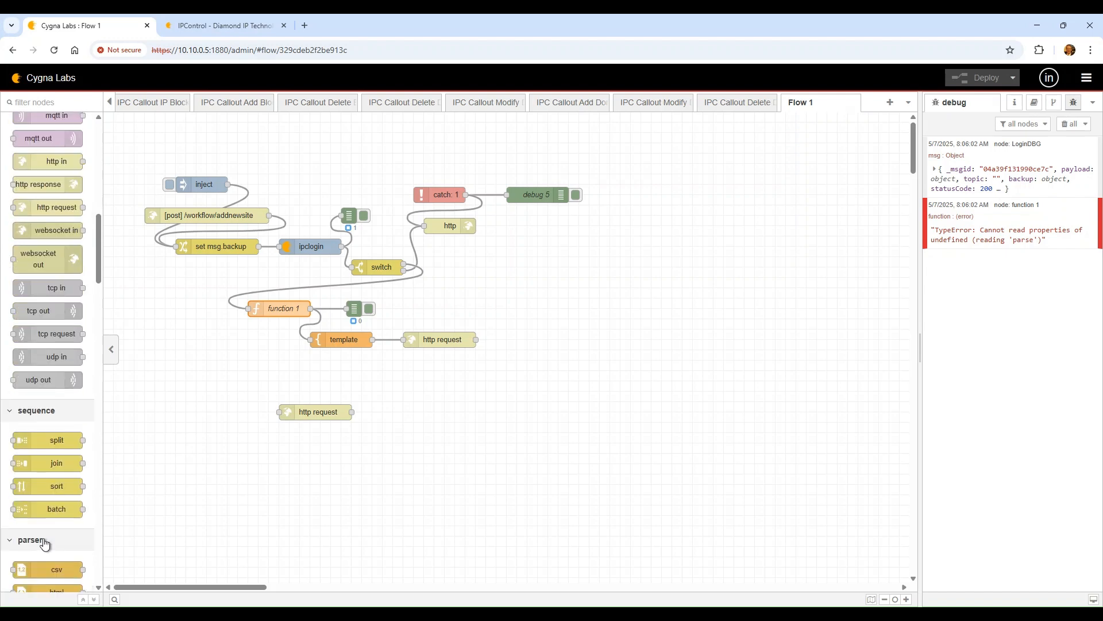
{"action": "scroll", "coordinate": [45, 543], "scroll_direction": "down", "scroll_amount": 2}
{"action": "left_click_drag", "start_coordinate": [46, 500], "coordinate": [325, 289]}
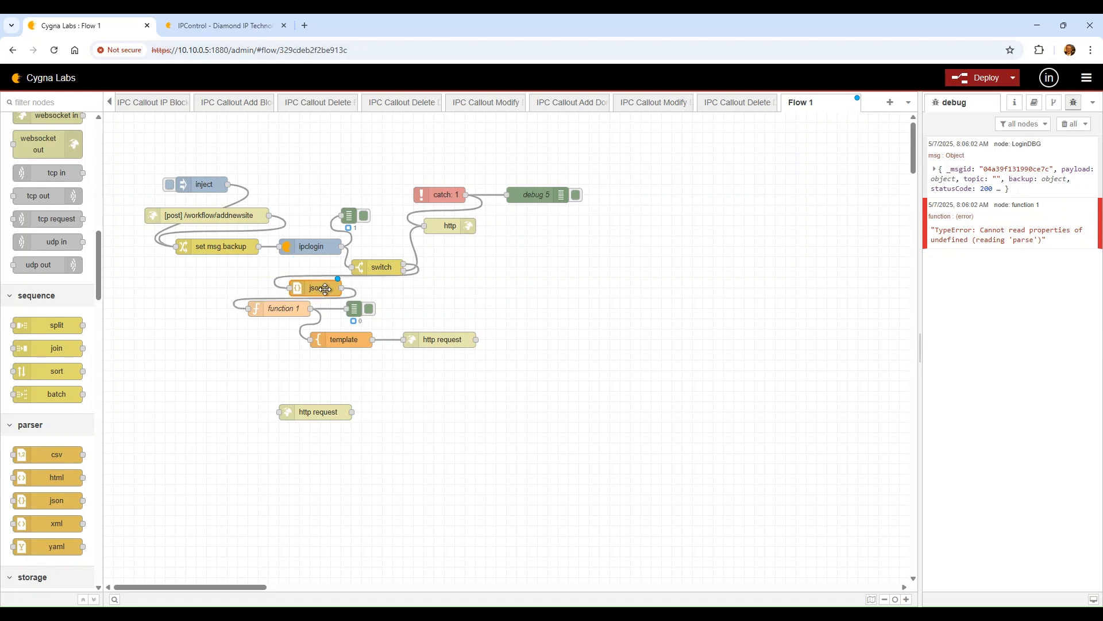
Set the json node's Property to msg.credentials
{"action": "double_click", "coordinate": [325, 289]}
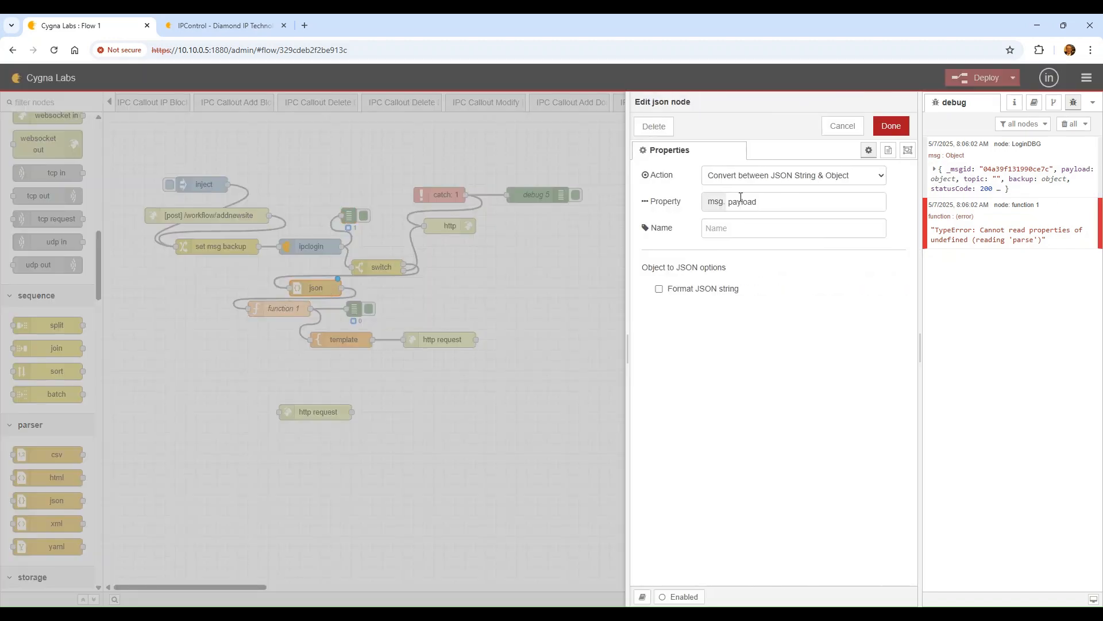
{"action": "left_click", "coordinate": [768, 199]}
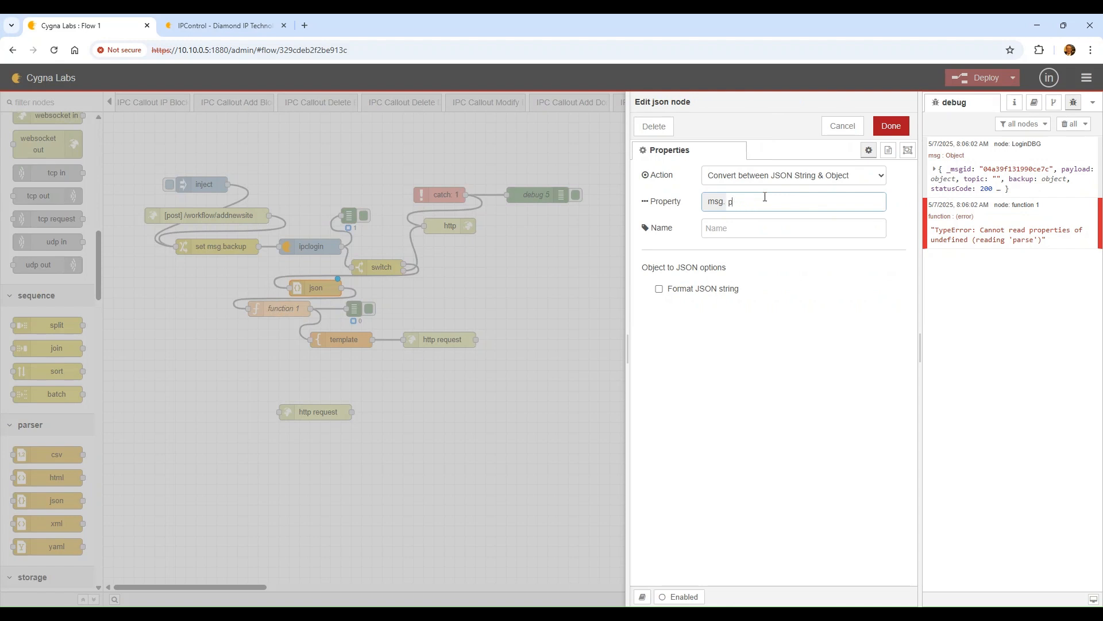
{"action": "key", "text": "BackSpace"}
{"action": "type", "text": "credentials"}
{"action": "left_click", "coordinate": [891, 127]}
Deploy, rerun the flow, inspect the LoginDBG message, and move the json node beside the switch
{"action": "left_click", "coordinate": [980, 78]}
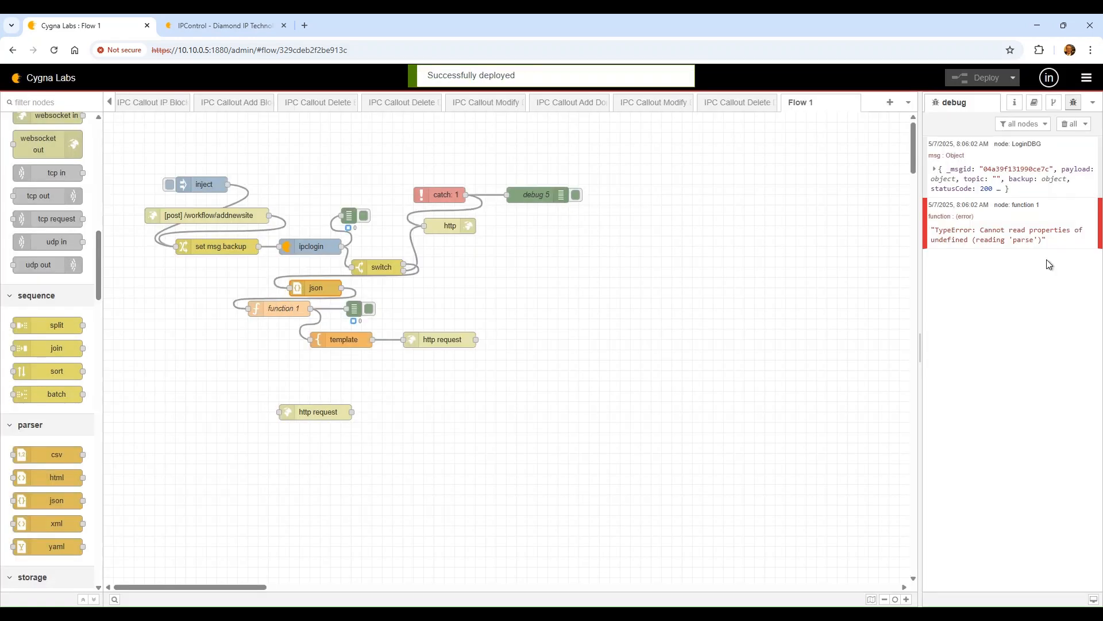
{"action": "left_click", "coordinate": [1069, 124]}
{"action": "left_click", "coordinate": [165, 188]}
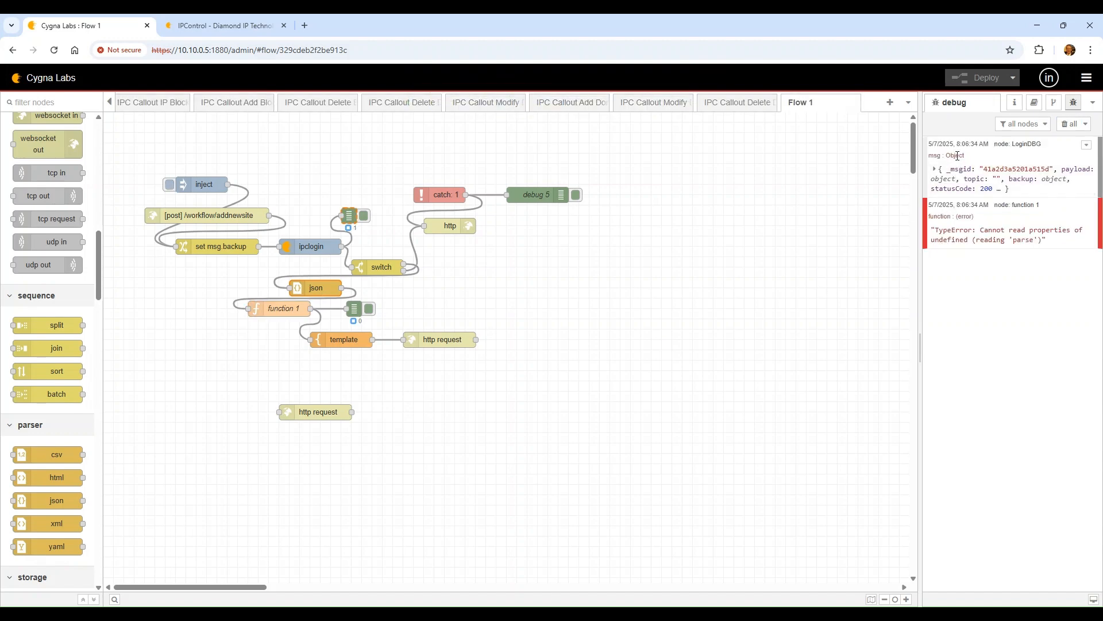
{"action": "left_click", "coordinate": [959, 172]}
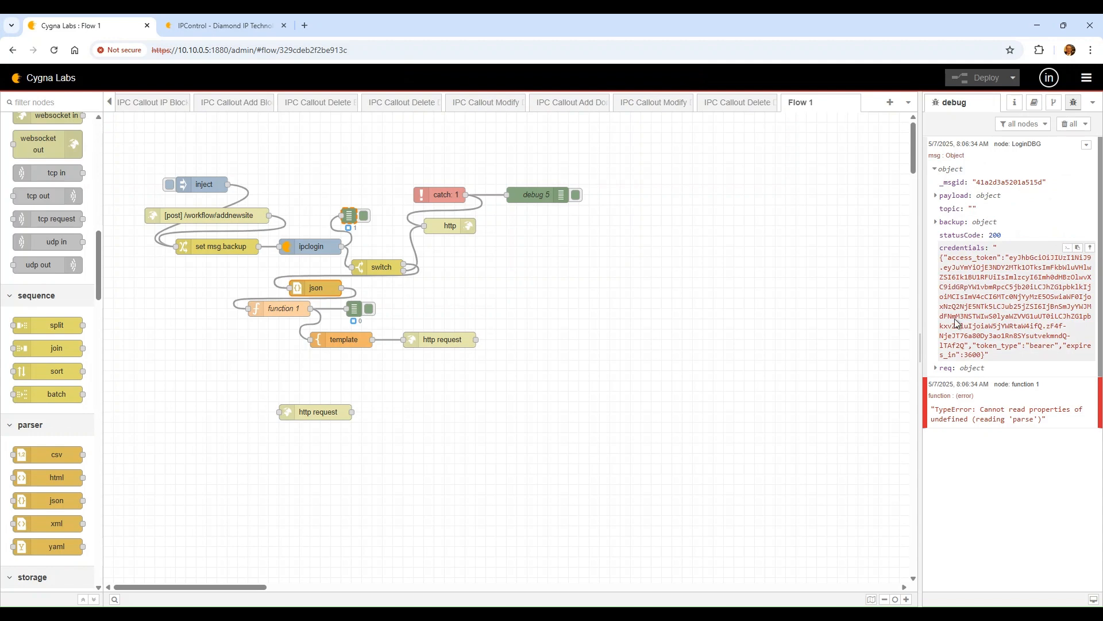
{"action": "left_click", "coordinate": [947, 222]}
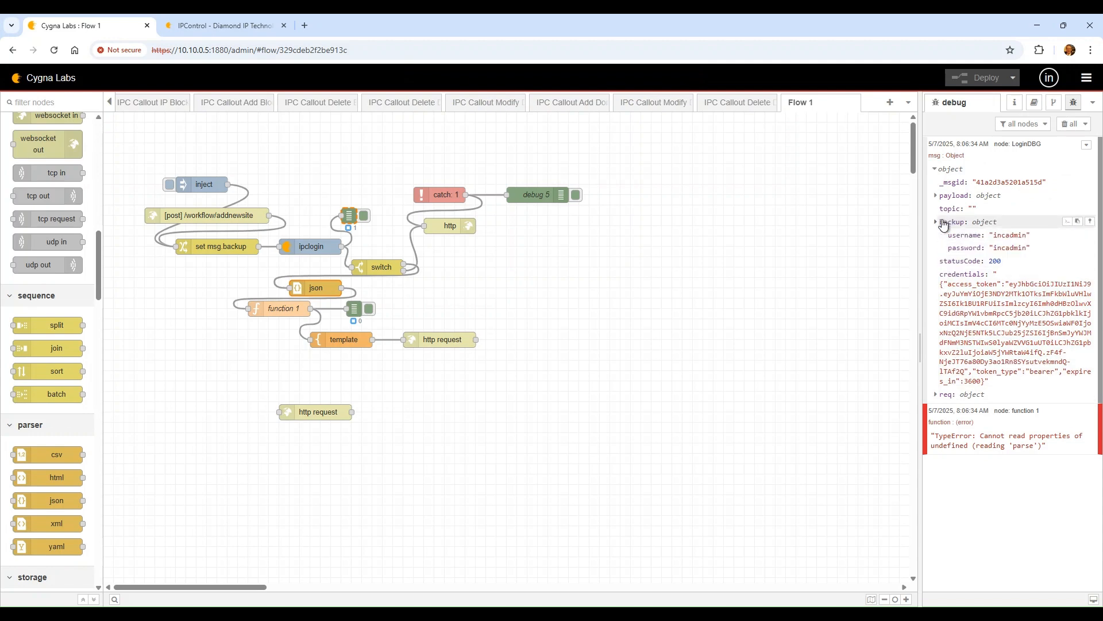
{"action": "left_click", "coordinate": [942, 196]}
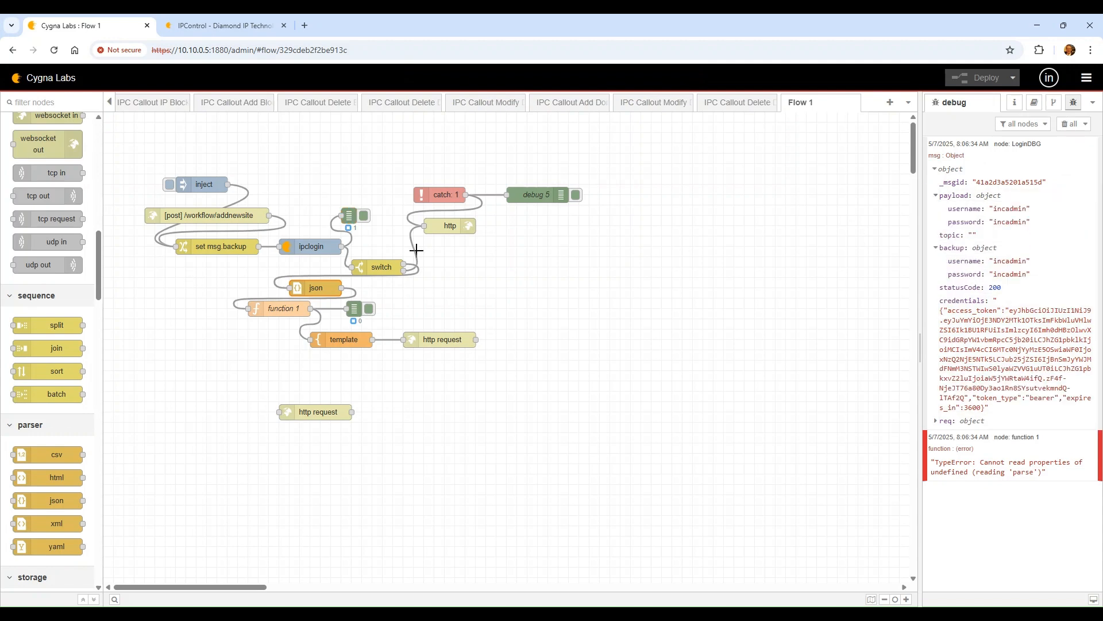
{"action": "left_click_drag", "start_coordinate": [293, 296], "coordinate": [261, 285]}
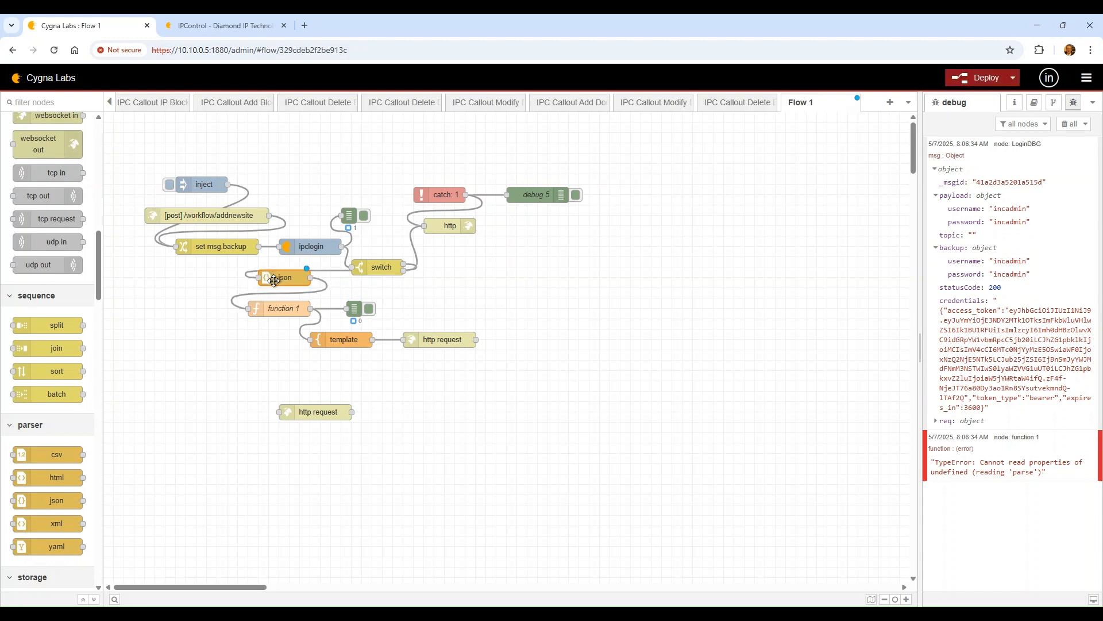
Replace the json-to-function 1 wire with a wire from json to the debug node
{"action": "left_click", "coordinate": [283, 303]}
{"action": "left_click", "coordinate": [302, 292]}
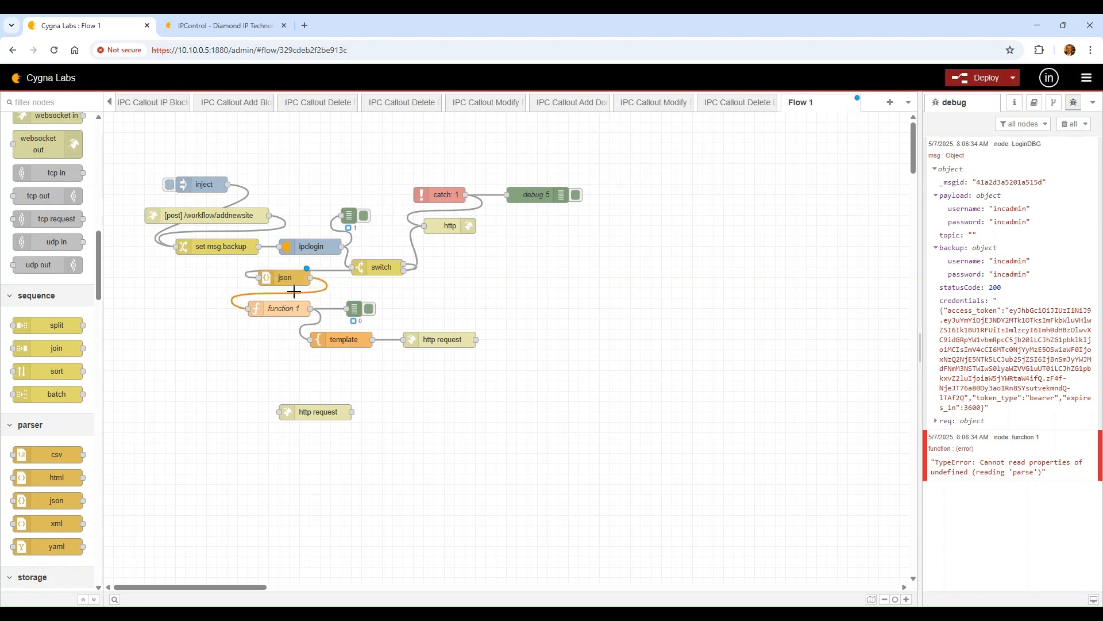
{"action": "key", "text": "Delete"}
{"action": "left_click_drag", "start_coordinate": [311, 277], "coordinate": [354, 308]}
Deploy and run the flow, confirm credentials arrive parsed, then wire json to function 1
{"action": "left_click", "coordinate": [977, 78]}
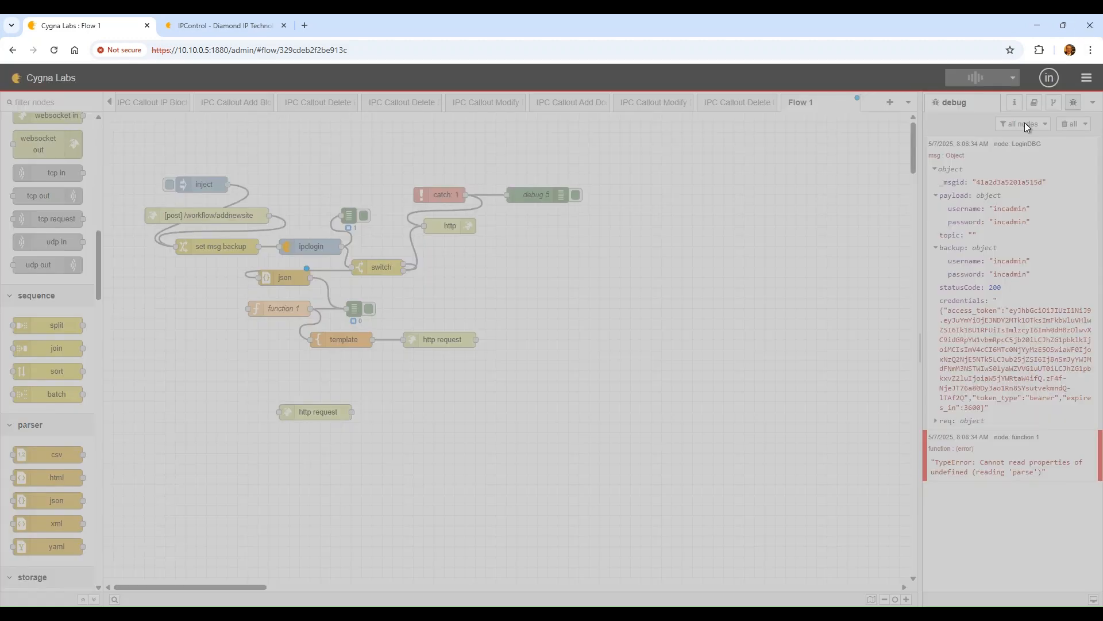
{"action": "left_click", "coordinate": [1067, 124]}
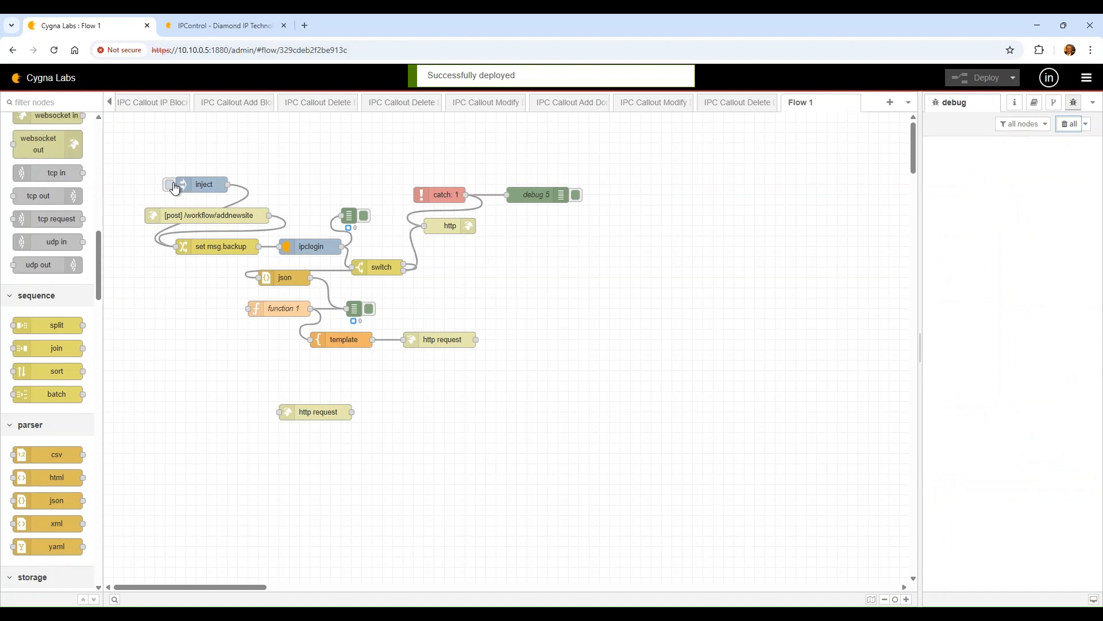
{"action": "left_click", "coordinate": [170, 185]}
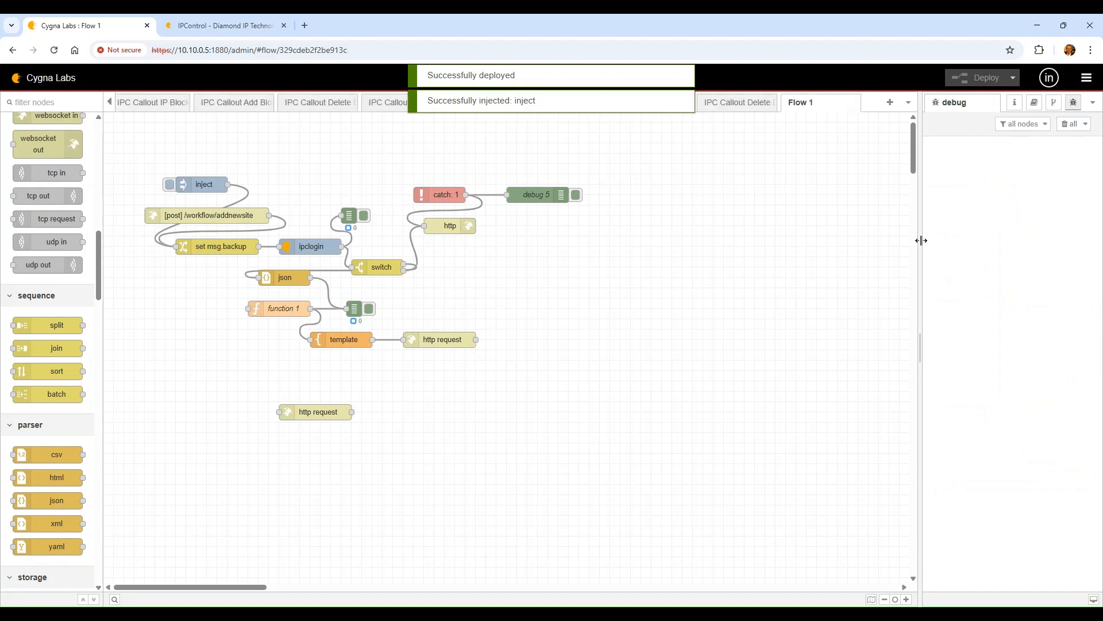
{"action": "left_click", "coordinate": [954, 243]}
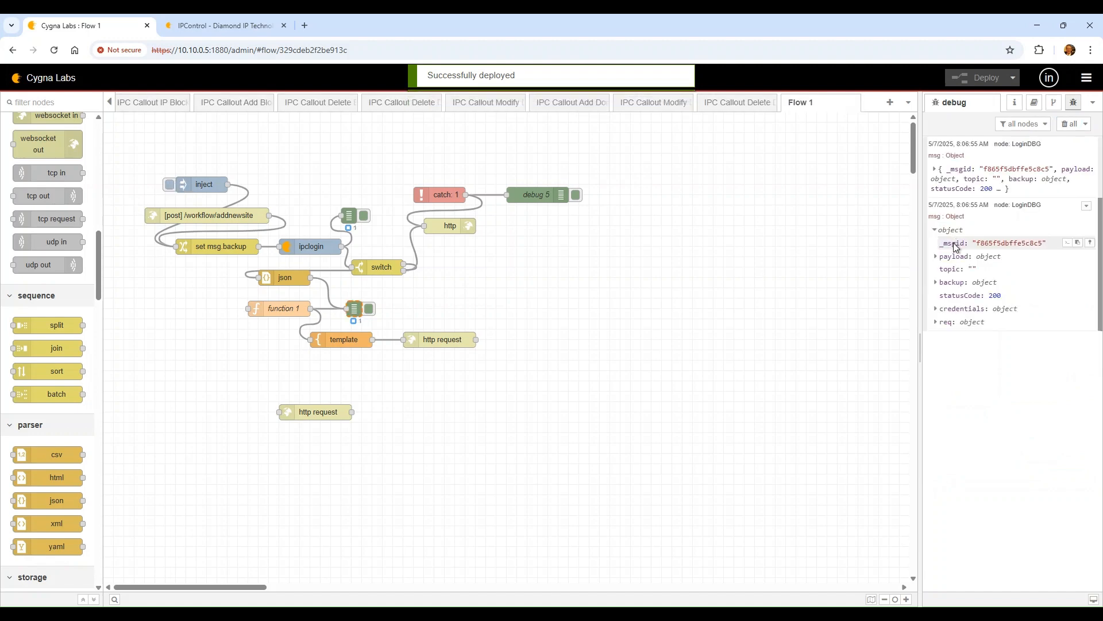
{"action": "left_click", "coordinate": [983, 309]}
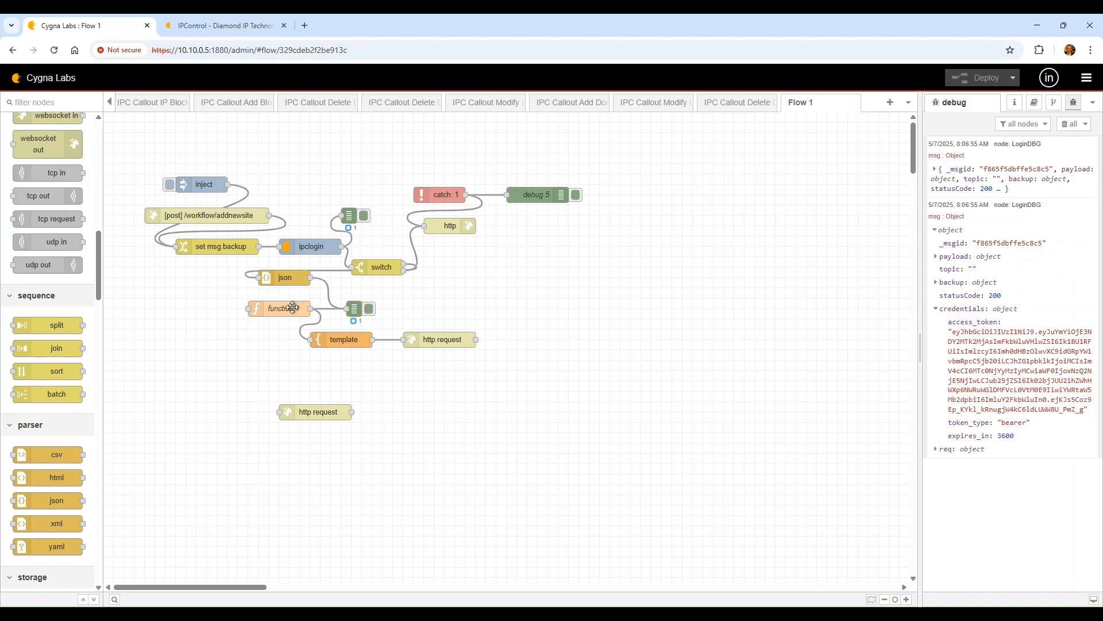
{"action": "left_click_drag", "start_coordinate": [249, 309], "coordinate": [311, 278]}
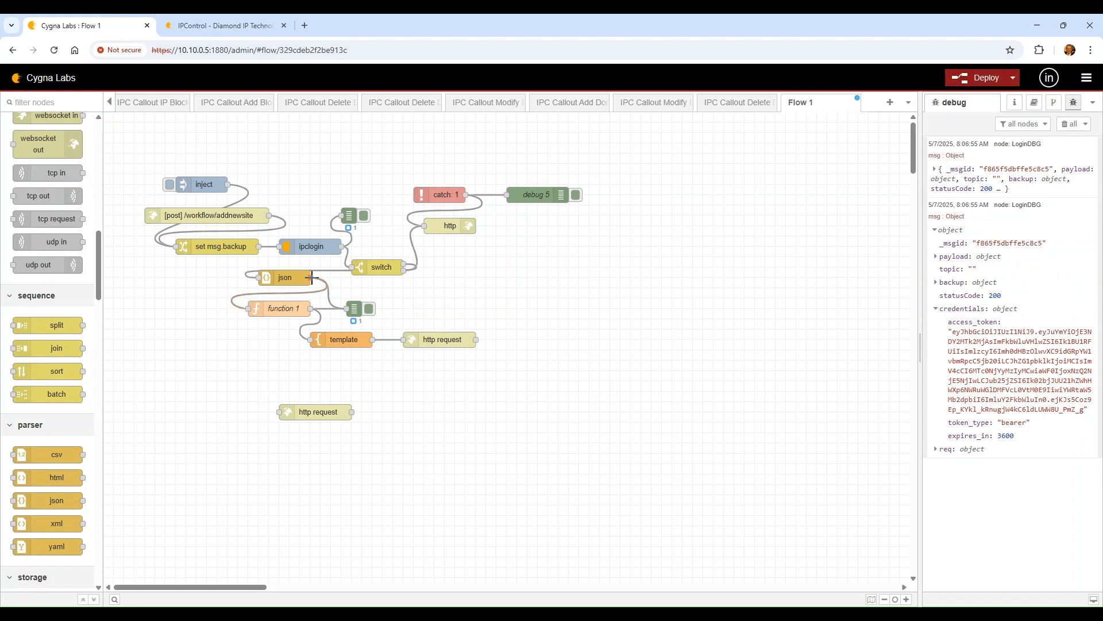
Drop the JSON.parse call and rewrite line 2 to read msg.credentials.access_token into atoken
{"action": "double_click", "coordinate": [272, 305]}
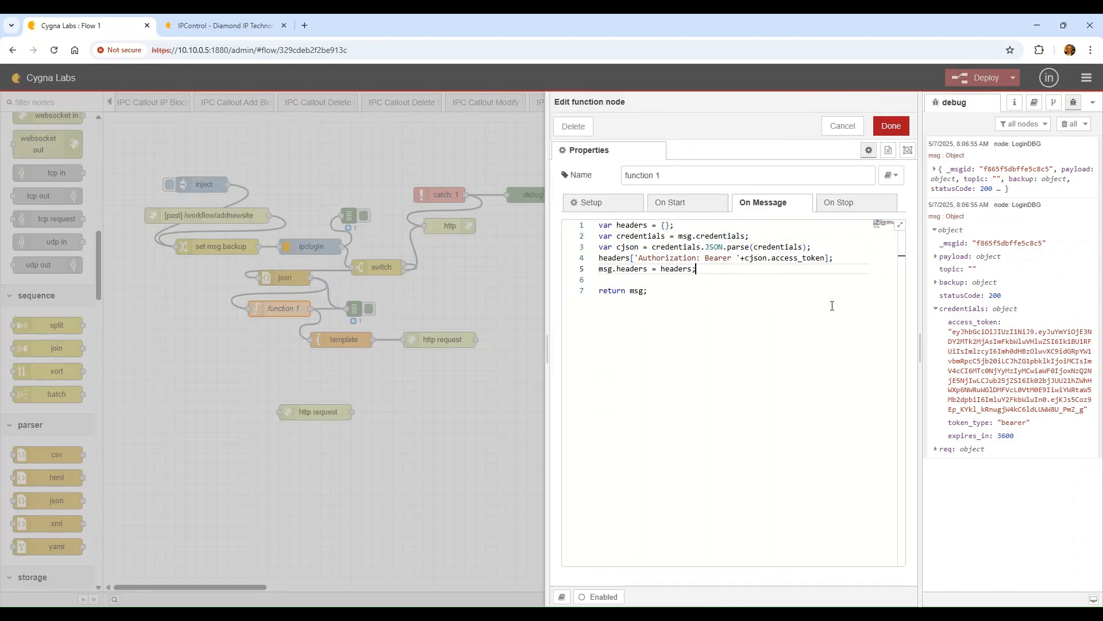
{"action": "left_click", "coordinate": [680, 226]}
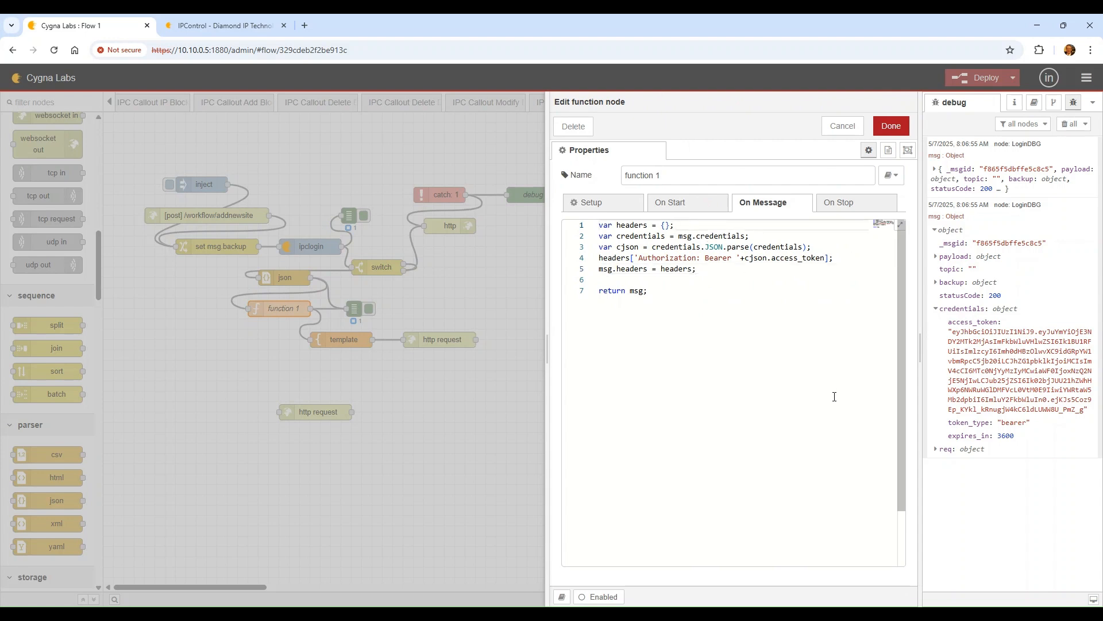
{"action": "key", "text": "Down"}
{"action": "key", "text": "Down"}
{"action": "key", "text": "Right"}
{"action": "key", "text": "Right"}
{"action": "key", "text": "Right"}
{"action": "key", "text": "Right"}
{"action": "key", "text": "Right"}
{"action": "key", "text": "Right"}
{"action": "key", "text": "Right"}
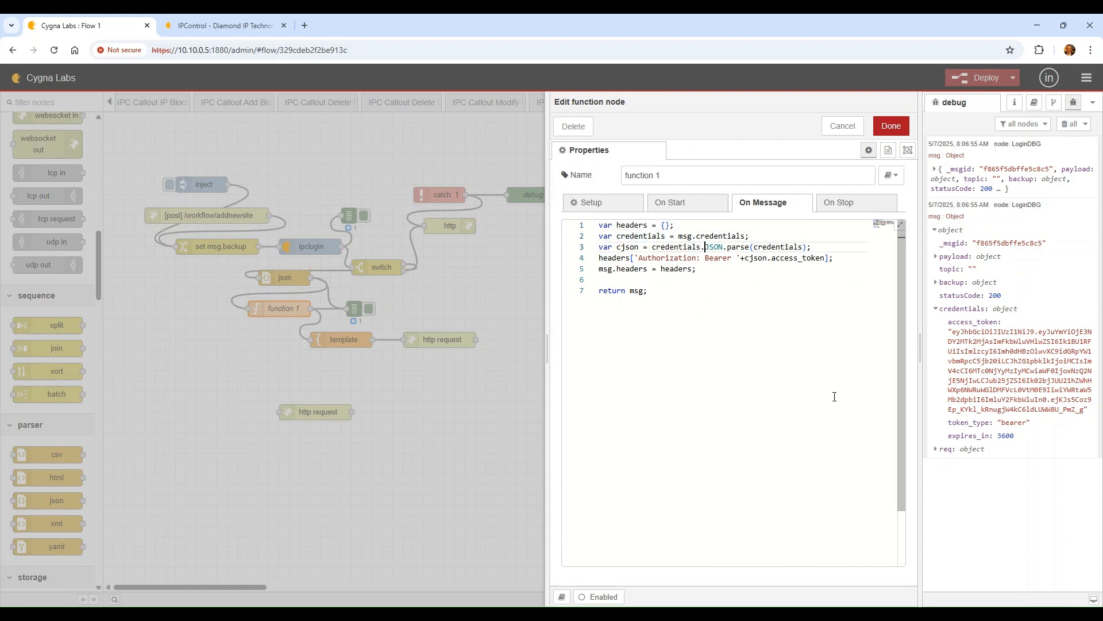
{"action": "key", "text": "shift+Right"}
{"action": "key", "text": "shift+Right"}
{"action": "key", "text": "shift+Right"}
{"action": "key", "text": "shift+Right"}
{"action": "key", "text": "shift+Right"}
{"action": "key", "text": "shift+Right"}
{"action": "key", "text": "shift+Right"}
{"action": "key", "text": "shift+Right"}
{"action": "key", "text": "shift+Right"}
{"action": "key", "text": "shift+Right"}
{"action": "key", "text": "shift+Right"}
{"action": "key", "text": "shift+Right"}
{"action": "key", "text": "shift+Right"}
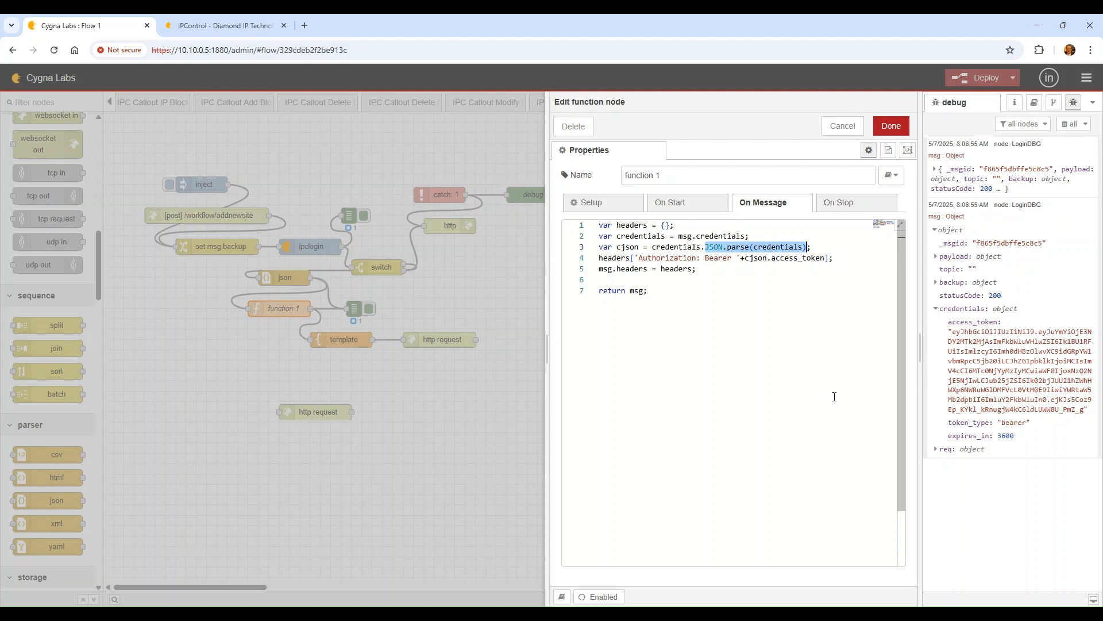
{"action": "key", "text": "BackSpace"}
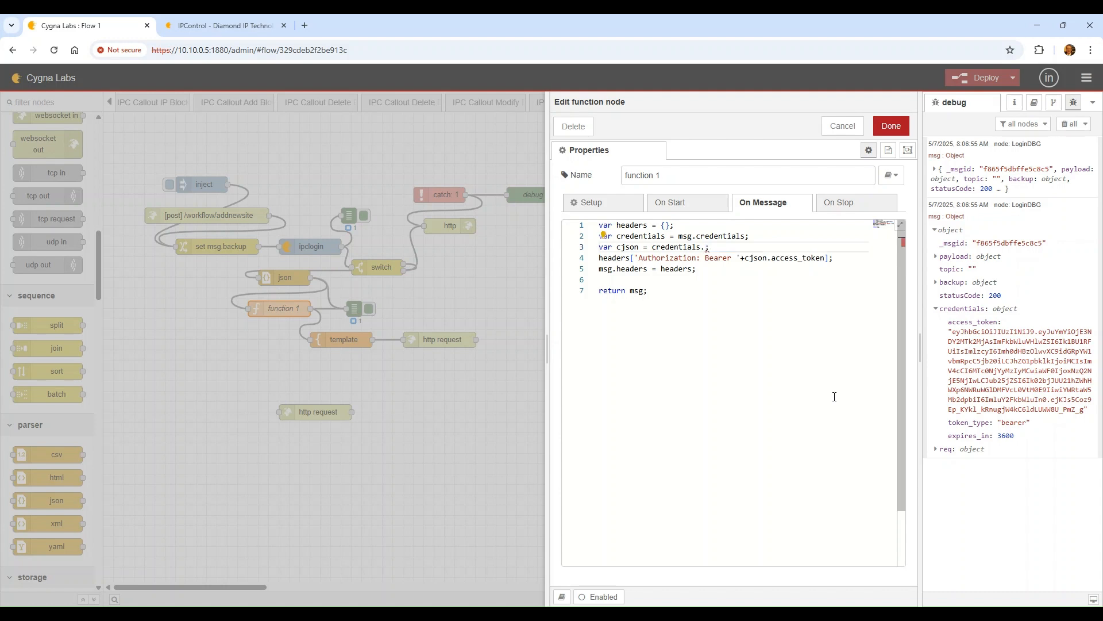
{"action": "key", "text": "Up"}
{"action": "key", "text": "Home"}
{"action": "key", "text": "BackSpace"}
{"action": "key", "text": "BackSpace"}
{"action": "key", "text": "BackSpace"}
{"action": "key", "text": "BackSpace"}
{"action": "key", "text": "BackSpace"}
{"action": "key", "text": "BackSpace"}
{"action": "key", "text": "BackSpace"}
{"action": "key", "text": "BackSpace"}
{"action": "key", "text": "BackSpace"}
{"action": "key", "text": "BackSpace"}
{"action": "key", "text": "BackSpace"}
{"action": "key", "text": "BackSpace"}
{"action": "key", "text": "BackSpace"}
{"action": "key", "text": "BackSpace"}
{"action": "key", "text": "BackSpace"}
{"action": "key", "text": "BackSpace"}
{"action": "key", "text": "BackSpace"}
{"action": "key", "text": "BackSpace"}
{"action": "key", "text": "BackSpace"}
{"action": "key", "text": "BackSpace"}
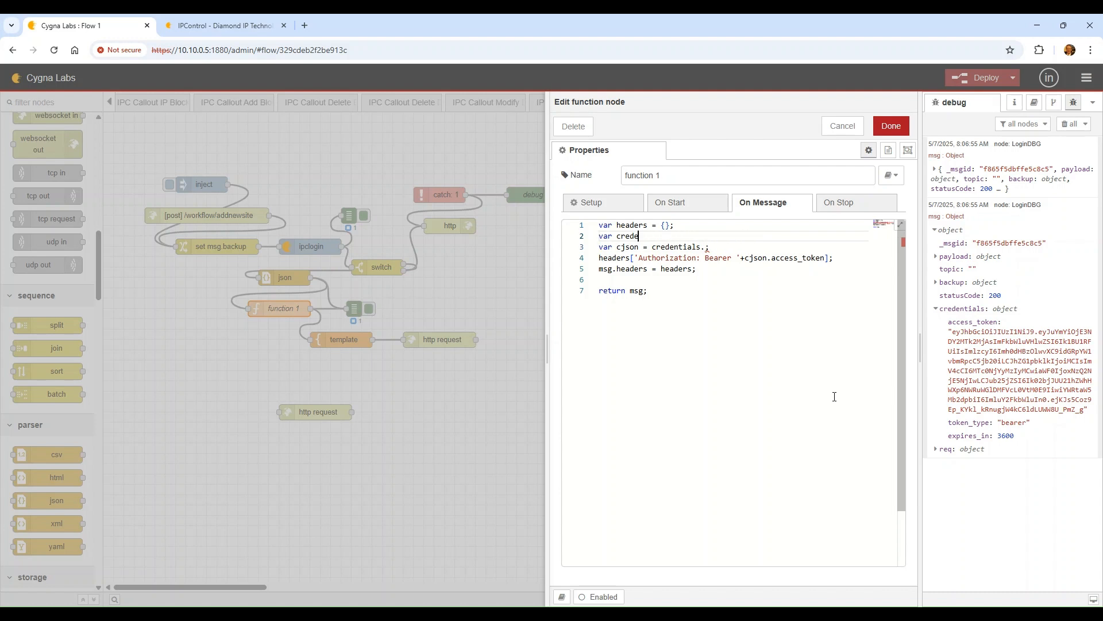
{"action": "key", "text": "BackSpace"}
{"action": "key", "text": "BackSpace"}
{"action": "type", "text": "acc"}
{"action": "type", "text": "msg."}
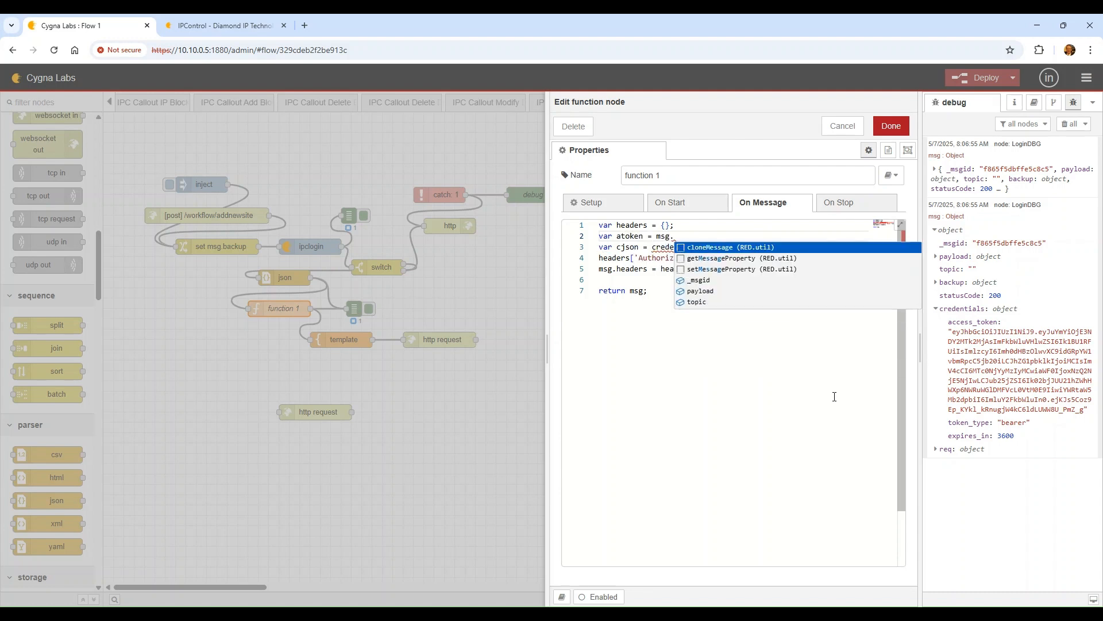
{"action": "type", "text": "creden"}
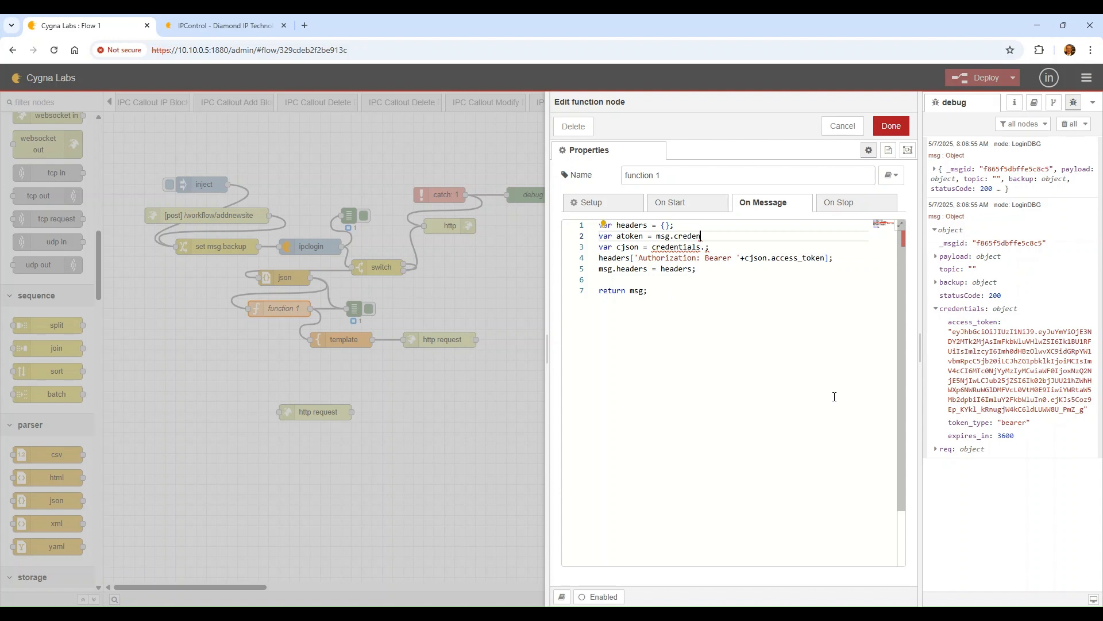
{"action": "type", "text": "tials.access_token;"}
Delete the cjson line and build the Bearer header from atoken instead
{"action": "key", "text": "Down"}
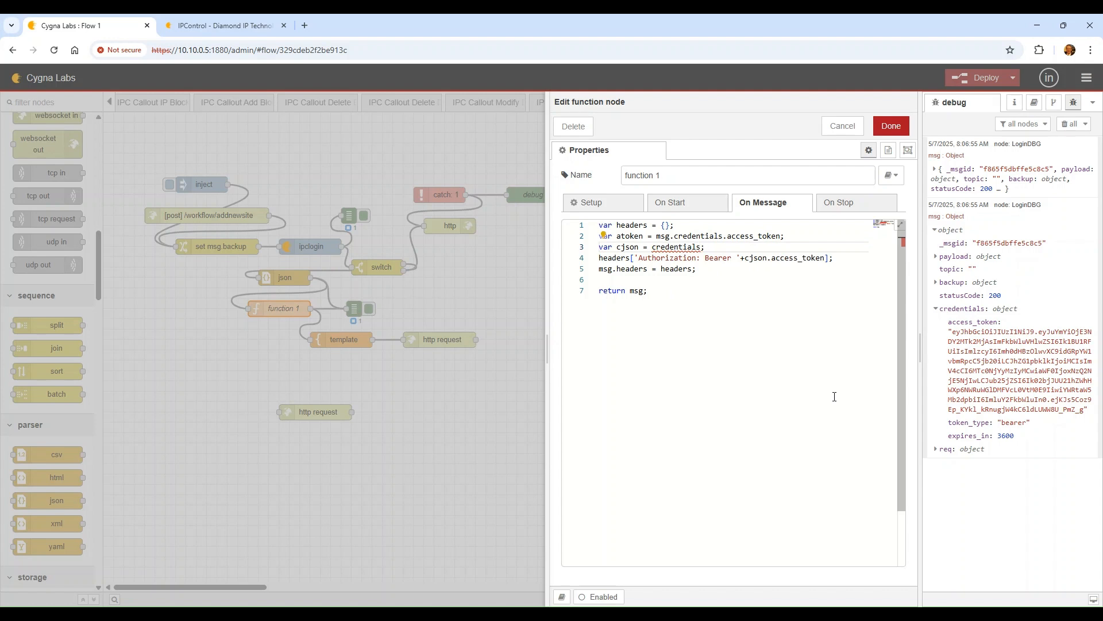
{"action": "key", "text": "shift+Home"}
{"action": "key", "text": "BackSpace"}
{"action": "key", "text": "Down"}
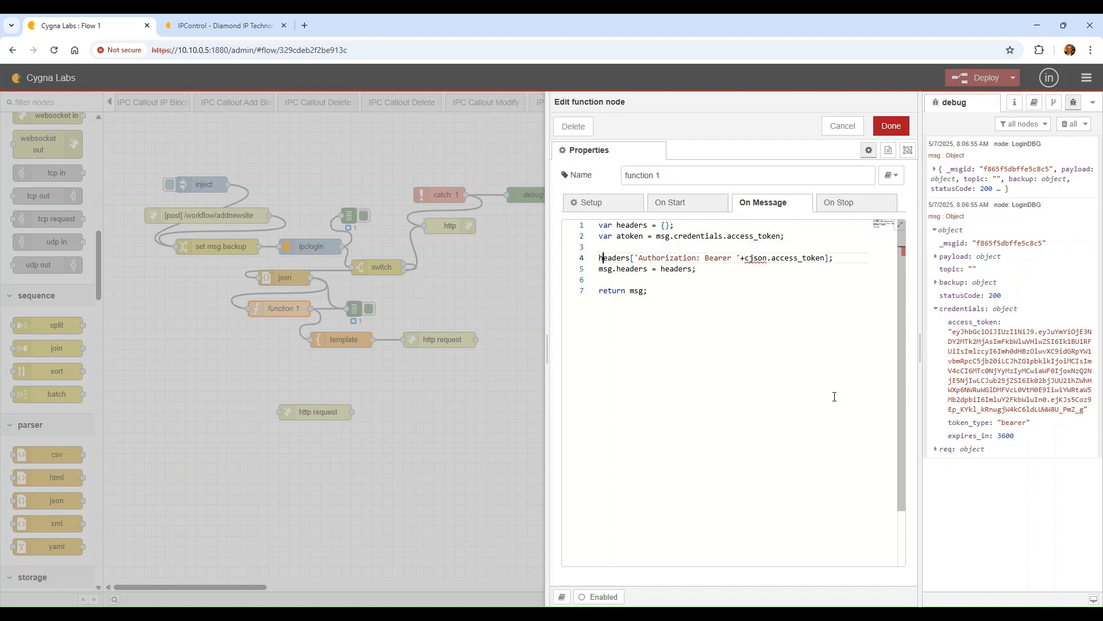
{"action": "key", "text": "ctrl+Right"}
{"action": "key", "text": "ctrl+Right"}
{"action": "key", "text": "ctrl+Right"}
{"action": "key", "text": "ctrl+Right"}
{"action": "key", "text": "shift+Right"}
{"action": "key", "text": "shift+Right"}
{"action": "key", "text": "shift+Right"}
{"action": "key", "text": "shift+Right"}
{"action": "key", "text": "shift+Right"}
{"action": "key", "text": "shift+Right"}
{"action": "key", "text": "shift+Right"}
{"action": "key", "text": "shift+Right"}
{"action": "key", "text": "shift+Right"}
{"action": "key", "text": "shift+Right"}
{"action": "key", "text": "shift+Right"}
{"action": "key", "text": "shift+Right"}
{"action": "key", "text": "shift+Right"}
{"action": "key", "text": "shift+Right"}
{"action": "key", "text": "shift+Right"}
{"action": "key", "text": "shift+Right"}
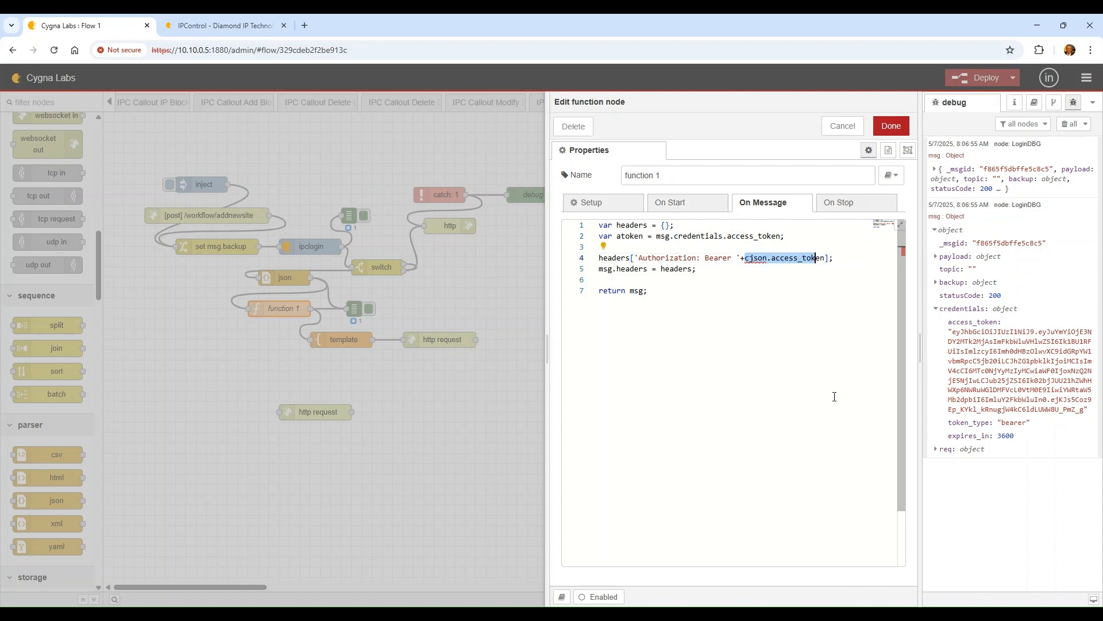
{"action": "type", "text": "a"}
{"action": "key", "text": "Escape"}
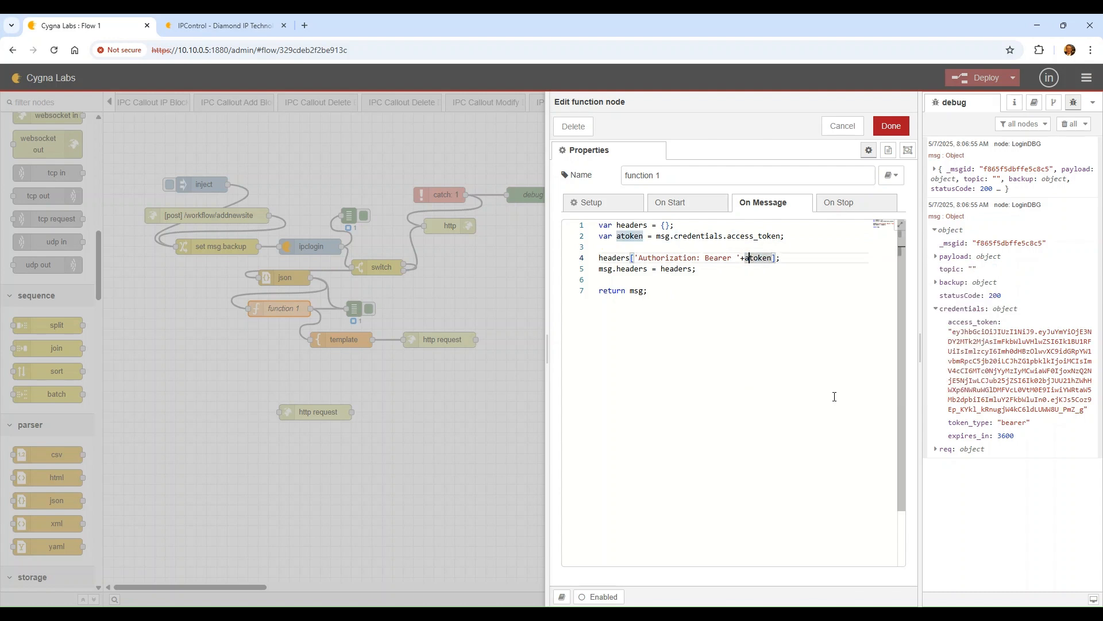
{"action": "key", "text": "Down"}
{"action": "key", "text": "Down"}
{"action": "key", "text": "Left"}
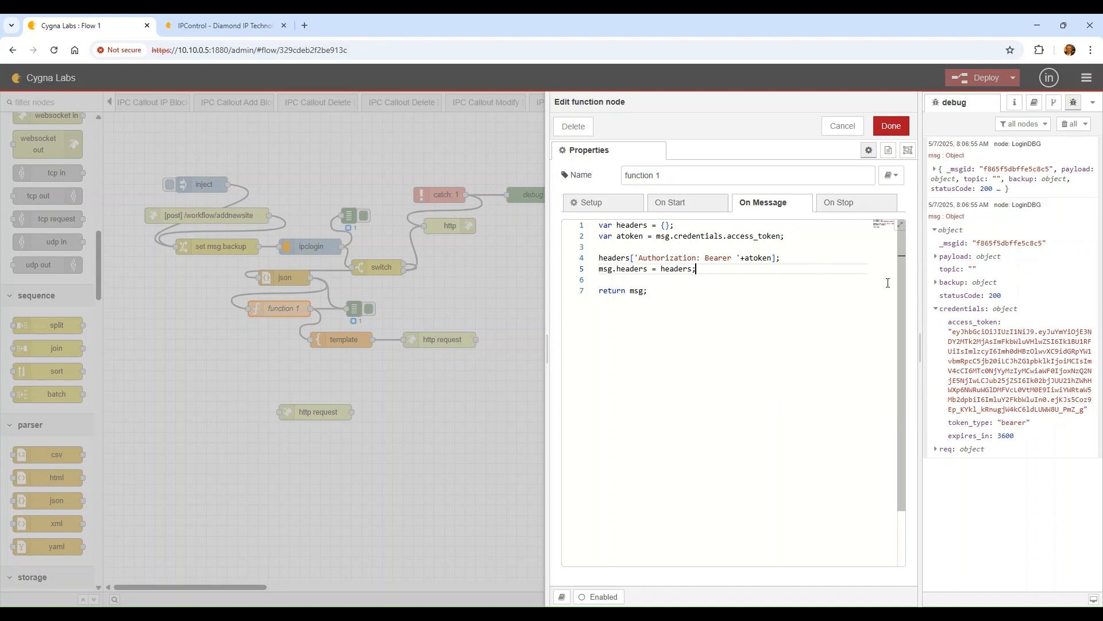
Save function 1, deploy, clear the debug messages and run the flow
{"action": "left_click", "coordinate": [890, 128]}
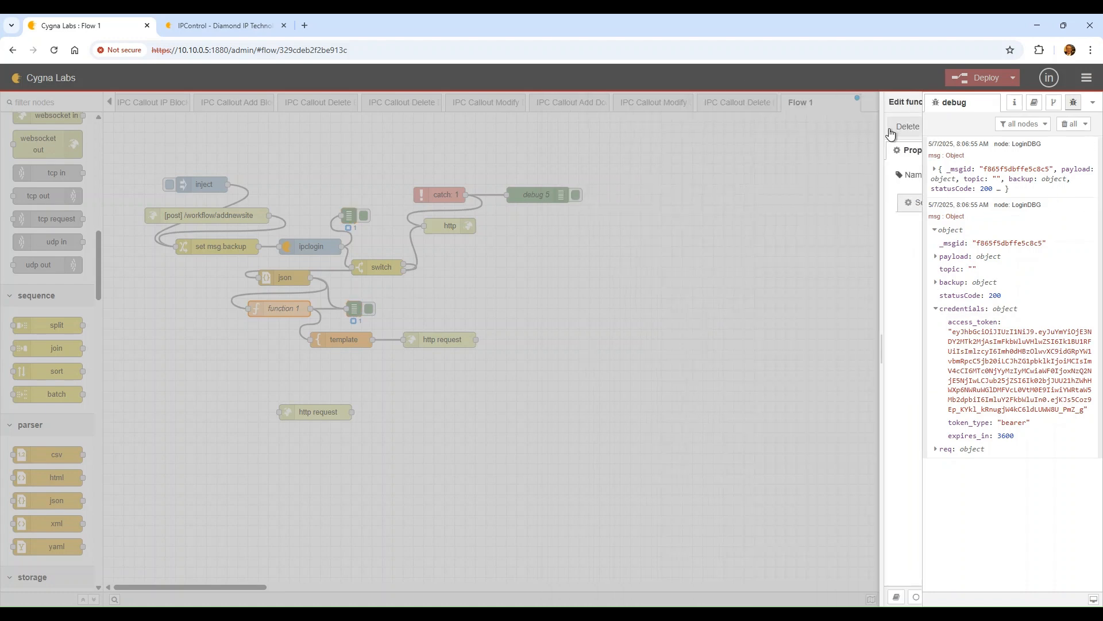
{"action": "left_click", "coordinate": [984, 77]}
{"action": "left_click", "coordinate": [1068, 123]}
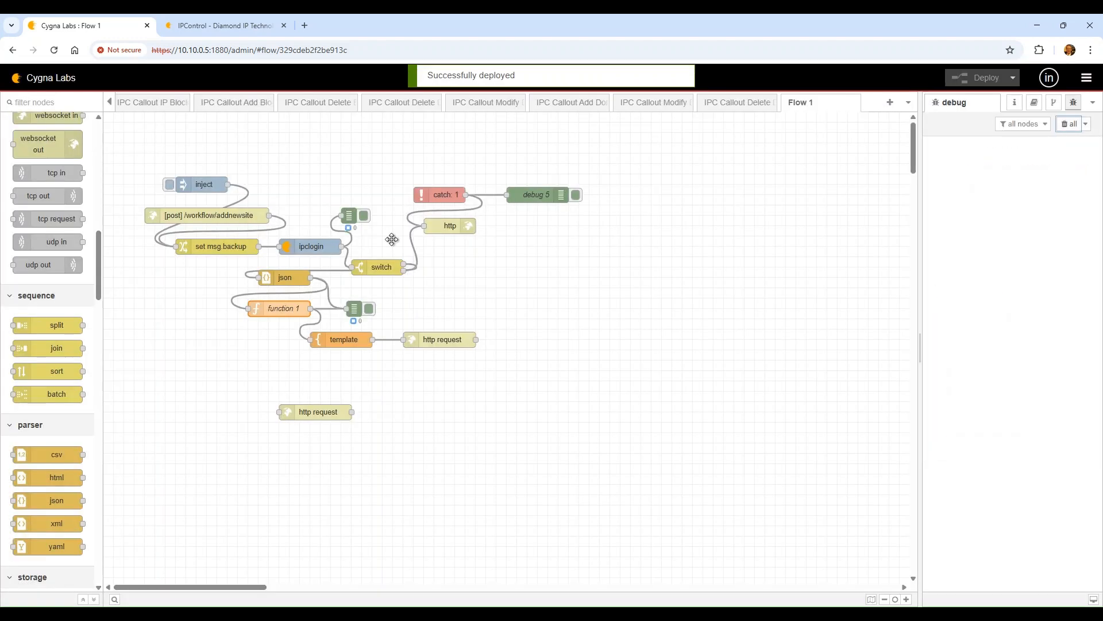
{"action": "left_click", "coordinate": [170, 183]}
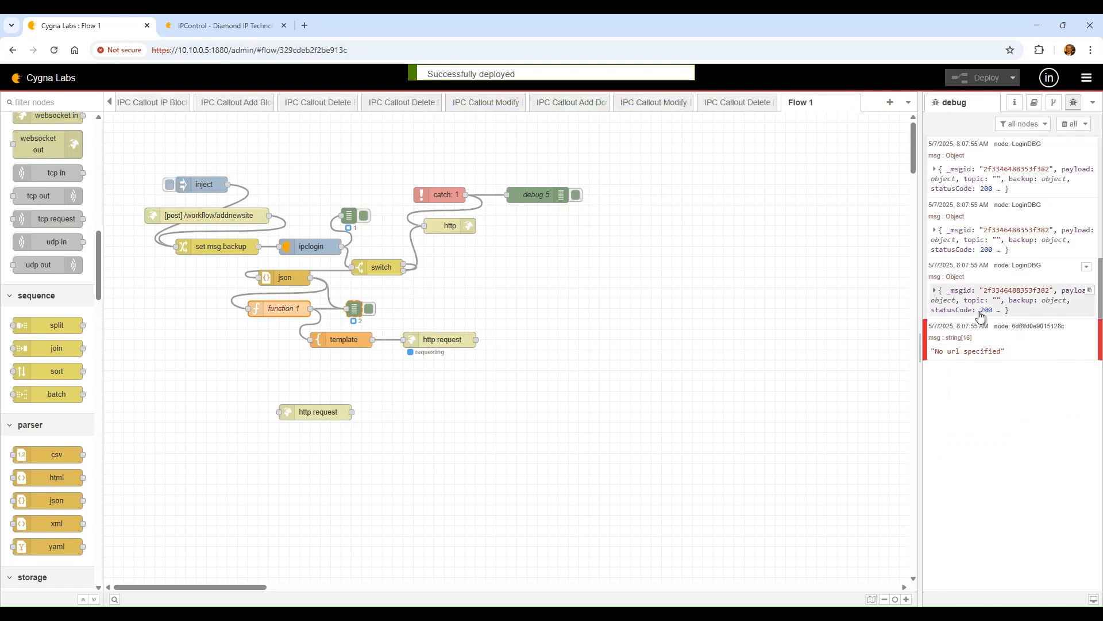
Inspect both LoginDBG payloads, then select the wire from function 1 to debug
{"action": "left_click", "coordinate": [981, 316]}
{"action": "left_click", "coordinate": [957, 316]}
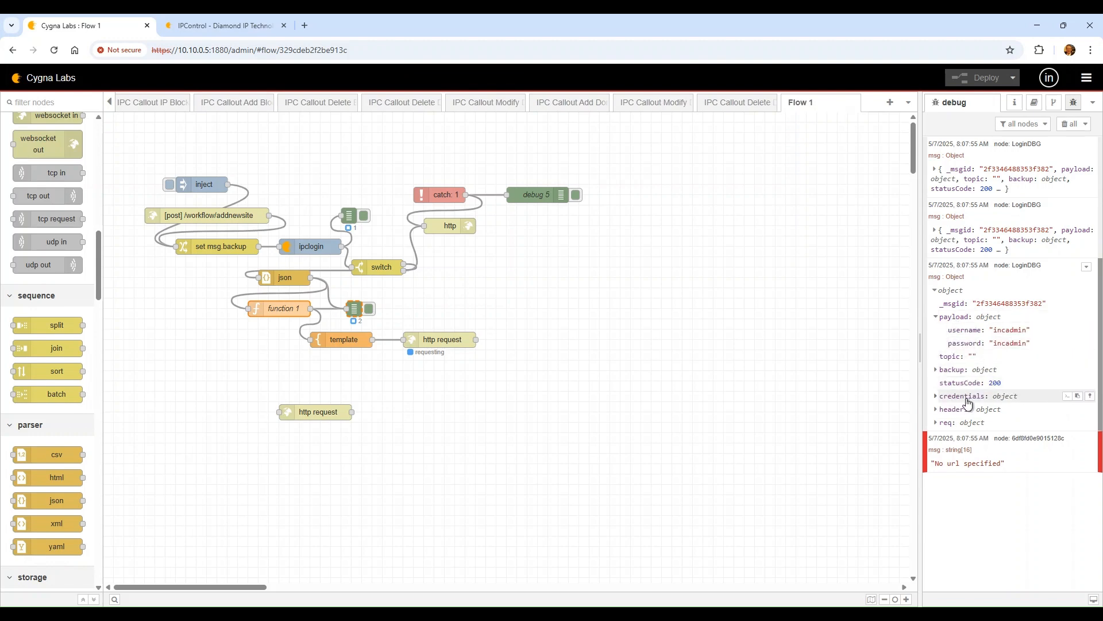
{"action": "left_click", "coordinate": [963, 247]}
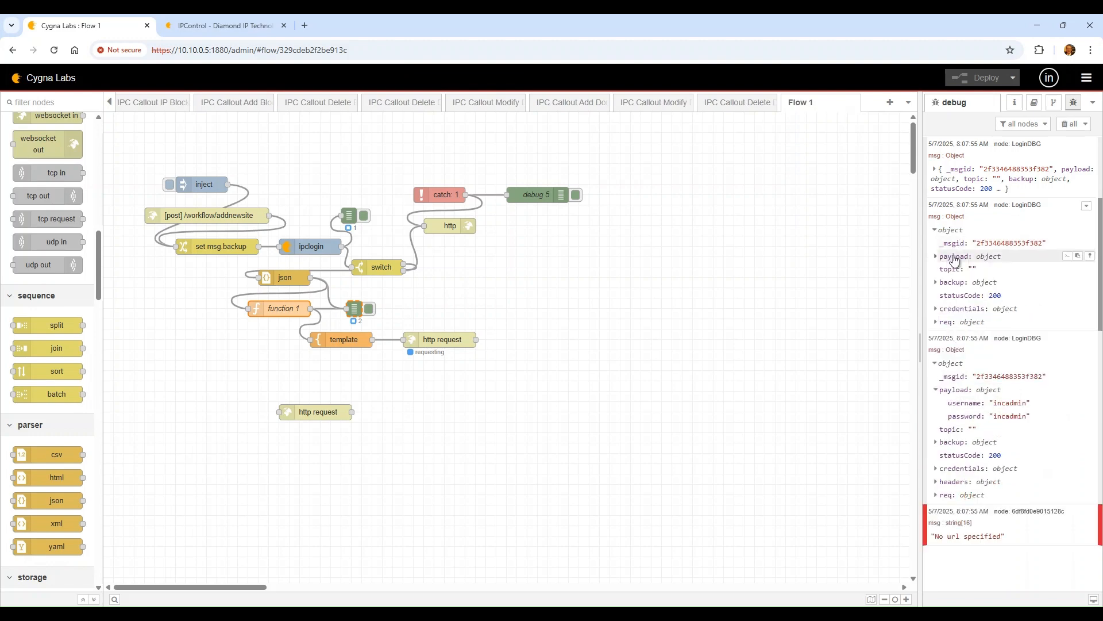
{"action": "left_click", "coordinate": [954, 259]}
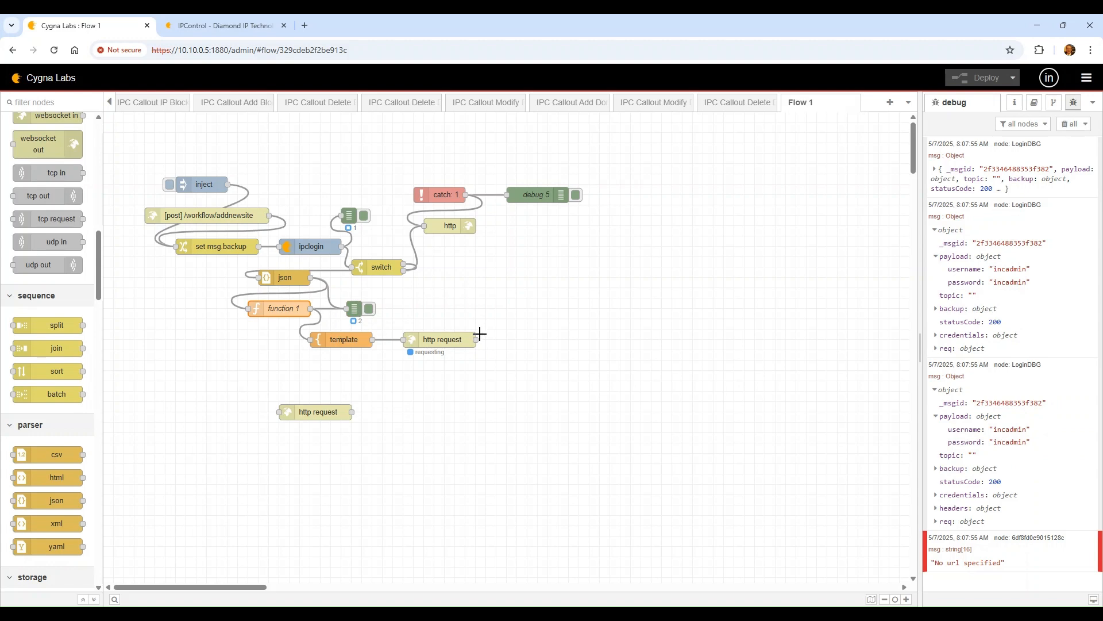
{"action": "left_click", "coordinate": [441, 340]}
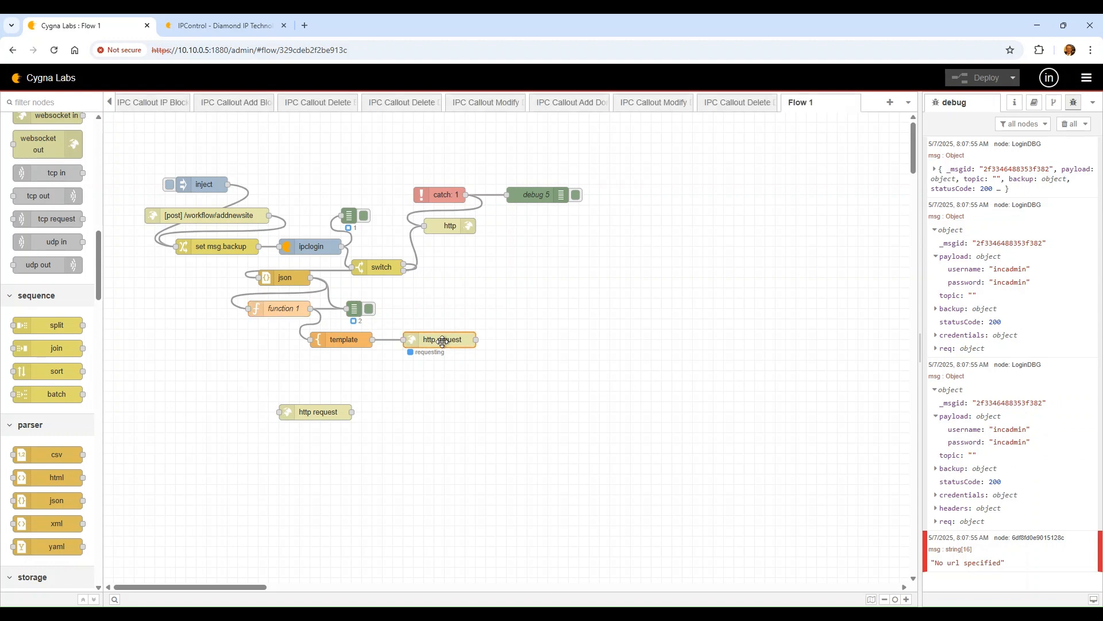
{"action": "left_click", "coordinate": [330, 309]}
Feed the debug node from template above the http request node, redeploy and run the flow
{"action": "key", "text": "Delete"}
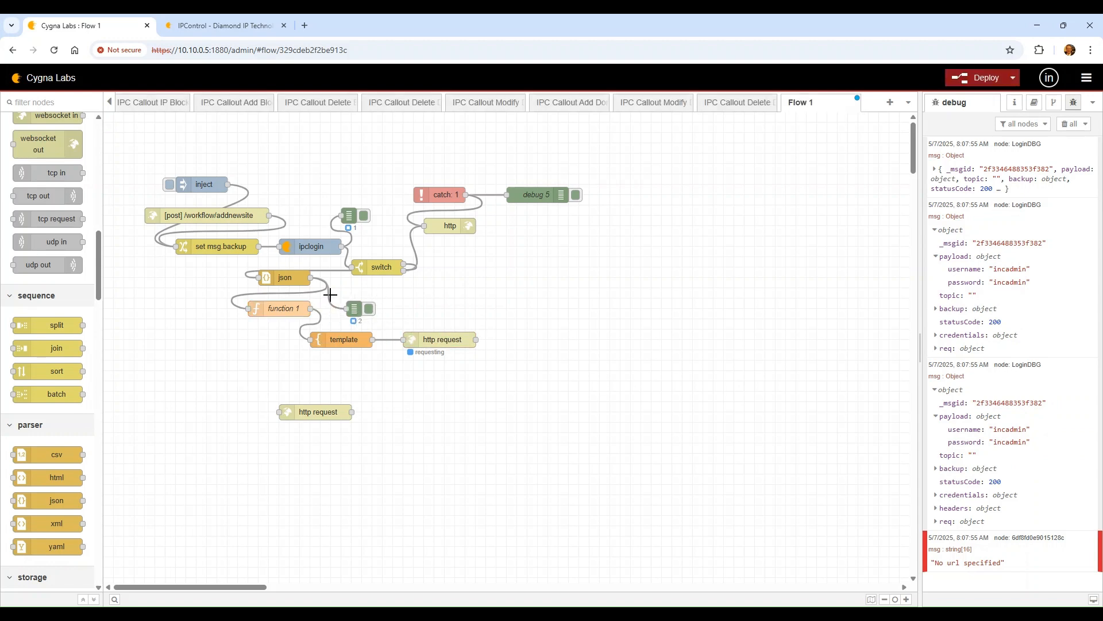
{"action": "left_click_drag", "start_coordinate": [355, 314], "coordinate": [404, 309]}
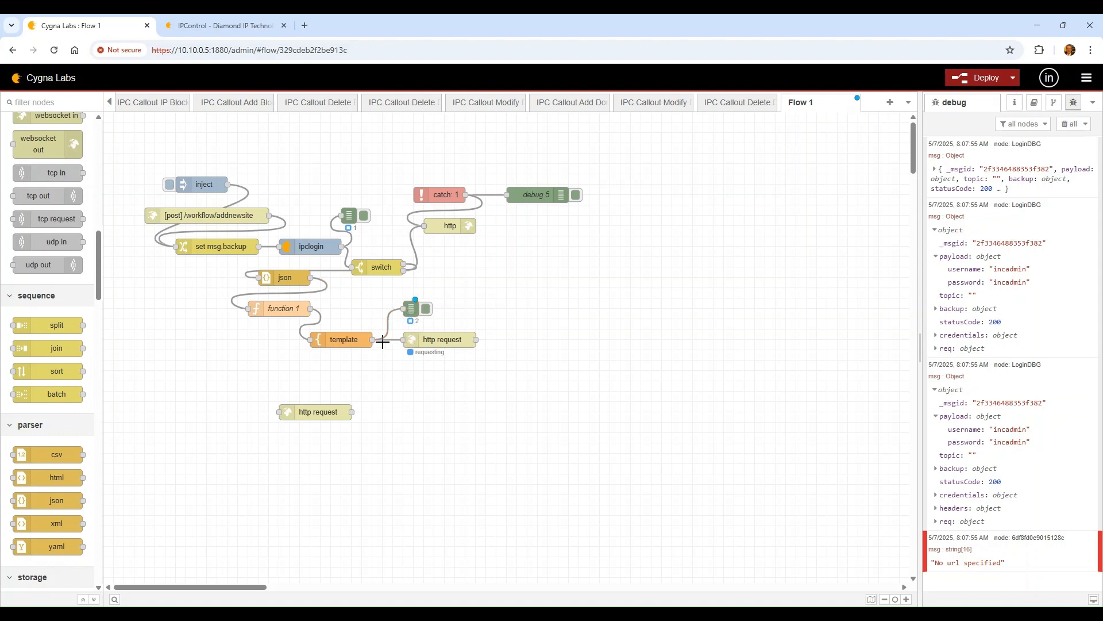
{"action": "left_click", "coordinate": [997, 79]}
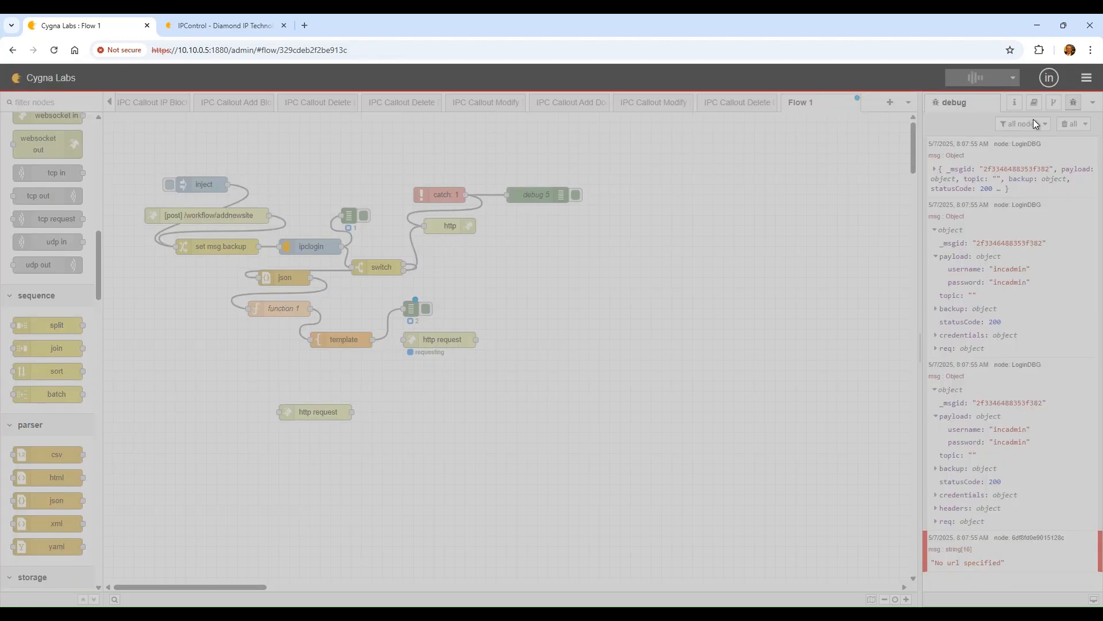
{"action": "left_click", "coordinate": [1072, 123]}
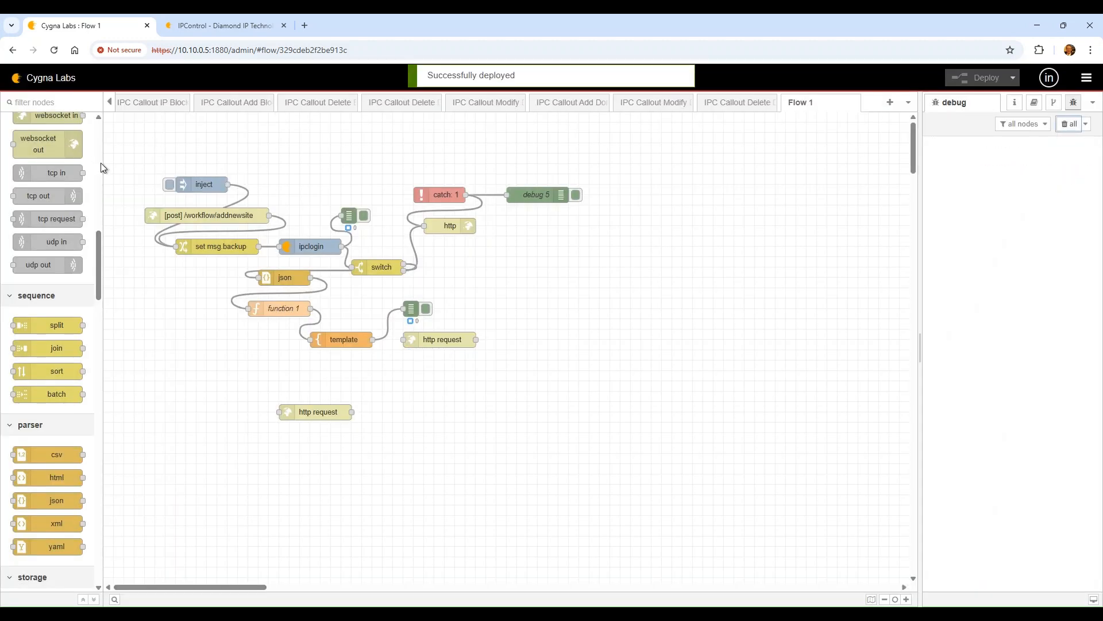
{"action": "left_click", "coordinate": [170, 185]}
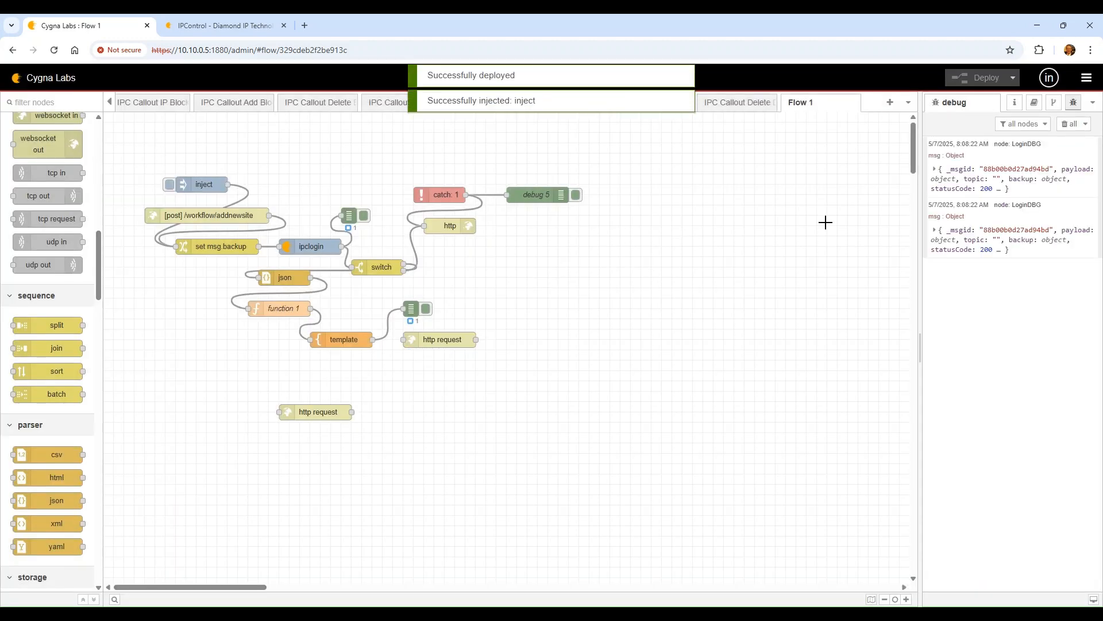
Expand the LoginDBG payload to view inpContainer's container fields
{"action": "left_click", "coordinate": [1010, 240]}
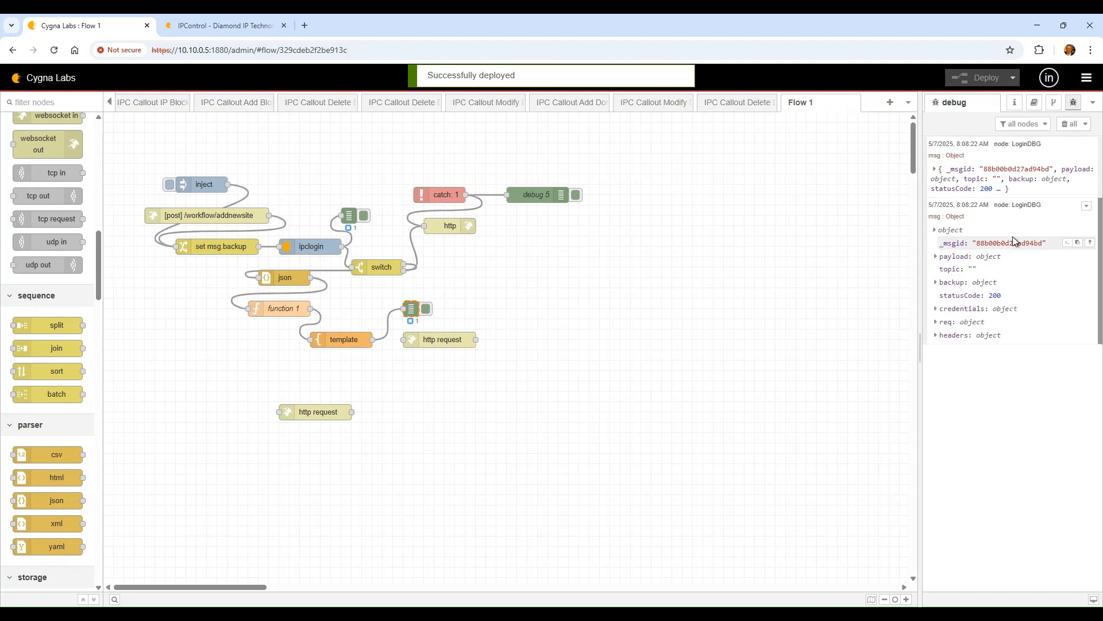
{"action": "left_click", "coordinate": [988, 258]}
{"action": "left_click", "coordinate": [975, 270]}
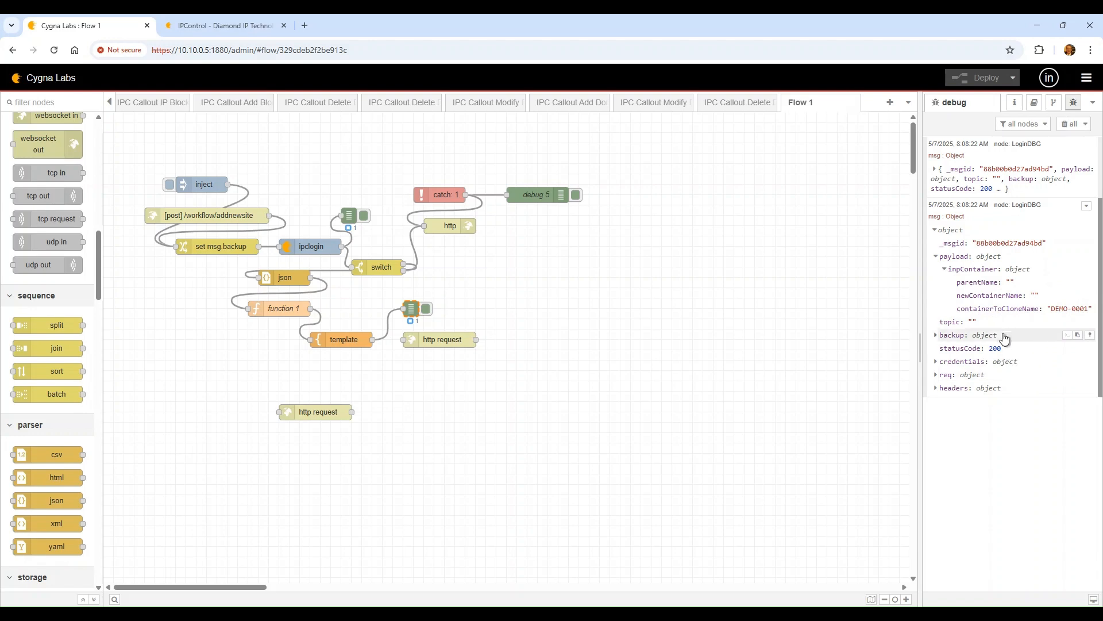
Add "parentName": "DEMO" to the inject node's JSON payload and start a "newcontainerName" key
{"action": "double_click", "coordinate": [205, 183]}
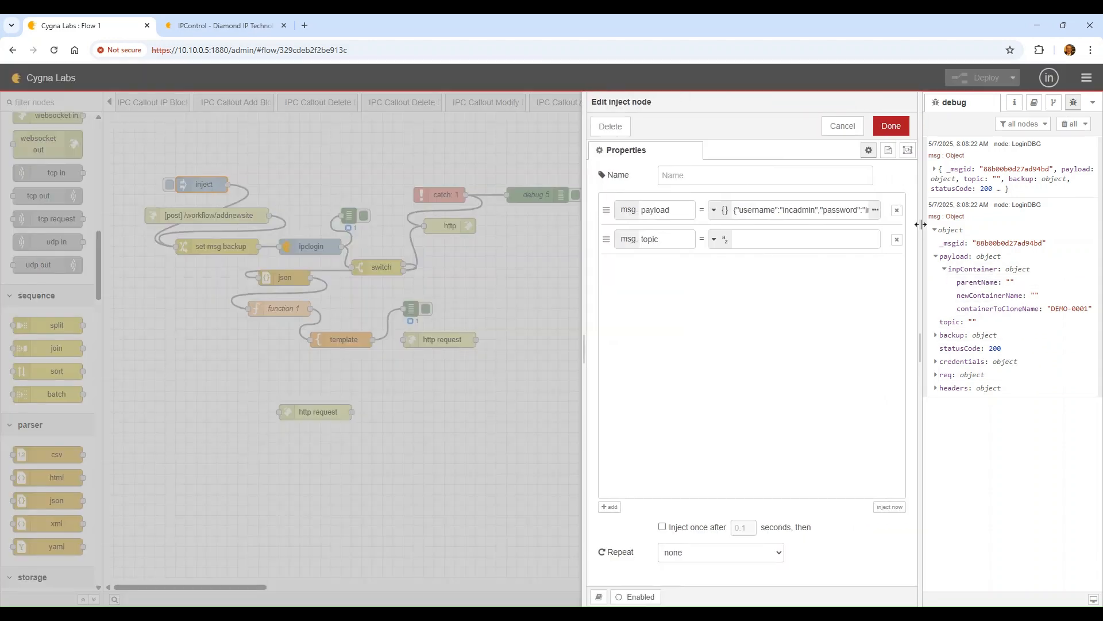
{"action": "left_click", "coordinate": [874, 210]}
{"action": "left_click", "coordinate": [871, 208]}
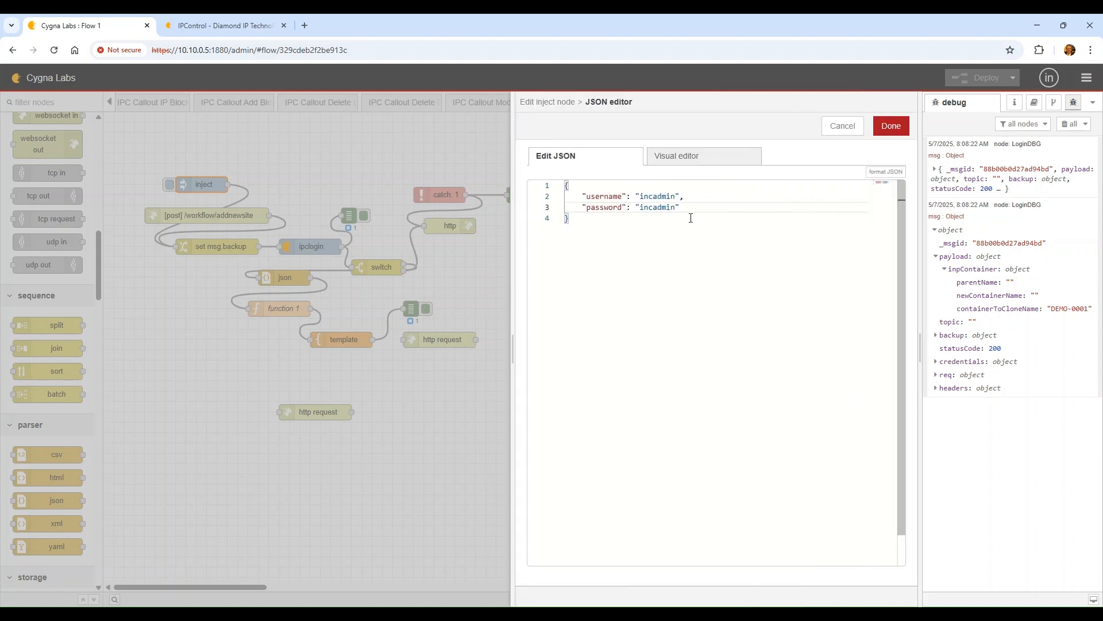
{"action": "type", "text": ","}
{"action": "key", "text": "Return"}
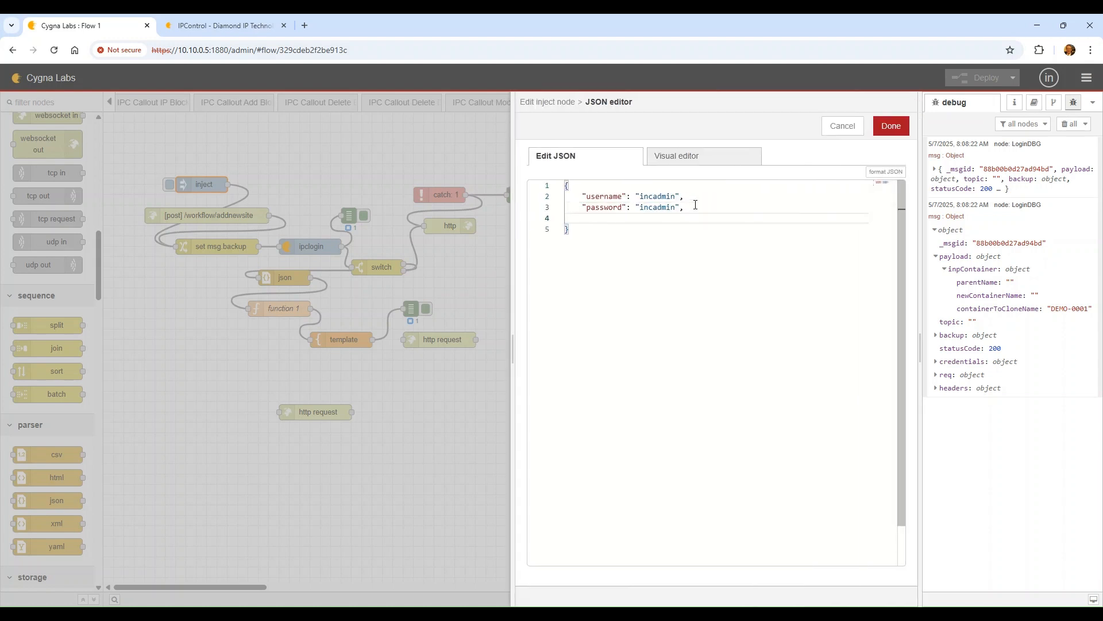
{"action": "type", "text": ":parentN"}
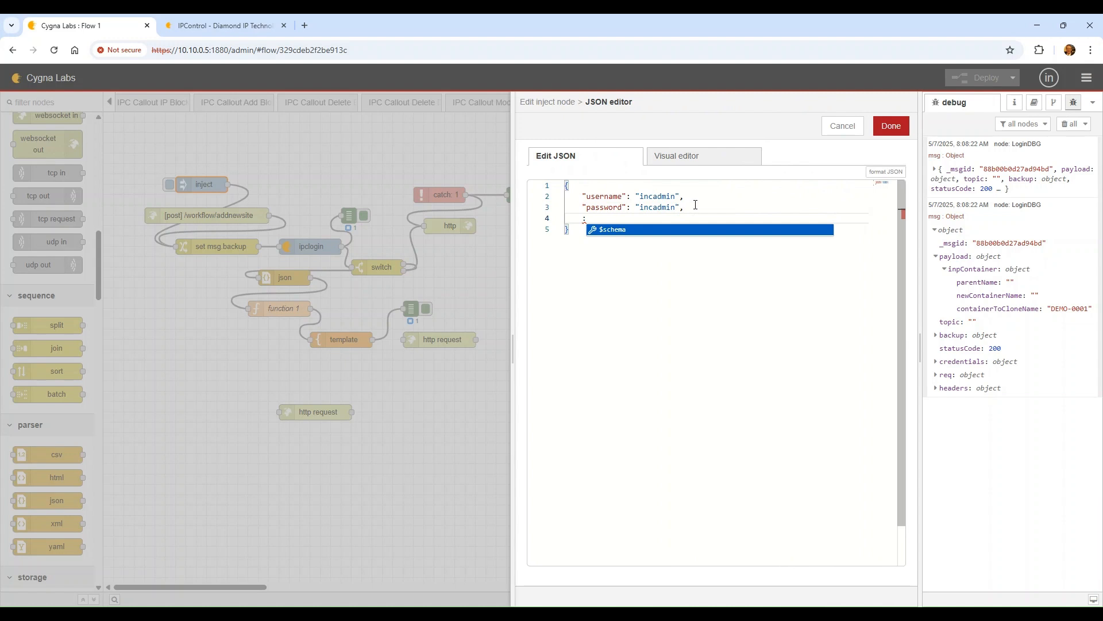
{"action": "key", "text": "BackSpace"}
{"action": "key", "text": "BackSpace"}
{"action": "key", "text": "BackSpace"}
{"action": "key", "text": "BackSpace"}
{"action": "key", "text": "BackSpace"}
{"action": "key", "text": "BackSpace"}
{"action": "key", "text": "BackSpace"}
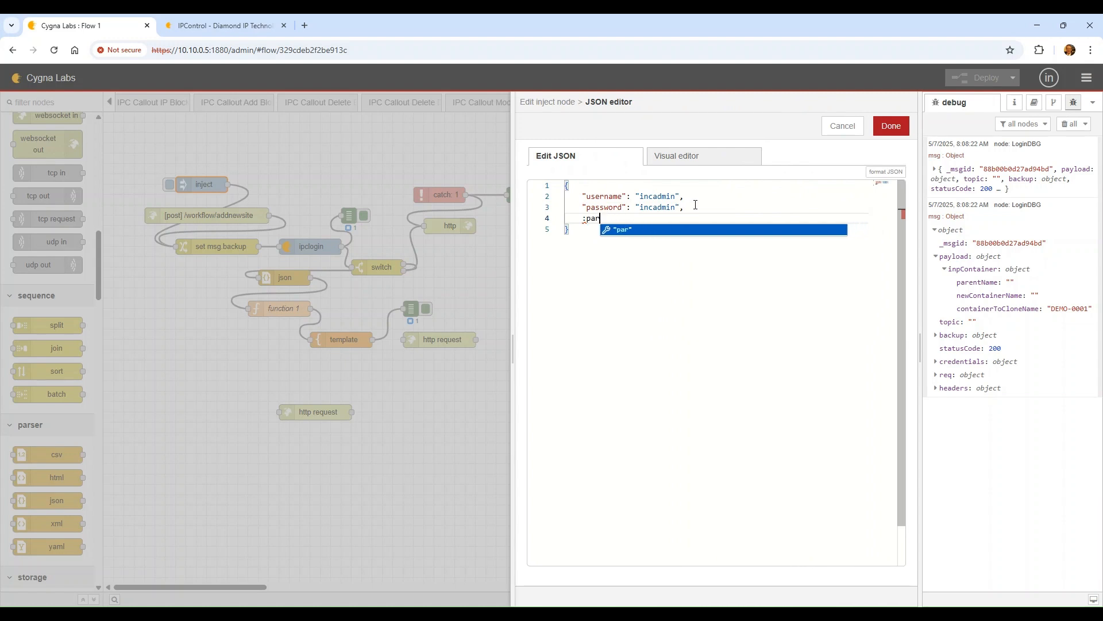
{"action": "type", "text": "\"Pare"}
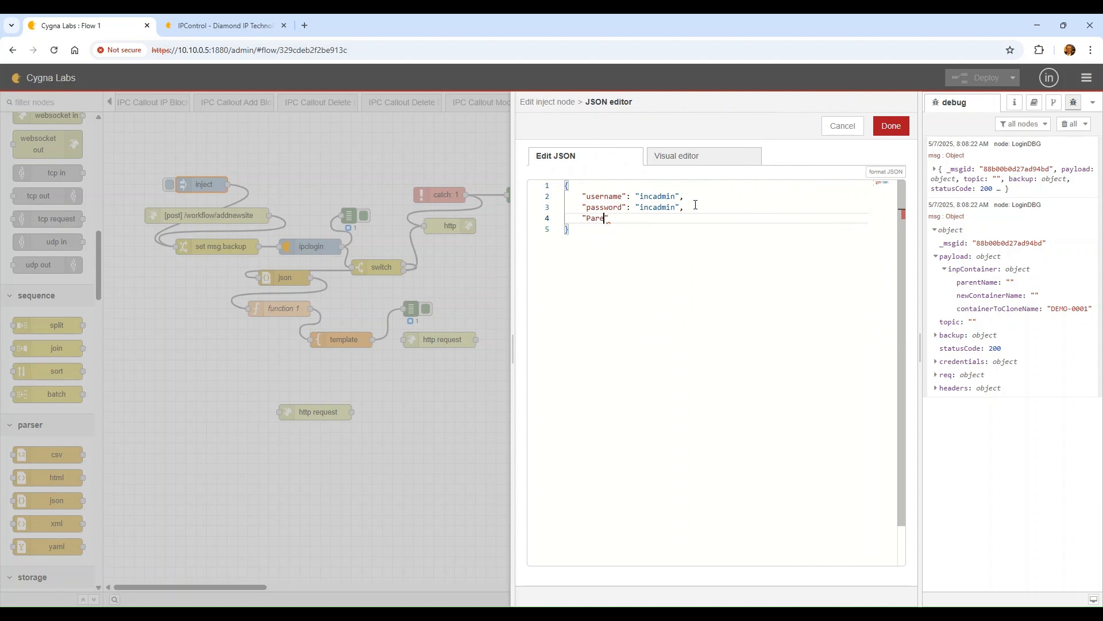
{"action": "type", "text": "nt"}
{"action": "type", "text": ","}
{"action": "key", "text": "Return"}
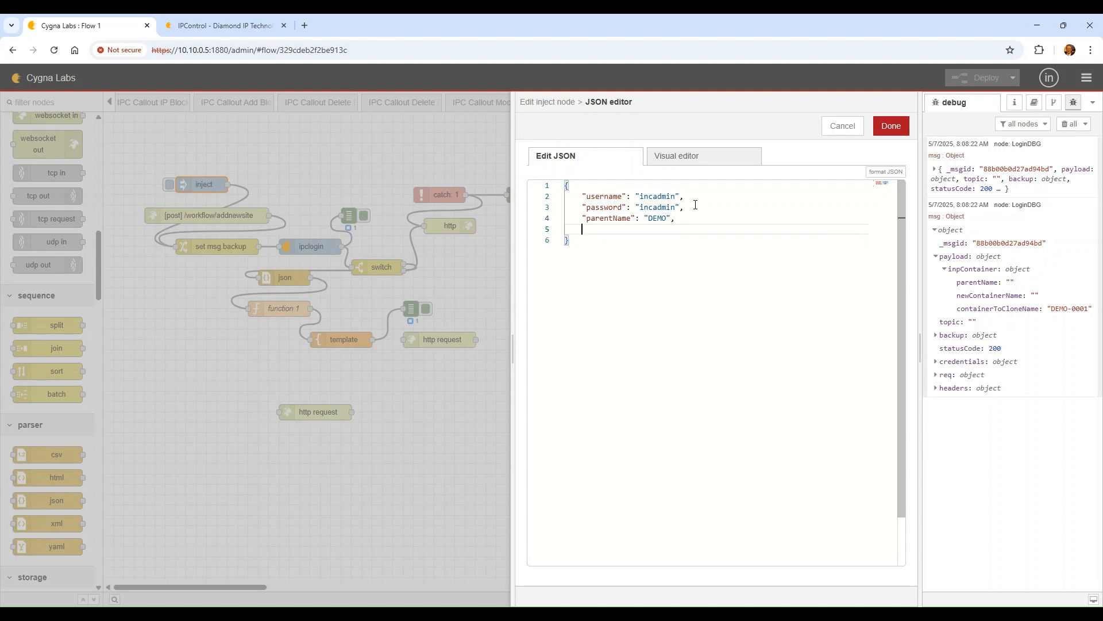
{"action": "type", "text": "\"newcontainerName\": \"DEMO-FIRST-CAA"}
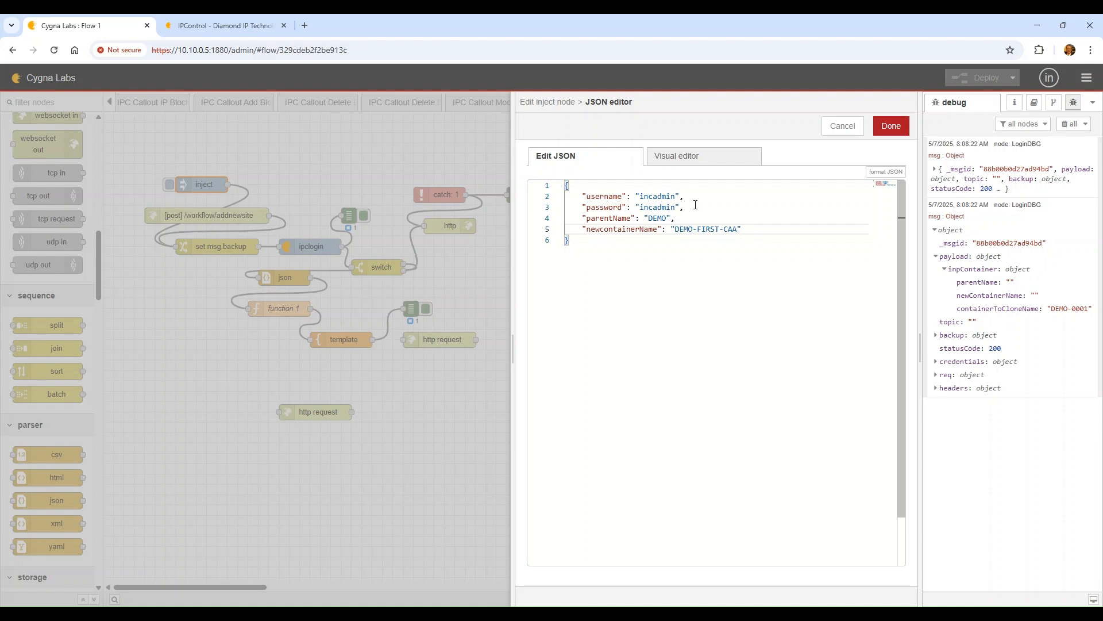
Close the inject node's JSON payload, set its topic to addNewSite, and deploy
{"action": "key", "text": "Down"}
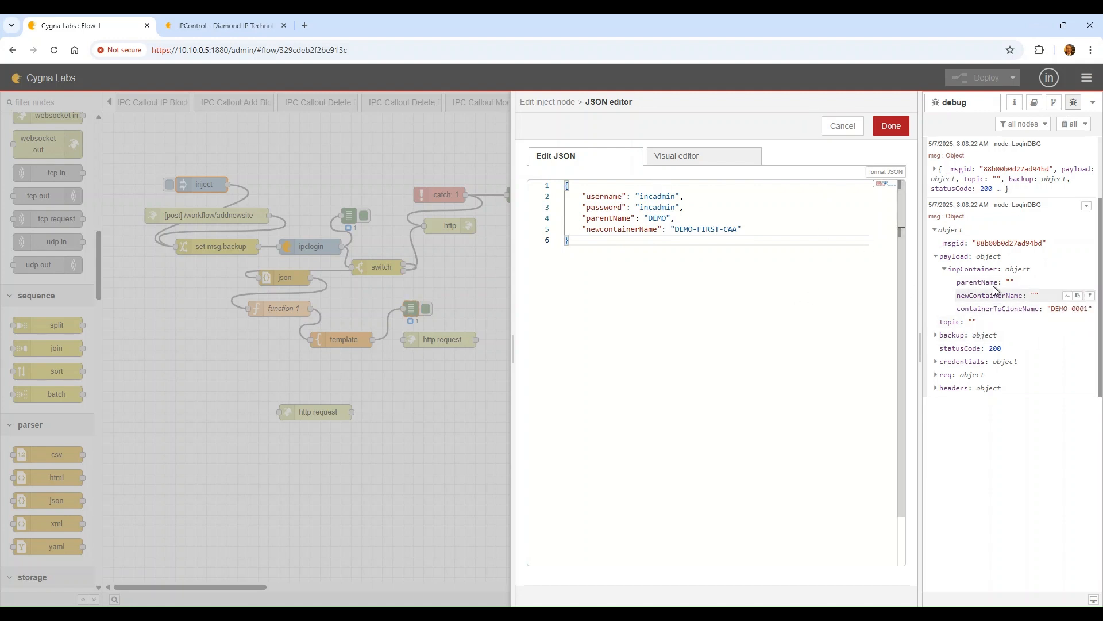
{"action": "left_click", "coordinate": [892, 126]}
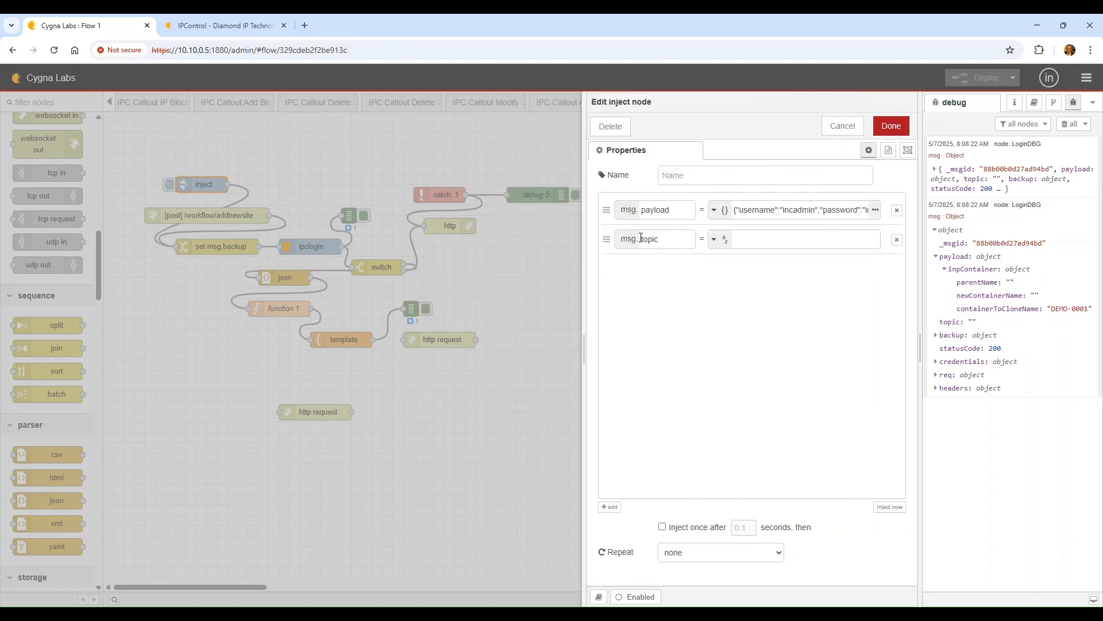
{"action": "left_click", "coordinate": [798, 236]}
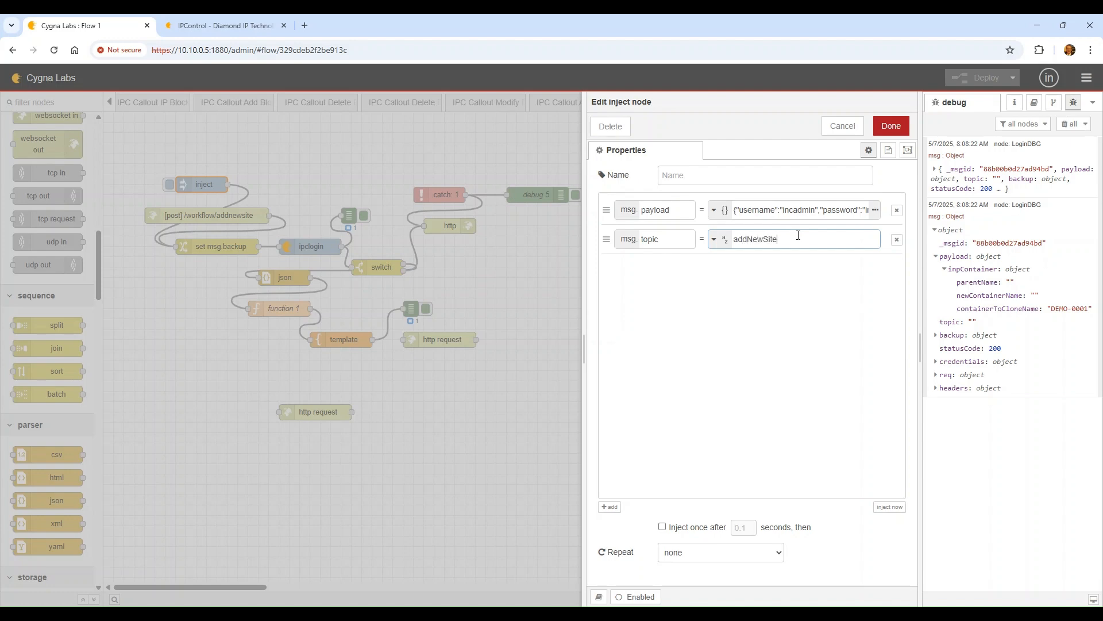
{"action": "left_click", "coordinate": [891, 126]}
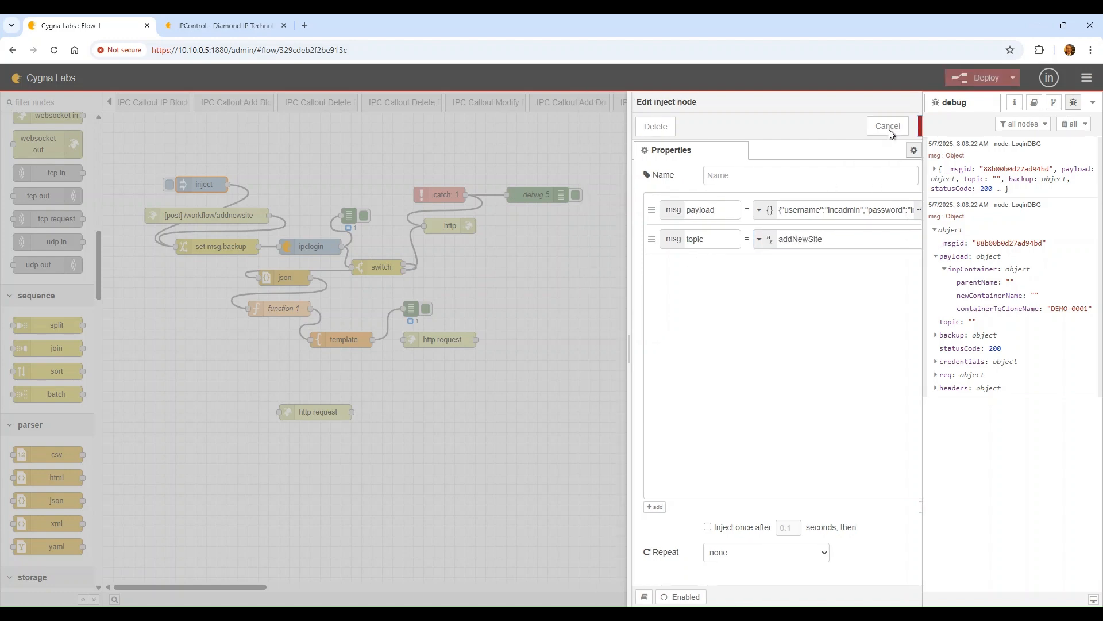
{"action": "left_click", "coordinate": [975, 77]}
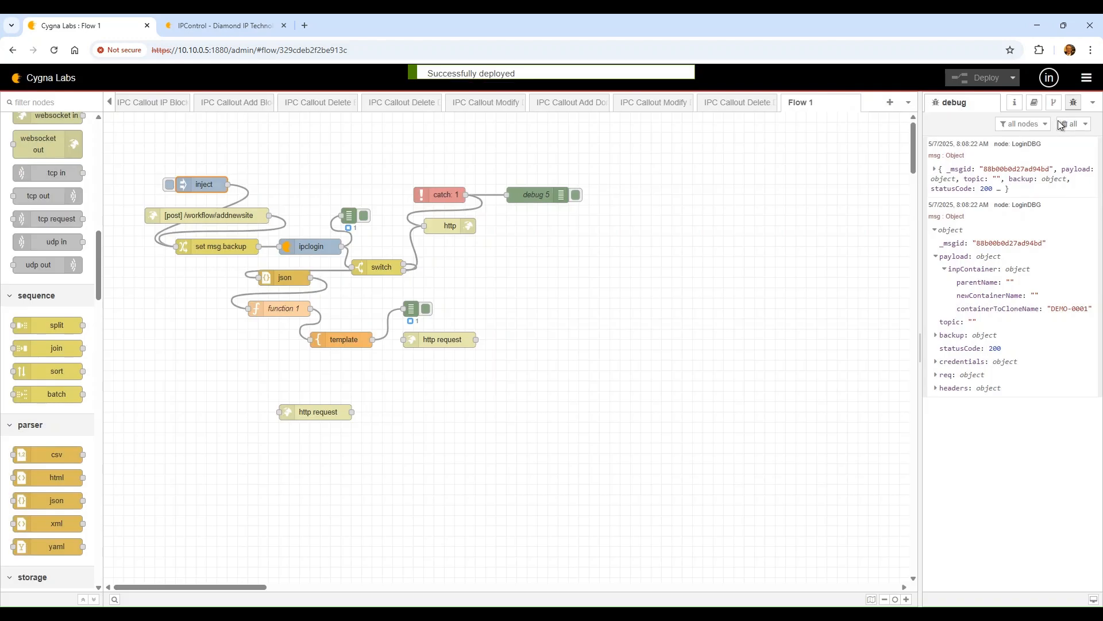
Clear the debug pane, fire the inject node, and expand payload.inpContainer in the debug messages
{"action": "left_click", "coordinate": [1069, 123]}
{"action": "left_click", "coordinate": [167, 187]}
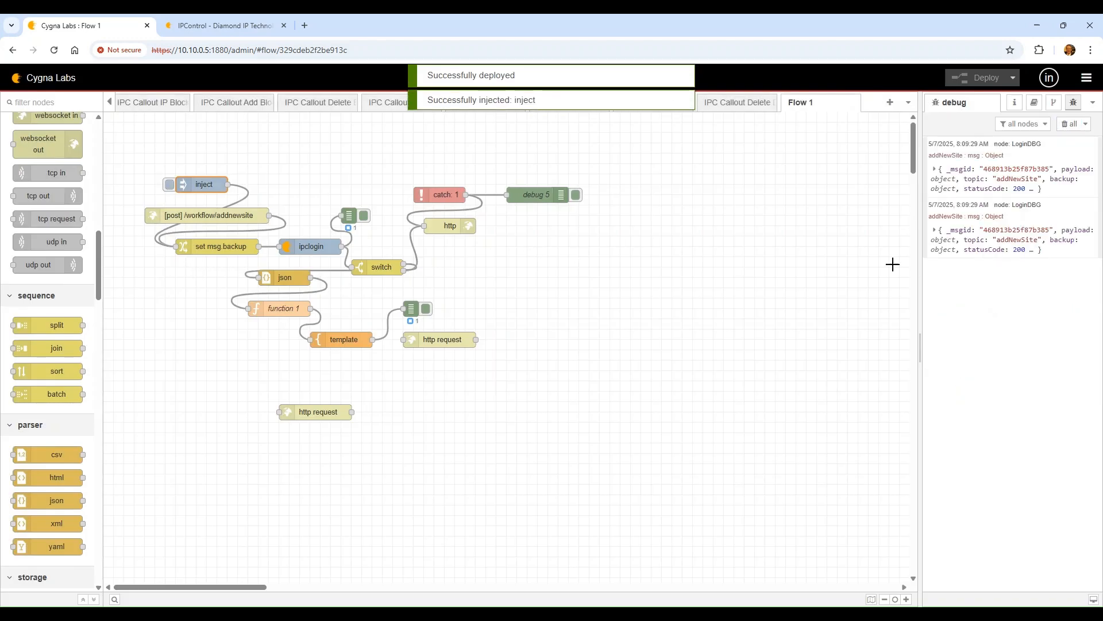
{"action": "left_click", "coordinate": [968, 249]}
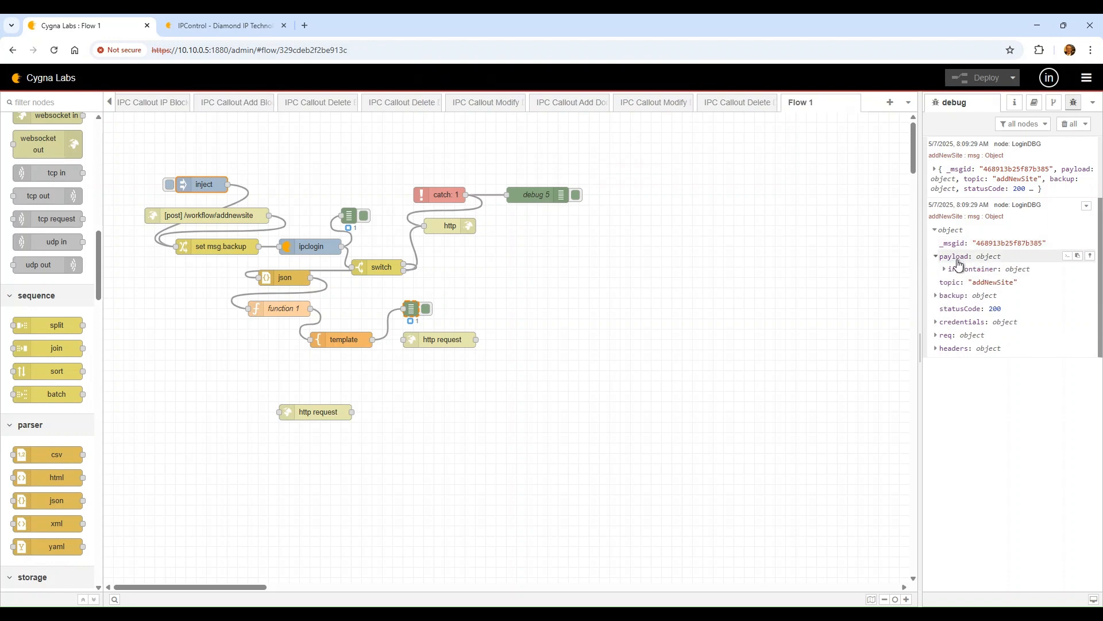
{"action": "left_click", "coordinate": [956, 256]}
{"action": "left_click", "coordinate": [947, 269]}
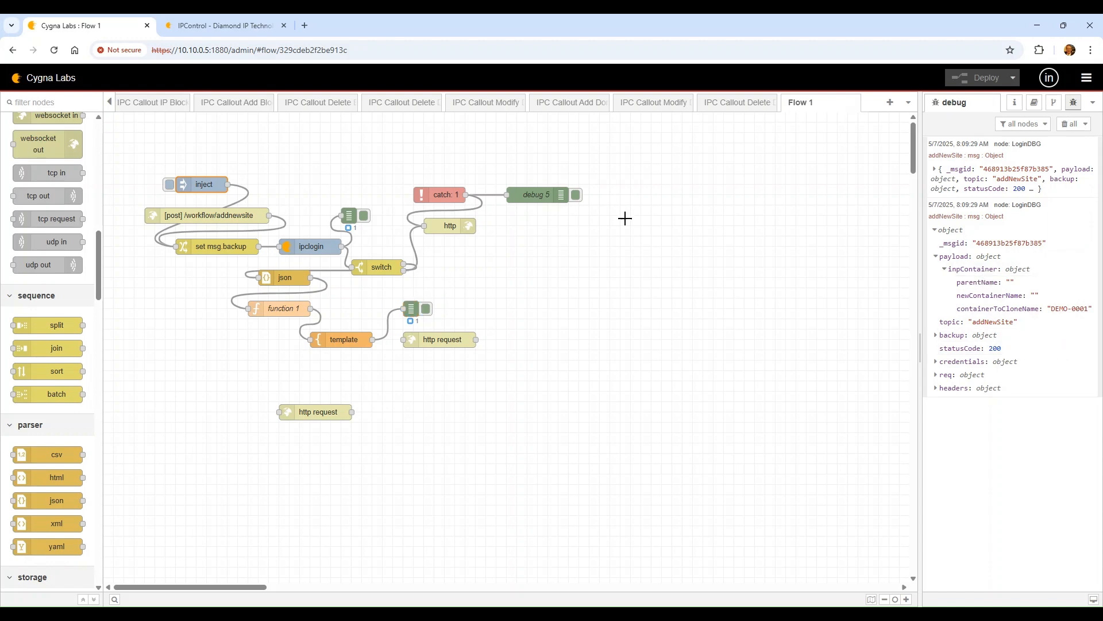
{"action": "left_click", "coordinate": [967, 178]}
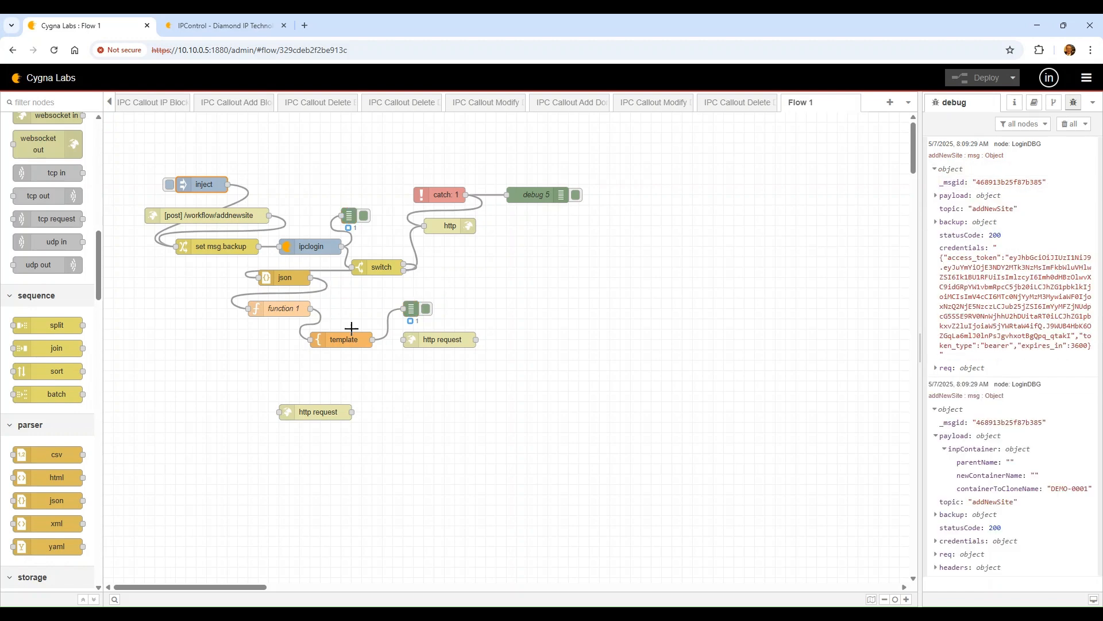
Change the template placeholders to {{payload.parentName}} and {{payload.newName}}
{"action": "double_click", "coordinate": [282, 308]}
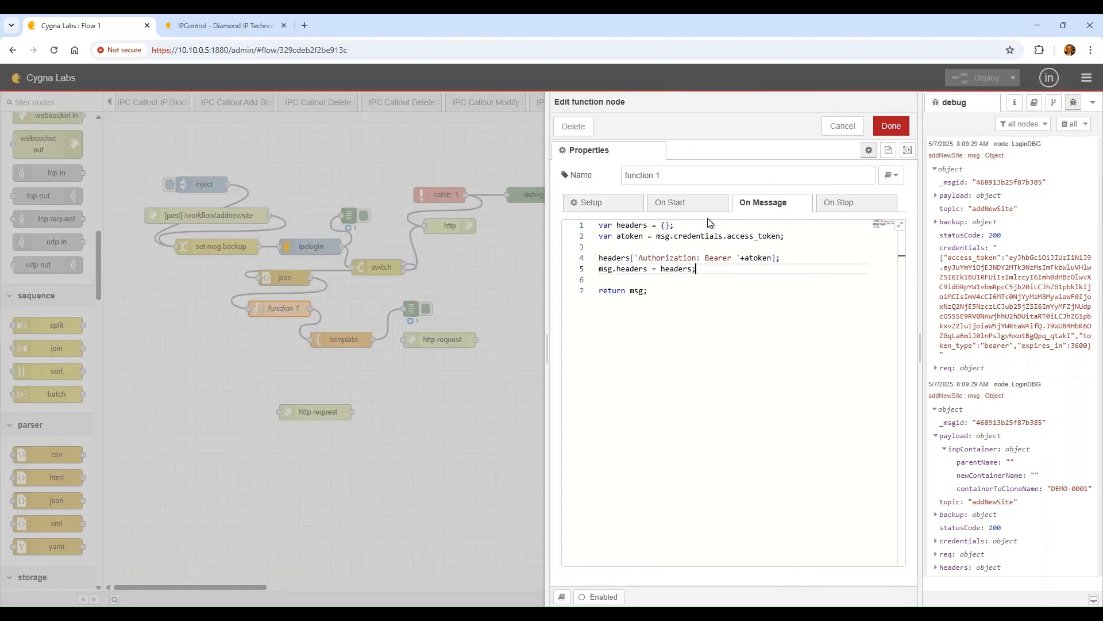
{"action": "left_click", "coordinate": [842, 126]}
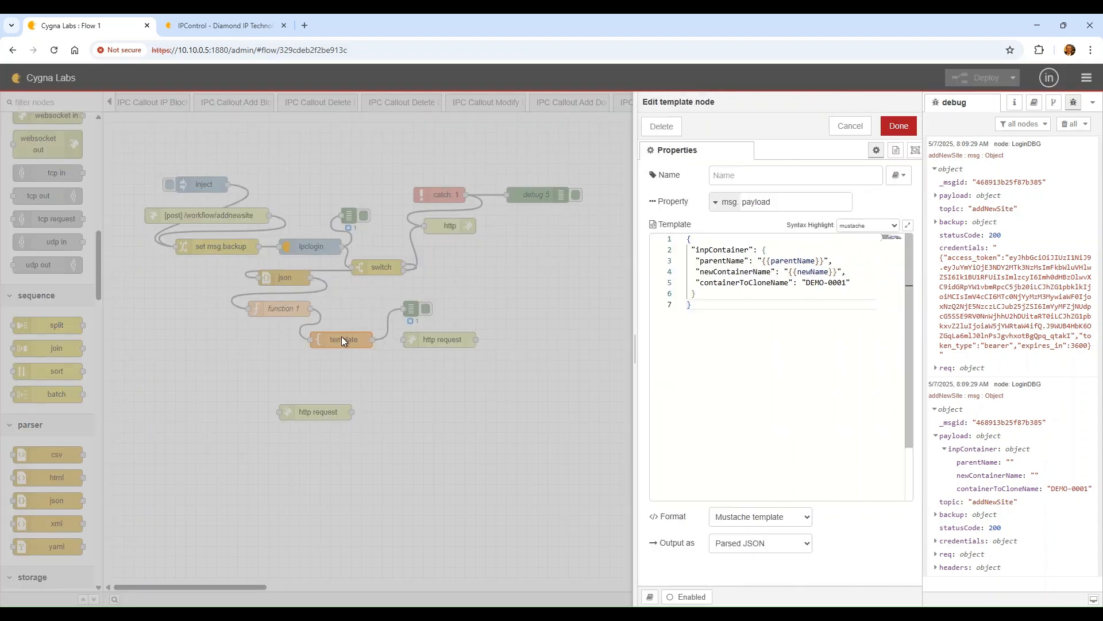
{"action": "double_click", "coordinate": [341, 339]}
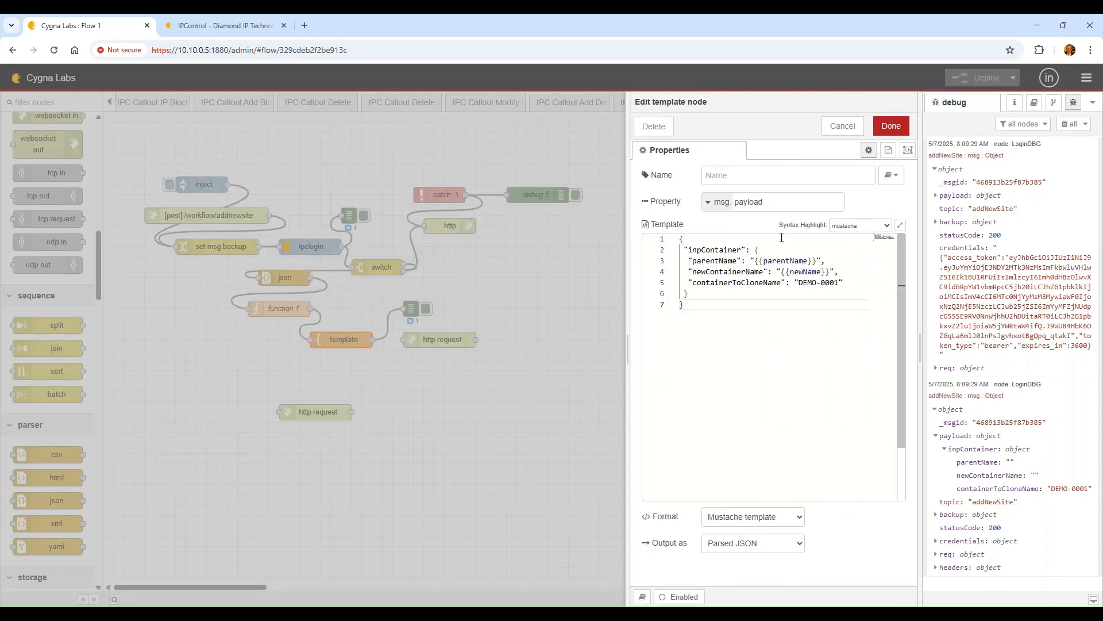
{"action": "left_click", "coordinate": [760, 260]}
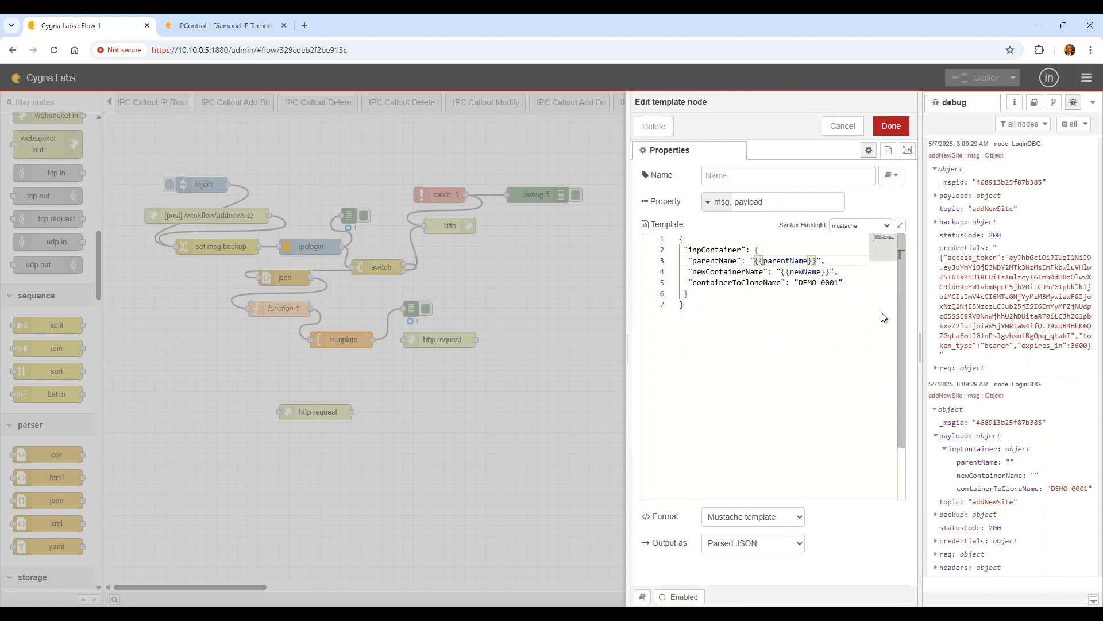
{"action": "type", "text": "payload."}
{"action": "key", "text": "Down"}
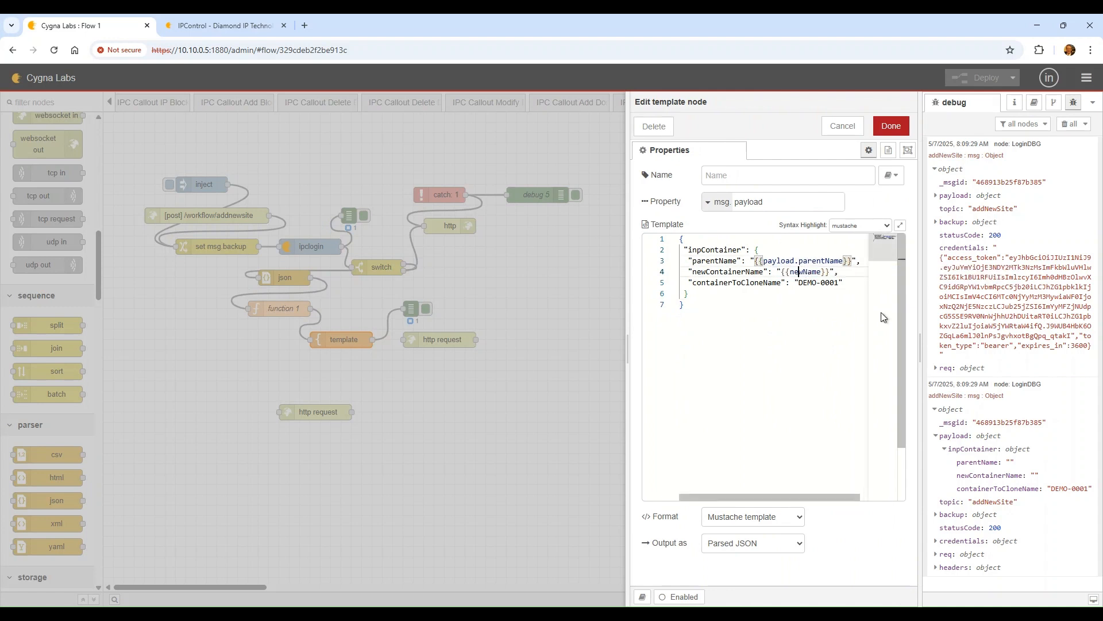
{"action": "key", "text": "Left"}
{"action": "key", "text": "Left"}
{"action": "type", "text": "payload."}
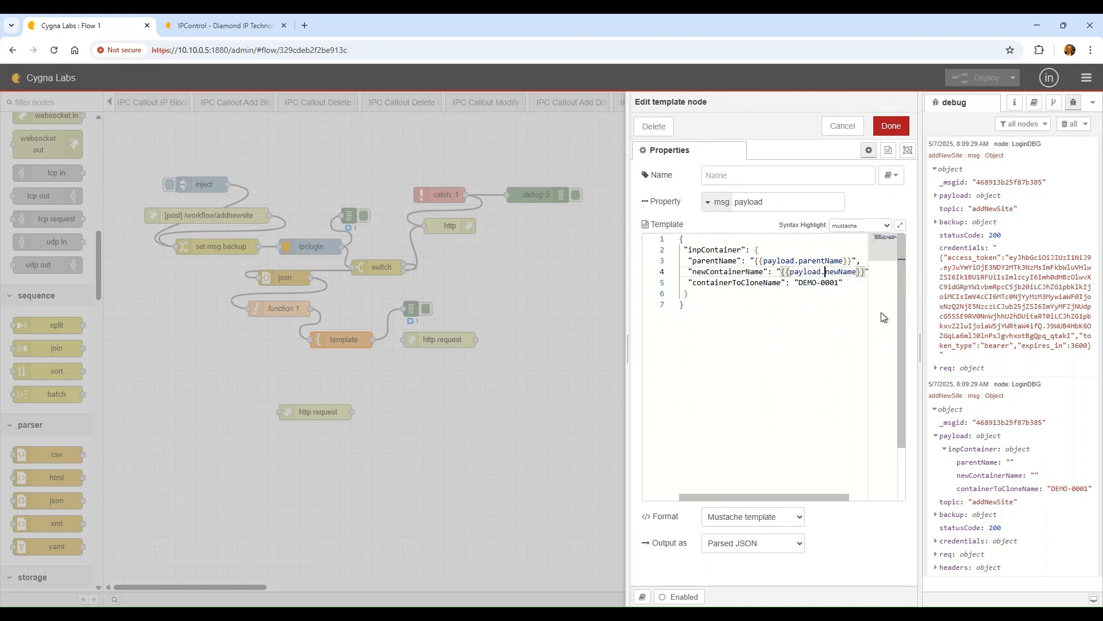
{"action": "left_click", "coordinate": [891, 126]}
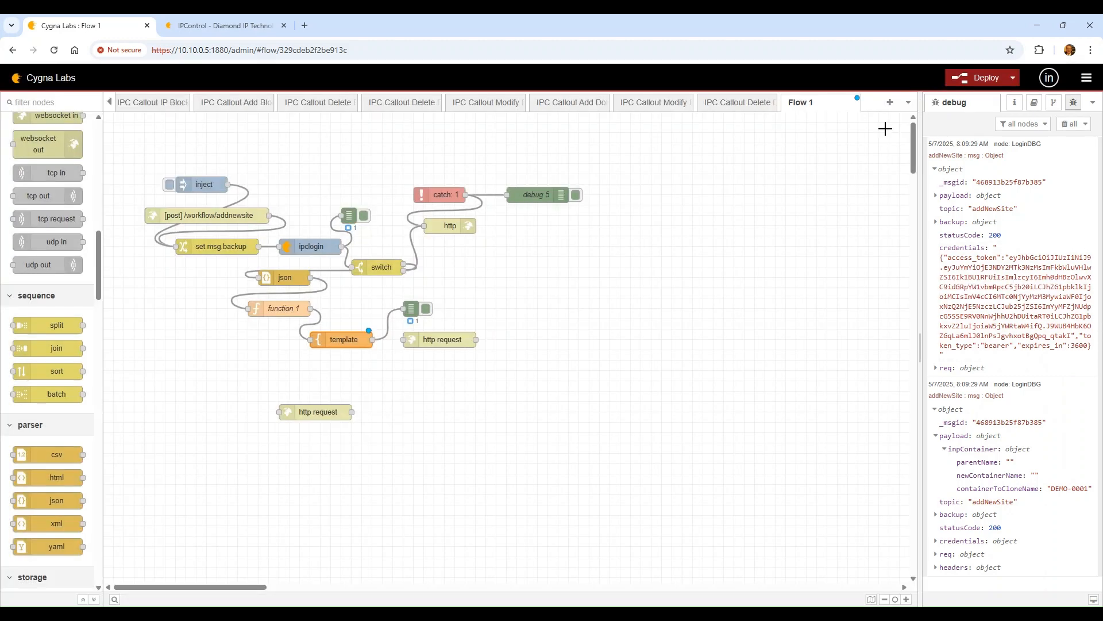
Redeploy, rerun the flow, and expand inpContainer to confirm parentName is DEMO
{"action": "left_click", "coordinate": [1004, 83]}
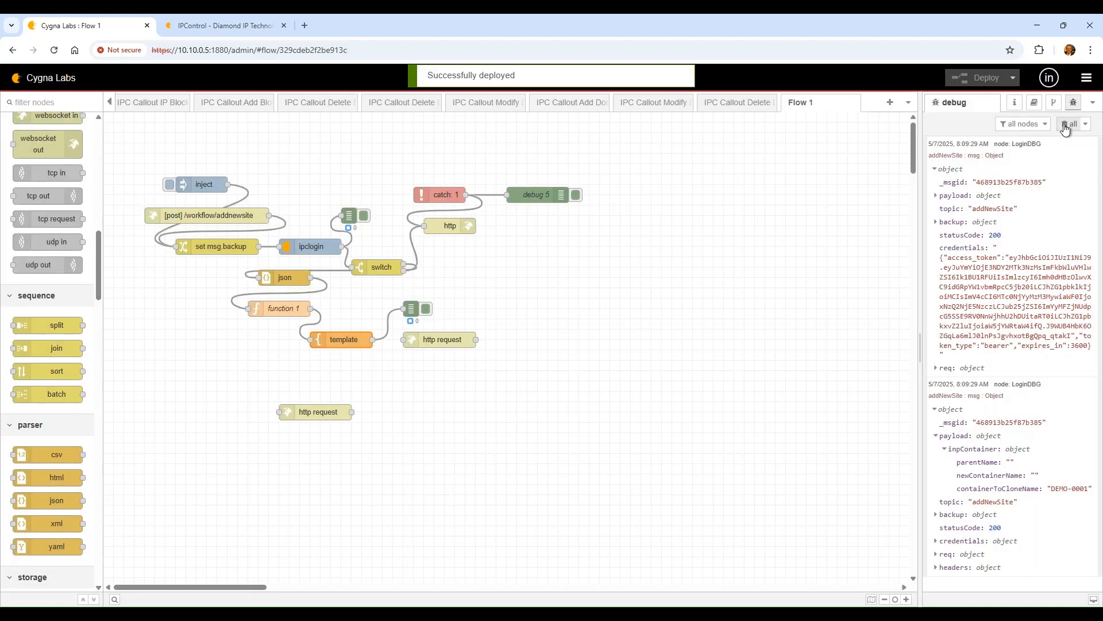
{"action": "left_click", "coordinate": [1068, 123]}
{"action": "left_click", "coordinate": [170, 184]}
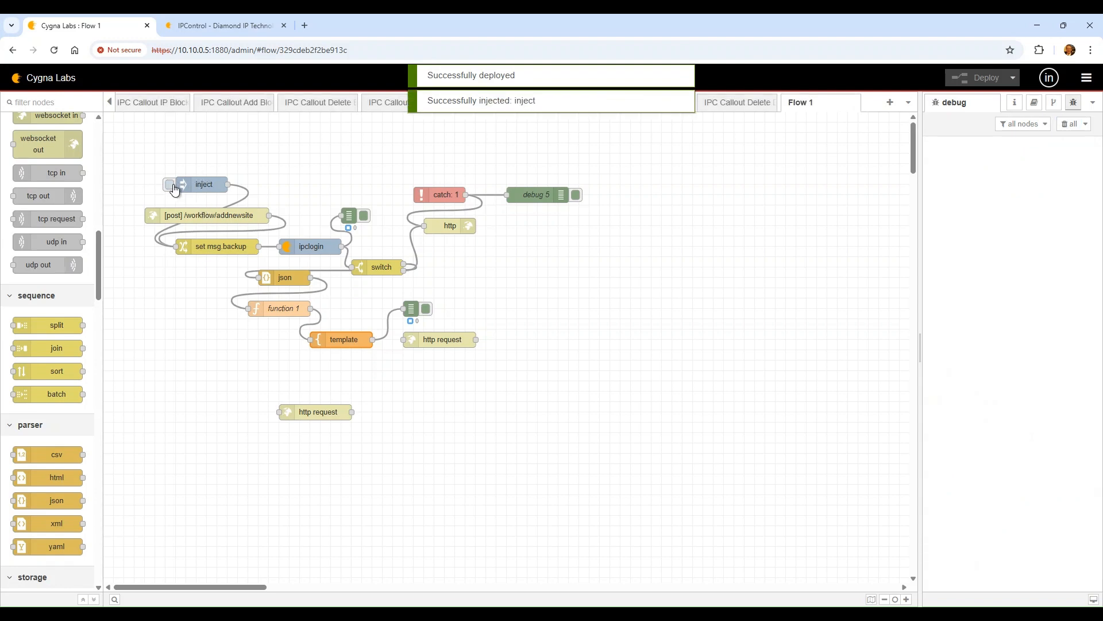
{"action": "left_click", "coordinate": [965, 231]}
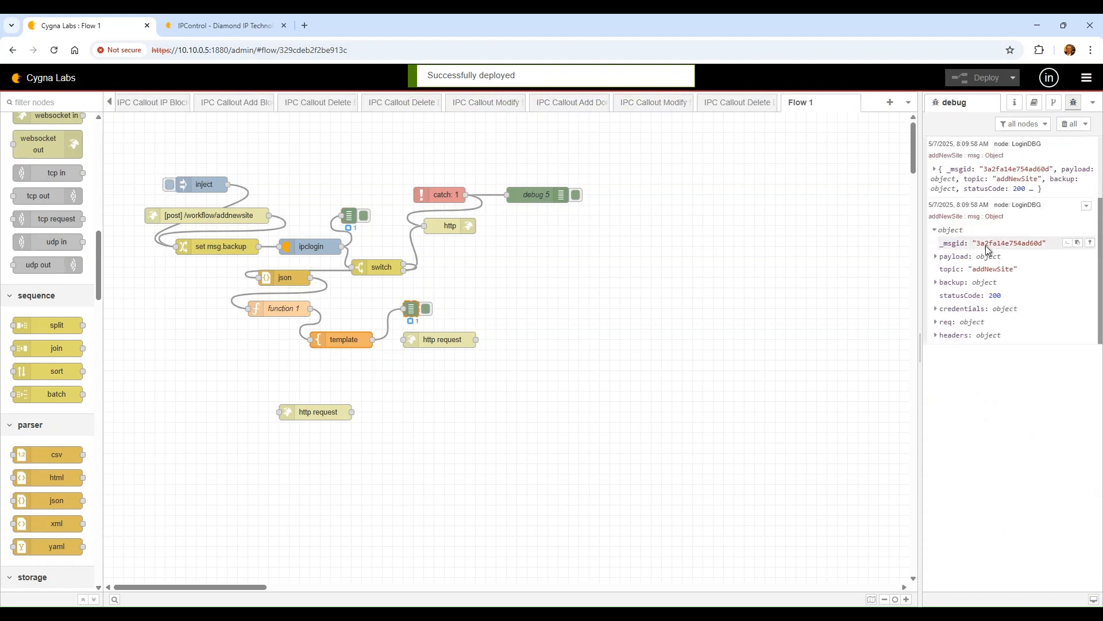
{"action": "left_click", "coordinate": [959, 256]}
{"action": "left_click", "coordinate": [968, 269]}
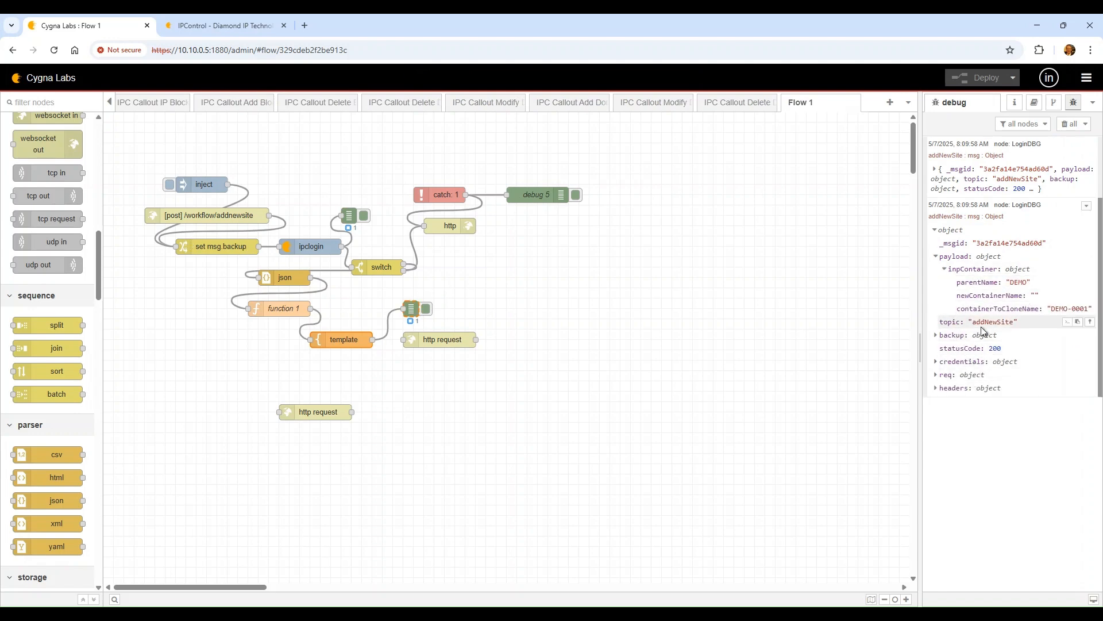
{"action": "mouse_move", "coordinate": [1010, 311]}
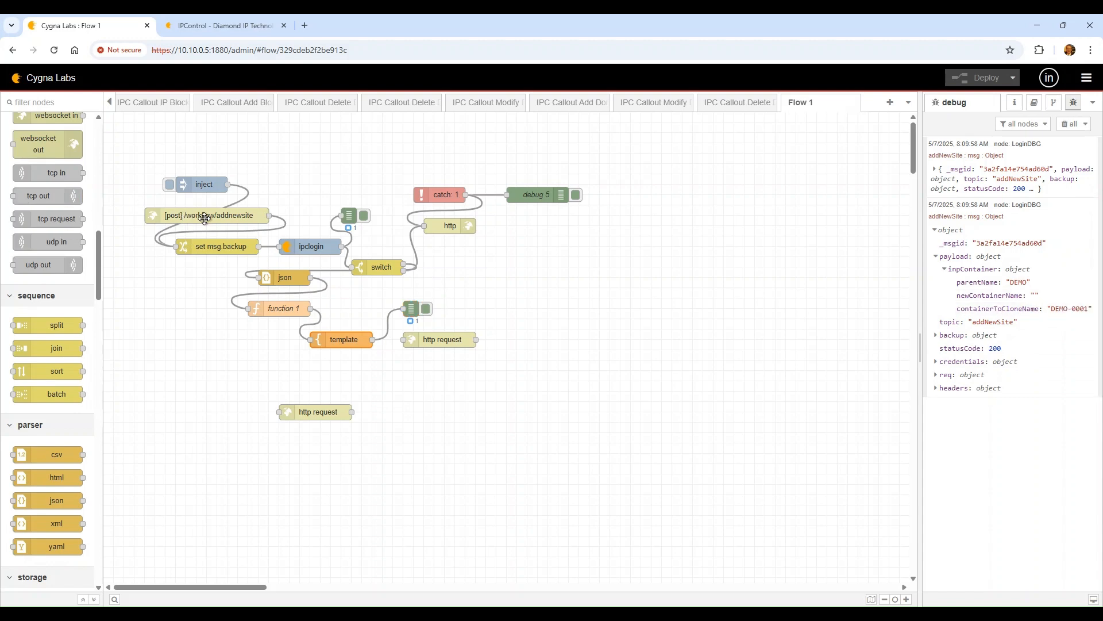
Rename the inject payload key from newcontainerName to newContainerName
{"action": "left_click", "coordinate": [197, 186]}
{"action": "double_click", "coordinate": [198, 187]}
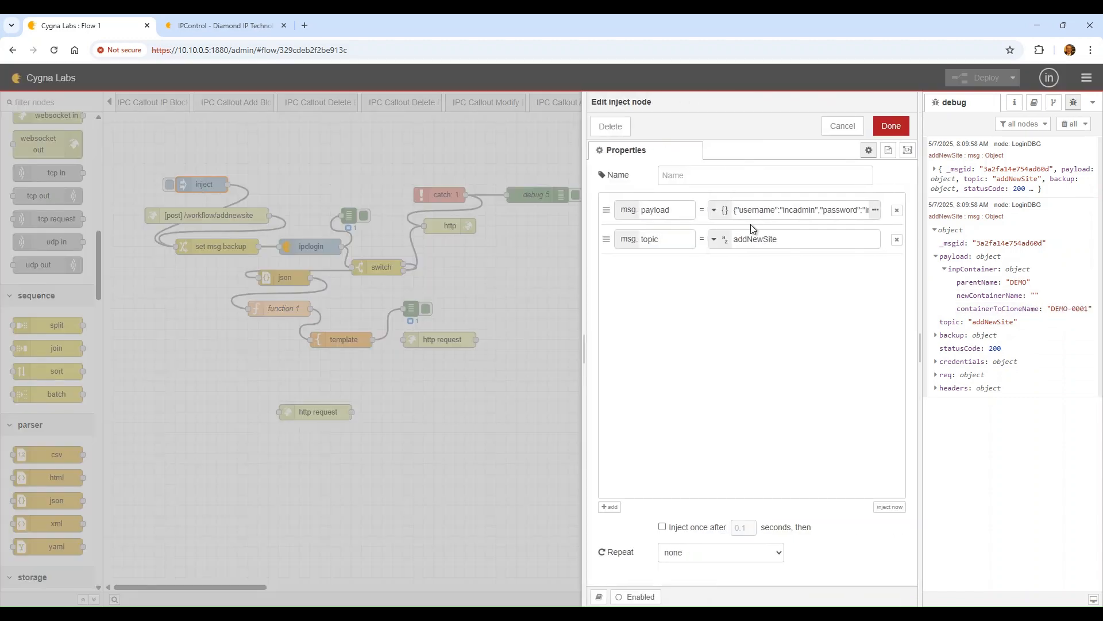
{"action": "left_click", "coordinate": [875, 210]}
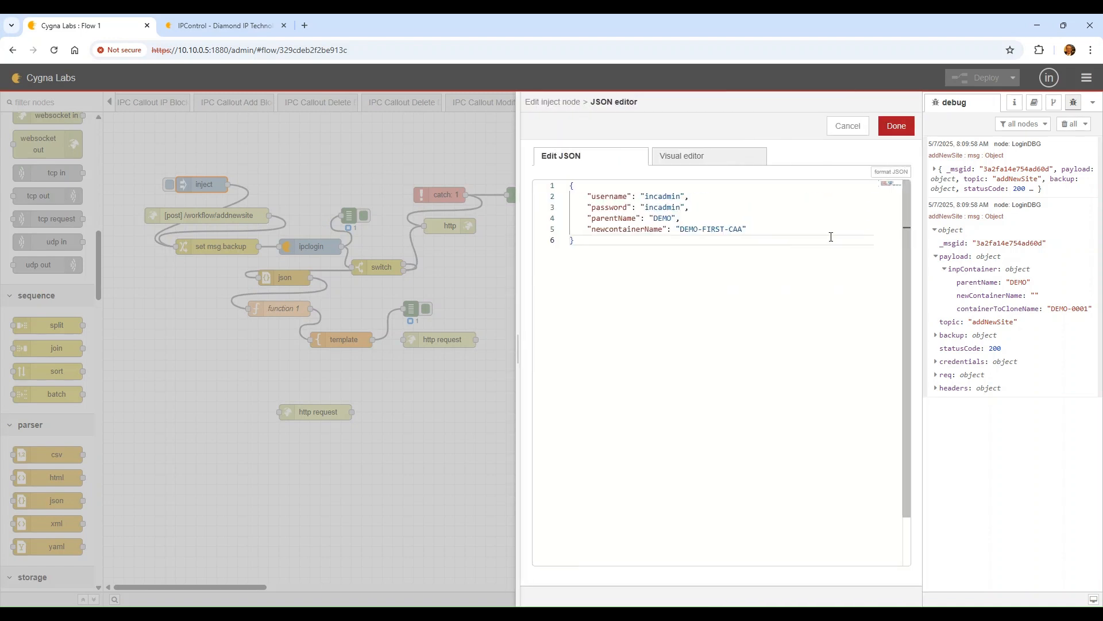
{"action": "left_click", "coordinate": [584, 229]}
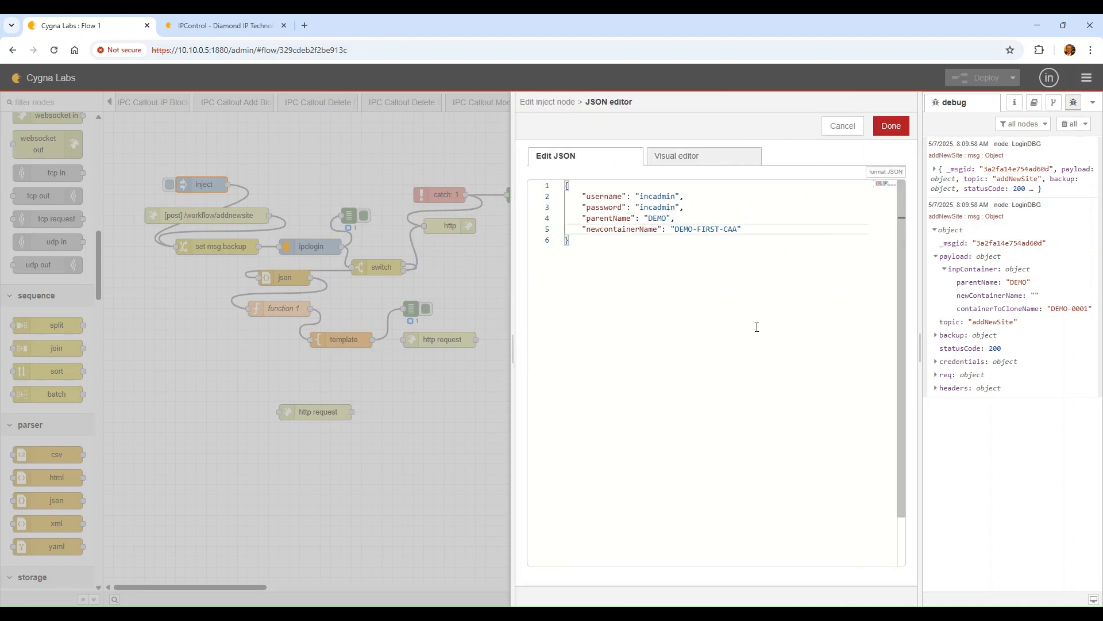
{"action": "key", "text": "Right"}
{"action": "key", "text": "Delete"}
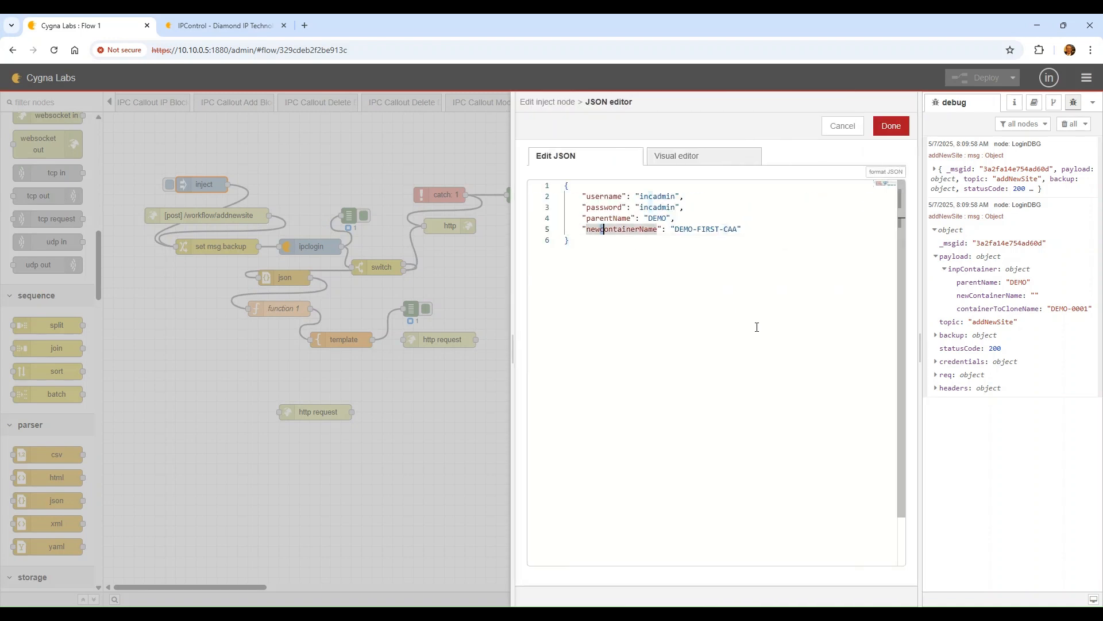
{"action": "type", "text": "C"}
{"action": "left_click", "coordinate": [893, 125]}
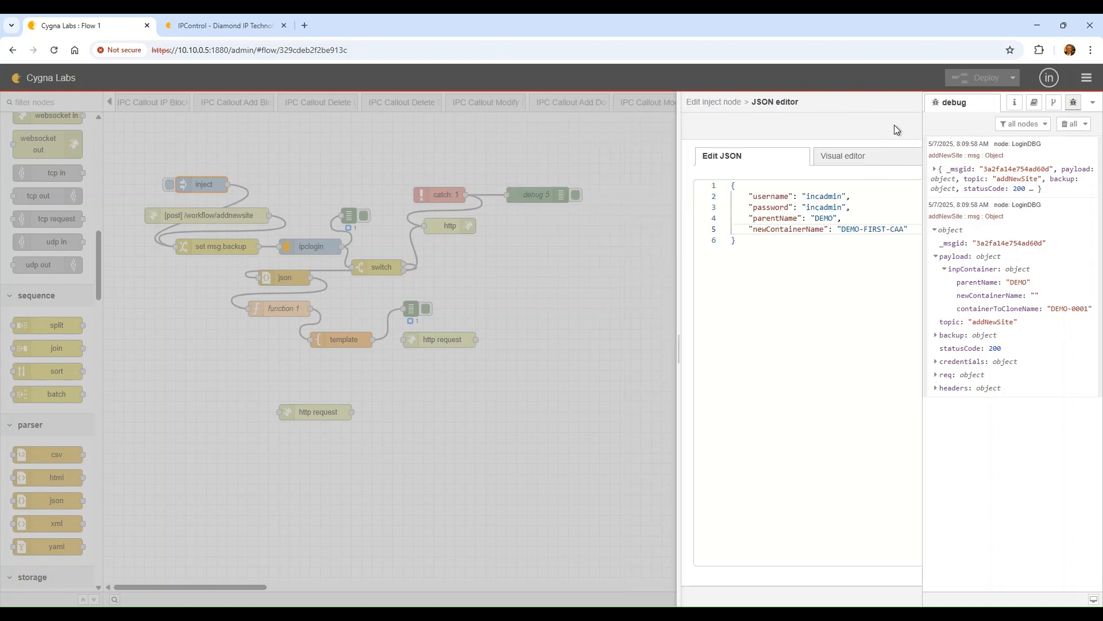
{"action": "left_click", "coordinate": [891, 125]}
Redeploy, clear debug, rerun the flow, and expand the payload's inpContainer fields
{"action": "left_click", "coordinate": [982, 78]}
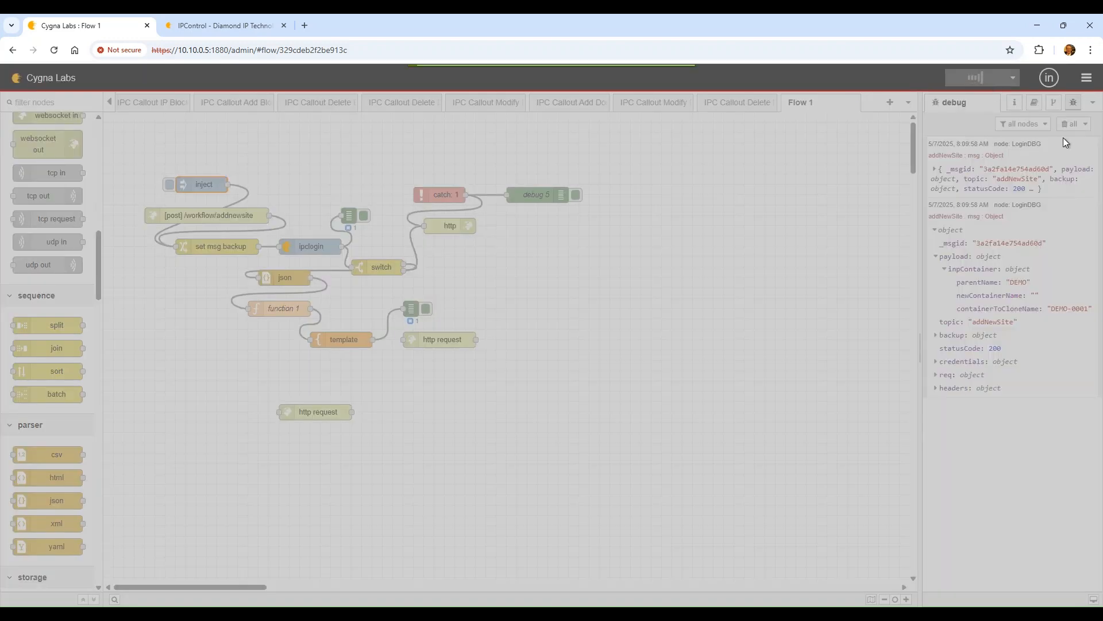
{"action": "left_click", "coordinate": [1068, 124]}
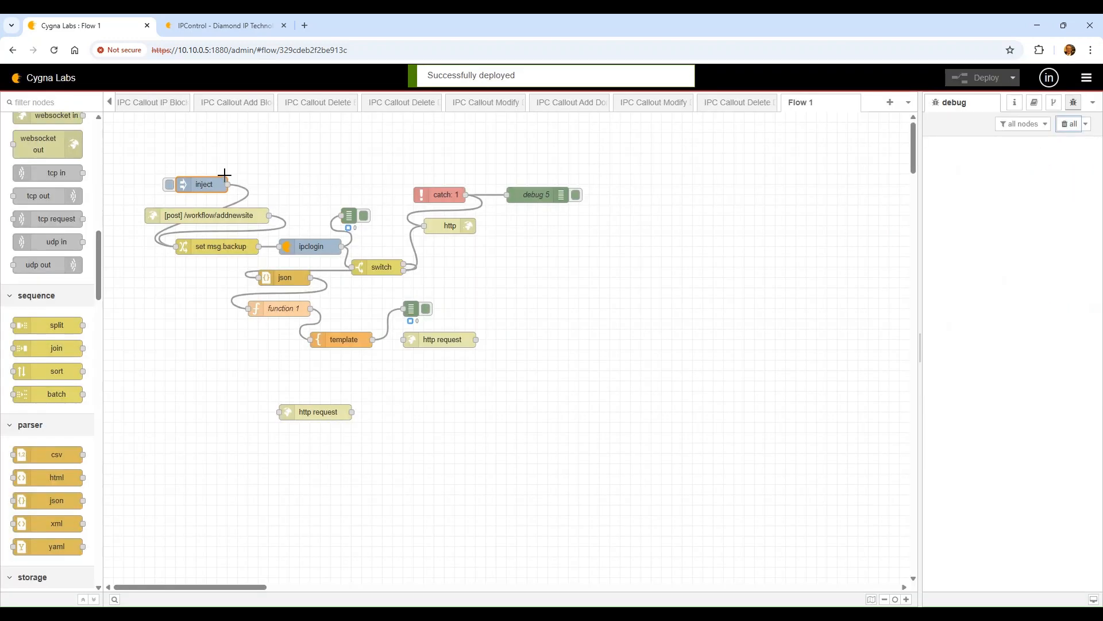
{"action": "left_click", "coordinate": [169, 183]}
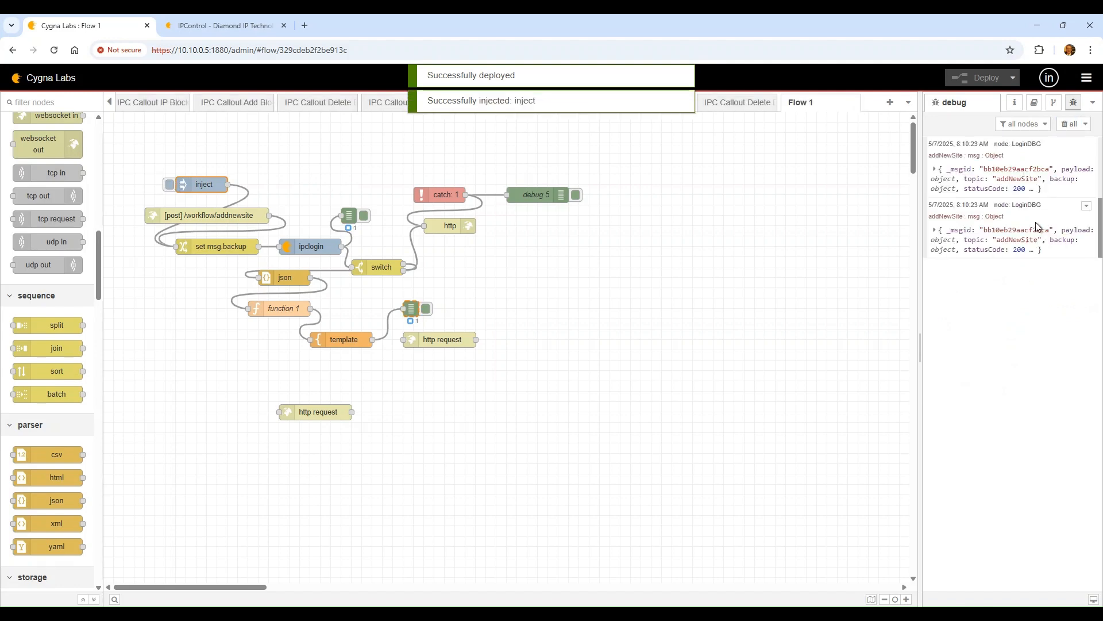
{"action": "left_click", "coordinate": [998, 243]}
{"action": "left_click", "coordinate": [971, 256]}
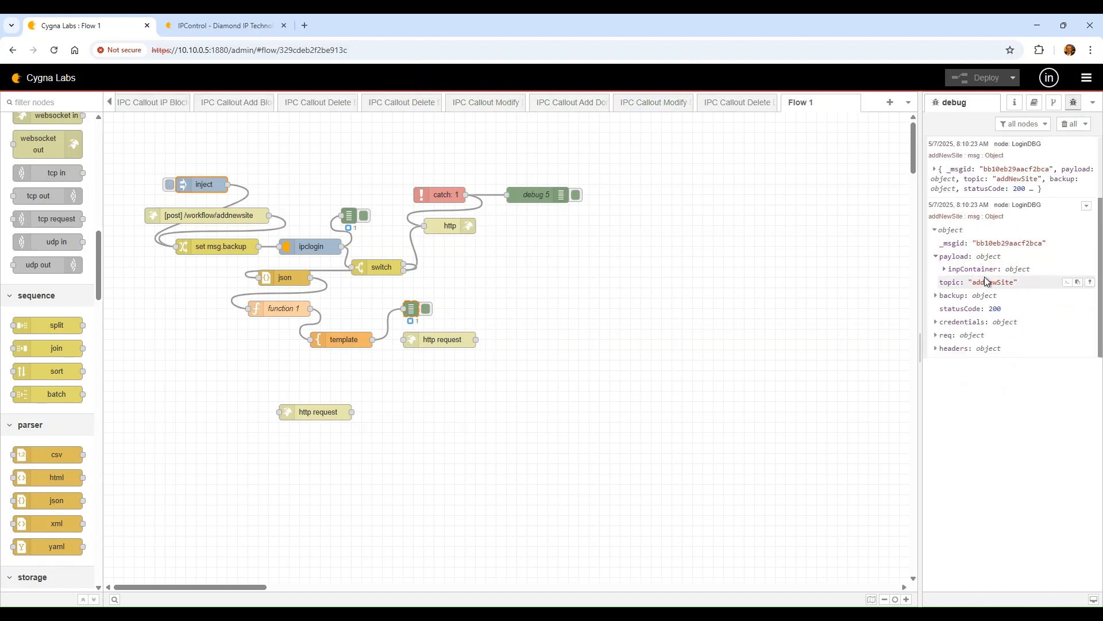
{"action": "left_click", "coordinate": [985, 270]}
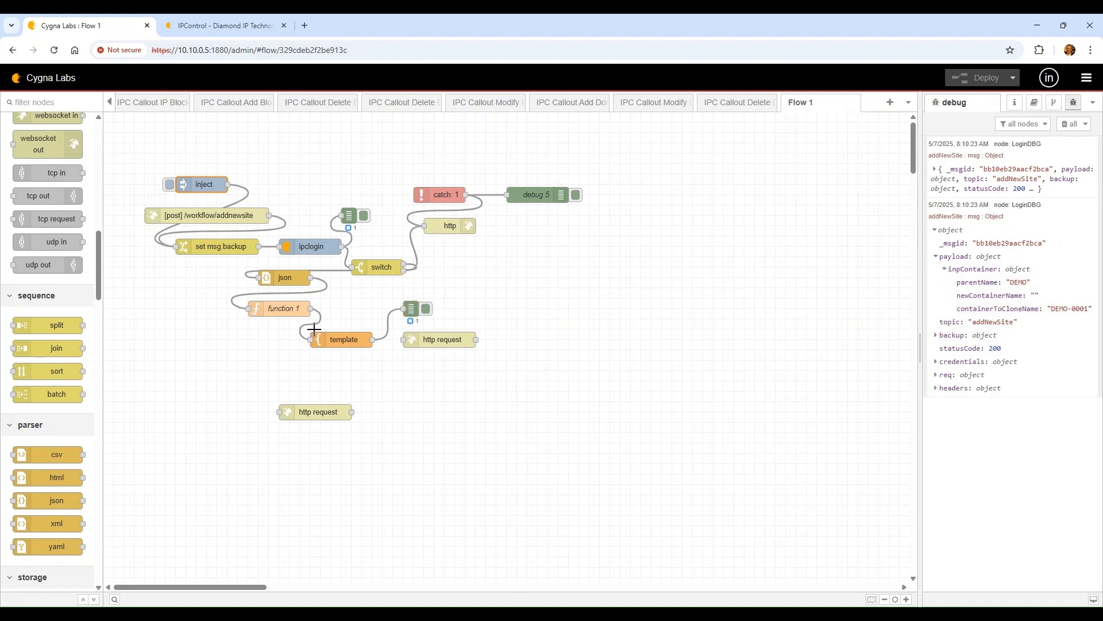
{"action": "double_click", "coordinate": [340, 345]}
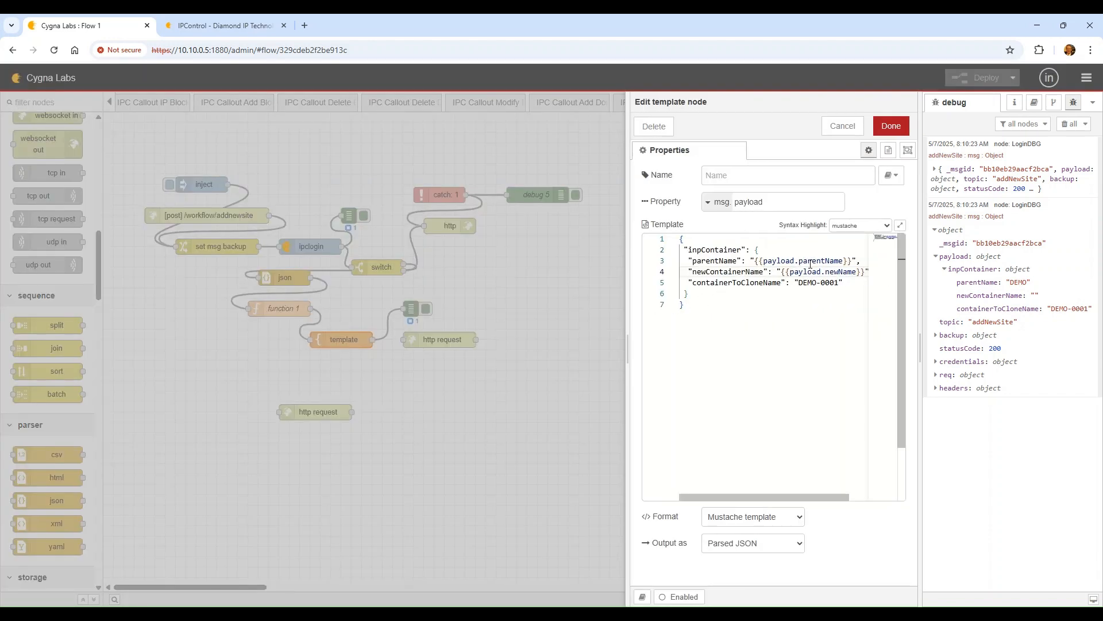
Change template line 4 to {{payload.newContainerName}} and deploy
{"action": "left_click", "coordinate": [844, 272]}
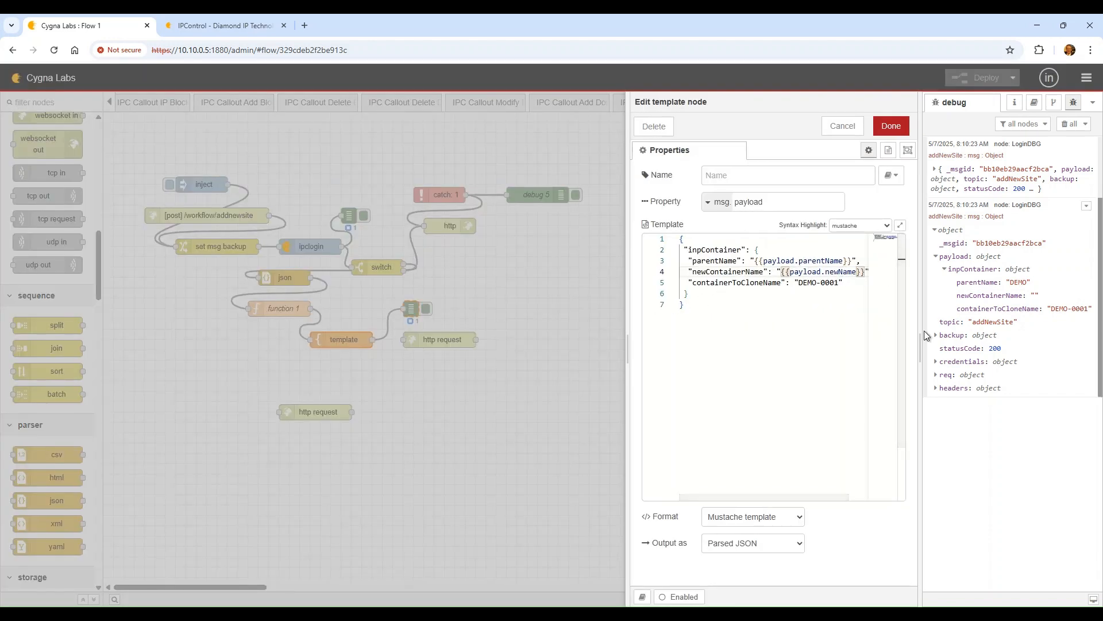
{"action": "type", "text": "Container"}
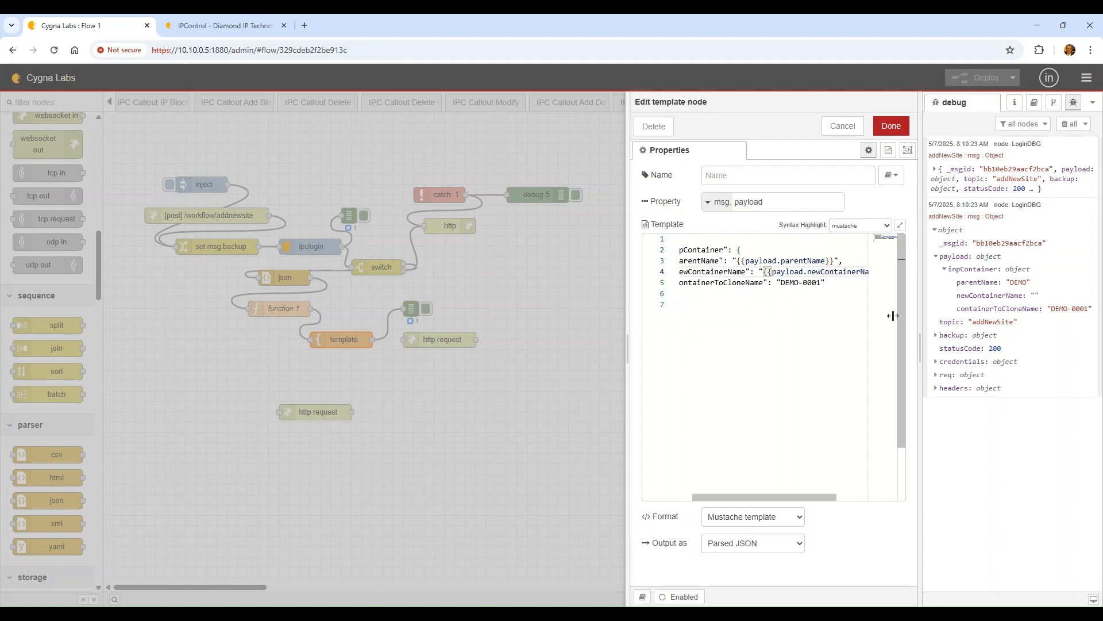
{"action": "left_click", "coordinate": [893, 126]}
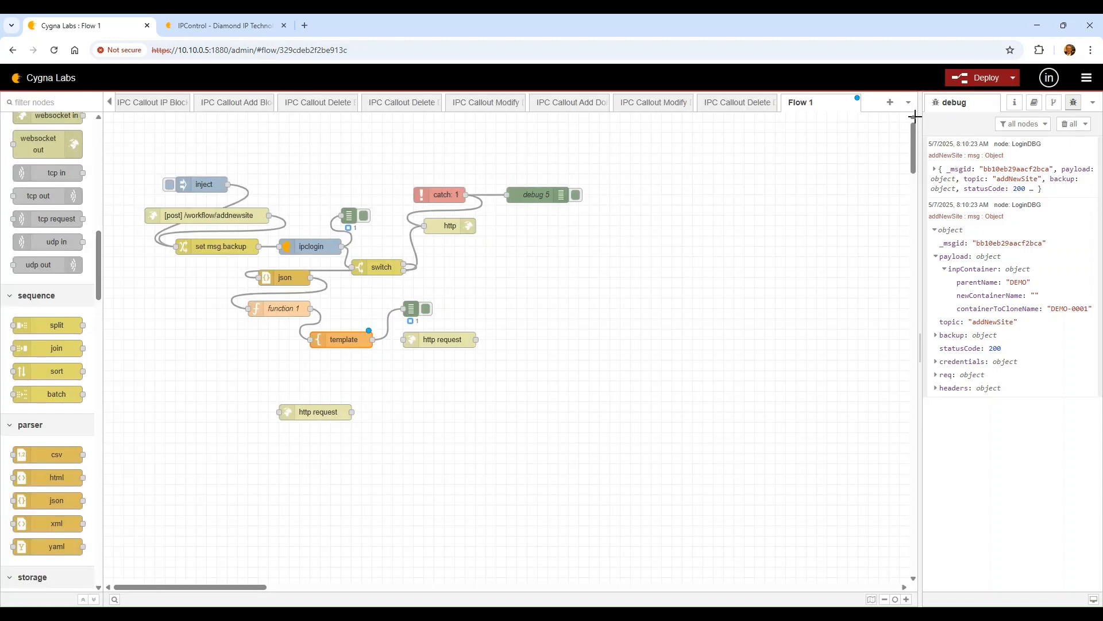
{"action": "left_click", "coordinate": [986, 78]}
Rerun the flow and expand inpContainer in a widened debug sidebar, showing newContainerName DEMO-FIRST-CAA
{"action": "left_click", "coordinate": [1067, 126]}
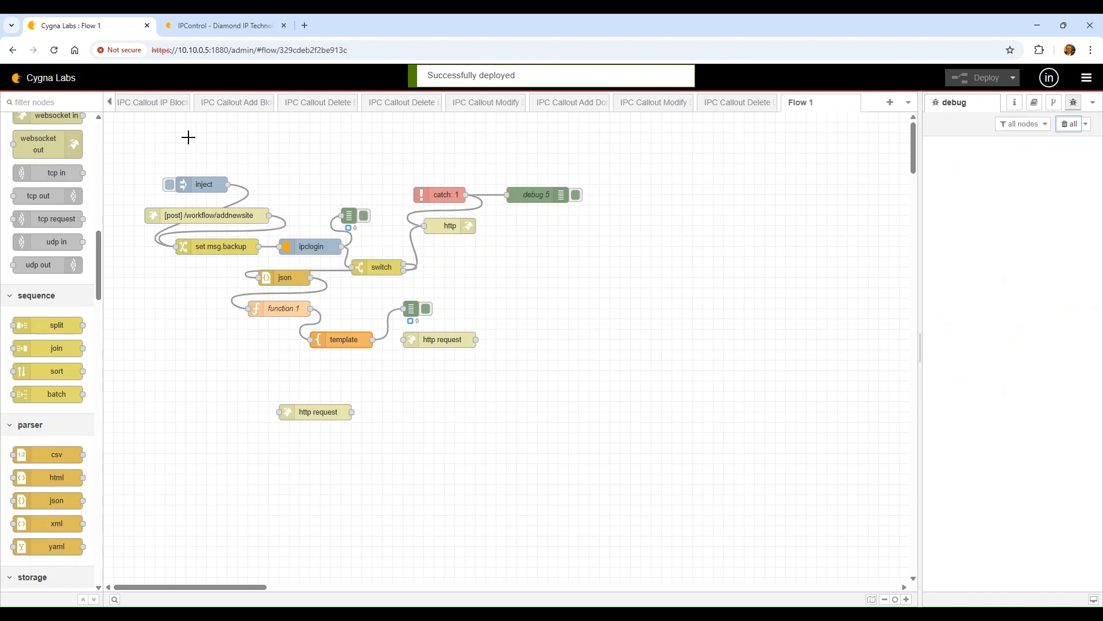
{"action": "left_click", "coordinate": [170, 184]}
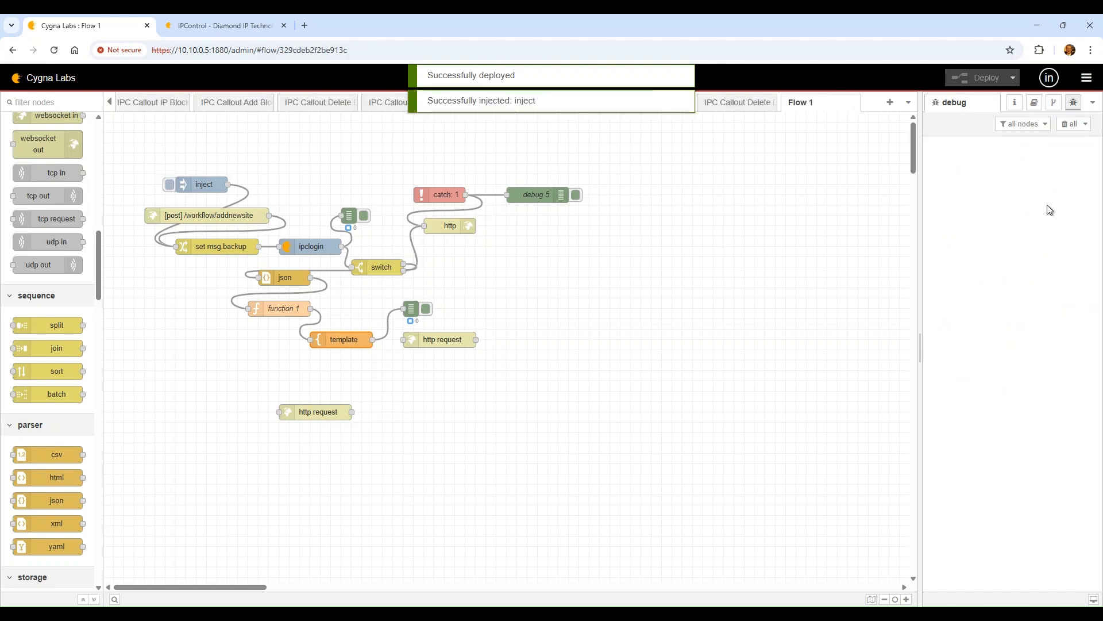
{"action": "left_click", "coordinate": [968, 246]}
{"action": "left_click", "coordinate": [954, 256]}
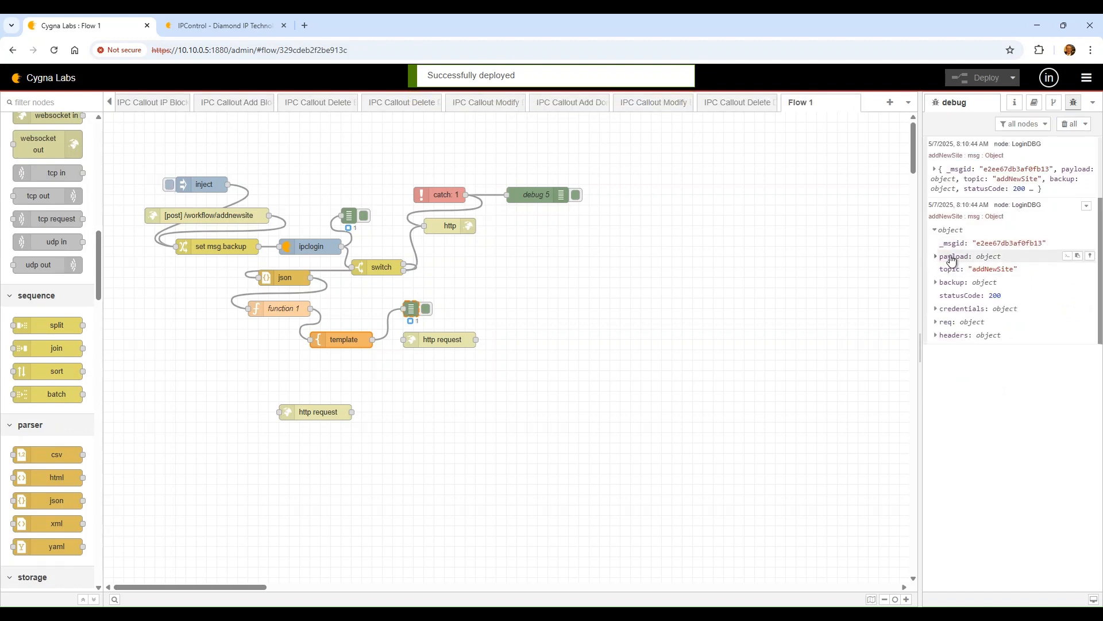
{"action": "left_click", "coordinate": [971, 269]}
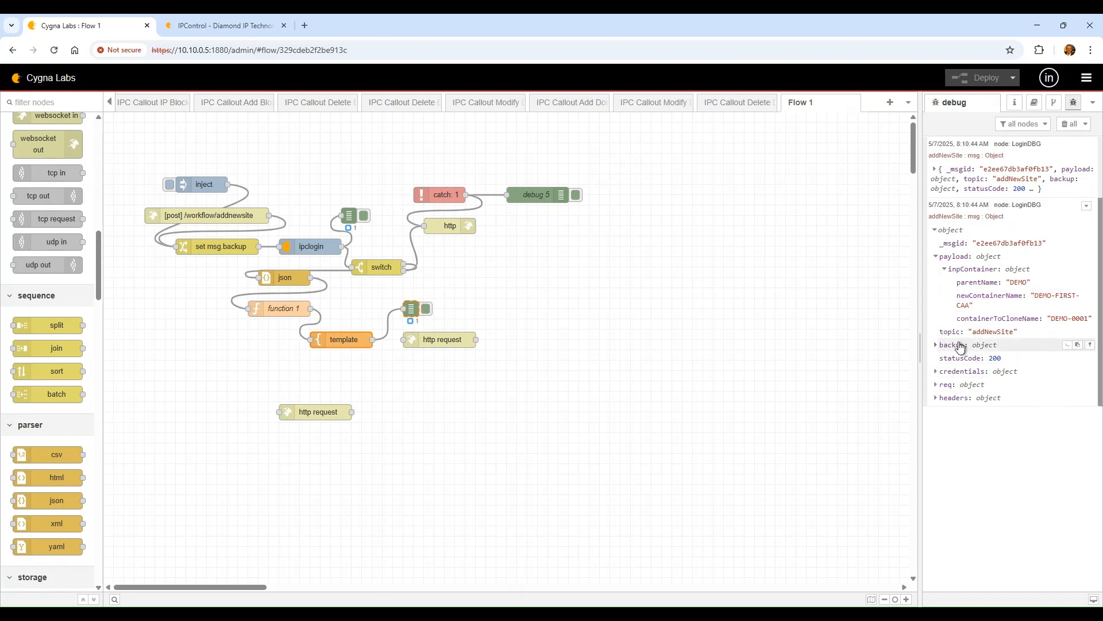
{"action": "left_click_drag", "start_coordinate": [920, 305], "coordinate": [799, 302]}
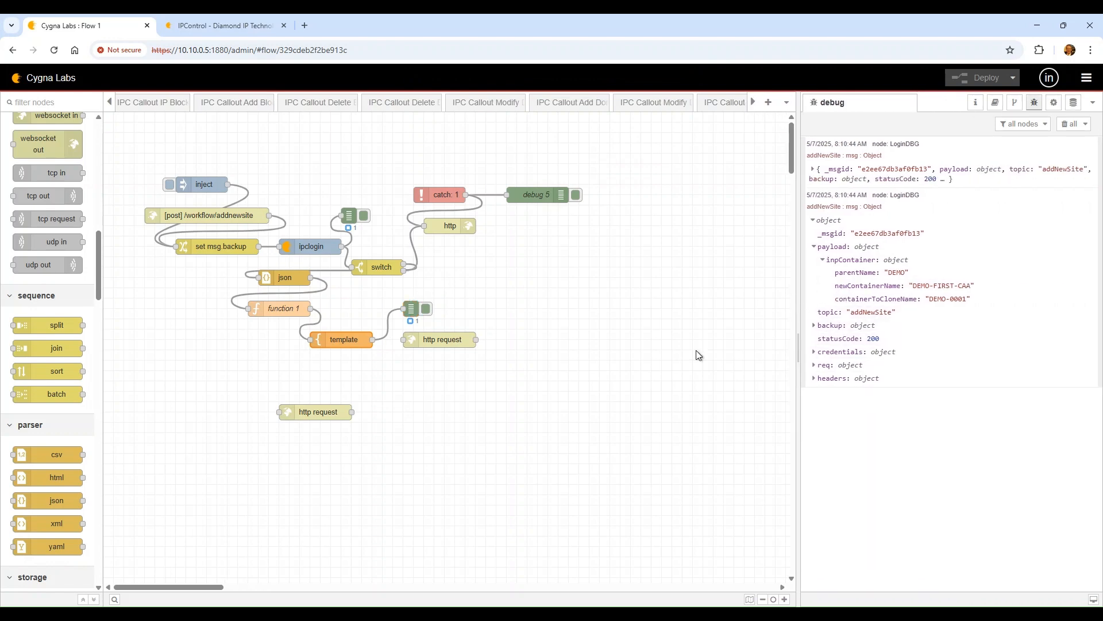
{"action": "left_click", "coordinate": [613, 295]}
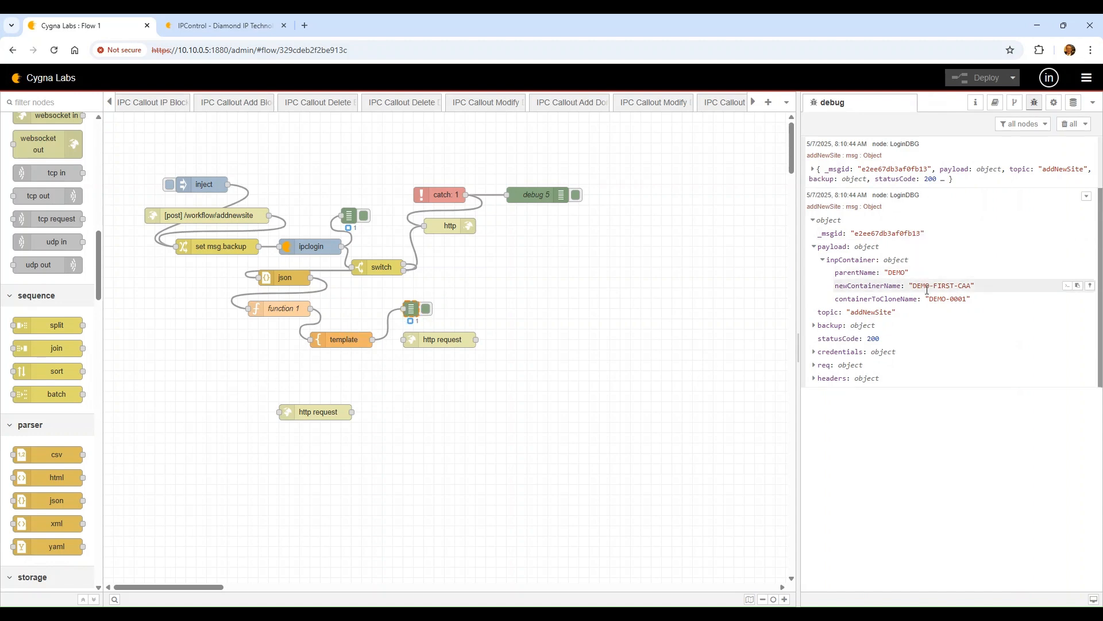
{"action": "double_click", "coordinate": [436, 339]}
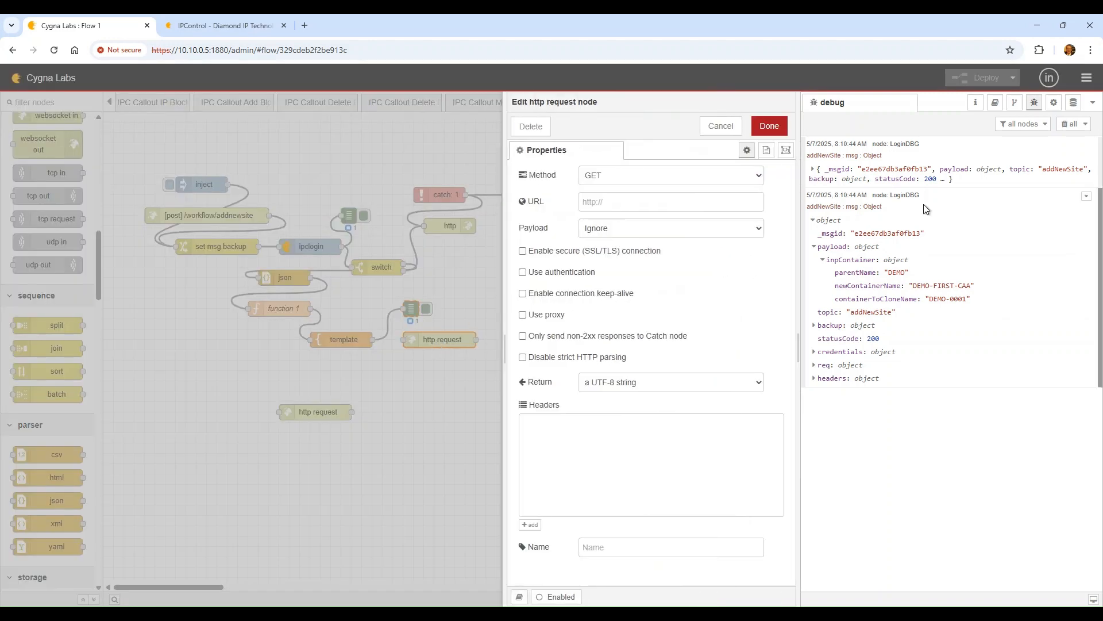
Set the http request method to POST and paste the cloneContainer endpoint URL
{"action": "left_click", "coordinate": [621, 178]}
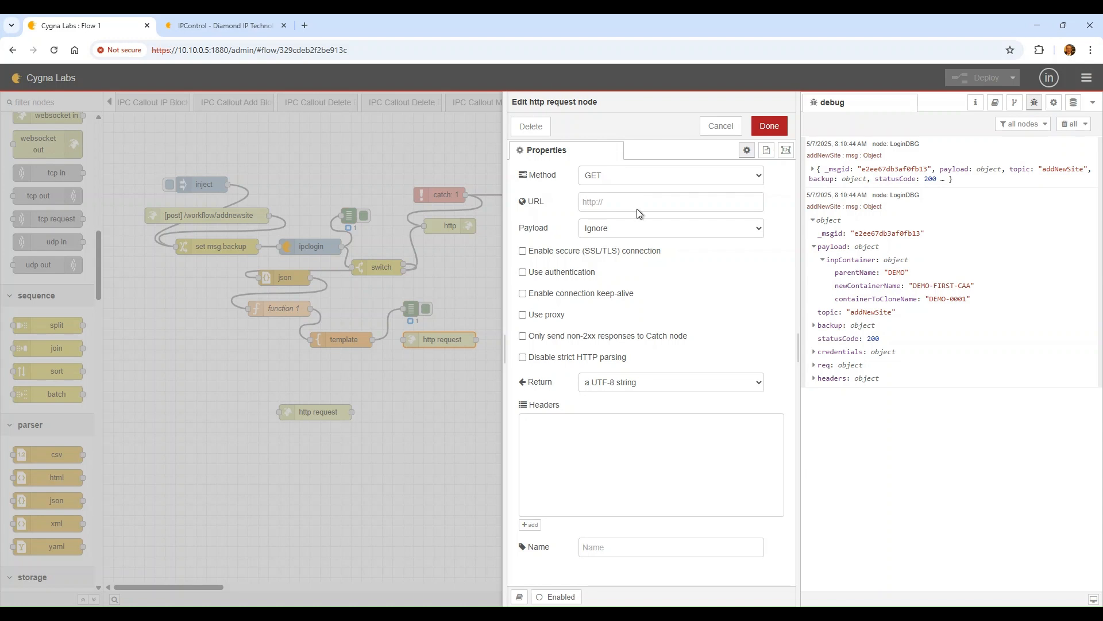
{"action": "left_click", "coordinate": [637, 208]}
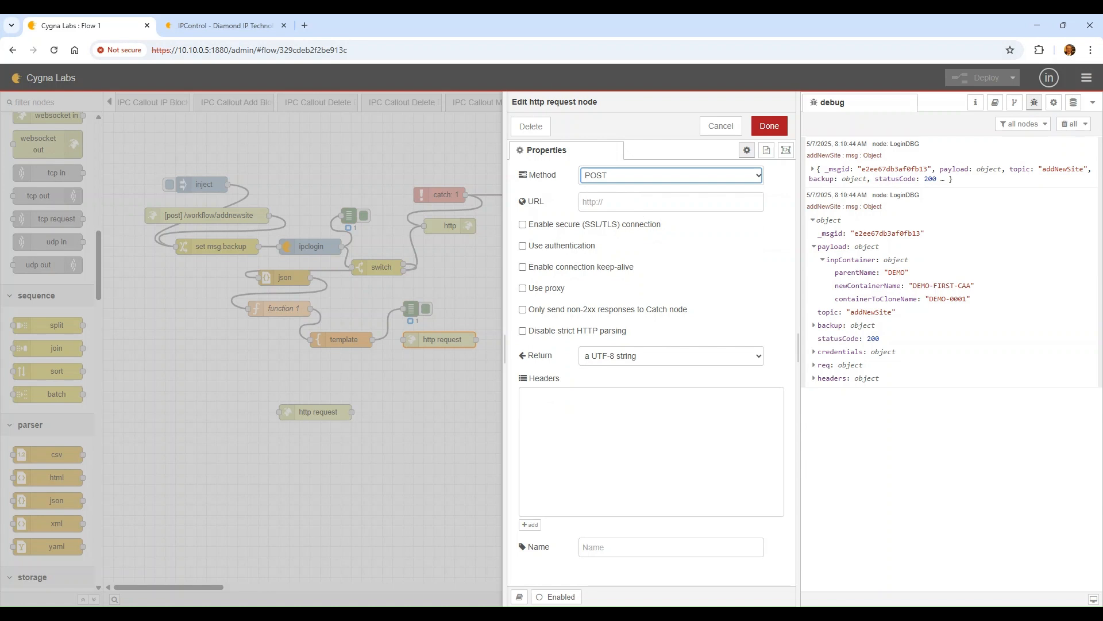
{"action": "key", "text": "alt+Tab"}
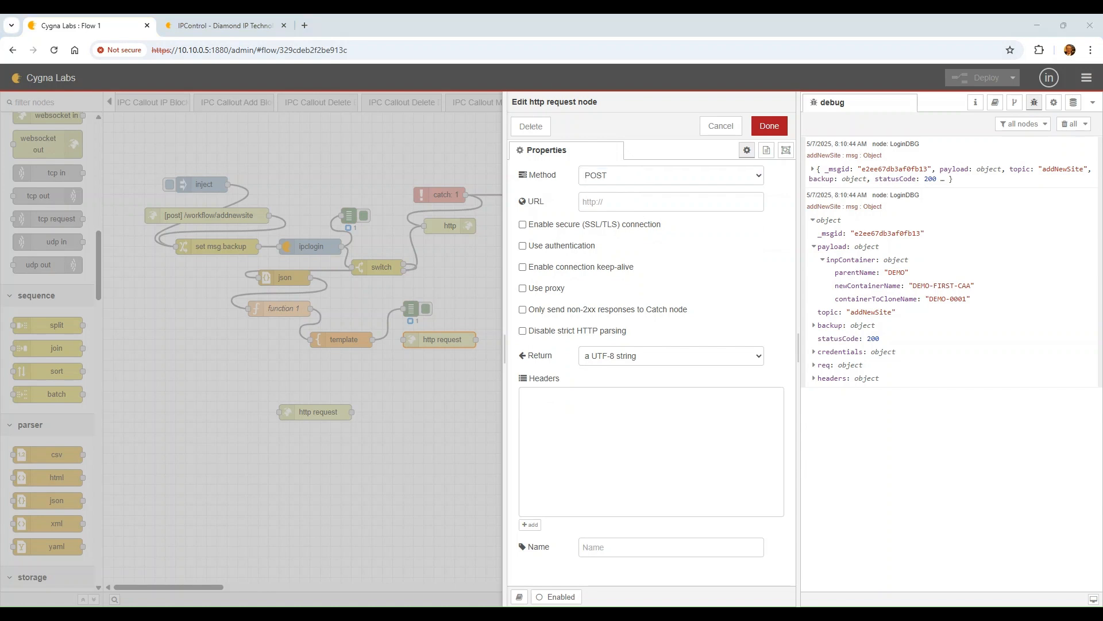
{"action": "left_click", "coordinate": [626, 201]}
{"action": "key", "text": "ctrl+v"}
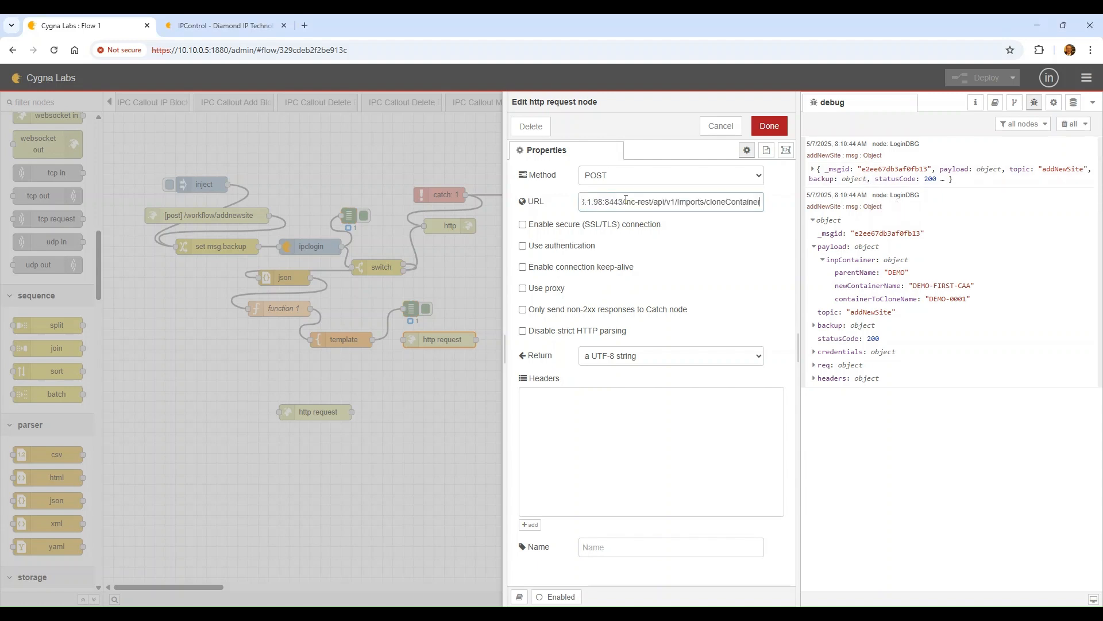
Change the URL host to 10.10.0.5 and enable the secure SSL/TLS connection
{"action": "key", "text": "Home"}
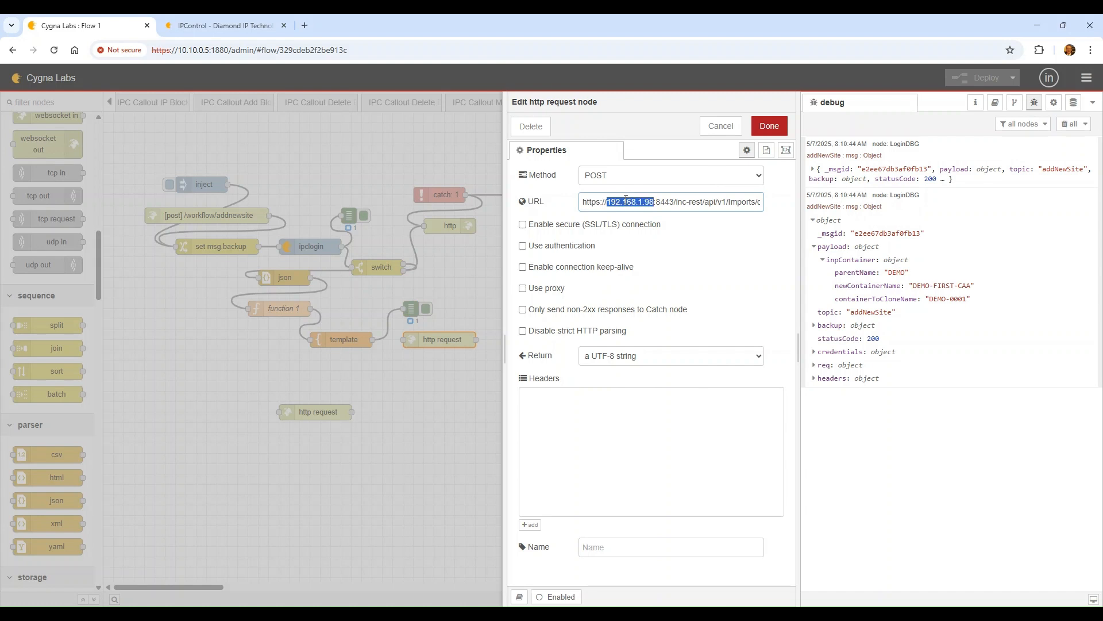
{"action": "type", "text": "10."}
{"action": "type", "text": "10.0"}
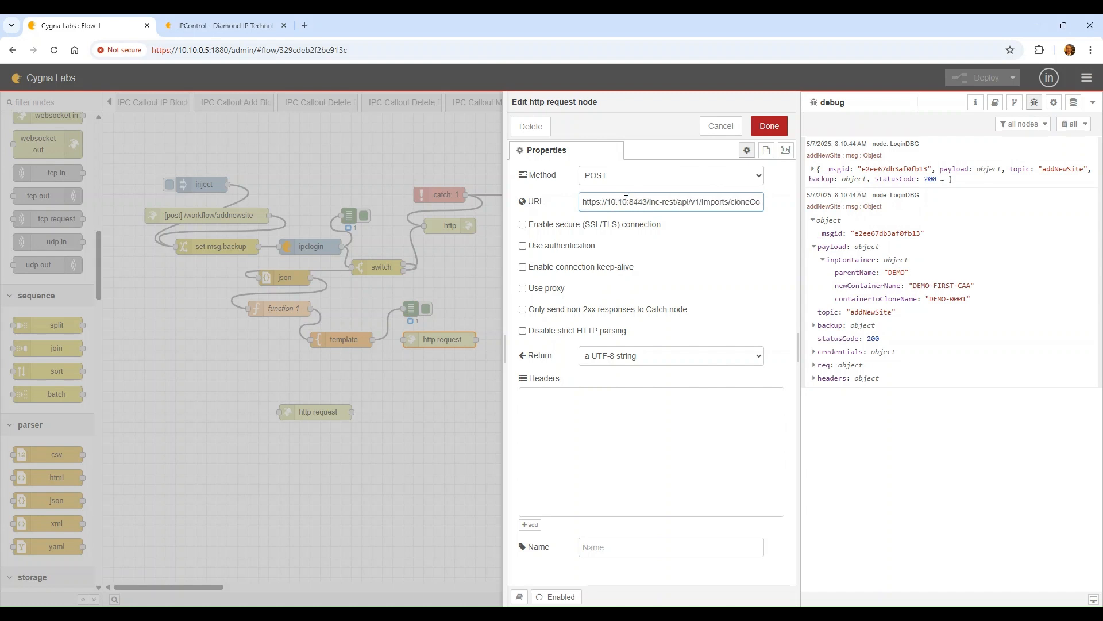
{"action": "type", "text": ".2"}
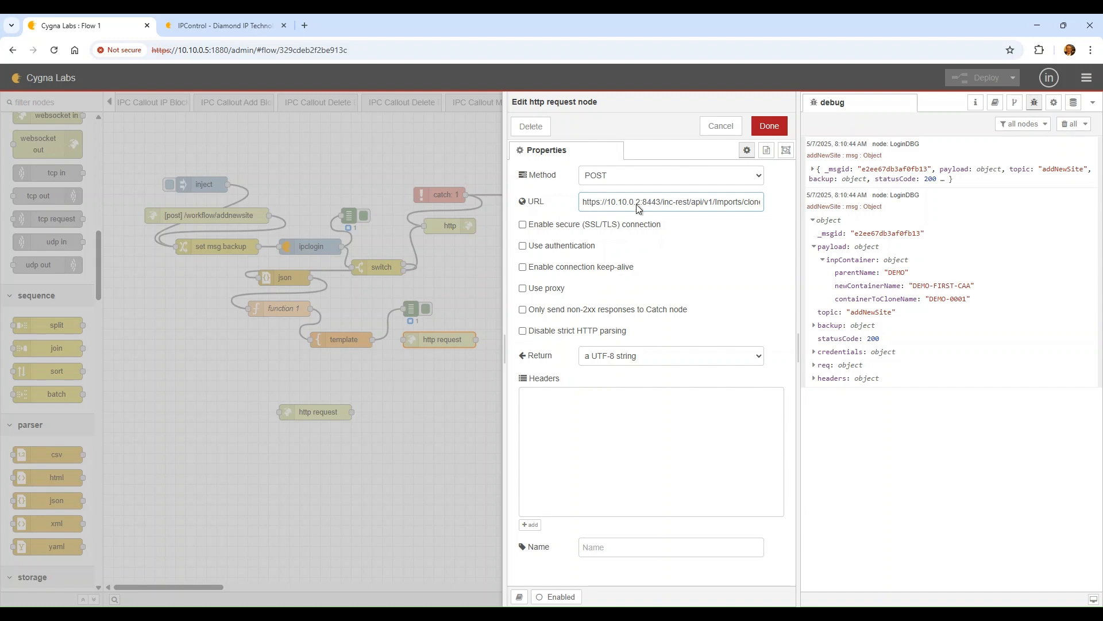
{"action": "key", "text": "BackSpace"}
{"action": "type", "text": "5"}
{"action": "left_click", "coordinate": [523, 224]}
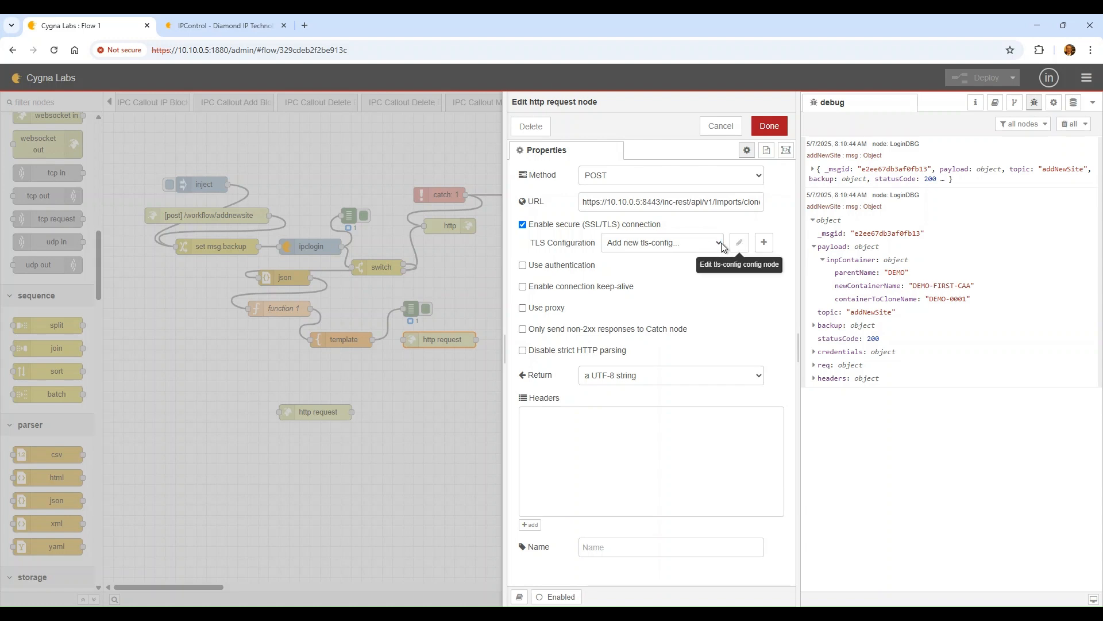
Add a TLS configuration without server certificate verification and return a parsed JSON object
{"action": "left_click", "coordinate": [762, 244]}
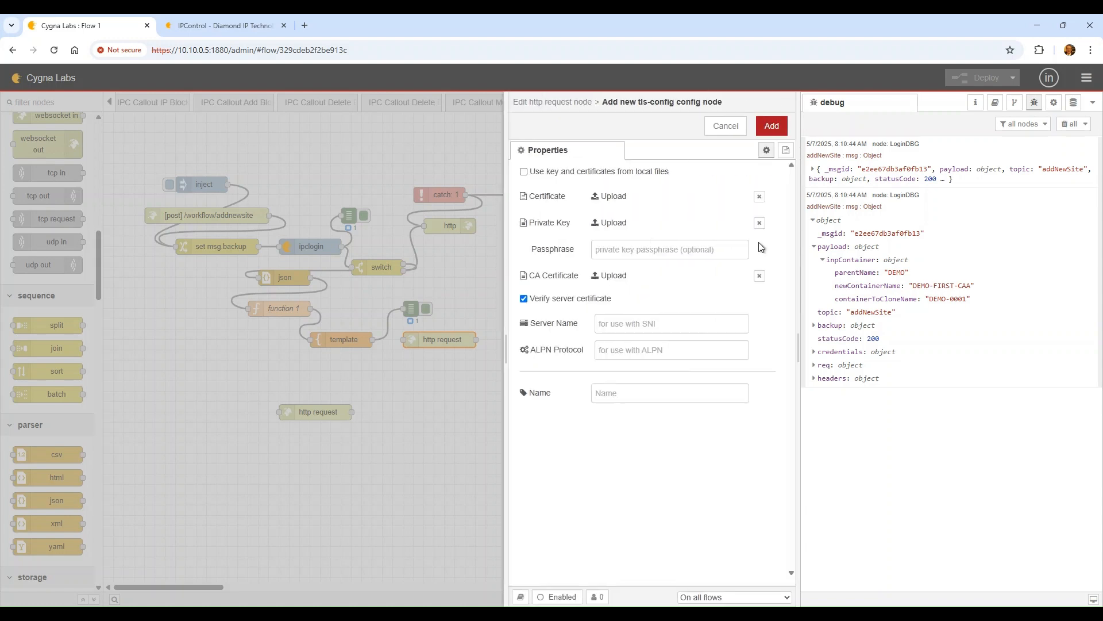
{"action": "left_click", "coordinate": [524, 300]}
{"action": "left_click", "coordinate": [768, 125]}
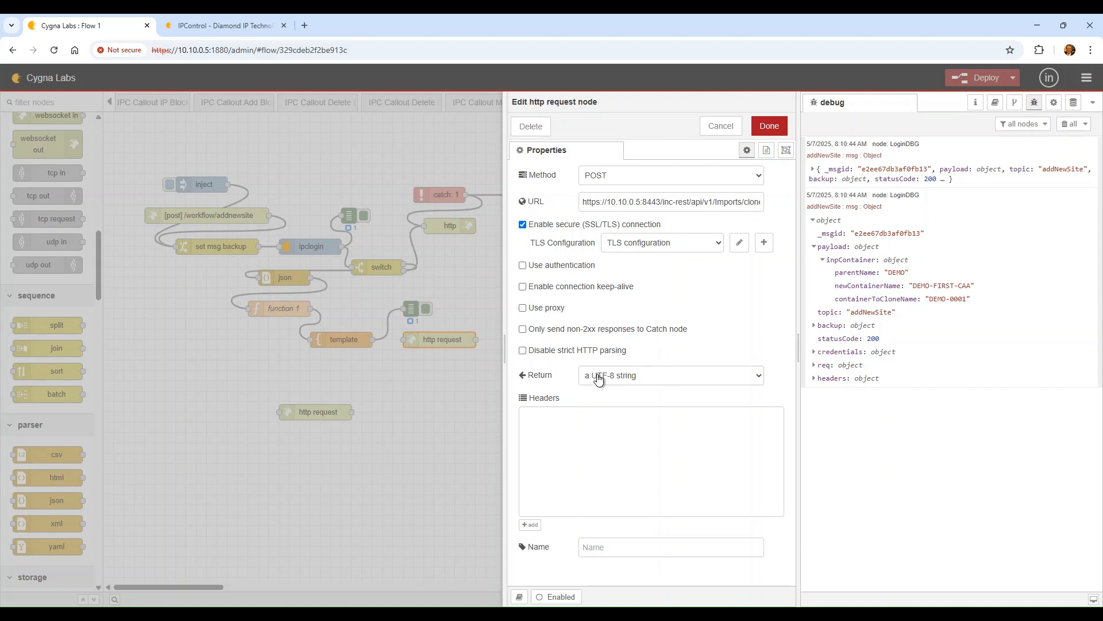
{"action": "left_click", "coordinate": [721, 424]}
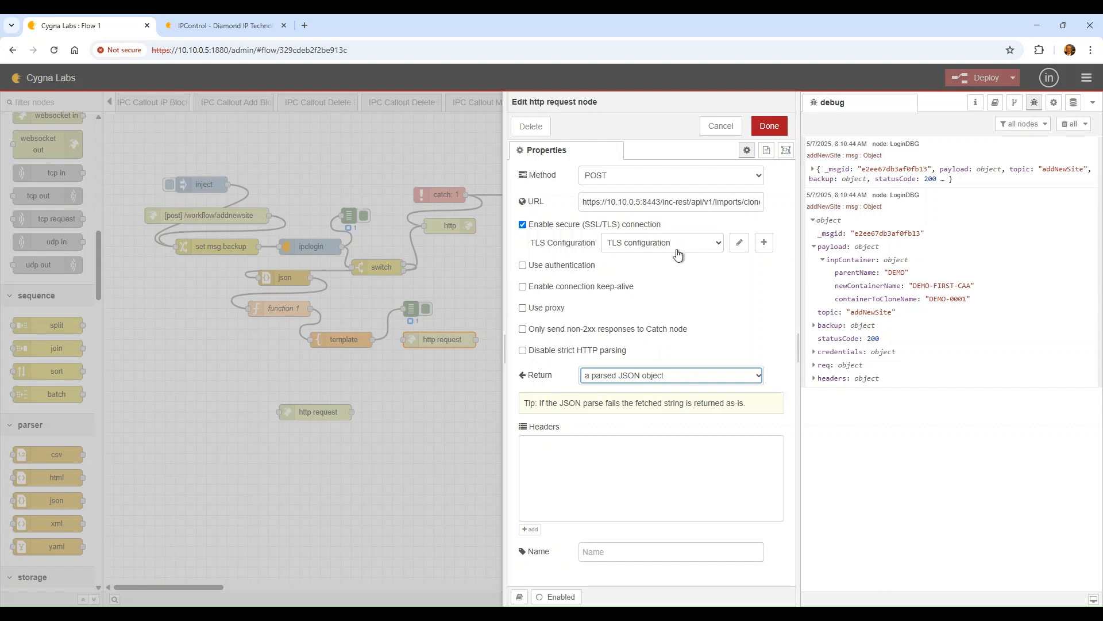
{"action": "left_click", "coordinate": [771, 127]}
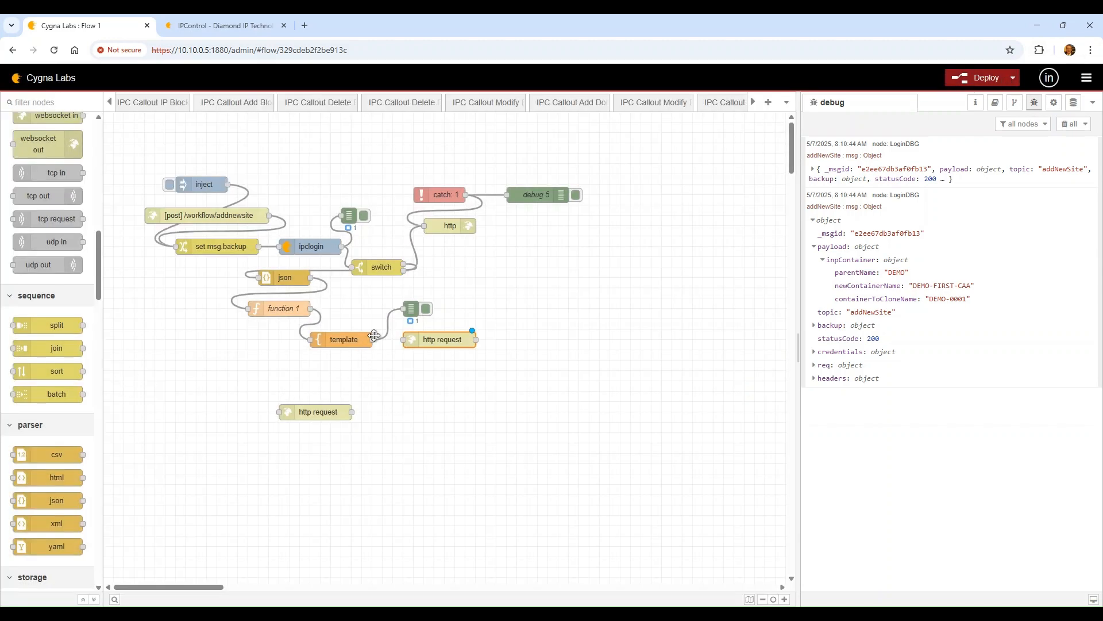
Wire template into http request, attach a pasted debug node after it, deploy, and clear debug
{"action": "left_click_drag", "start_coordinate": [372, 339], "coordinate": [406, 340]}
{"action": "key", "text": "ctrl+v"}
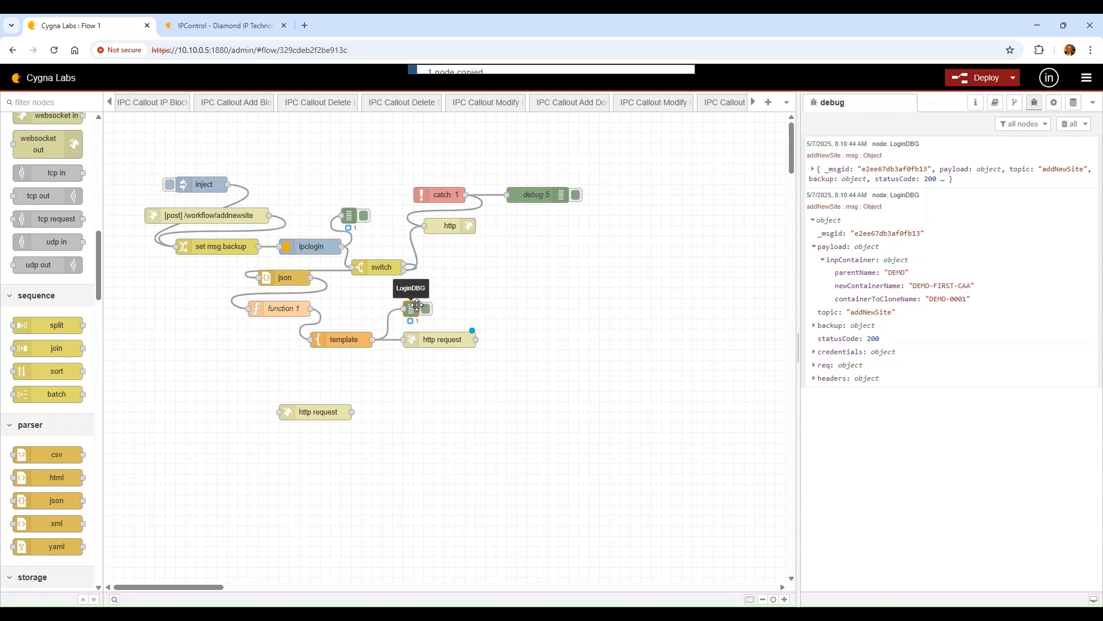
{"action": "left_click", "coordinate": [523, 339]}
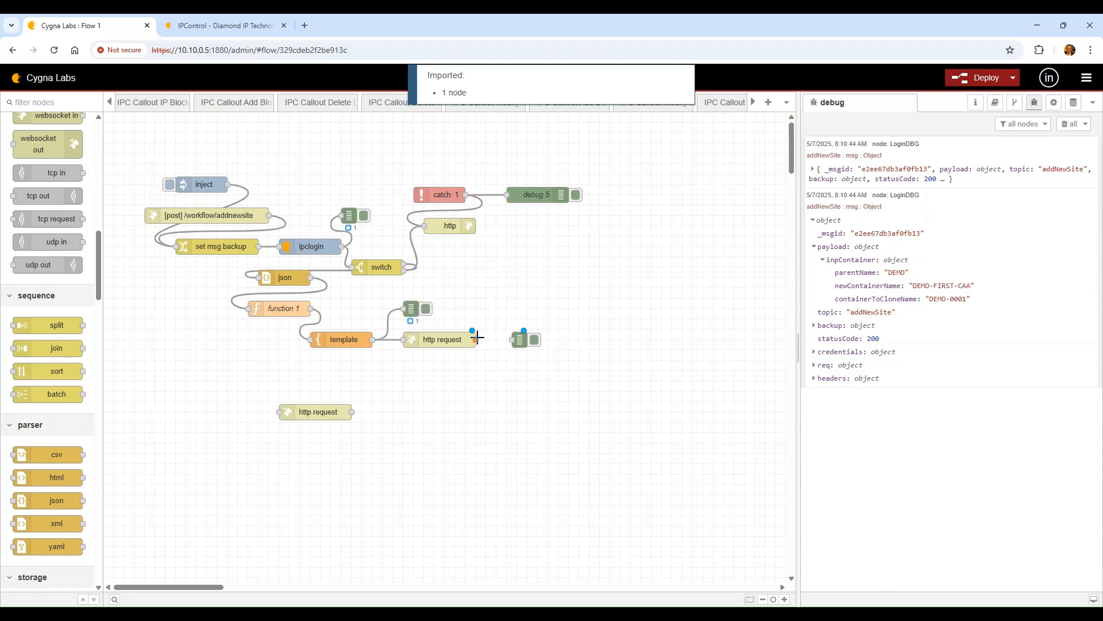
{"action": "left_click_drag", "start_coordinate": [477, 340], "coordinate": [513, 340]}
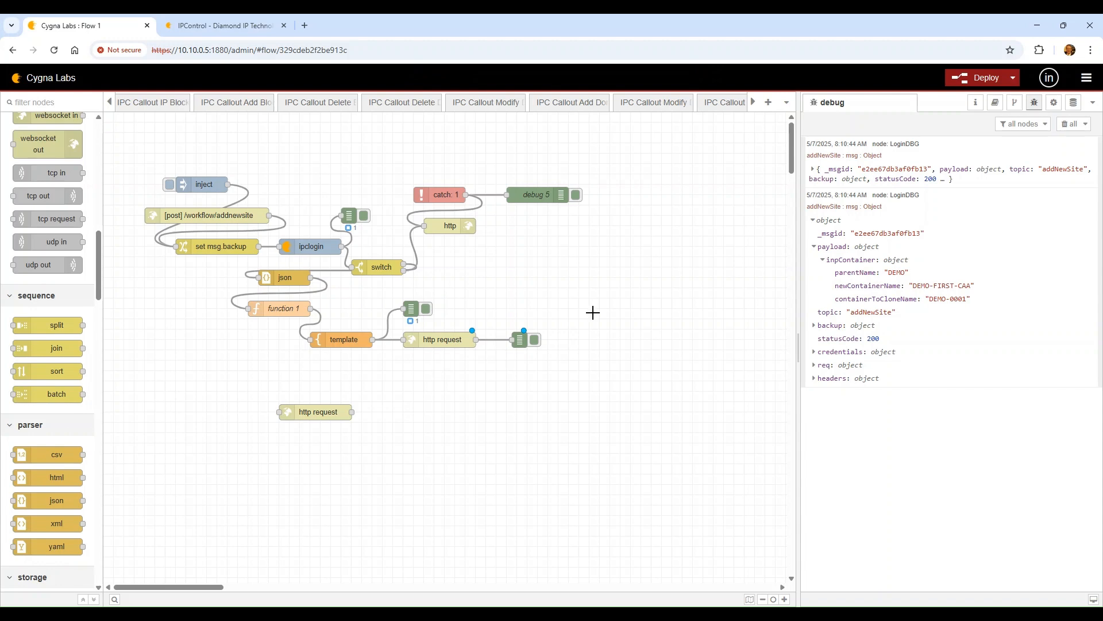
{"action": "left_click", "coordinate": [995, 84]}
{"action": "left_click", "coordinate": [1069, 124]}
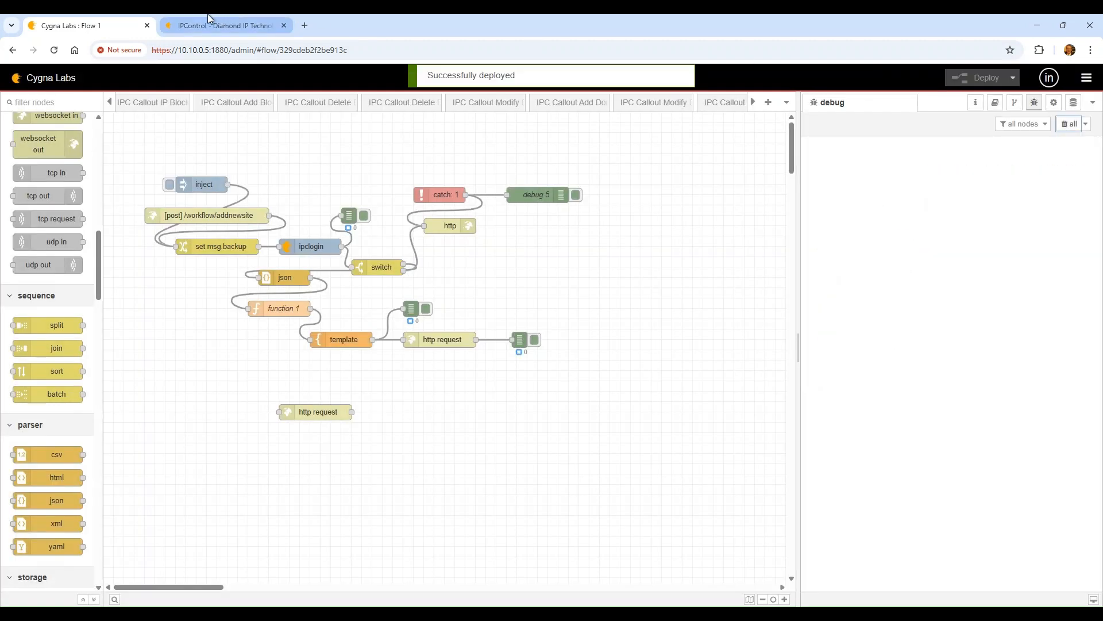
Browse IPControl's tree under #1-Organization_A to the Demo container and start editing it
{"action": "left_click", "coordinate": [225, 18]}
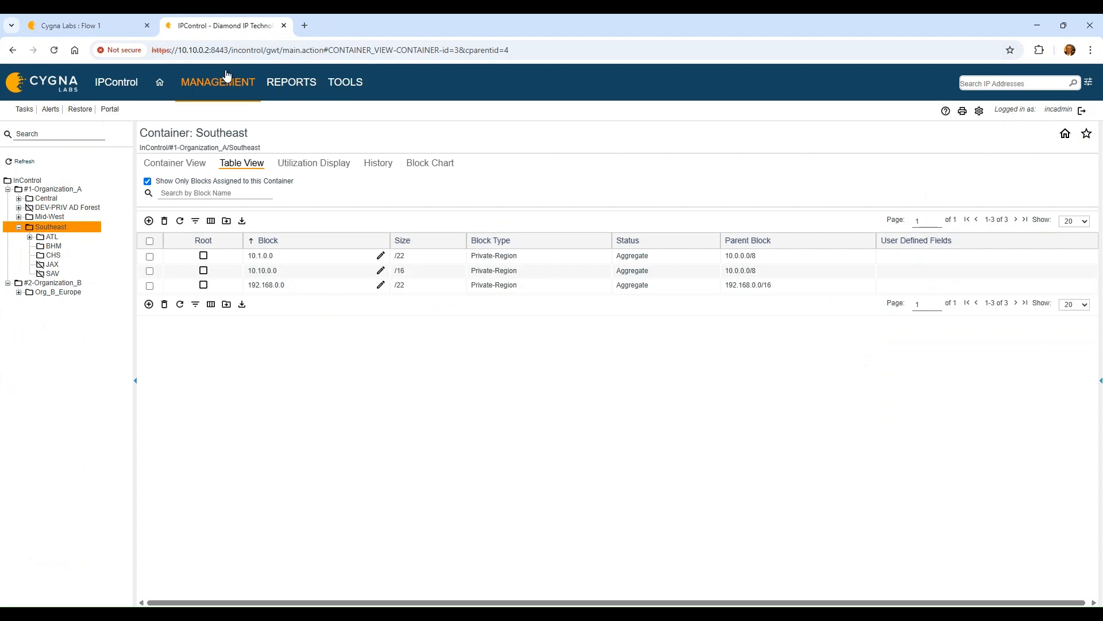
{"action": "left_click", "coordinate": [40, 199]}
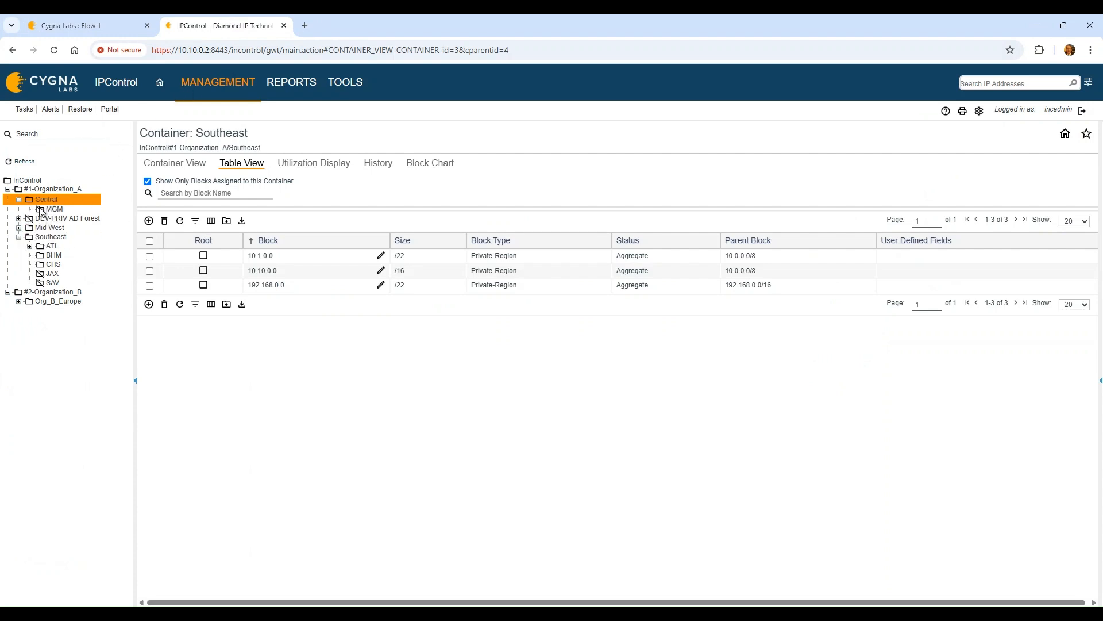
{"action": "left_click", "coordinate": [89, 25]}
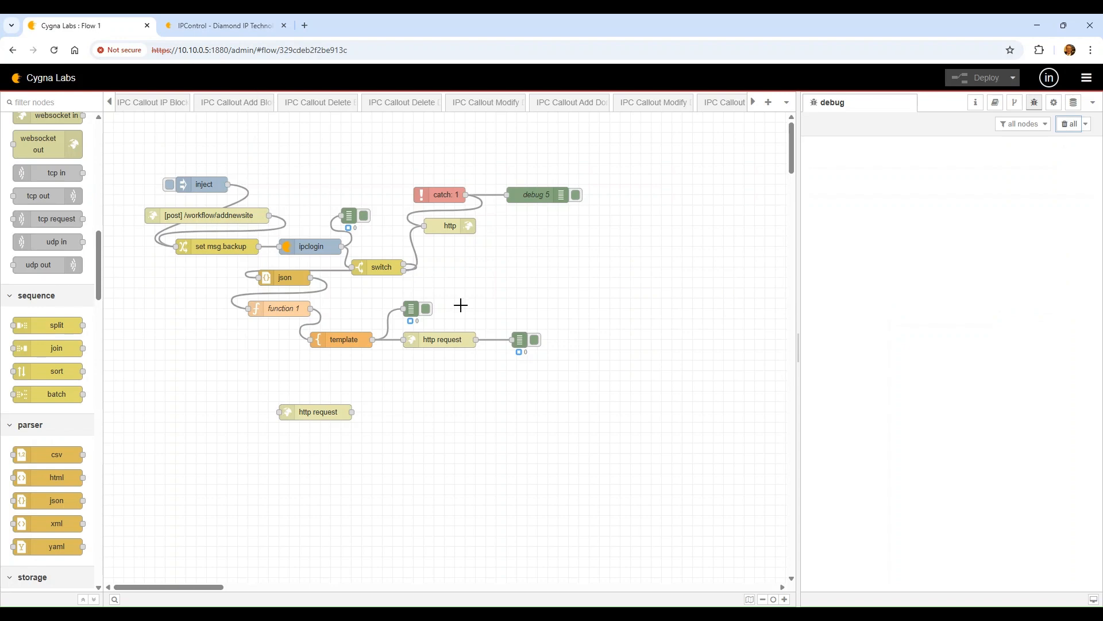
{"action": "left_click", "coordinate": [230, 25]}
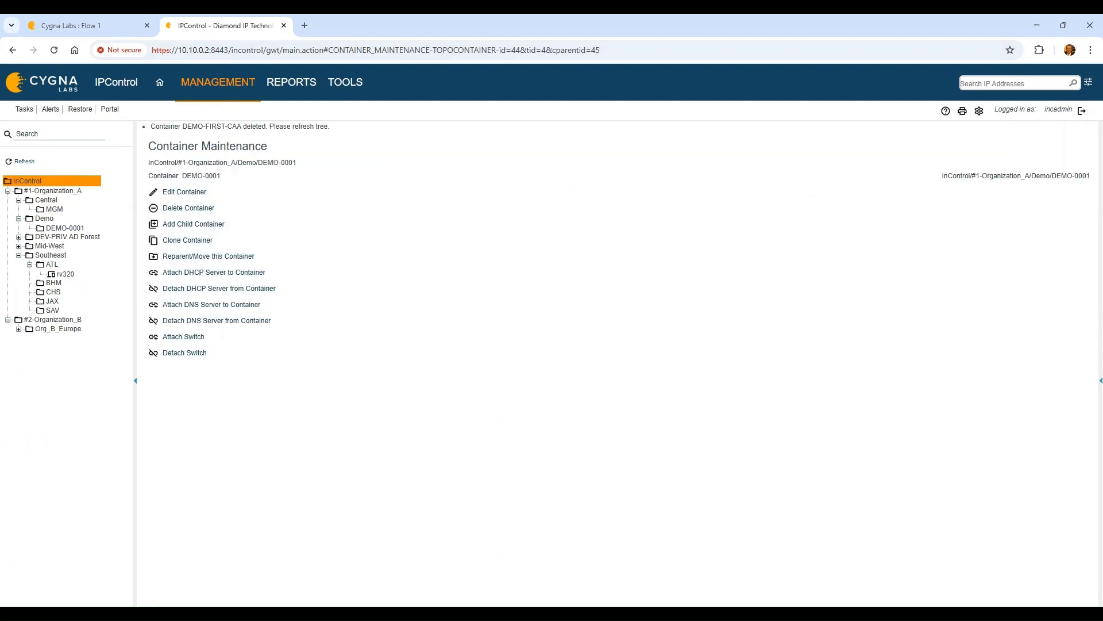
{"action": "left_click", "coordinate": [53, 191]}
{"action": "left_click", "coordinate": [44, 219]}
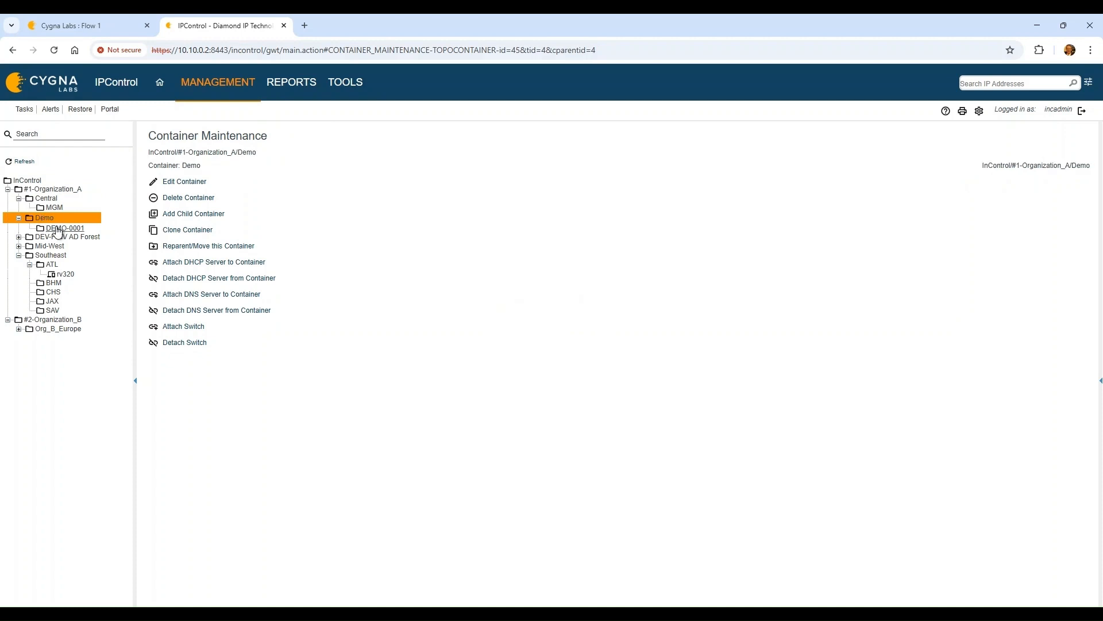
{"action": "left_click", "coordinate": [55, 230]}
{"action": "left_click", "coordinate": [46, 218]}
{"action": "left_click", "coordinate": [65, 228]}
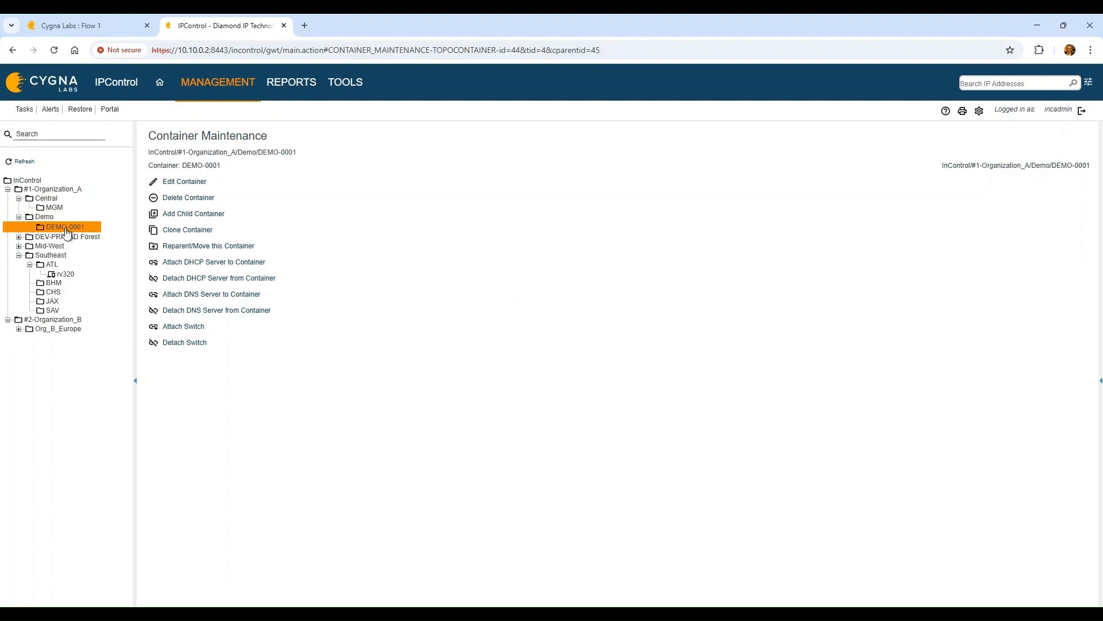
{"action": "left_click", "coordinate": [46, 219]}
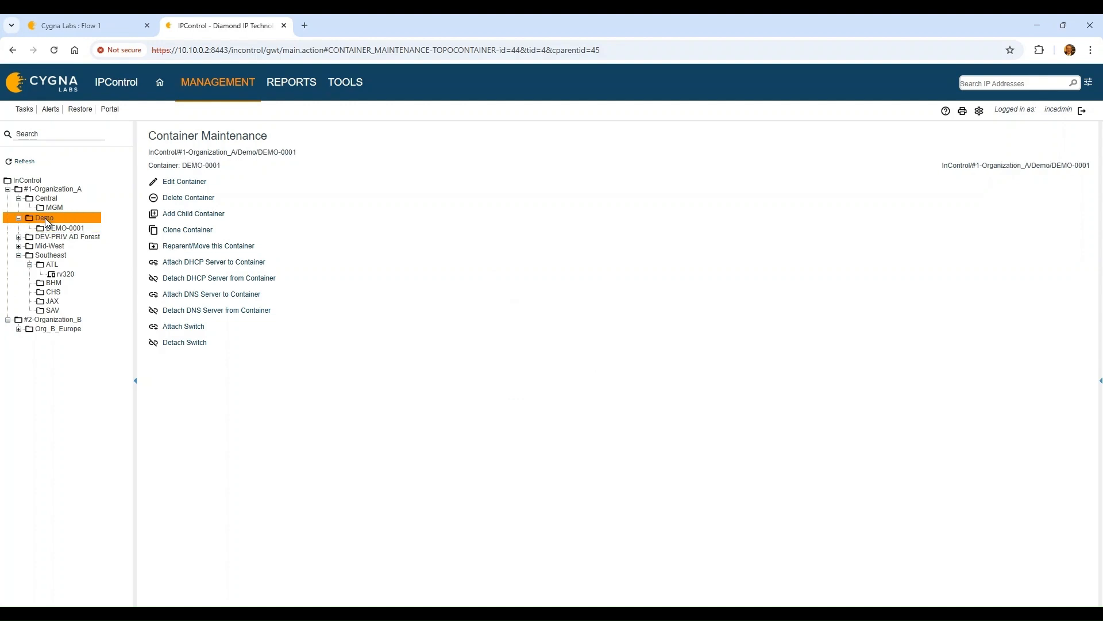
{"action": "left_click", "coordinate": [167, 182]}
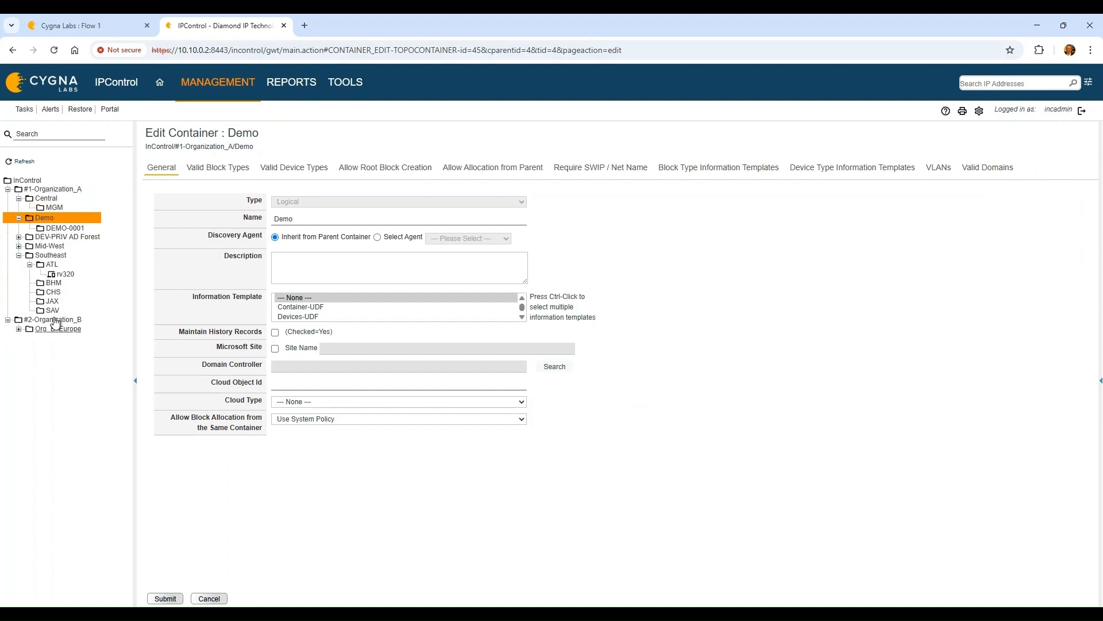
Select the Container-UDF information template and review the Demo container's block type tabs
{"action": "left_click", "coordinate": [322, 310]}
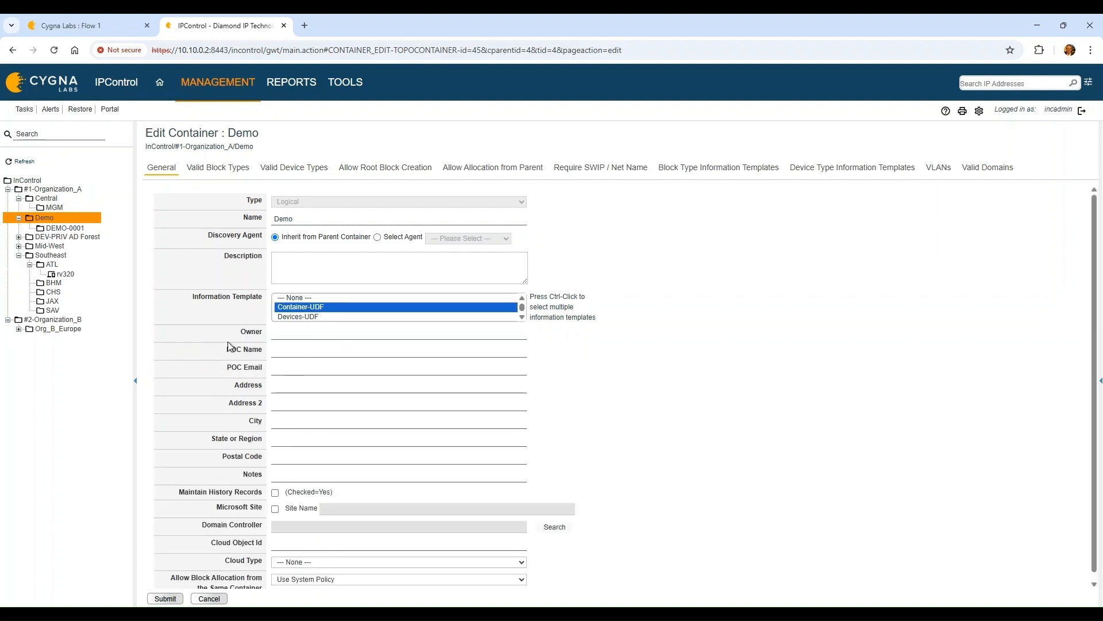
{"action": "left_click", "coordinate": [217, 170]}
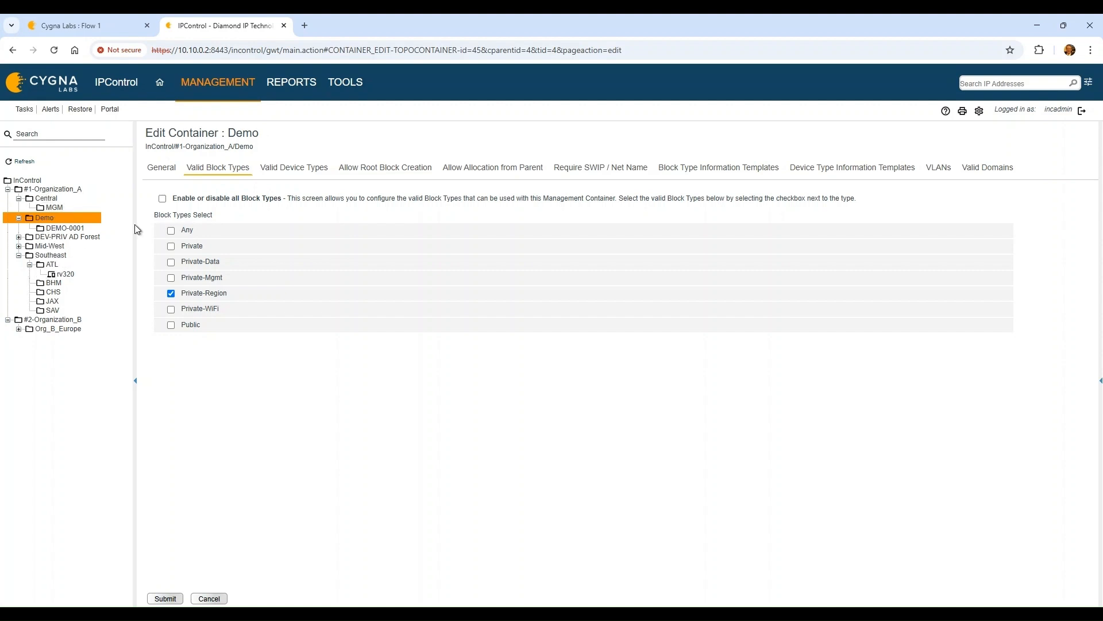
{"action": "left_click", "coordinate": [317, 172]}
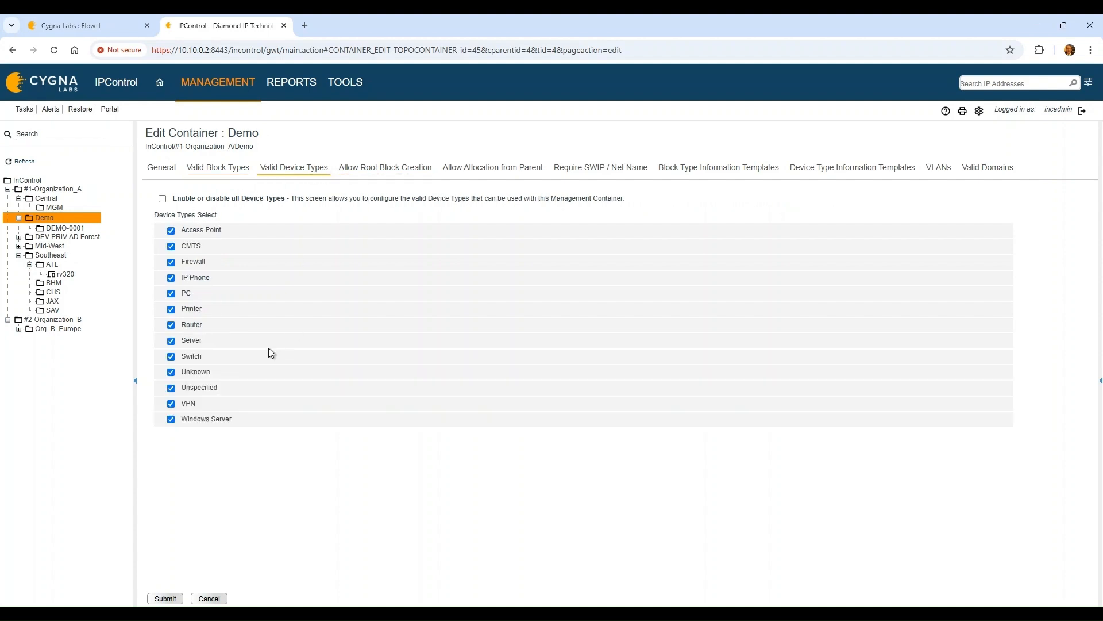
{"action": "left_click", "coordinate": [406, 172]}
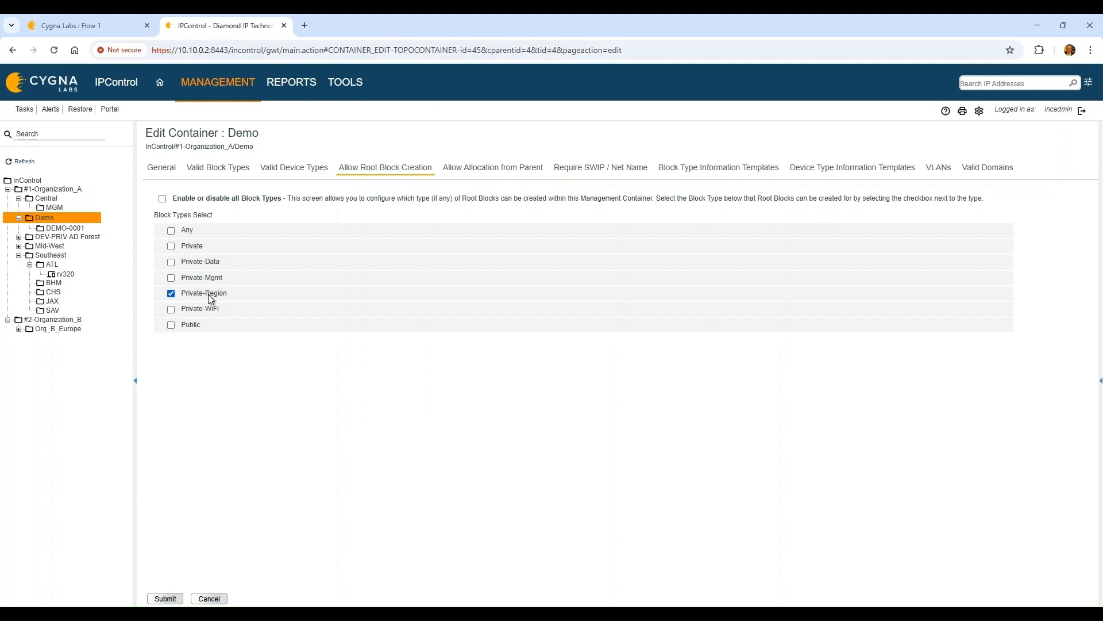
{"action": "left_click", "coordinate": [496, 172]}
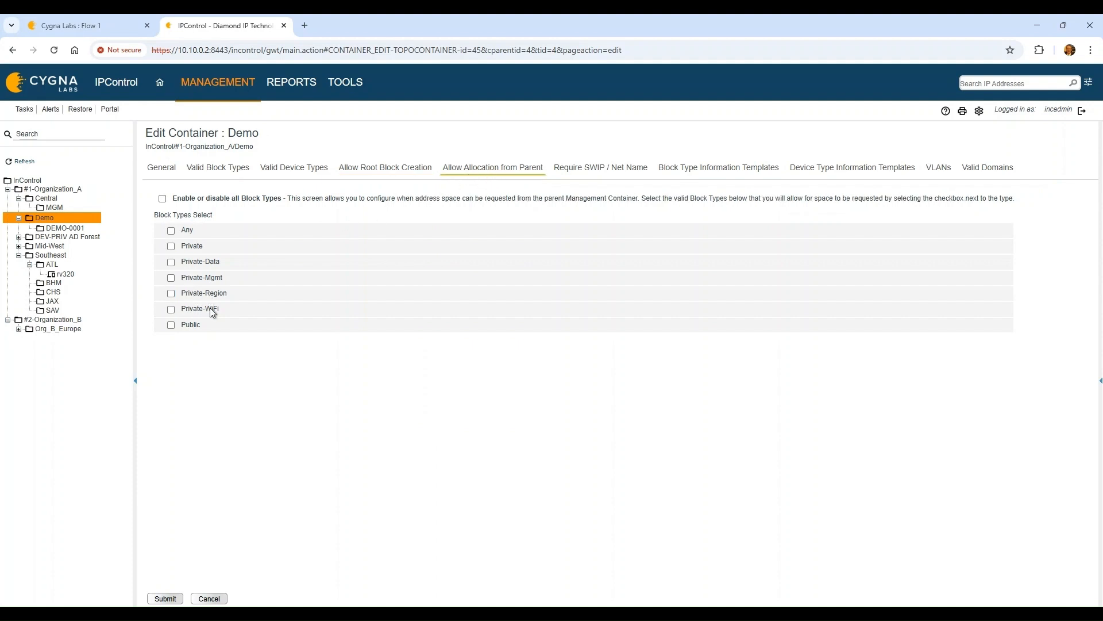
{"action": "left_click", "coordinate": [621, 170]}
{"action": "left_click", "coordinate": [499, 172]}
Allow Private-Region allocation from parent, remove Private-Region and Private root blocks, and submit
{"action": "left_click", "coordinate": [171, 294]}
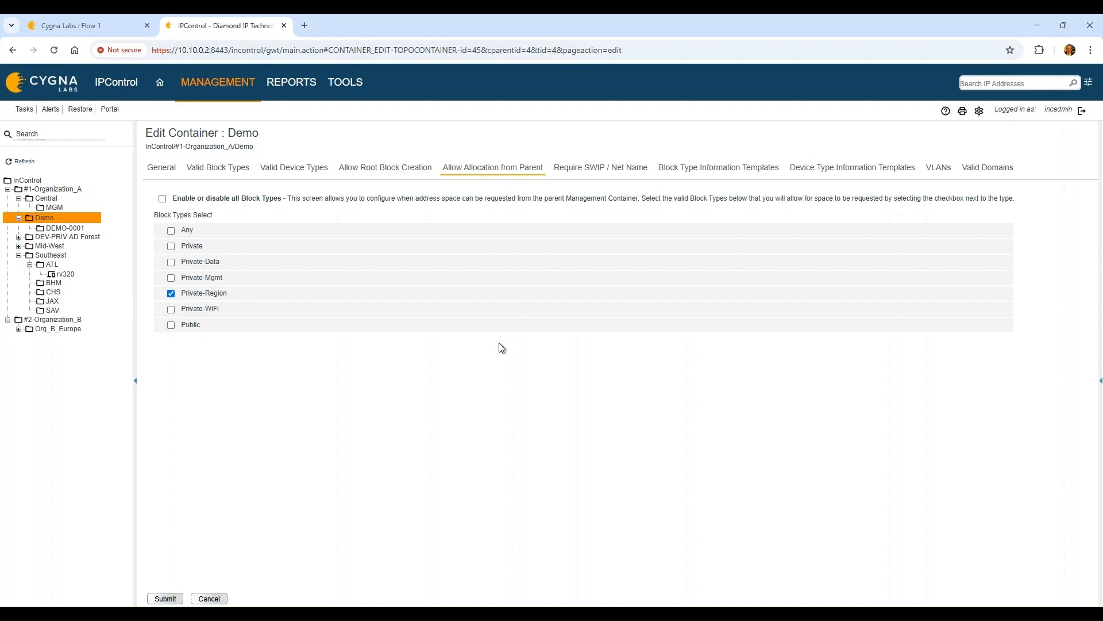
{"action": "left_click", "coordinate": [411, 171]}
{"action": "left_click", "coordinate": [172, 294]}
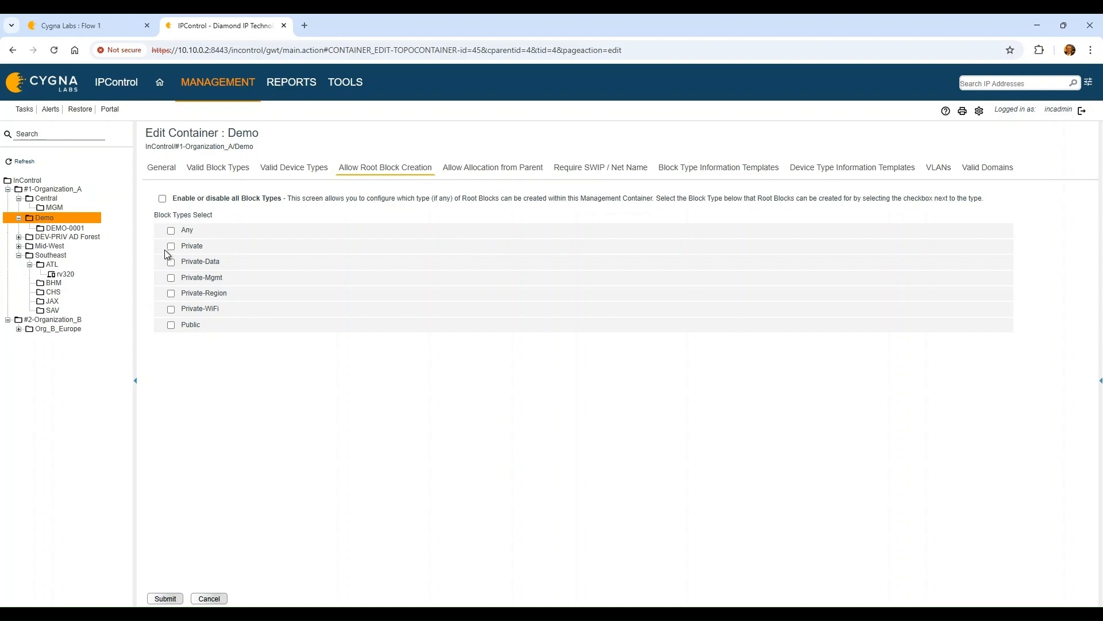
{"action": "left_click", "coordinate": [170, 246]}
{"action": "left_click", "coordinate": [491, 171]}
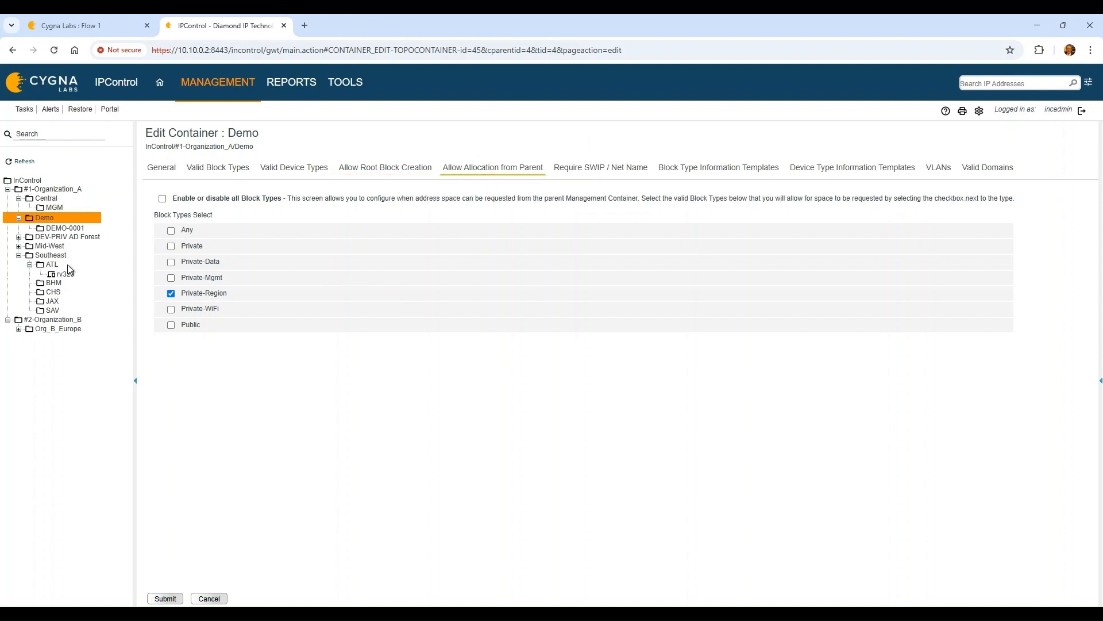
{"action": "left_click", "coordinate": [429, 168]}
{"action": "left_click", "coordinate": [171, 247]}
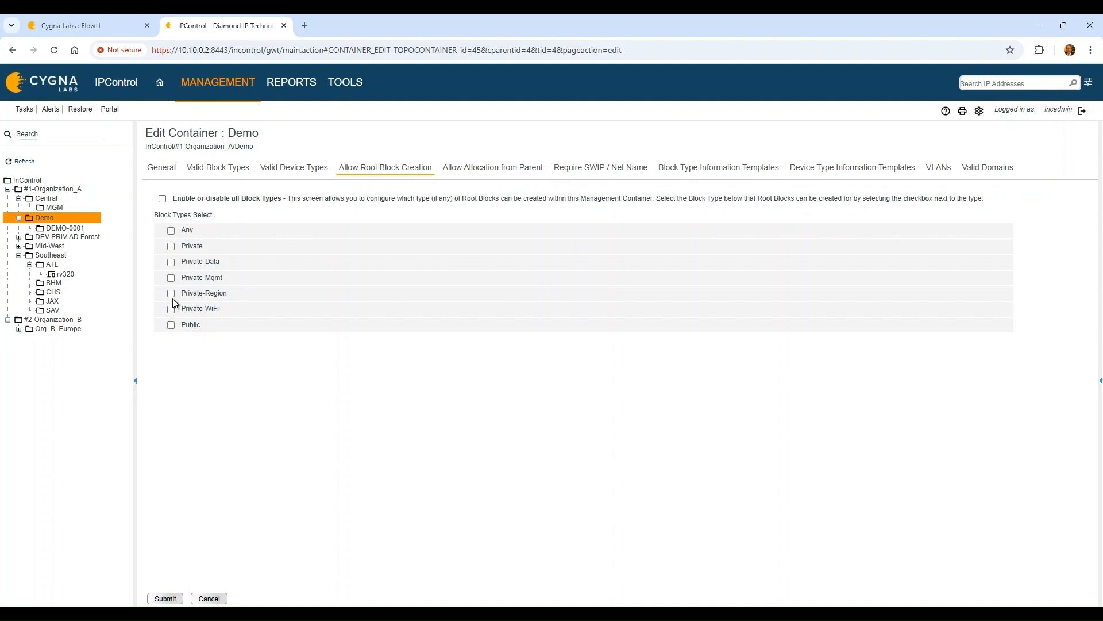
{"action": "left_click", "coordinate": [497, 170]}
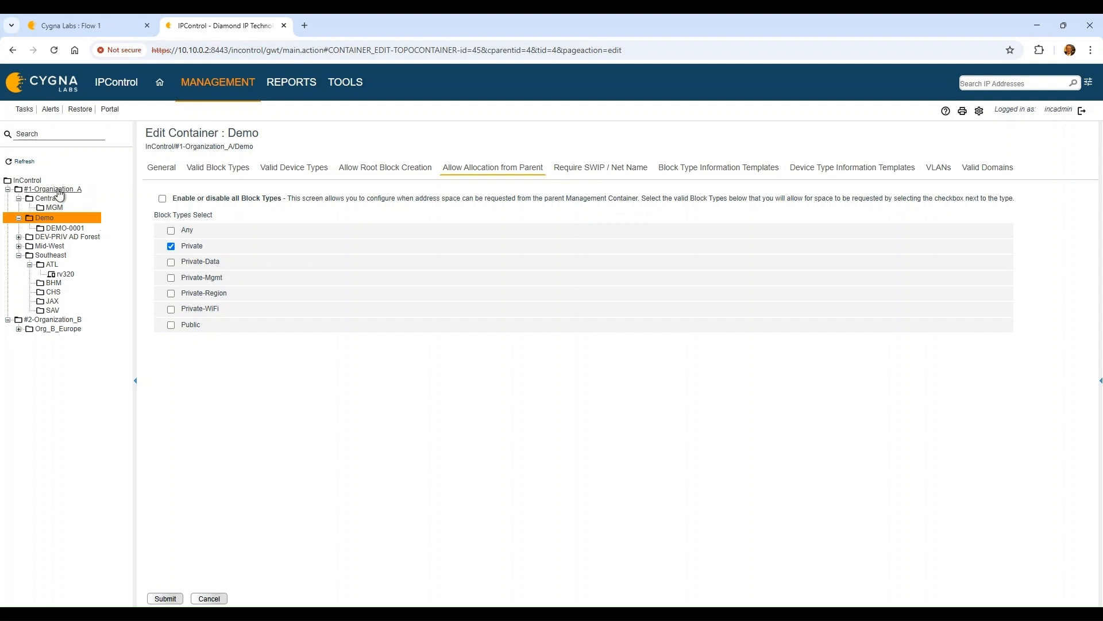
{"action": "left_click", "coordinate": [629, 171]}
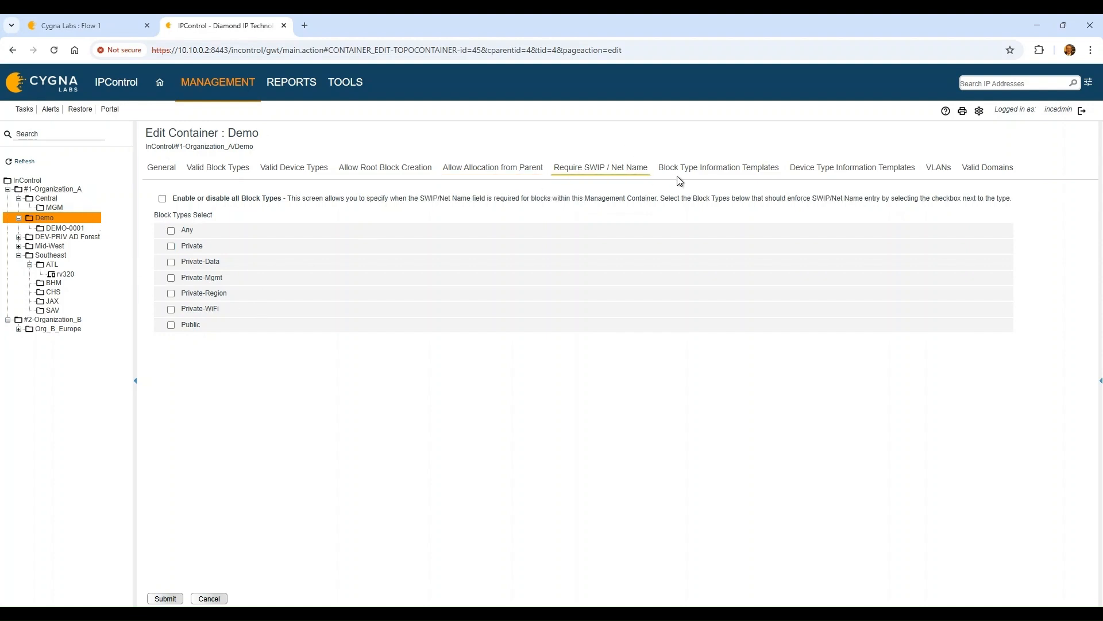
{"action": "left_click", "coordinate": [697, 171]}
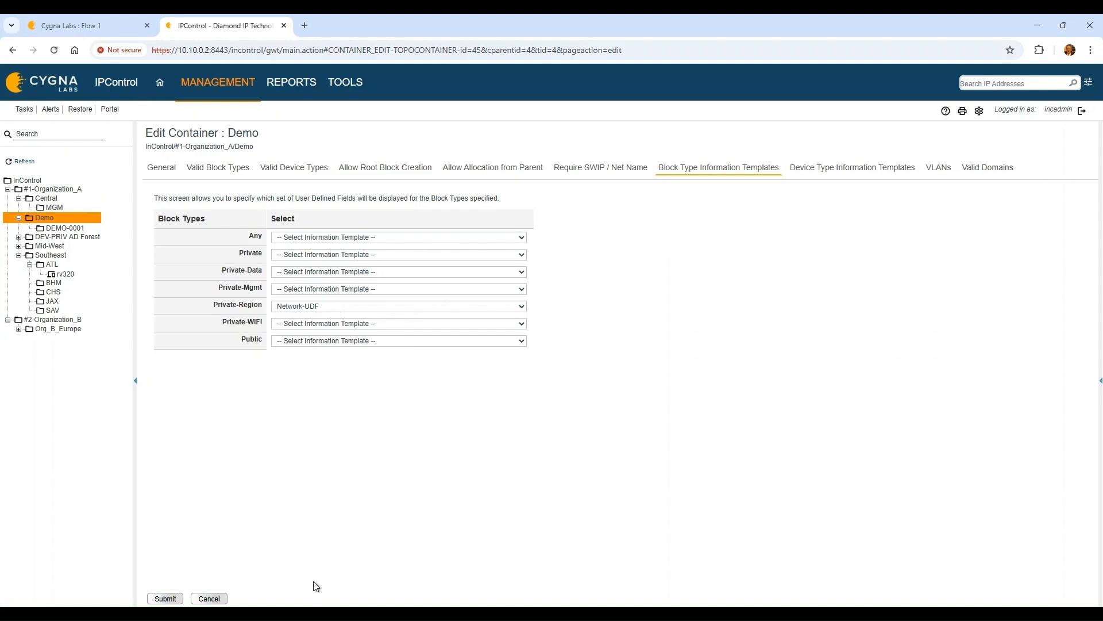
{"action": "left_click", "coordinate": [165, 598]}
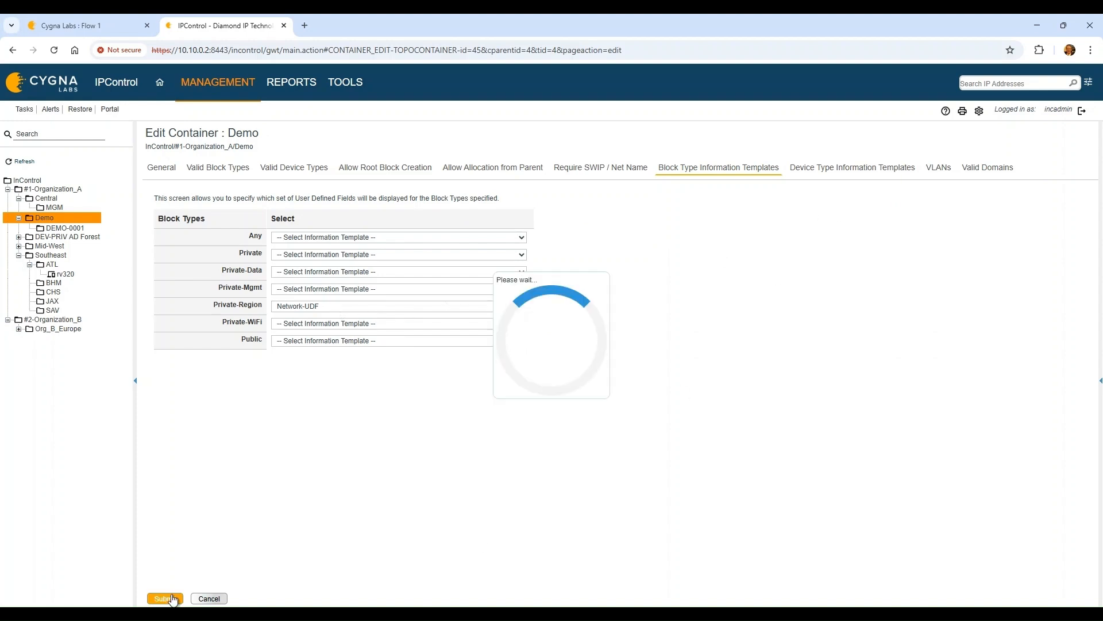
{"action": "left_click", "coordinate": [65, 227]}
Resave the DEMO-0001 container after reviewing its valid block types, allocation and template tabs
{"action": "left_click", "coordinate": [194, 180]}
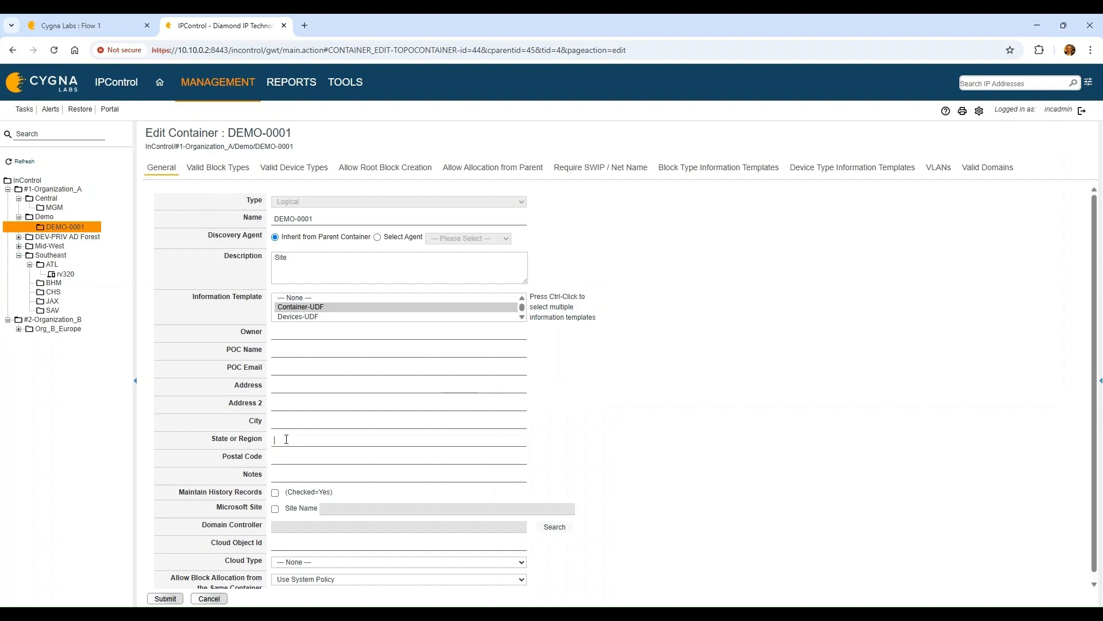
{"action": "key", "text": "Tab"}
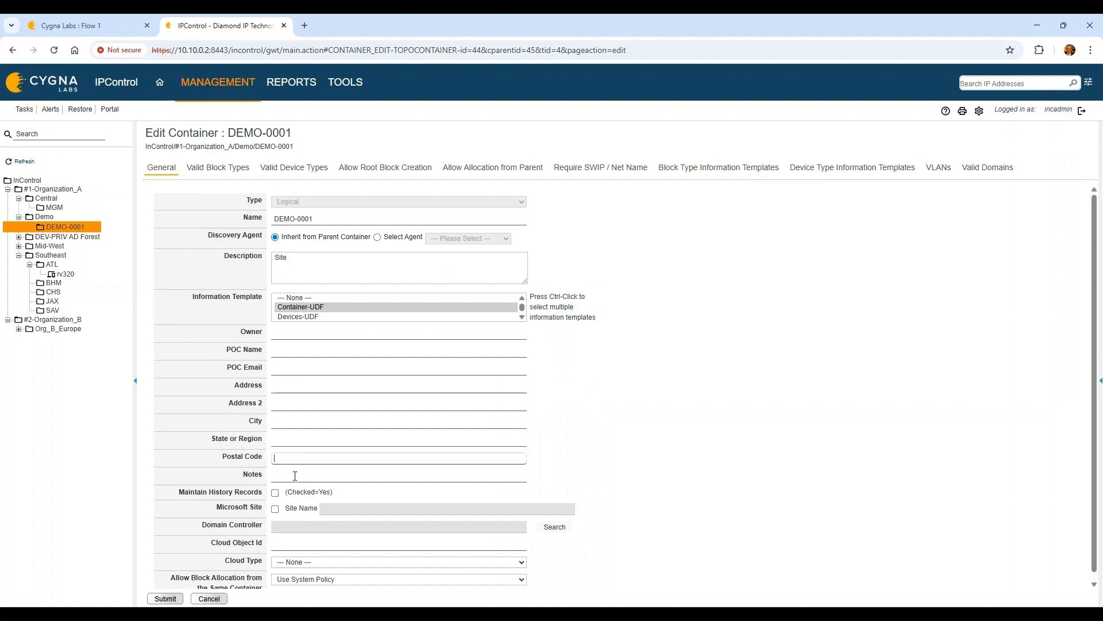
{"action": "key", "text": "Tab"}
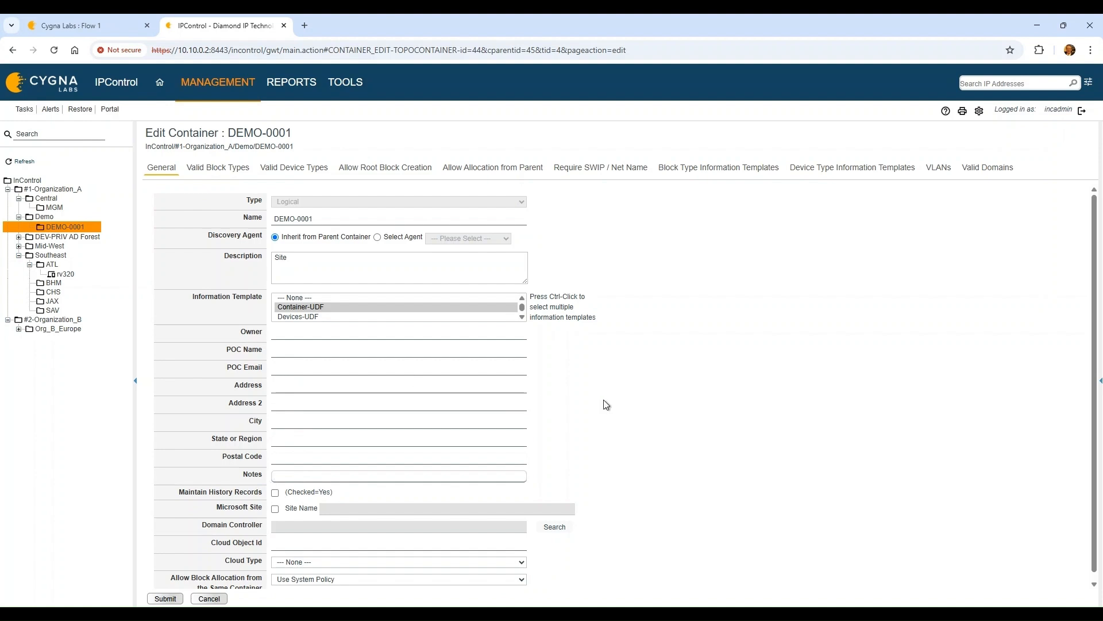
{"action": "left_click", "coordinate": [224, 169]}
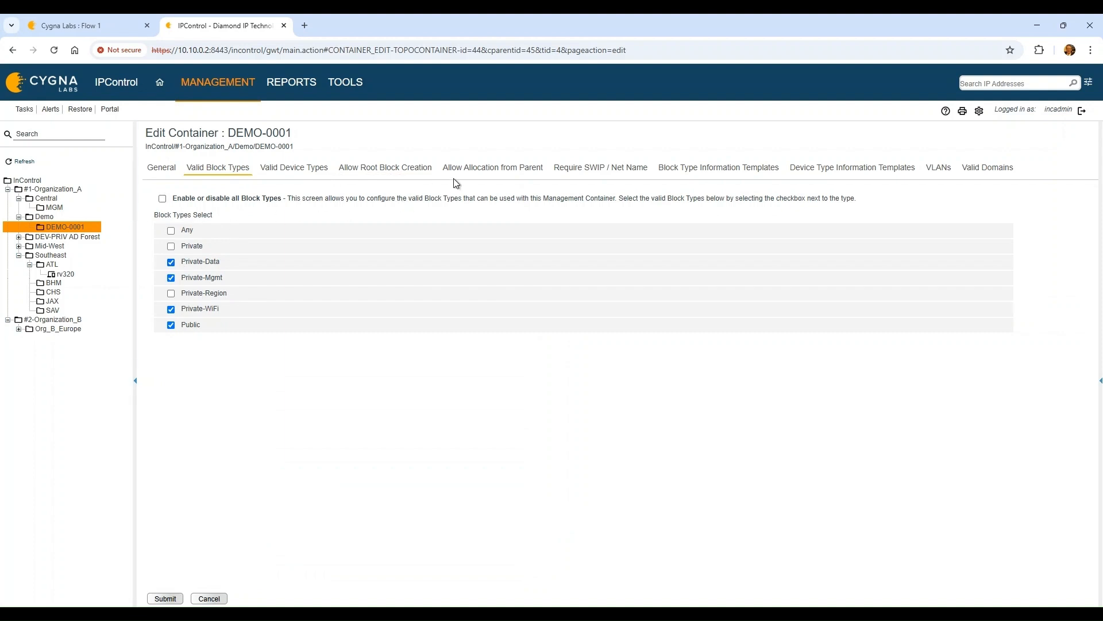
{"action": "left_click", "coordinate": [497, 176]}
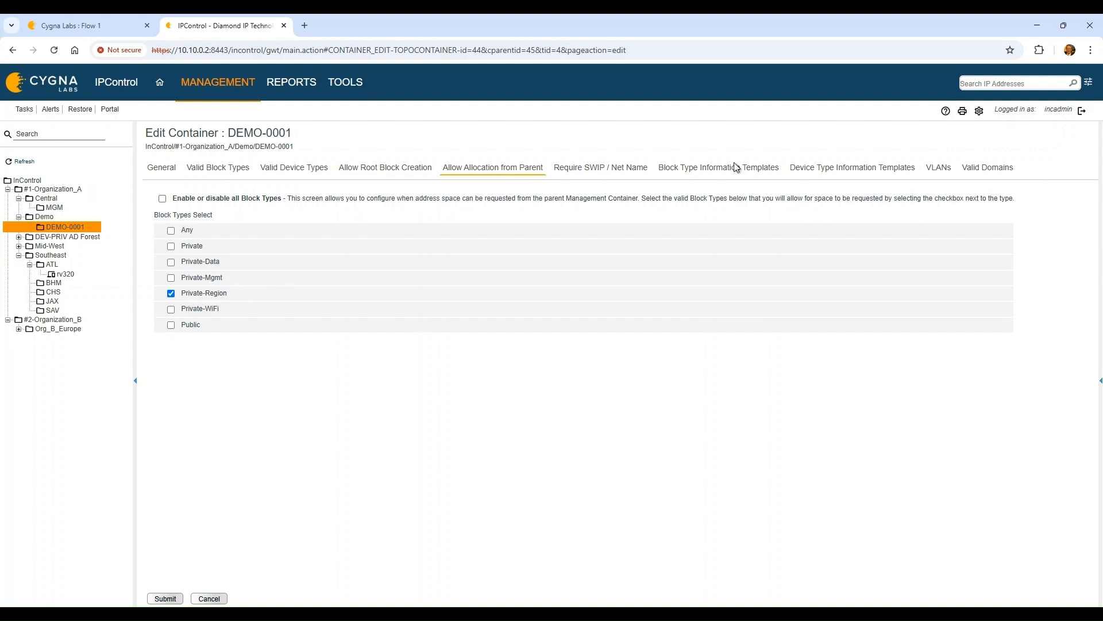
{"action": "left_click", "coordinate": [760, 168]}
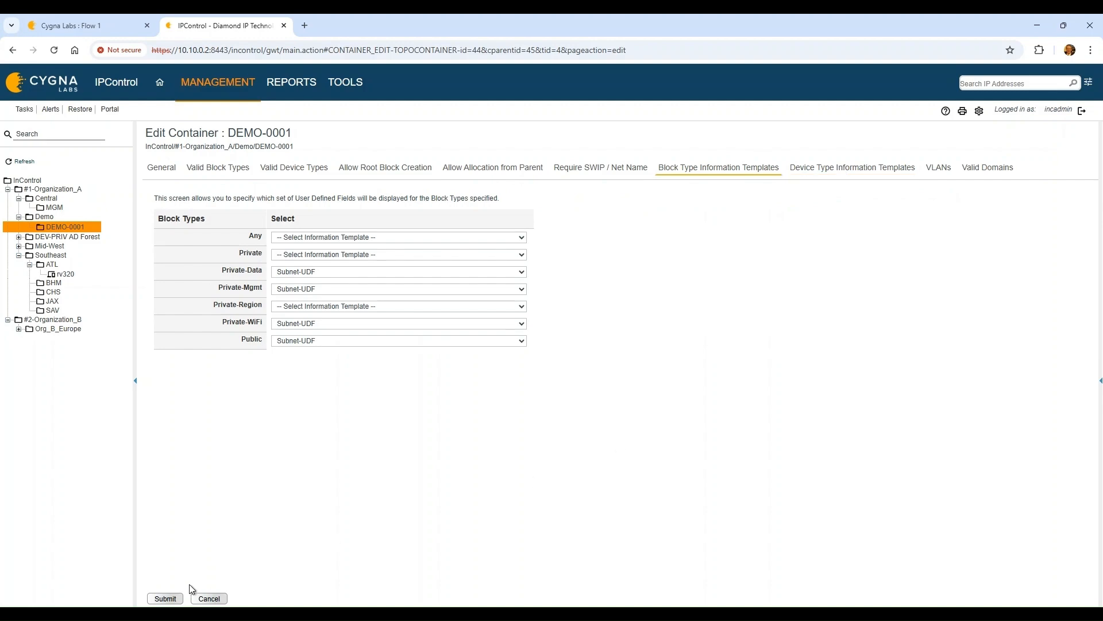
{"action": "left_click", "coordinate": [167, 599]}
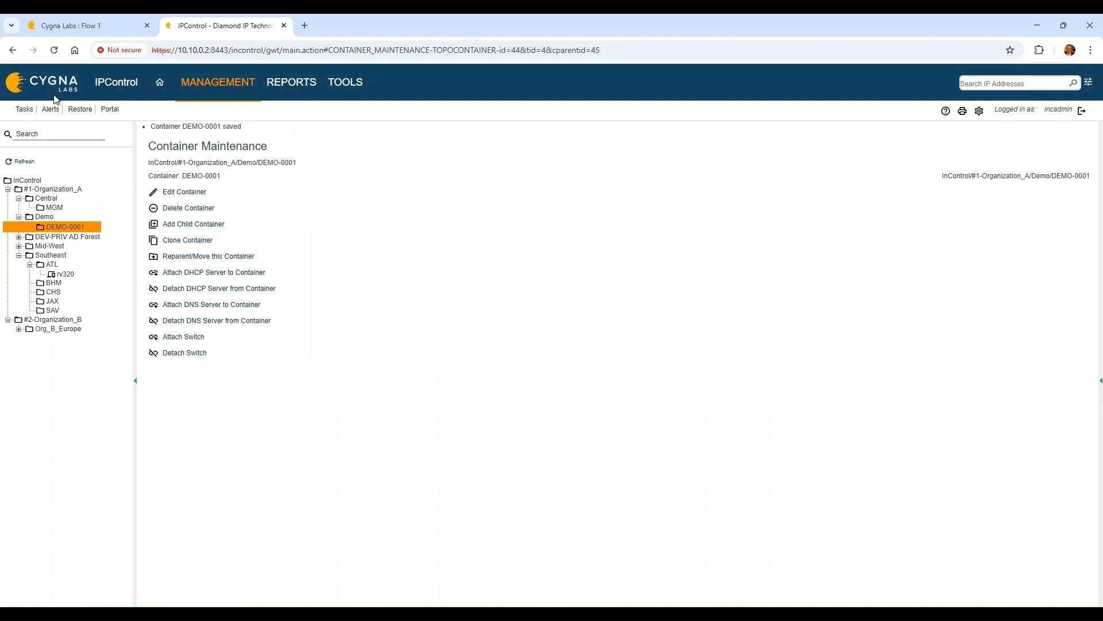
Back in Flow 1, clear the debug messages and open the inject node's settings
{"action": "left_click", "coordinate": [64, 15]}
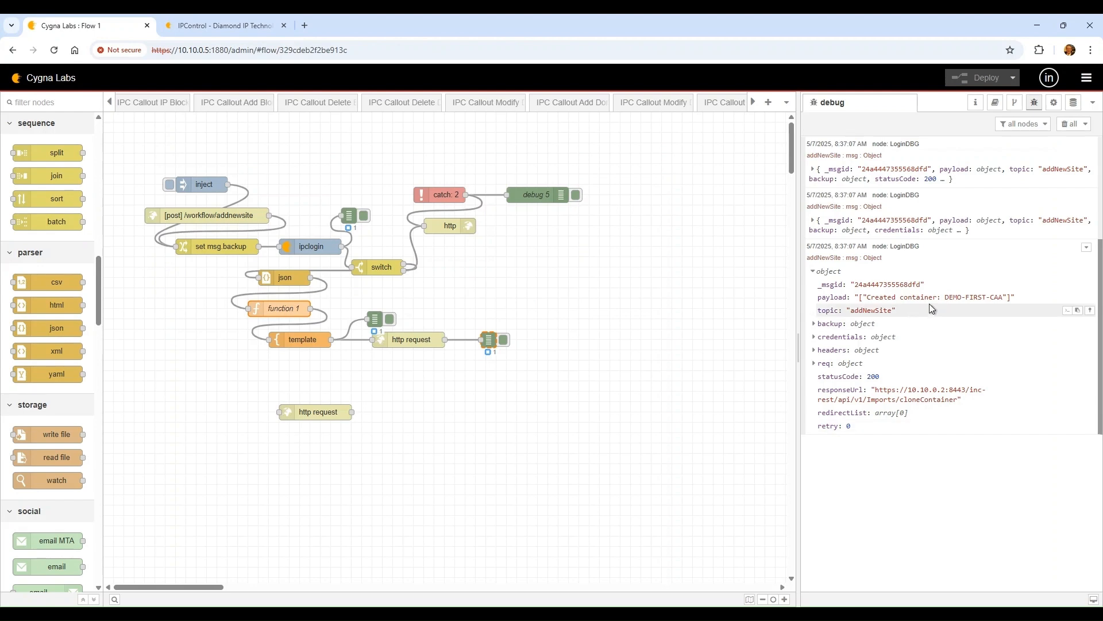
{"action": "left_click", "coordinate": [1063, 127]}
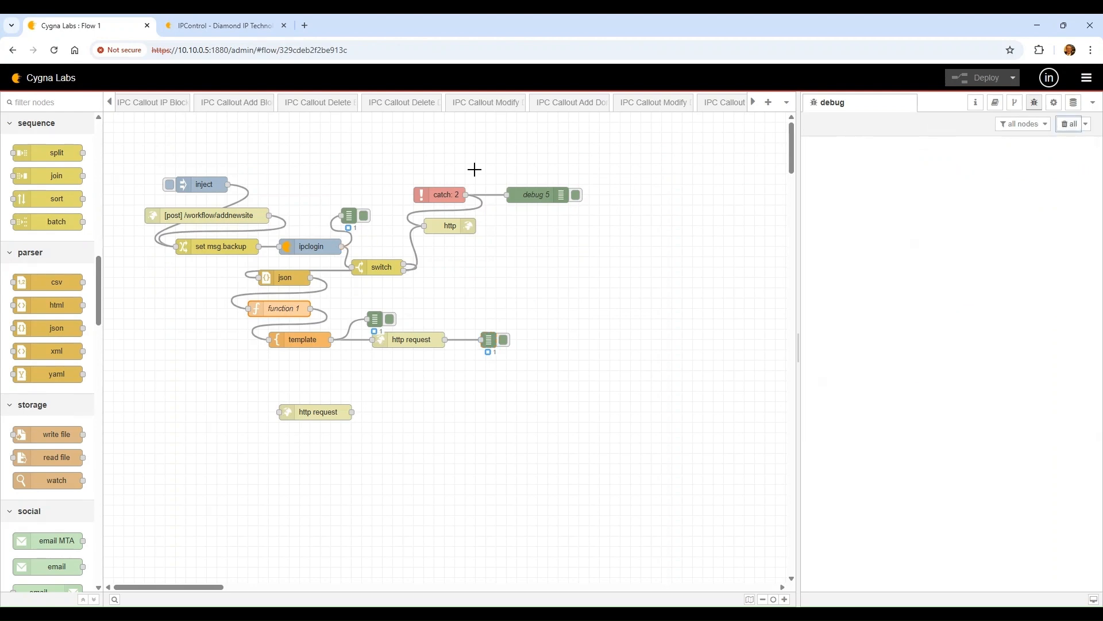
{"action": "double_click", "coordinate": [205, 183]}
{"action": "left_click", "coordinate": [757, 211]}
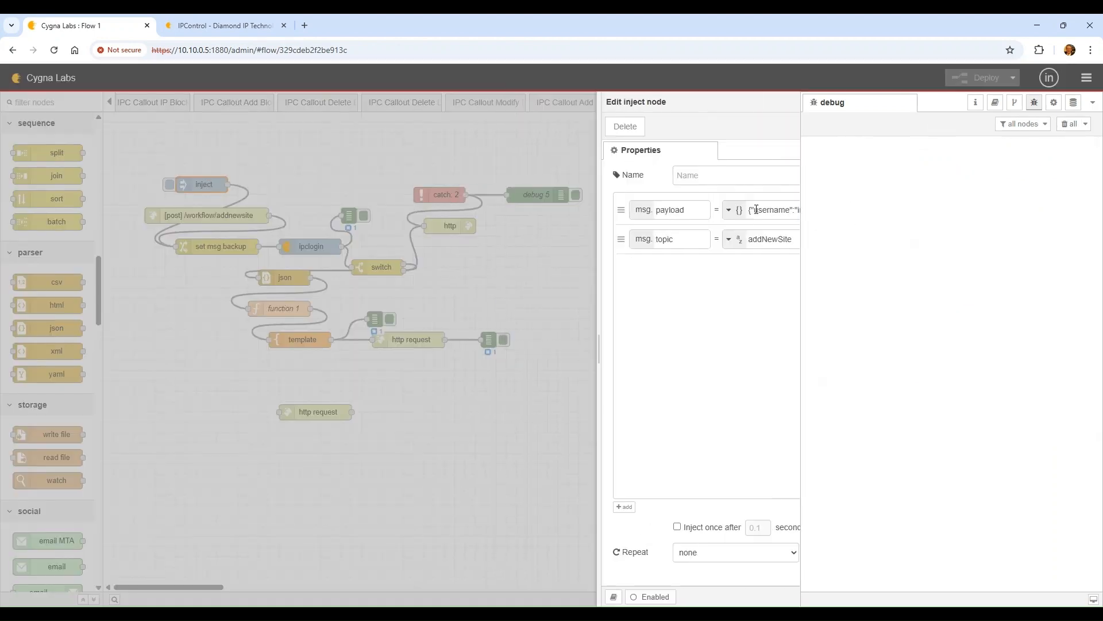
{"action": "left_click", "coordinate": [559, 219]}
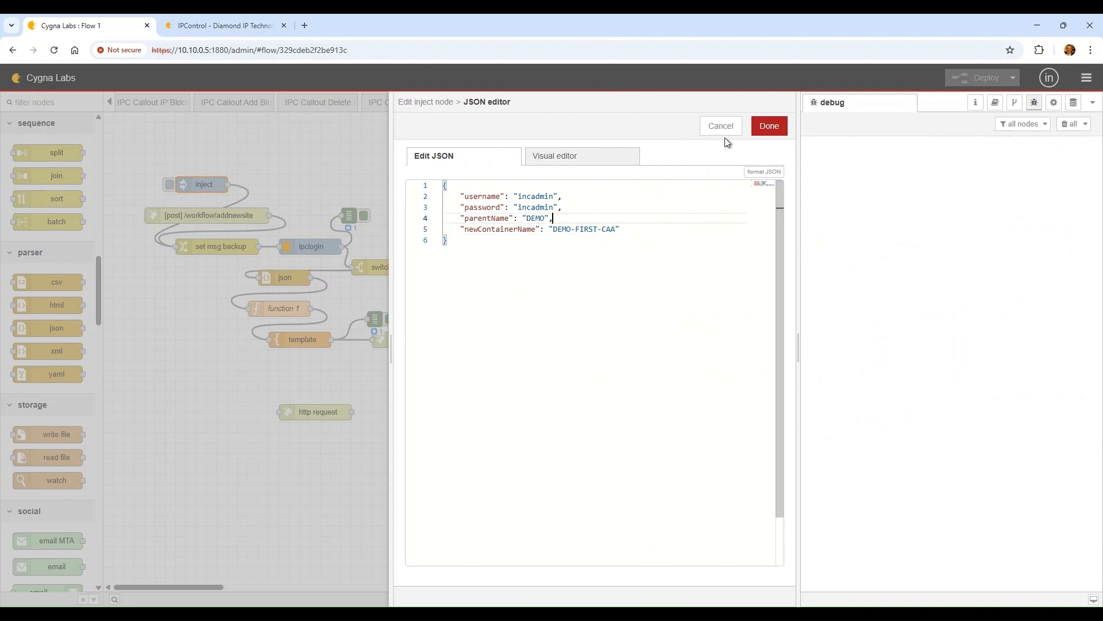
{"action": "left_click", "coordinate": [773, 127]}
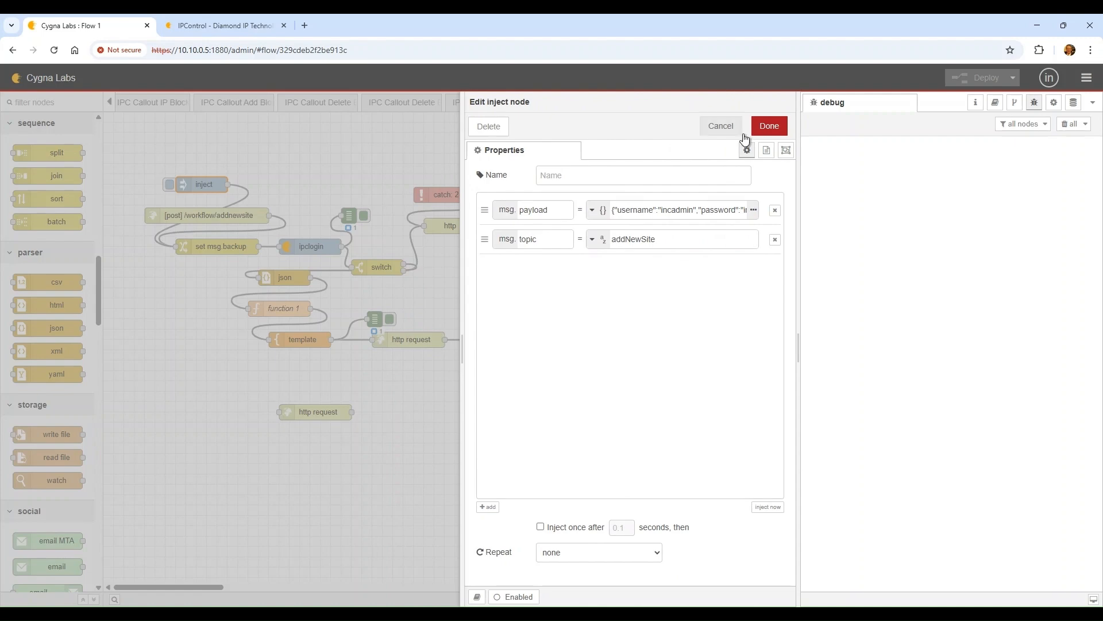
{"action": "left_click", "coordinate": [768, 126]}
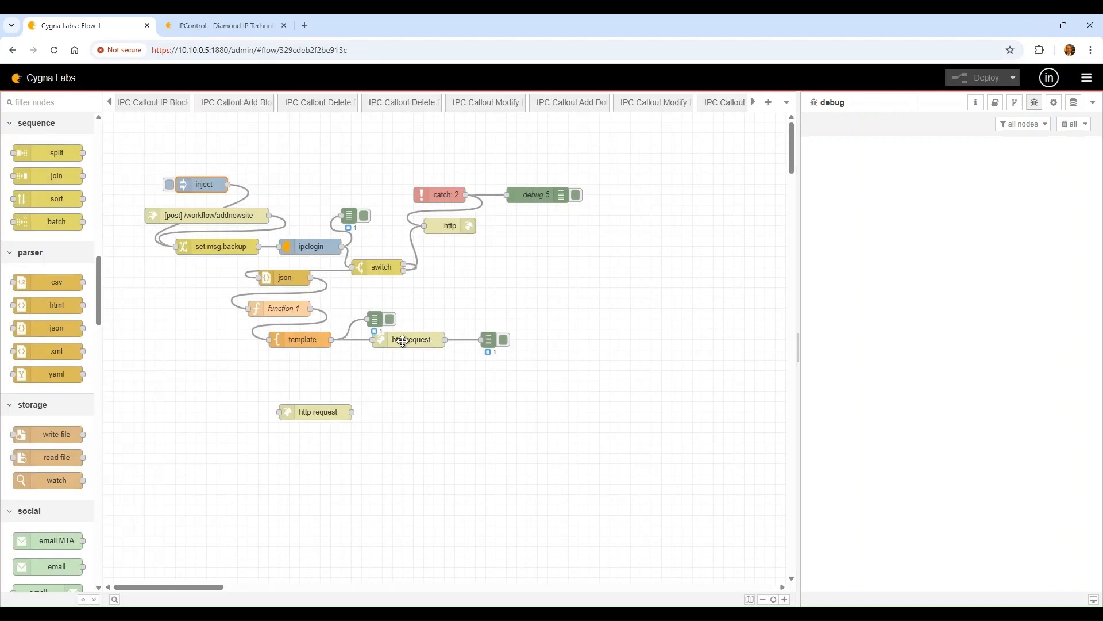
{"action": "double_click", "coordinate": [313, 339]}
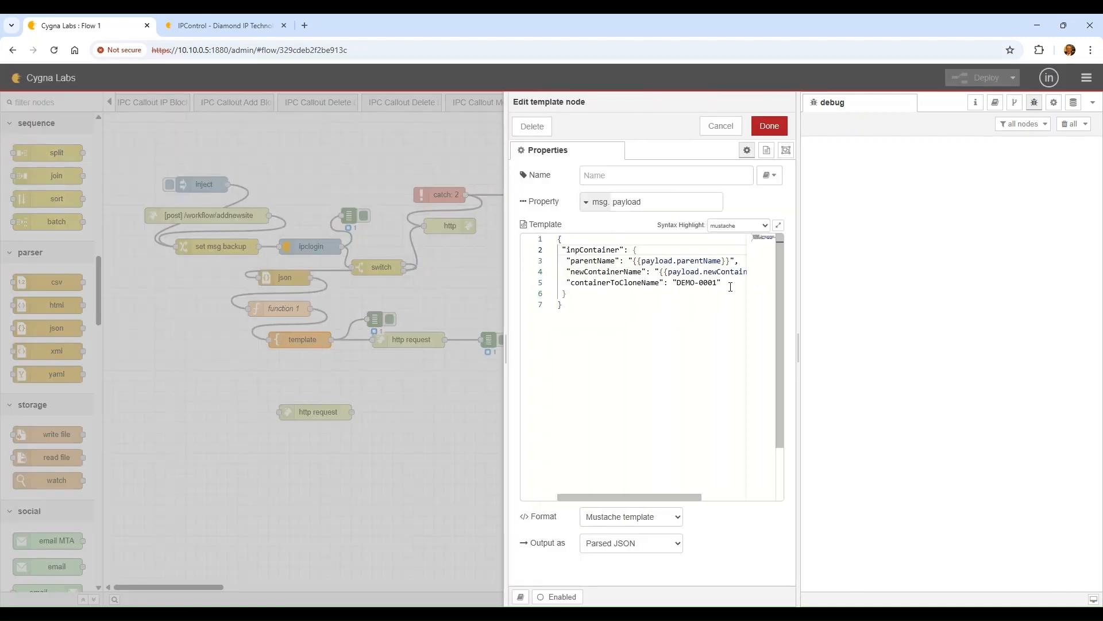
{"action": "left_click", "coordinate": [713, 127]}
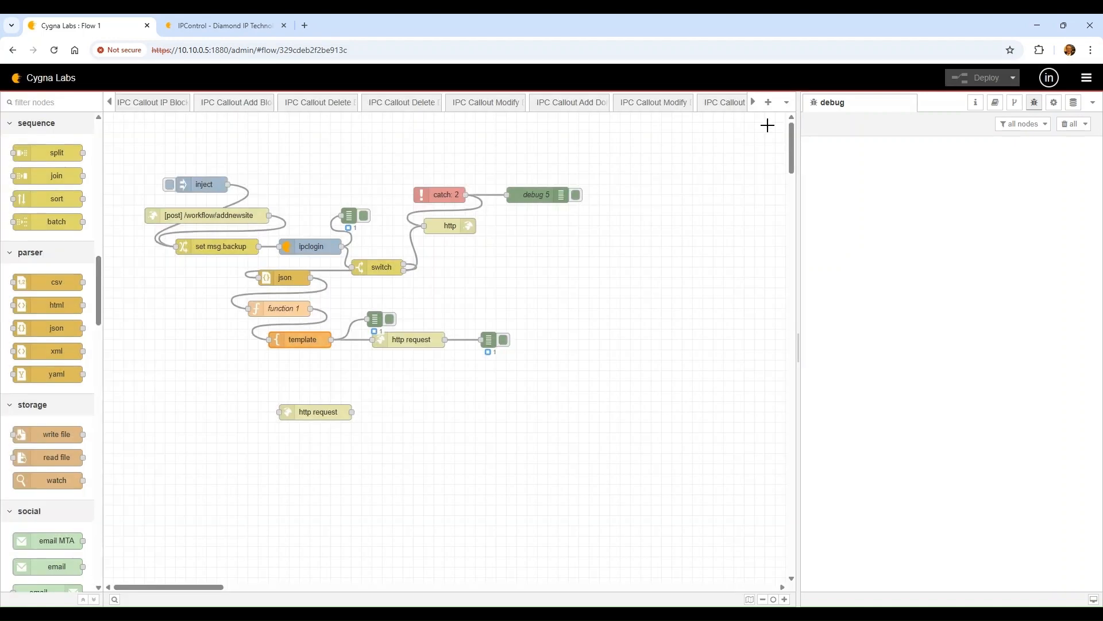
{"action": "left_click", "coordinate": [170, 184]}
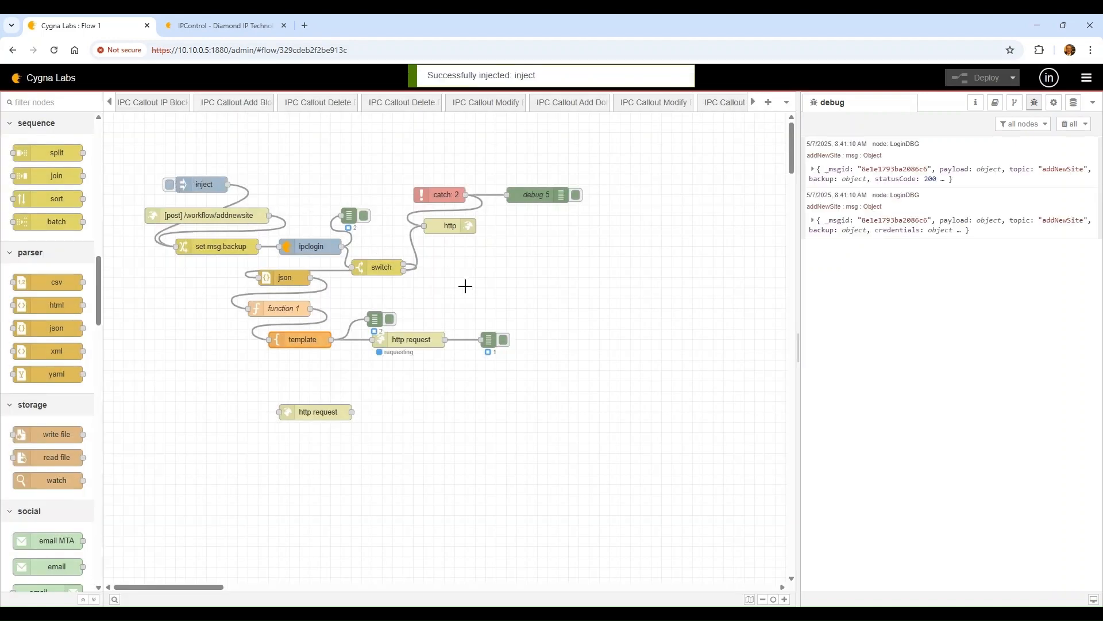
{"action": "left_click", "coordinate": [917, 281]}
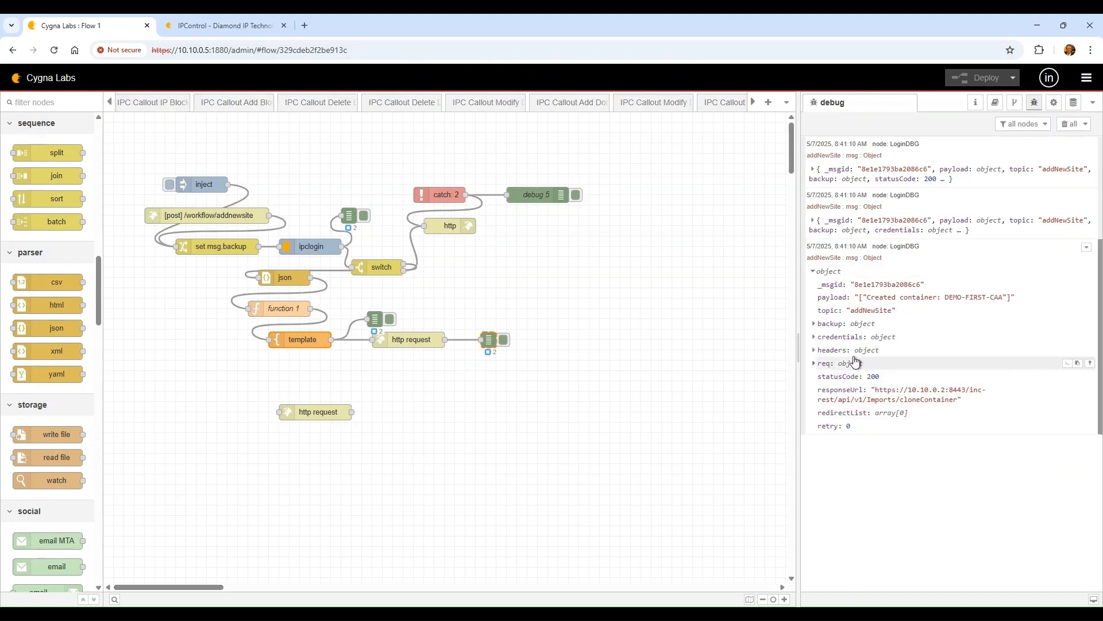
{"action": "left_click_drag", "start_coordinate": [983, 297], "coordinate": [875, 297]}
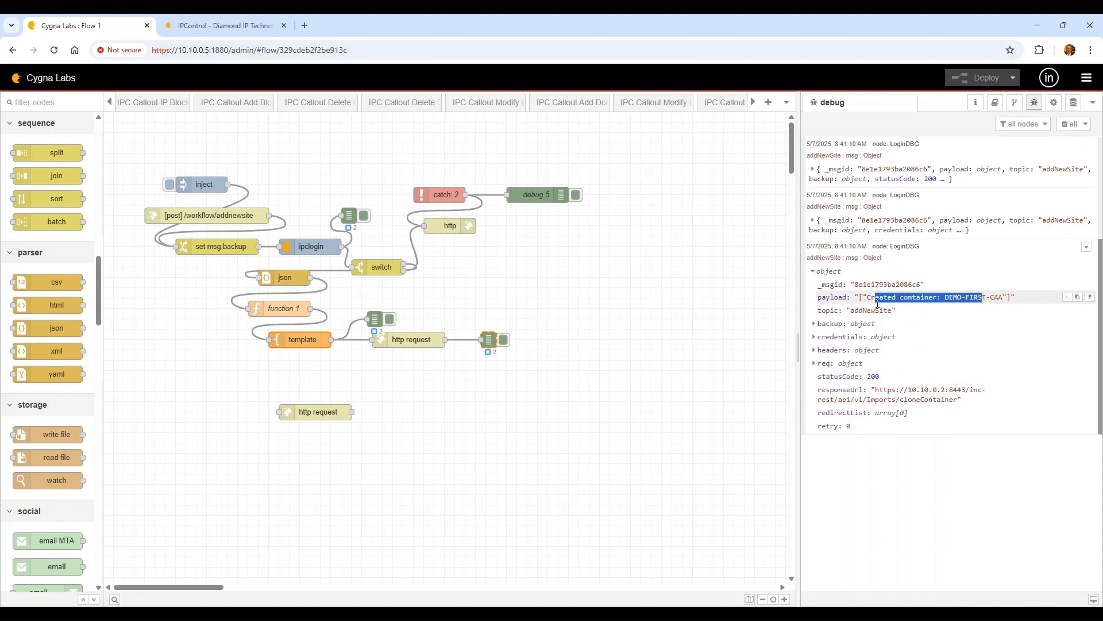
{"action": "left_click", "coordinate": [201, 18]}
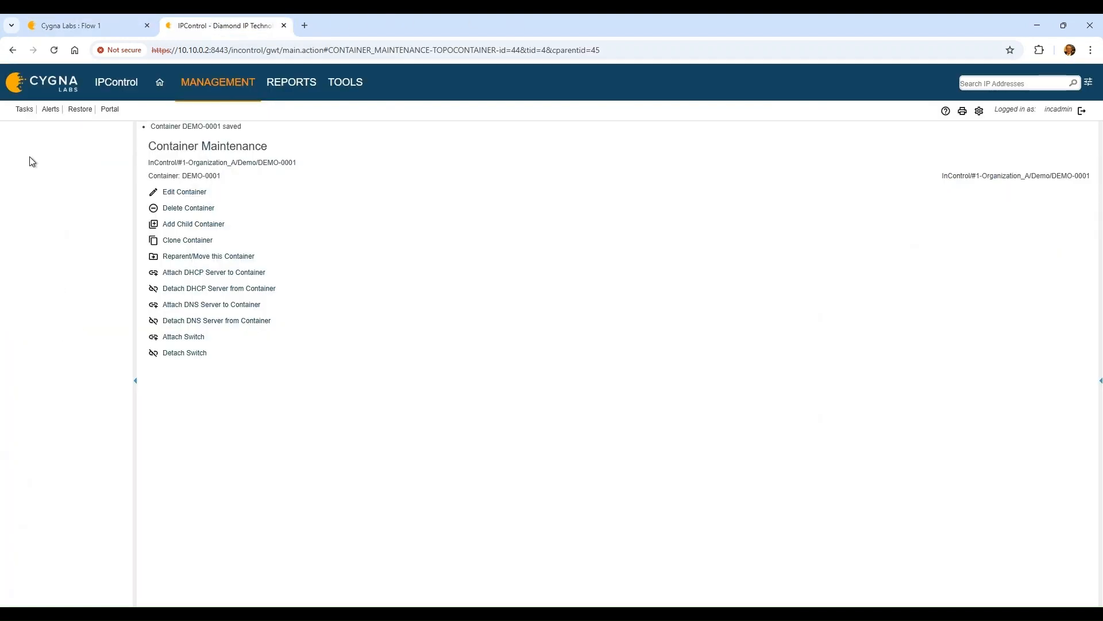
{"action": "left_click", "coordinate": [84, 239]}
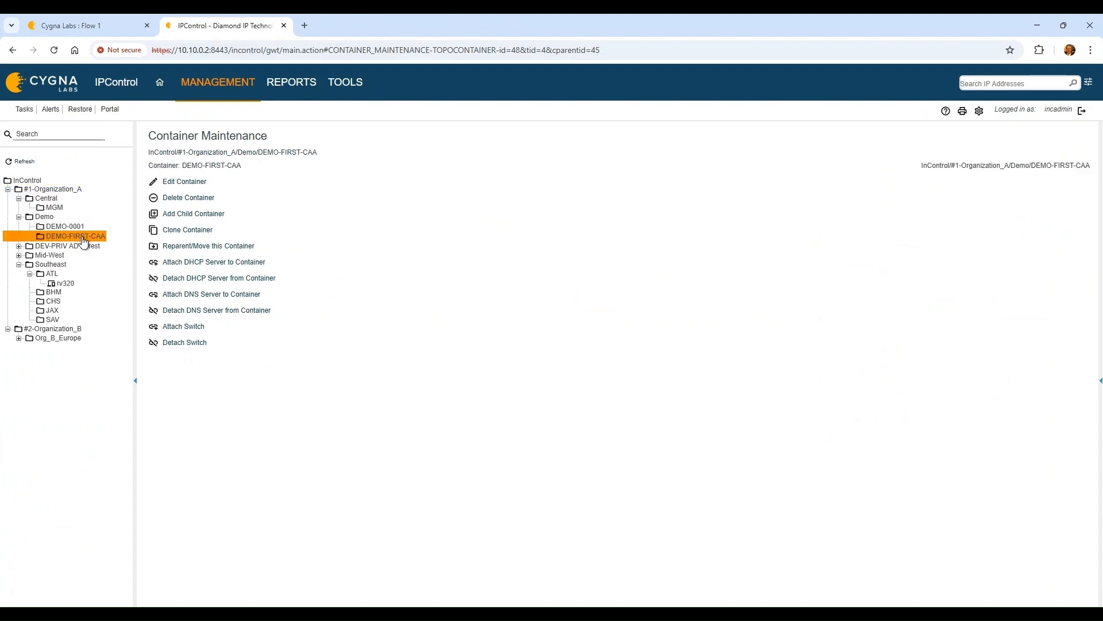
{"action": "left_click", "coordinate": [70, 22]}
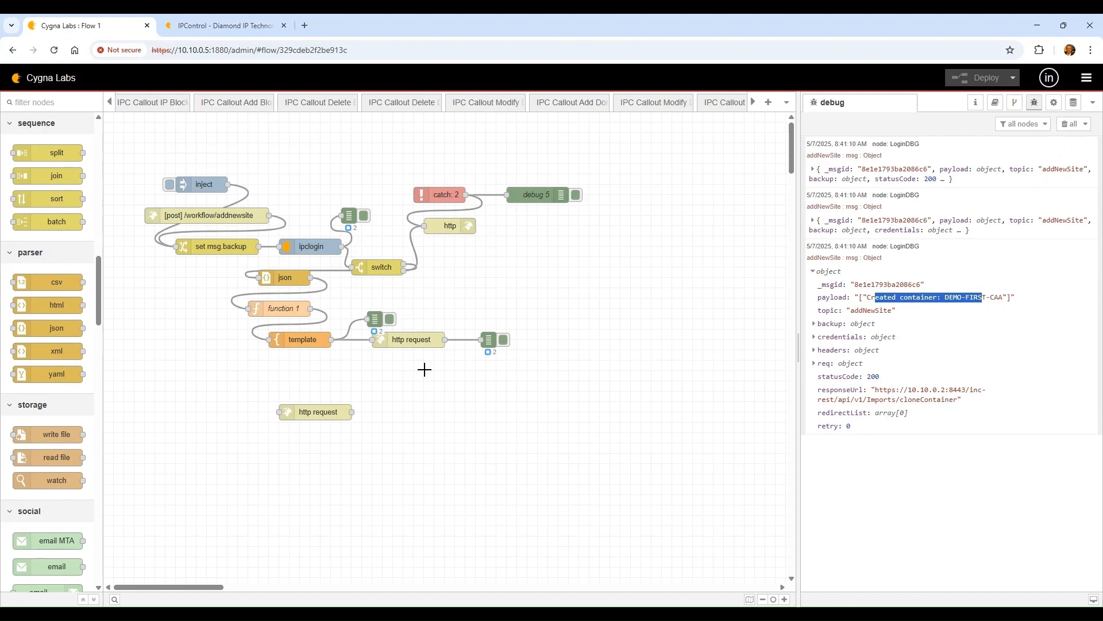
Place a switch node below the http request and set its Property to msg.statusCode
{"action": "scroll", "coordinate": [57, 322], "scroll_direction": "up", "scroll_amount": 3}
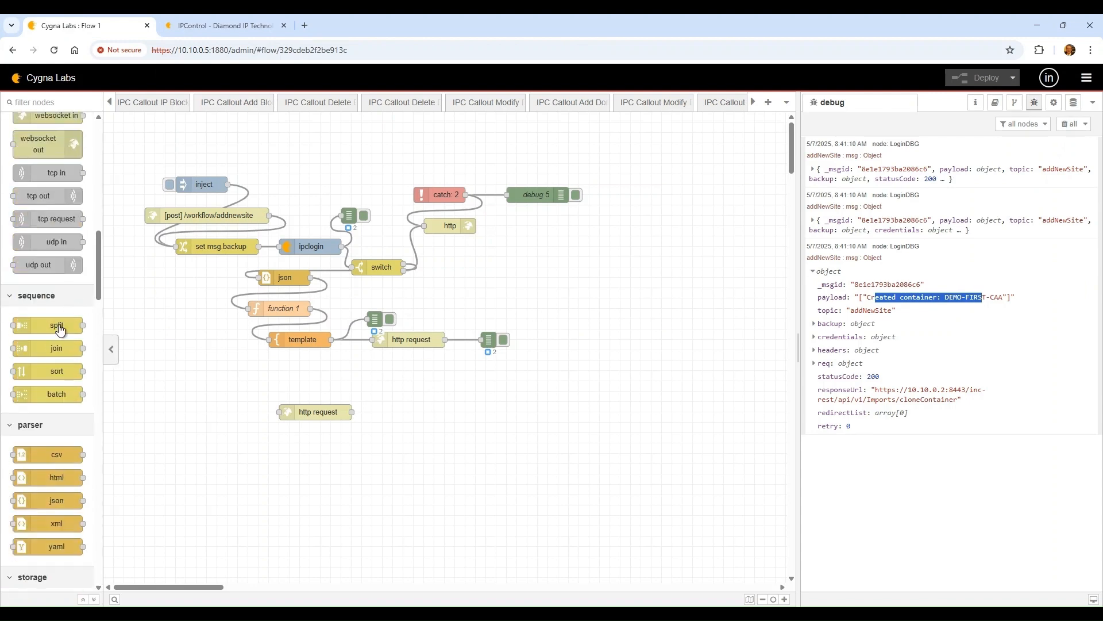
{"action": "scroll", "coordinate": [43, 369], "scroll_direction": "up", "scroll_amount": 7}
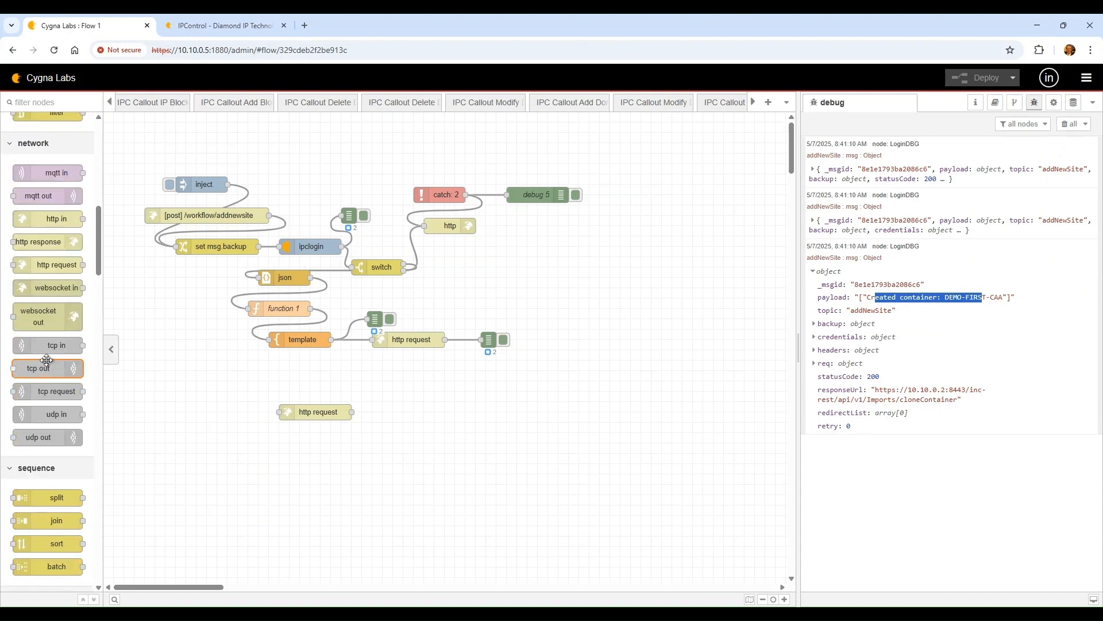
{"action": "left_click_drag", "start_coordinate": [51, 181], "coordinate": [442, 379]}
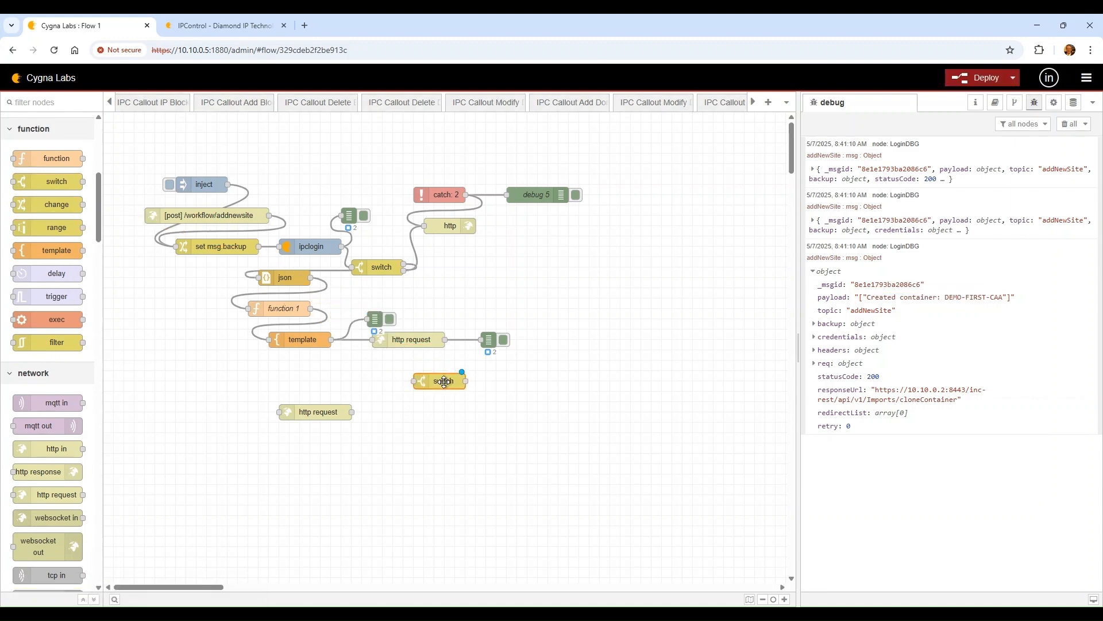
{"action": "double_click", "coordinate": [443, 381]}
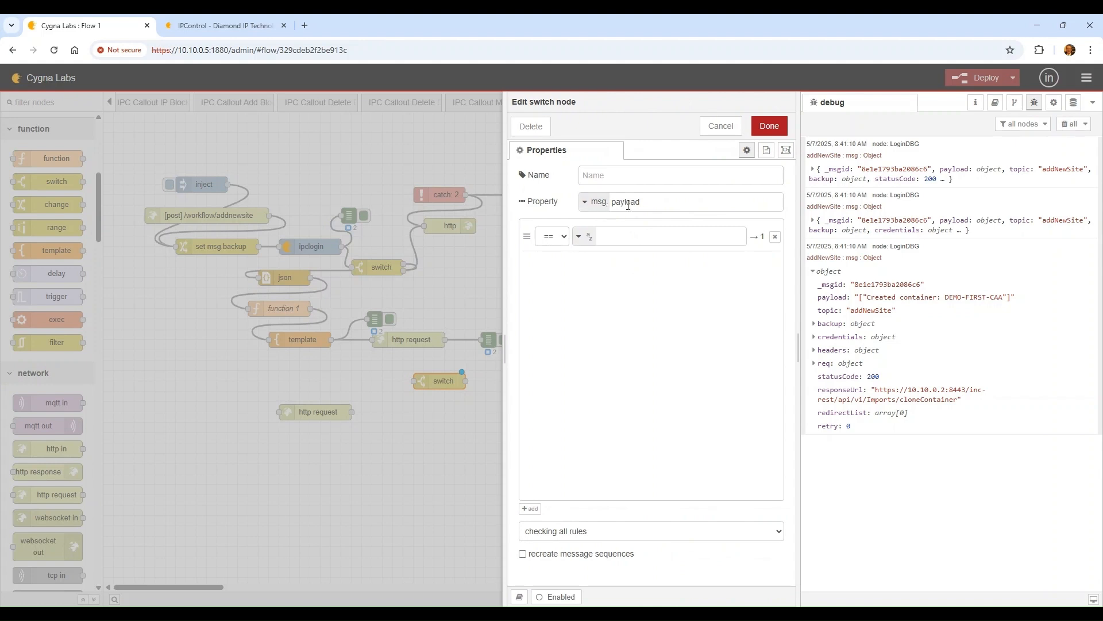
{"action": "double_click", "coordinate": [625, 203]}
{"action": "type", "text": "stat"}
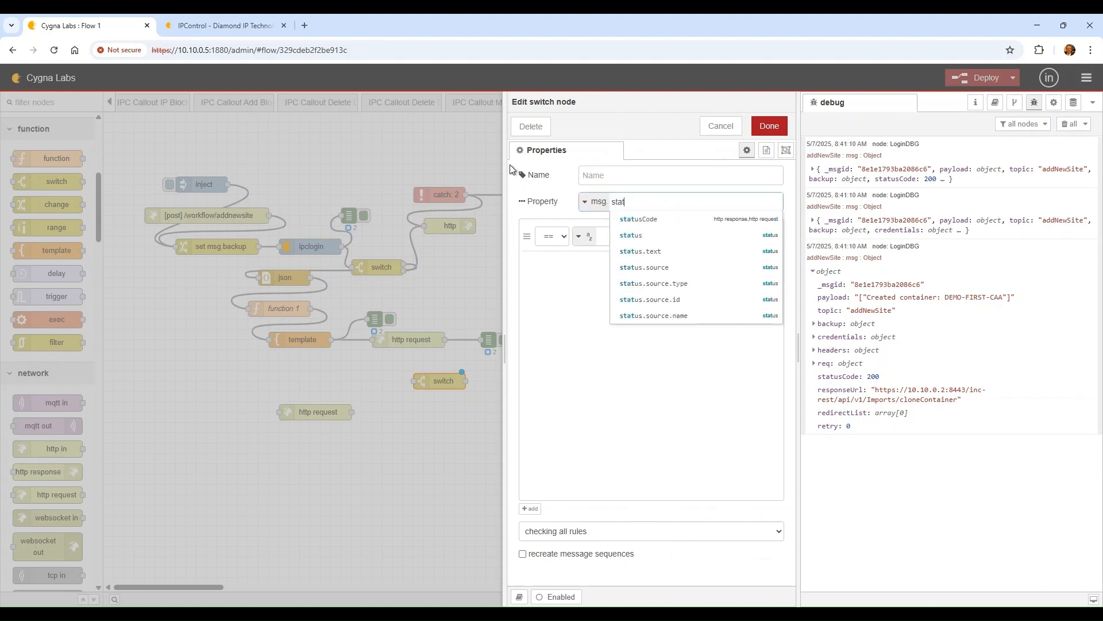
{"action": "type", "text": "usCode"}
{"action": "key", "text": "Return"}
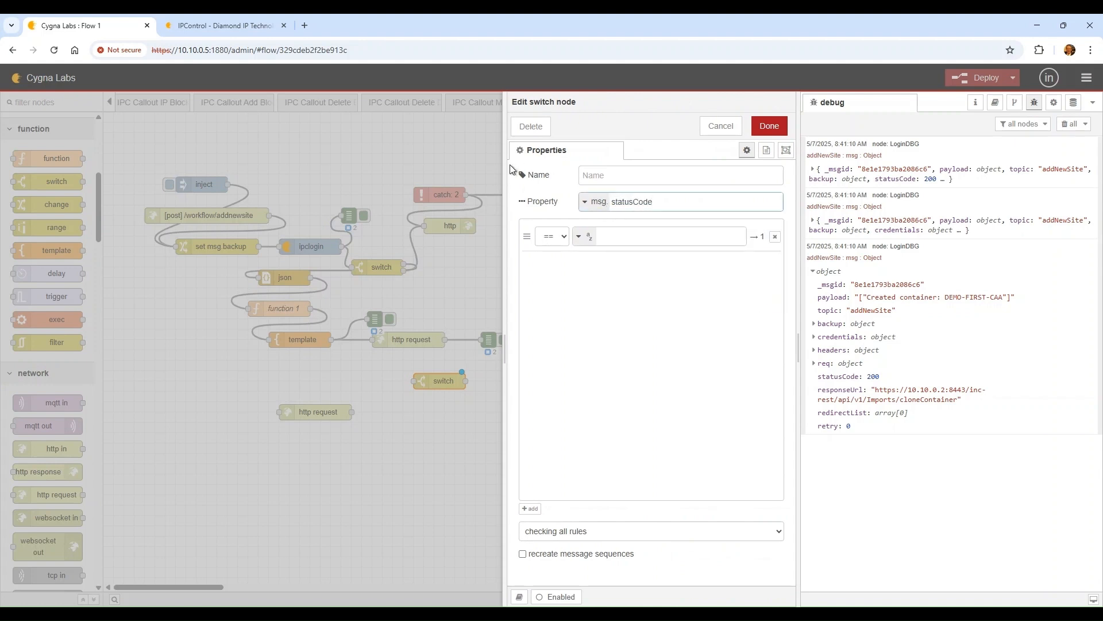
{"action": "left_click", "coordinate": [562, 240]}
Give the switch a rule == msg 200 and an otherwise rule, then save it
{"action": "left_click", "coordinate": [626, 237]}
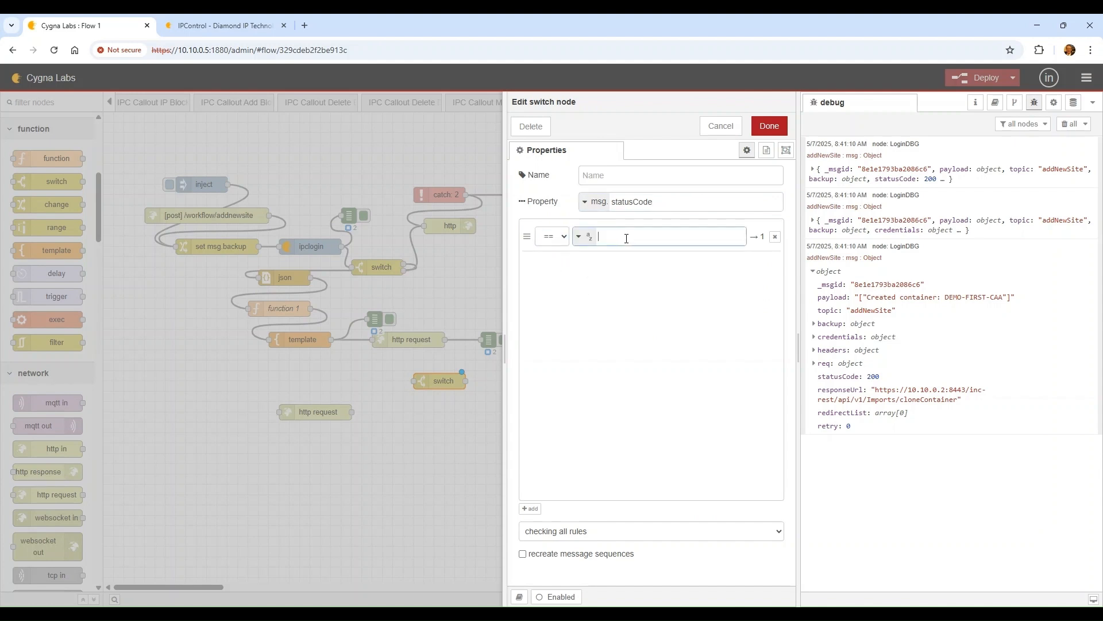
{"action": "left_click", "coordinate": [582, 236]}
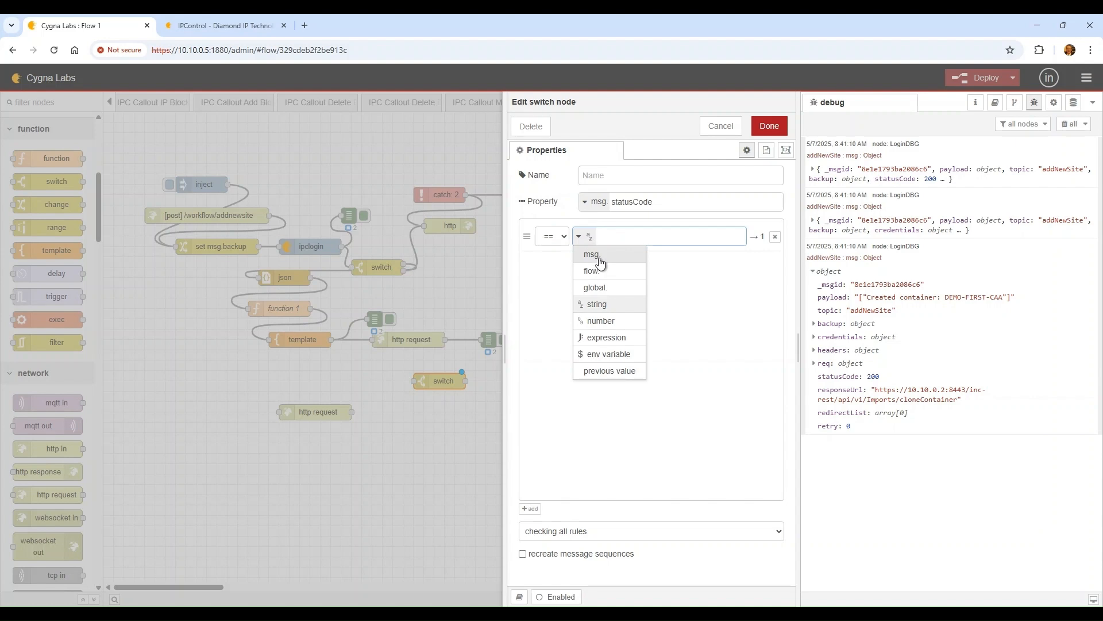
{"action": "left_click", "coordinate": [598, 255]}
{"action": "type", "text": "200"}
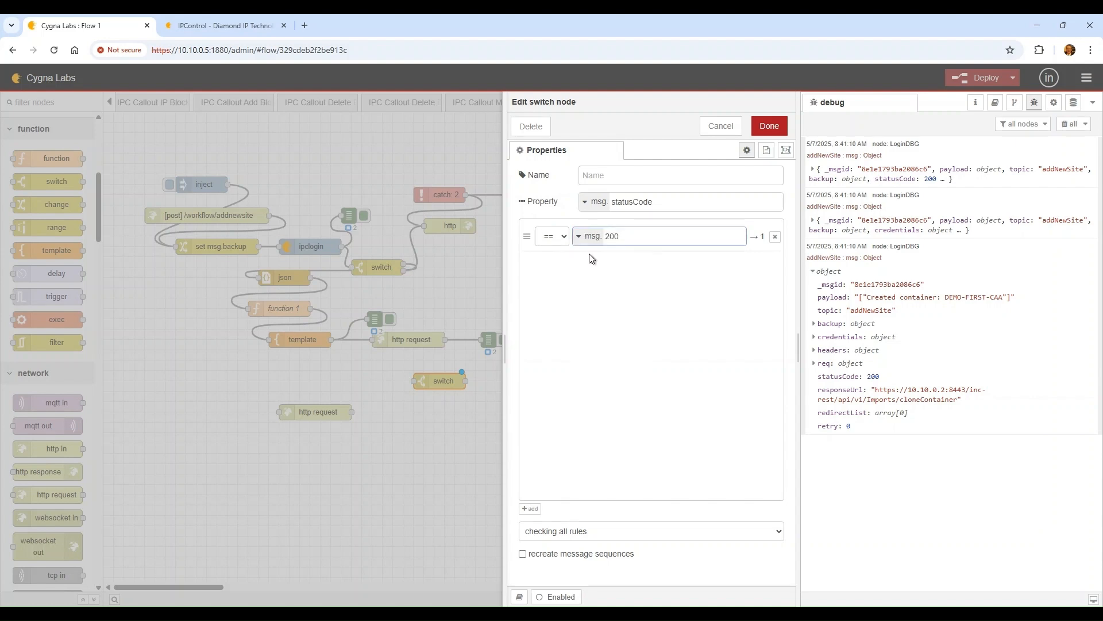
{"action": "left_click", "coordinate": [531, 508]}
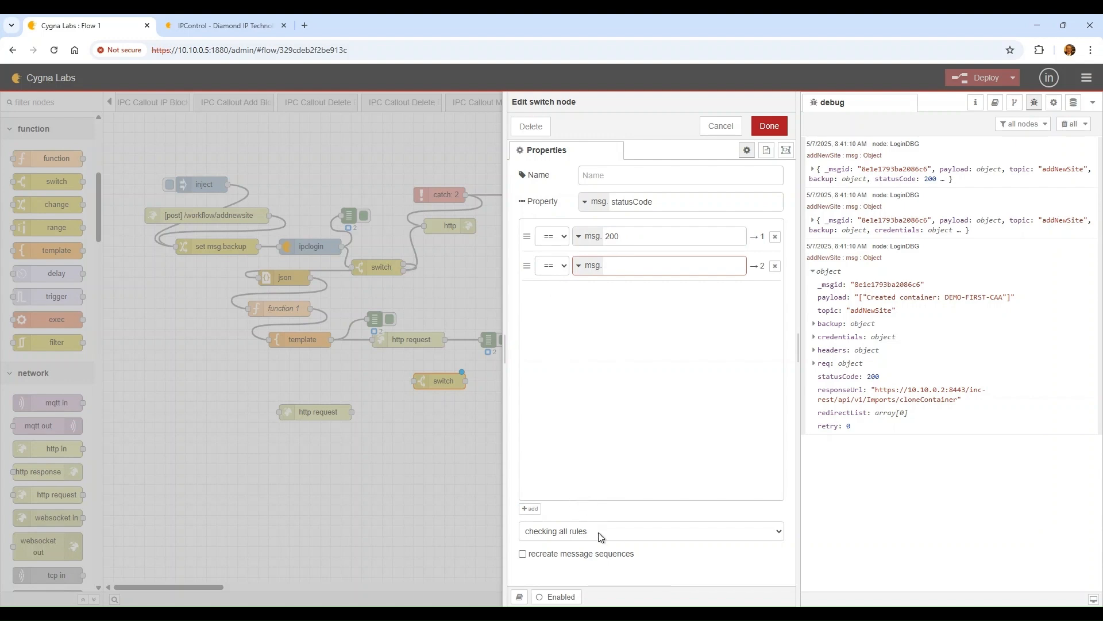
{"action": "left_click", "coordinate": [592, 545]}
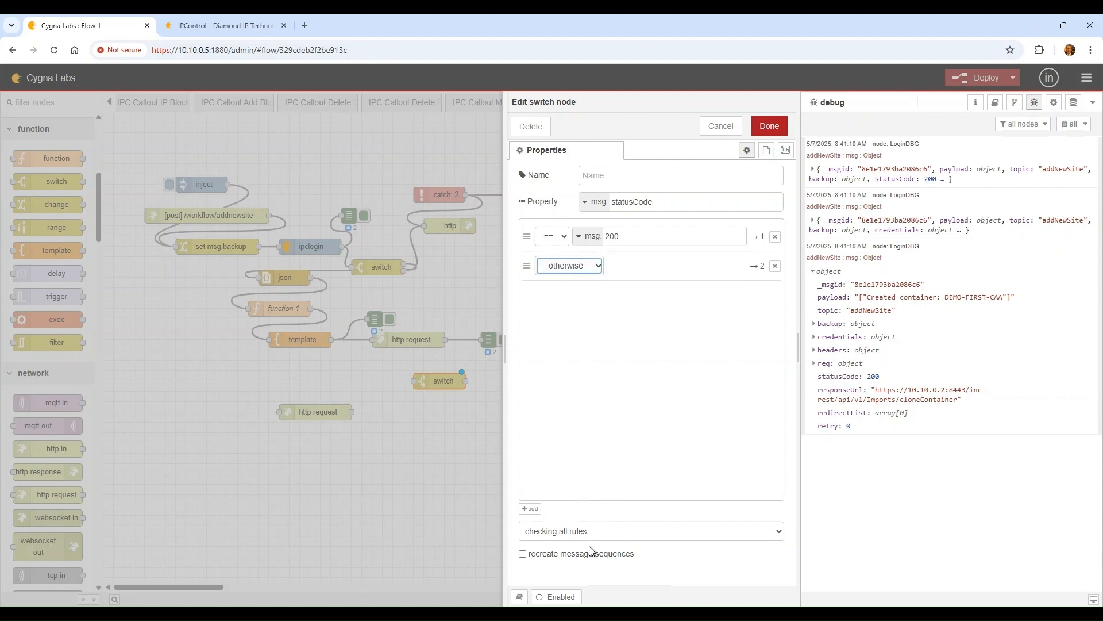
{"action": "left_click", "coordinate": [768, 128]}
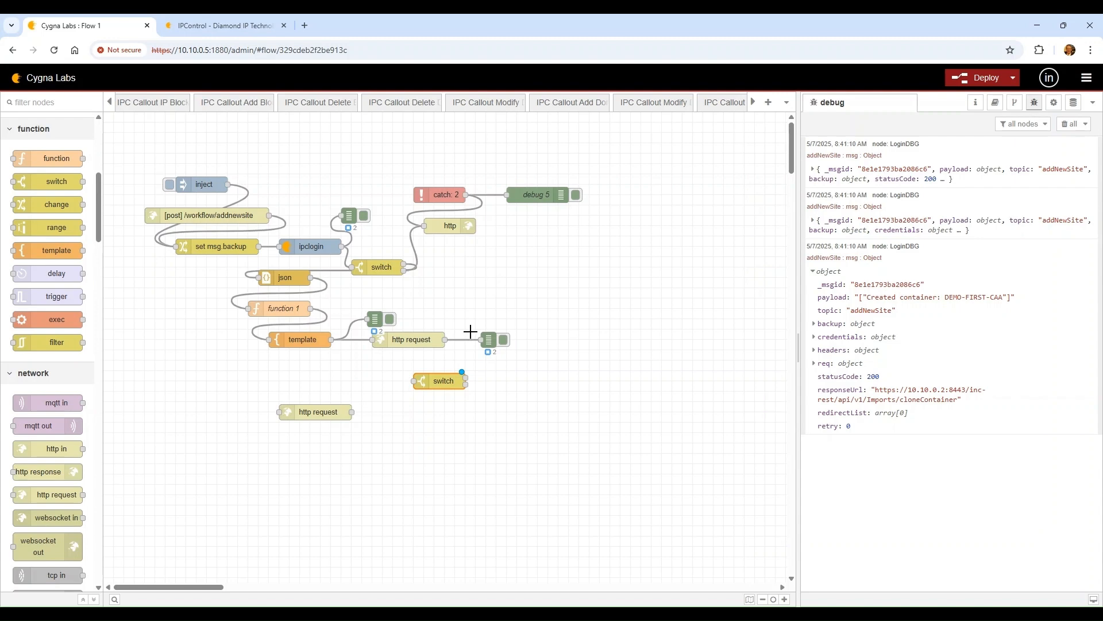
Wire the http request into the switch and paste a copy of the template below it
{"action": "left_click_drag", "start_coordinate": [438, 225], "coordinate": [458, 256]}
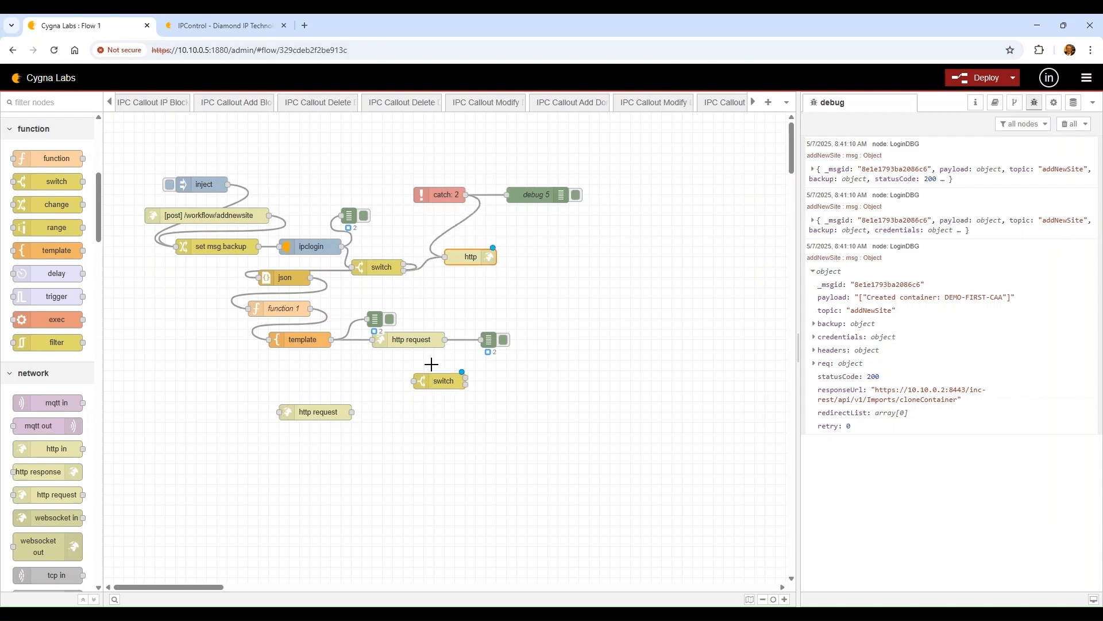
{"action": "left_click_drag", "start_coordinate": [444, 340], "coordinate": [439, 380]}
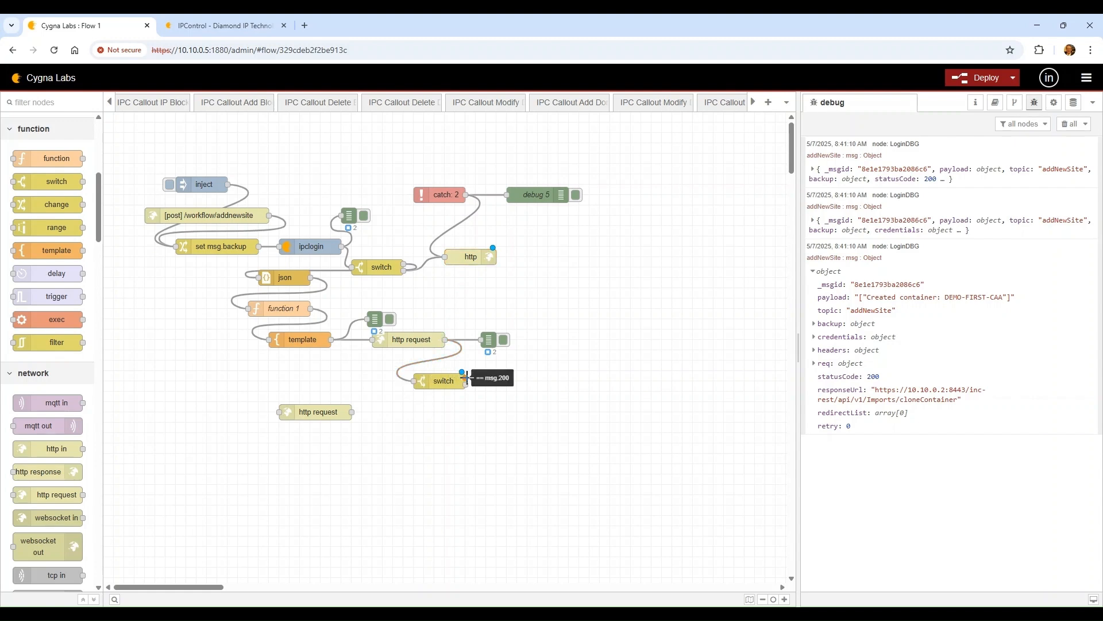
{"action": "left_click_drag", "start_coordinate": [320, 411], "coordinate": [454, 442]}
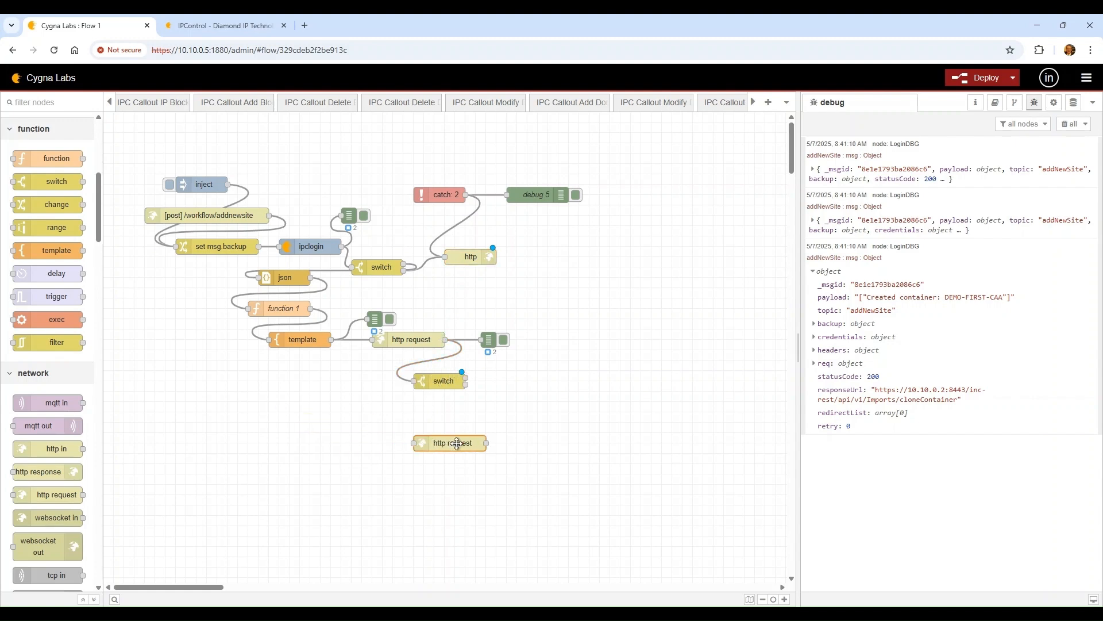
{"action": "left_click", "coordinate": [308, 341]}
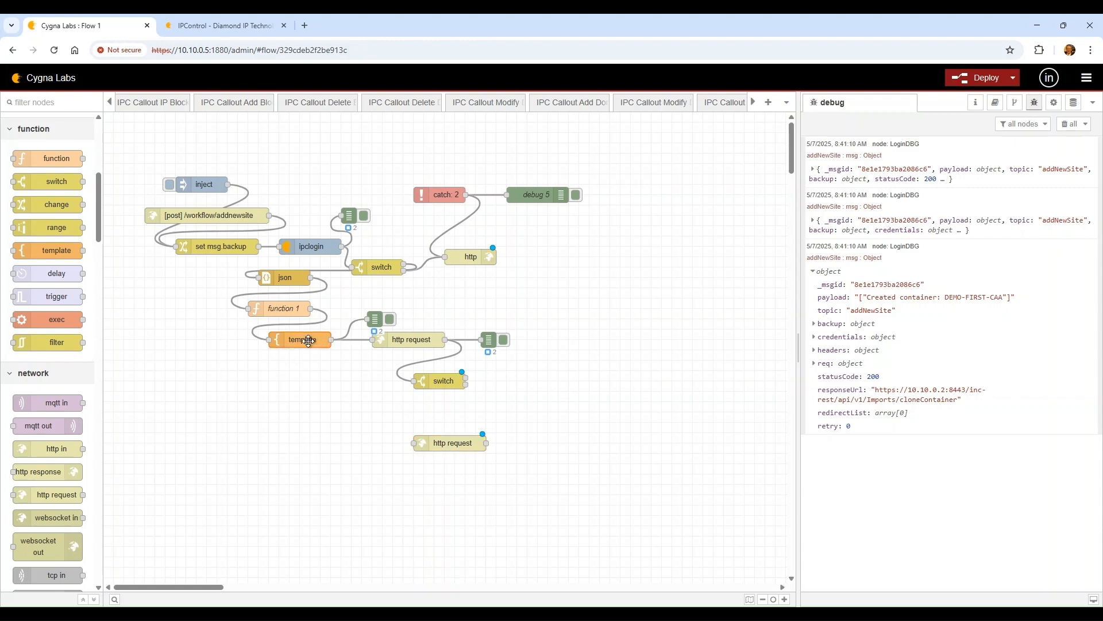
{"action": "key", "text": "ctrl+c"}
{"action": "key", "text": "ctrl+v"}
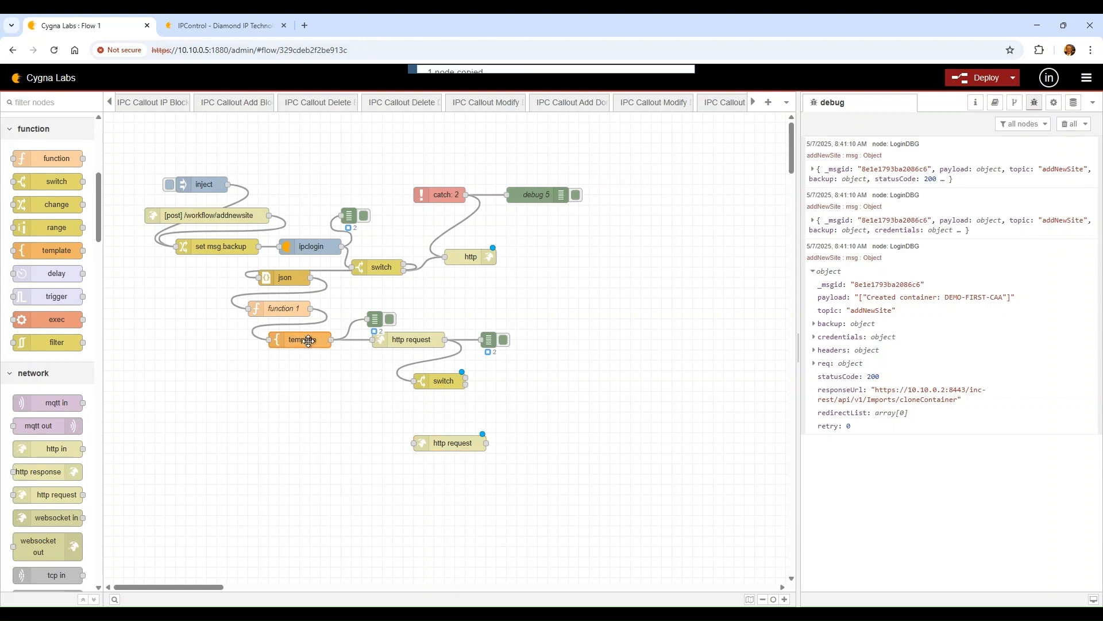
{"action": "left_click", "coordinate": [450, 412]}
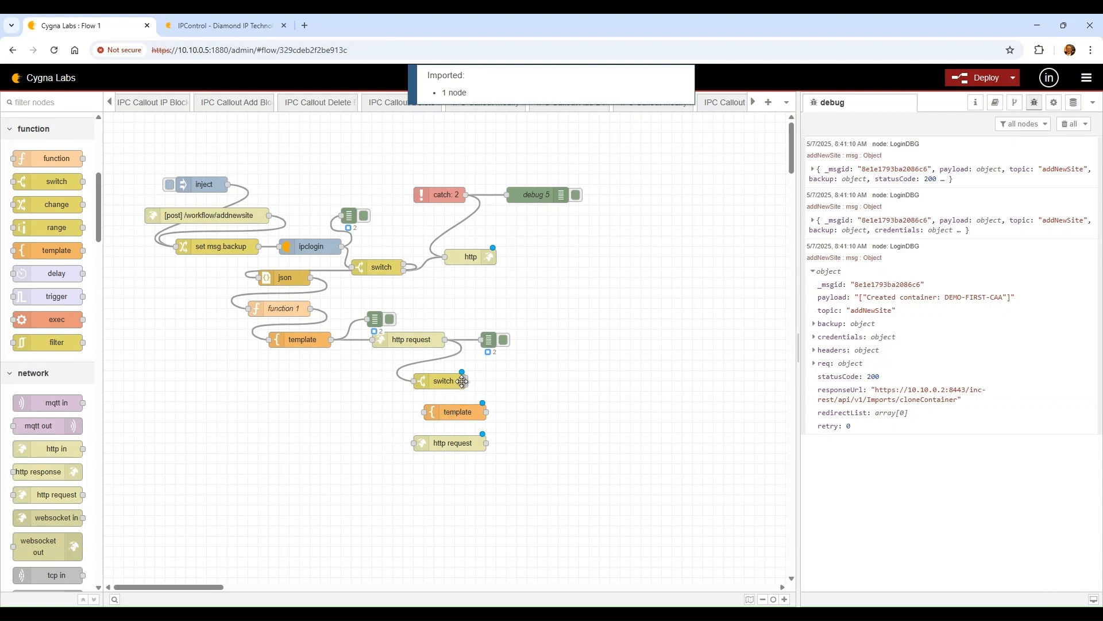
Connect switch to the new template and the template to the http request, aligning nodes
{"action": "left_click_drag", "start_coordinate": [465, 377], "coordinate": [417, 412]}
{"action": "right_click", "coordinate": [424, 412]}
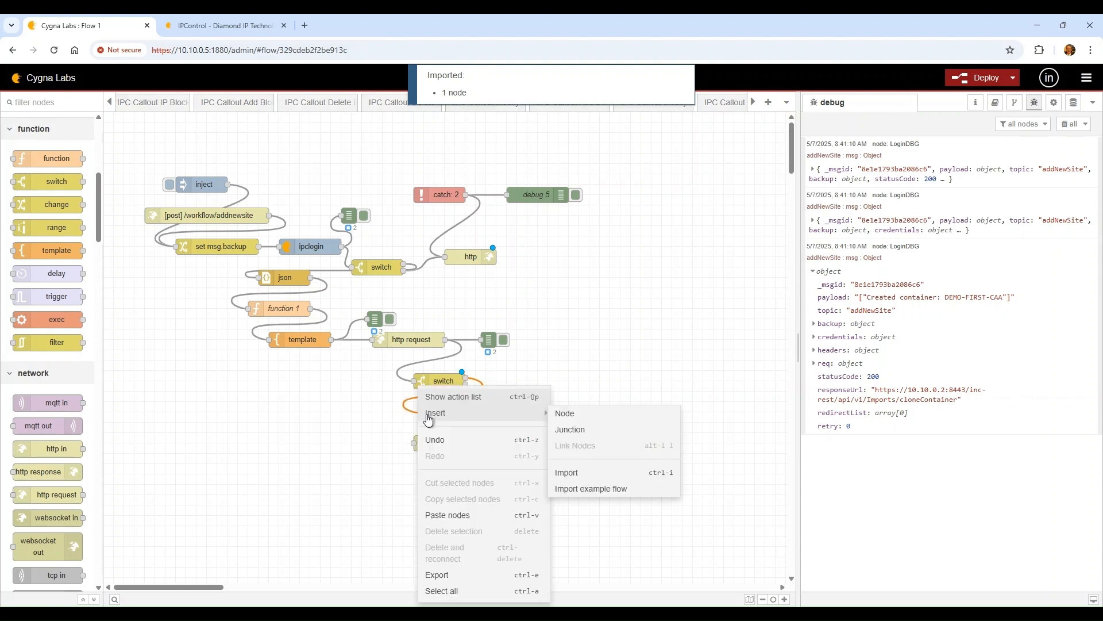
{"action": "left_click", "coordinate": [377, 409]}
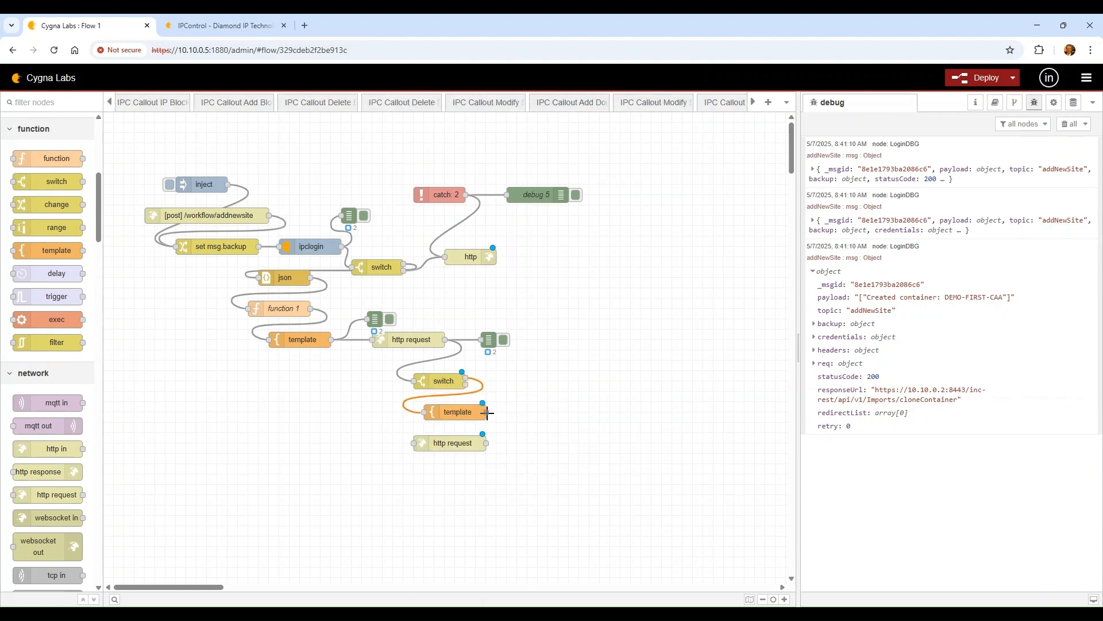
{"action": "left_click_drag", "start_coordinate": [486, 412], "coordinate": [420, 448]}
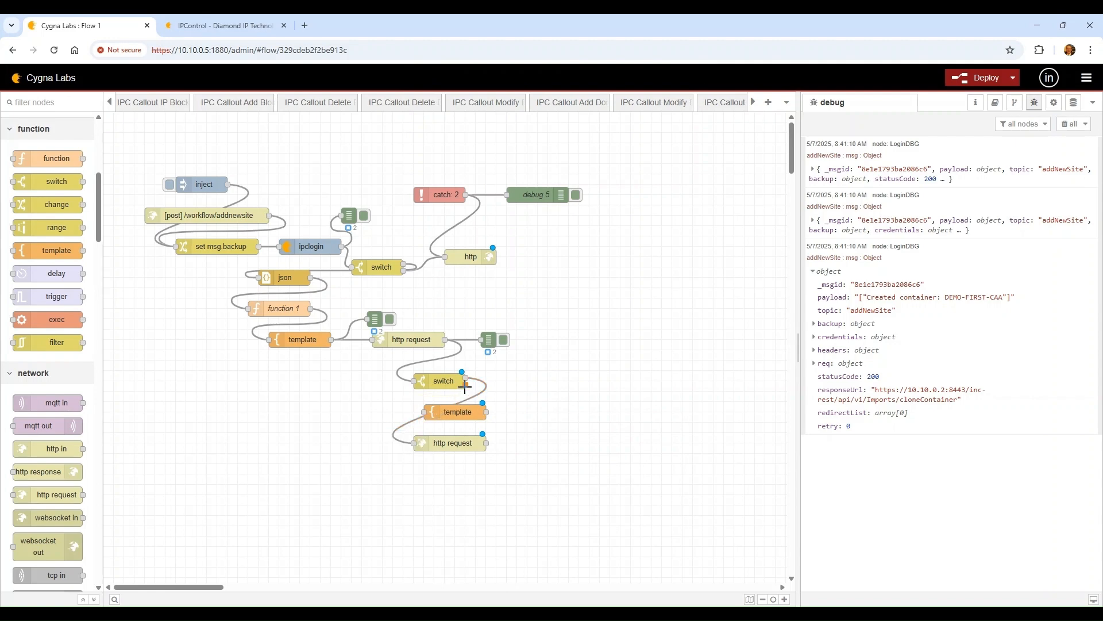
{"action": "left_click_drag", "start_coordinate": [466, 384], "coordinate": [481, 340]}
{"action": "left_click", "coordinate": [466, 412]}
{"action": "mouse_move", "coordinate": [446, 409]}
{"action": "left_mouse_down"}
{"action": "mouse_move", "coordinate": [455, 409]}
{"action": "mouse_move", "coordinate": [438, 406]}
{"action": "left_mouse_up"}
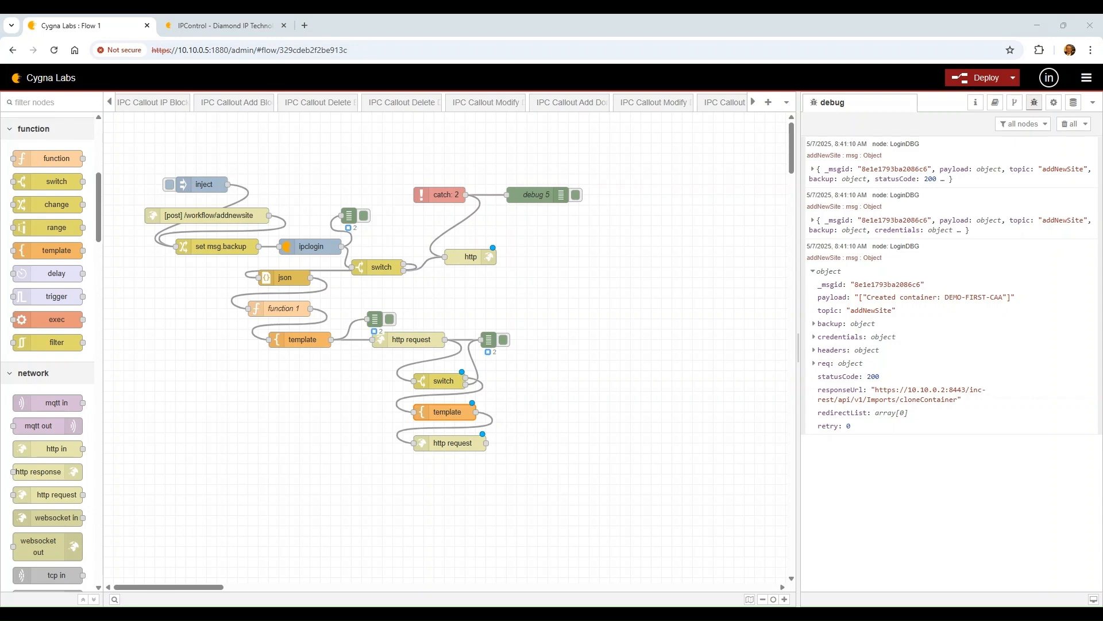
{"action": "double_click", "coordinate": [447, 413]}
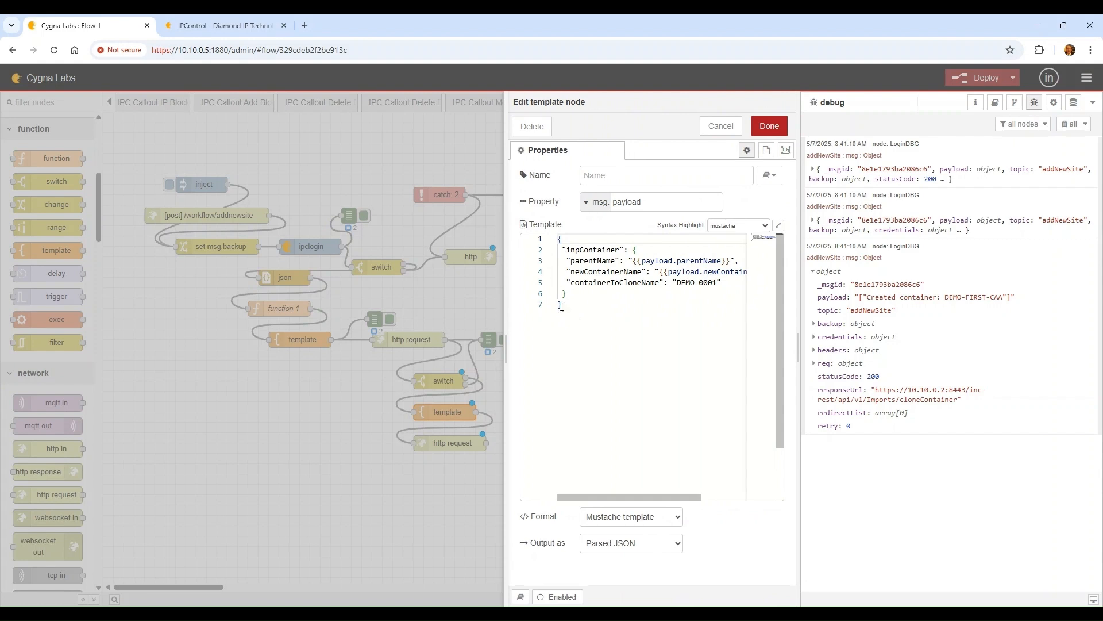
Replace the new template's content with the site JSON payload for DEMO-SITE-DC-3
{"action": "left_click_drag", "start_coordinate": [565, 306], "coordinate": [540, 241]}
{"action": "key", "text": "ctrl+v"}
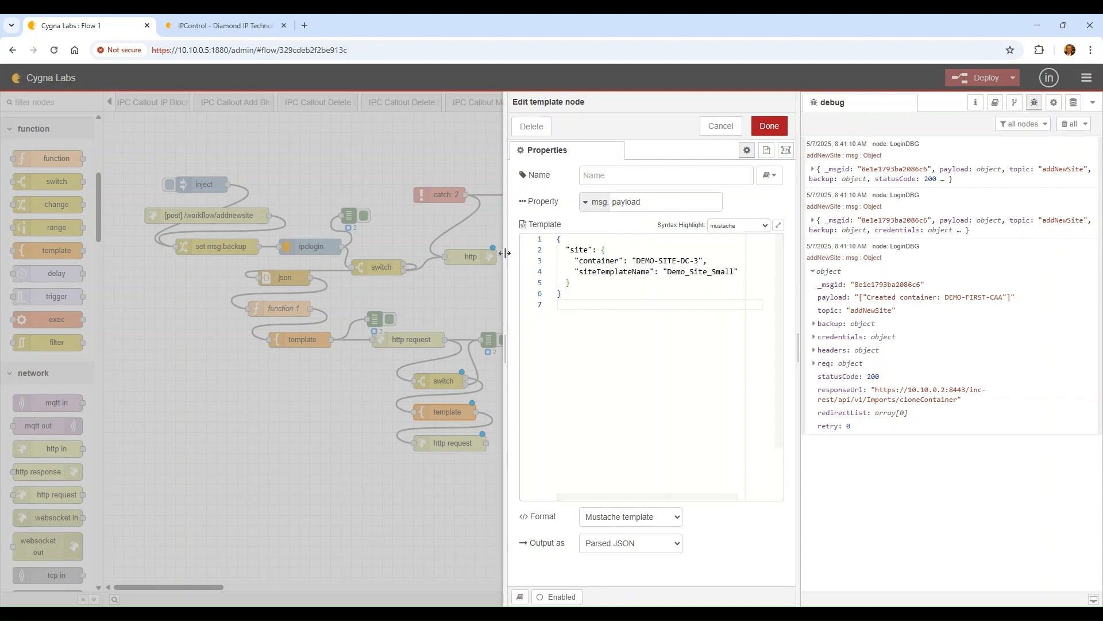
{"action": "left_click_drag", "start_coordinate": [506, 253], "coordinate": [448, 251]}
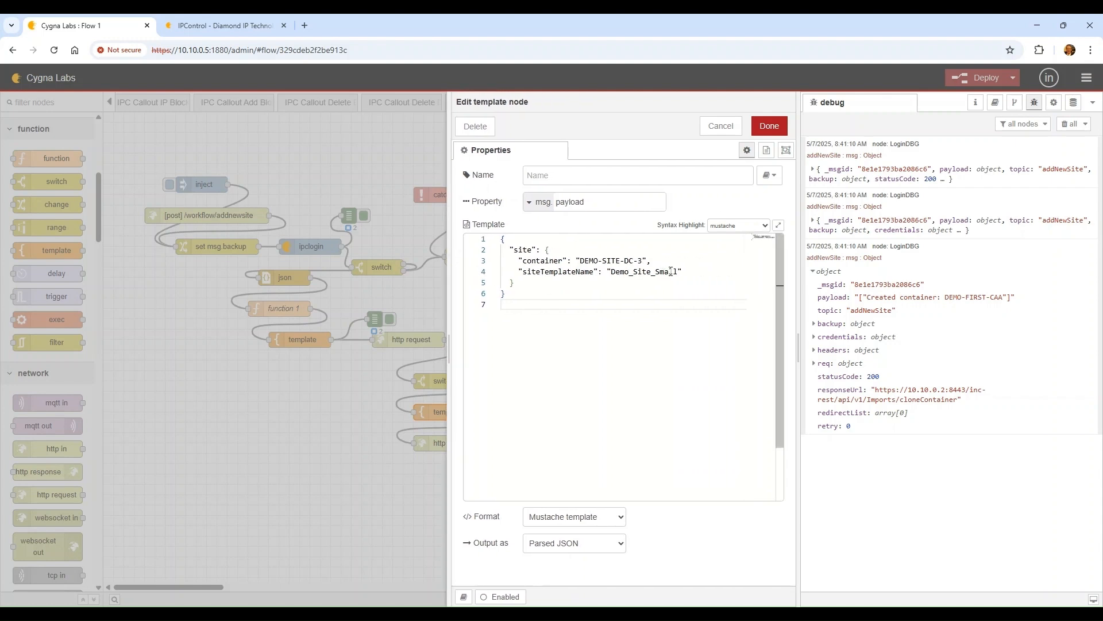
Check the available names in IPControl's Site Allocation Templates list
{"action": "left_click", "coordinate": [205, 25]}
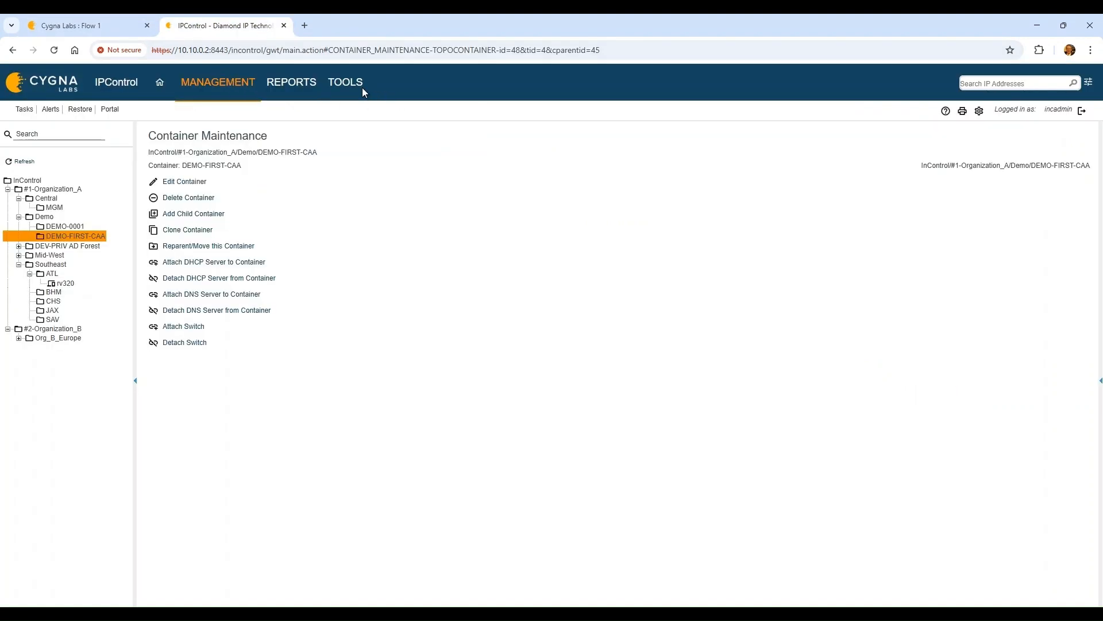
{"action": "mouse_move", "coordinate": [351, 83]}
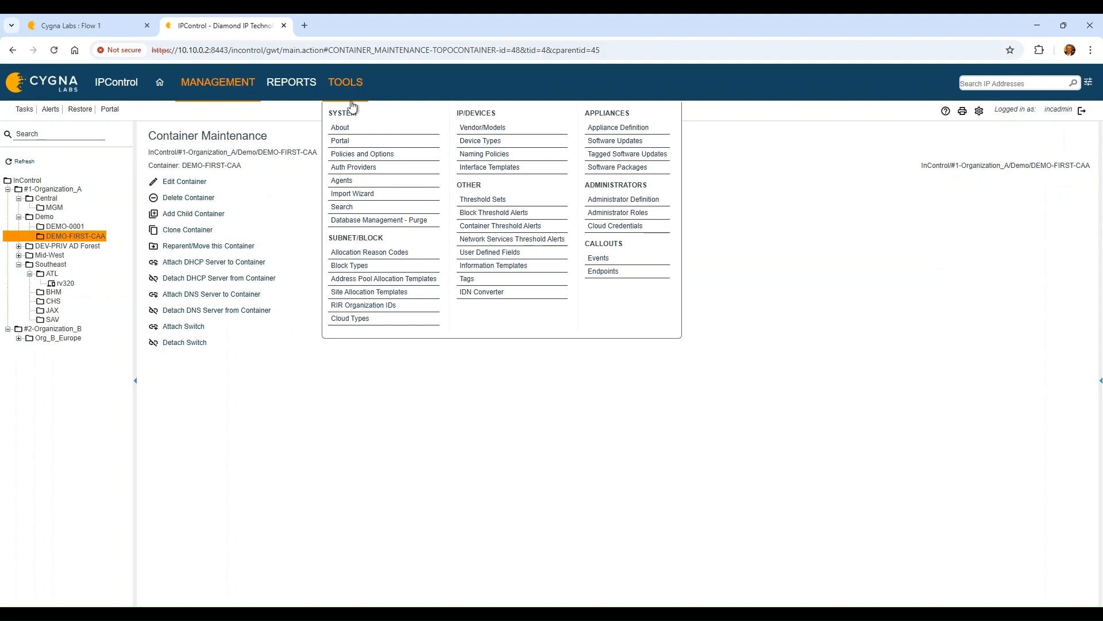
{"action": "left_click", "coordinate": [387, 292]}
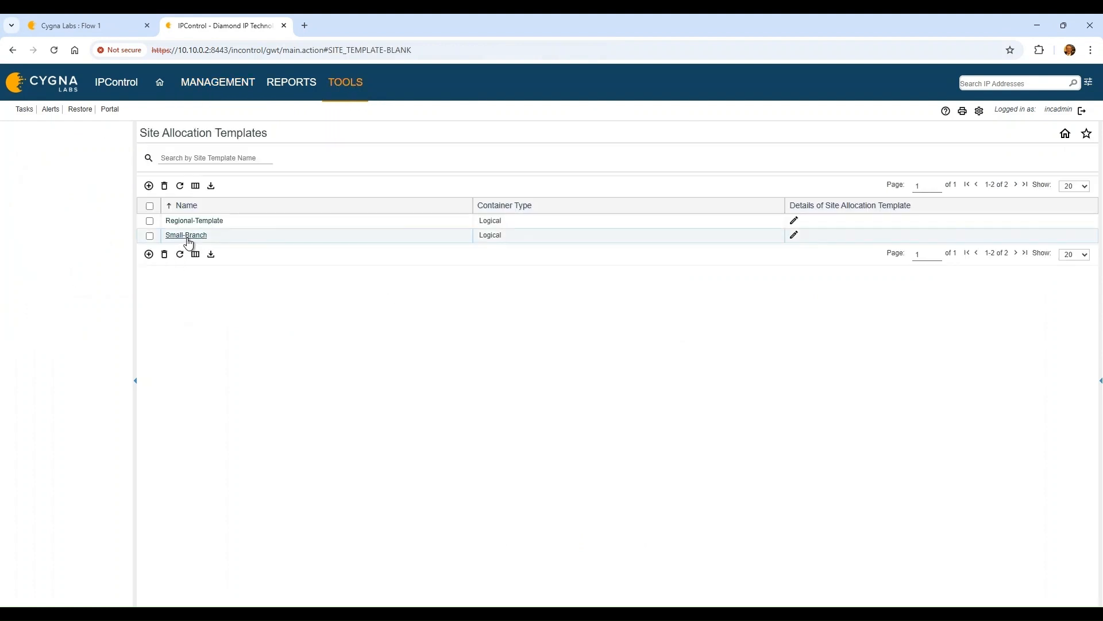
{"action": "left_click", "coordinate": [115, 25]}
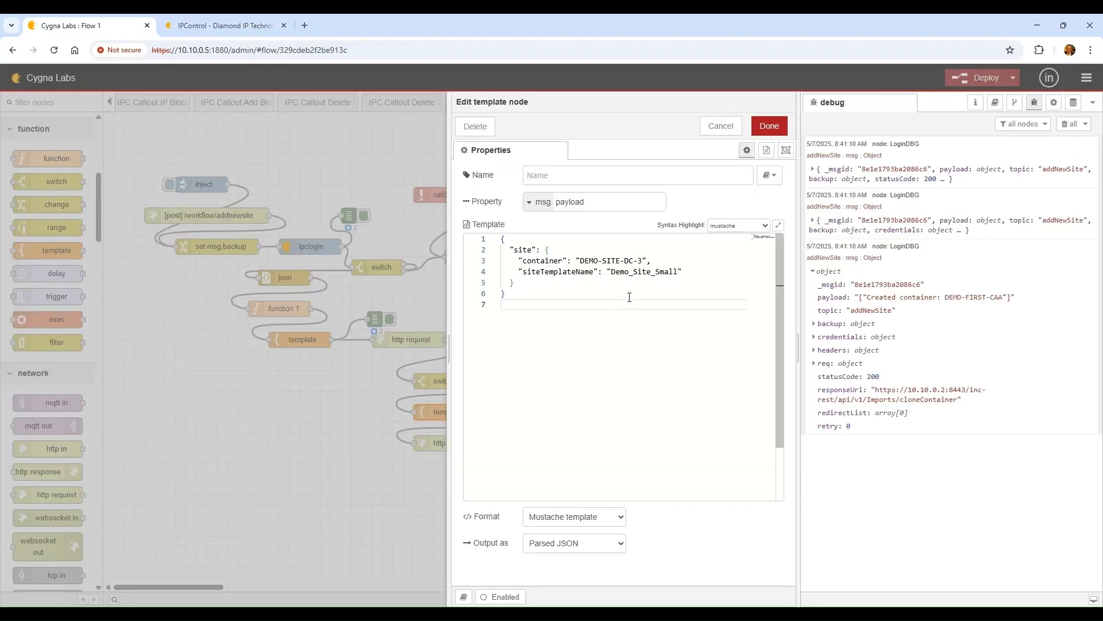
Change siteTemplateName to Small-Branch and container to {{payload.newContainerName}}, then save the template
{"action": "left_click", "coordinate": [612, 273]}
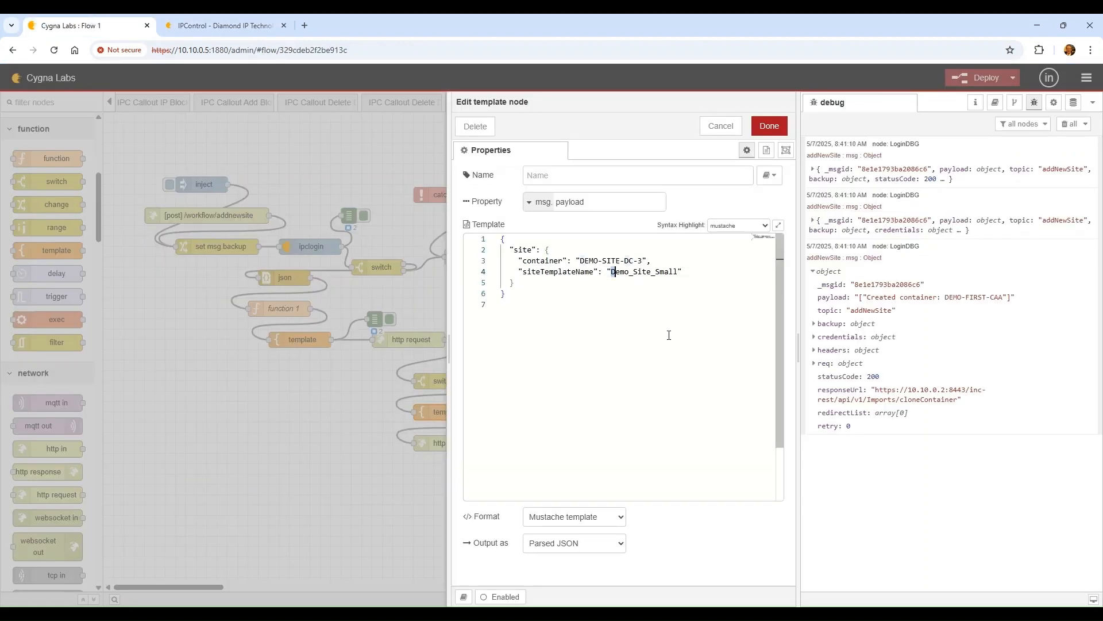
{"action": "key", "text": "shift+Right"}
{"action": "key", "text": "shift+Right"}
{"action": "key", "text": "shift+Right"}
{"action": "key", "text": "shift+Right"}
{"action": "key", "text": "shift+Right"}
{"action": "key", "text": "shift+Right"}
{"action": "key", "text": "shift+Right"}
{"action": "key", "text": "shift+Right"}
{"action": "key", "text": "shift+Right"}
{"action": "key", "text": "shift+Right"}
{"action": "key", "text": "shift+Right"}
{"action": "key", "text": "shift+Right"}
{"action": "key", "text": "shift+Right"}
{"action": "key", "text": "shift+Right"}
{"action": "key", "text": "shift+Right"}
{"action": "type", "text": "Small"}
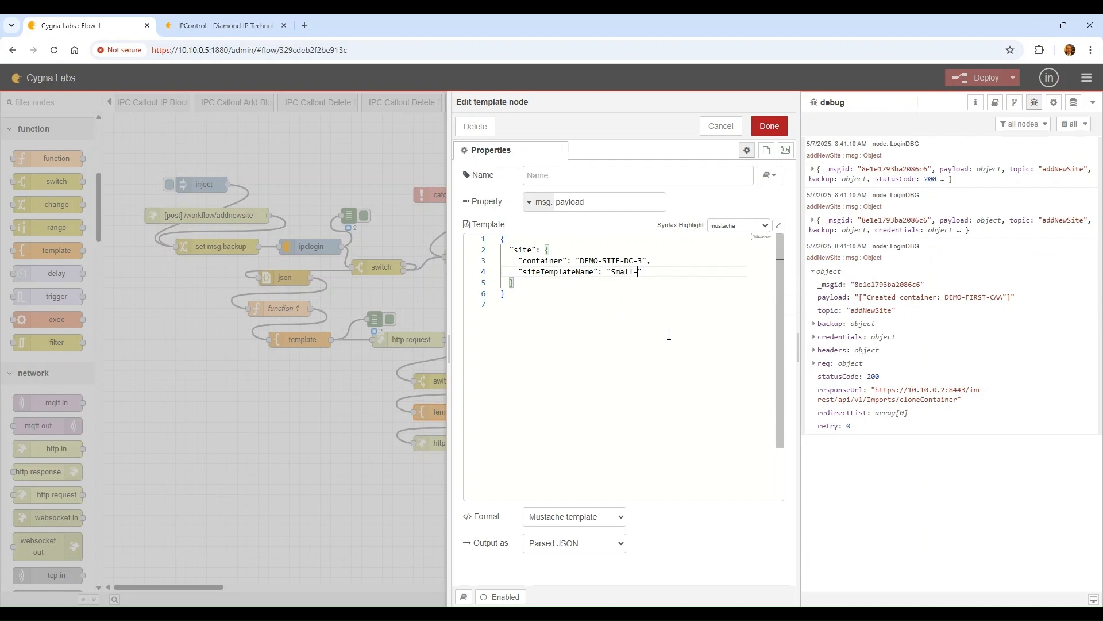
{"action": "key", "text": "Up"}
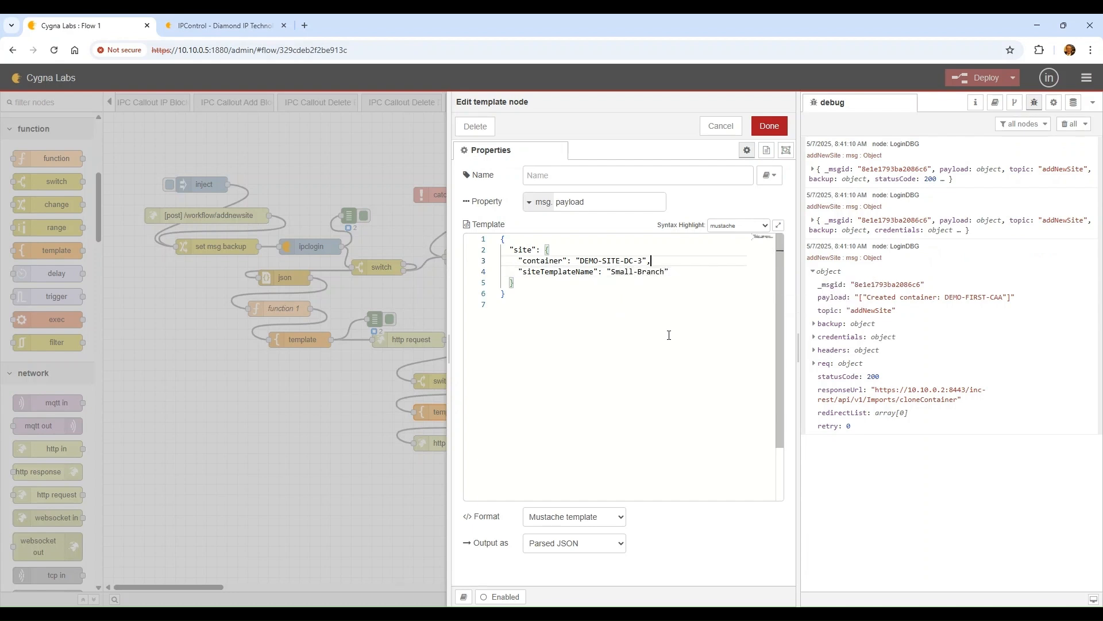
{"action": "key", "text": "shift+Left"}
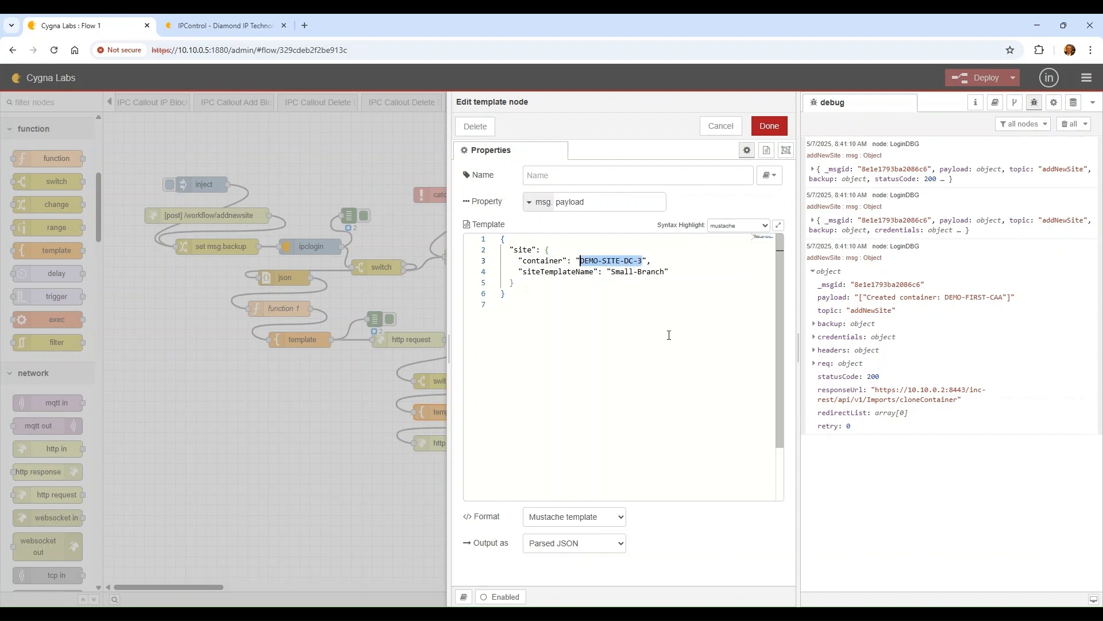
{"action": "type", "text": "{{payload"}
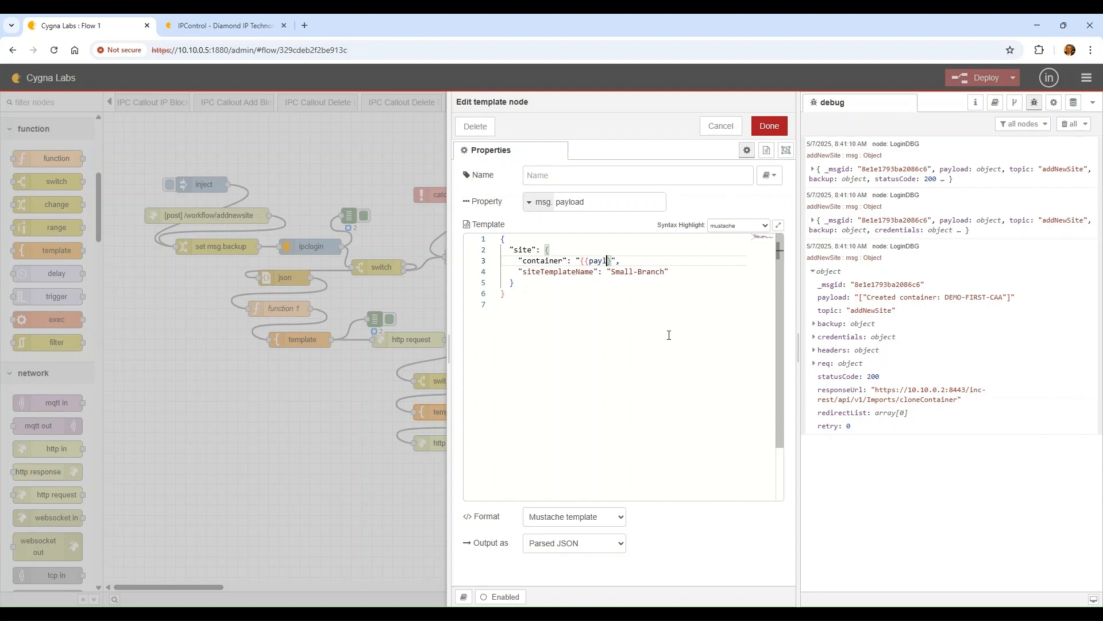
{"action": "type", "text": ".newContainerName"}
{"action": "left_click", "coordinate": [669, 335]}
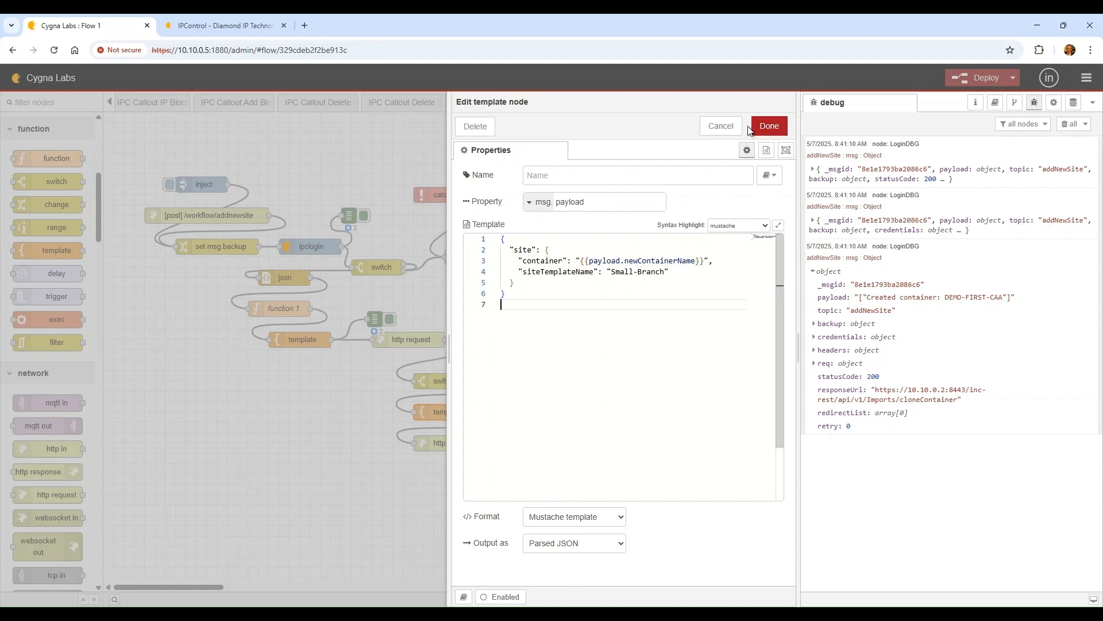
{"action": "left_click", "coordinate": [778, 128]}
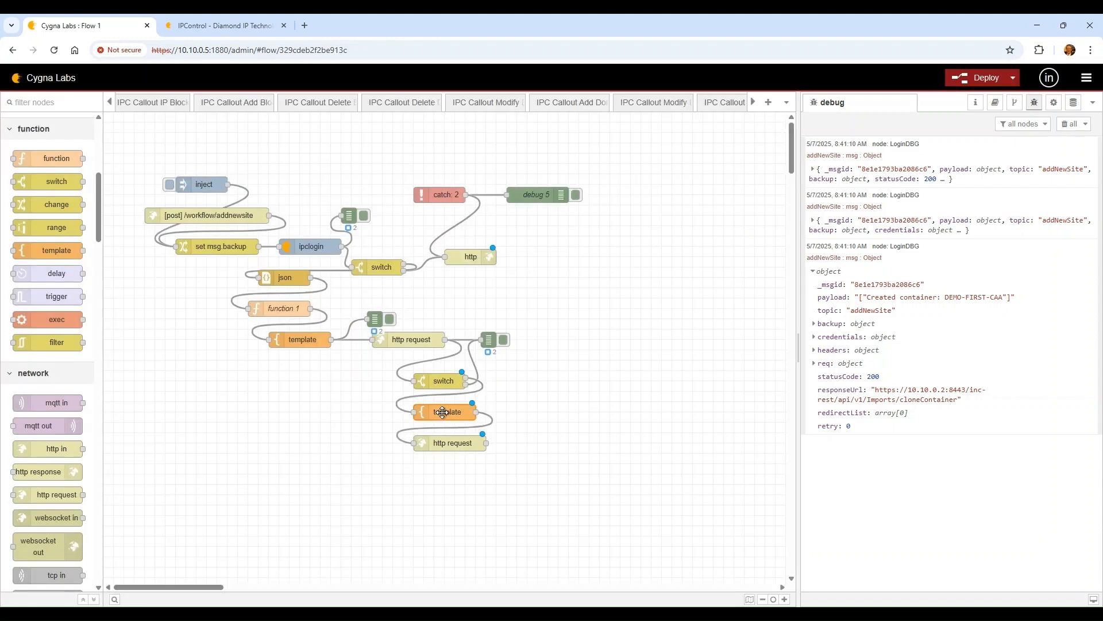
{"action": "double_click", "coordinate": [447, 444]}
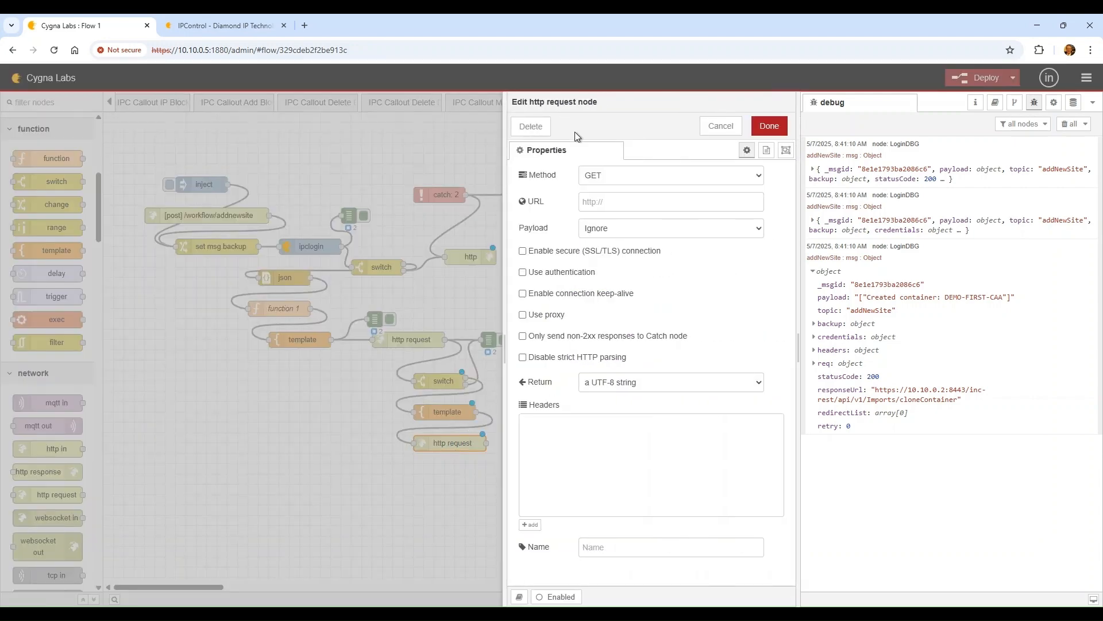
{"action": "left_click", "coordinate": [631, 210]}
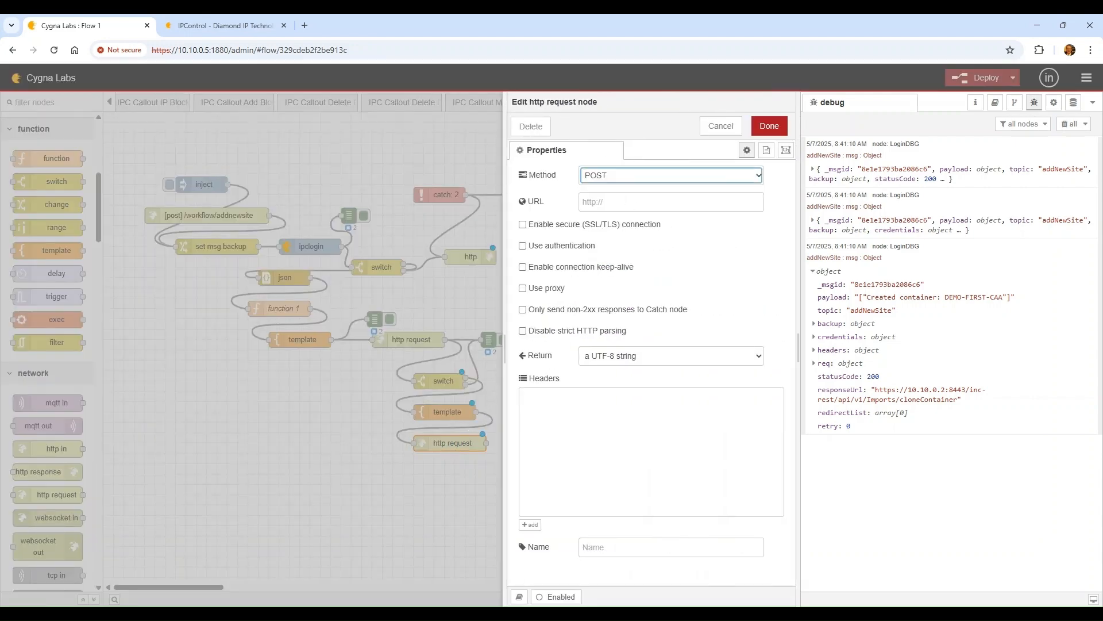
{"action": "key", "text": "alt+Tab"}
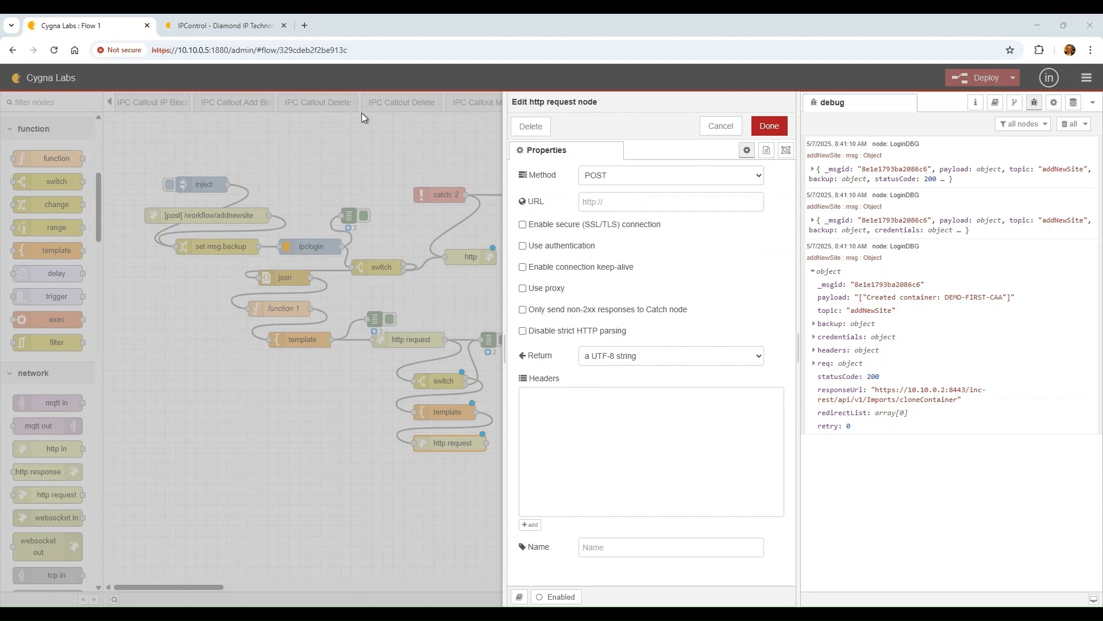
{"action": "left_click", "coordinate": [632, 202]}
{"action": "type", "text": "192.168.1.98:8443/inc-rest/api/v1/Imports/addSite"}
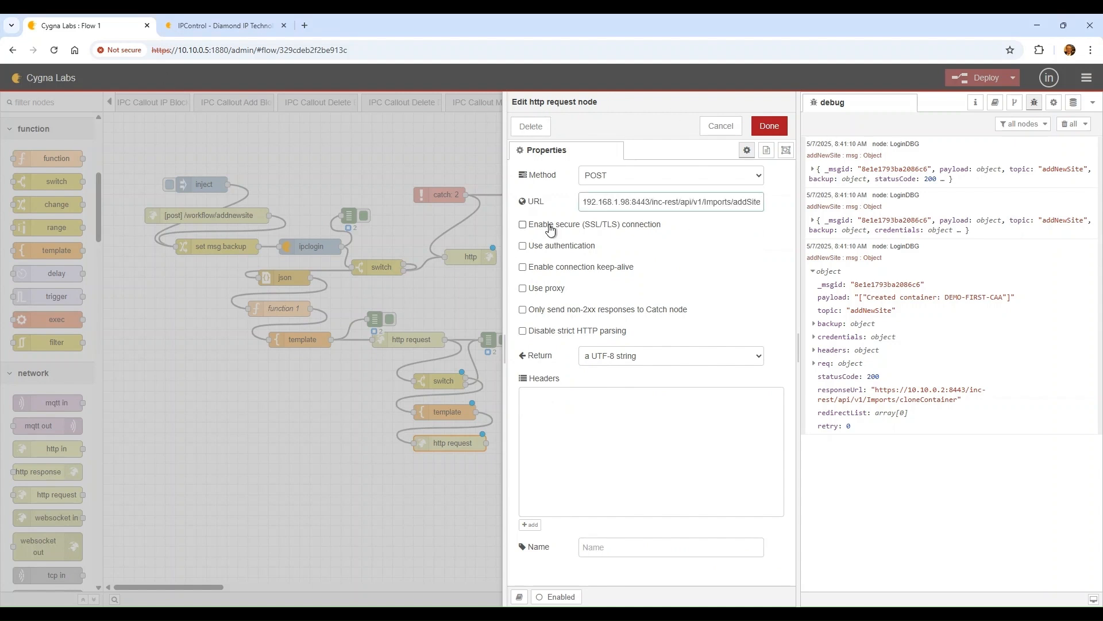
{"action": "key", "text": "Home"}
{"action": "type", "text": "https://"}
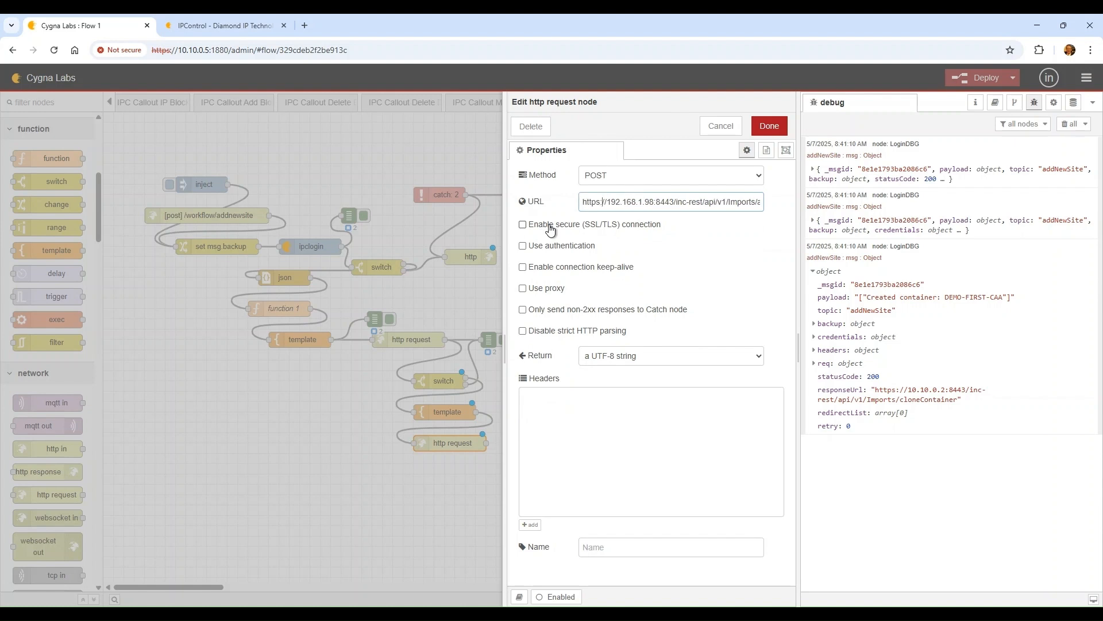
{"action": "key", "text": "shift+Right"}
{"action": "key", "text": "shift+Right"}
{"action": "key", "text": "shift+Right"}
{"action": "key", "text": "shift+Right"}
{"action": "key", "text": "shift+Right"}
{"action": "key", "text": "shift+Right"}
{"action": "key", "text": "shift+Right"}
{"action": "key", "text": "shift+Right"}
{"action": "key", "text": "shift+Right"}
{"action": "type", "text": "10.10.0.2"}
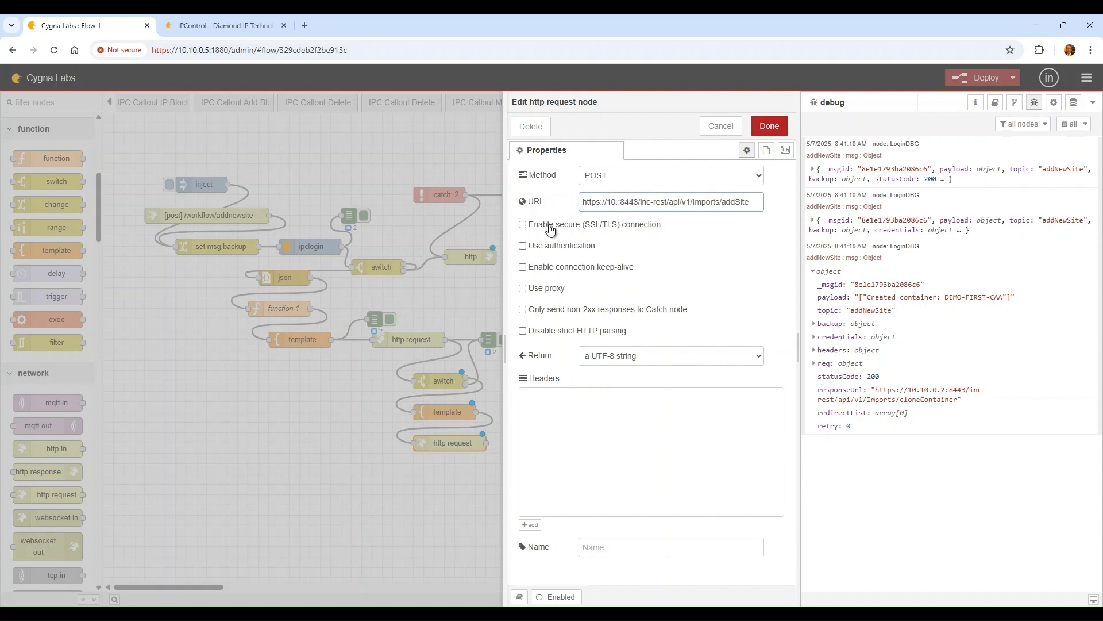
{"action": "key", "text": "End"}
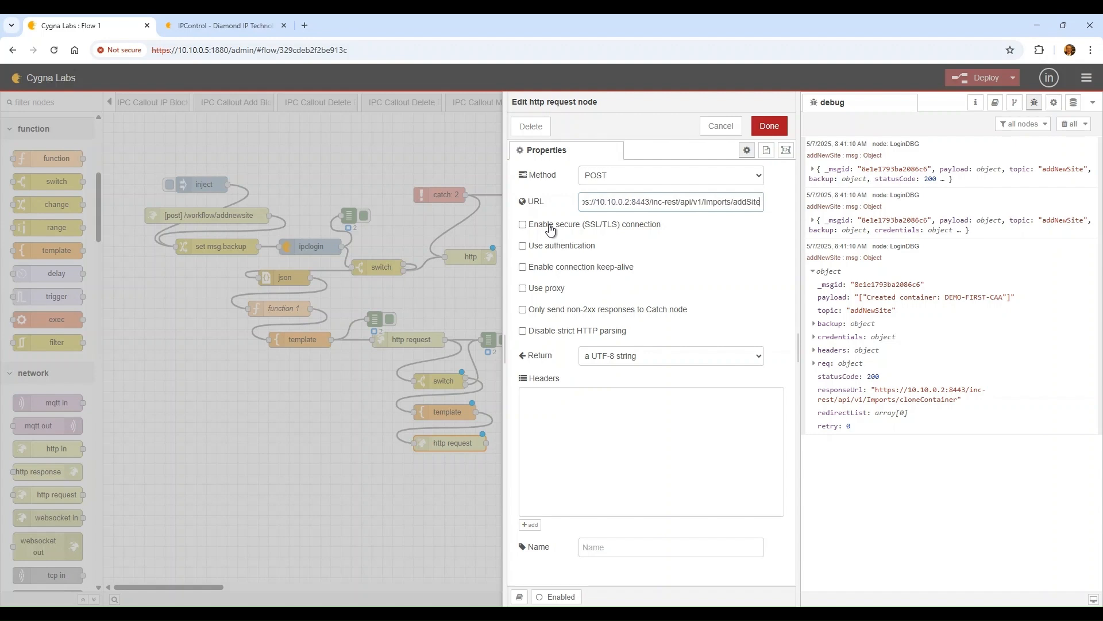
Enable secure SSL/TLS on the request and save the node
{"action": "left_click", "coordinate": [551, 228]}
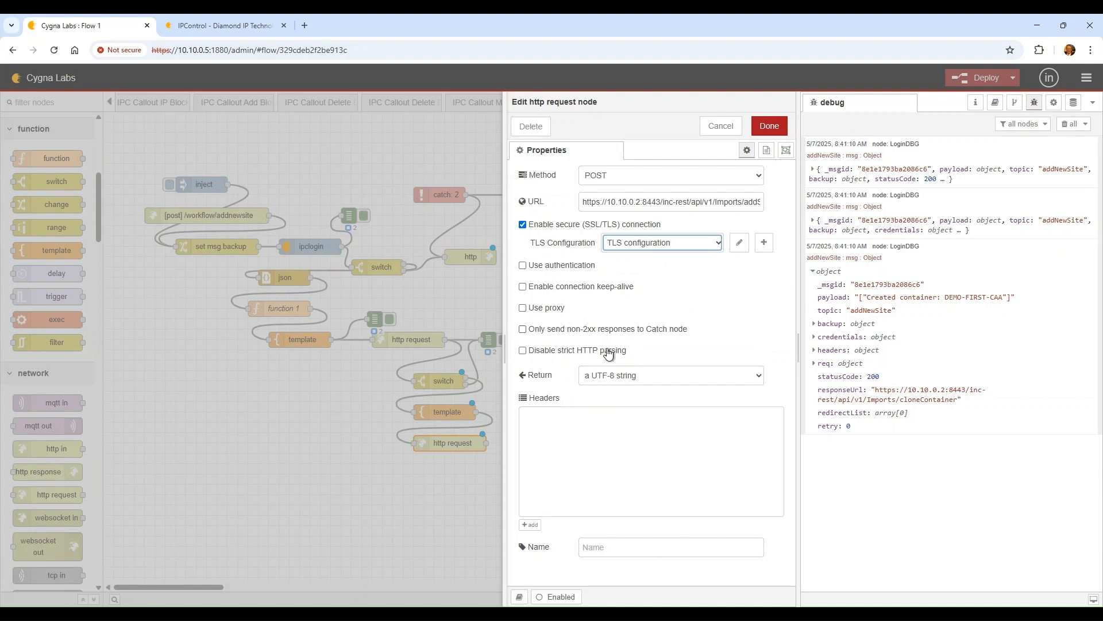
{"action": "left_click", "coordinate": [651, 376]}
{"action": "left_click", "coordinate": [663, 397]}
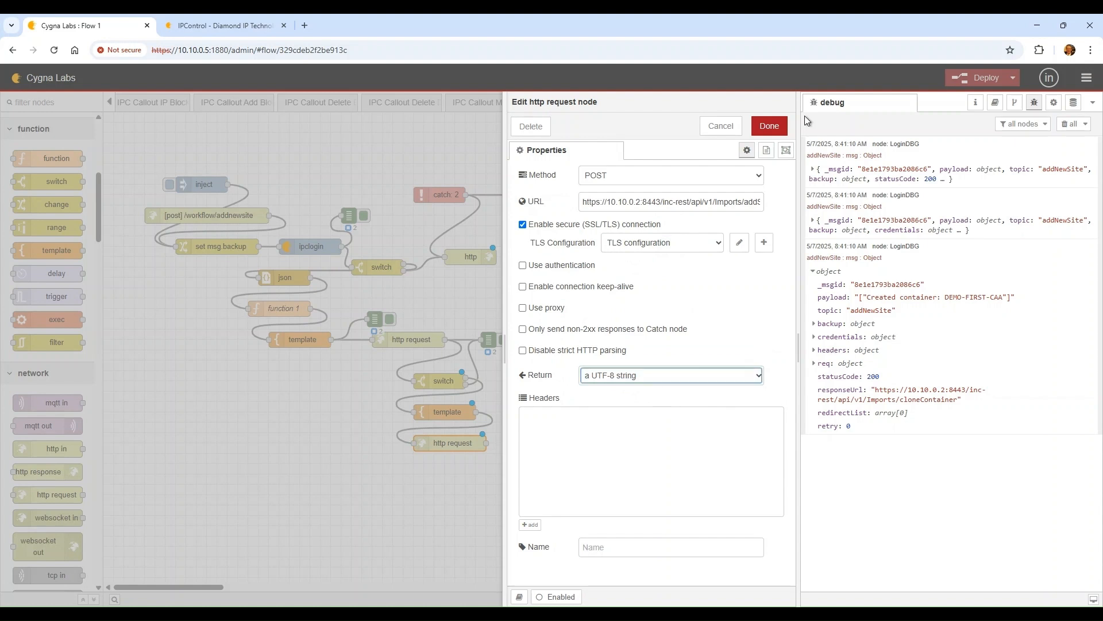
{"action": "left_click", "coordinate": [768, 127]}
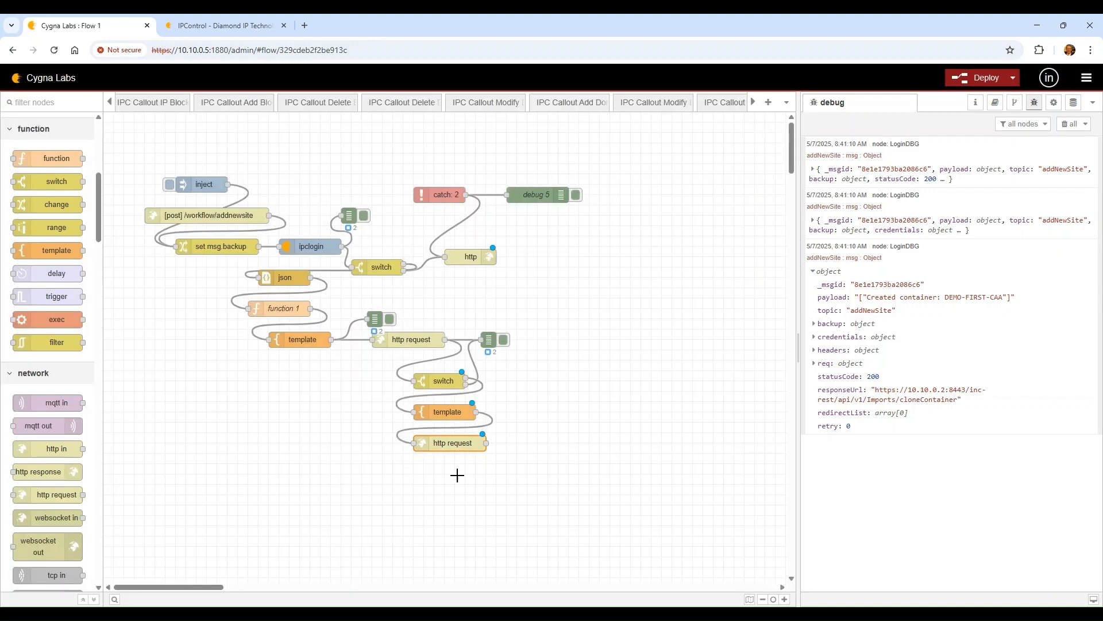
Rearrange the http request, debug and template nodes to make room below the switch
{"action": "left_click", "coordinate": [451, 421]}
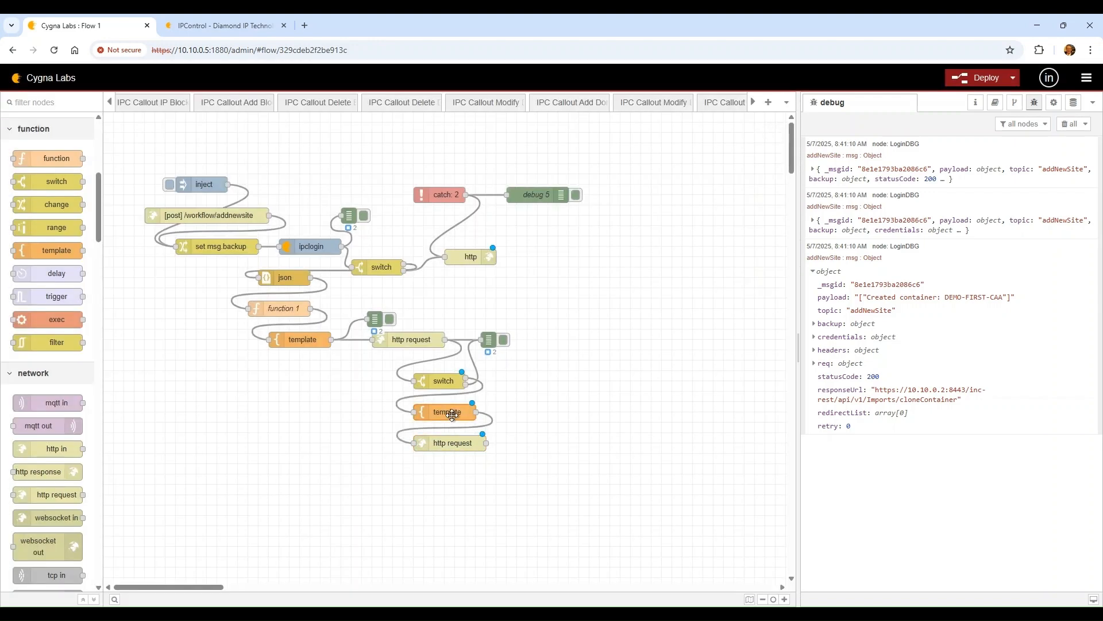
{"action": "left_click", "coordinate": [411, 336]}
{"action": "left_click_drag", "start_coordinate": [411, 336], "coordinate": [411, 346]}
{"action": "left_click_drag", "start_coordinate": [487, 339], "coordinate": [513, 339]}
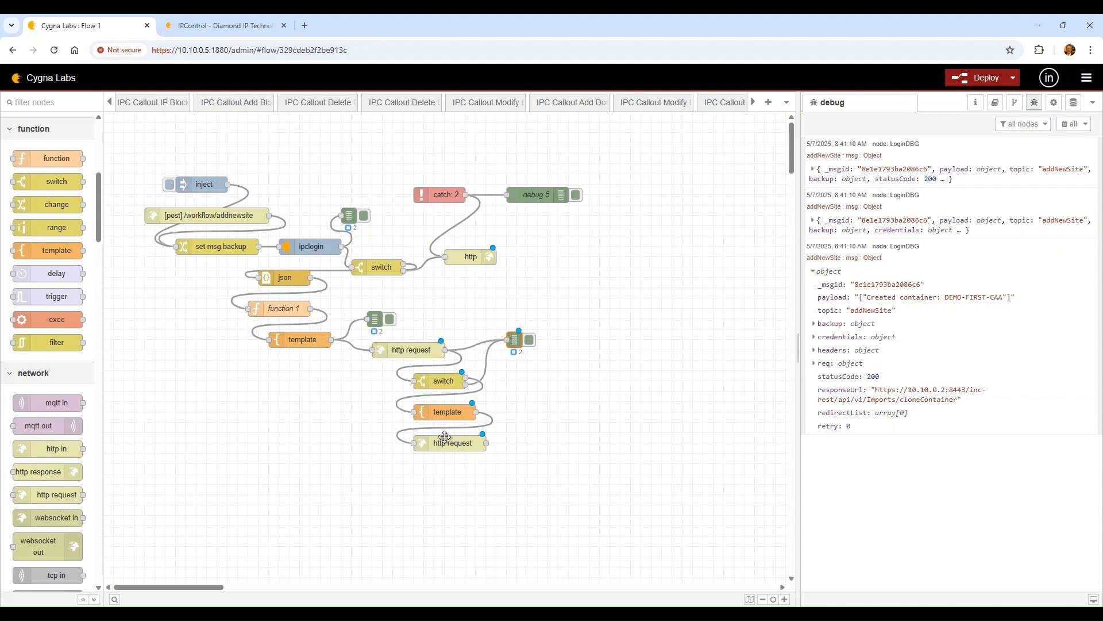
{"action": "left_click_drag", "start_coordinate": [444, 440], "coordinate": [455, 471]}
{"action": "left_click_drag", "start_coordinate": [448, 413], "coordinate": [458, 444]}
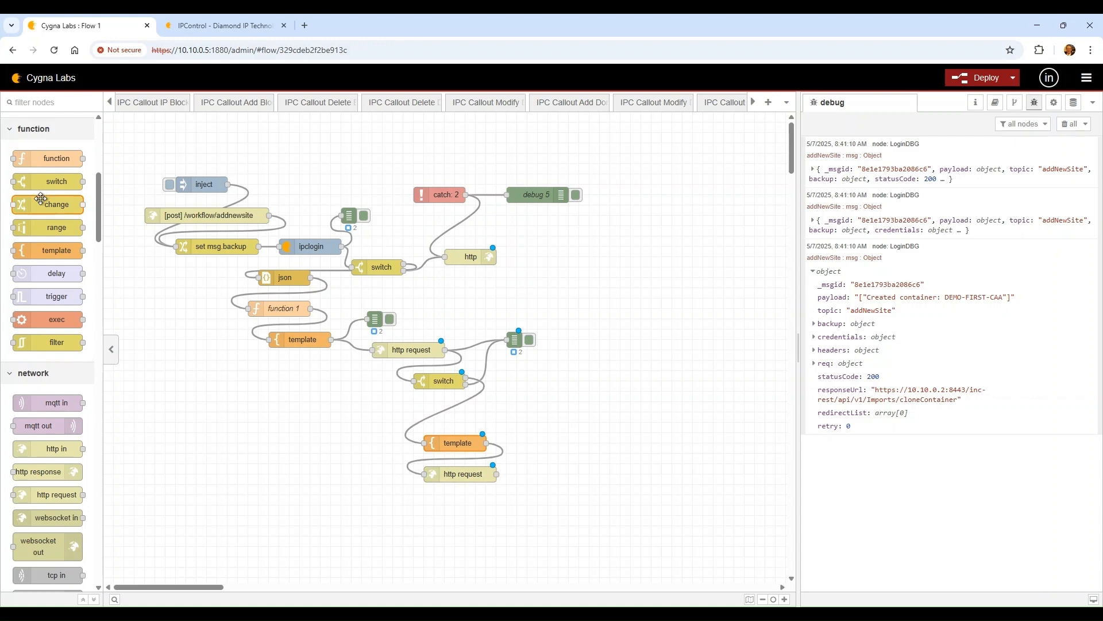
Insert a change node setting msg.payload.newContainerName to msg.backup.newContainerName before the template
{"action": "left_click_drag", "start_coordinate": [40, 199], "coordinate": [451, 401]}
{"action": "double_click", "coordinate": [450, 408]}
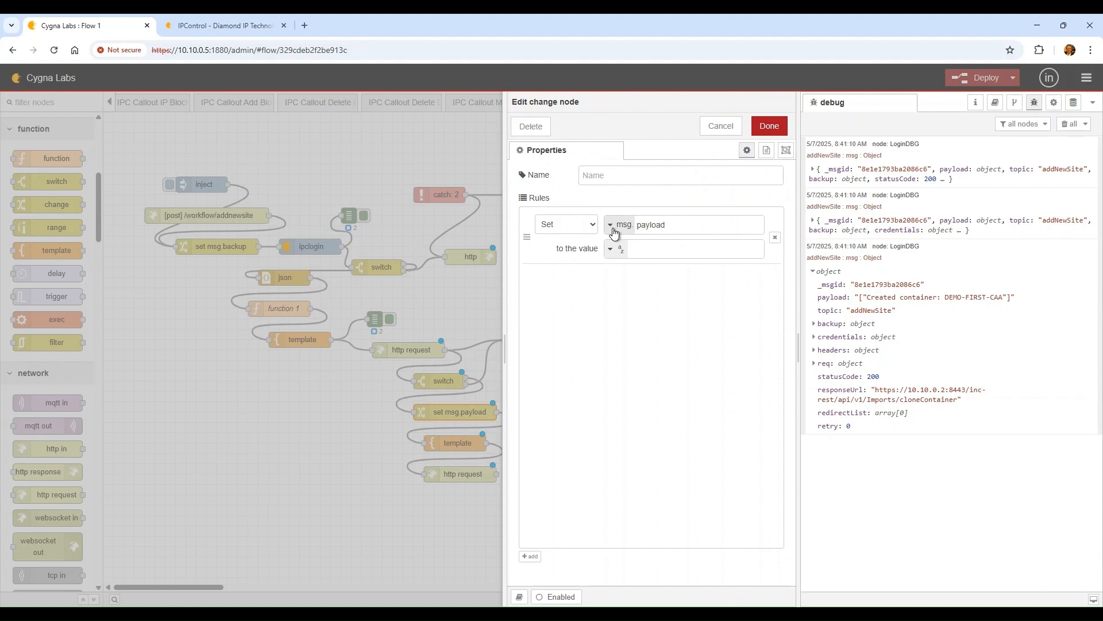
{"action": "left_click", "coordinate": [686, 227]}
{"action": "type", "text": ".newContainerName"}
{"action": "key", "text": "Tab"}
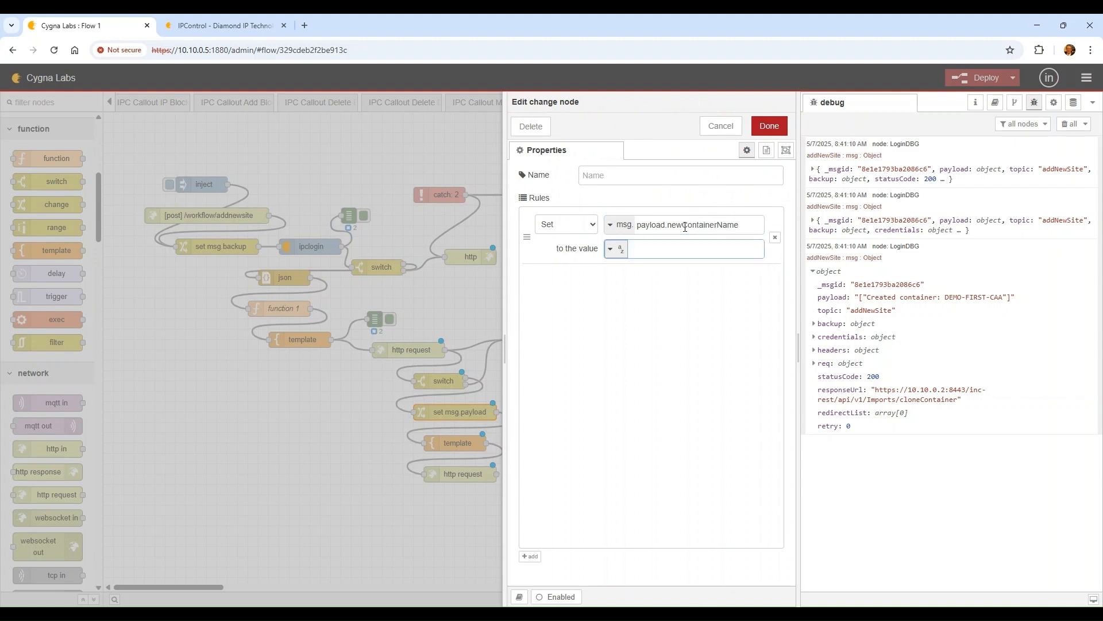
{"action": "left_click", "coordinate": [616, 248]}
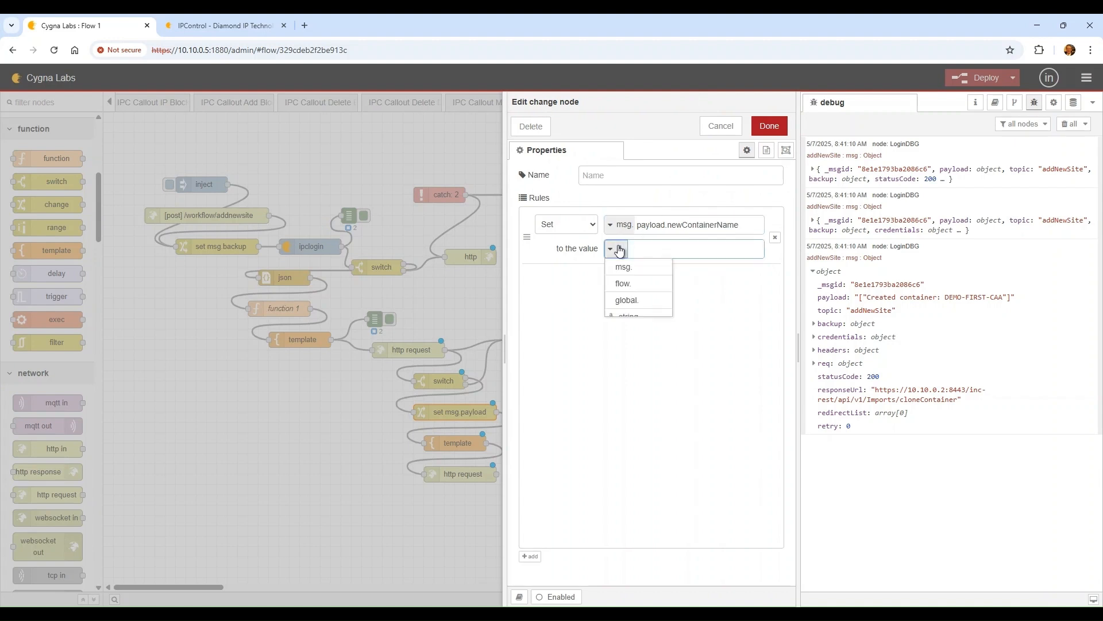
{"action": "left_click", "coordinate": [646, 267]}
{"action": "type", "text": "backup."}
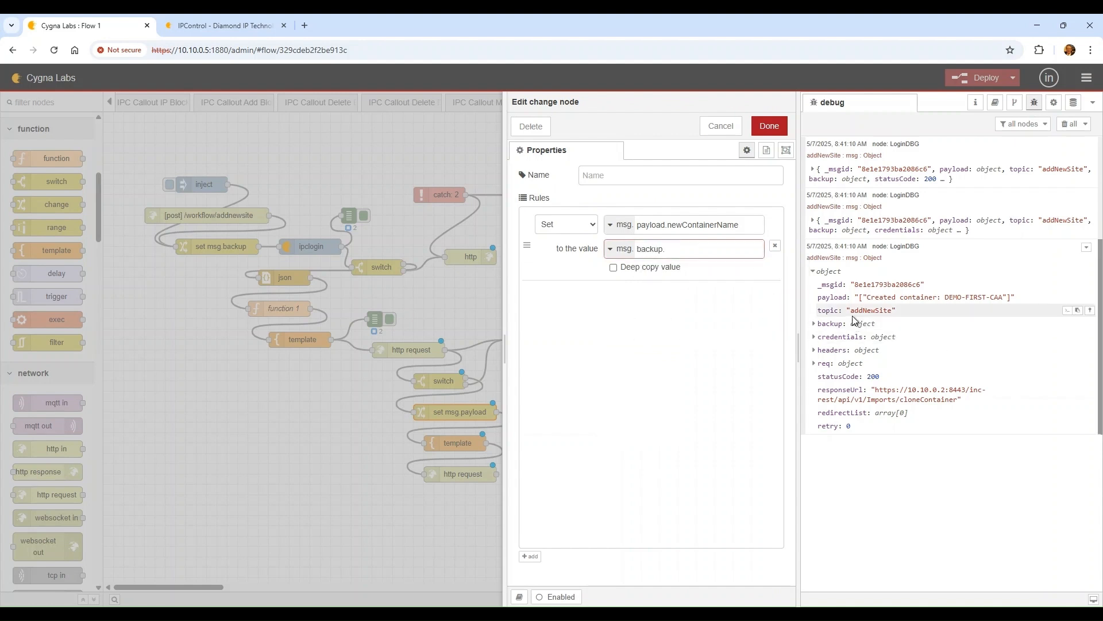
{"action": "left_click", "coordinate": [836, 323]}
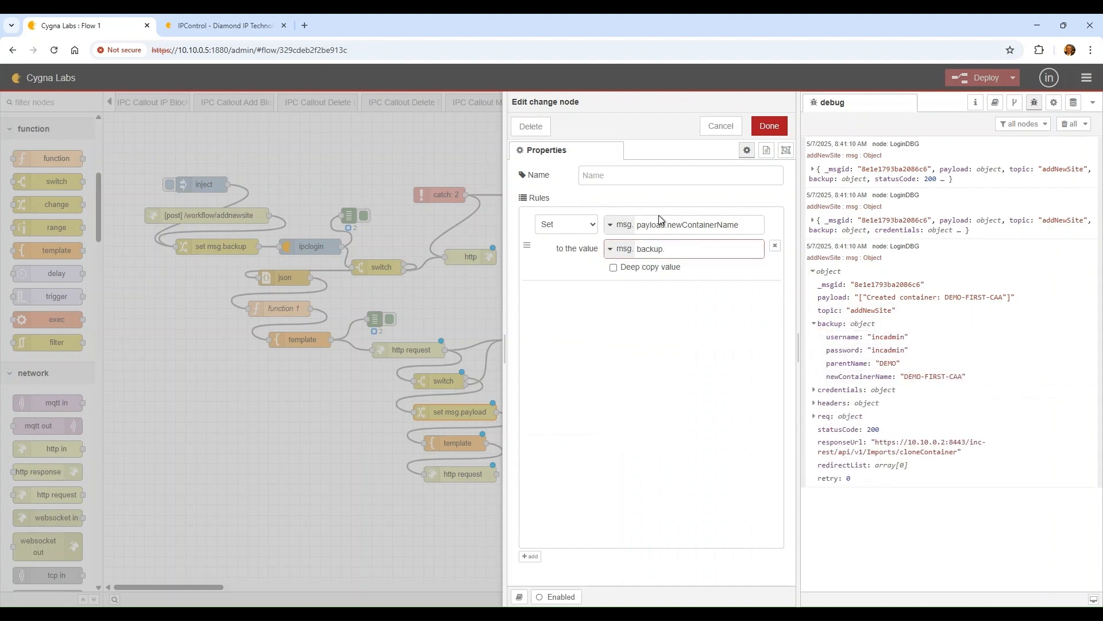
{"action": "type", "text": "newContainerName"}
{"action": "left_click", "coordinate": [769, 126]}
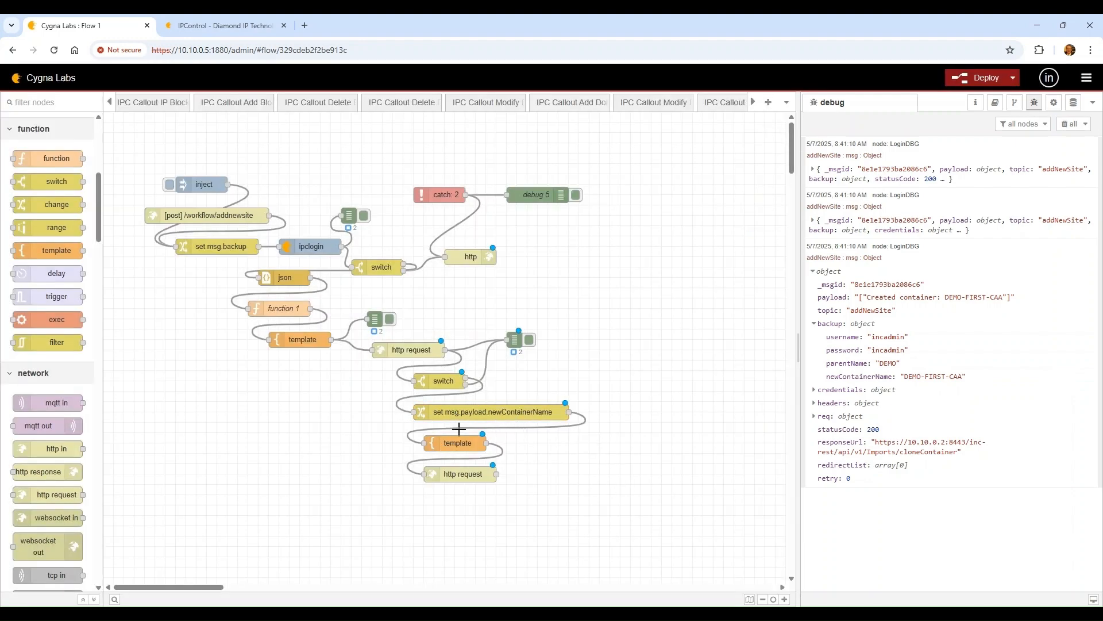
{"action": "double_click", "coordinate": [469, 446]}
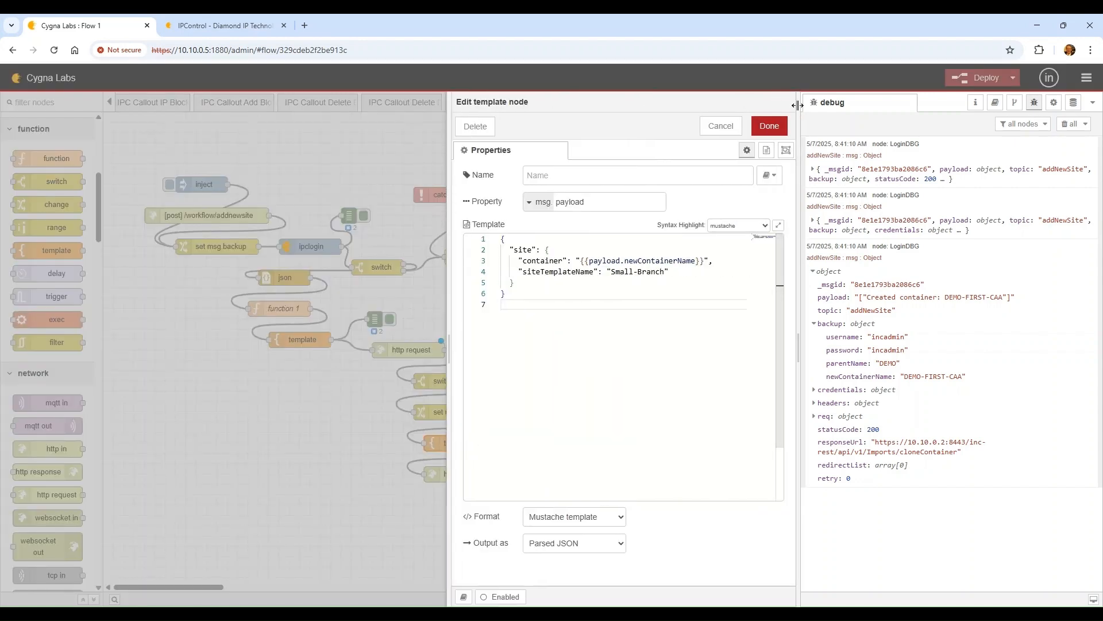
Review the addSite template and final http request settings, closing both unchanged
{"action": "left_click", "coordinate": [727, 125]}
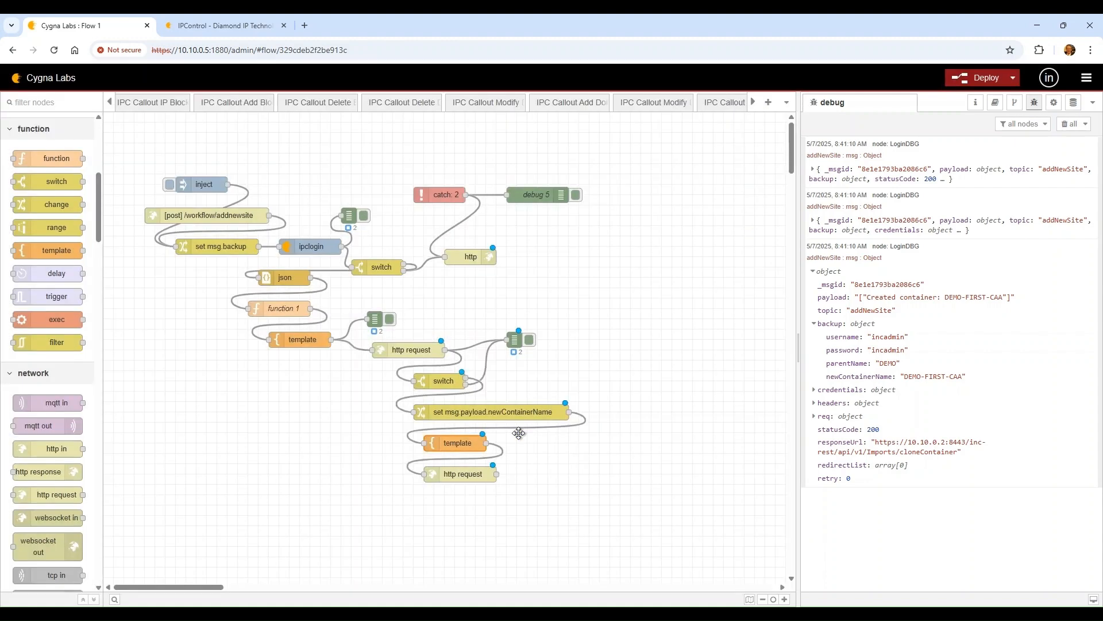
{"action": "left_click", "coordinate": [455, 476]}
{"action": "double_click", "coordinate": [455, 476]}
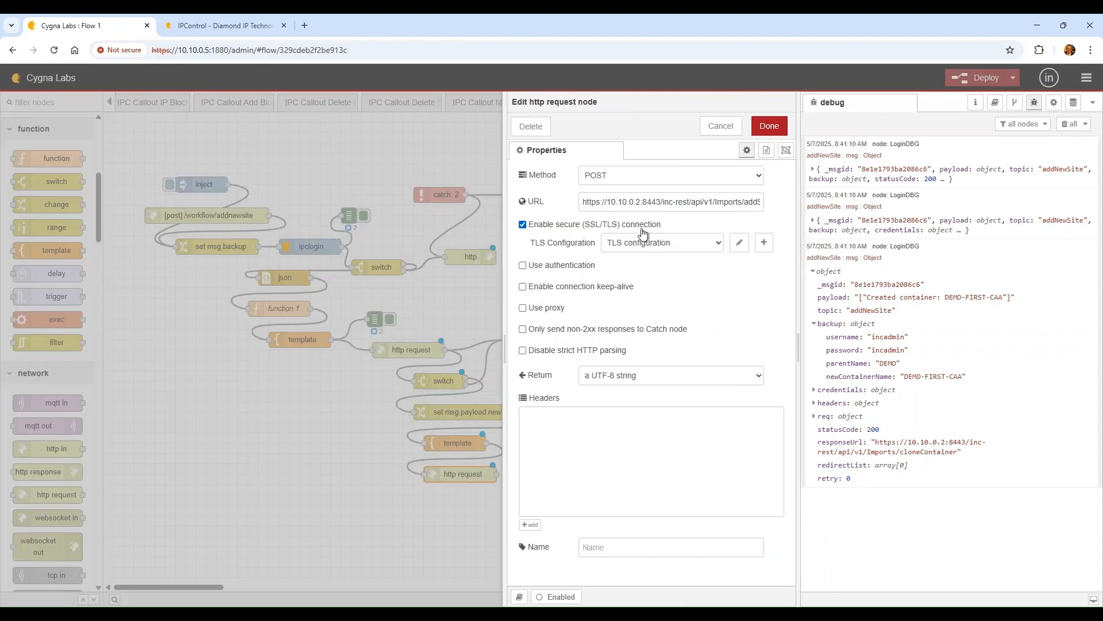
{"action": "left_click", "coordinate": [723, 133]}
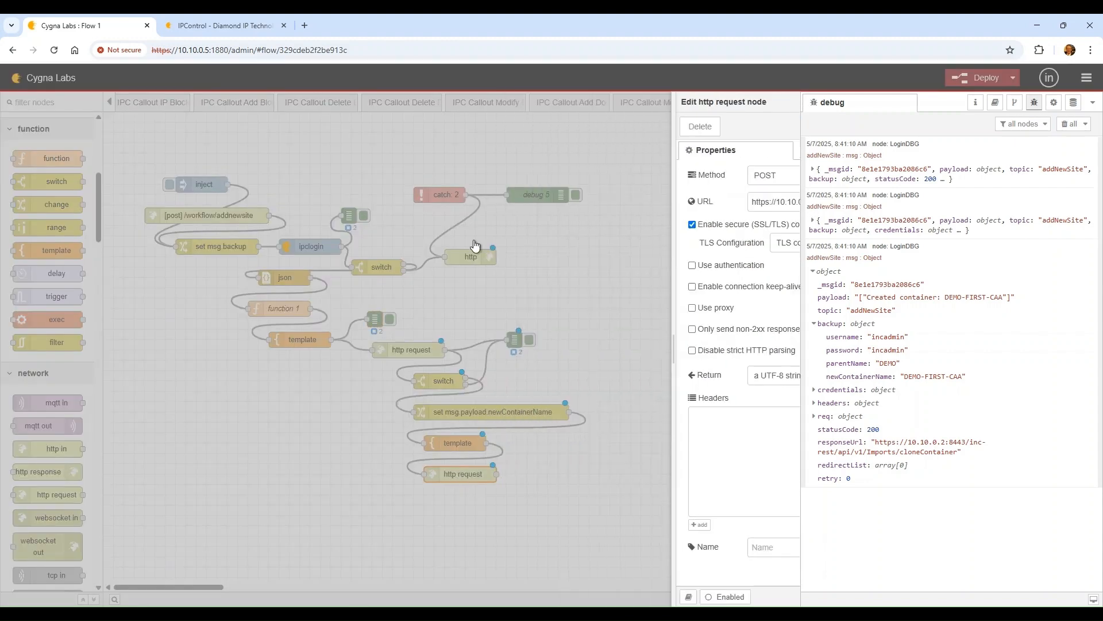
{"action": "scroll", "coordinate": [305, 437], "scroll_direction": "down", "scroll_amount": 2}
{"action": "scroll", "coordinate": [71, 287], "scroll_direction": "up", "scroll_amount": 3}
{"action": "scroll", "coordinate": [71, 287], "scroll_direction": "up", "scroll_amount": 1}
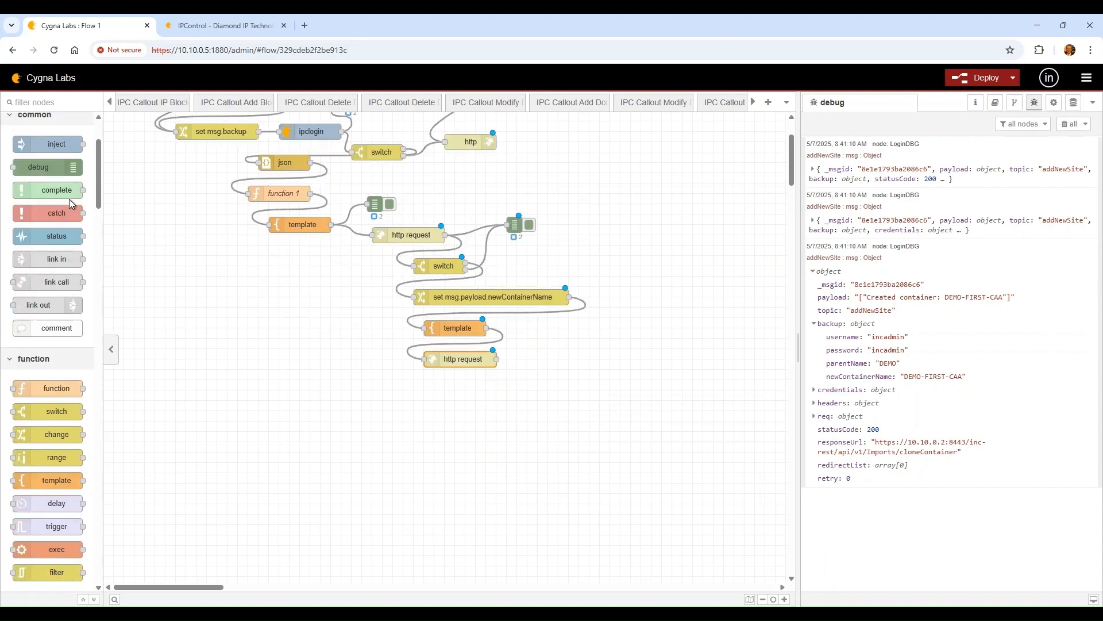
Wire a copy of the LoginDBG debug node to the last http request, deploy, clear debug
{"action": "left_click", "coordinate": [518, 227]}
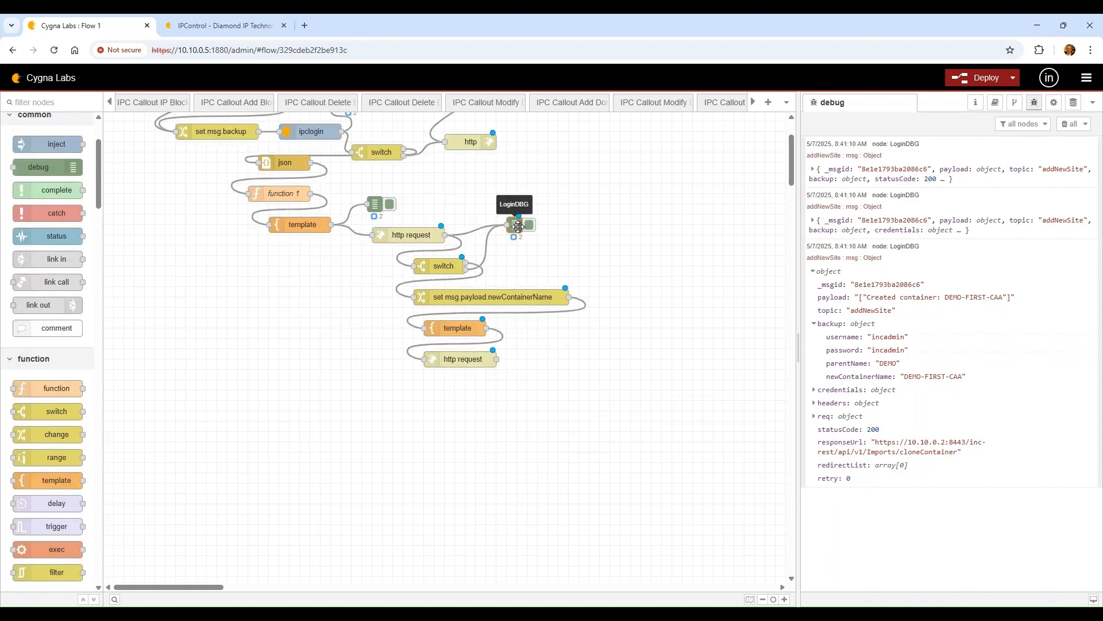
{"action": "key", "text": "ctrl+c"}
{"action": "key", "text": "ctrl+v"}
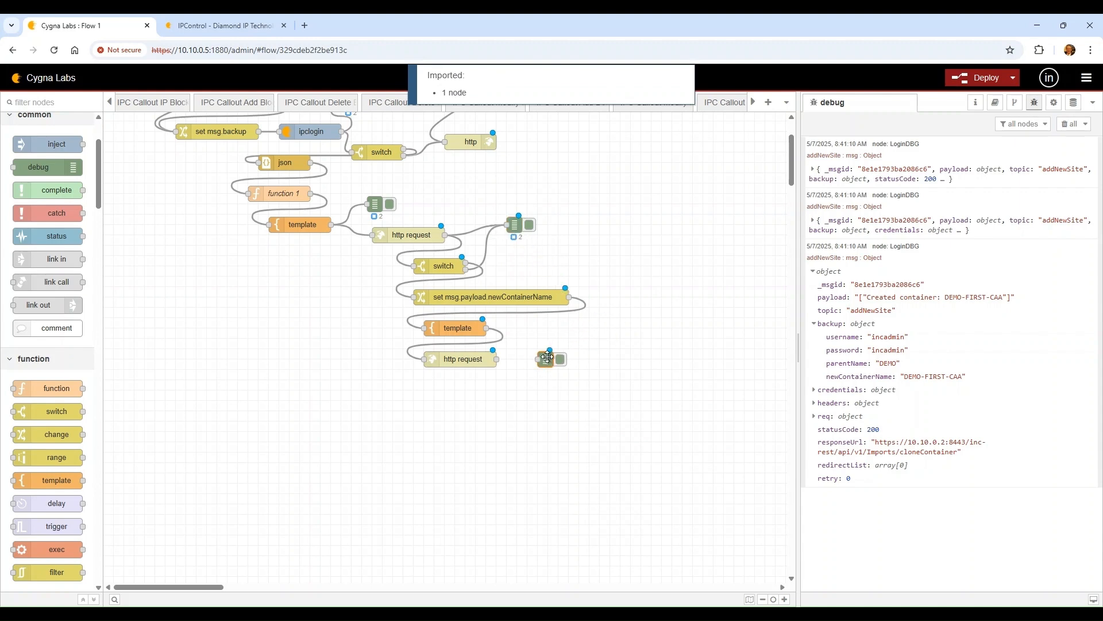
{"action": "left_click", "coordinate": [556, 358]}
{"action": "left_click_drag", "start_coordinate": [496, 359], "coordinate": [539, 359]}
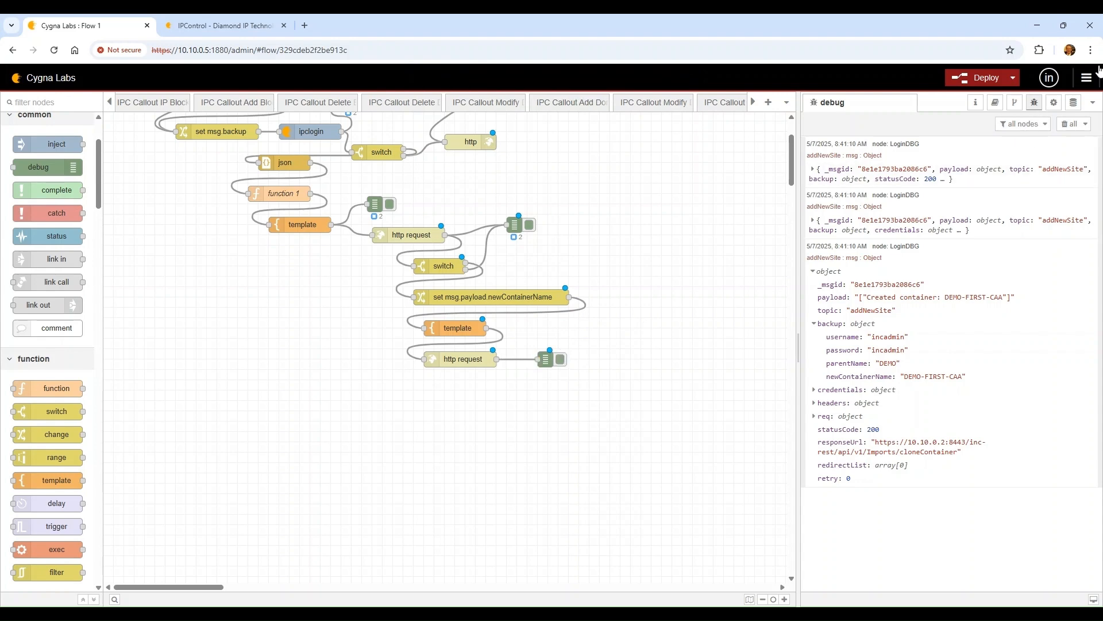
{"action": "left_click", "coordinate": [979, 77]}
{"action": "left_click", "coordinate": [1064, 124]}
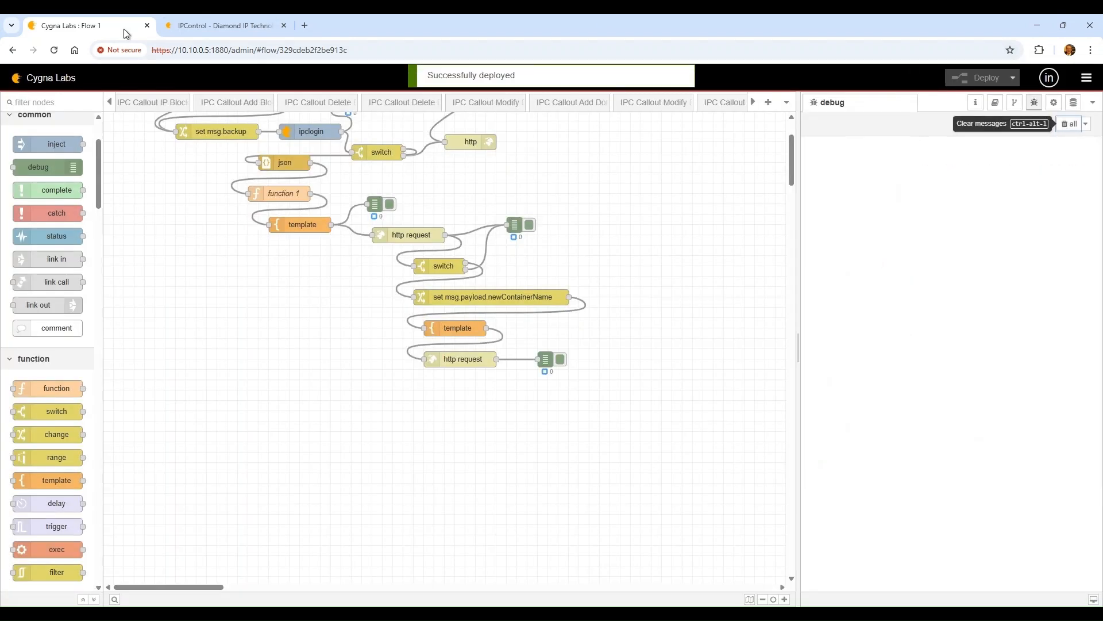
Delete DEMO-FIRST-CAA through IPControl's Container Maintenance, confirm, and return to the flow
{"action": "left_click", "coordinate": [226, 26]}
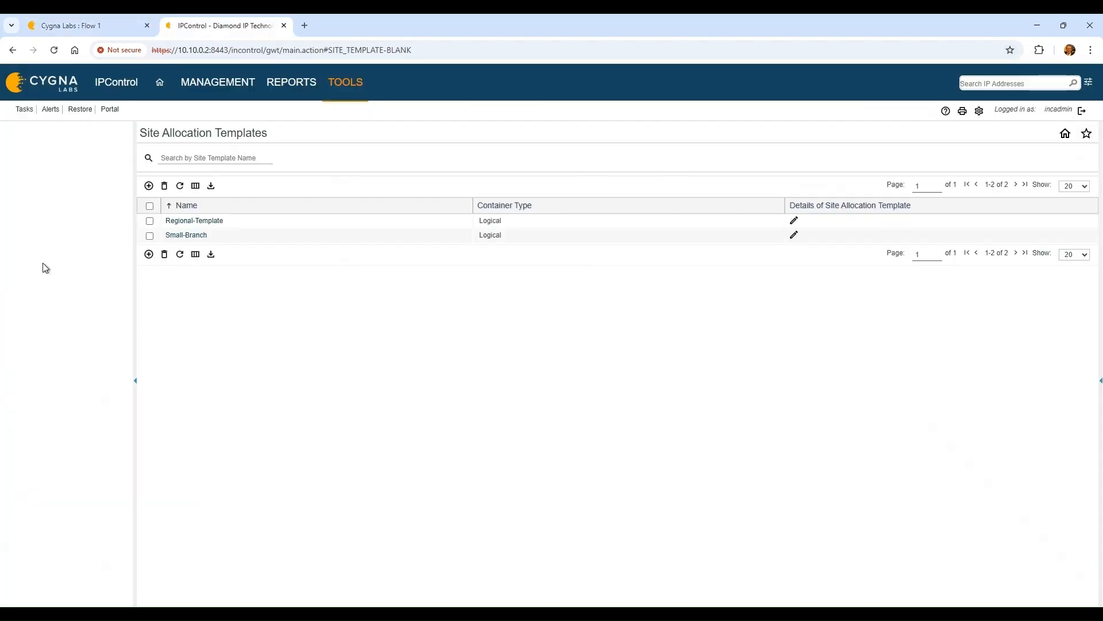
{"action": "left_click", "coordinate": [227, 90]}
{"action": "left_click", "coordinate": [226, 123]}
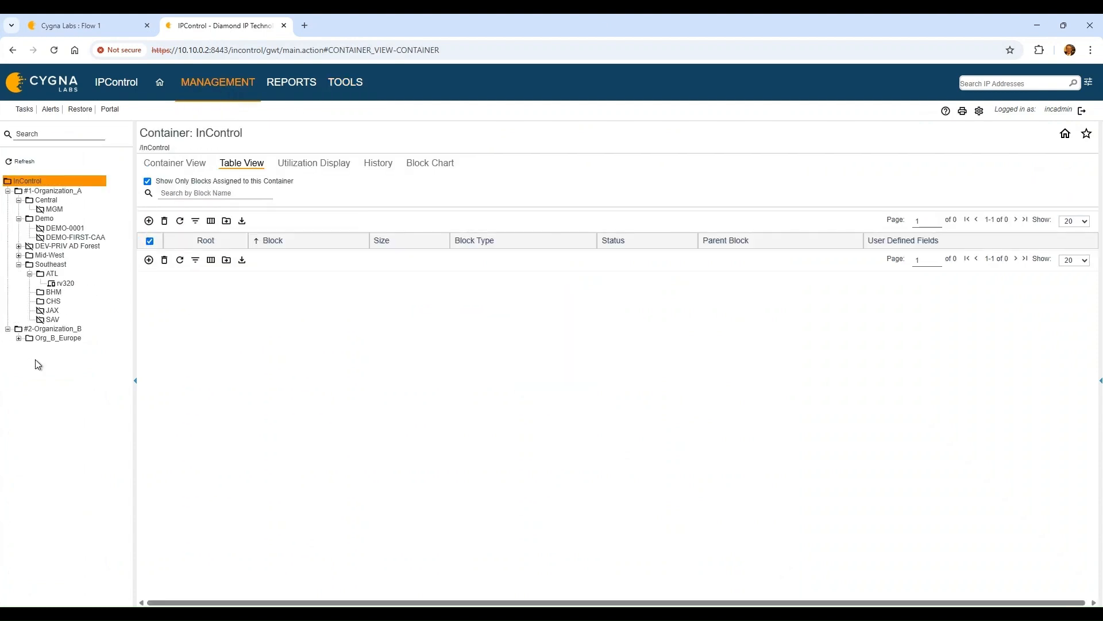
{"action": "left_click", "coordinate": [92, 237]}
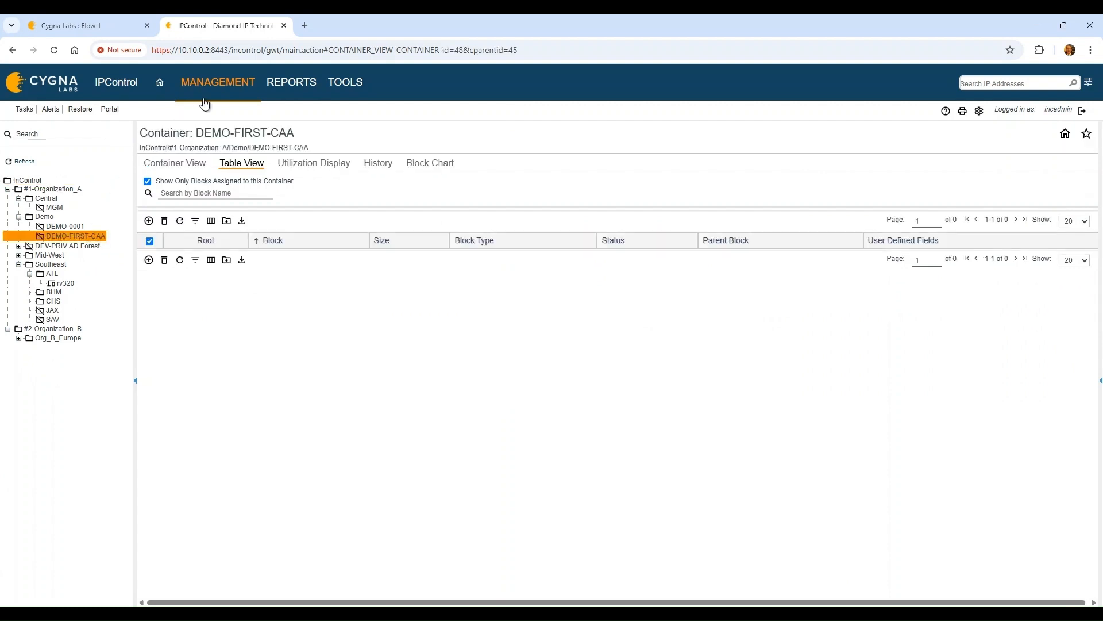
{"action": "left_click", "coordinate": [219, 90]}
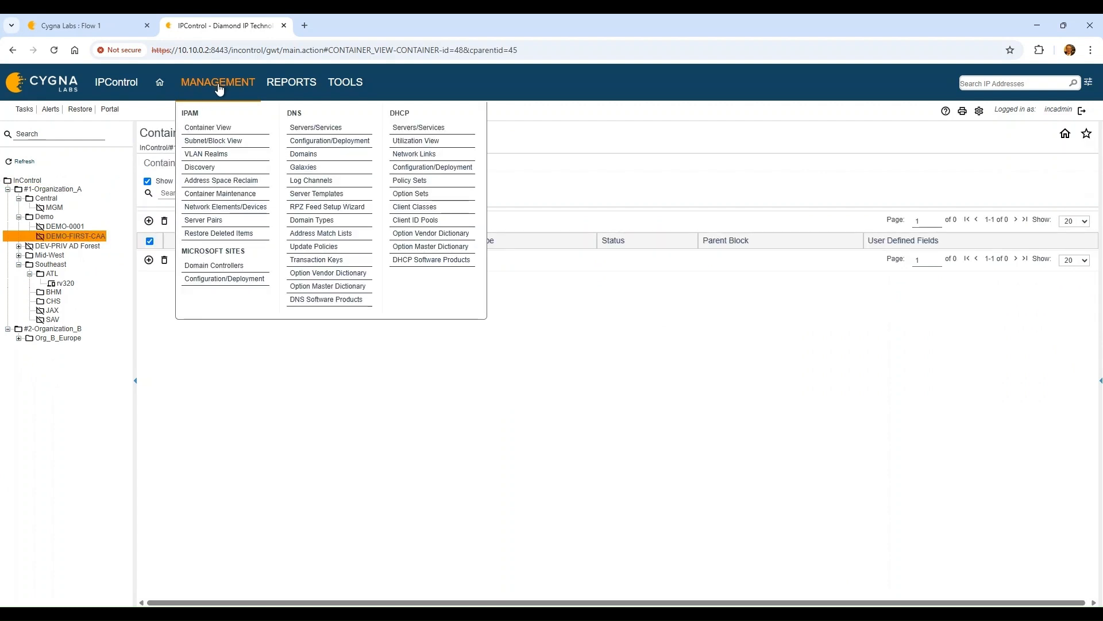
{"action": "left_click", "coordinate": [235, 198]}
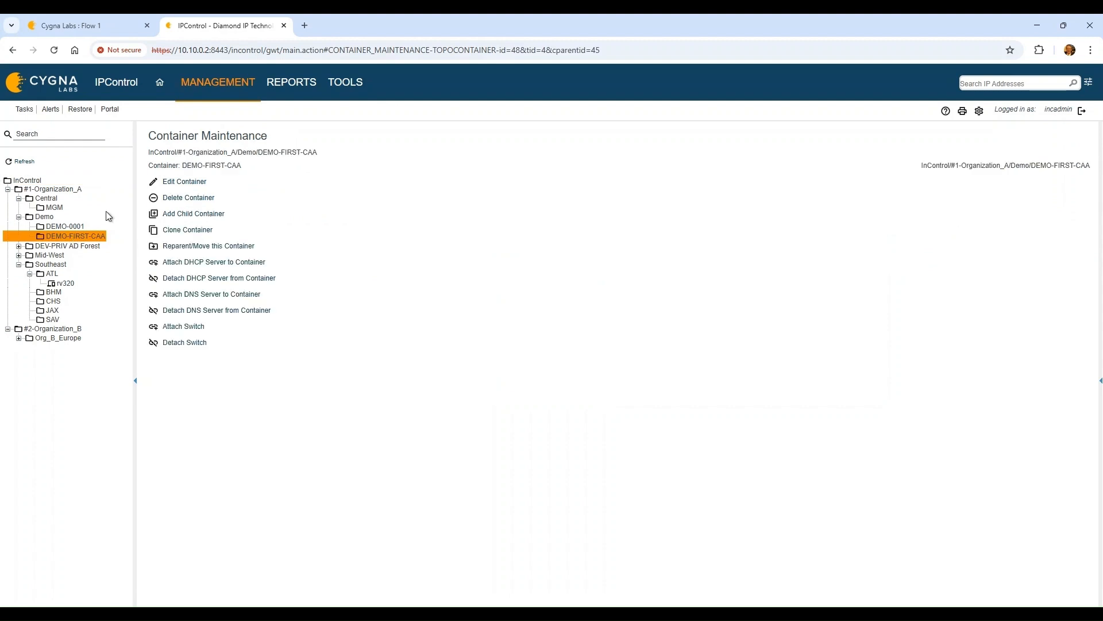
{"action": "left_click", "coordinate": [175, 197]}
{"action": "left_click", "coordinate": [599, 122]}
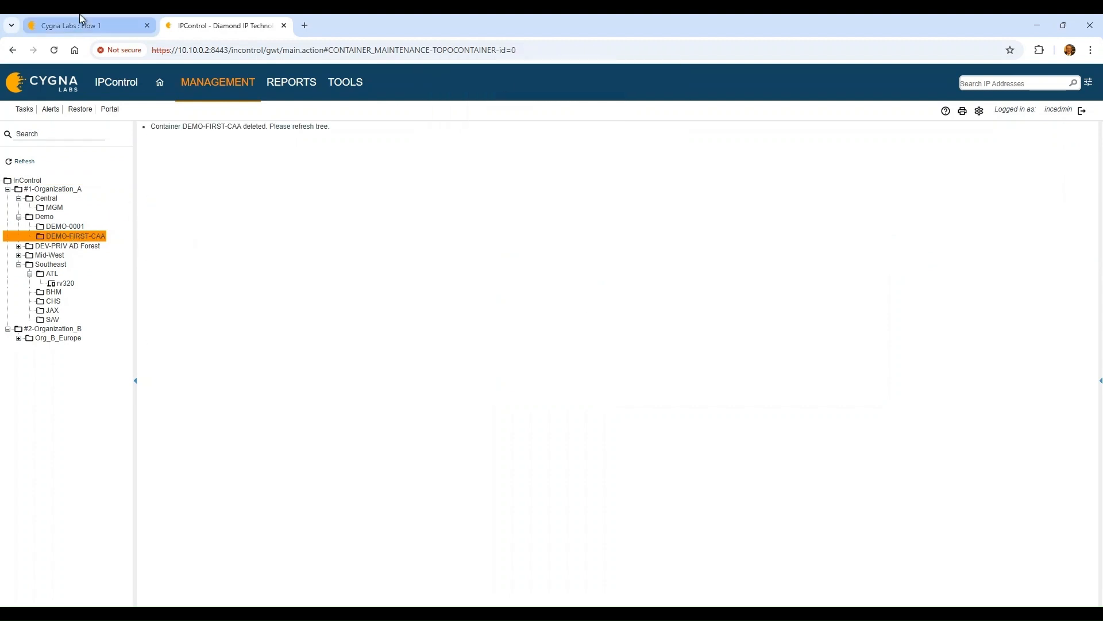
{"action": "left_click", "coordinate": [81, 23]}
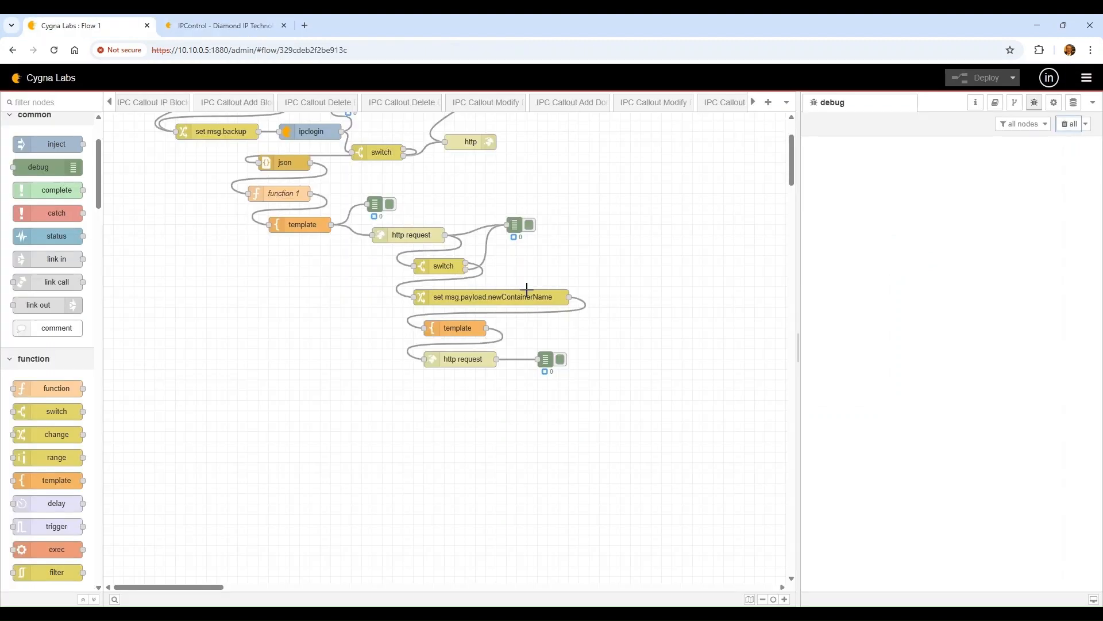
Rerun the flow from the inject node and expand the resulting debug messages
{"action": "scroll", "coordinate": [173, 207], "scroll_direction": "up", "scroll_amount": 2}
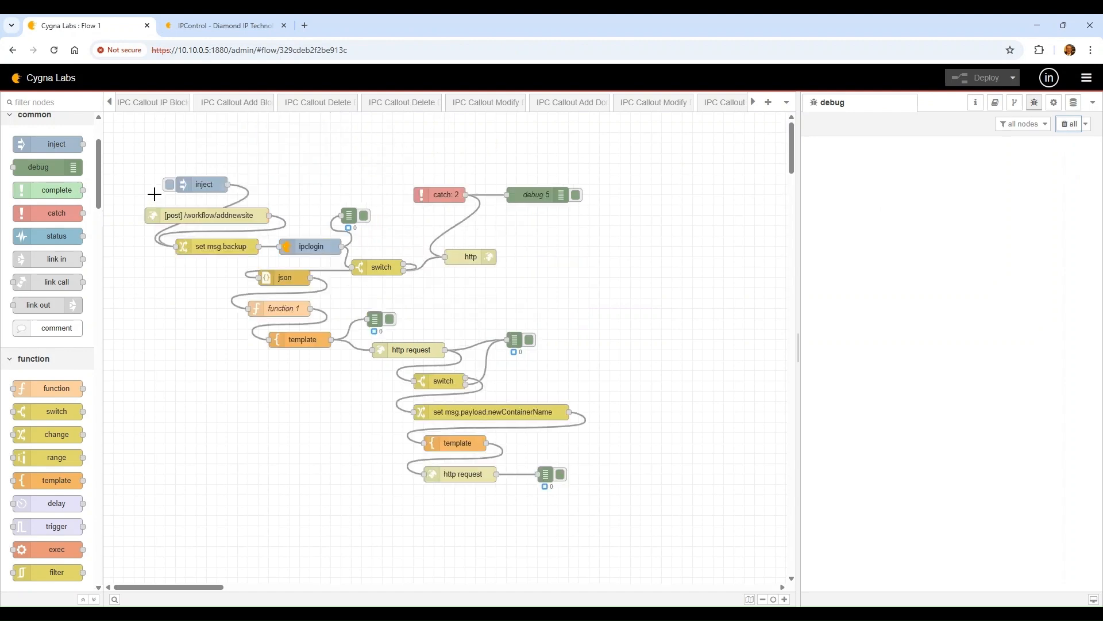
{"action": "left_click", "coordinate": [170, 185]}
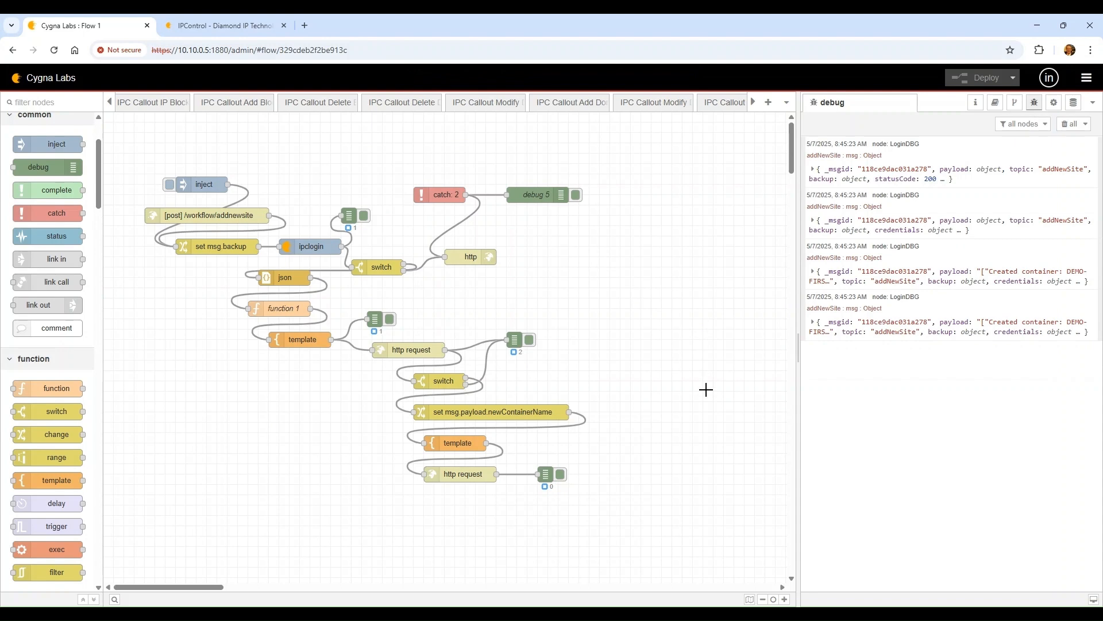
{"action": "scroll", "coordinate": [747, 379], "scroll_direction": "down", "scroll_amount": 2}
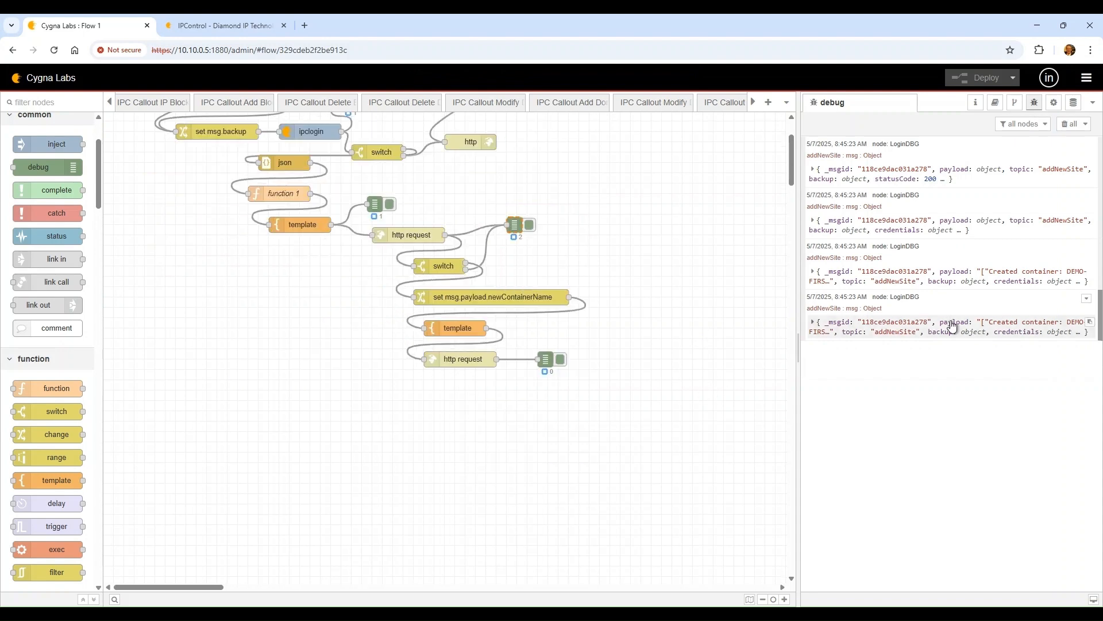
{"action": "left_click", "coordinate": [865, 330]}
{"action": "left_click", "coordinate": [870, 274]}
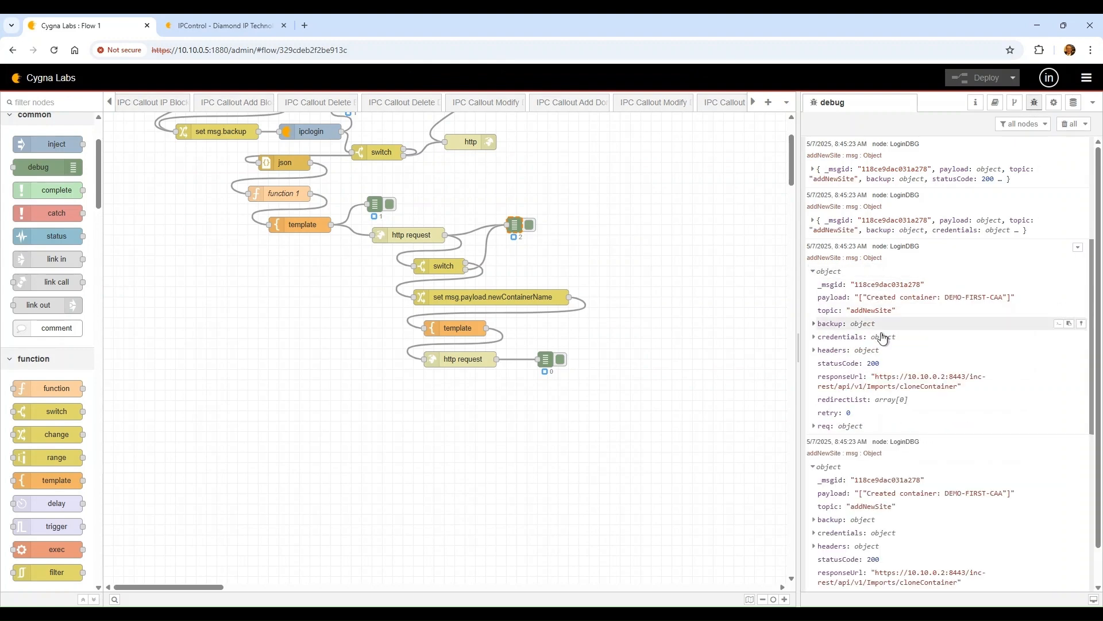
{"action": "scroll", "coordinate": [884, 342], "scroll_direction": "down", "scroll_amount": 1}
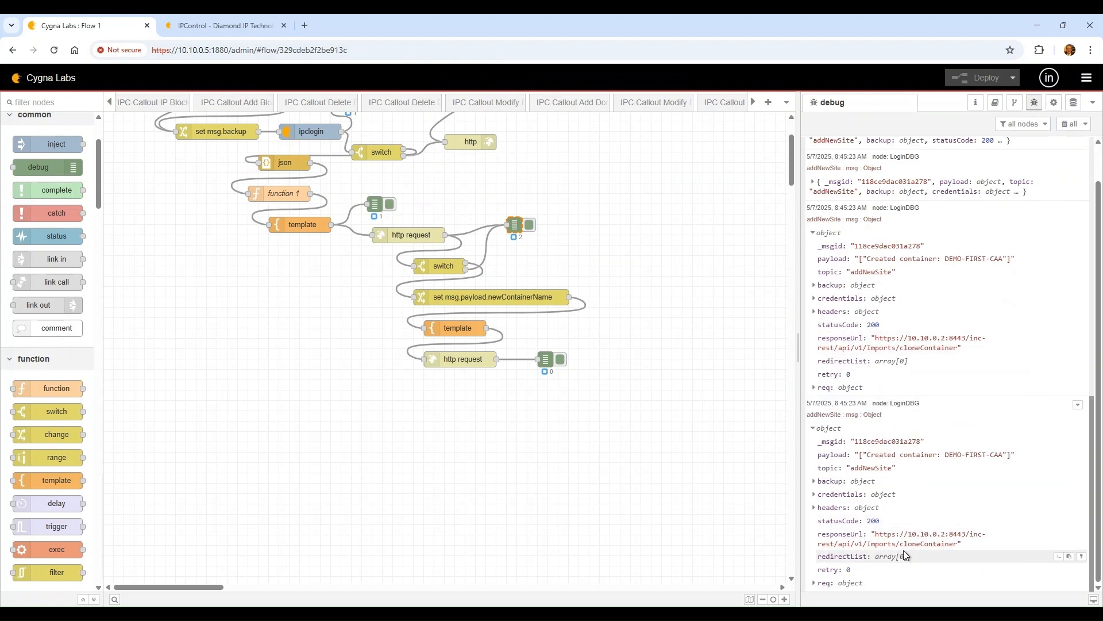
Inspect the switch node's msg.statusCode property and its 200 comparison value
{"action": "double_click", "coordinate": [445, 259]}
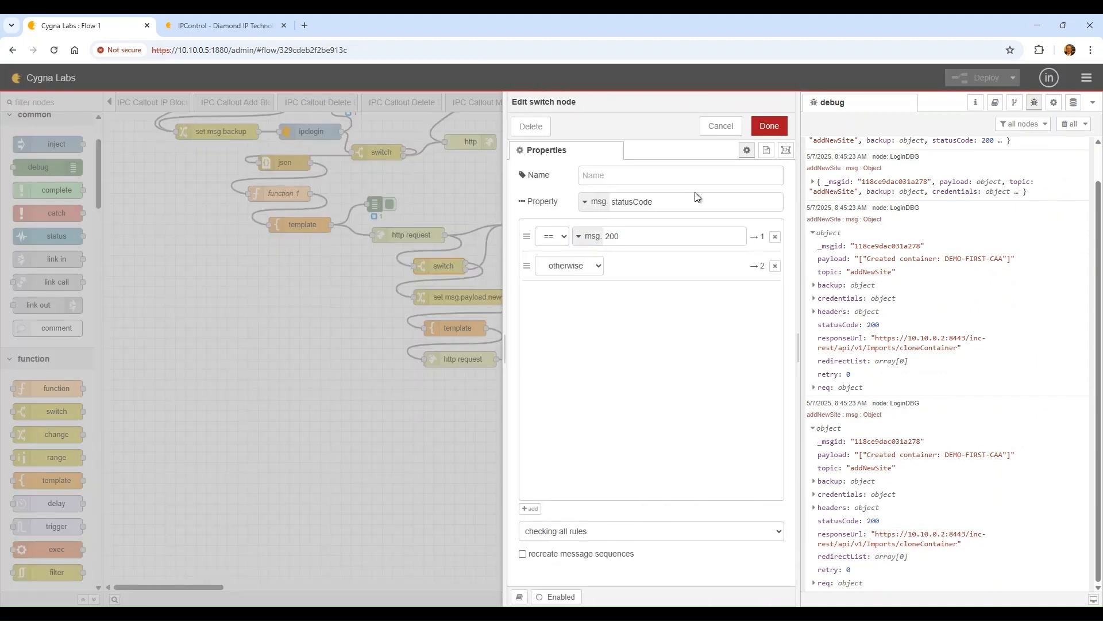
{"action": "left_click", "coordinate": [699, 200]}
{"action": "left_click", "coordinate": [641, 233]}
Set the switch rule's 200 value type to number and save the node
{"action": "left_click", "coordinate": [587, 235]}
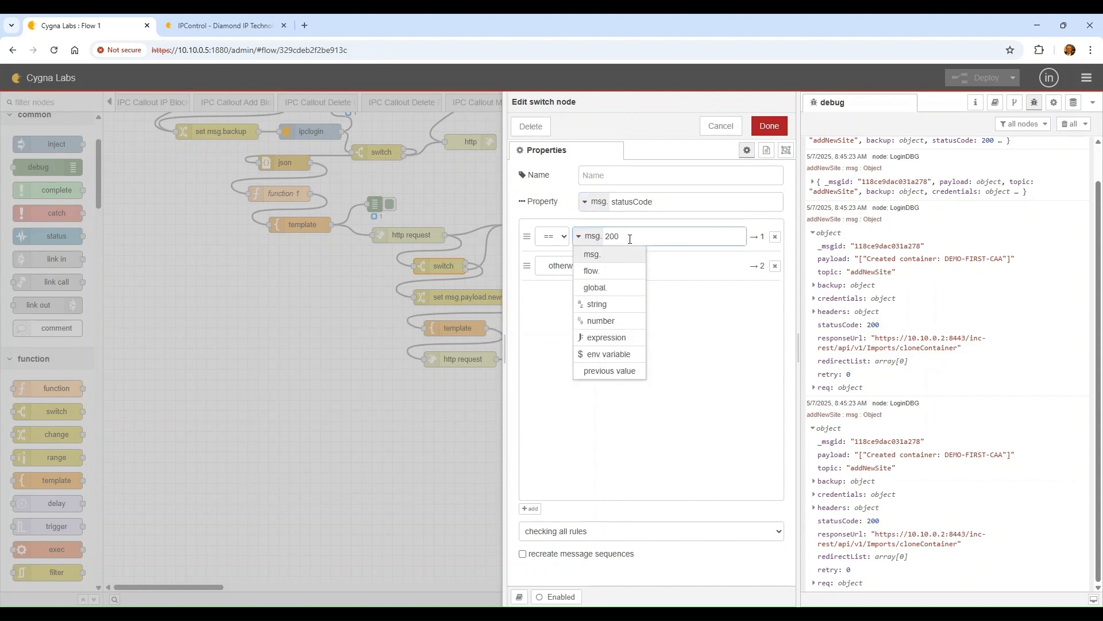
{"action": "left_click", "coordinate": [612, 320]}
{"action": "left_click", "coordinate": [768, 126]}
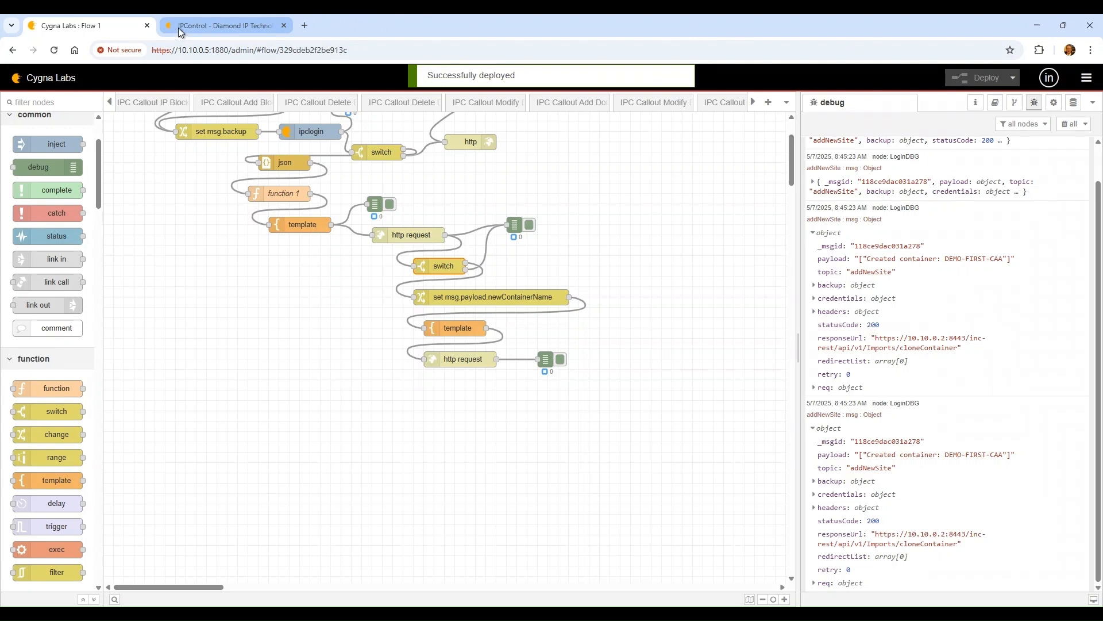
Deploy the switch change, then refresh IPControl and delete DEMO-FIRST-CAA with confirmation
{"action": "left_click", "coordinate": [195, 25]}
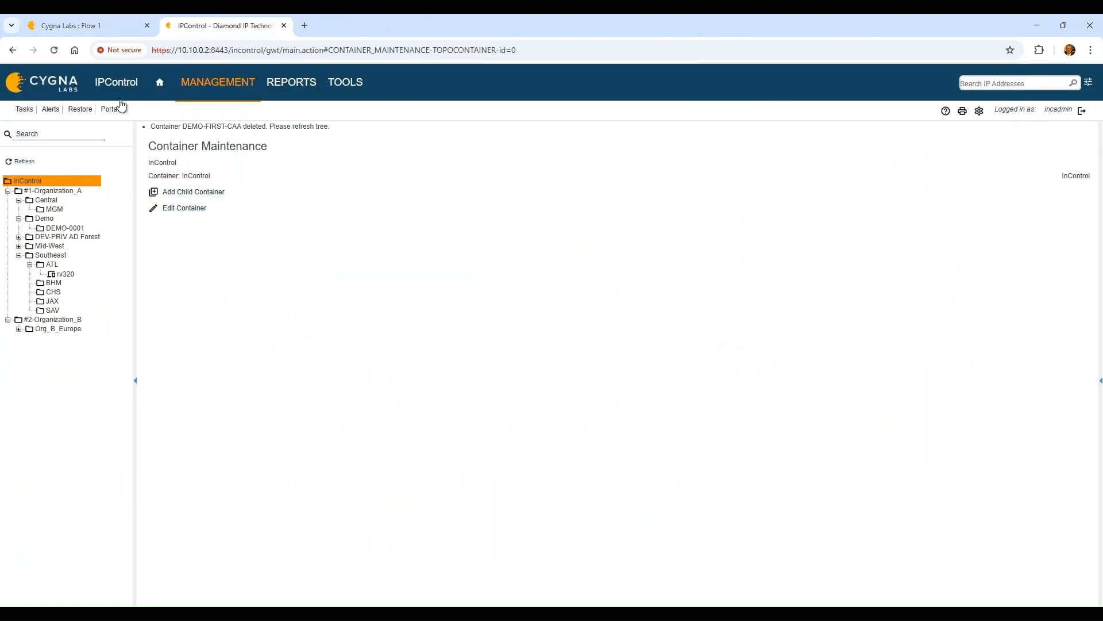
{"action": "left_click", "coordinate": [24, 161]}
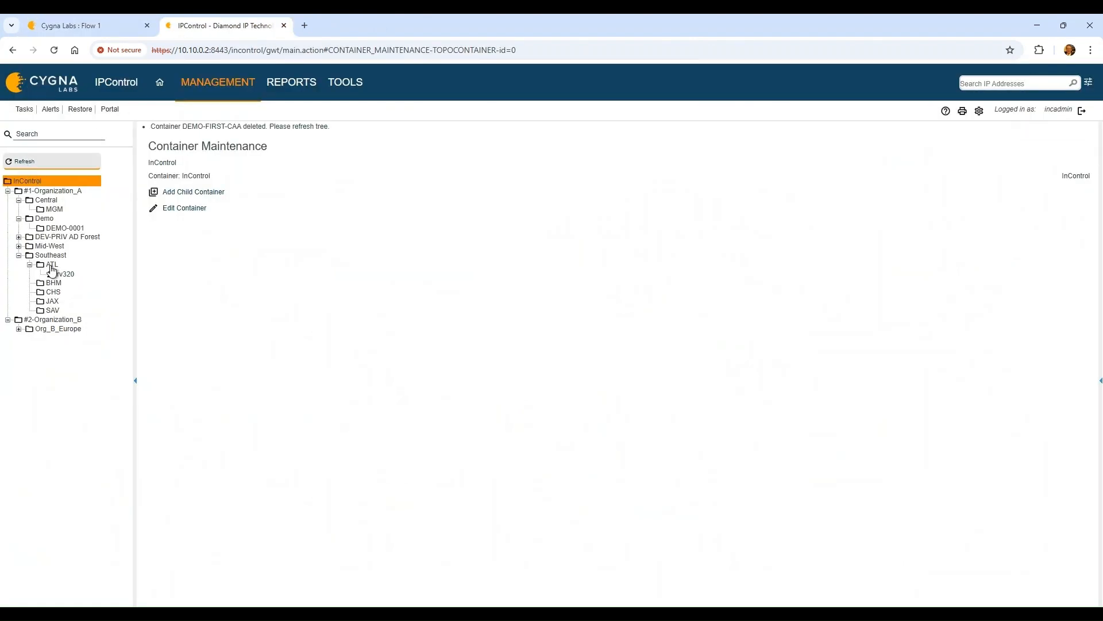
{"action": "left_click", "coordinate": [73, 237]}
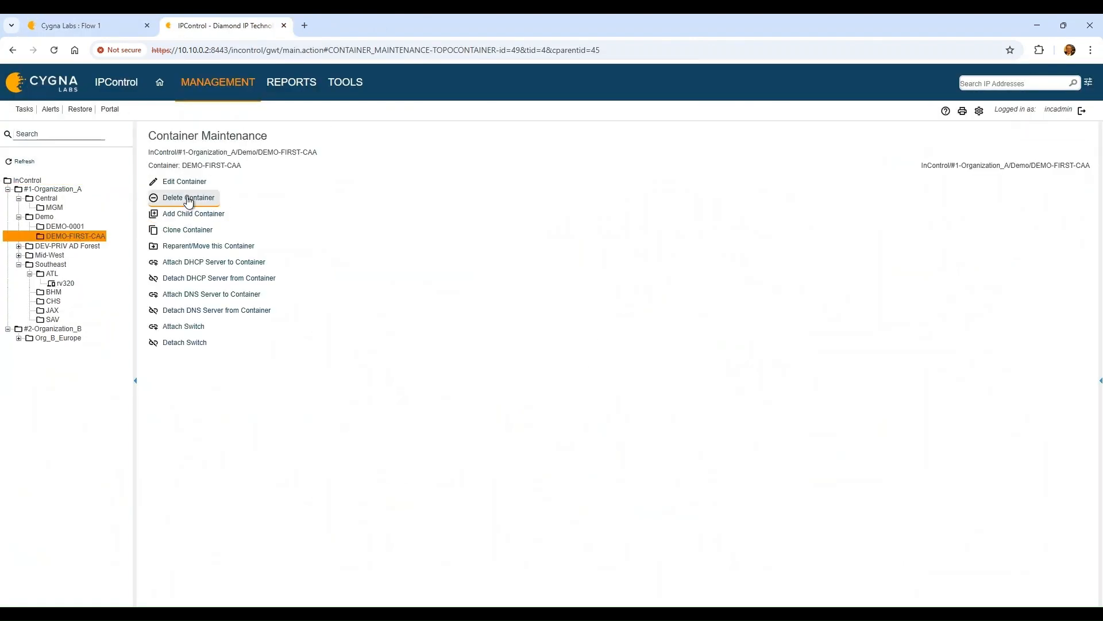
{"action": "left_click", "coordinate": [185, 197]}
{"action": "left_click", "coordinate": [603, 123]}
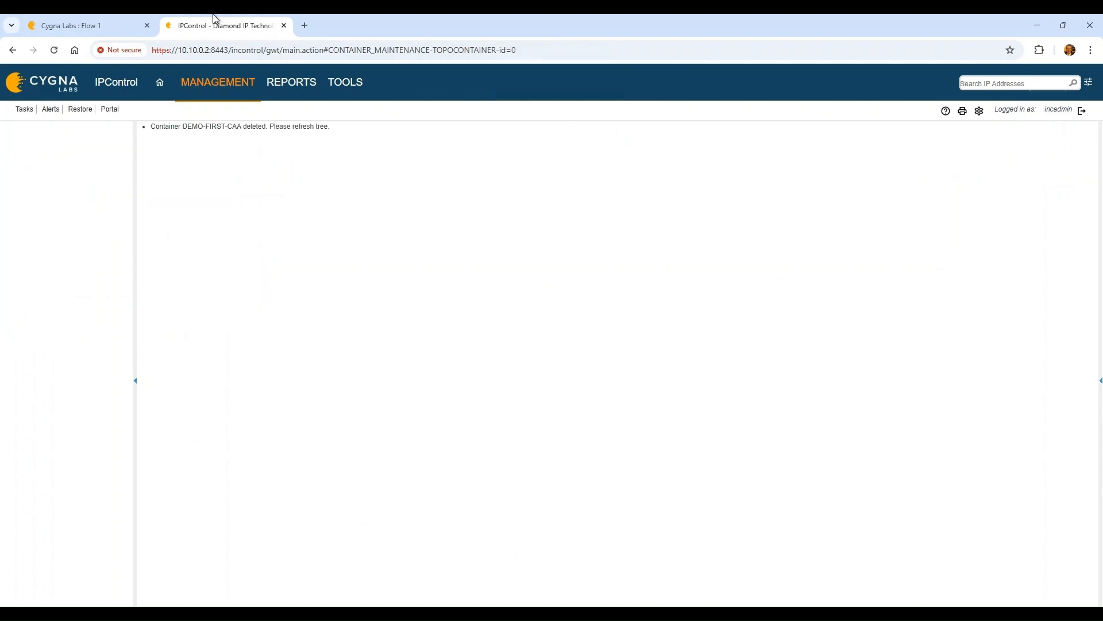
{"action": "left_click", "coordinate": [89, 25]}
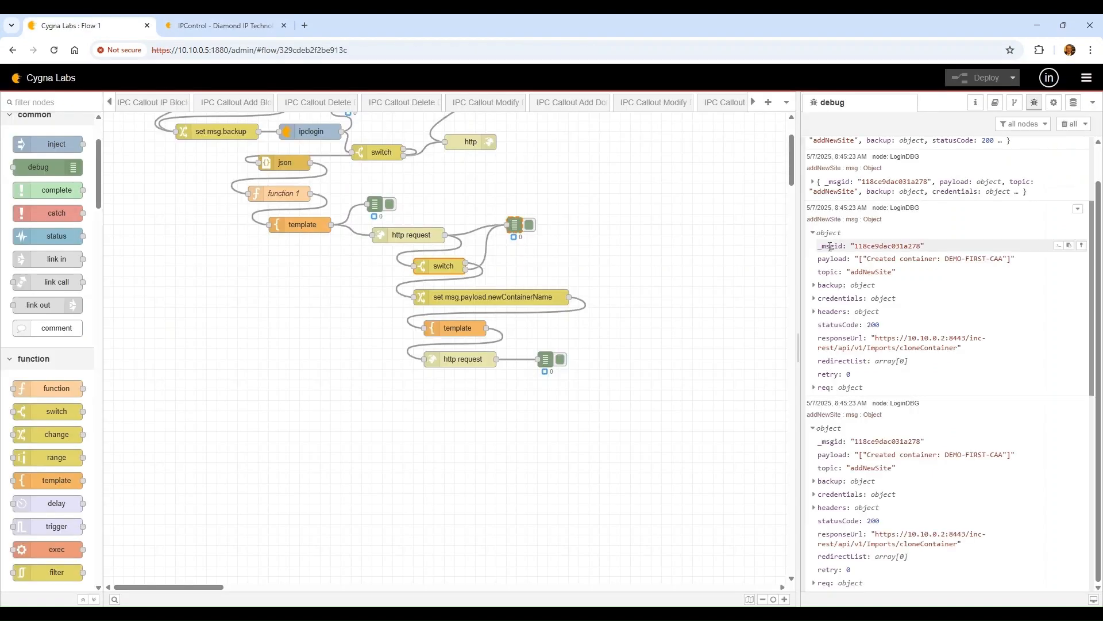
Clear the debug sidebar and rerun the flow from the inject node
{"action": "left_click", "coordinate": [1069, 132]}
{"action": "scroll", "coordinate": [187, 190], "scroll_direction": "up", "scroll_amount": 2}
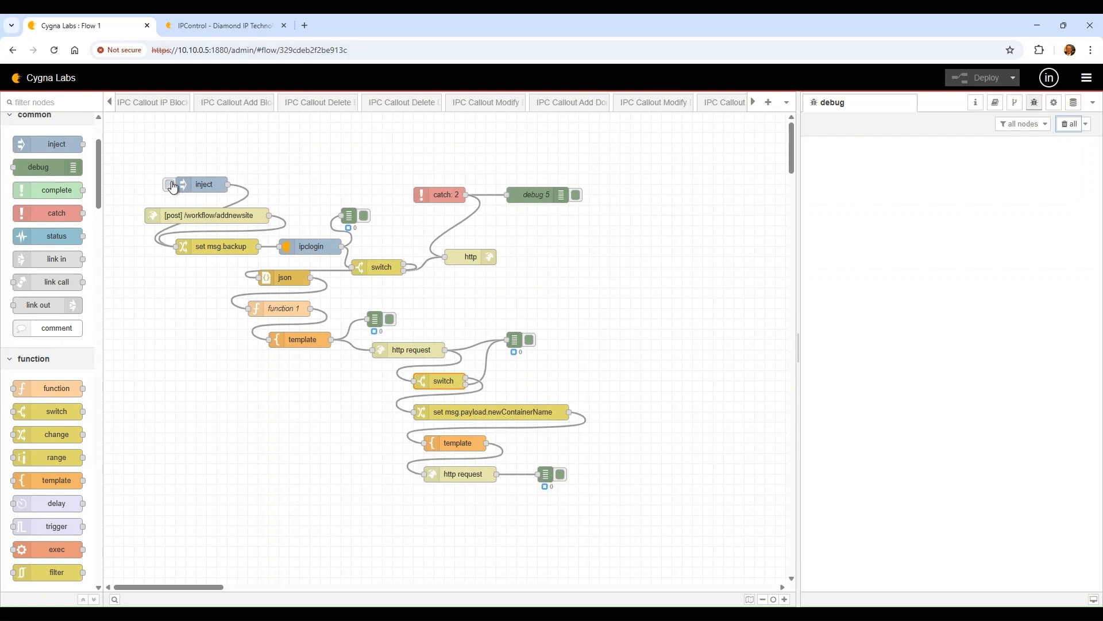
{"action": "left_click", "coordinate": [170, 185]}
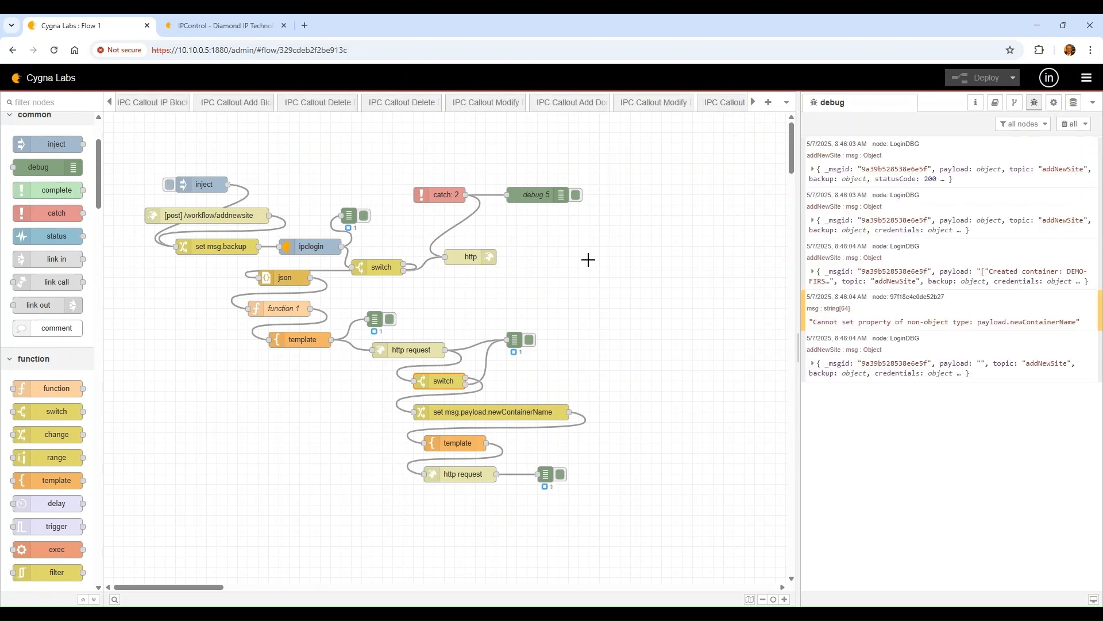
Expand the addSite and Created container debug messages, including the backup values
{"action": "left_click", "coordinate": [932, 379]}
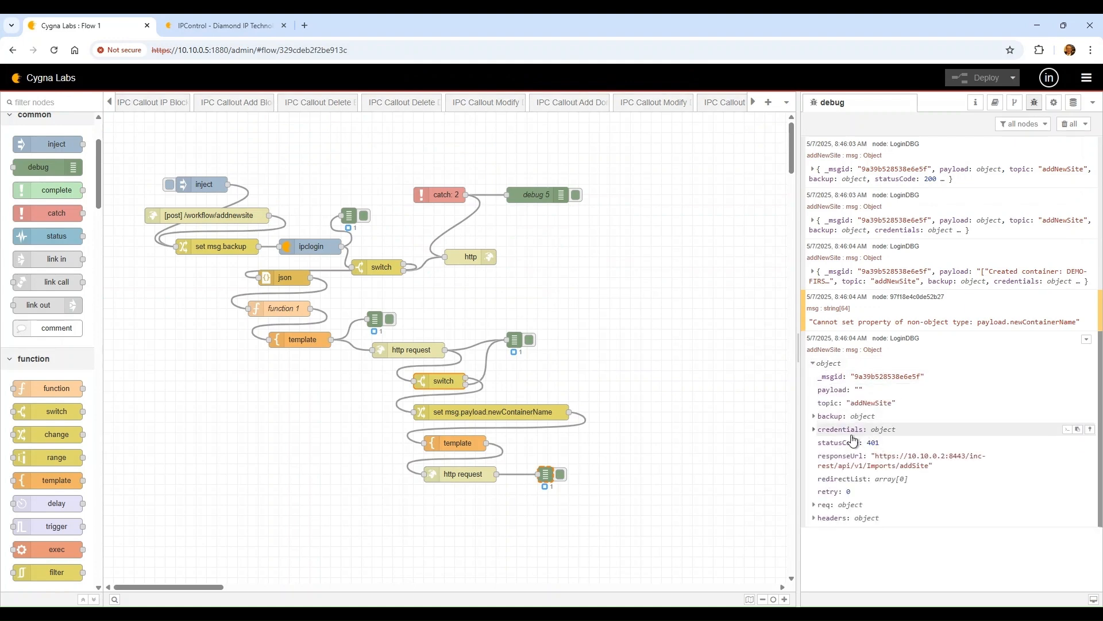
{"action": "left_click", "coordinate": [848, 421]}
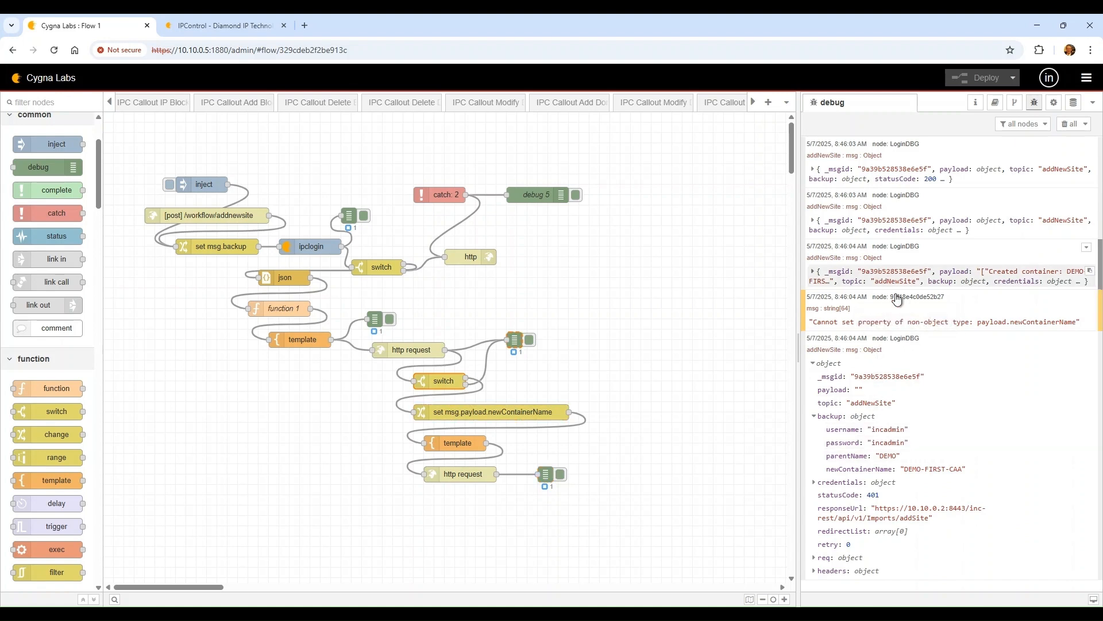
{"action": "left_click", "coordinate": [920, 276]}
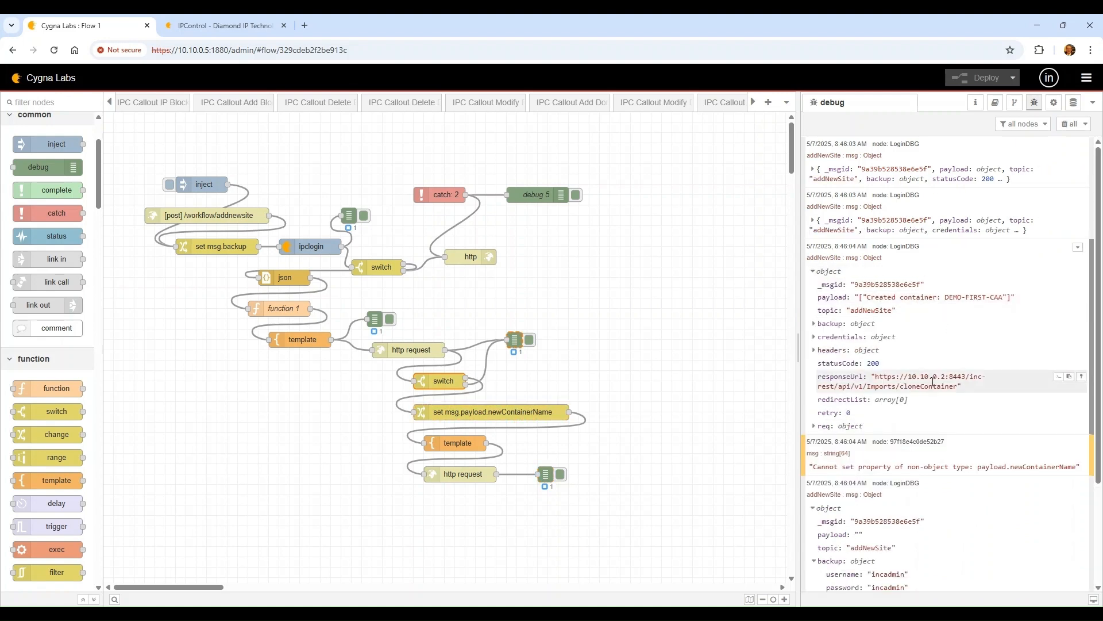
{"action": "scroll", "coordinate": [928, 450], "scroll_direction": "down", "scroll_amount": 2}
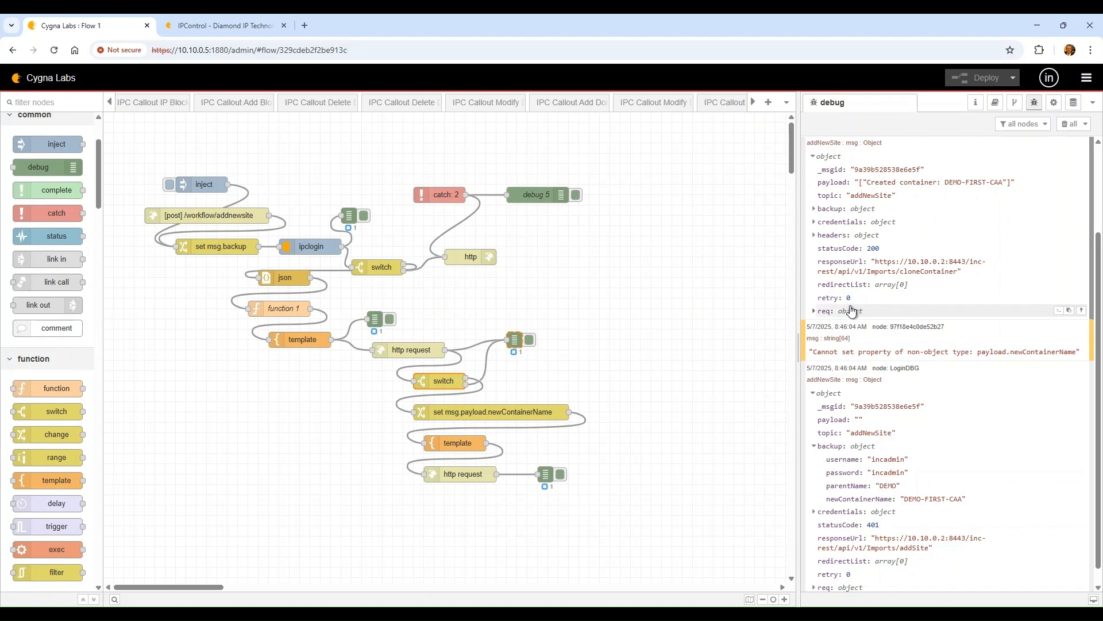
{"action": "scroll", "coordinate": [849, 322], "scroll_direction": "up", "scroll_amount": 1}
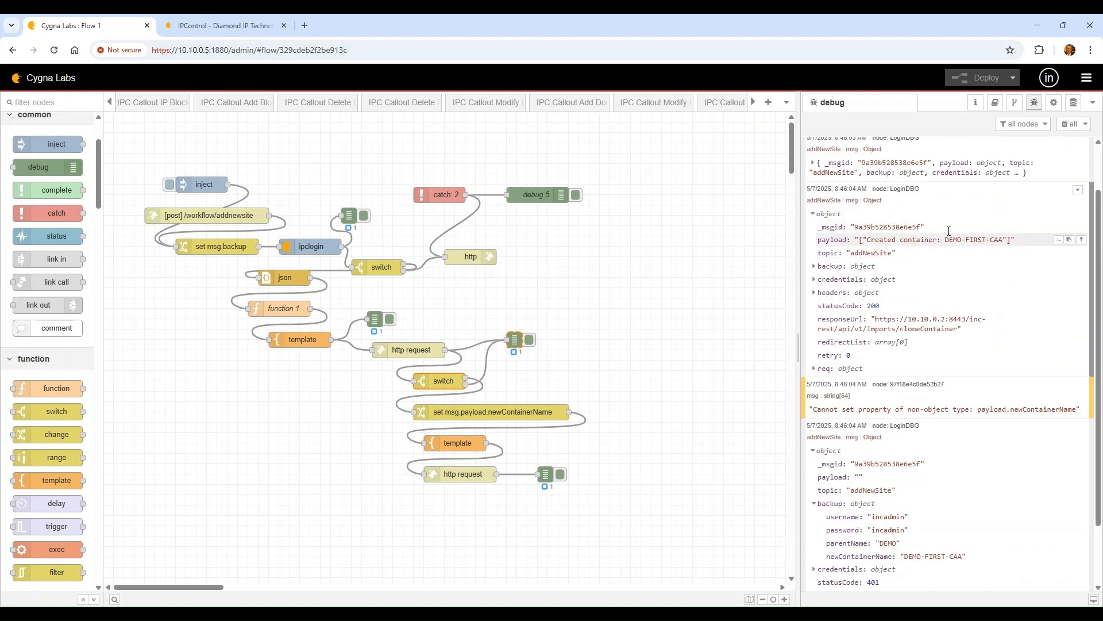
Change the first change-node rule to set msg.payload to JSON {}
{"action": "double_click", "coordinate": [468, 411]}
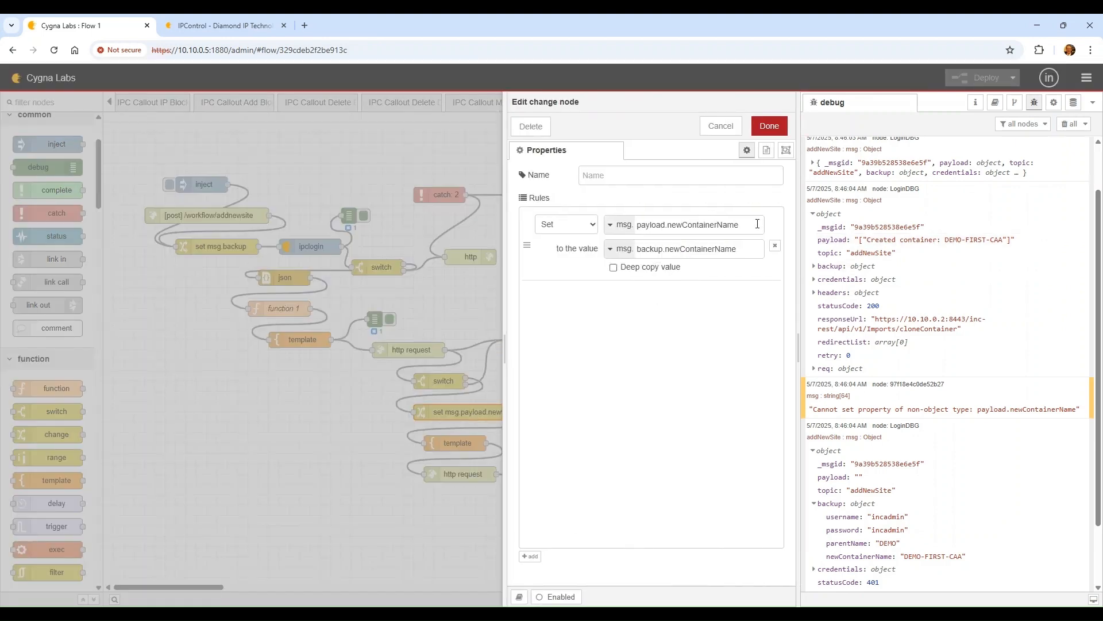
{"action": "left_click_drag", "start_coordinate": [757, 224], "coordinate": [645, 224]}
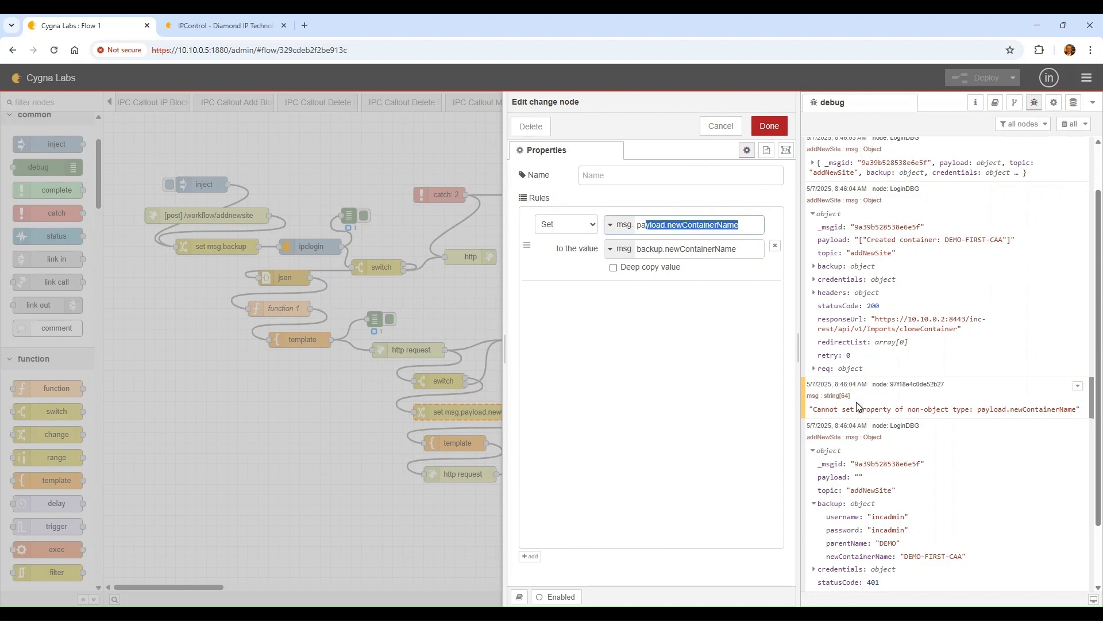
{"action": "key", "text": "Right"}
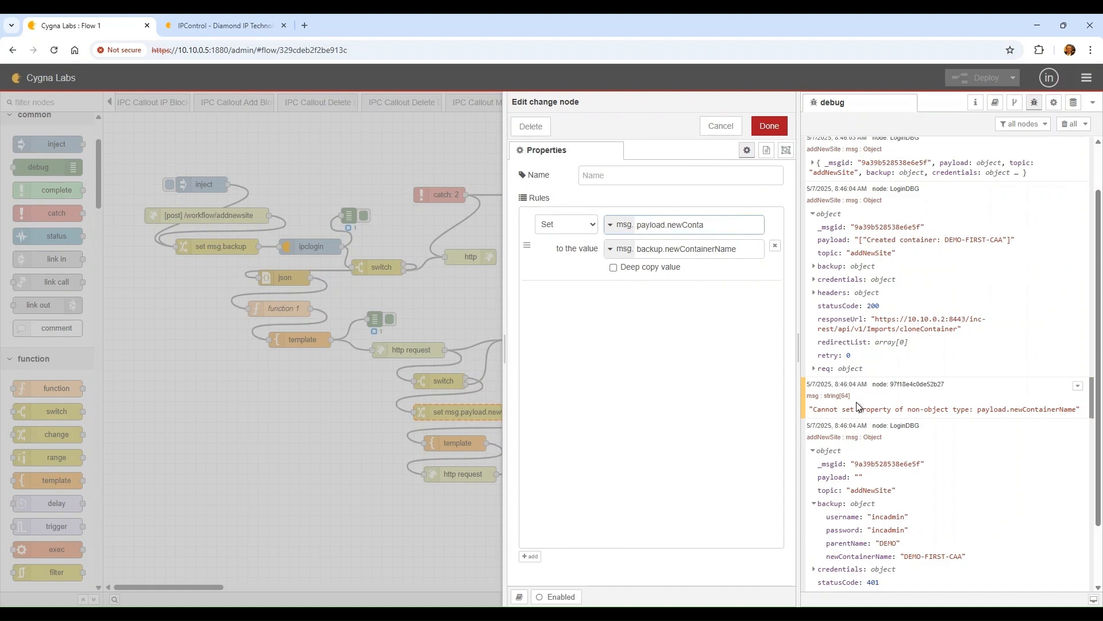
{"action": "key", "text": "BackSpace"}
{"action": "key", "text": "BackSpace"}
{"action": "key", "text": "BackSpace"}
{"action": "key", "text": "BackSpace"}
{"action": "key", "text": "BackSpace"}
{"action": "key", "text": "BackSpace"}
{"action": "key", "text": "BackSpace"}
{"action": "key", "text": "BackSpace"}
{"action": "key", "text": "BackSpace"}
{"action": "key", "text": "BackSpace"}
{"action": "key", "text": "BackSpace"}
{"action": "type", "text": "ad"}
{"action": "left_click", "coordinate": [737, 248]}
{"action": "left_click", "coordinate": [610, 248]}
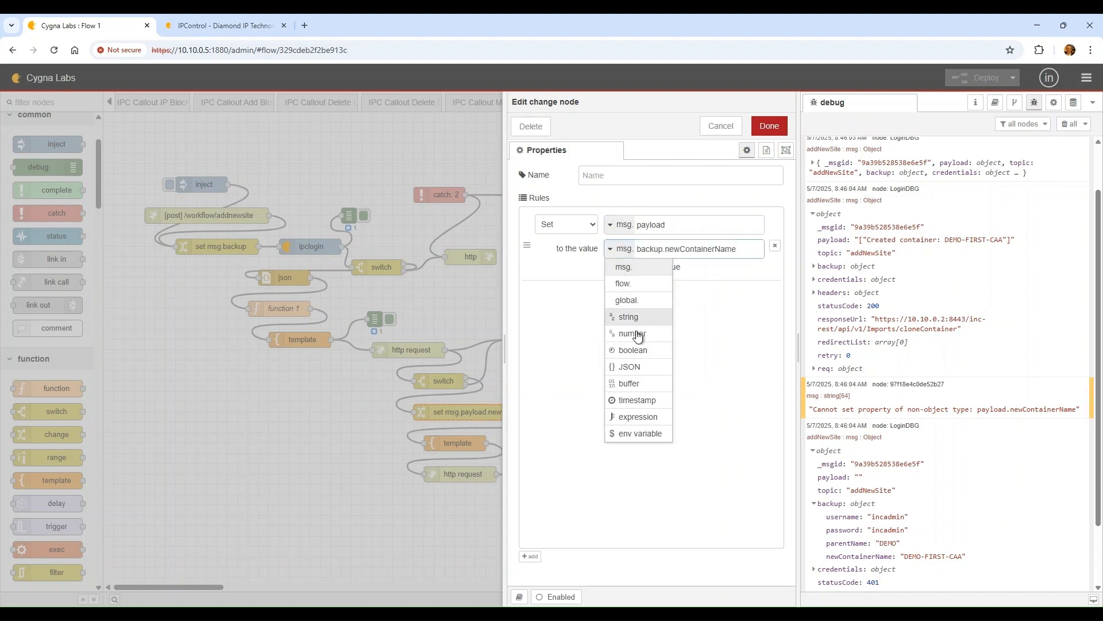
{"action": "left_click", "coordinate": [641, 365]}
{"action": "left_click_drag", "start_coordinate": [732, 252], "coordinate": [621, 247]}
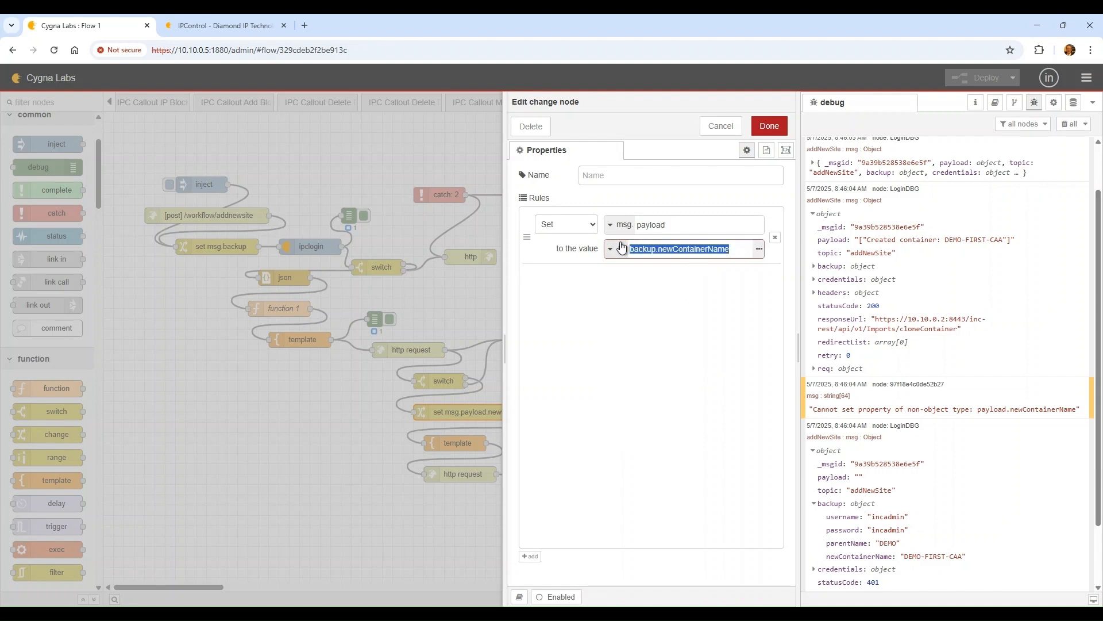
{"action": "type", "text": "{}"}
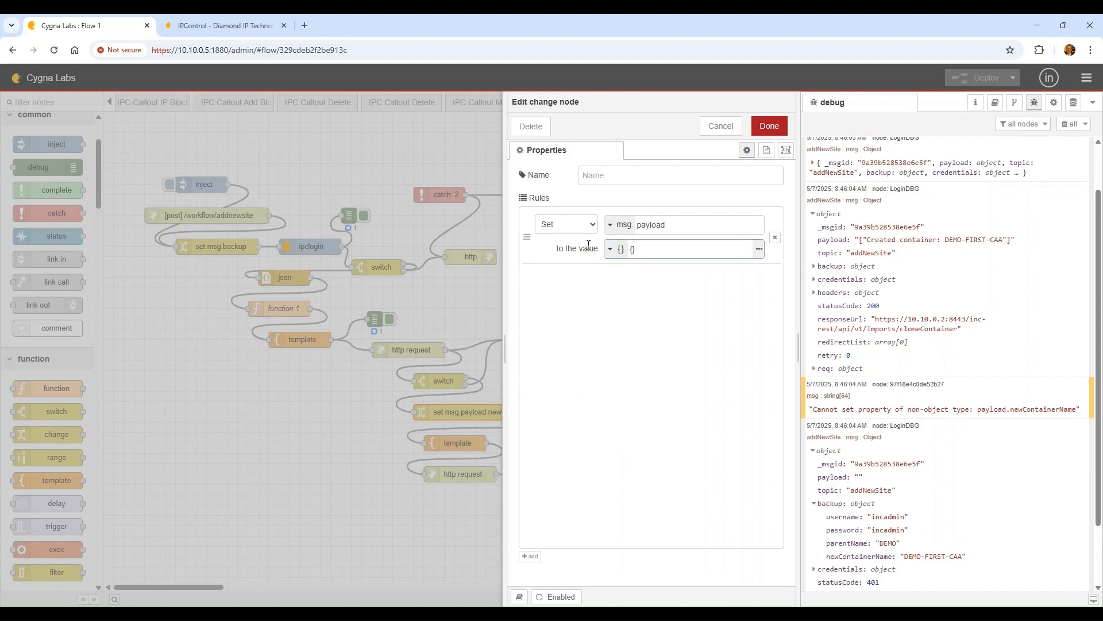
Add a second rule setting msg.payload['newContainerName'] to msg.backup.newContainerName
{"action": "left_click", "coordinate": [530, 556]}
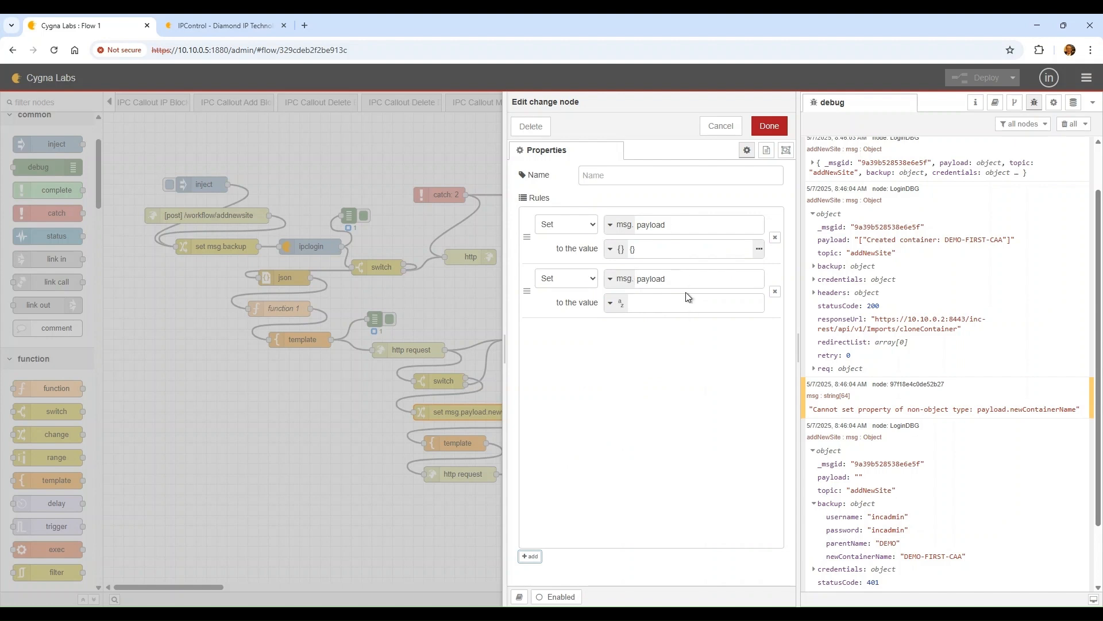
{"action": "left_click", "coordinate": [687, 278]}
{"action": "type", "text": ".newContainerNam"}
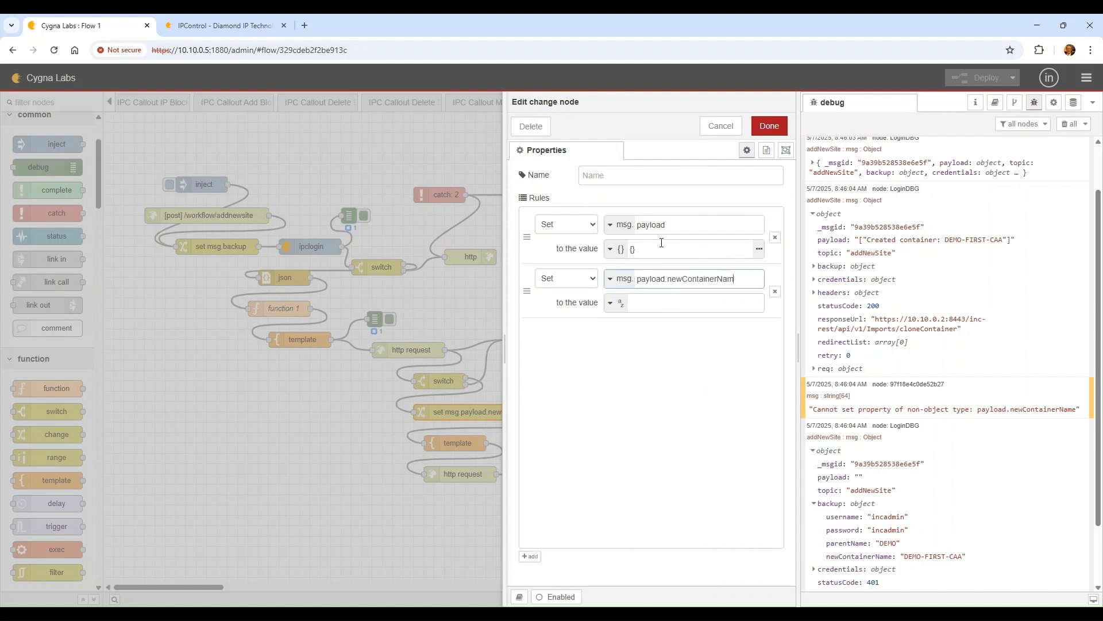
{"action": "key", "text": "BackSpace"}
{"action": "key", "text": "BackSpace"}
{"action": "key", "text": "BackSpace"}
{"action": "key", "text": "BackSpace"}
{"action": "key", "text": "BackSpace"}
{"action": "key", "text": "BackSpace"}
{"action": "key", "text": "BackSpace"}
{"action": "key", "text": "BackSpace"}
{"action": "key", "text": "BackSpace"}
{"action": "key", "text": "BackSpace"}
{"action": "key", "text": "BackSpace"}
{"action": "key", "text": "BackSpace"}
{"action": "key", "text": "BackSpace"}
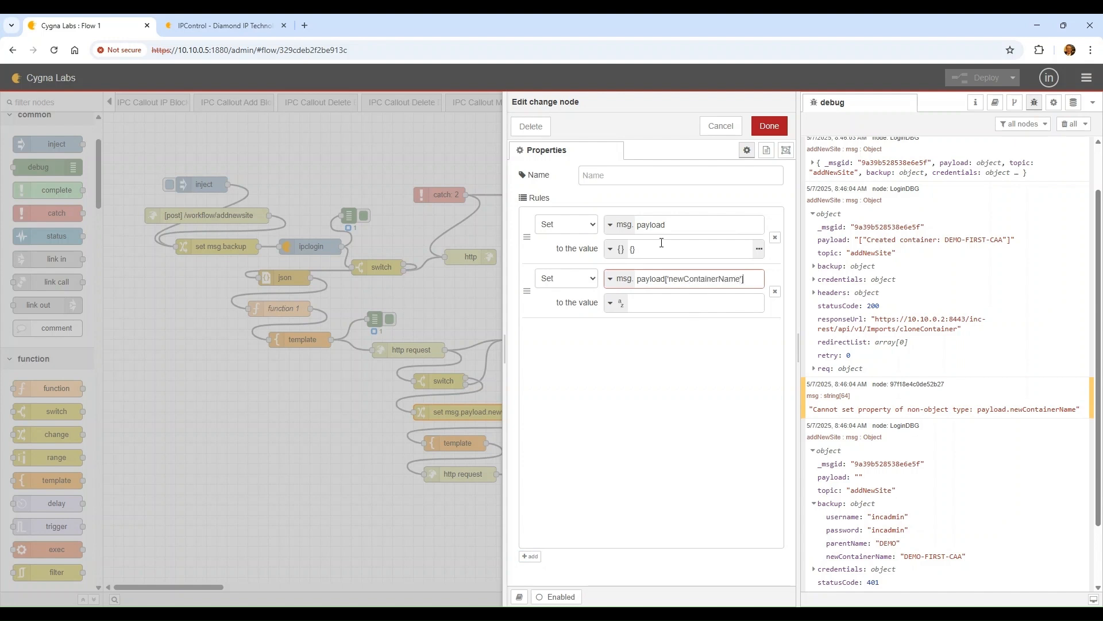
{"action": "key", "text": "Tab"}
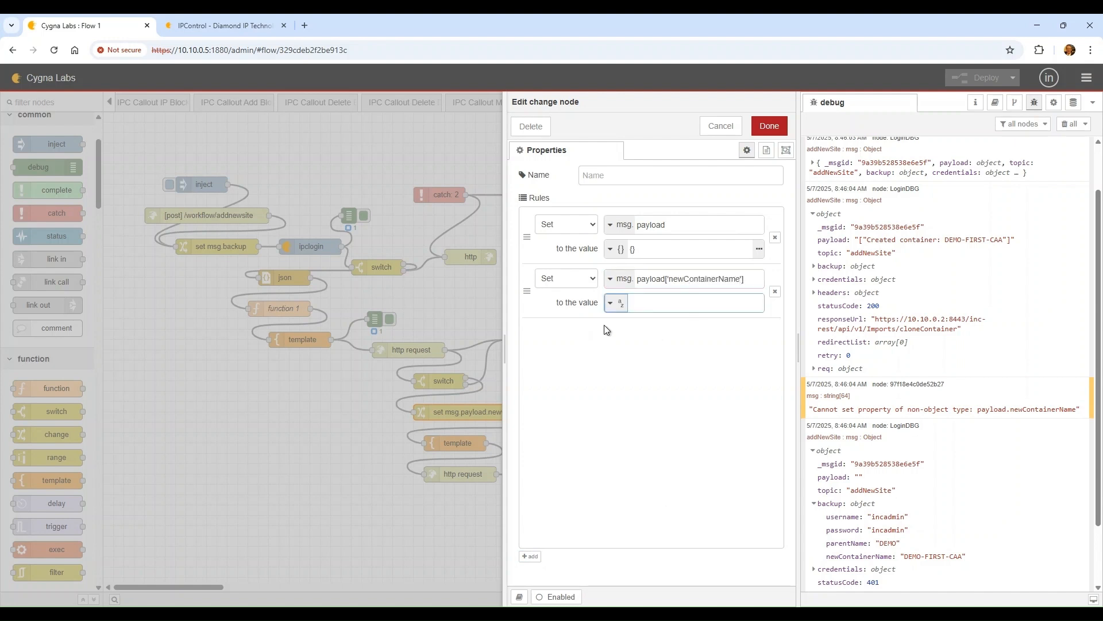
{"action": "left_click", "coordinate": [614, 310]}
{"action": "left_click", "coordinate": [640, 320]}
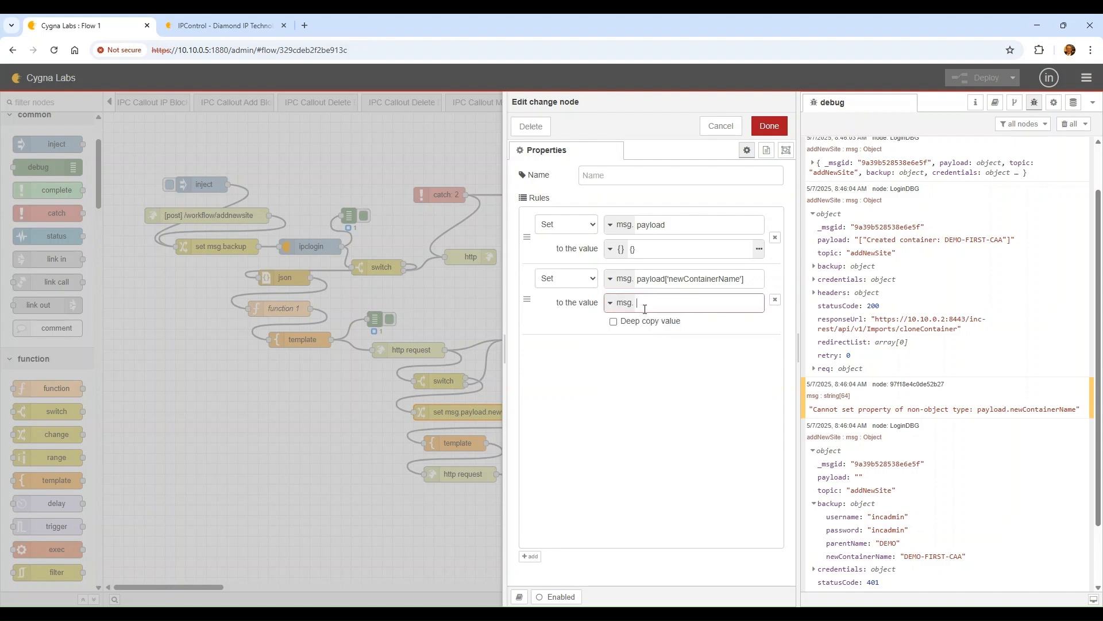
{"action": "type", "text": "backup.newContainerName"}
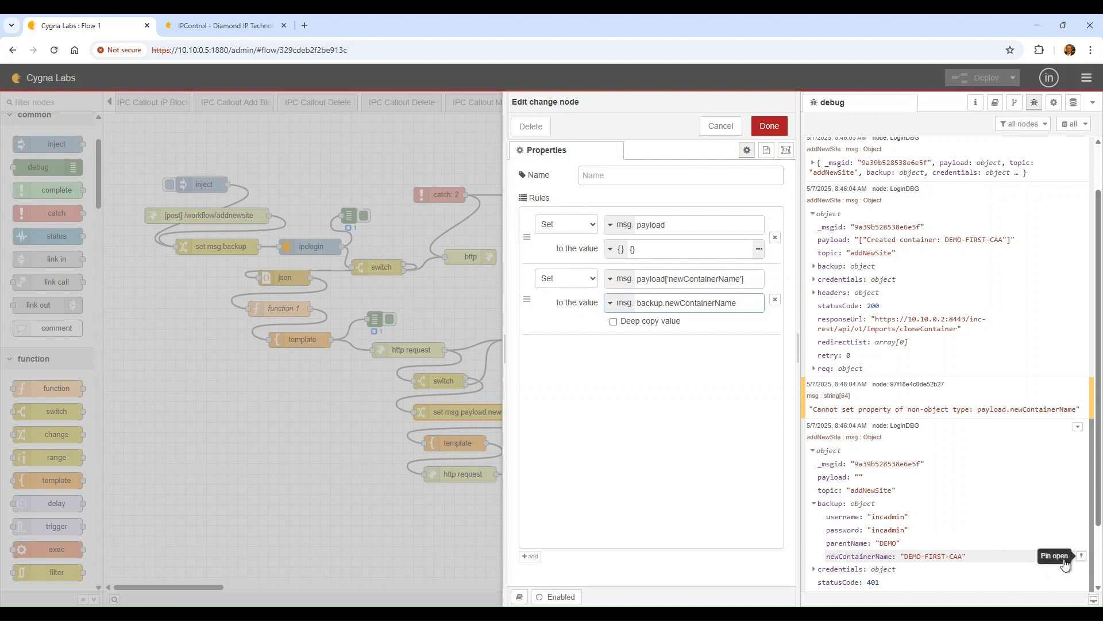
{"action": "left_click", "coordinate": [1059, 556]}
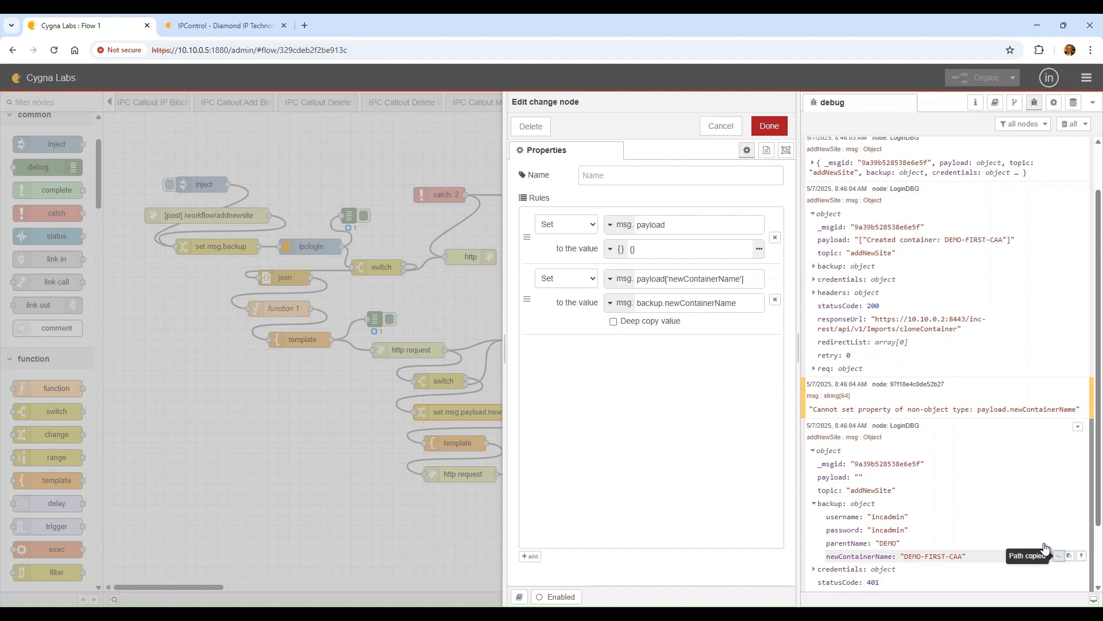
{"action": "left_click_drag", "start_coordinate": [751, 304], "coordinate": [609, 312]}
{"action": "key", "text": "ctrl+v"}
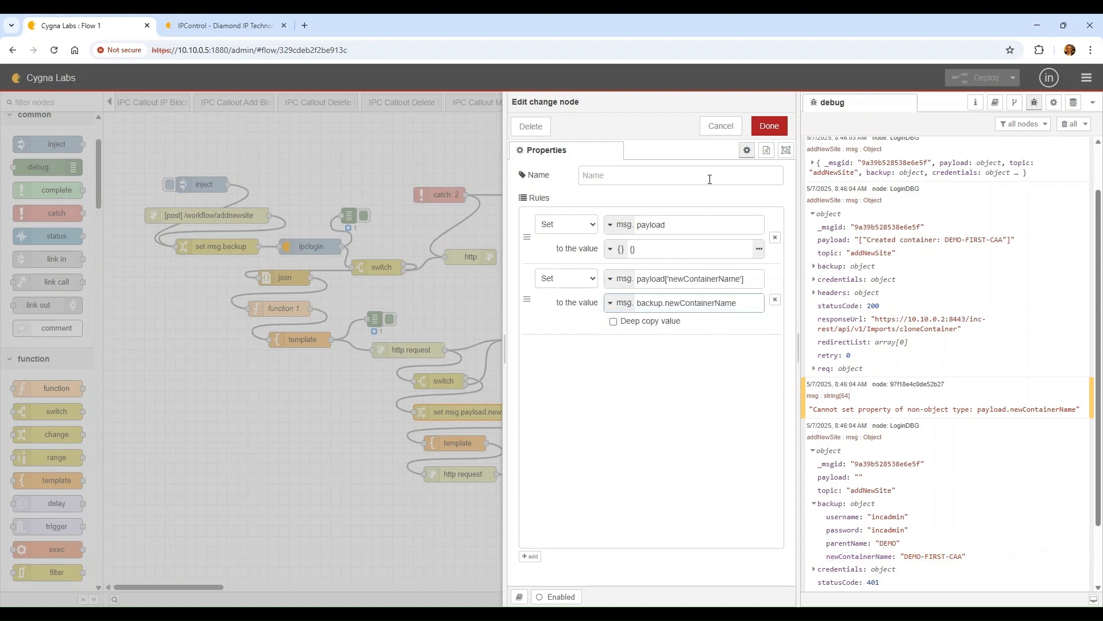
Save the change node with both rules and deploy the flow
{"action": "left_click", "coordinate": [769, 125]}
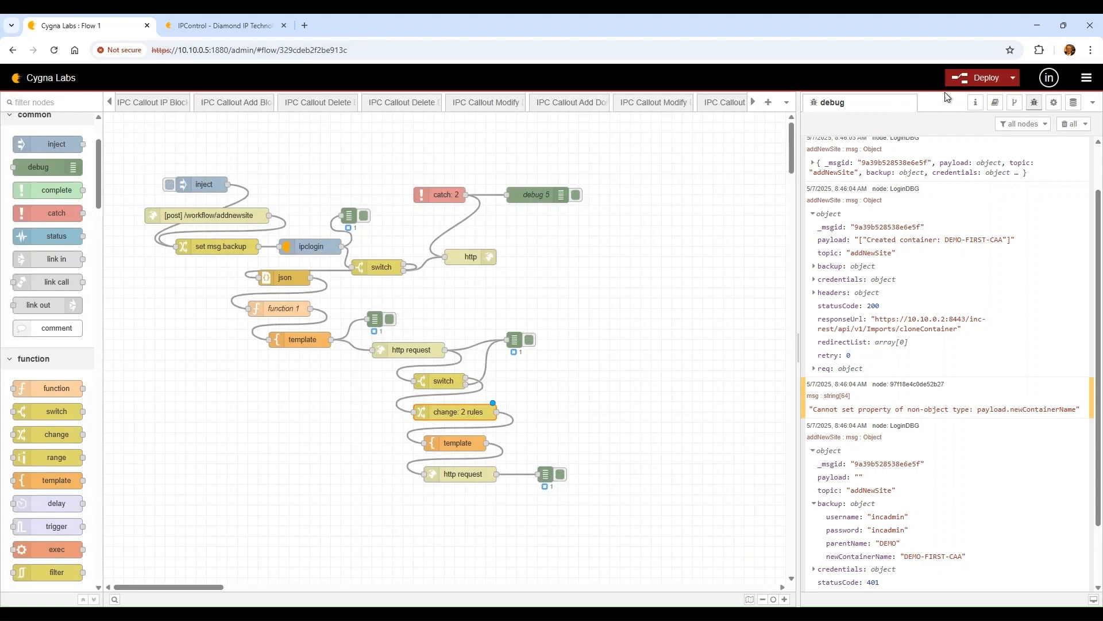
{"action": "left_click", "coordinate": [980, 77]}
{"action": "left_click", "coordinate": [1068, 123]}
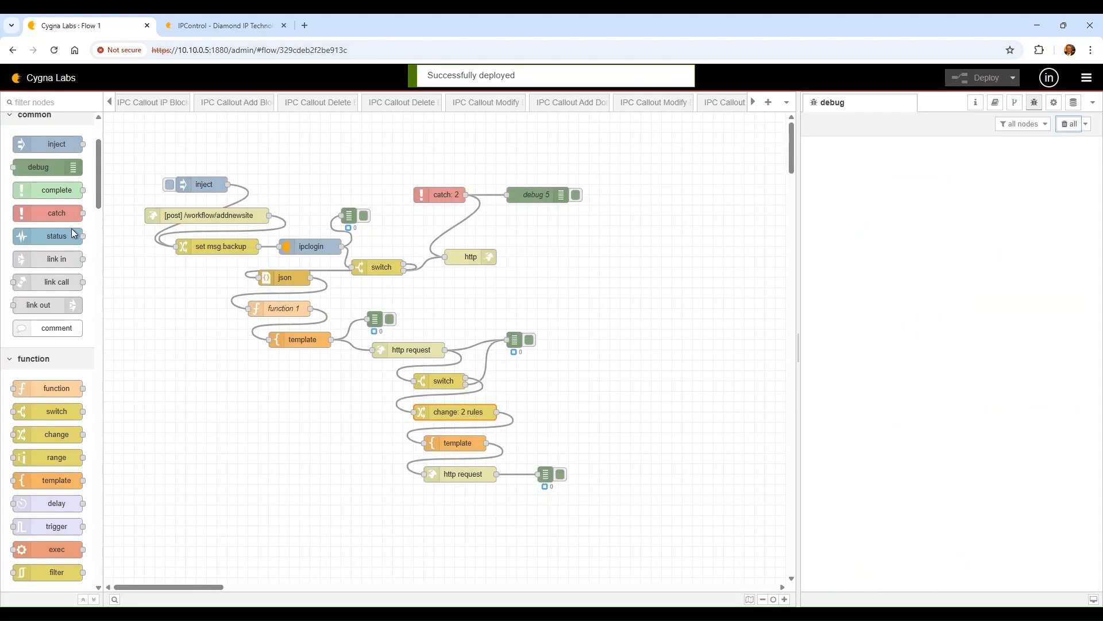
{"action": "left_click", "coordinate": [173, 27]}
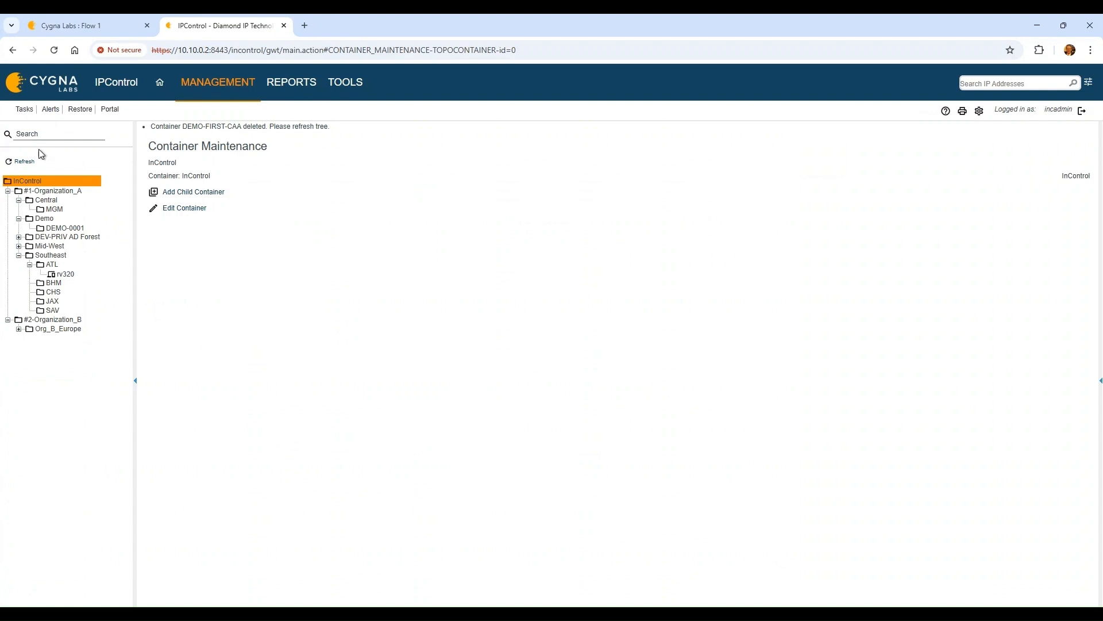
Refresh IPControl, delete DEMO-FIRST-CAA with confirmation, and return to the flow editor
{"action": "left_click", "coordinate": [26, 161]}
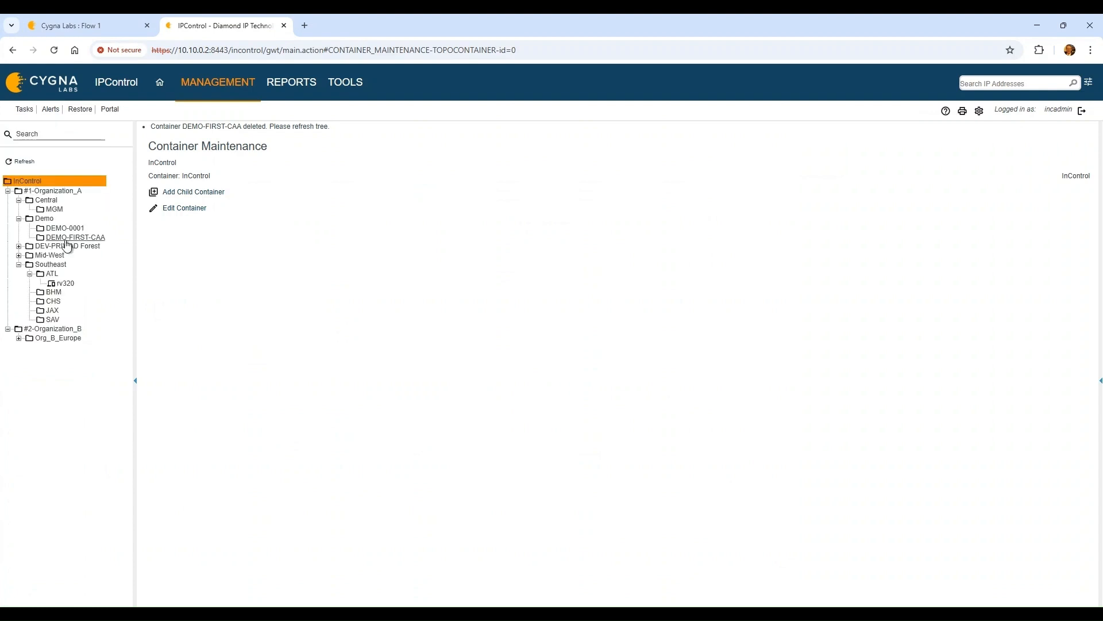
{"action": "left_click", "coordinate": [67, 240]}
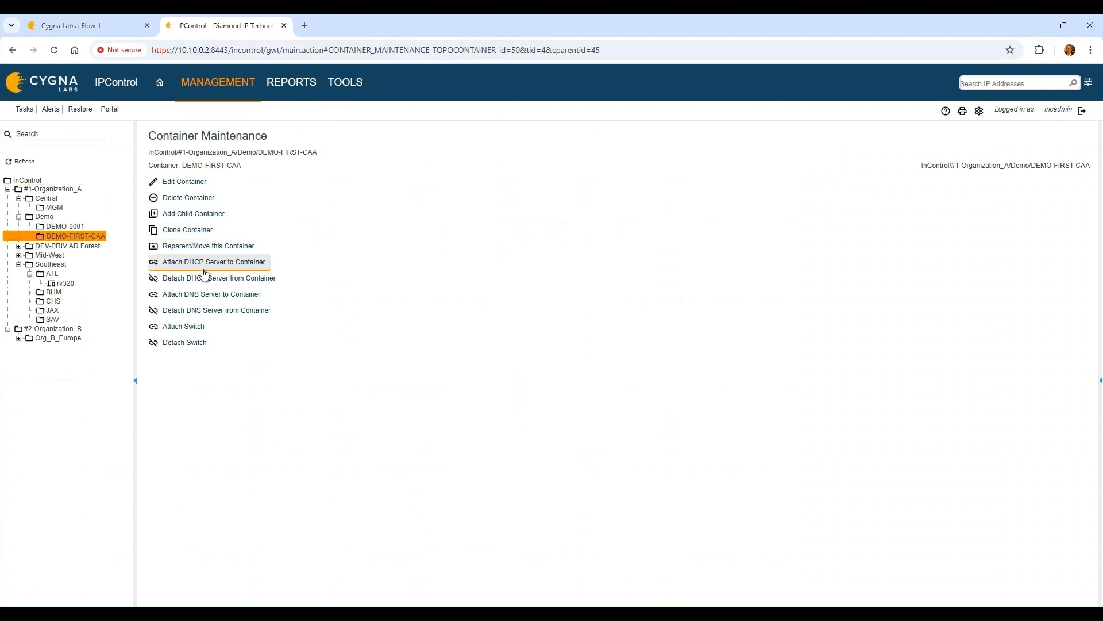
{"action": "left_click", "coordinate": [198, 200]}
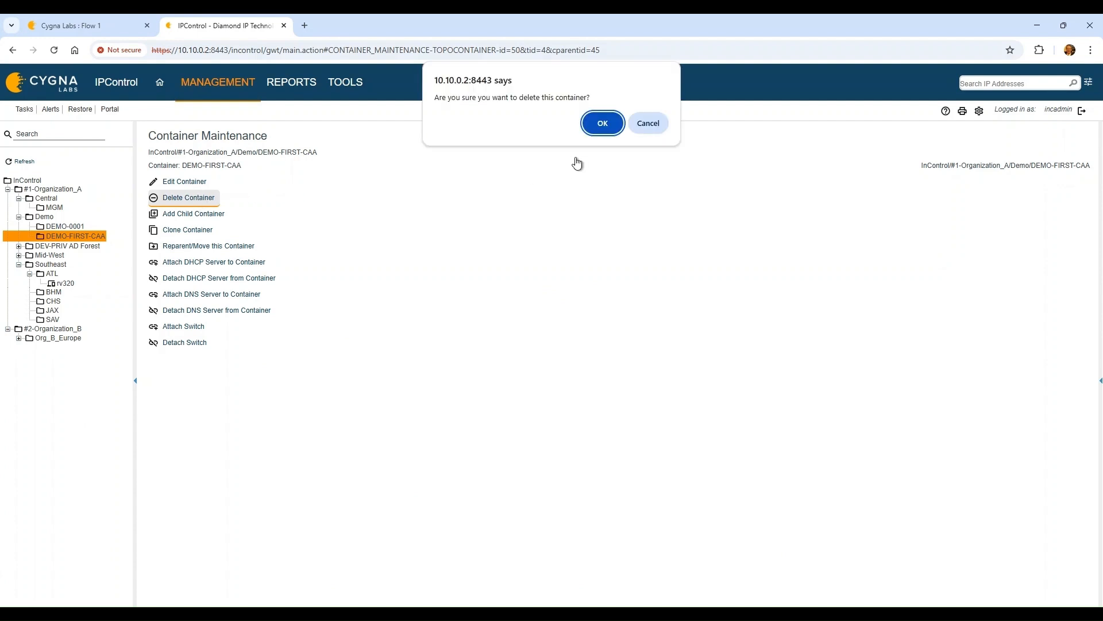
{"action": "left_click", "coordinate": [600, 124]}
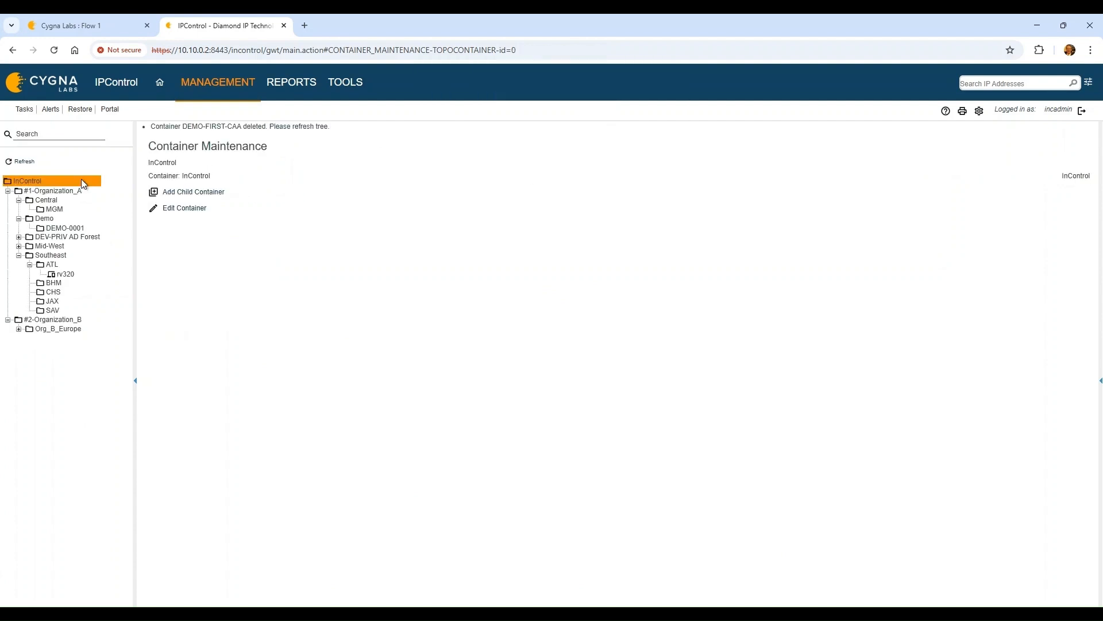
{"action": "left_click", "coordinate": [41, 22]}
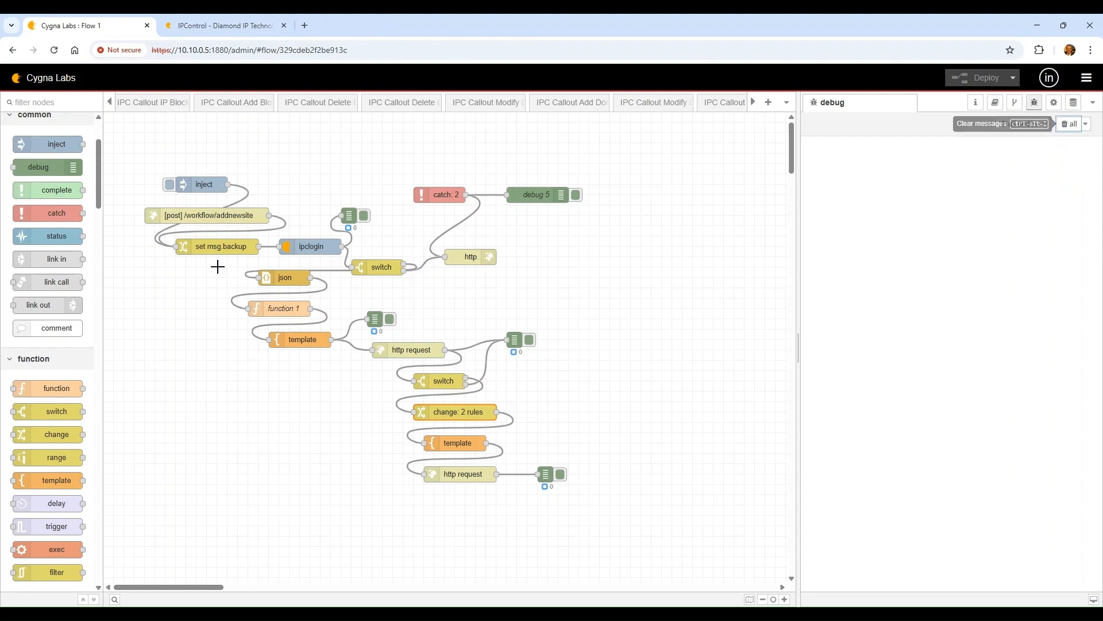
Rerun the flow, review the debug results, and delete the http request's debug wire
{"action": "left_click", "coordinate": [170, 184]}
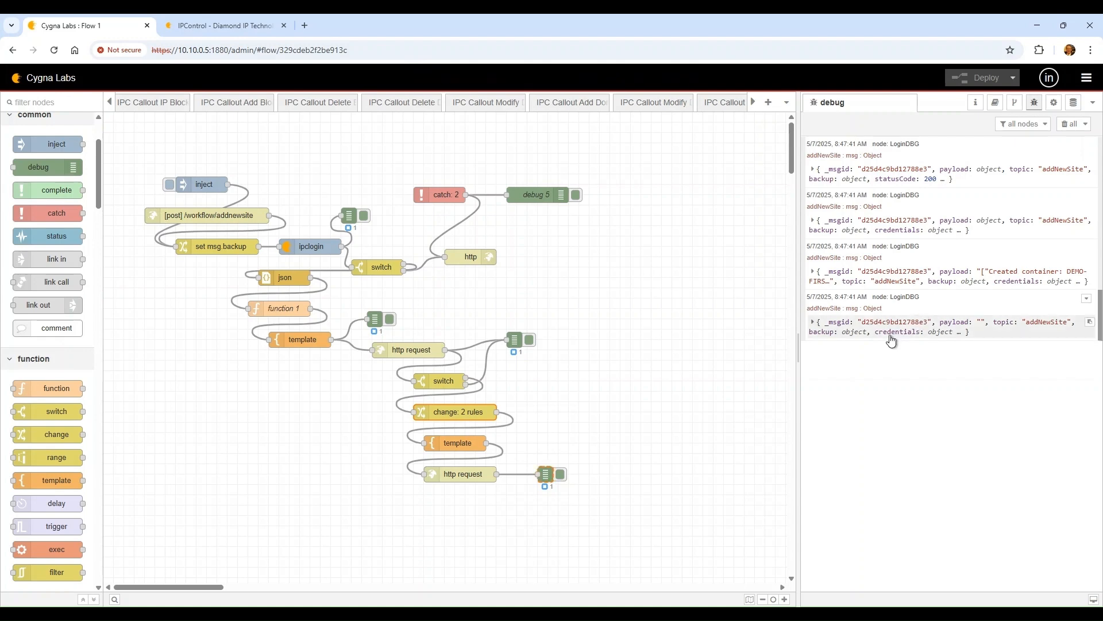
{"action": "left_click", "coordinate": [891, 338]}
{"action": "left_click", "coordinate": [890, 279]}
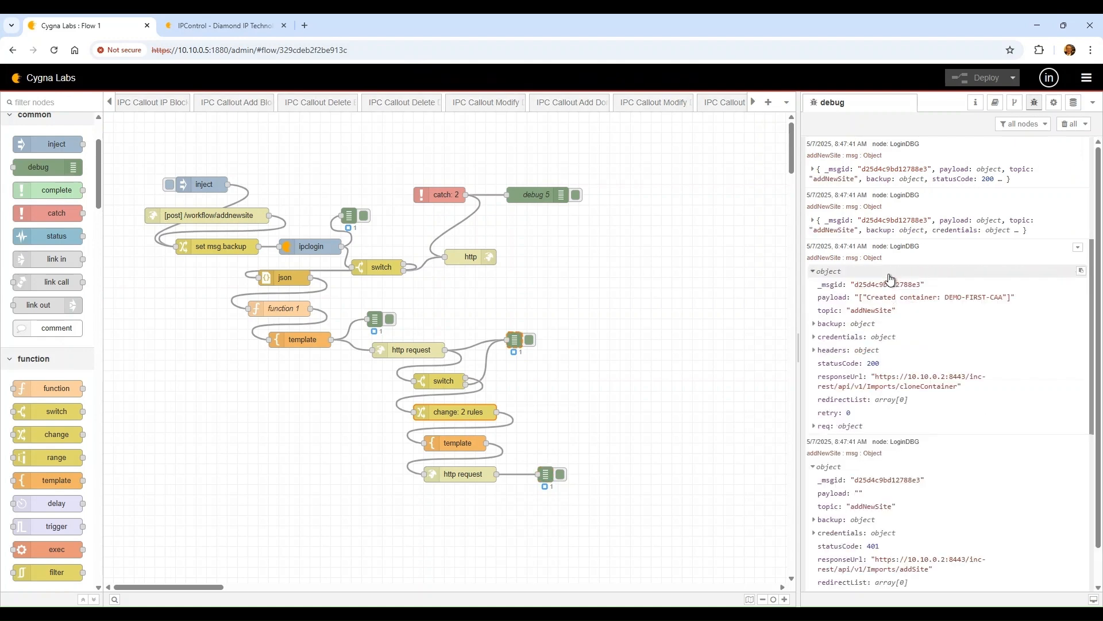
{"action": "scroll", "coordinate": [885, 414], "scroll_direction": "down", "scroll_amount": 1}
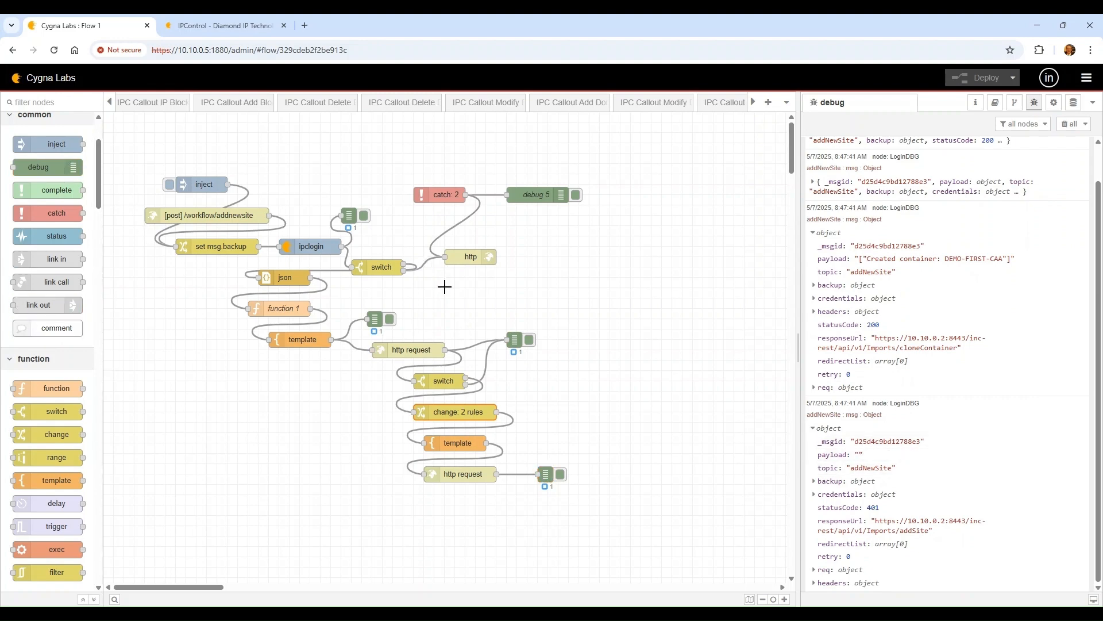
{"action": "left_click", "coordinate": [482, 342]}
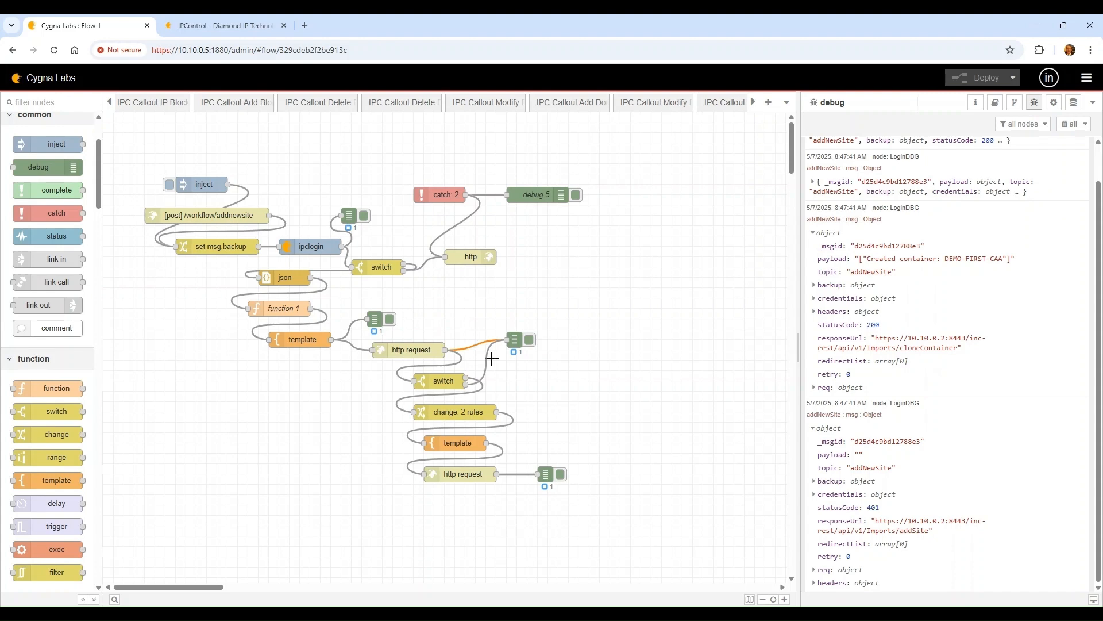
{"action": "key", "text": "Delete"}
Place the debug node beside the change node and wire the switch's otherwise output to it
{"action": "left_click_drag", "start_coordinate": [515, 340], "coordinate": [547, 412]}
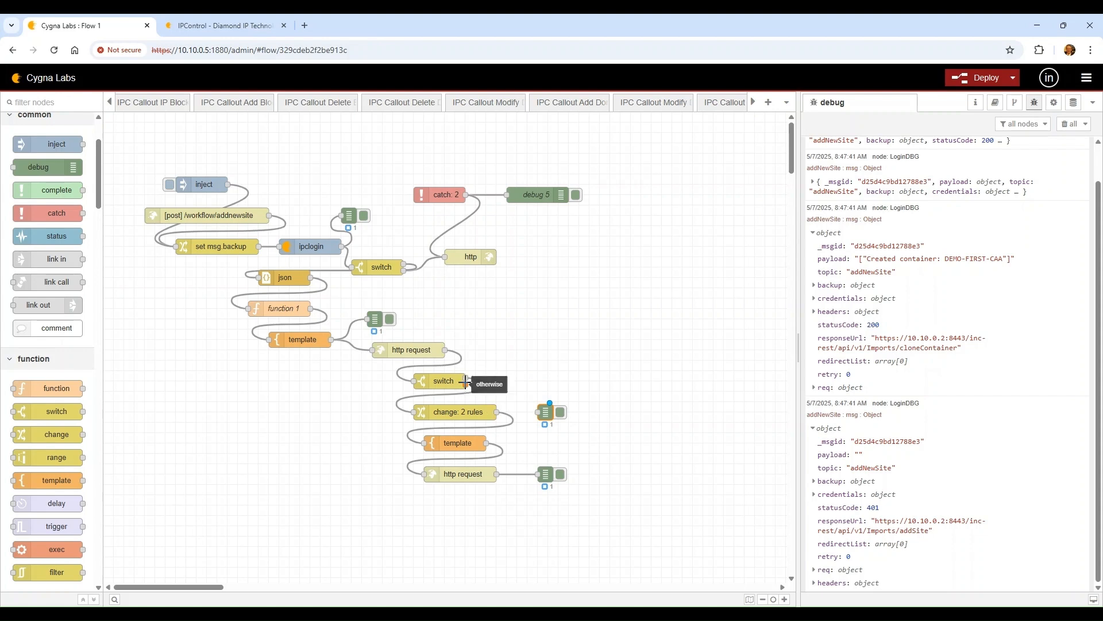
{"action": "left_click_drag", "start_coordinate": [465, 382], "coordinate": [507, 195]}
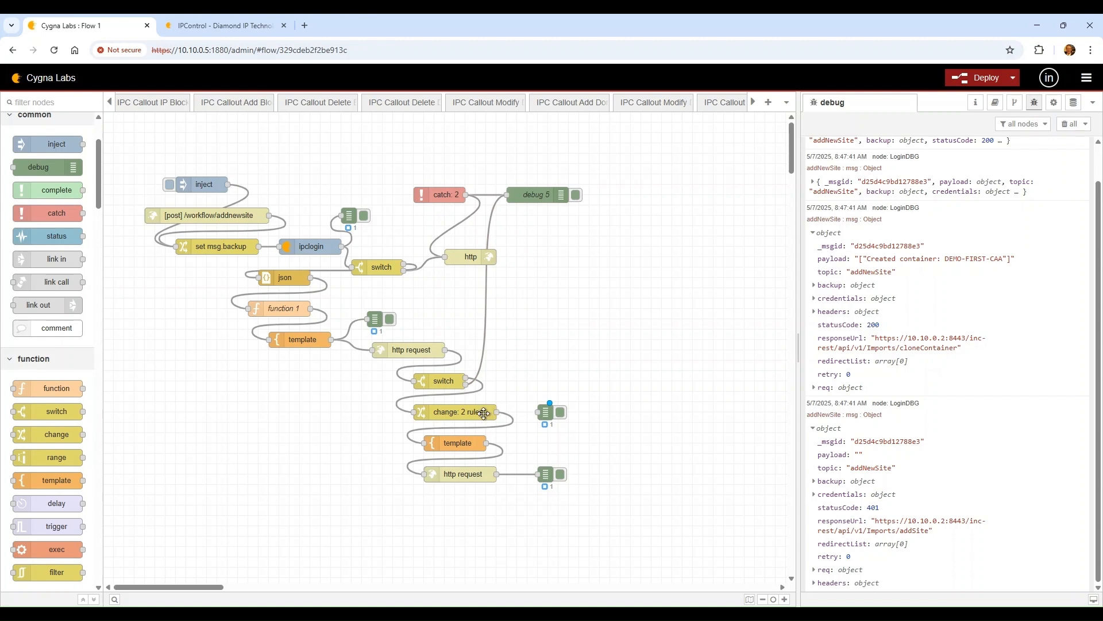
{"action": "double_click", "coordinate": [483, 412]}
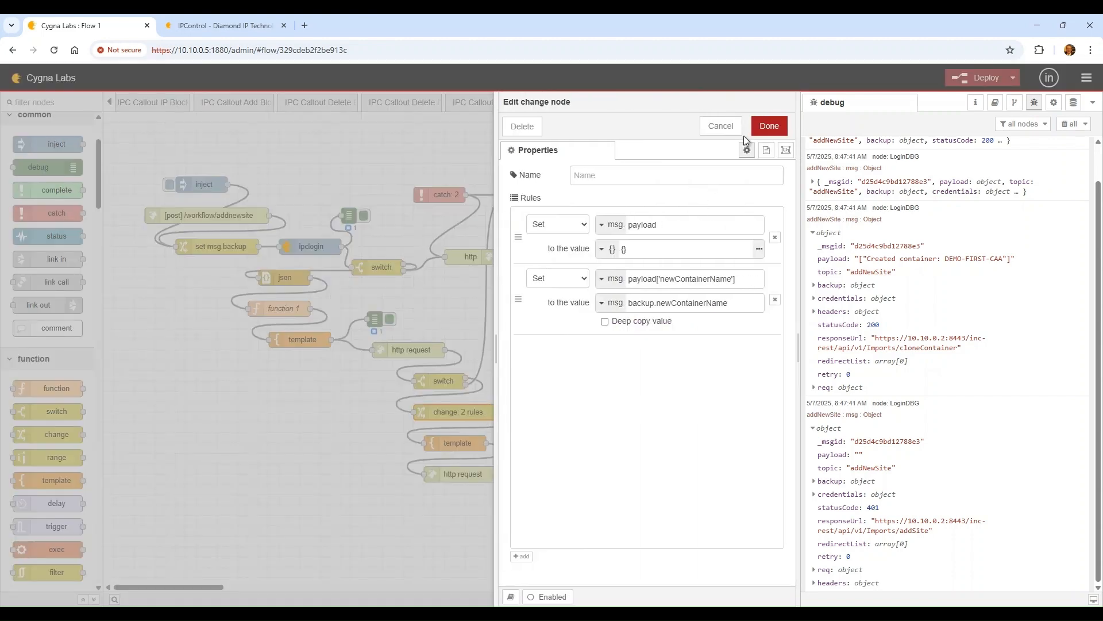
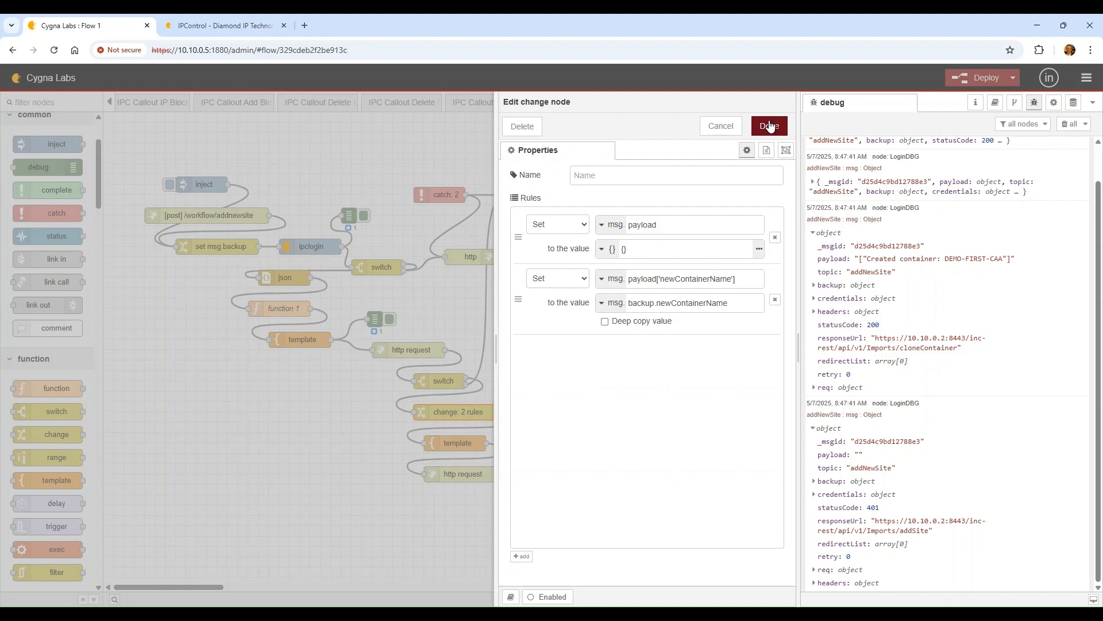
Point the change node's second rule at msg.payload.newContainerName and deploy the flow
{"action": "left_click", "coordinate": [747, 278]}
{"action": "key", "text": "BackSpace"}
{"action": "key", "text": "BackSpace"}
{"action": "key", "text": "BackSpace"}
{"action": "key", "text": "BackSpace"}
{"action": "key", "text": "BackSpace"}
{"action": "key", "text": "BackSpace"}
{"action": "key", "text": "BackSpace"}
{"action": "key", "text": "BackSpace"}
{"action": "key", "text": "BackSpace"}
{"action": "key", "text": "BackSpace"}
{"action": "key", "text": "BackSpace"}
{"action": "key", "text": "BackSpace"}
{"action": "key", "text": "BackSpace"}
{"action": "key", "text": "BackSpace"}
{"action": "key", "text": "BackSpace"}
{"action": "key", "text": "BackSpace"}
{"action": "key", "text": "BackSpace"}
{"action": "key", "text": "BackSpace"}
{"action": "key", "text": "BackSpace"}
{"action": "key", "text": "BackSpace"}
{"action": "type", "text": "d.new"}
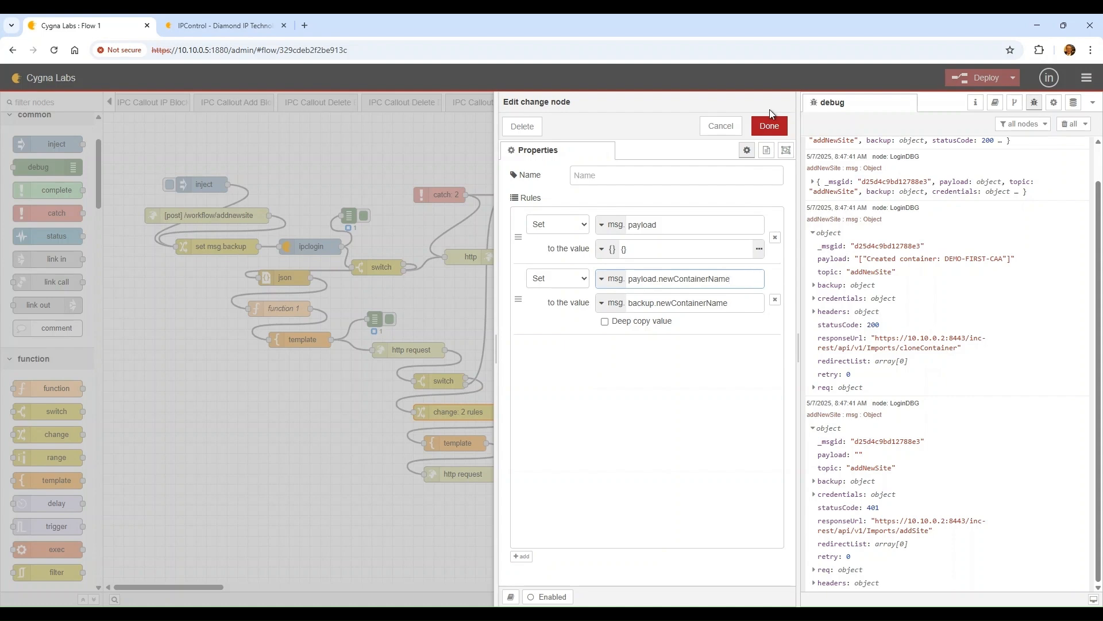
{"action": "left_click", "coordinate": [770, 124]}
{"action": "left_click", "coordinate": [984, 83]}
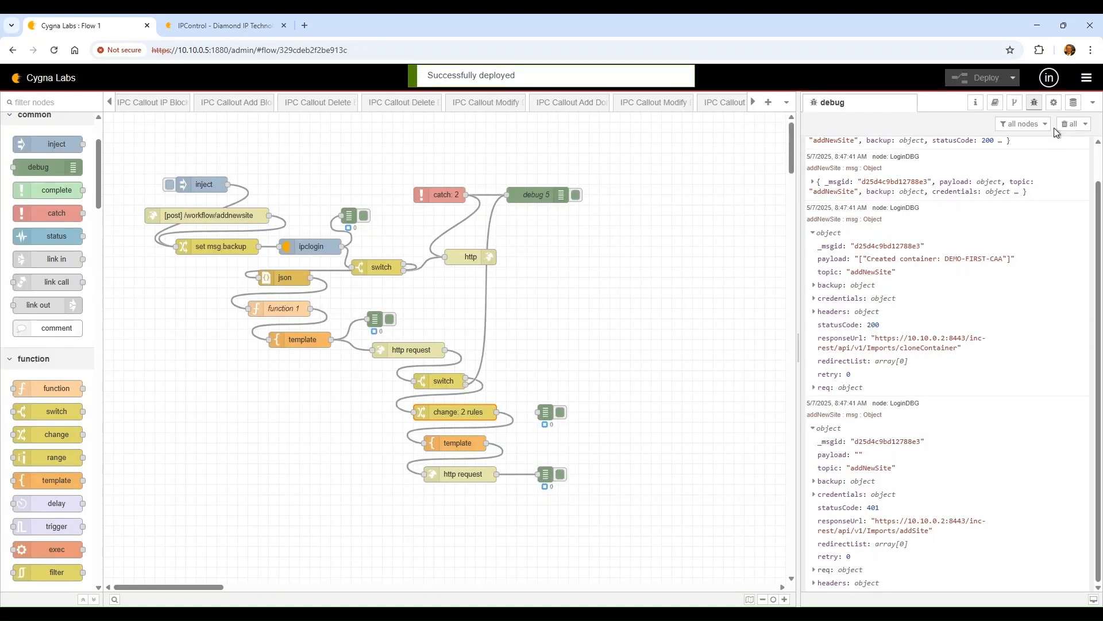
Review the template node's container placeholder and siteTemplateName lines
{"action": "double_click", "coordinate": [439, 444]}
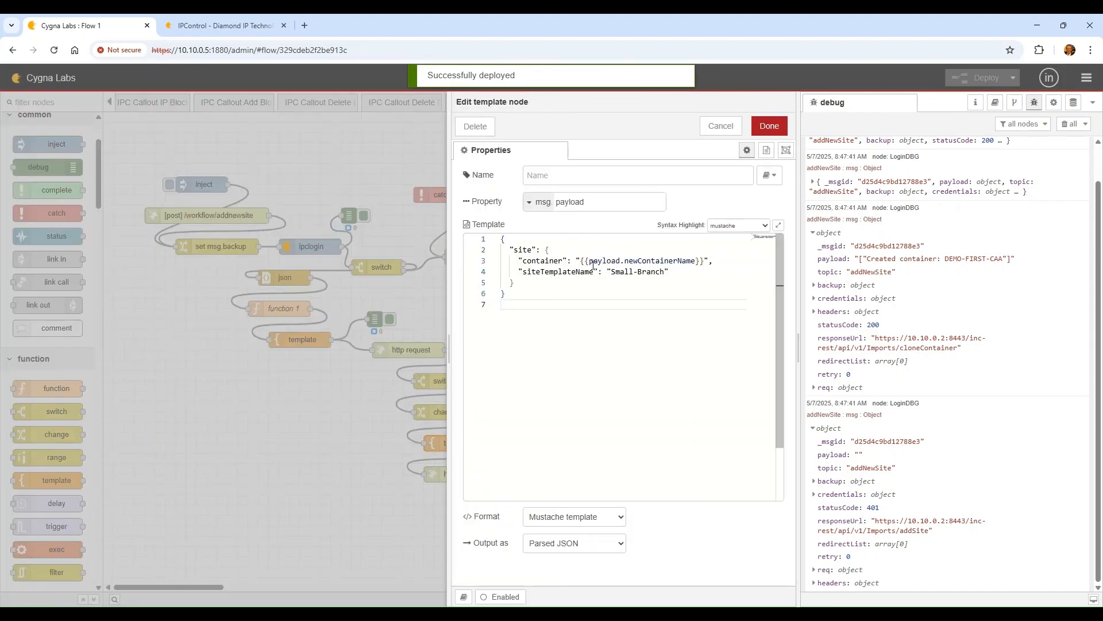
{"action": "left_click", "coordinate": [725, 262]}
{"action": "left_click", "coordinate": [682, 271]}
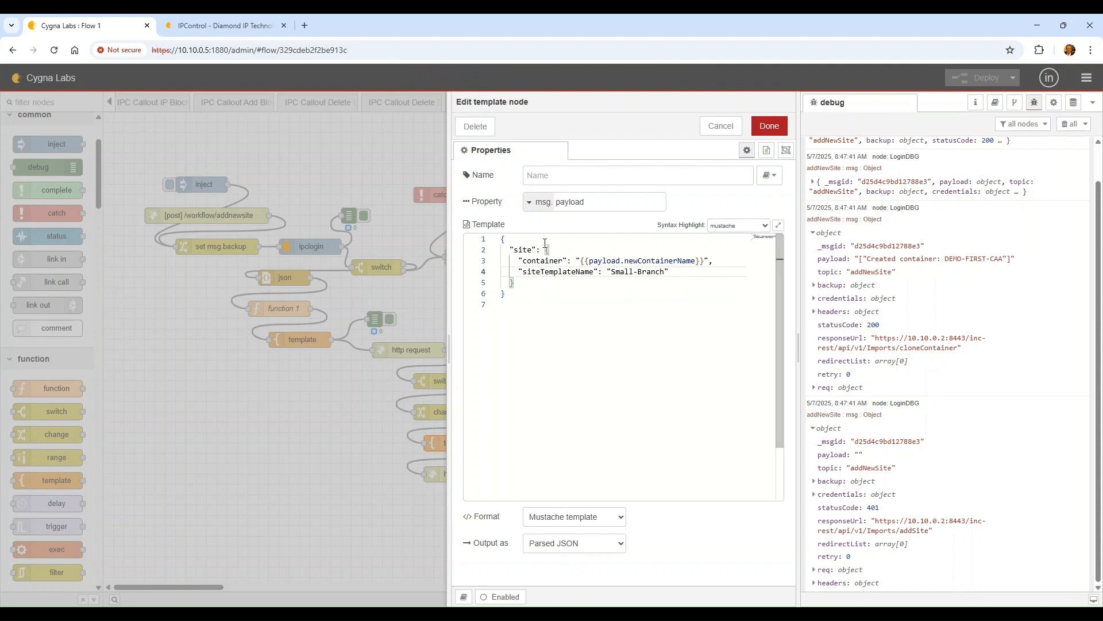
{"action": "left_click", "coordinate": [509, 310]}
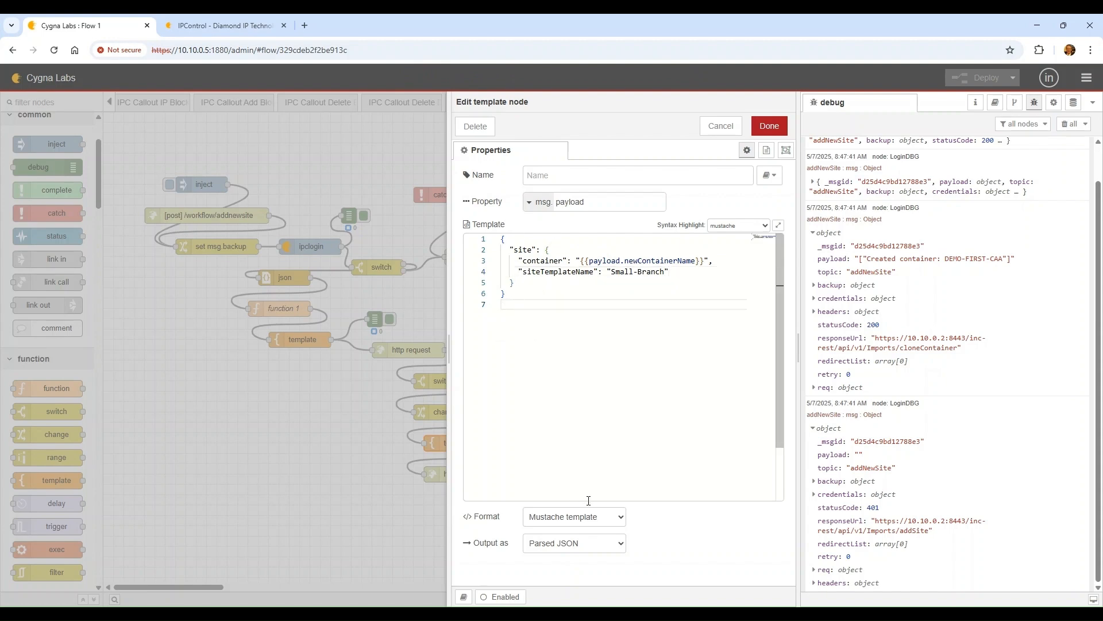
{"action": "left_click", "coordinate": [767, 125]}
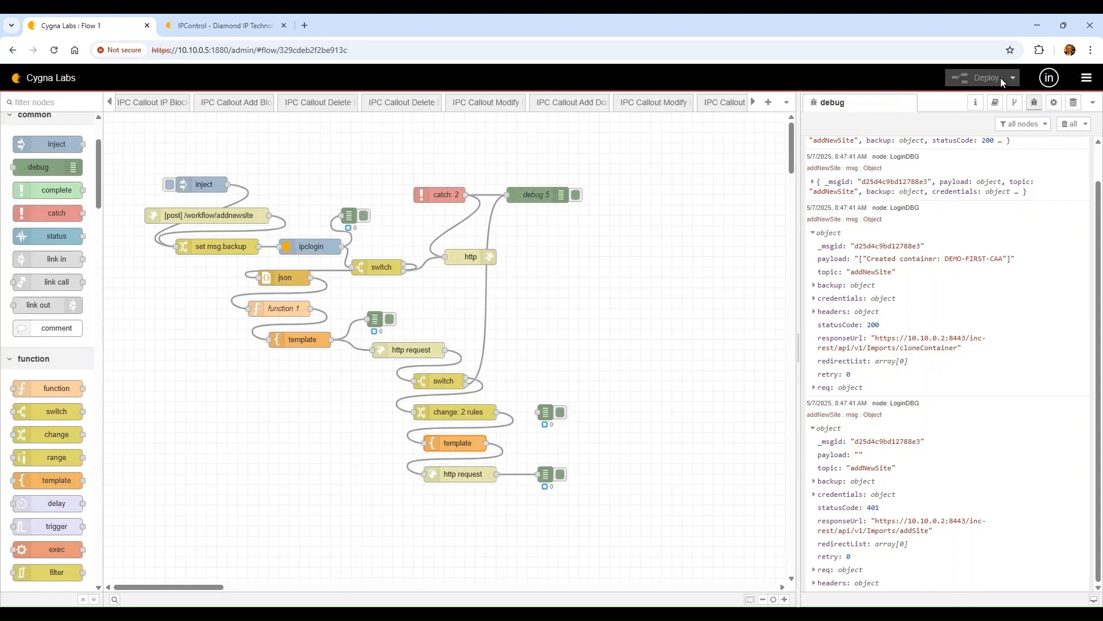
Clear the debug messages and line the debug node up beside the template node
{"action": "left_click", "coordinate": [1070, 124]}
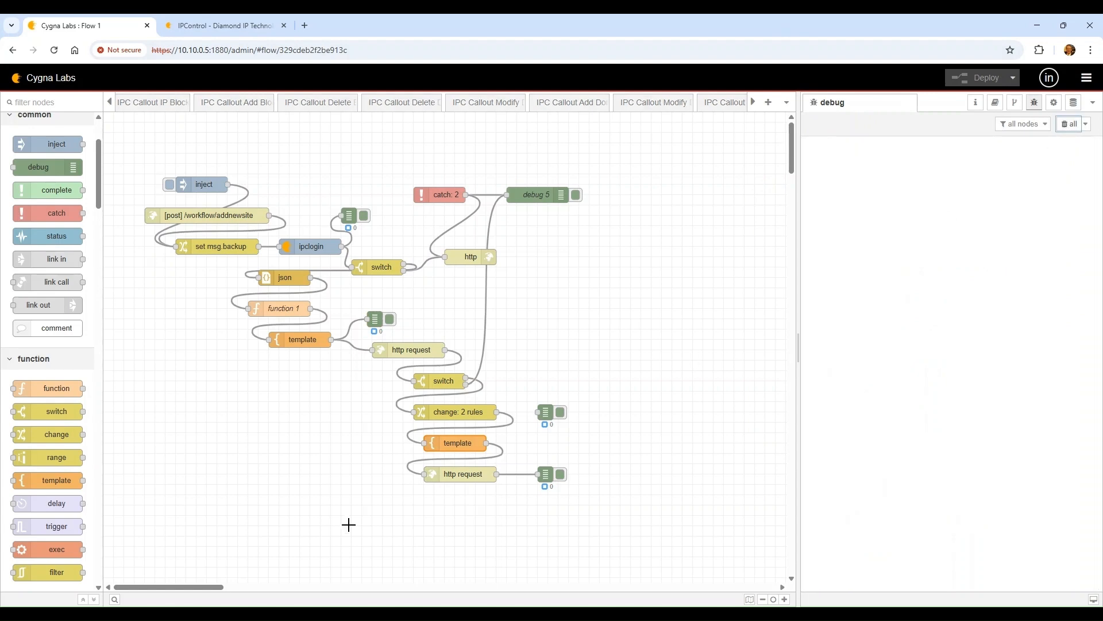
{"action": "double_click", "coordinate": [462, 474]}
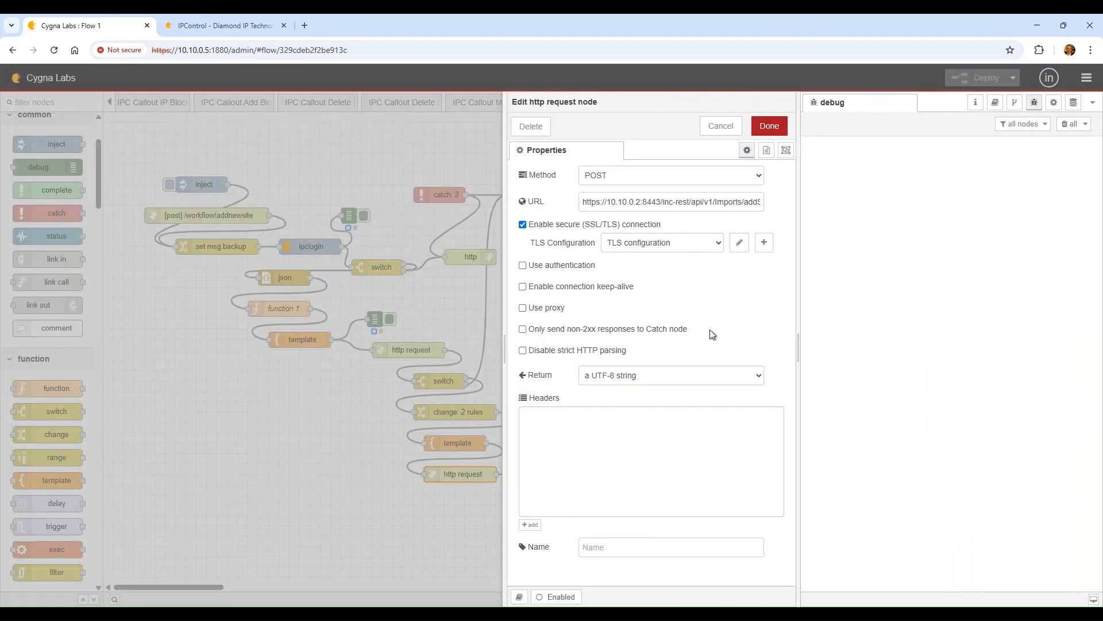
{"action": "left_click", "coordinate": [721, 126]}
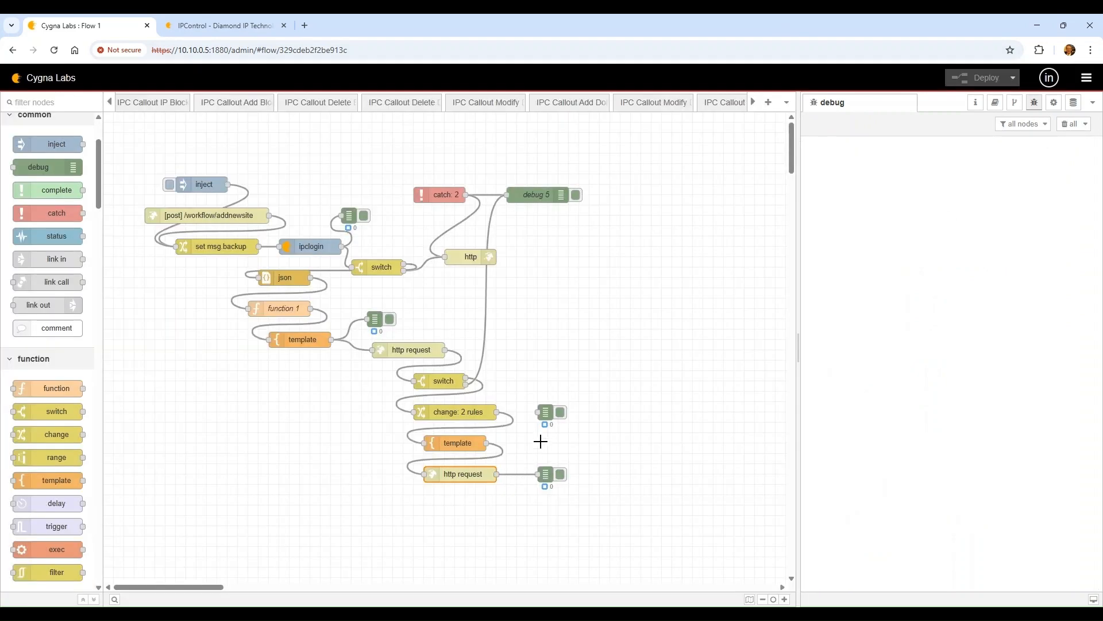
{"action": "left_click", "coordinate": [546, 412]}
{"action": "left_click_drag", "start_coordinate": [546, 412], "coordinate": [544, 433]}
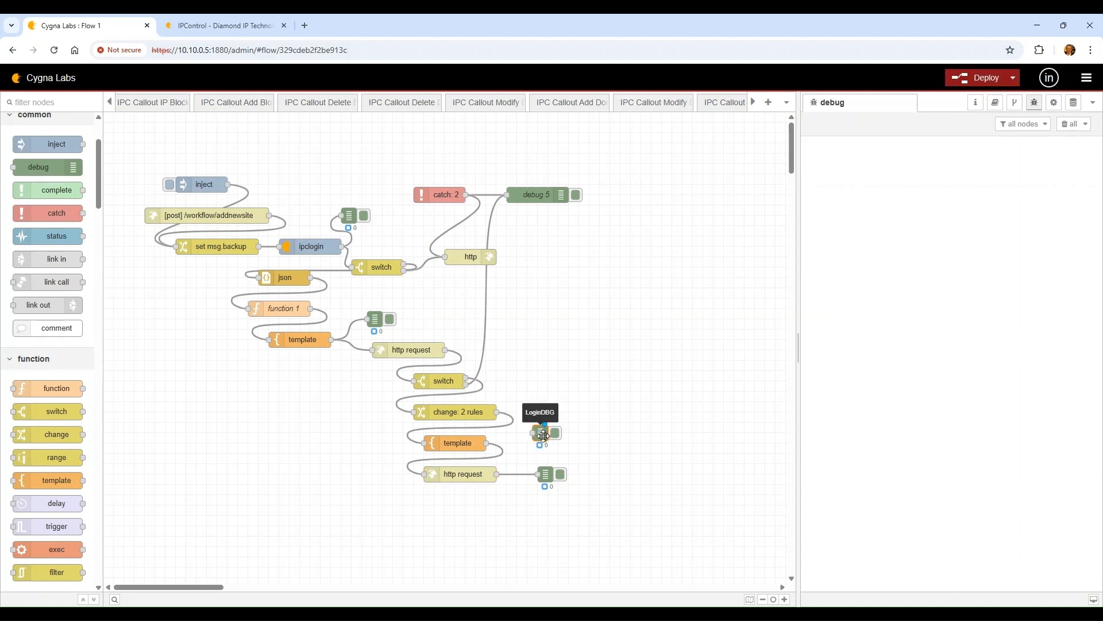
{"action": "left_click_drag", "start_coordinate": [544, 430], "coordinate": [533, 443]}
Deploy and trigger the flow, which returns a duplicate-name fault
{"action": "left_click", "coordinate": [984, 77]}
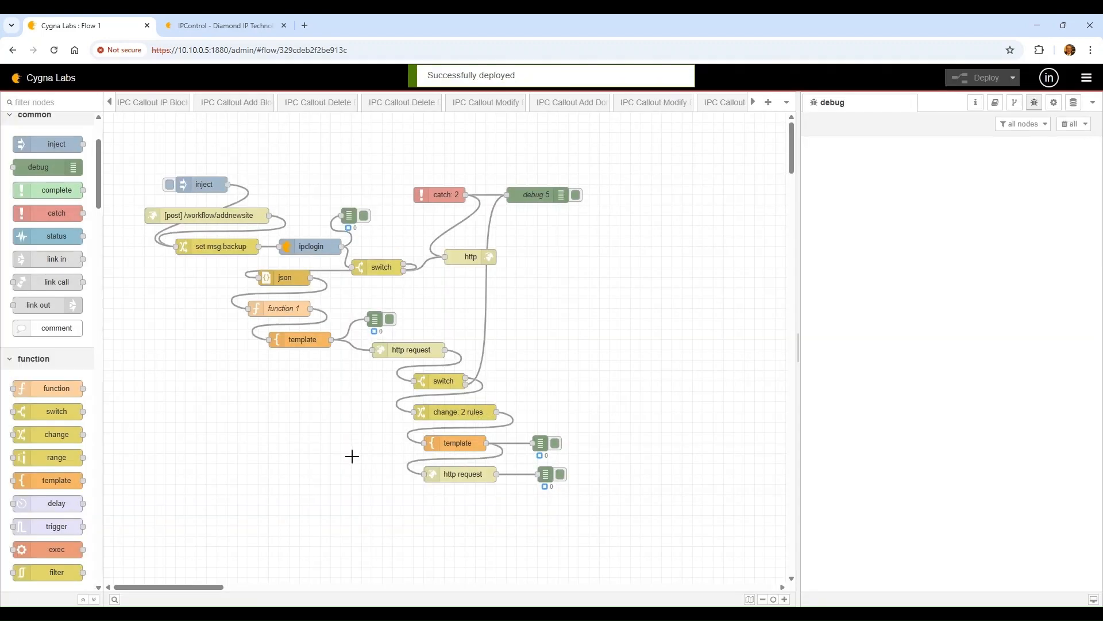
{"action": "left_click", "coordinate": [169, 185]}
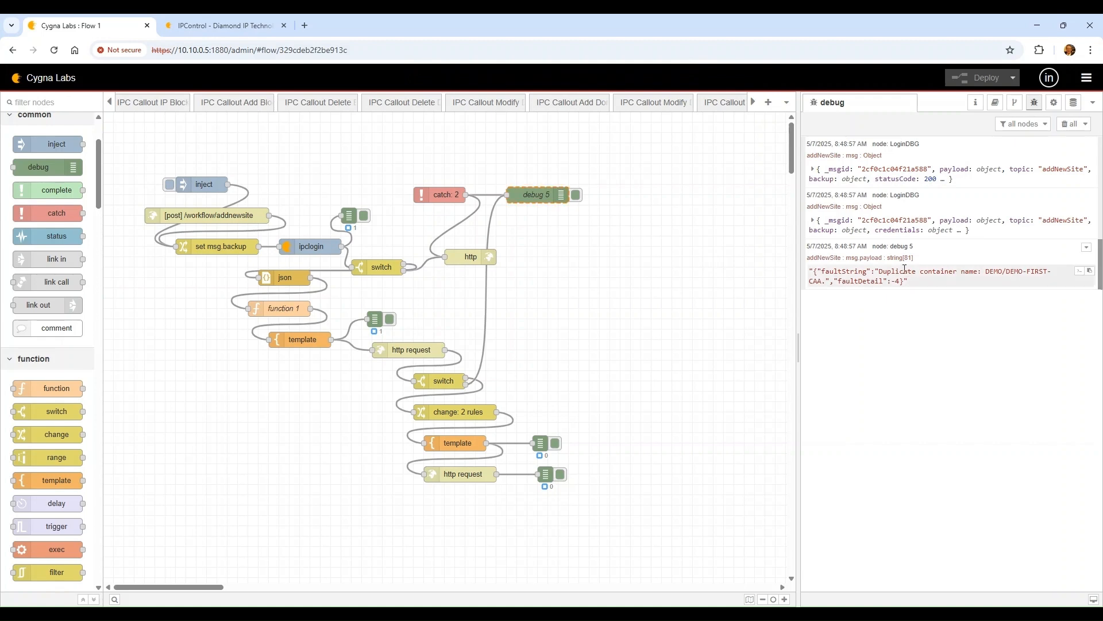
{"action": "left_click", "coordinate": [218, 23]}
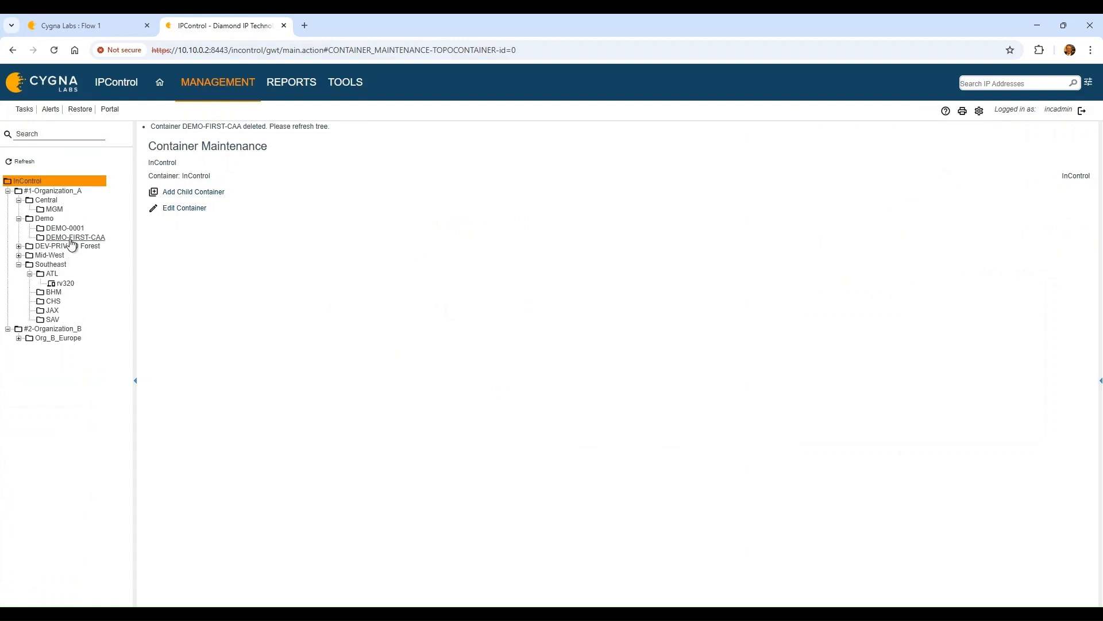
Delete DEMO-FIRST-CAA from the Demo tree with OK confirmation and return to Flow 1
{"action": "left_click", "coordinate": [80, 236]}
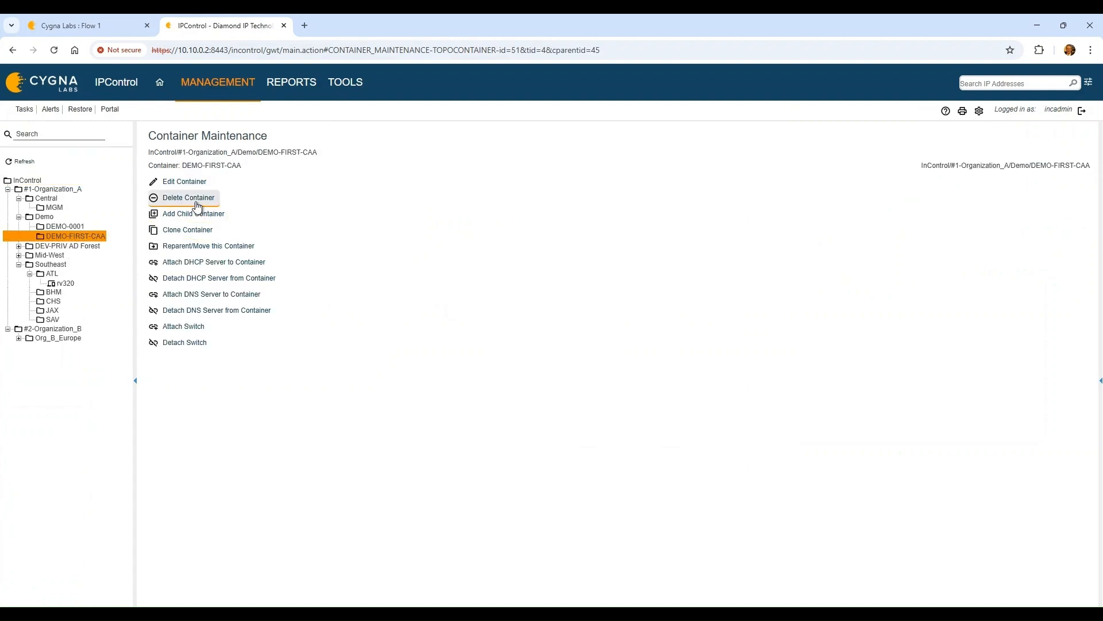
{"action": "left_click", "coordinate": [196, 203]}
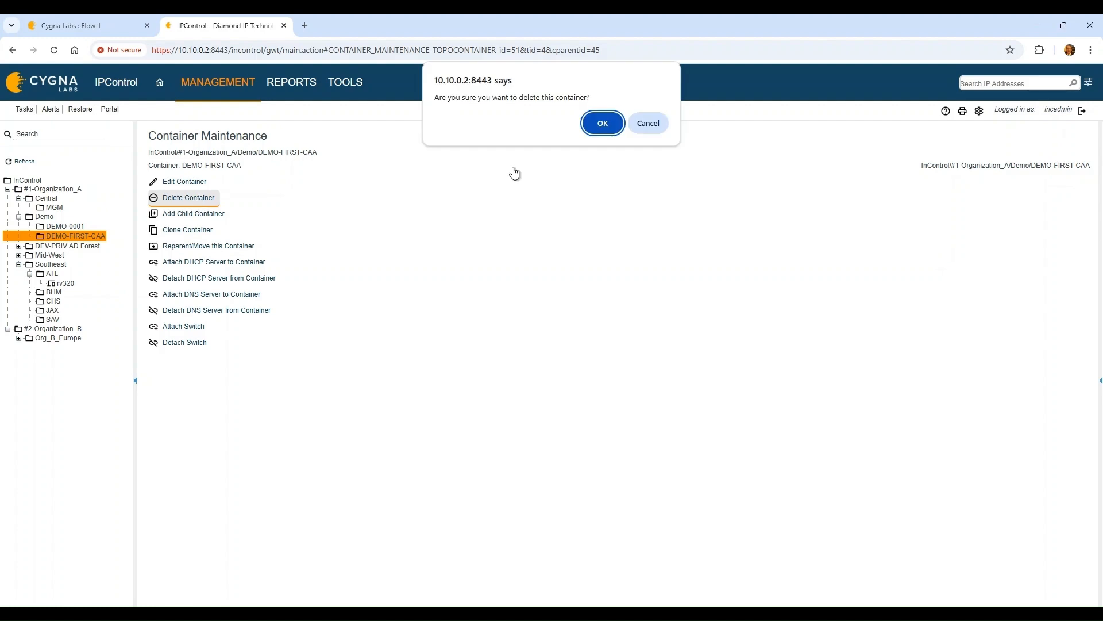
{"action": "left_click", "coordinate": [597, 124]}
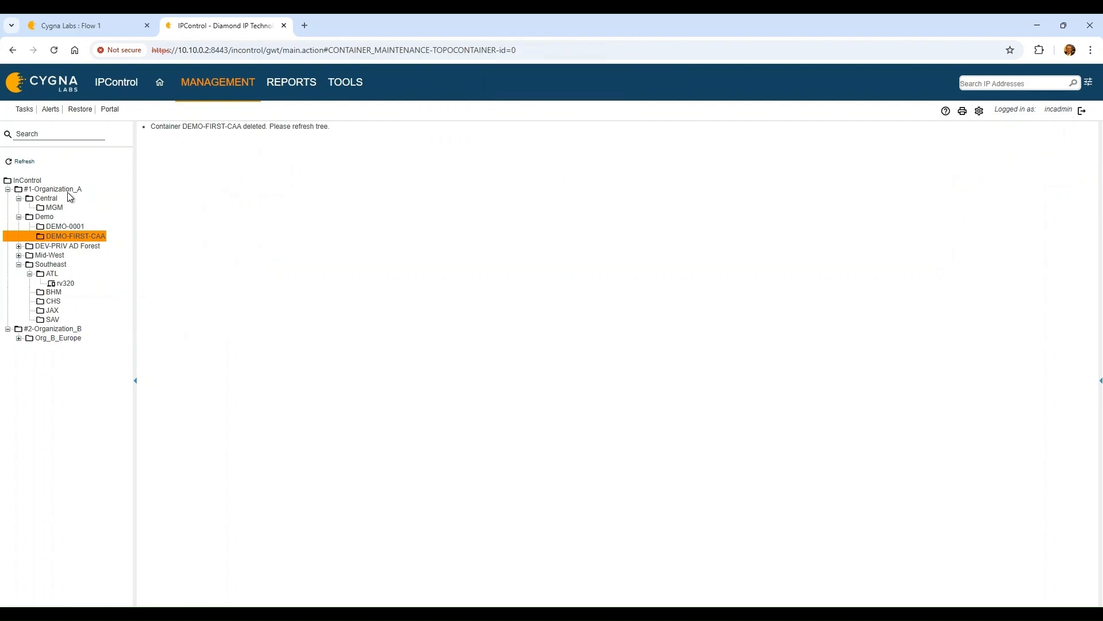
{"action": "left_click", "coordinate": [89, 24]}
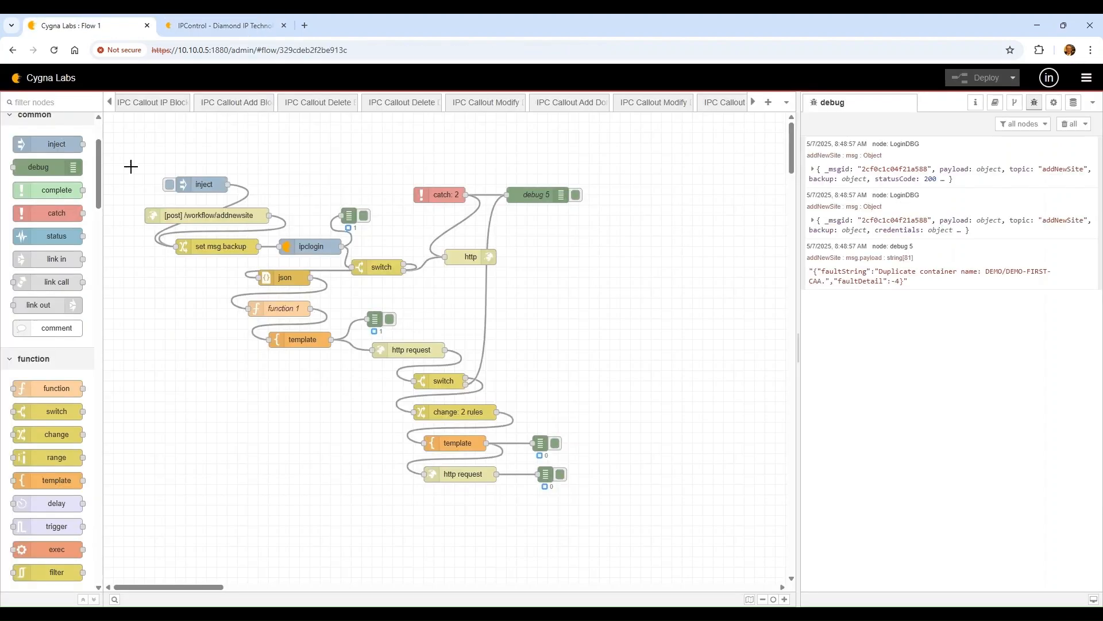
Rerun the flow and expand payload.site showing container DEMO-FIRST-CAA and template Small-Branch
{"action": "left_click", "coordinate": [1069, 124]}
{"action": "left_click", "coordinate": [168, 184]}
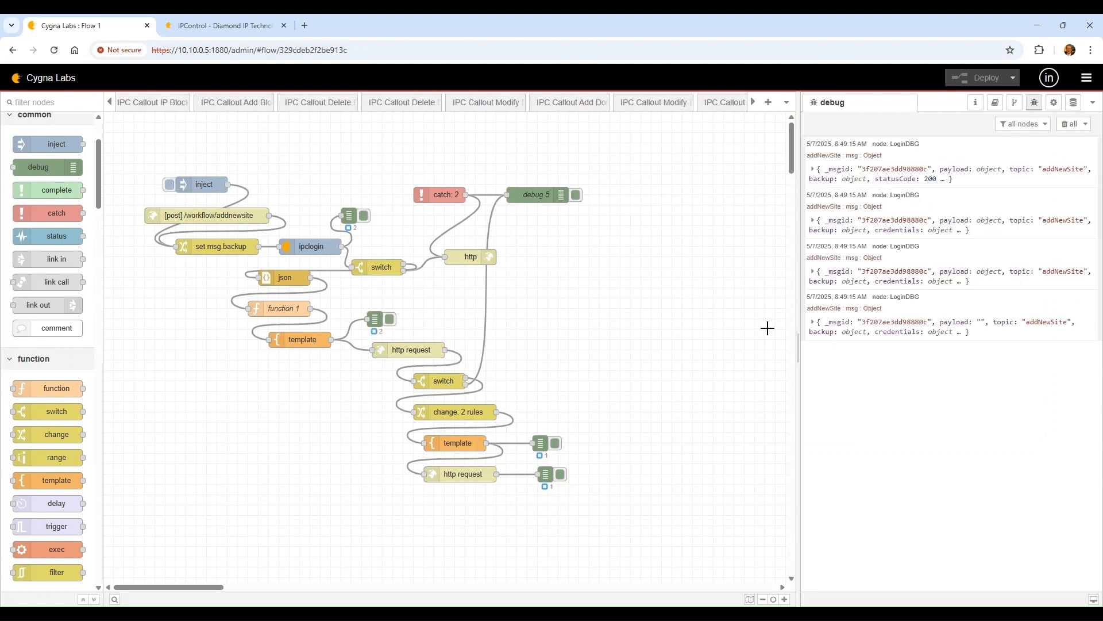
{"action": "left_click", "coordinate": [890, 323]}
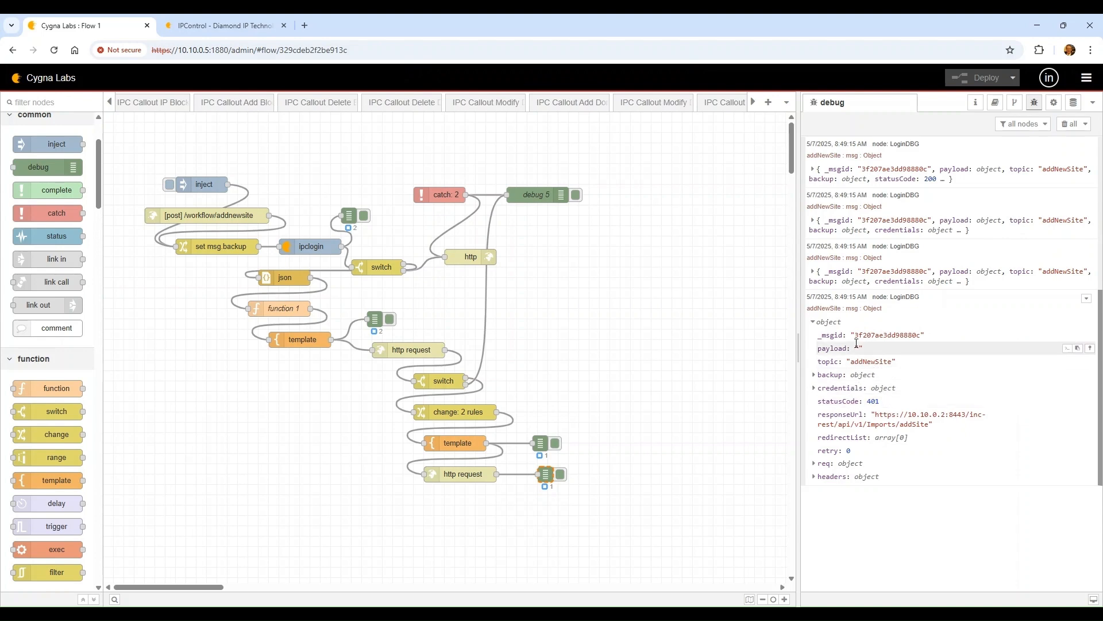
{"action": "left_click", "coordinate": [864, 273]}
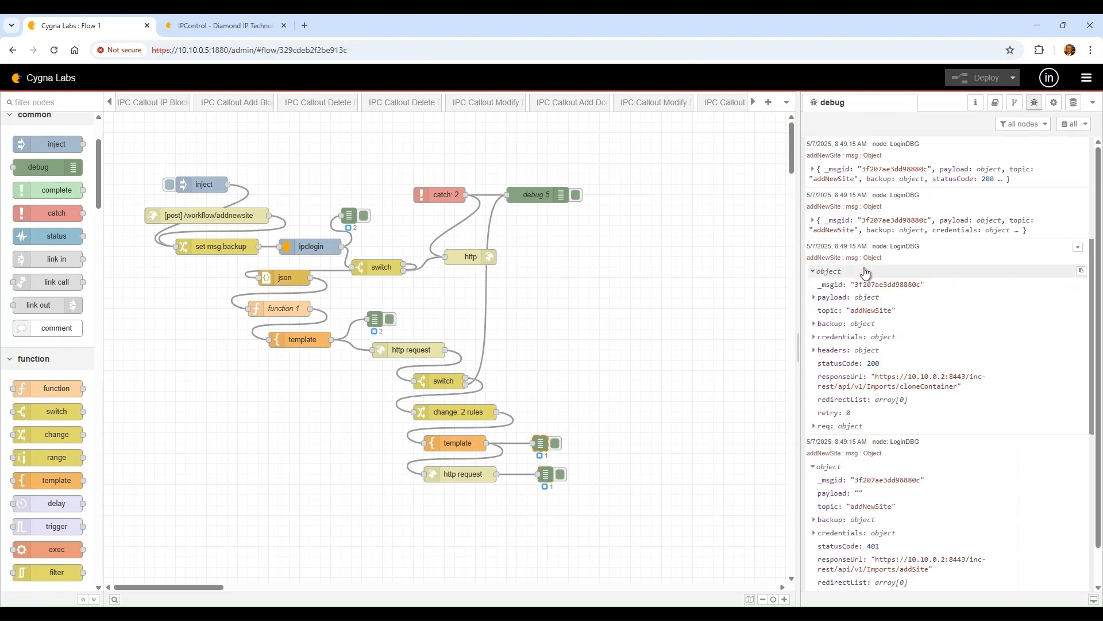
{"action": "left_click", "coordinate": [857, 298]}
{"action": "left_click", "coordinate": [855, 311]}
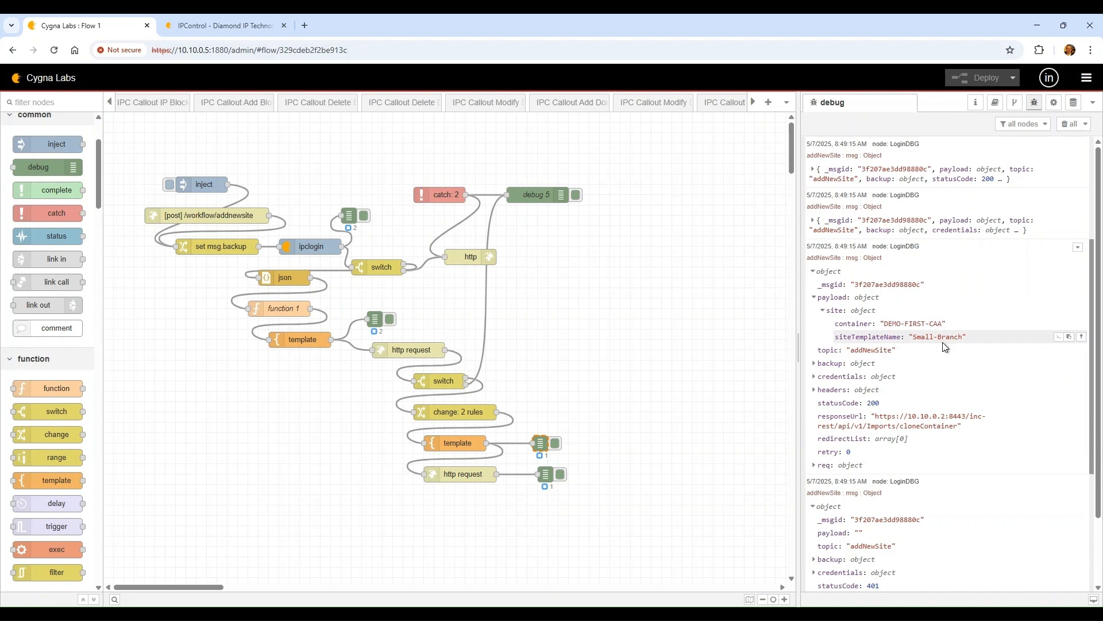
{"action": "left_click", "coordinate": [197, 18]}
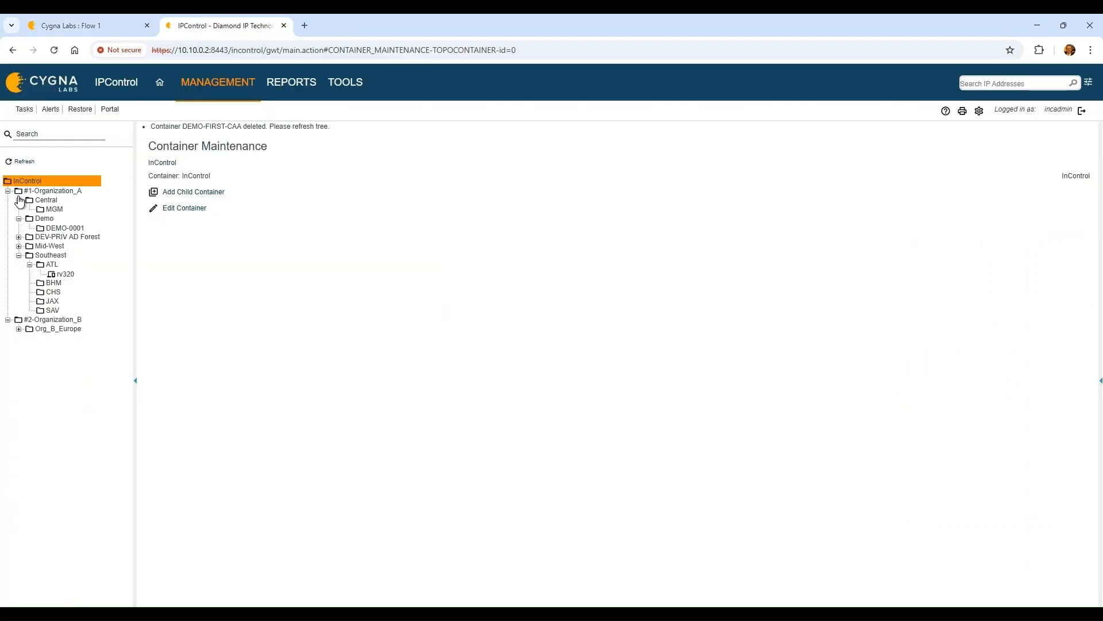
Refresh the tree and open the recreated DEMO-FIRST-CAA container's block table
{"action": "left_click", "coordinate": [20, 163]}
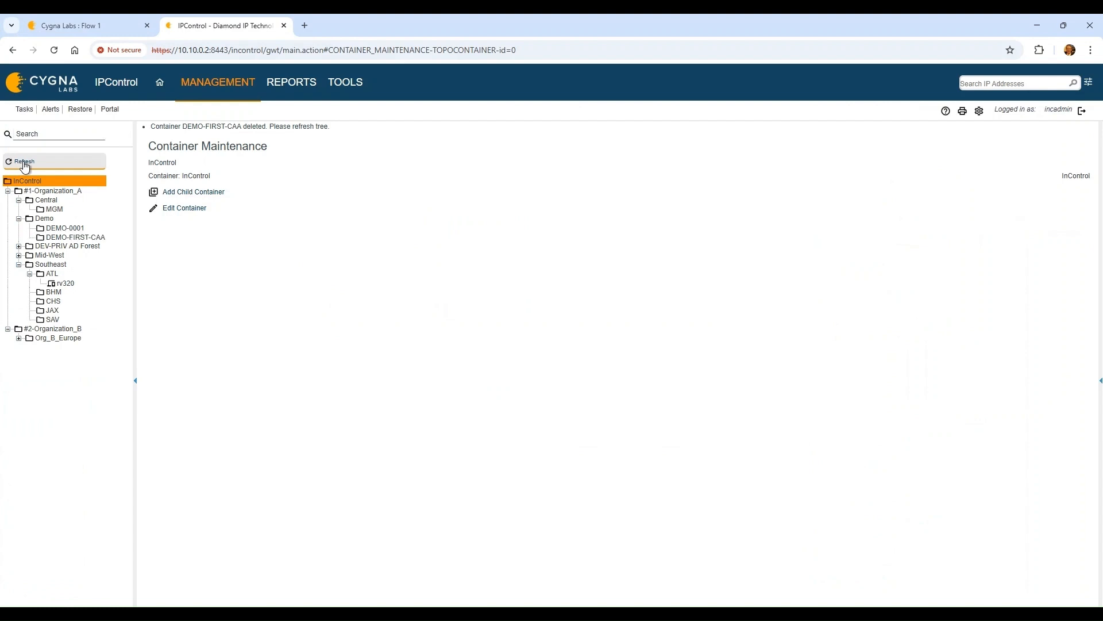
{"action": "left_click", "coordinate": [75, 236]}
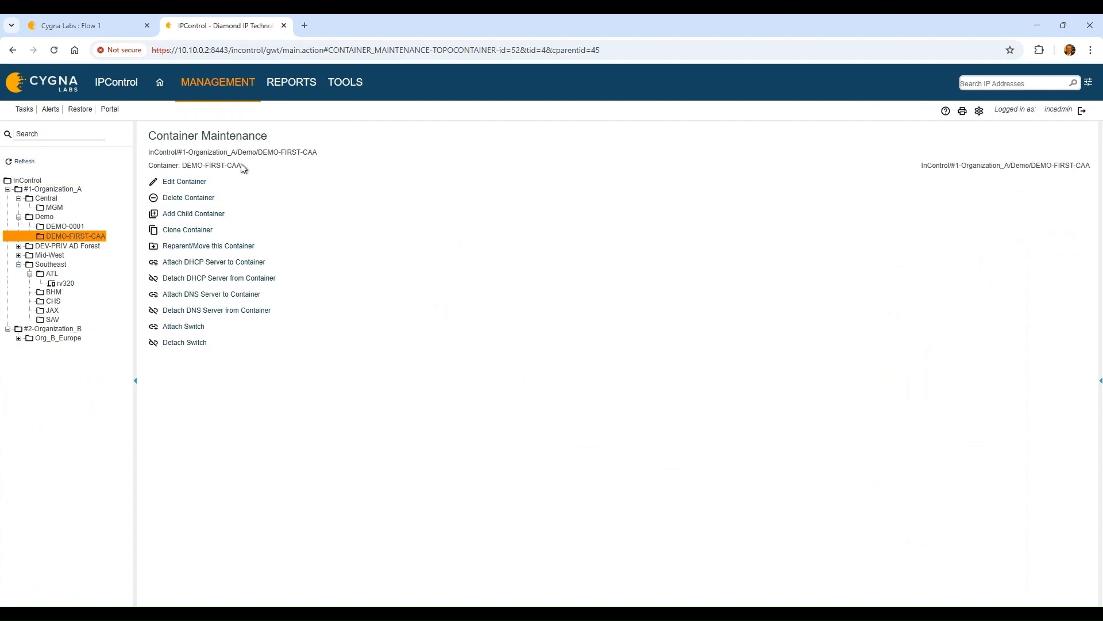
{"action": "left_click", "coordinate": [229, 86]}
{"action": "left_click", "coordinate": [230, 129]}
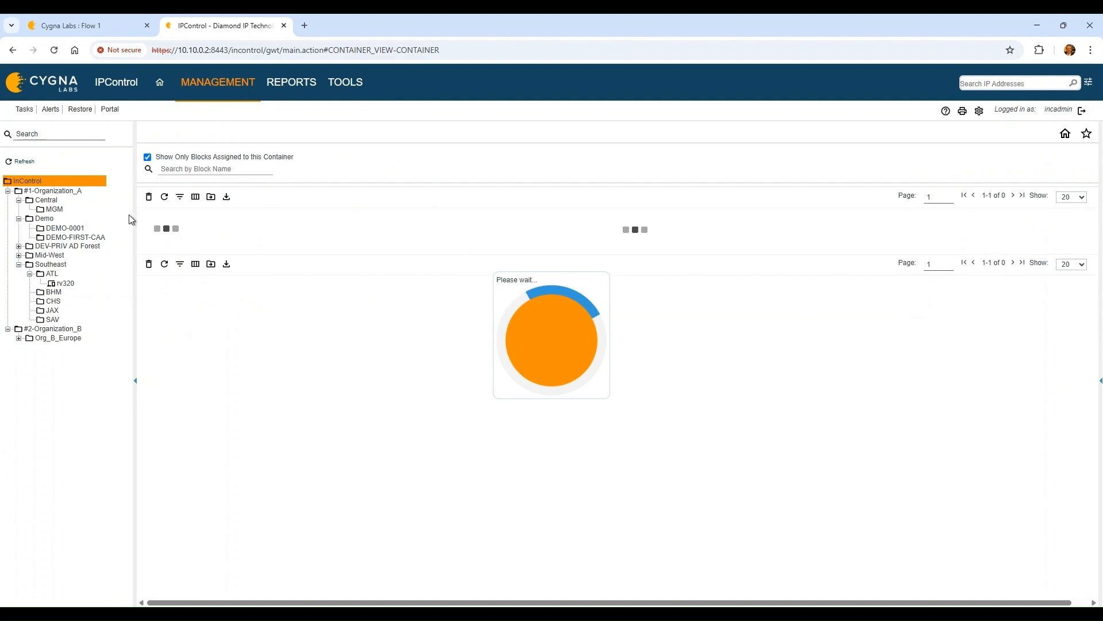
{"action": "left_click", "coordinate": [86, 237]}
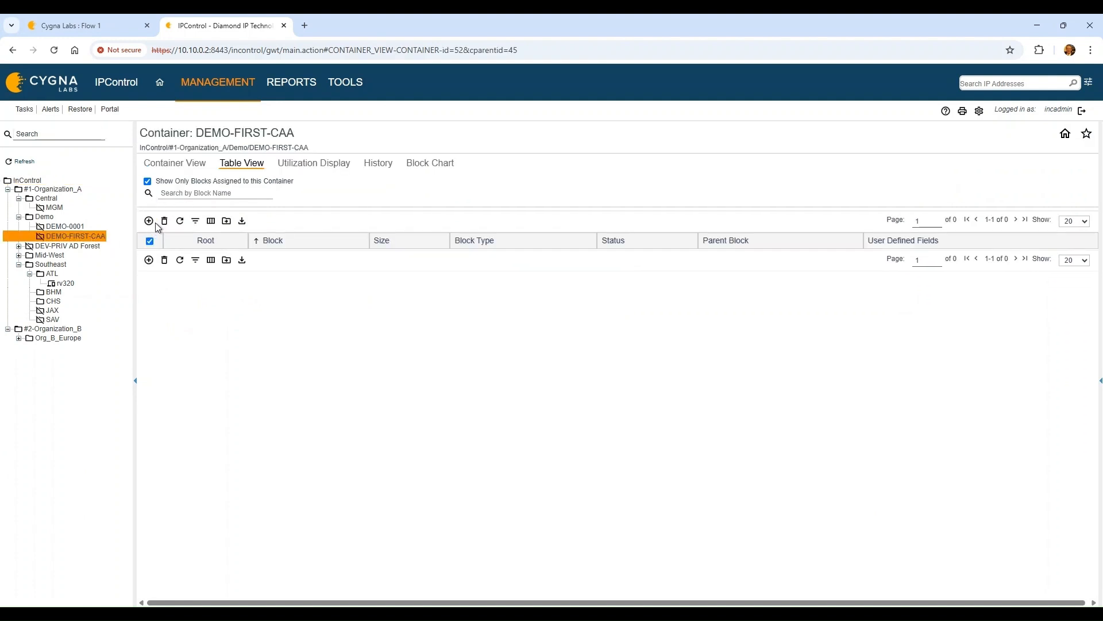
Add a site to DEMO-FIRST-CAA using the Small-Branch template
{"action": "left_click", "coordinate": [151, 221]}
{"action": "left_click", "coordinate": [271, 223]}
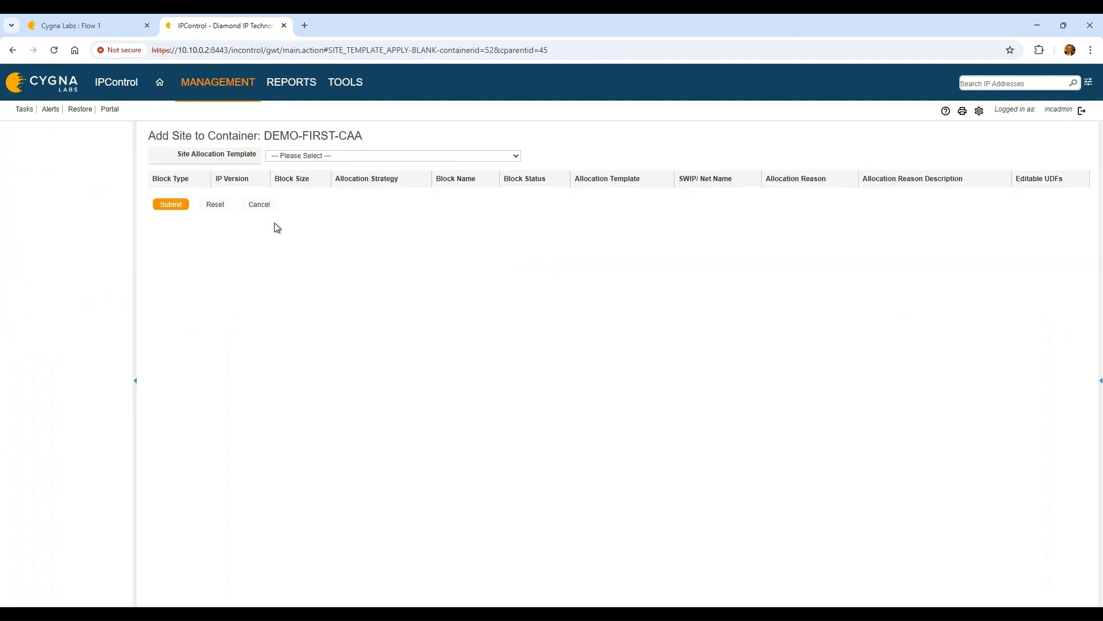
{"action": "left_click", "coordinate": [404, 155]}
{"action": "left_click", "coordinate": [379, 202]}
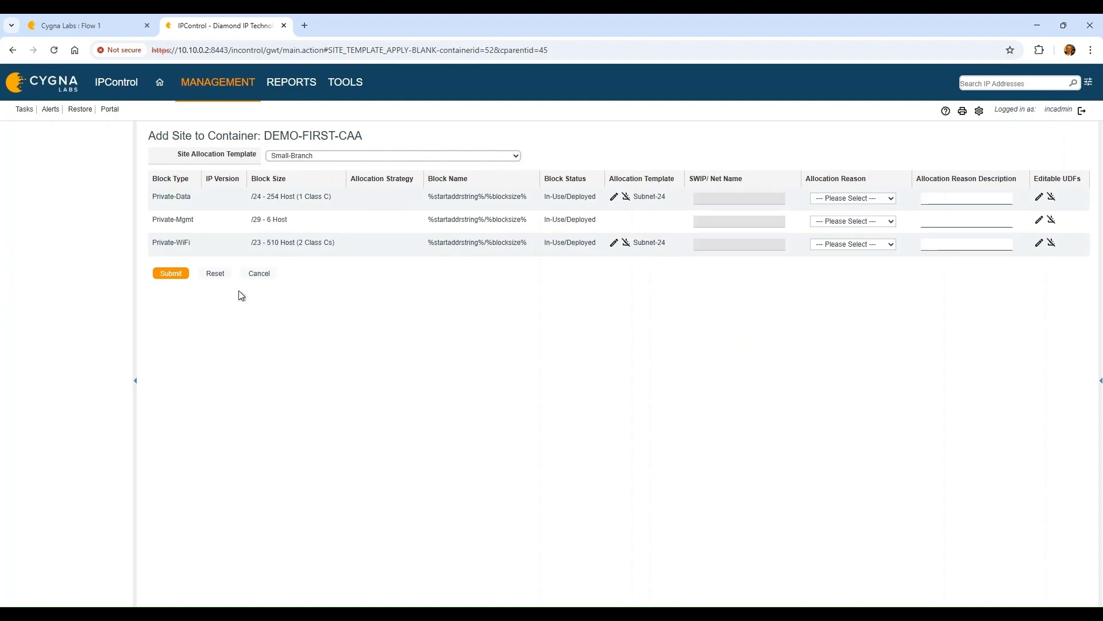
{"action": "left_click", "coordinate": [169, 274]}
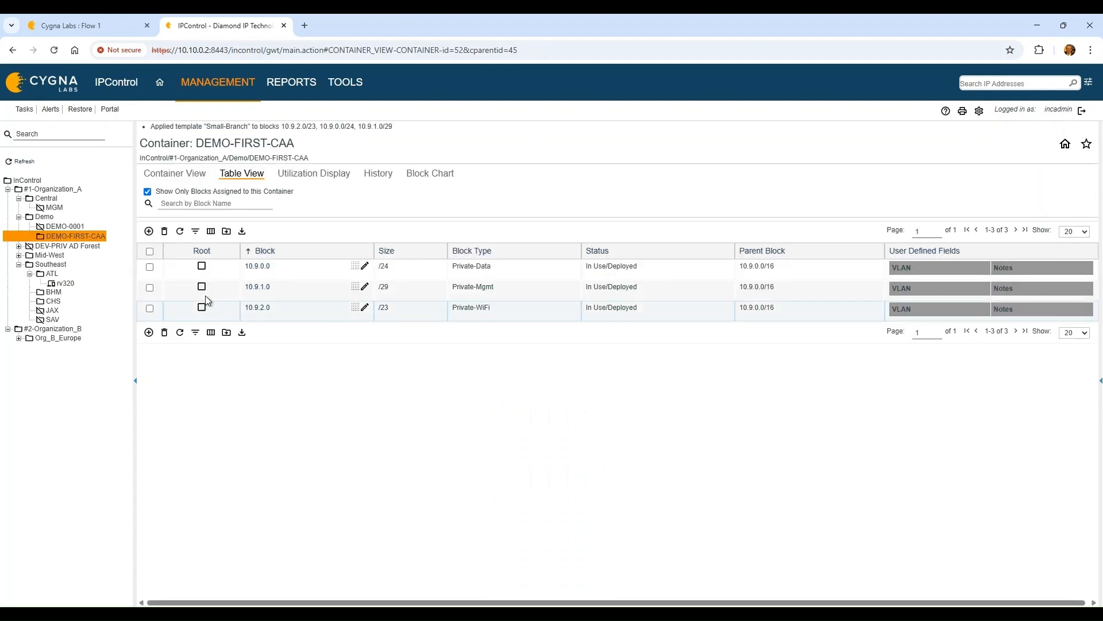
Delete the three new blocks 10.9.0.0/24, 10.9.1.0/29 and 10.9.2.0/23
{"action": "left_click", "coordinate": [149, 251]}
{"action": "left_click", "coordinate": [164, 230]}
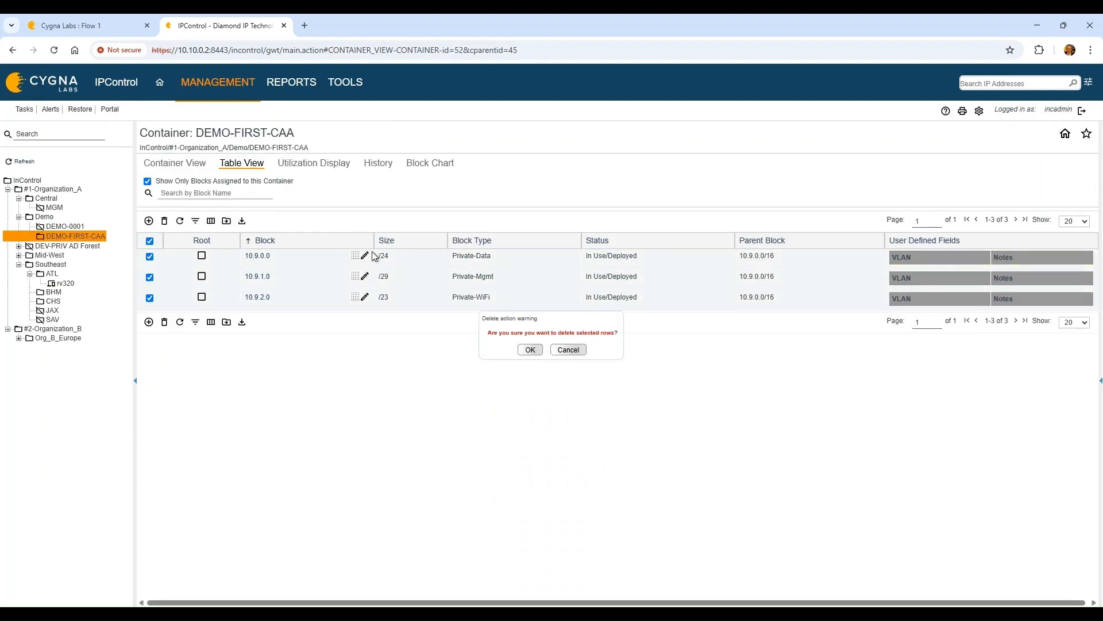
{"action": "left_click", "coordinate": [525, 350]}
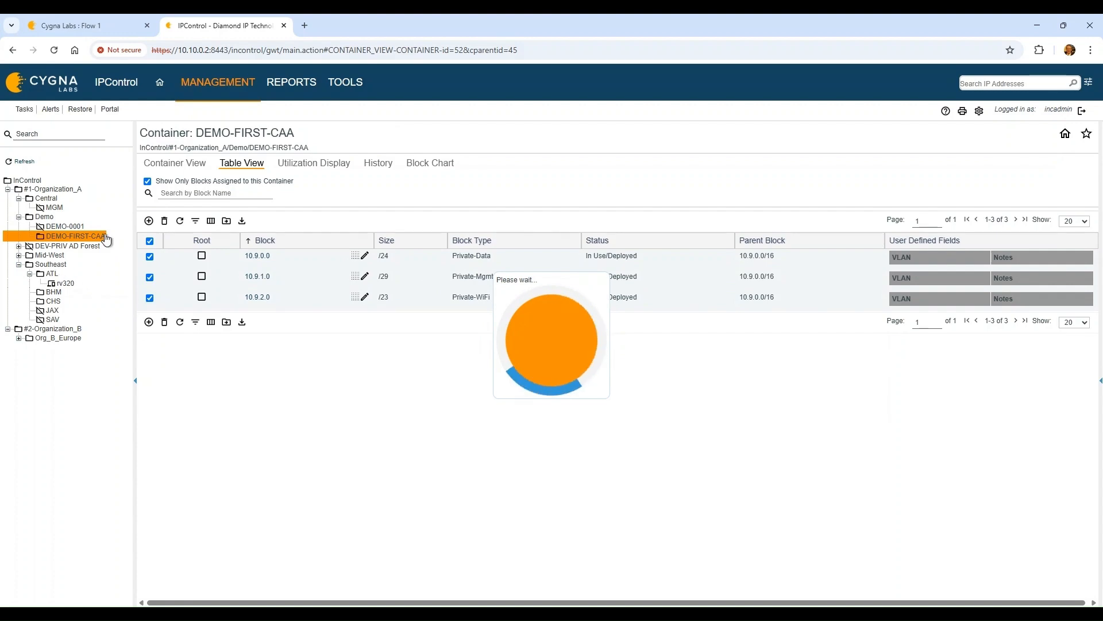
Clear the debug pane and choose Restart Flows from the Deploy menu
{"action": "left_click", "coordinate": [100, 14]}
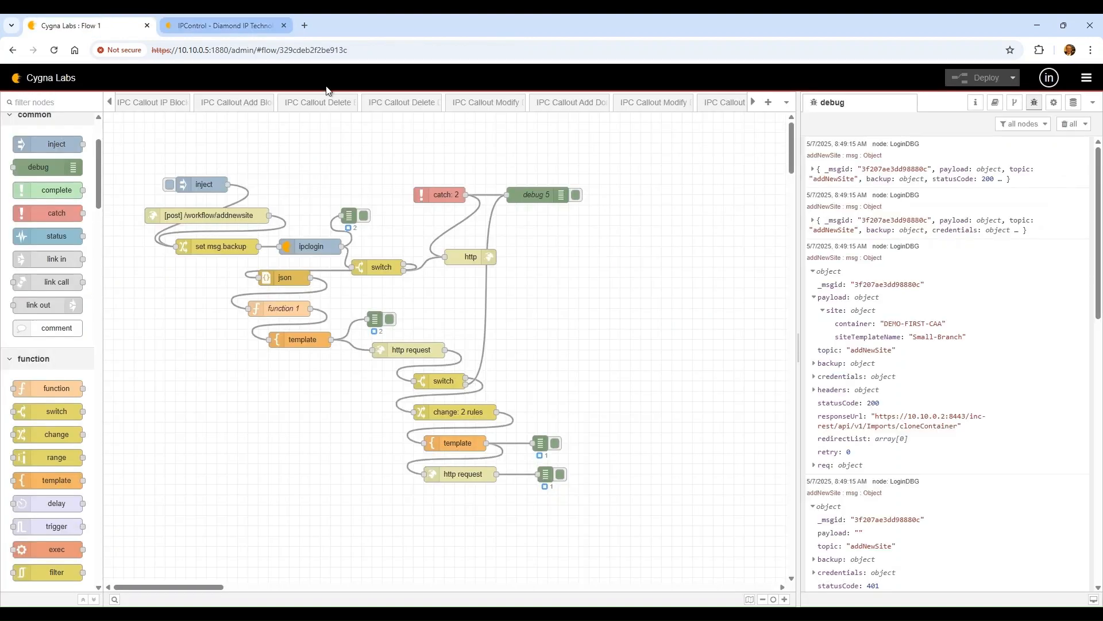
{"action": "scroll", "coordinate": [922, 466], "scroll_direction": "down", "scroll_amount": 5}
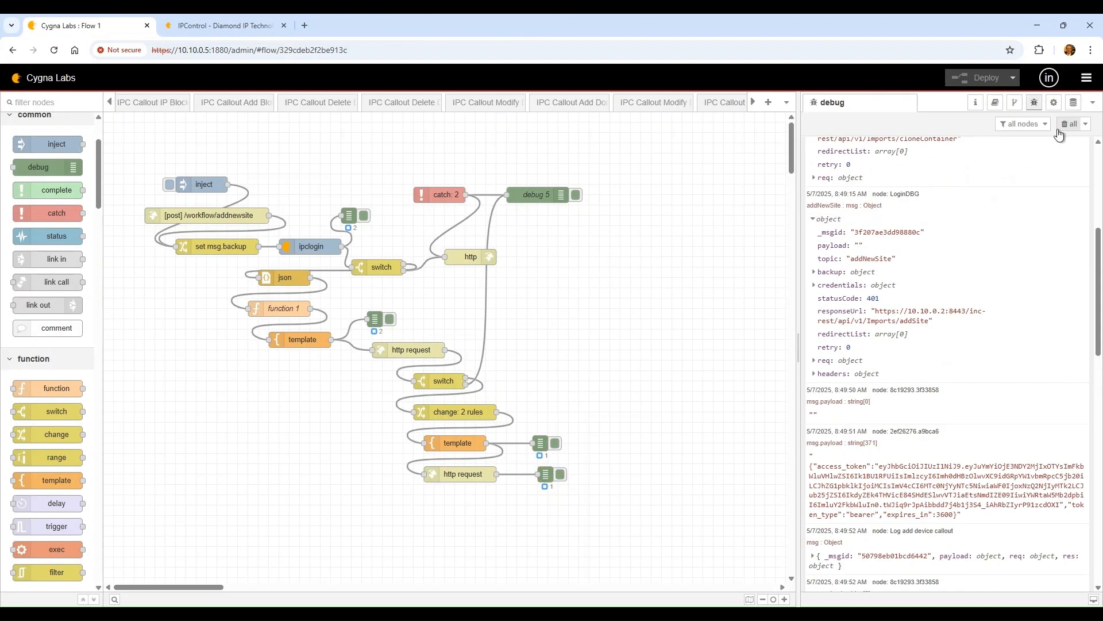
{"action": "scroll", "coordinate": [892, 459], "scroll_direction": "down", "scroll_amount": 7}
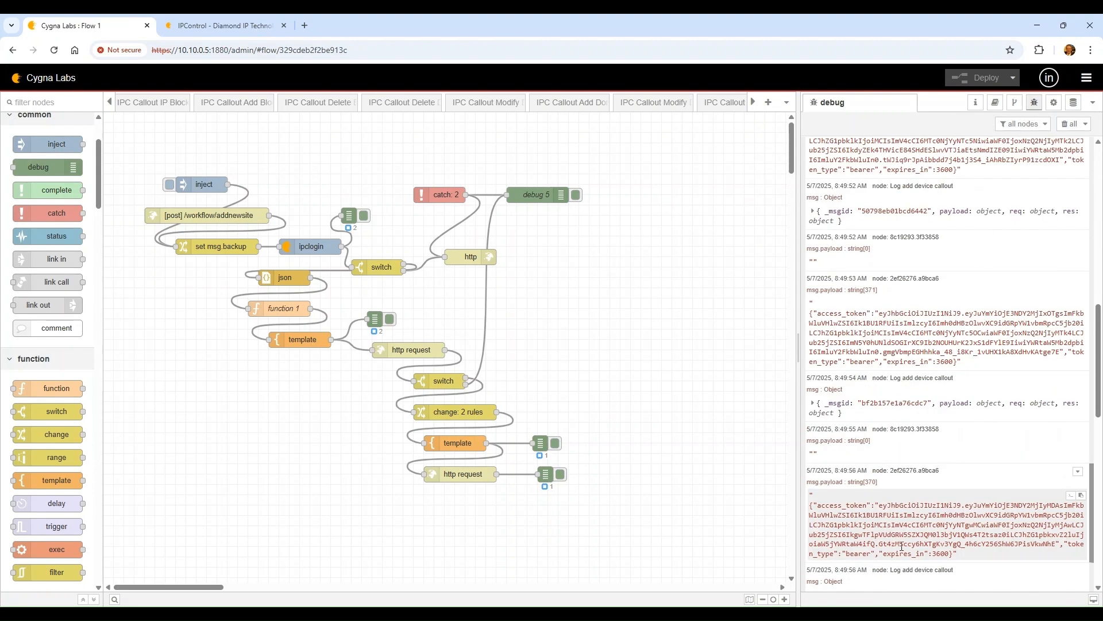
{"action": "scroll", "coordinate": [892, 458], "scroll_direction": "down", "scroll_amount": 5}
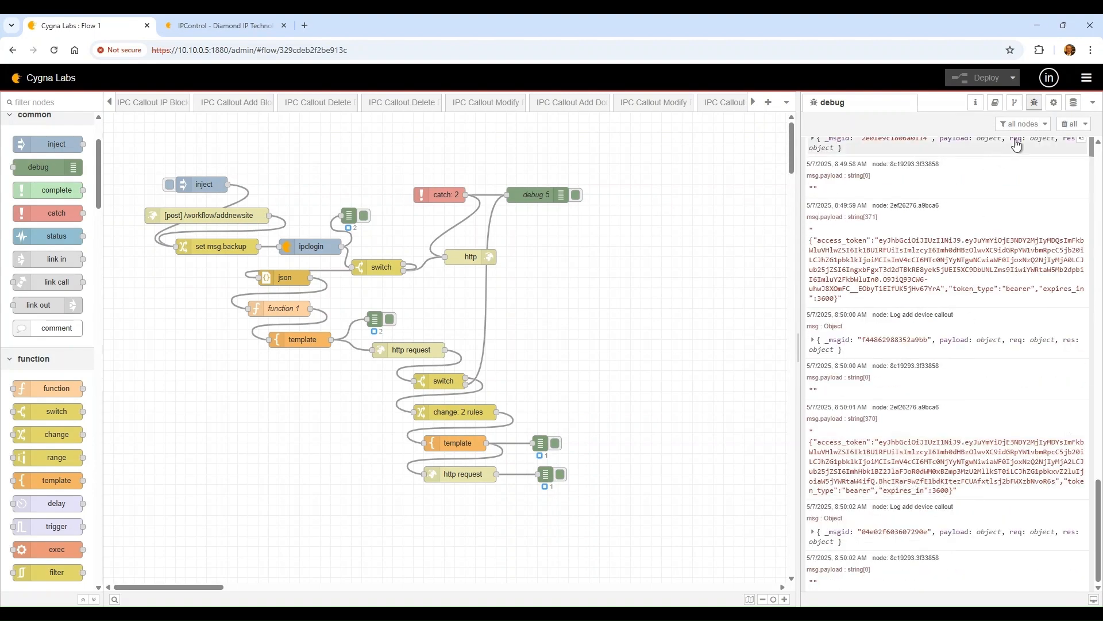
{"action": "left_click", "coordinate": [1068, 123]}
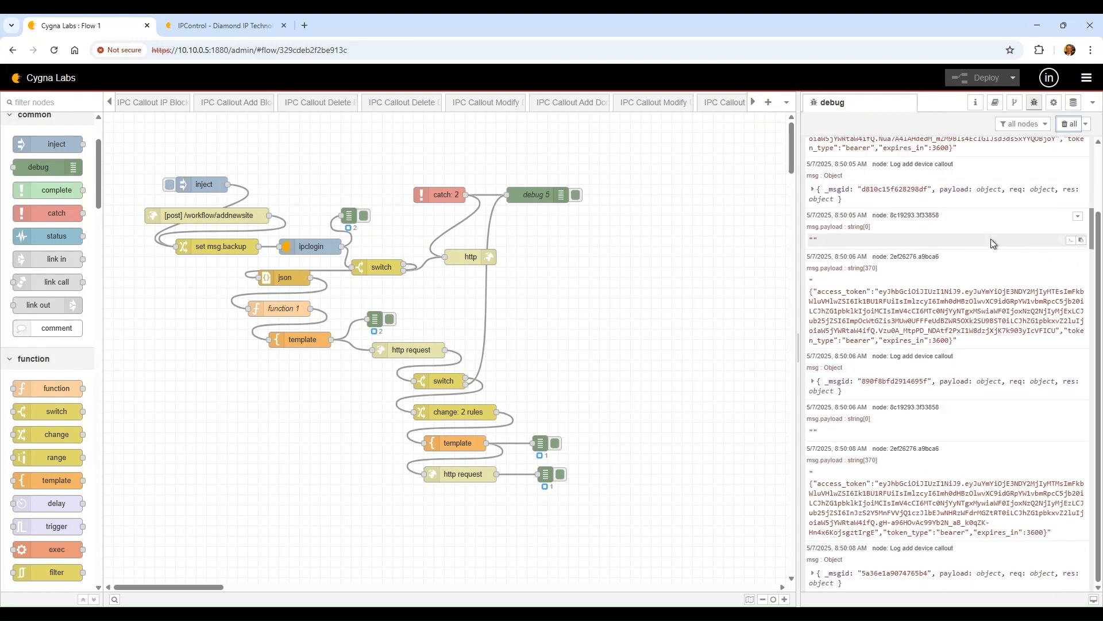
{"action": "left_click", "coordinate": [1013, 80]}
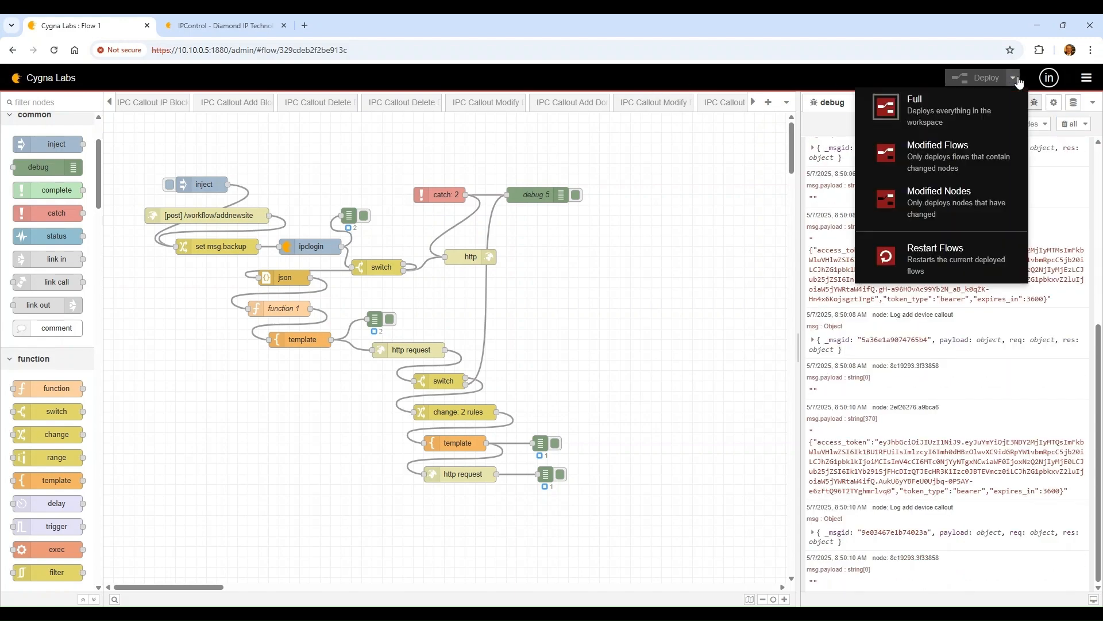
{"action": "left_click", "coordinate": [930, 255]}
Reload IPControl and delete the empty DEMO-FIRST-CAA container via Container Maintenance
{"action": "left_click", "coordinate": [221, 26]}
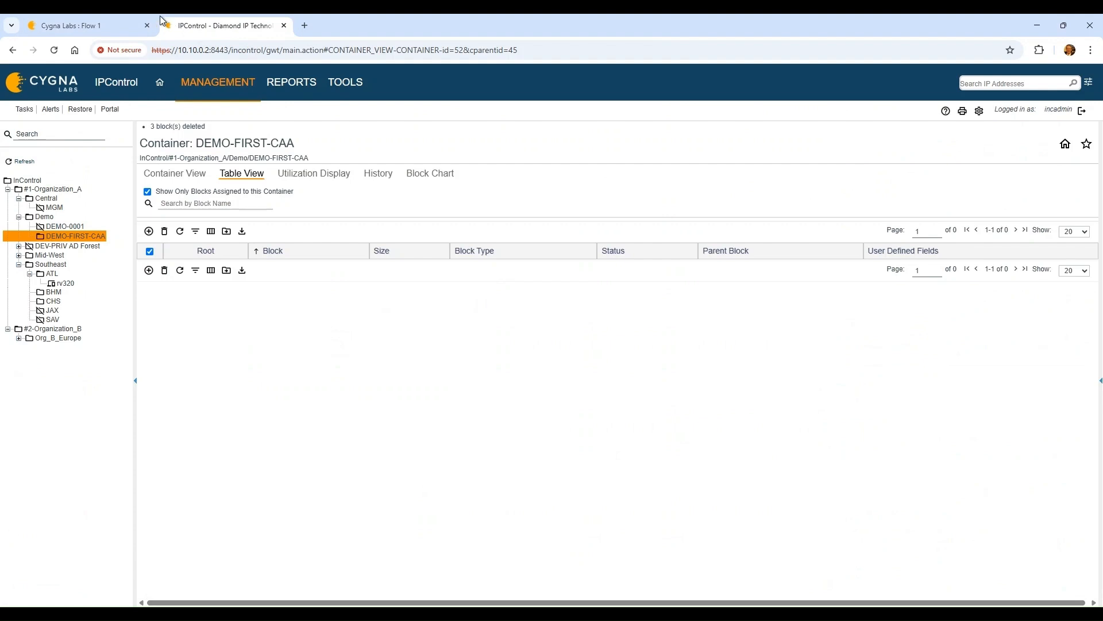
{"action": "left_click", "coordinate": [54, 44]}
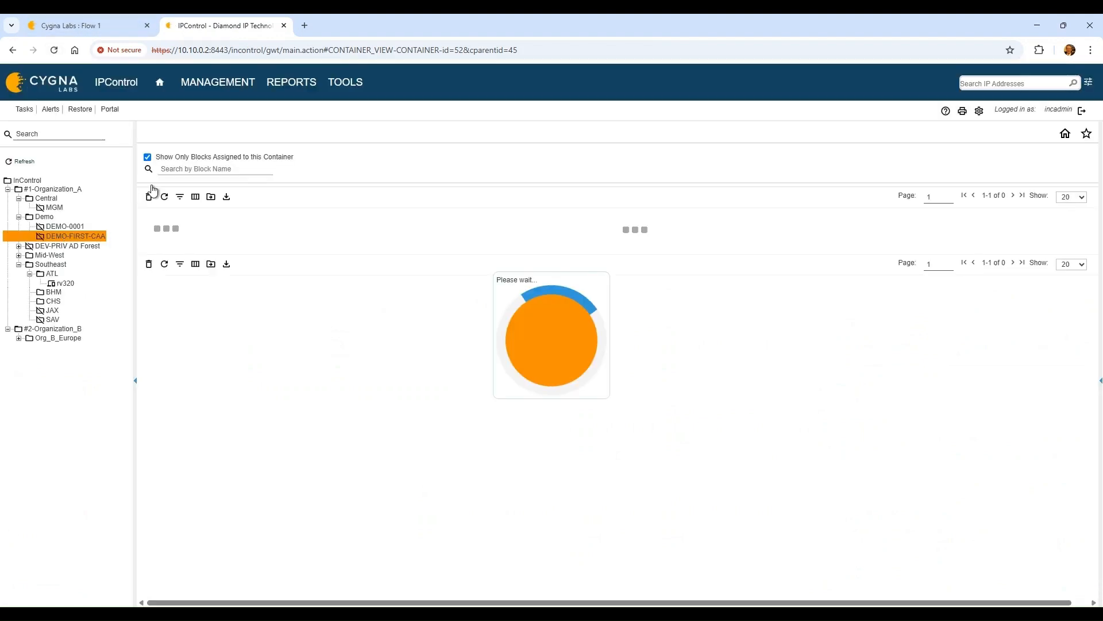
{"action": "left_click", "coordinate": [207, 81]}
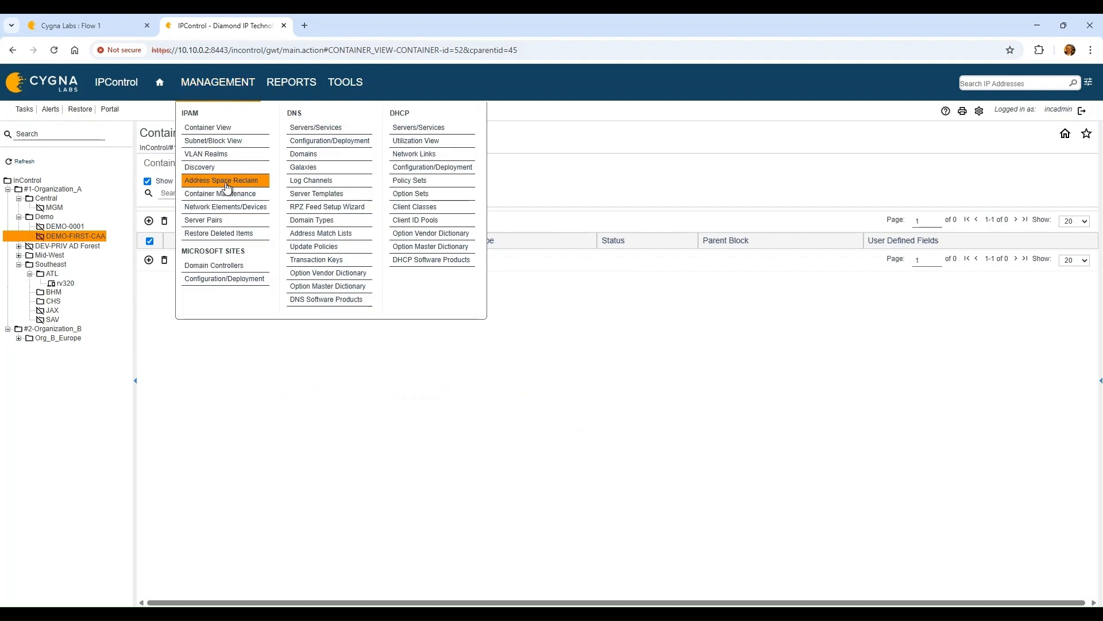
{"action": "left_click", "coordinate": [251, 194]}
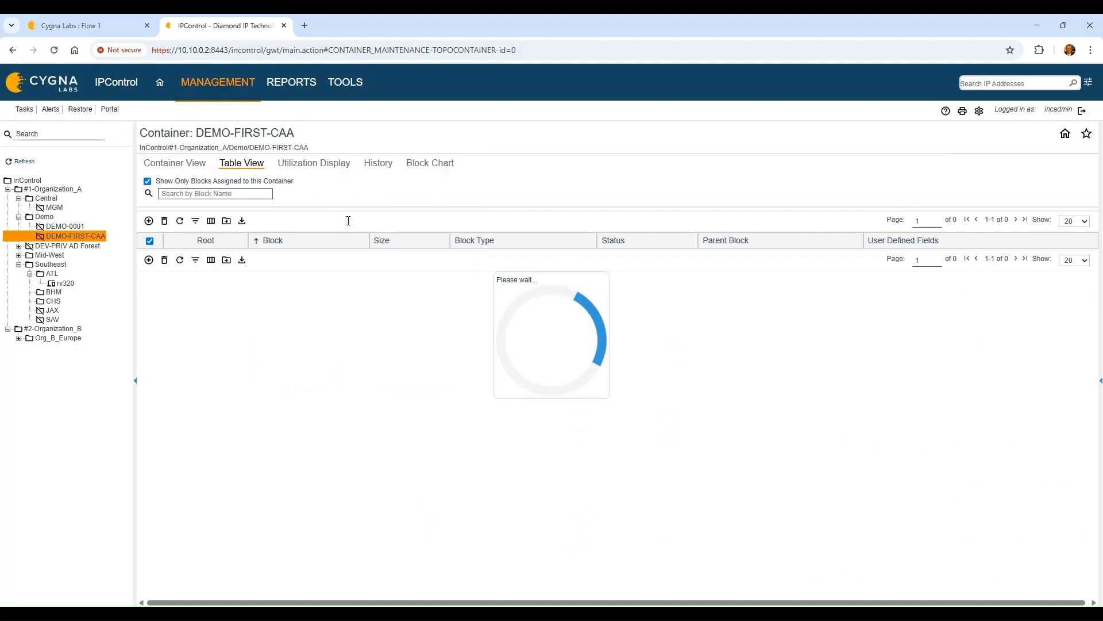
{"action": "left_click", "coordinate": [48, 238]}
{"action": "left_click", "coordinate": [185, 198]}
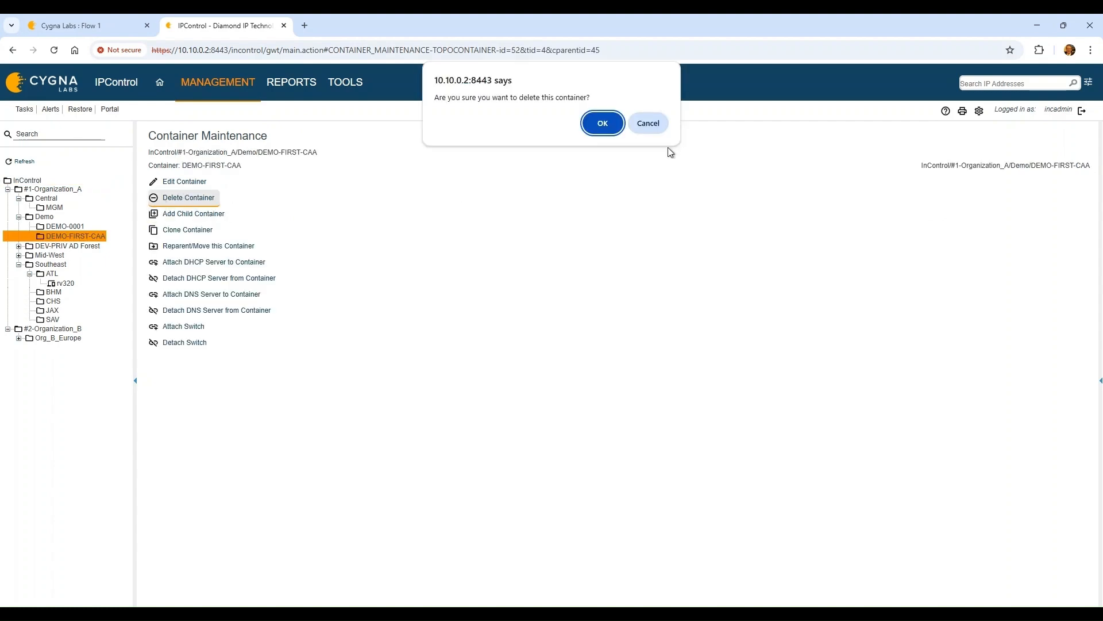
{"action": "left_click", "coordinate": [603, 123]}
{"action": "left_click", "coordinate": [75, 26]}
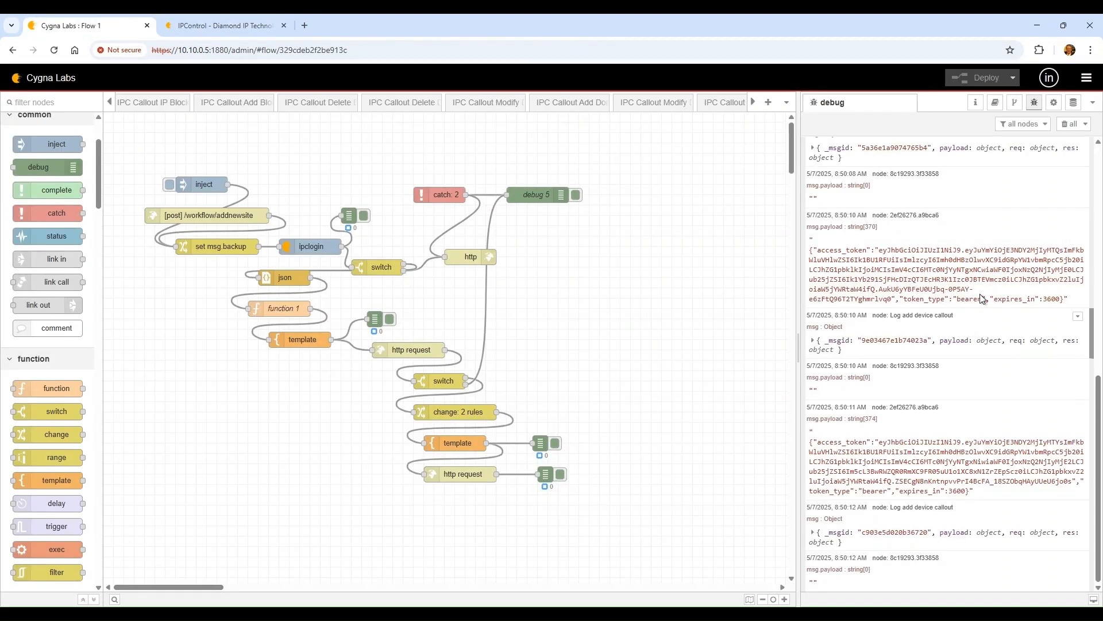
Clear debug, remove the wire into the lower http request node, and deploy
{"action": "left_click", "coordinate": [1063, 128]}
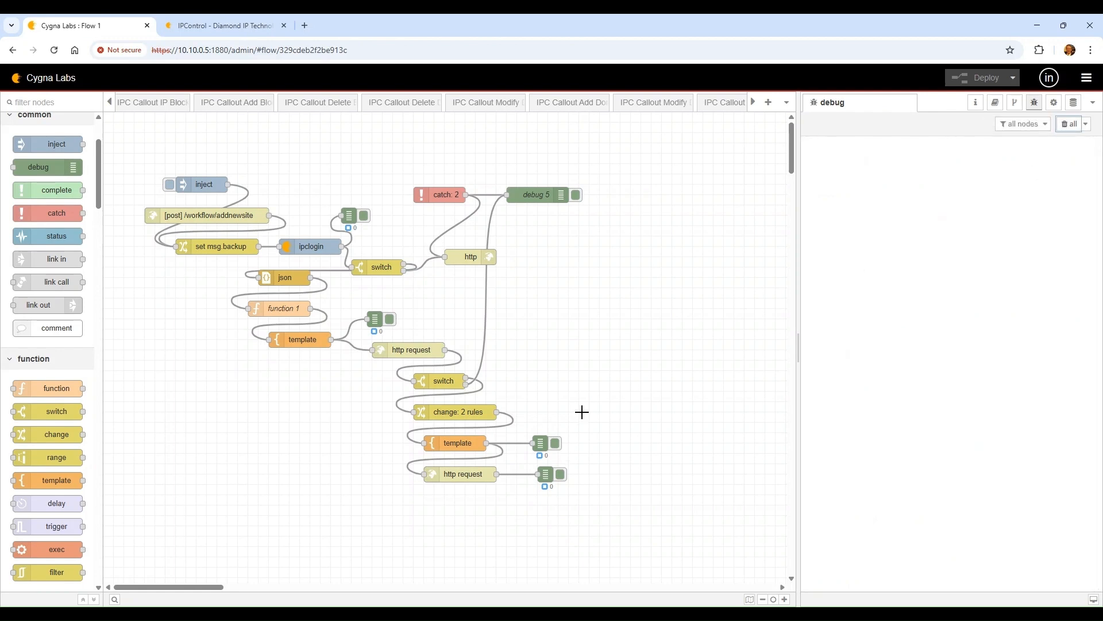
{"action": "left_click_drag", "start_coordinate": [444, 475], "coordinate": [448, 495]}
{"action": "left_click", "coordinate": [449, 472]}
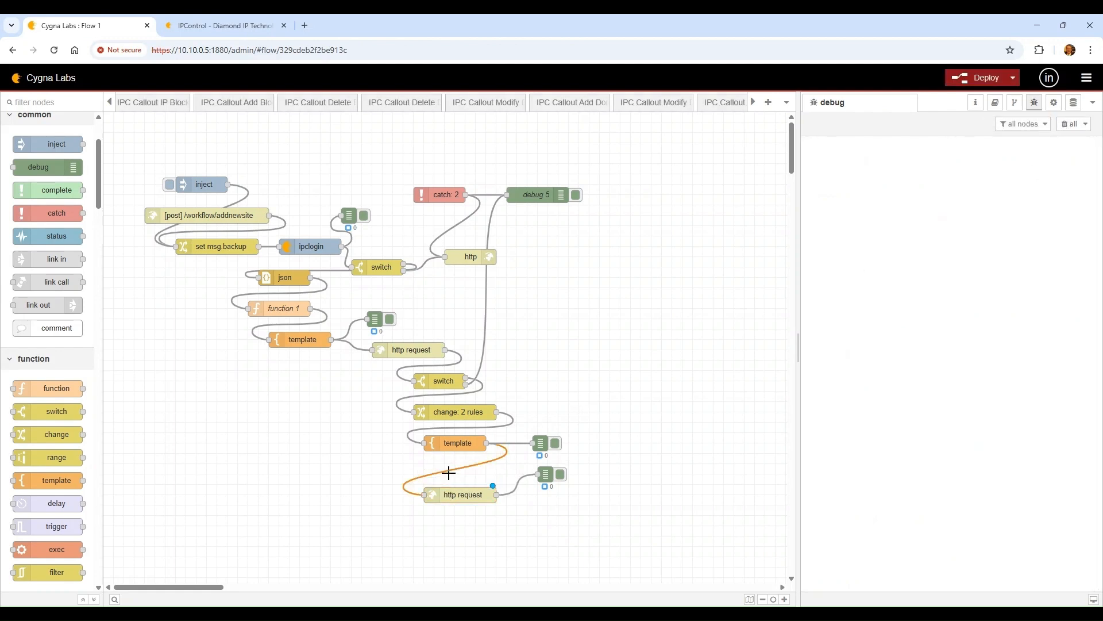
{"action": "key", "text": "Delete"}
{"action": "left_click", "coordinate": [981, 79]}
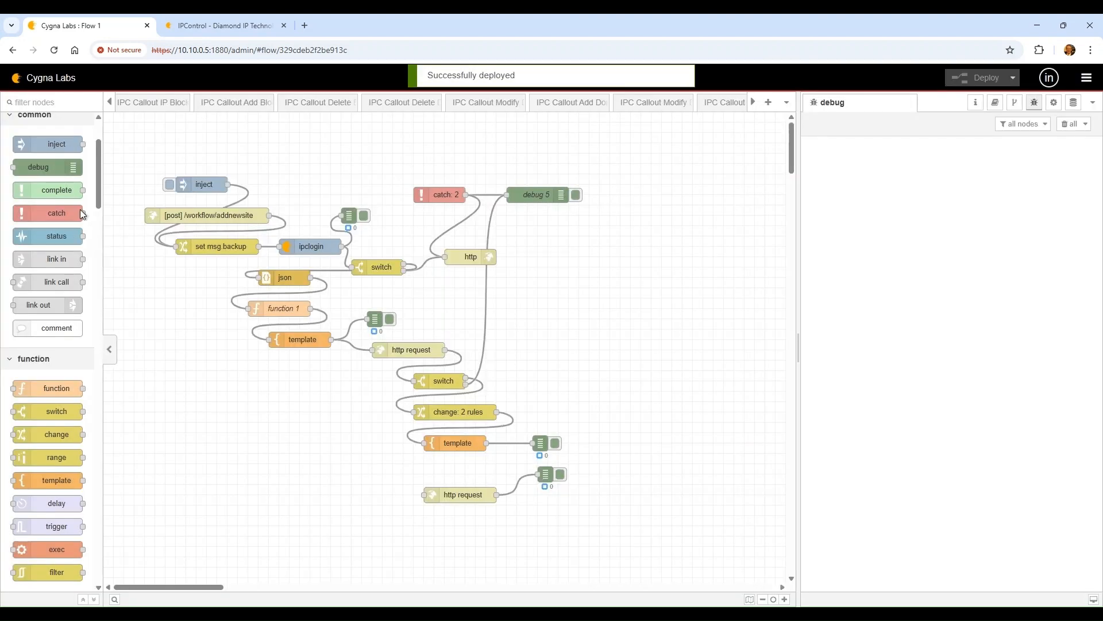
Rerun the flow and confirm the cloneContainer call returns statusCode 200
{"action": "left_click", "coordinate": [170, 185]}
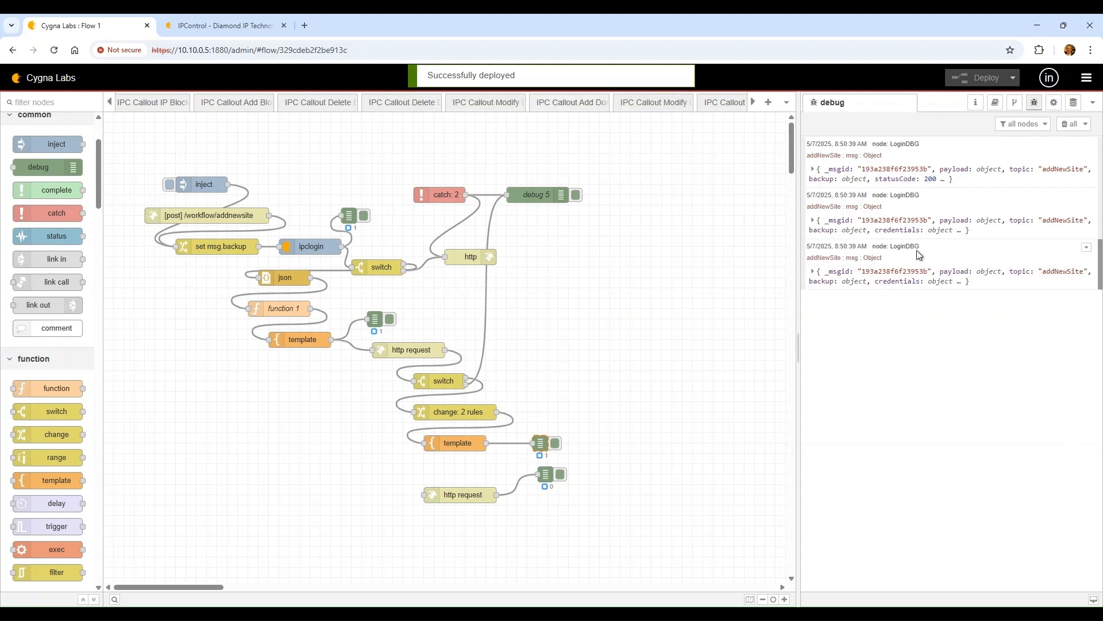
{"action": "left_click", "coordinate": [826, 273]}
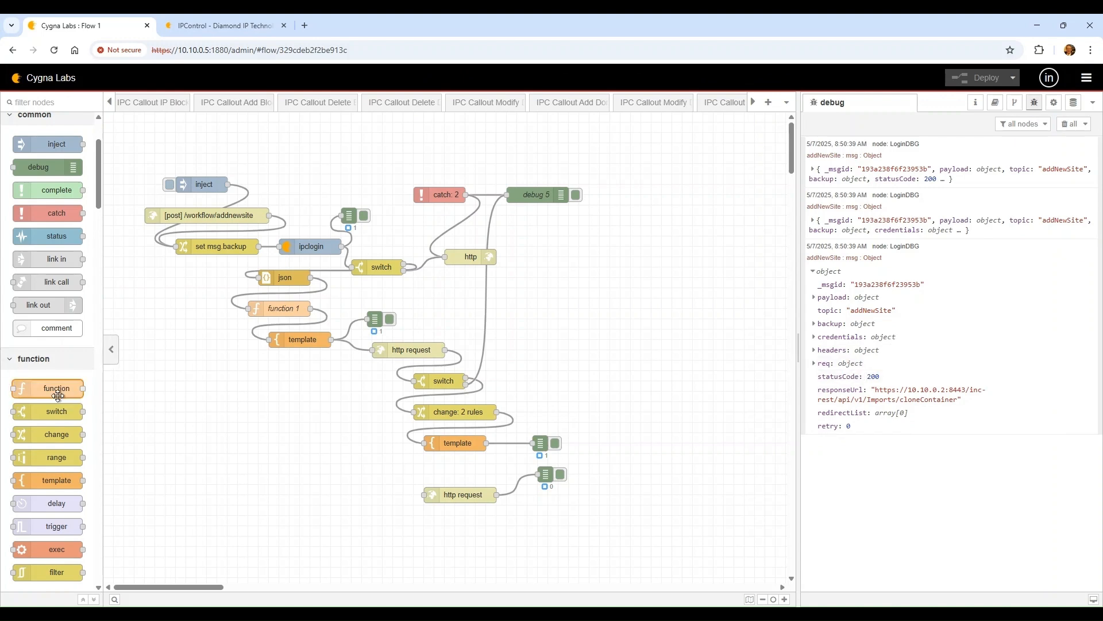
{"action": "double_click", "coordinate": [480, 409]}
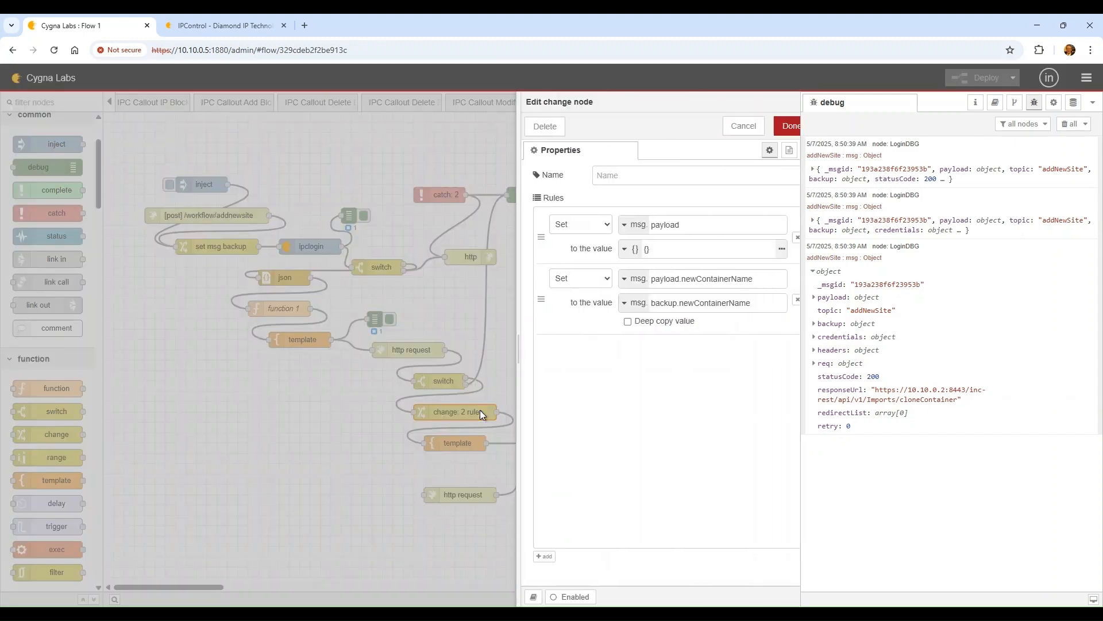
Add a third change rule that deletes msg.statusCode, then deploy the flow
{"action": "left_click", "coordinate": [521, 556]}
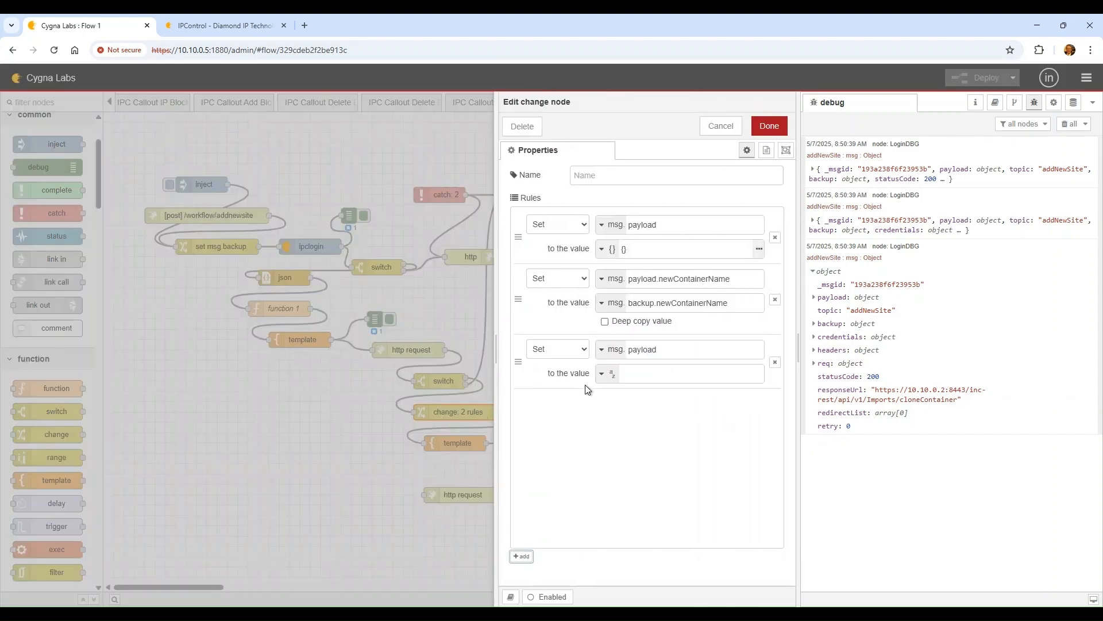
{"action": "left_click", "coordinate": [574, 388]}
{"action": "left_click", "coordinate": [685, 346]}
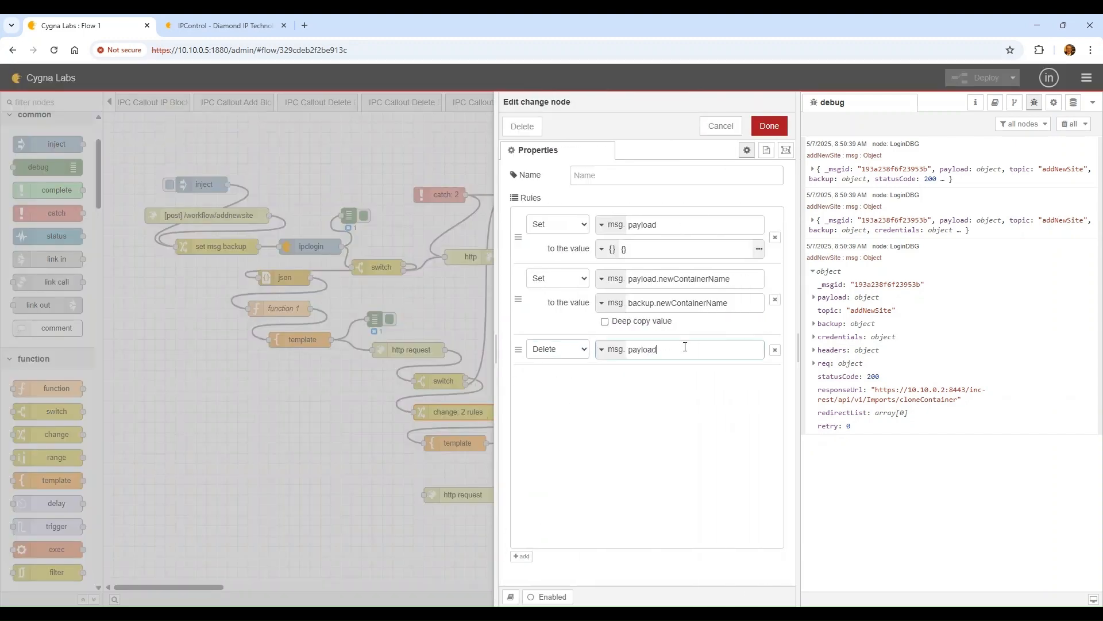
{"action": "key", "text": "BackSpace"}
{"action": "key", "text": "BackSpace"}
{"action": "key", "text": "BackSpace"}
{"action": "key", "text": "BackSpace"}
{"action": "type", "text": "statusCode"}
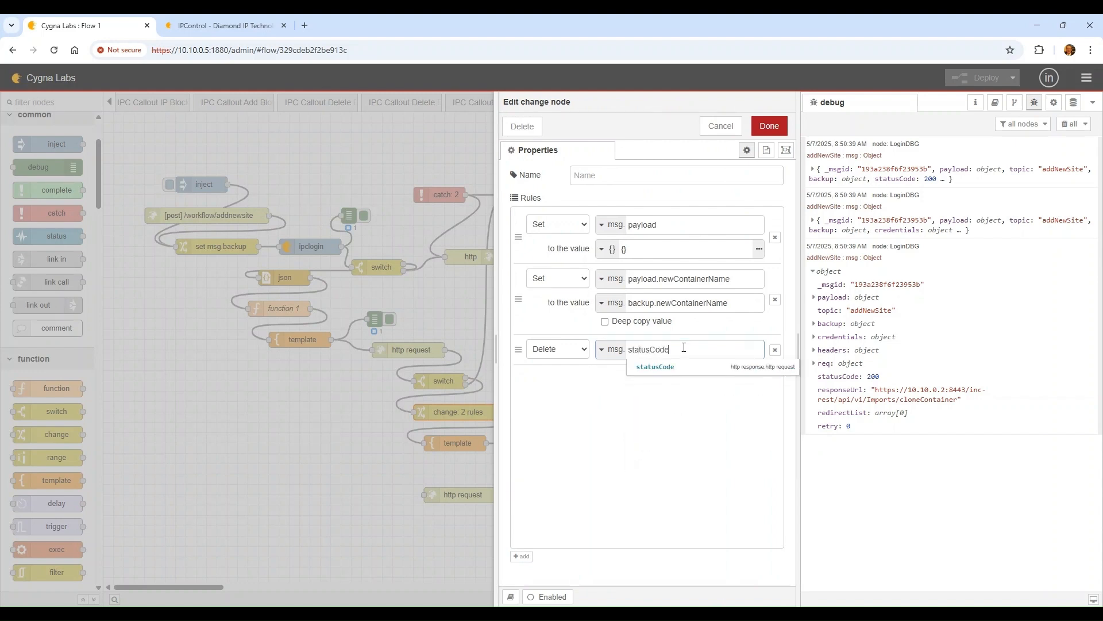
{"action": "key", "text": "Return"}
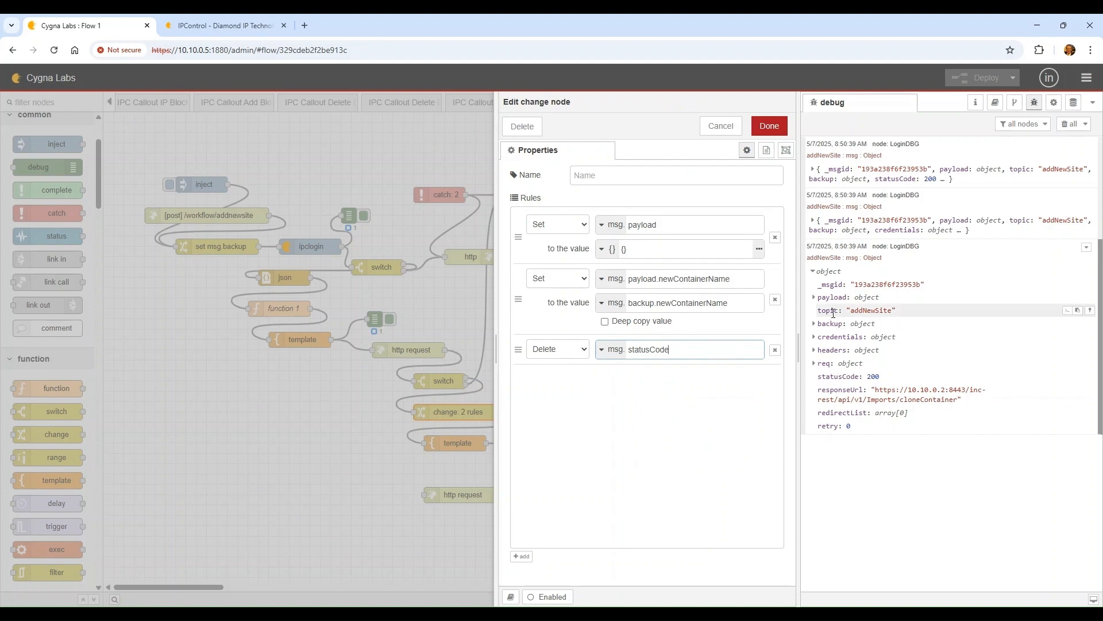
{"action": "left_click", "coordinate": [770, 126]}
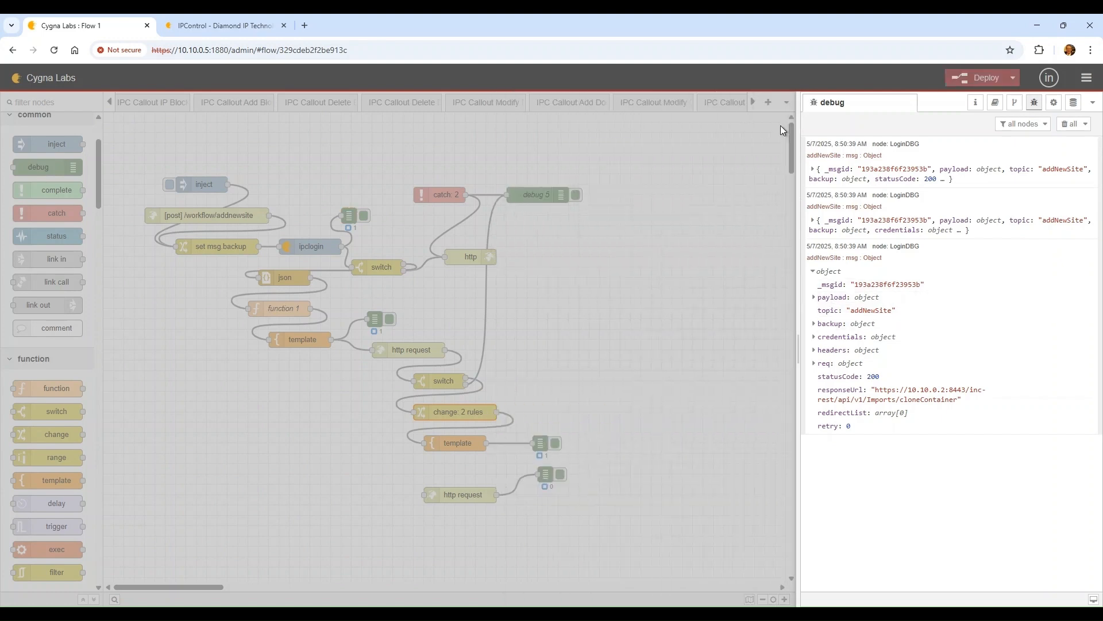
{"action": "left_click", "coordinate": [978, 81]}
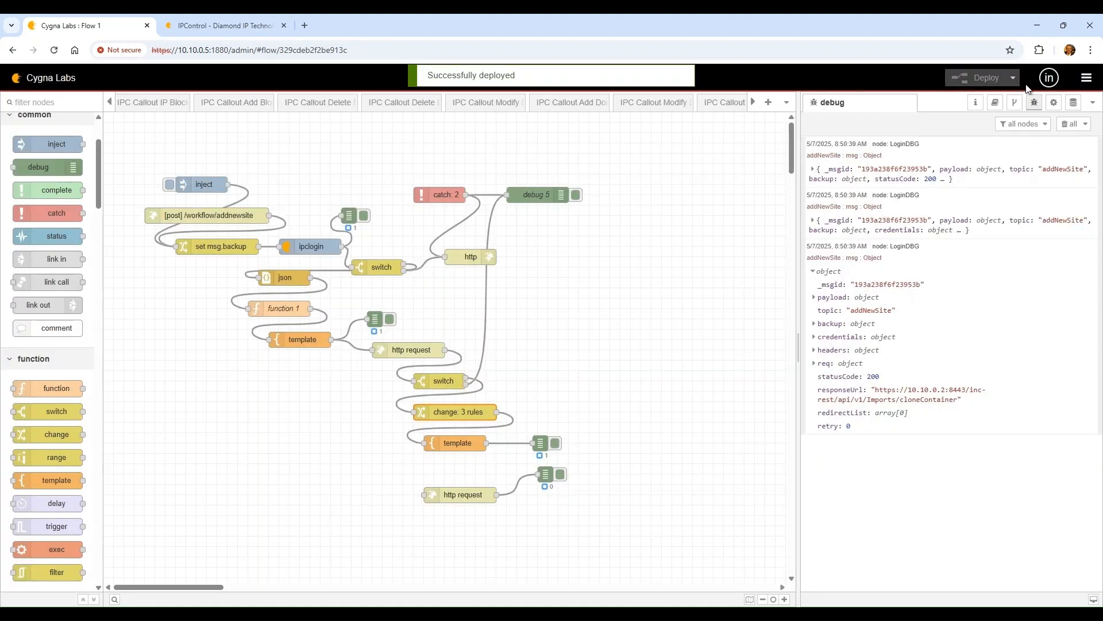
{"action": "left_click", "coordinate": [1067, 124]}
{"action": "left_click", "coordinate": [218, 25]}
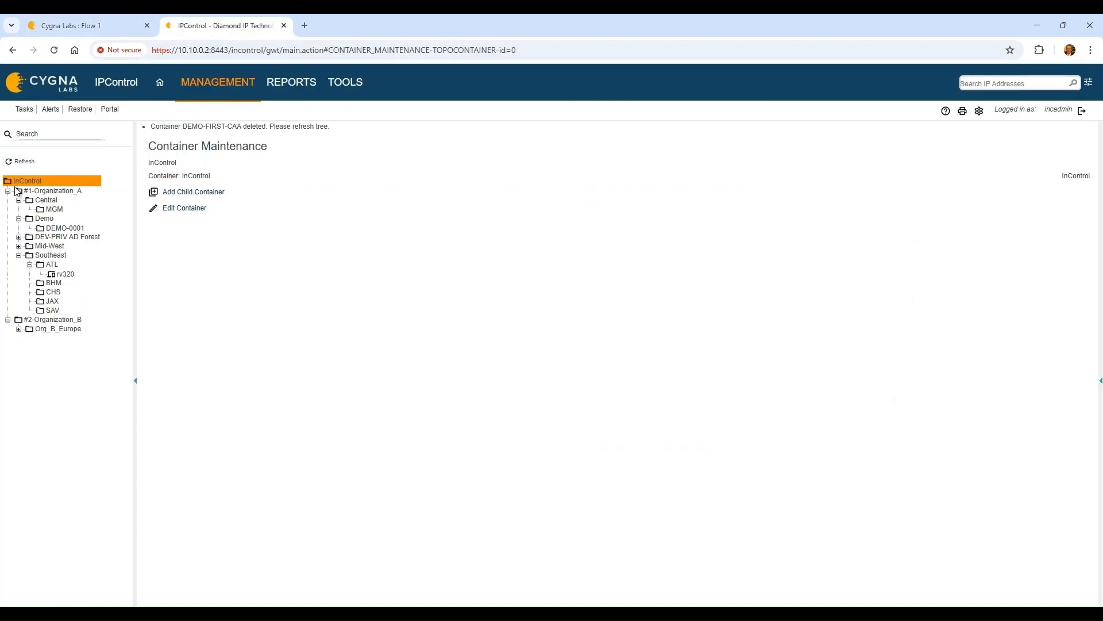
Refresh the tree, delete the reappeared DEMO-FIRST-CAA container, and return to Flow 1
{"action": "left_click", "coordinate": [23, 161]}
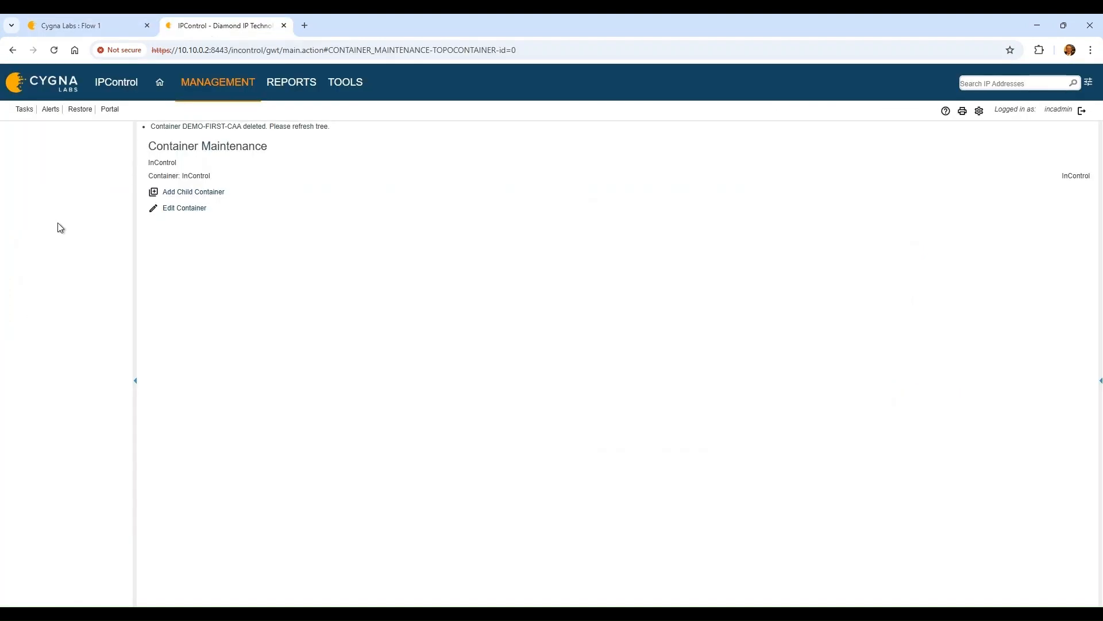
{"action": "left_click", "coordinate": [85, 237]}
{"action": "left_click", "coordinate": [175, 198]}
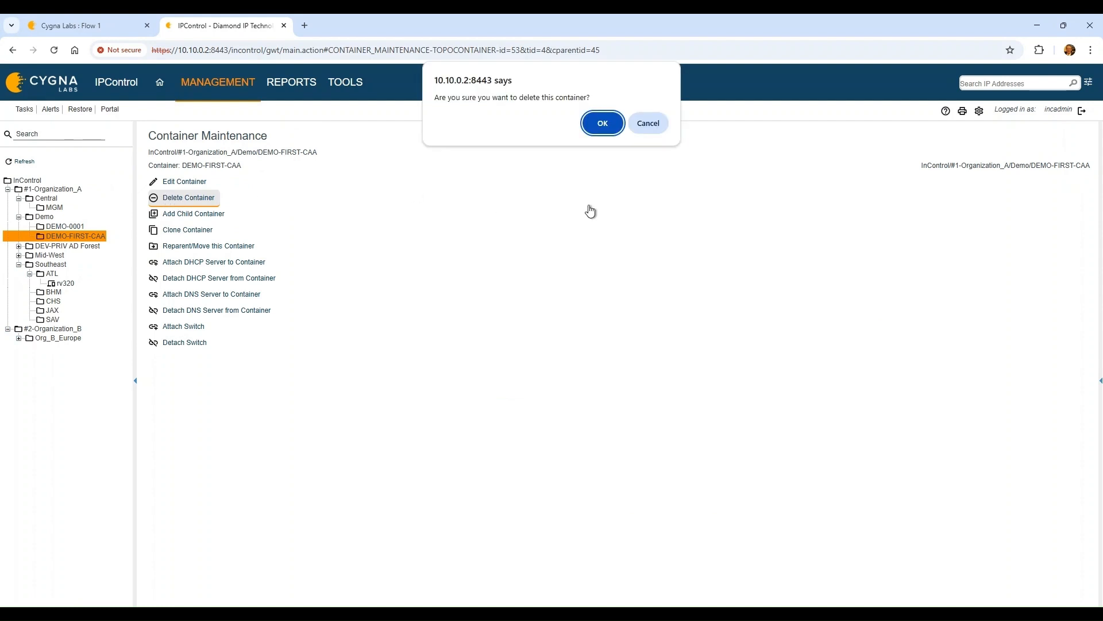
{"action": "left_click", "coordinate": [616, 123]}
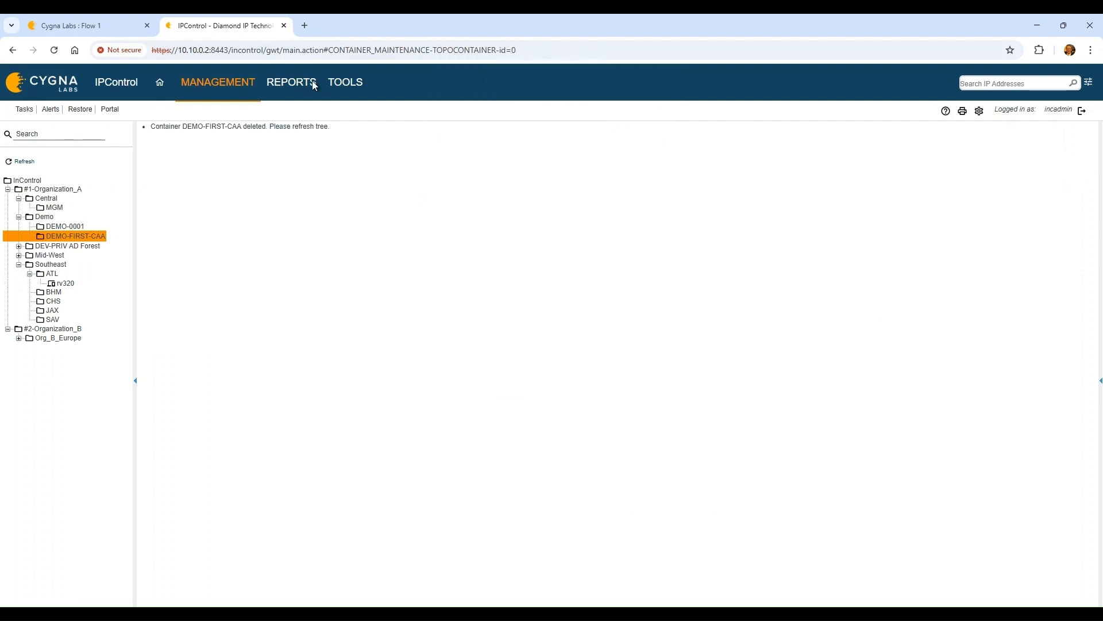
{"action": "left_click", "coordinate": [123, 33]}
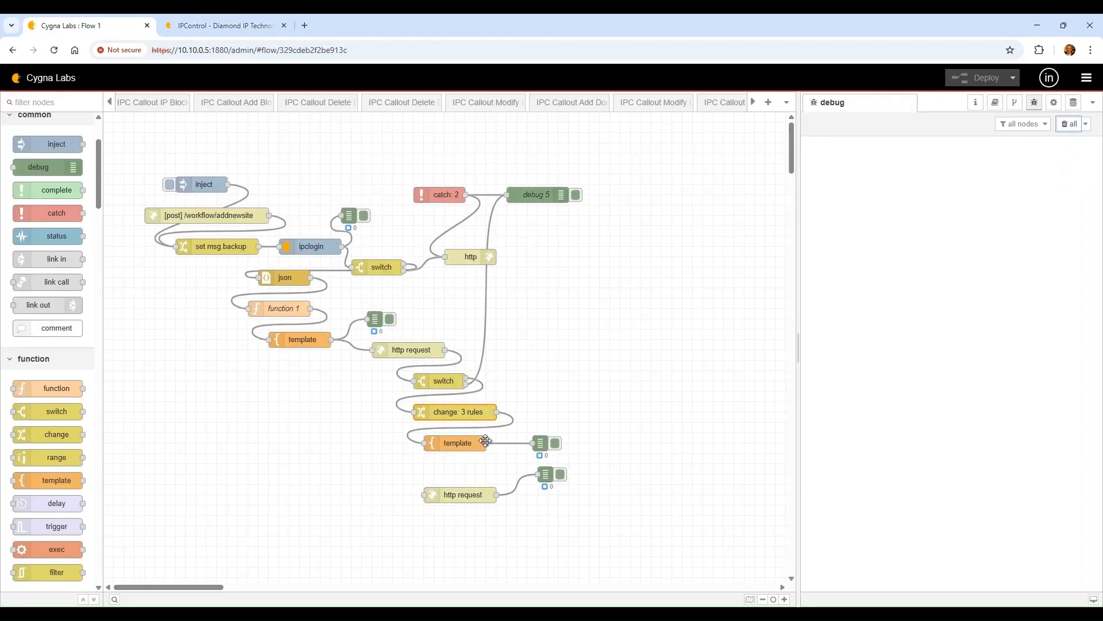
Wire the template node into the lower http request, redeploy, and run the flow
{"action": "left_click_drag", "start_coordinate": [485, 442], "coordinate": [425, 494]}
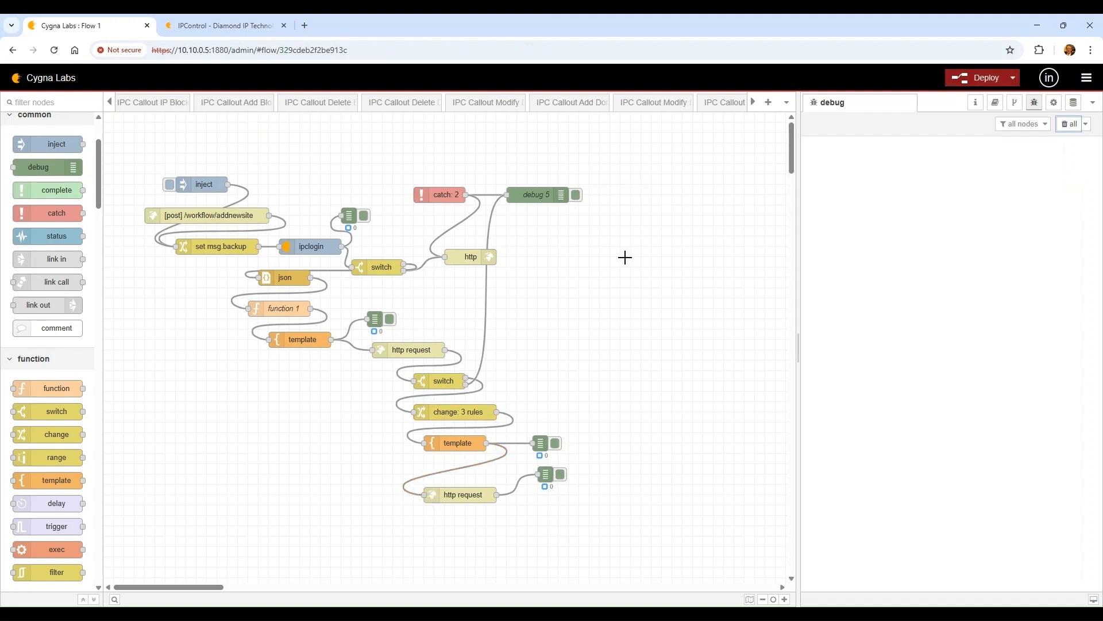
{"action": "left_click", "coordinate": [986, 79]}
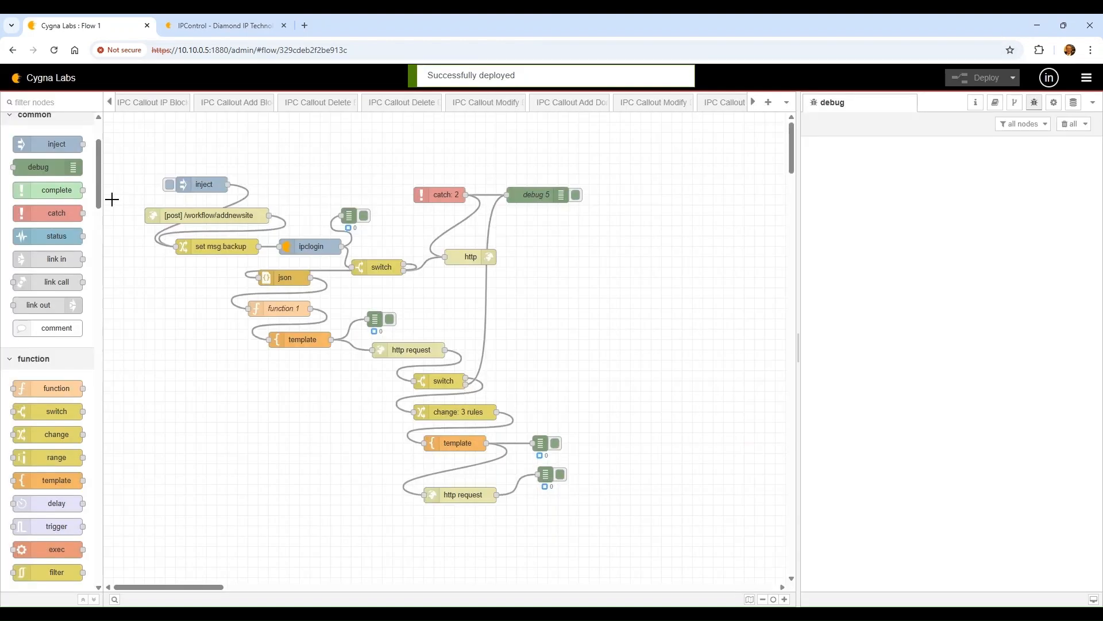
{"action": "left_click", "coordinate": [169, 184]}
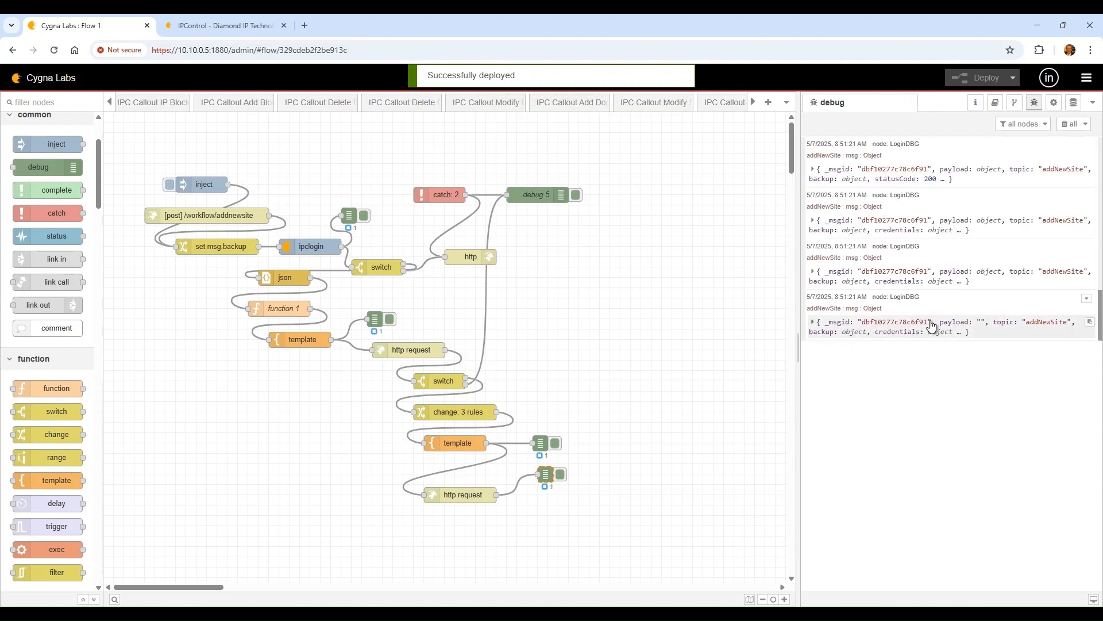
Expand the debug messages to check the payload, site container, template name and response headers
{"action": "left_click", "coordinate": [931, 326]}
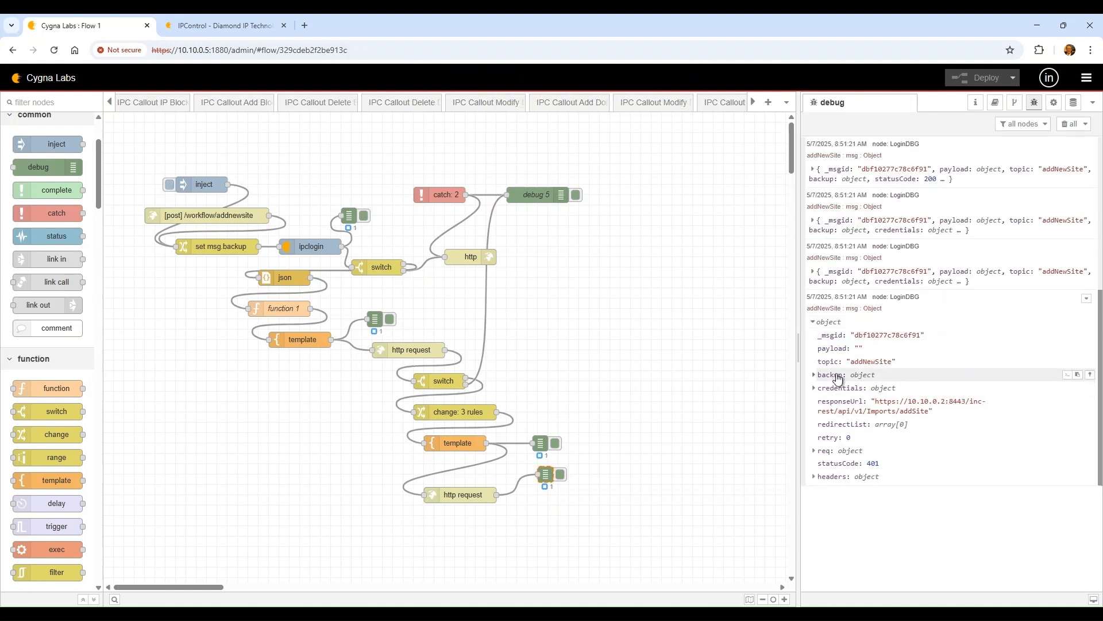
{"action": "left_click", "coordinate": [840, 279]}
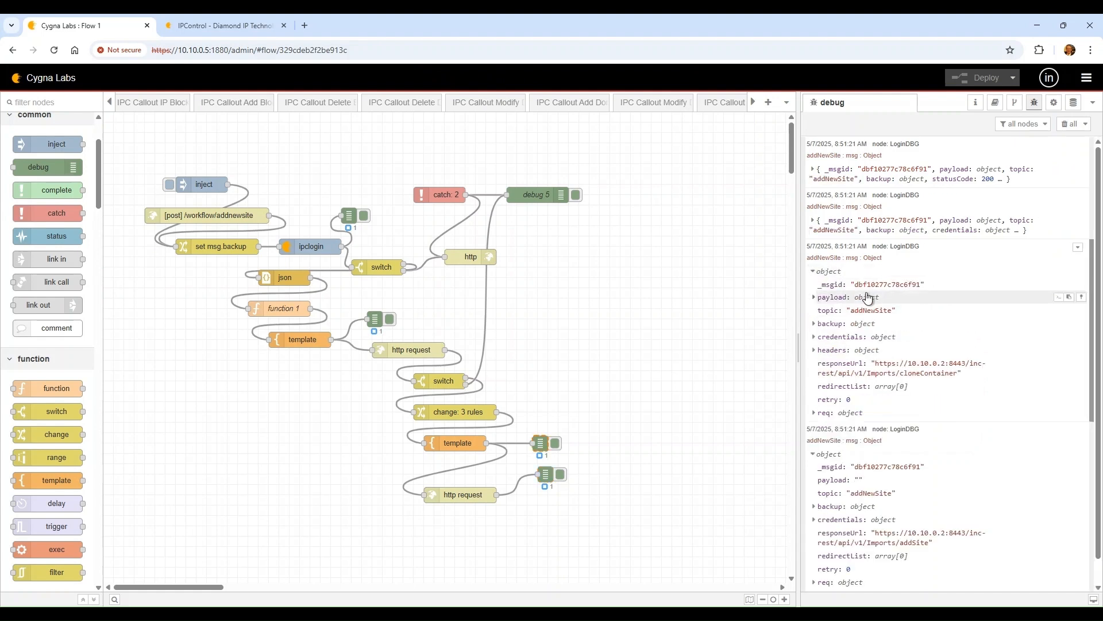
{"action": "left_click", "coordinate": [867, 297]}
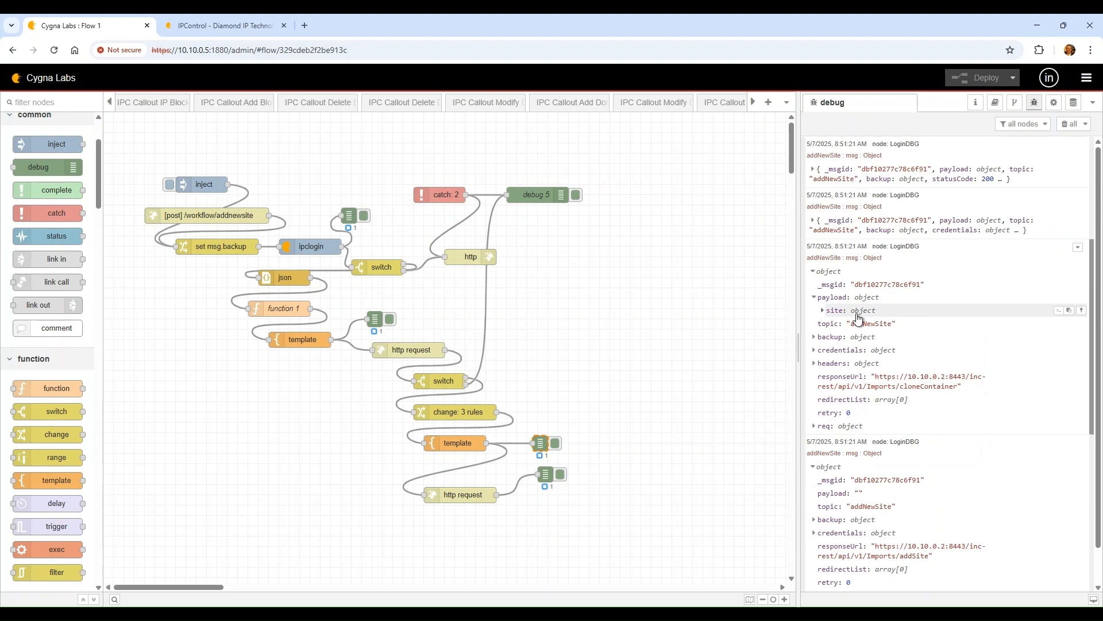
{"action": "left_click", "coordinate": [858, 315]}
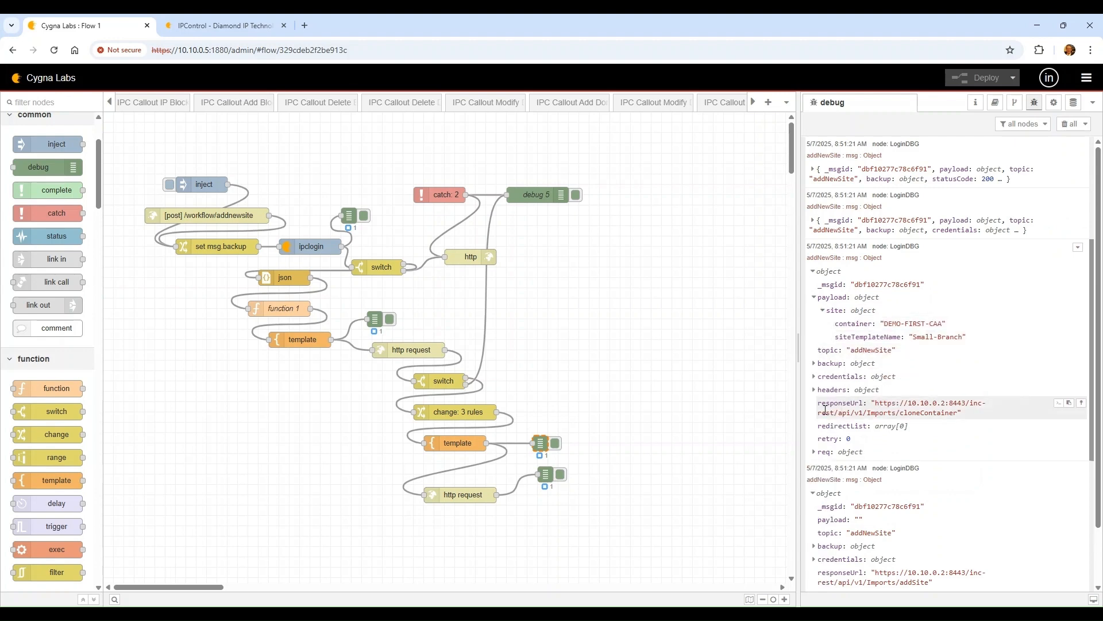
{"action": "left_click", "coordinate": [834, 396]}
{"action": "scroll", "coordinate": [884, 433], "scroll_direction": "down", "scroll_amount": 2}
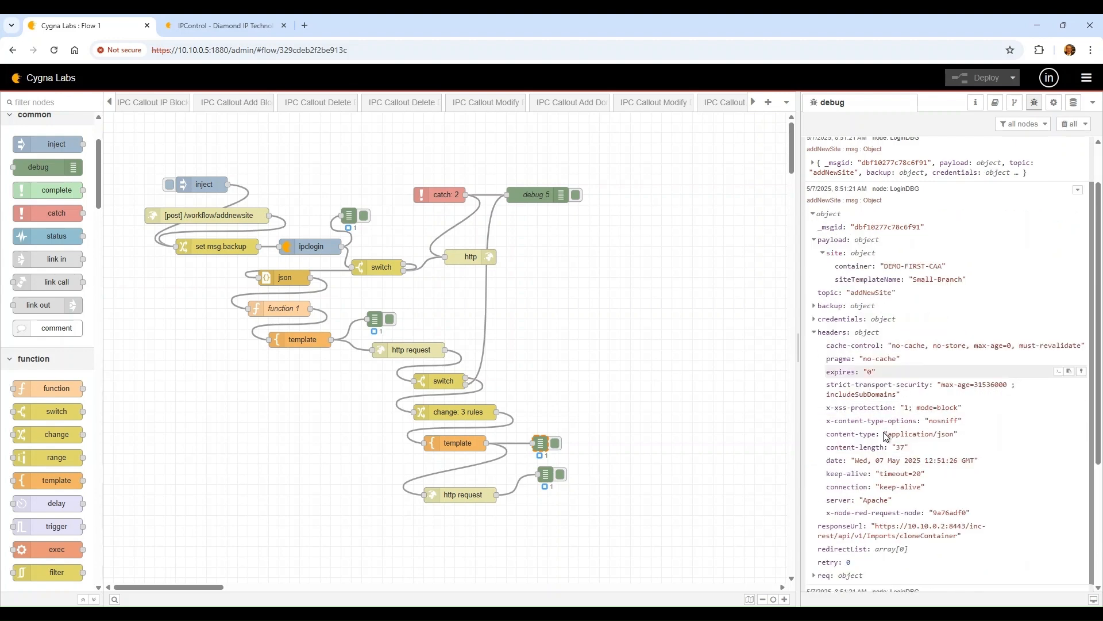
{"action": "scroll", "coordinate": [884, 433], "scroll_direction": "up", "scroll_amount": 2}
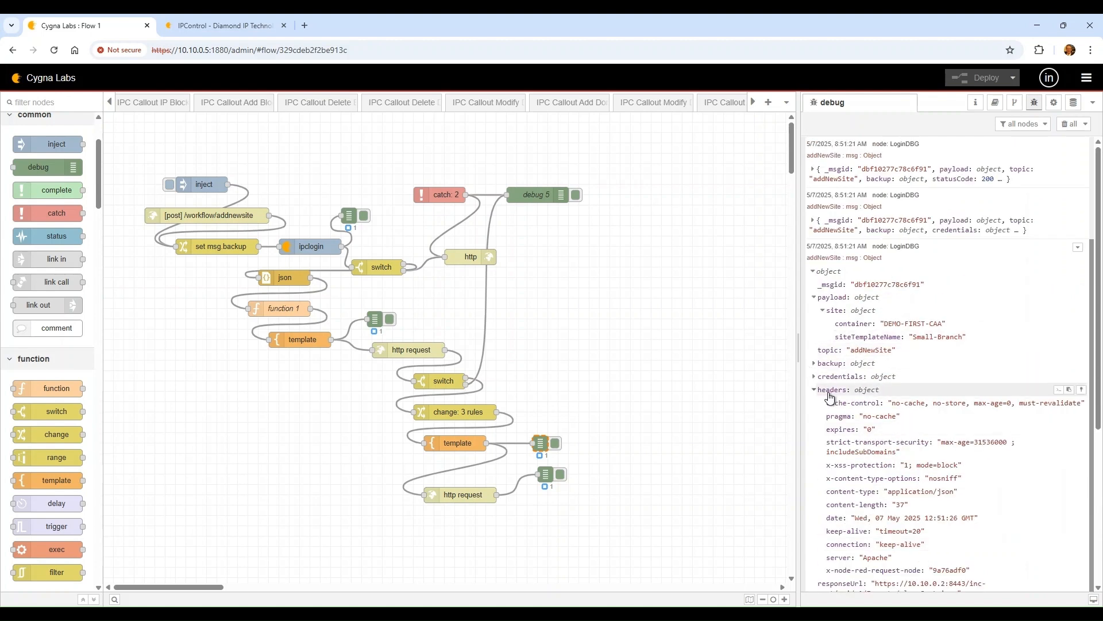
{"action": "left_click", "coordinate": [826, 396]}
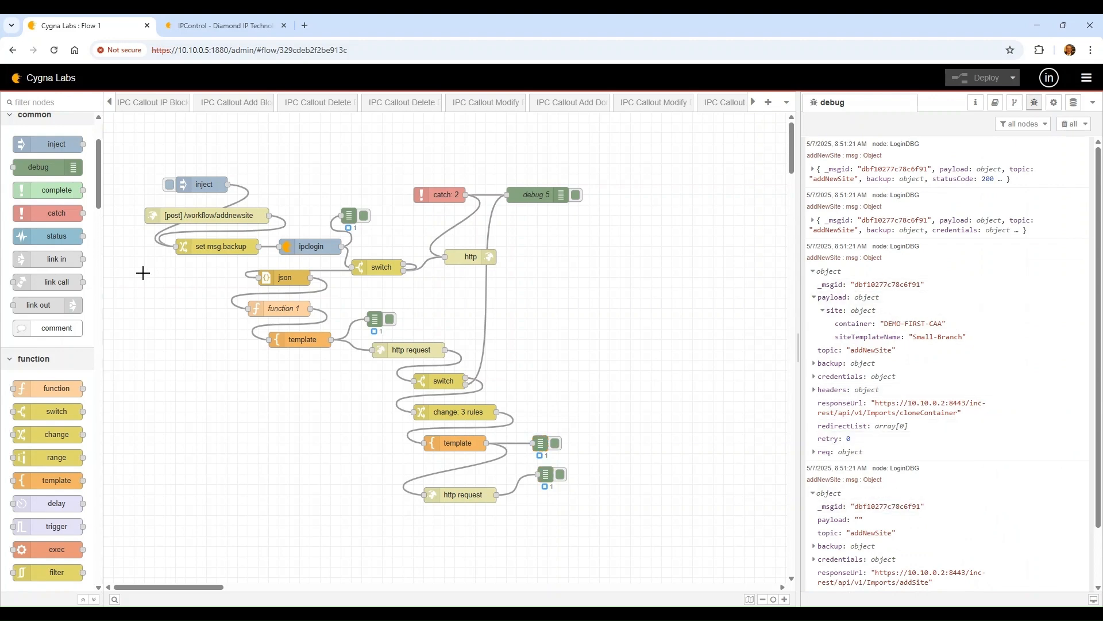
{"action": "scroll", "coordinate": [963, 475], "scroll_direction": "down", "scroll_amount": 1}
{"action": "scroll", "coordinate": [956, 482], "scroll_direction": "up", "scroll_amount": 1}
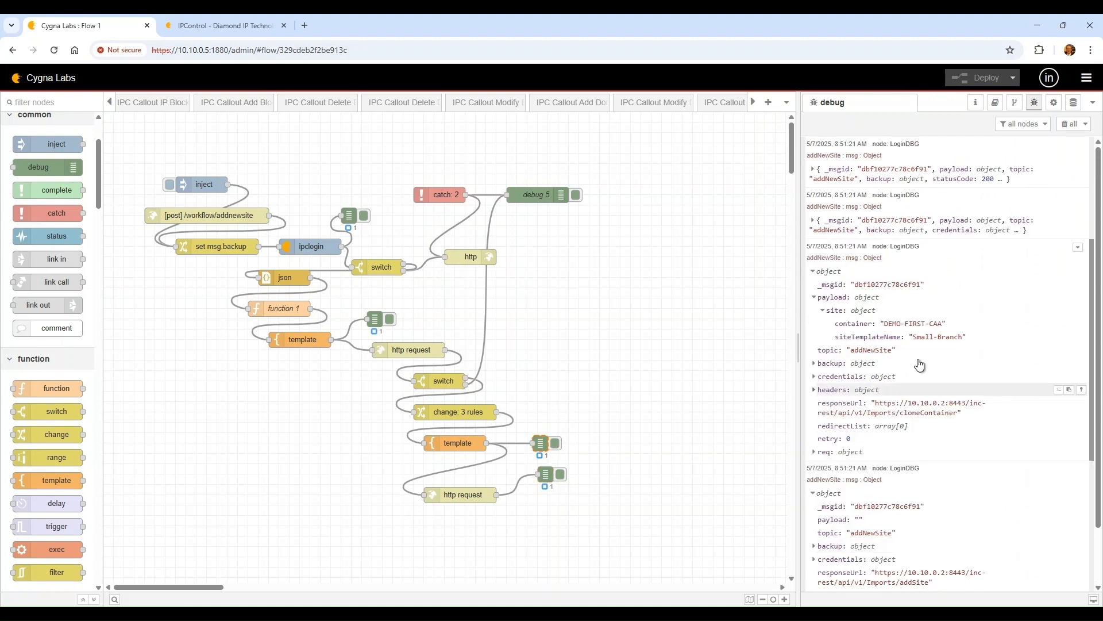
Review function 1's code and close it without changes
{"action": "double_click", "coordinate": [279, 309]}
{"action": "scroll", "coordinate": [958, 500], "scroll_direction": "down", "scroll_amount": 1}
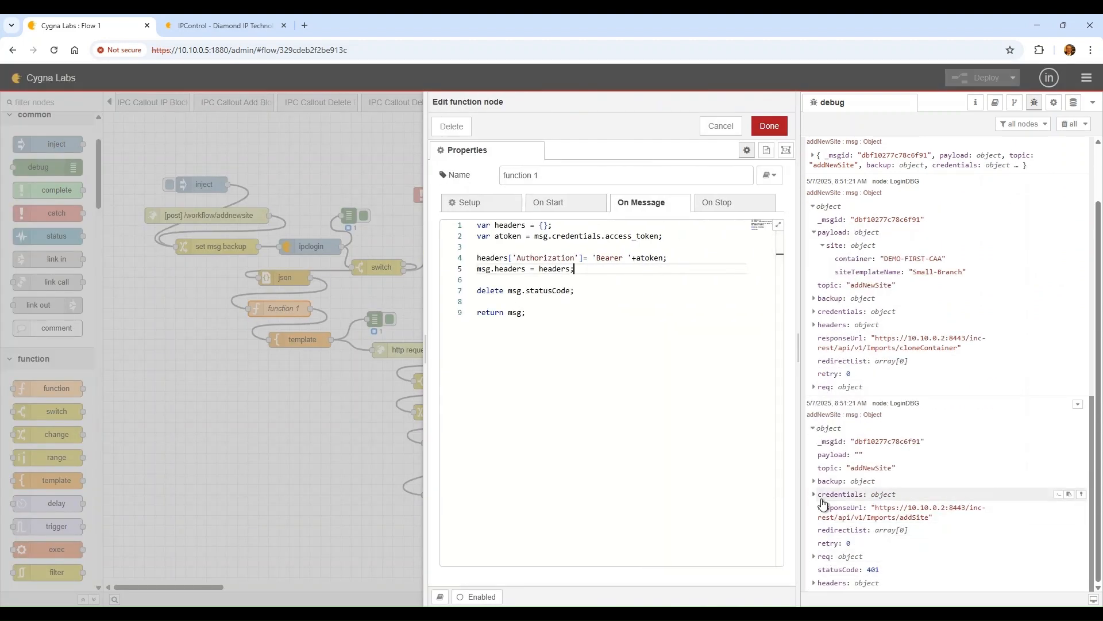
{"action": "left_click", "coordinate": [814, 324]}
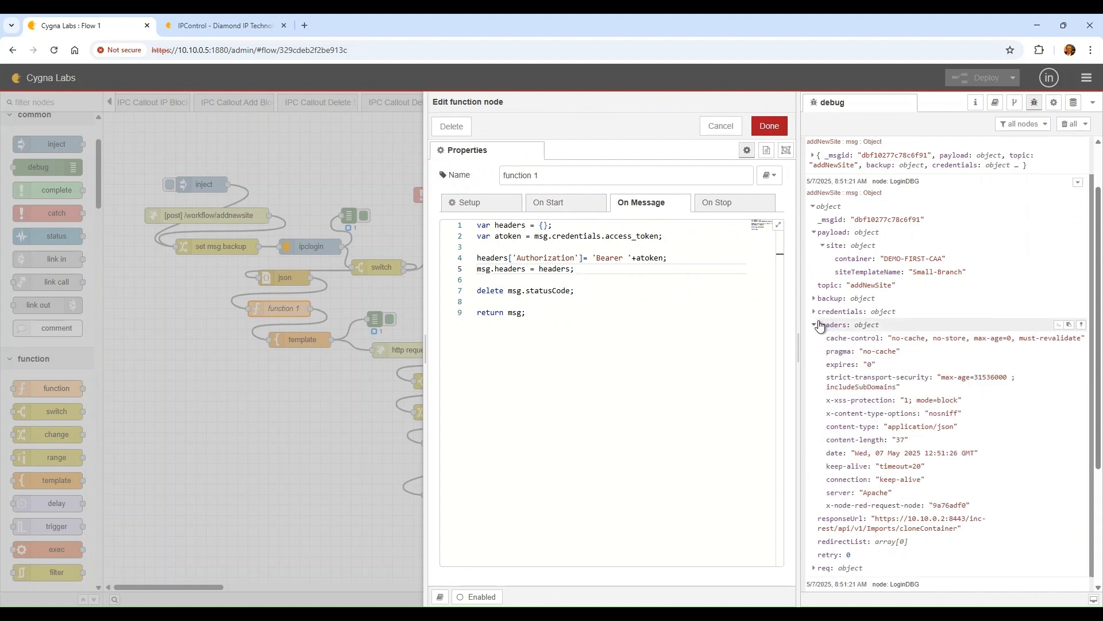
{"action": "left_click", "coordinate": [820, 325]}
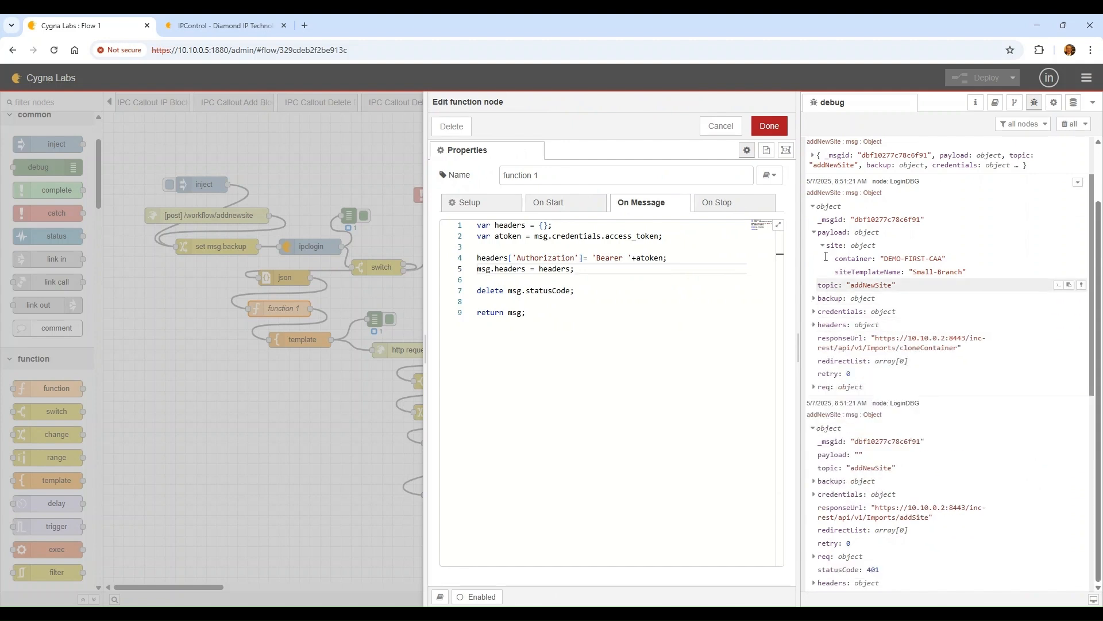
{"action": "left_click", "coordinate": [708, 130]}
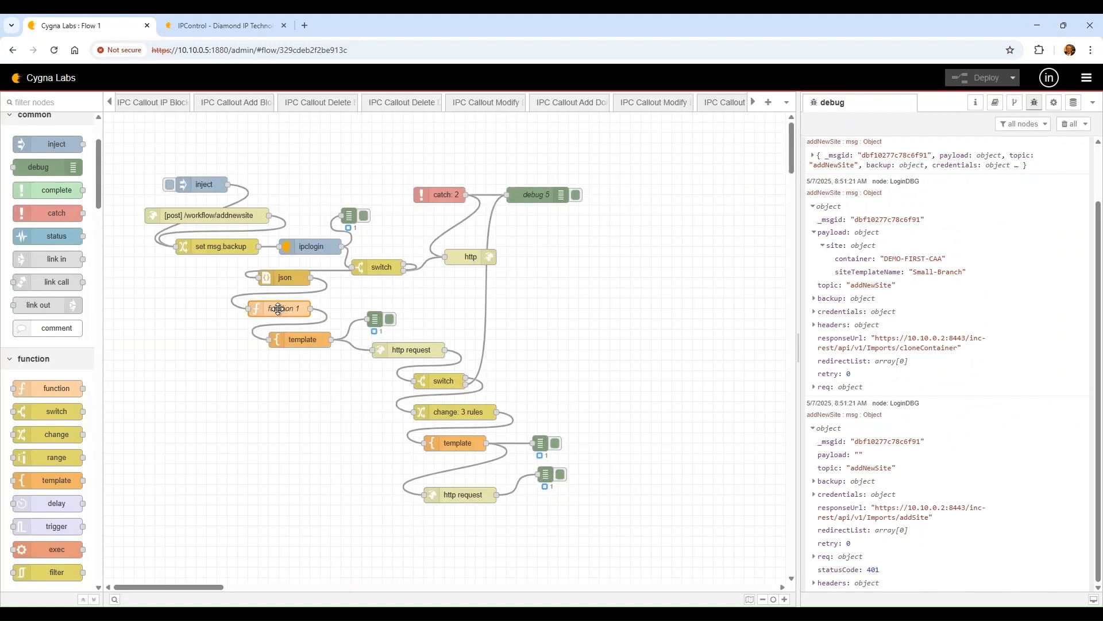
Duplicate function 1 as function 2, splice it between change and template, and deploy
{"action": "key", "text": "ctrl+c"}
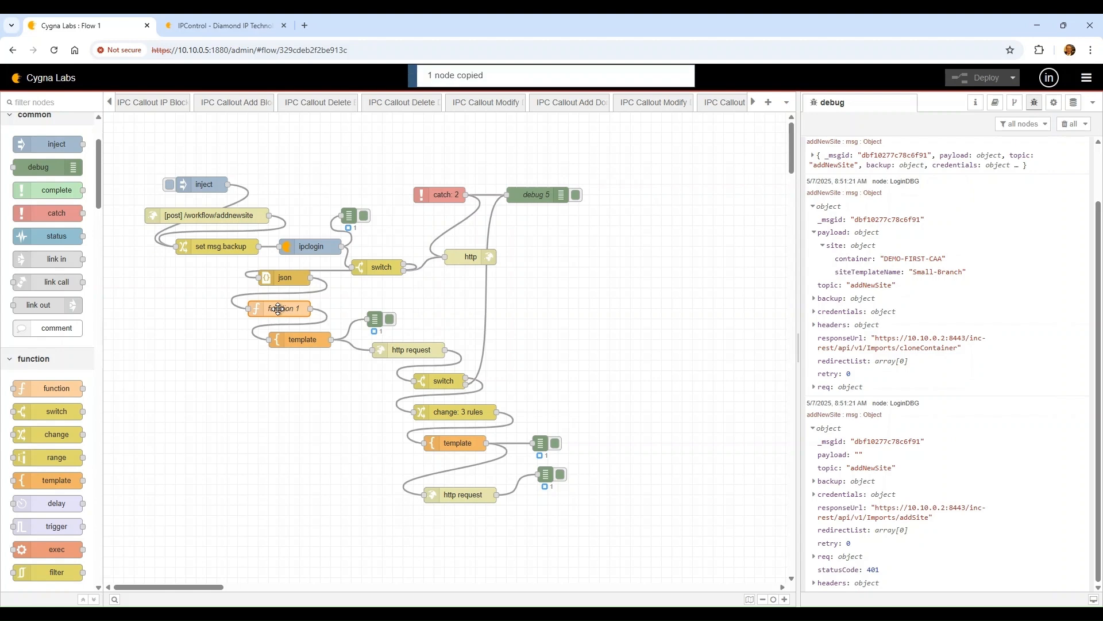
{"action": "key", "text": "ctrl+v"}
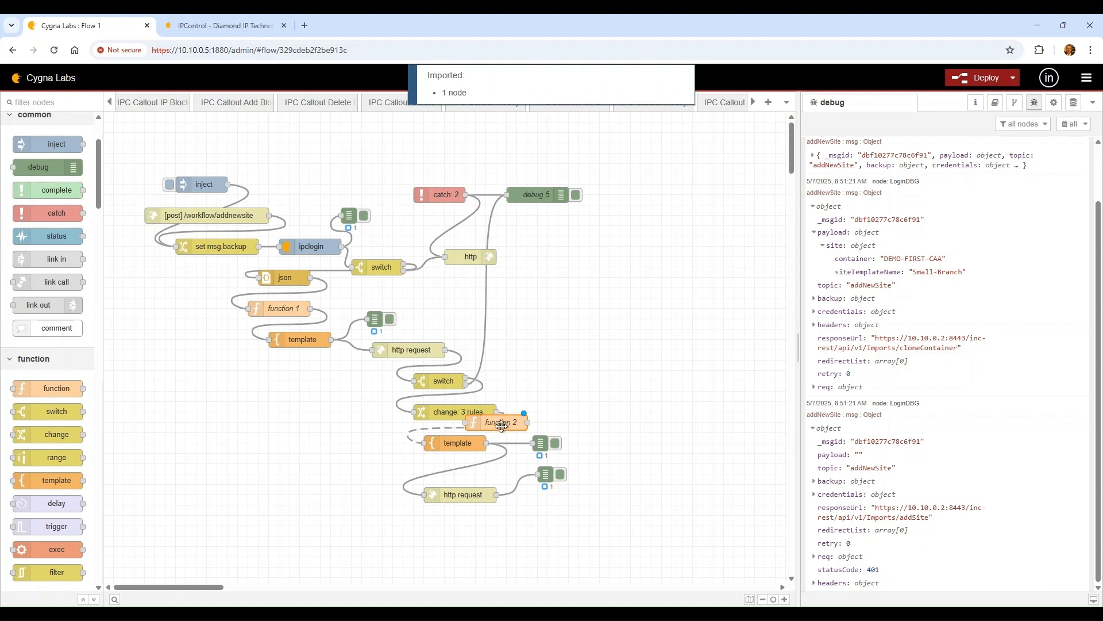
{"action": "left_click", "coordinate": [463, 434]}
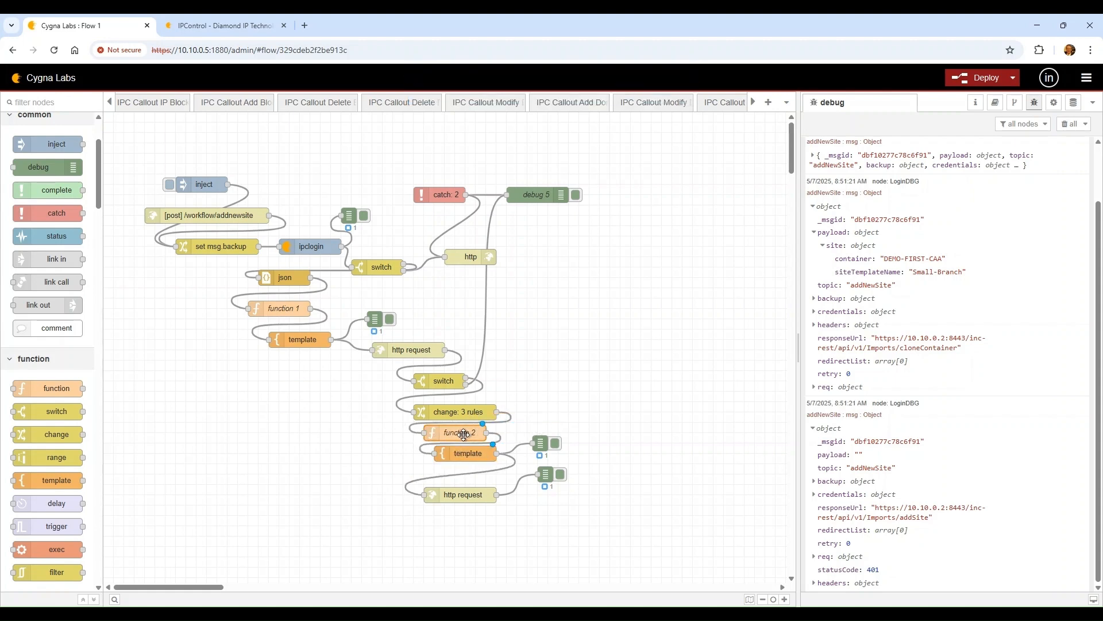
{"action": "mouse_move", "coordinate": [468, 444]}
{"action": "left_mouse_down"}
{"action": "mouse_move", "coordinate": [442, 456]}
{"action": "mouse_move", "coordinate": [460, 468]}
{"action": "mouse_move", "coordinate": [452, 445]}
{"action": "left_mouse_up"}
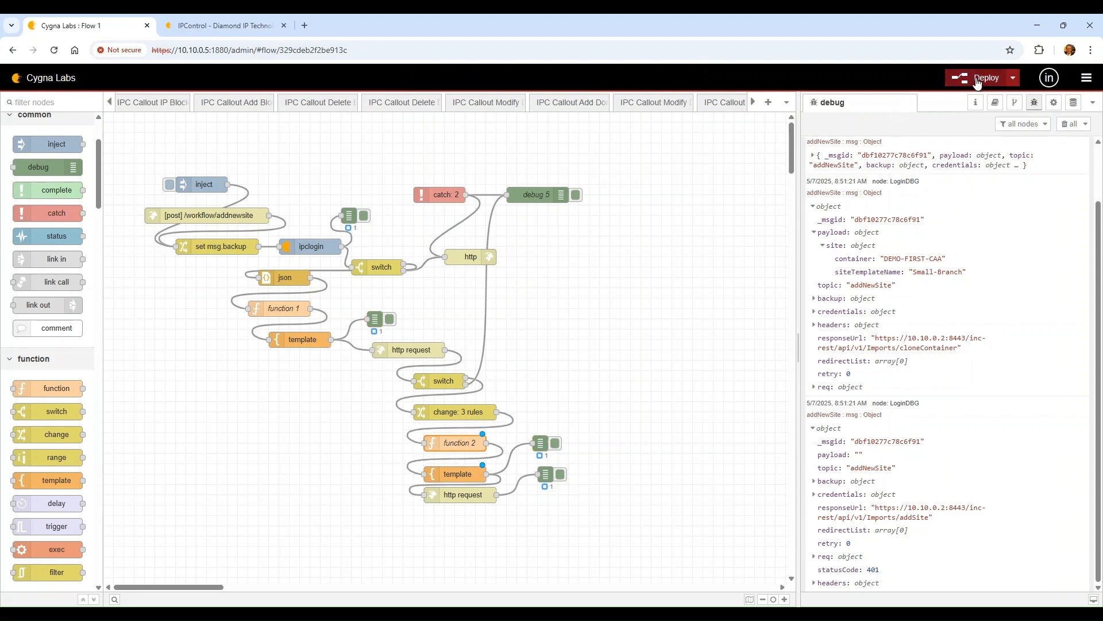
{"action": "left_click", "coordinate": [984, 78]}
In IPControl, refresh the tree and delete the DEMO-FIRST-CAA container, then return to Flow 1
{"action": "left_click", "coordinate": [1069, 124]}
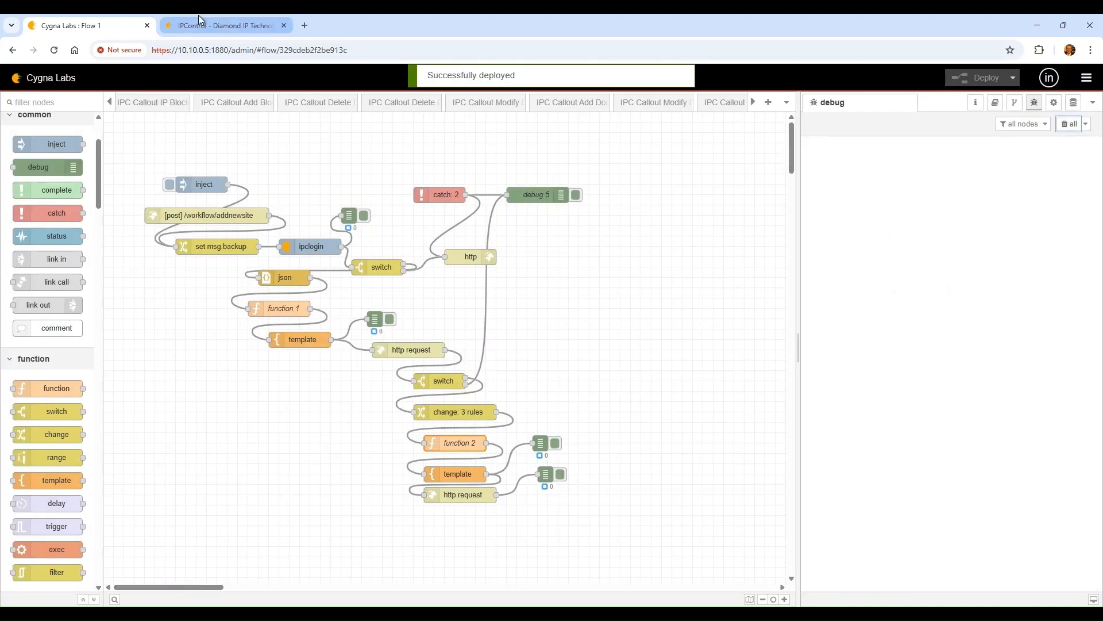
{"action": "left_click", "coordinate": [200, 16]}
{"action": "left_click", "coordinate": [32, 163]}
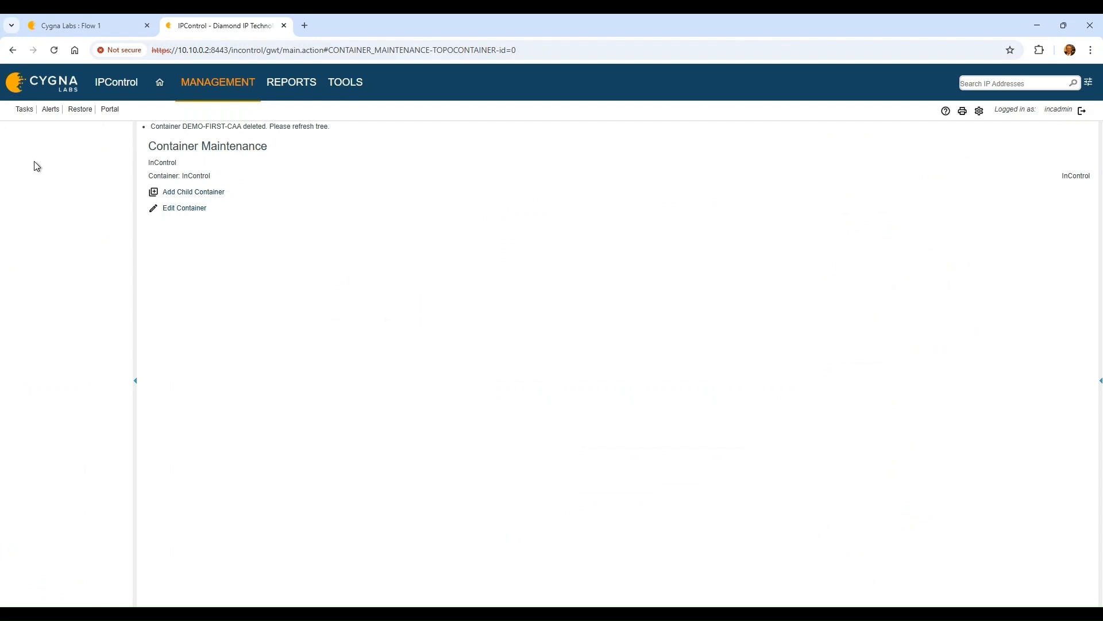
{"action": "left_click", "coordinate": [79, 236]}
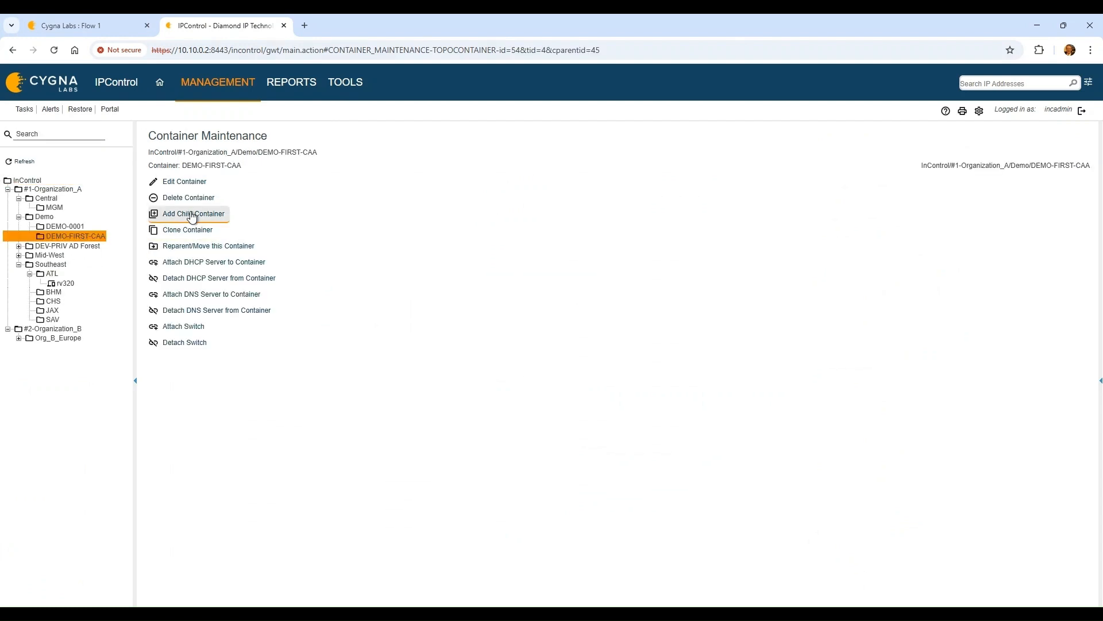
{"action": "left_click", "coordinate": [189, 199]}
{"action": "left_click", "coordinate": [596, 114]}
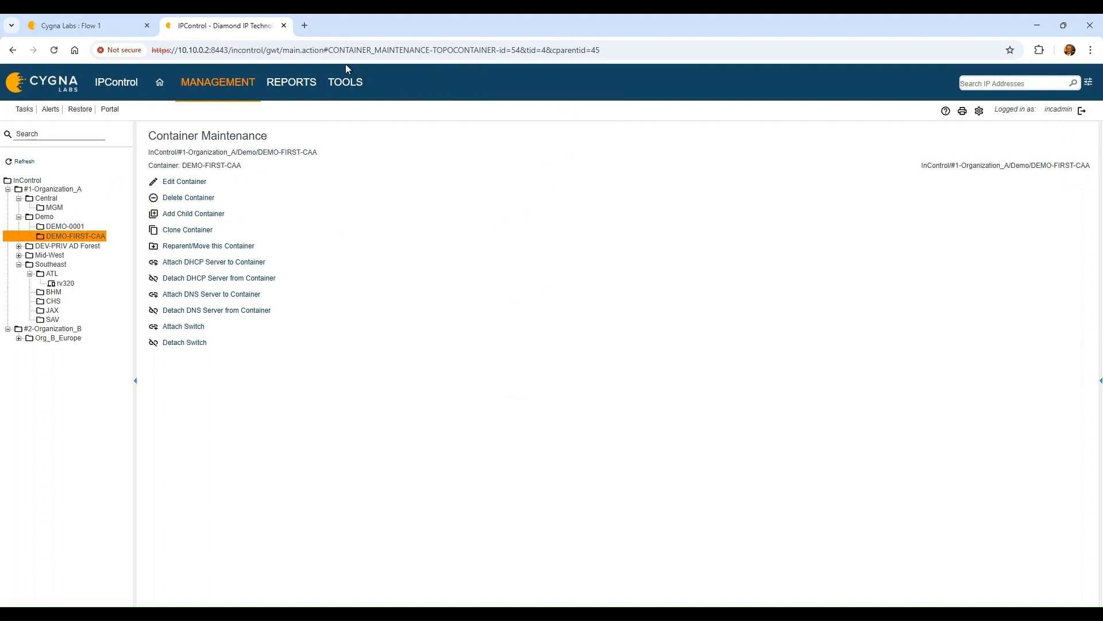
{"action": "left_click", "coordinate": [104, 27]}
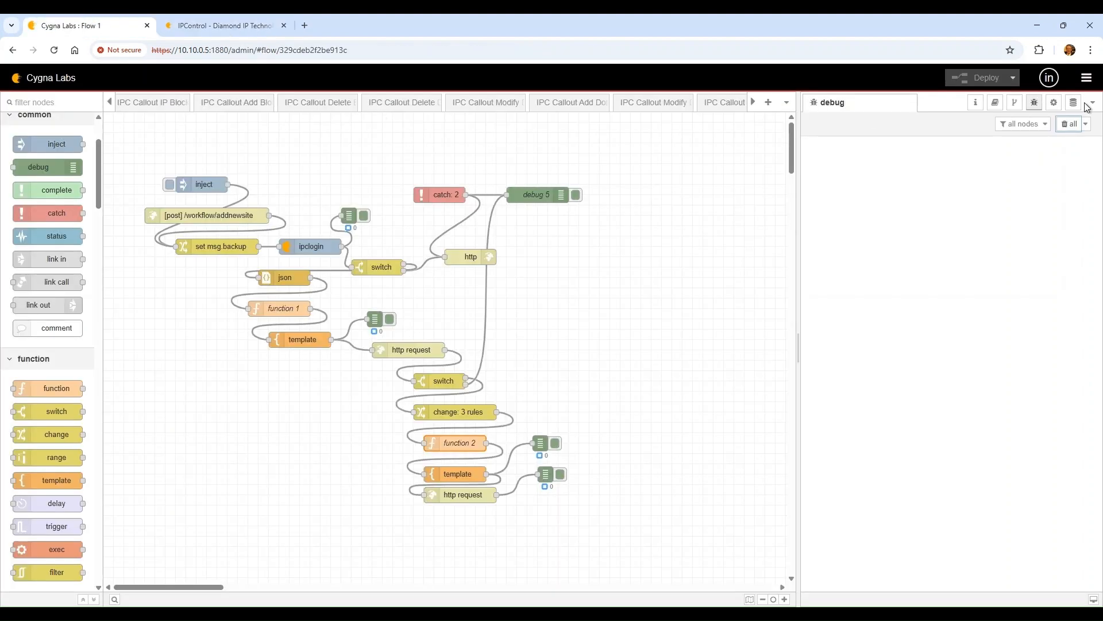
Run the add-new-site flow, expand its latest debug message, and review function 2's code
{"action": "left_click", "coordinate": [170, 184]}
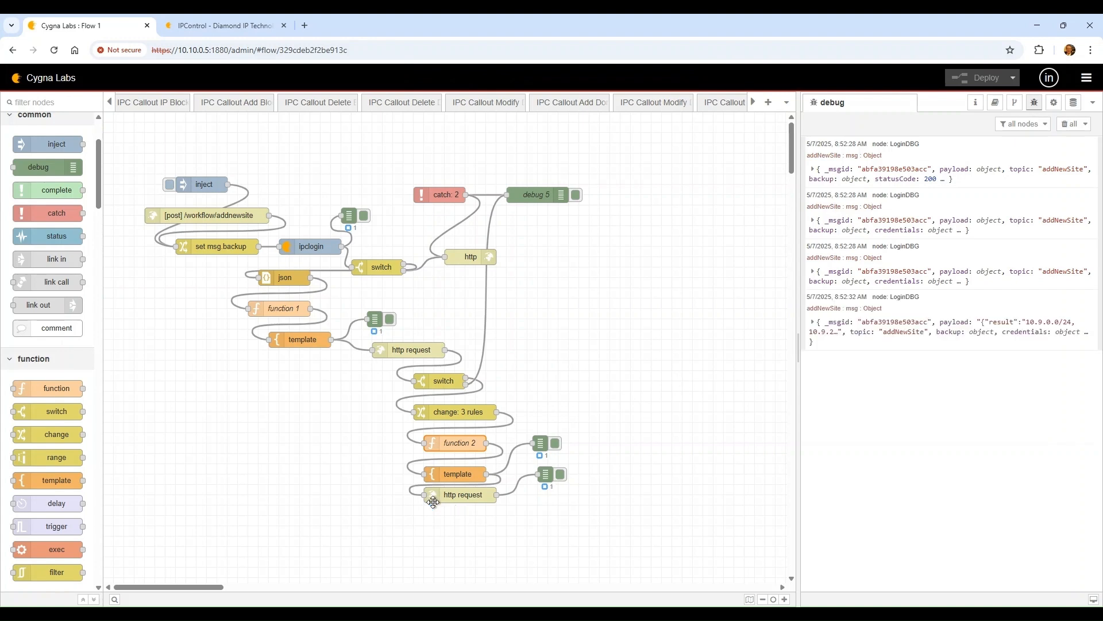
{"action": "left_click", "coordinate": [956, 332]}
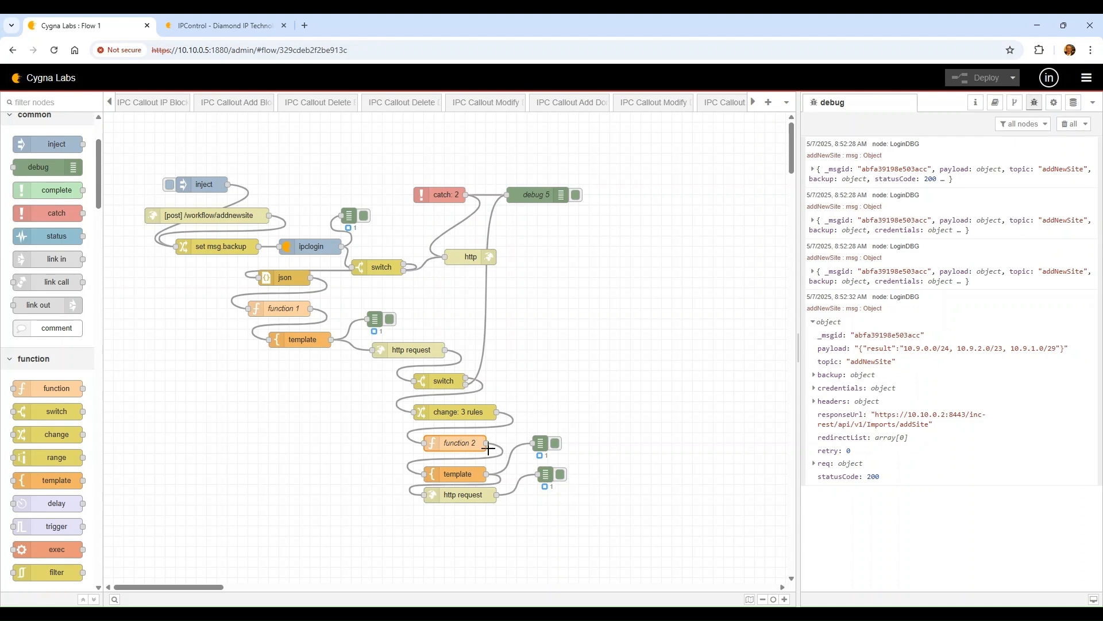
{"action": "double_click", "coordinate": [455, 440]}
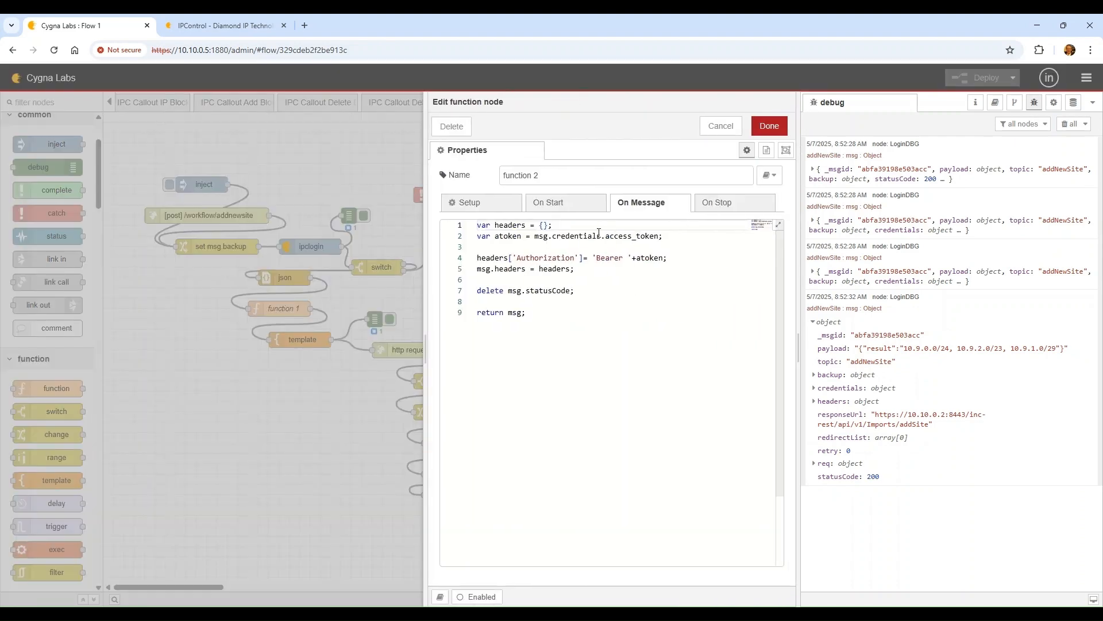
{"action": "left_click", "coordinate": [720, 126]}
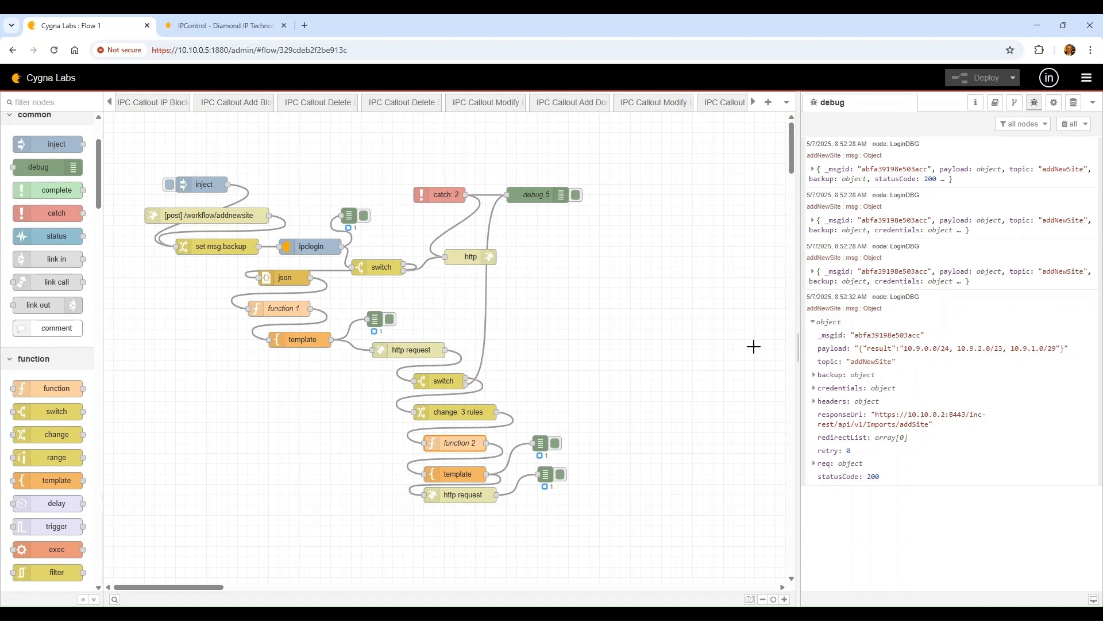
Inspect the cloneContainer debug message's headers, then switch to IPControl
{"action": "left_click", "coordinate": [881, 273]}
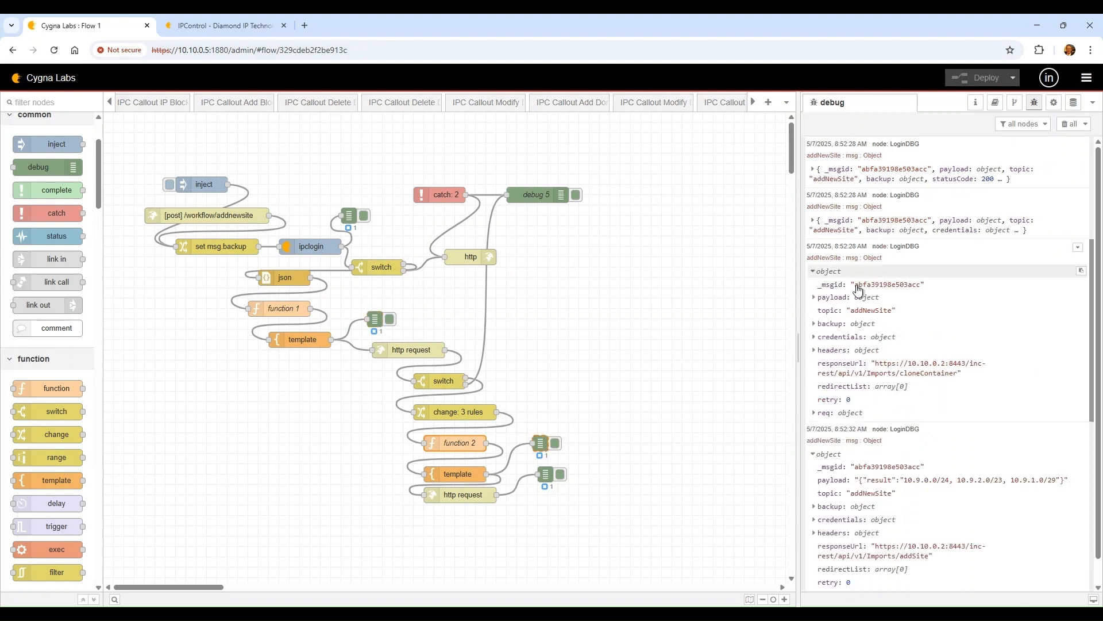
{"action": "left_click", "coordinate": [868, 351]}
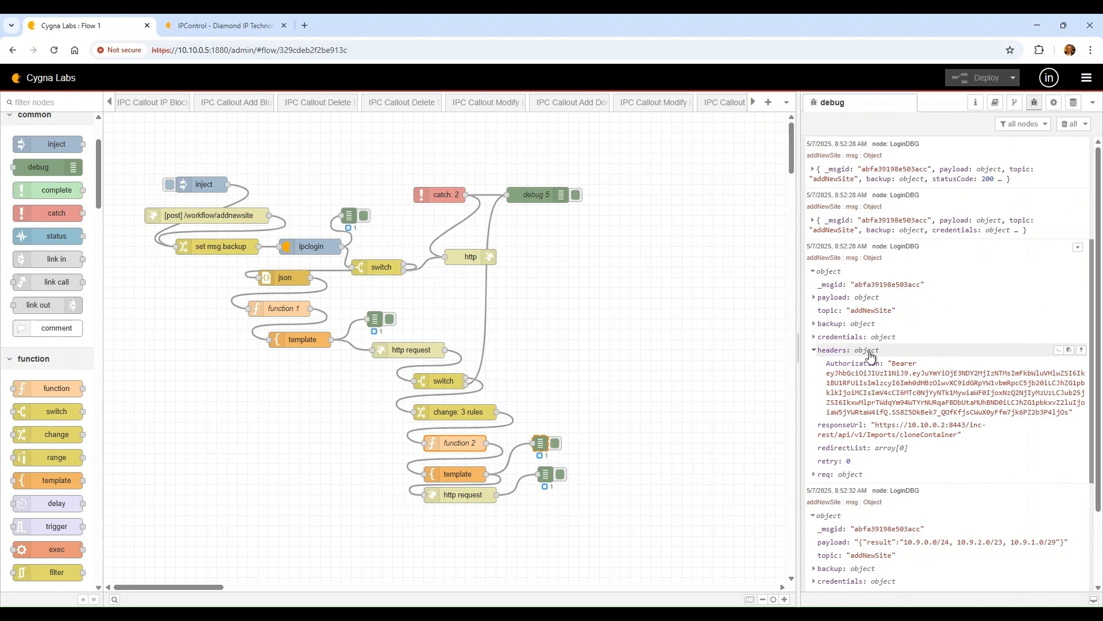
{"action": "left_click", "coordinate": [871, 352]}
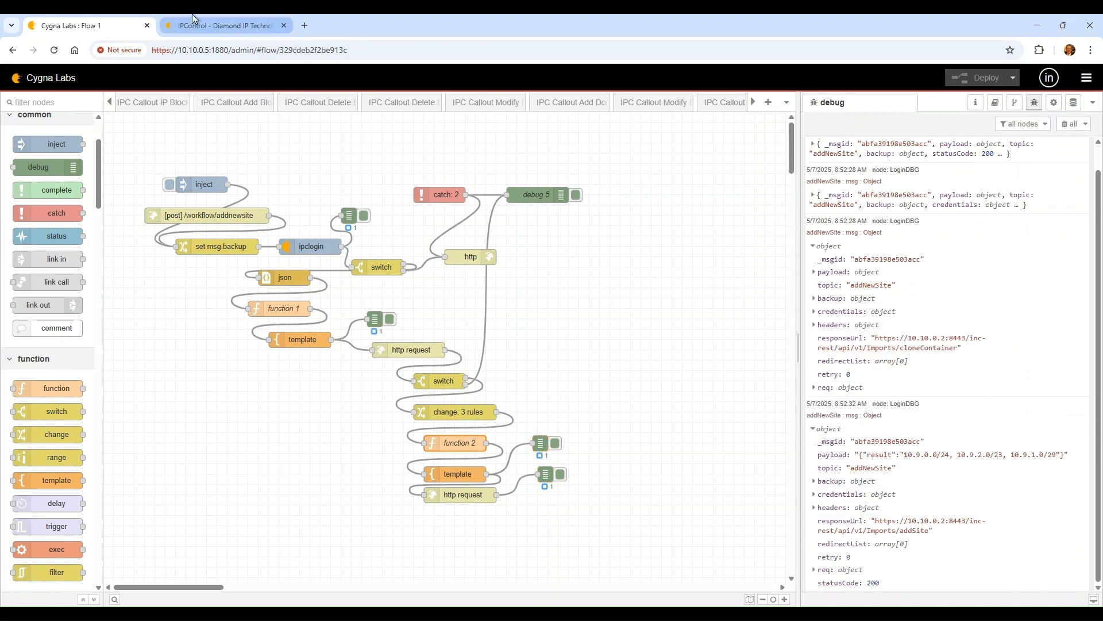
{"action": "left_click", "coordinate": [219, 26]}
Delete DEMO-FIRST-CAA's blocks 10.9.0.0, 10.9.1.0 and 10.9.2.0 from Container View
{"action": "left_click", "coordinate": [20, 163]}
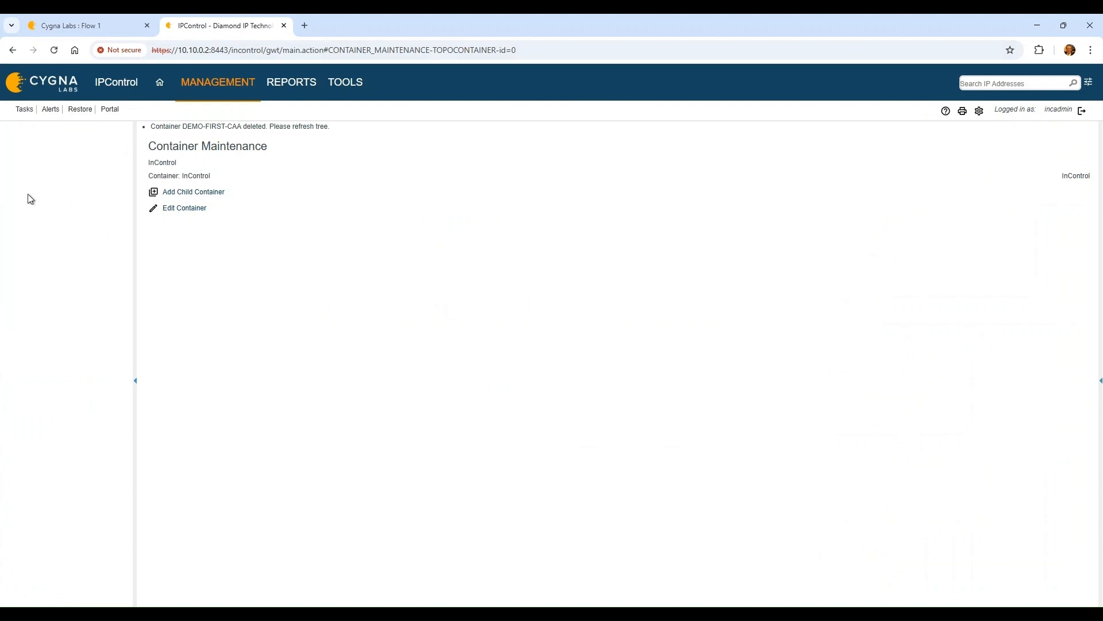
{"action": "left_click", "coordinate": [201, 86]}
{"action": "left_click", "coordinate": [218, 127]}
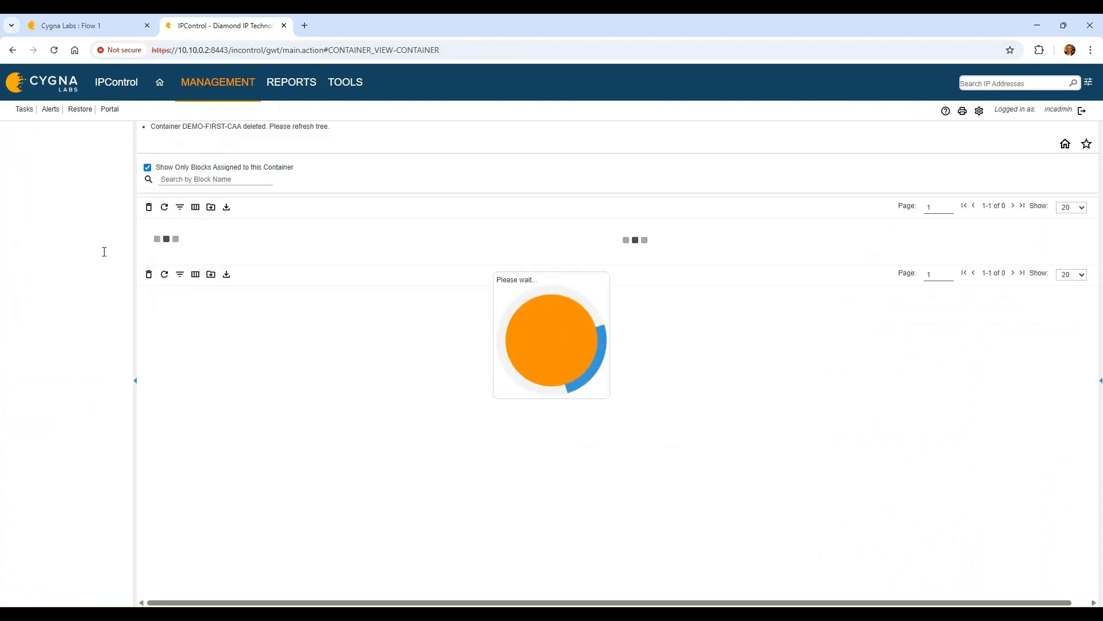
{"action": "left_click", "coordinate": [92, 238]}
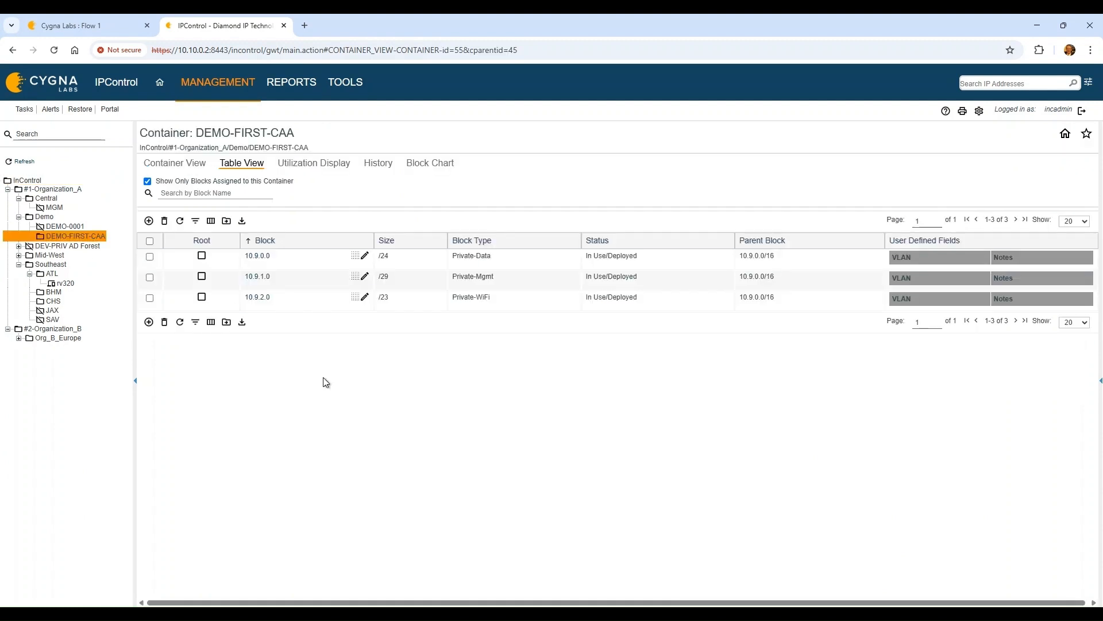
{"action": "left_click", "coordinate": [150, 298]}
{"action": "left_click", "coordinate": [150, 257]}
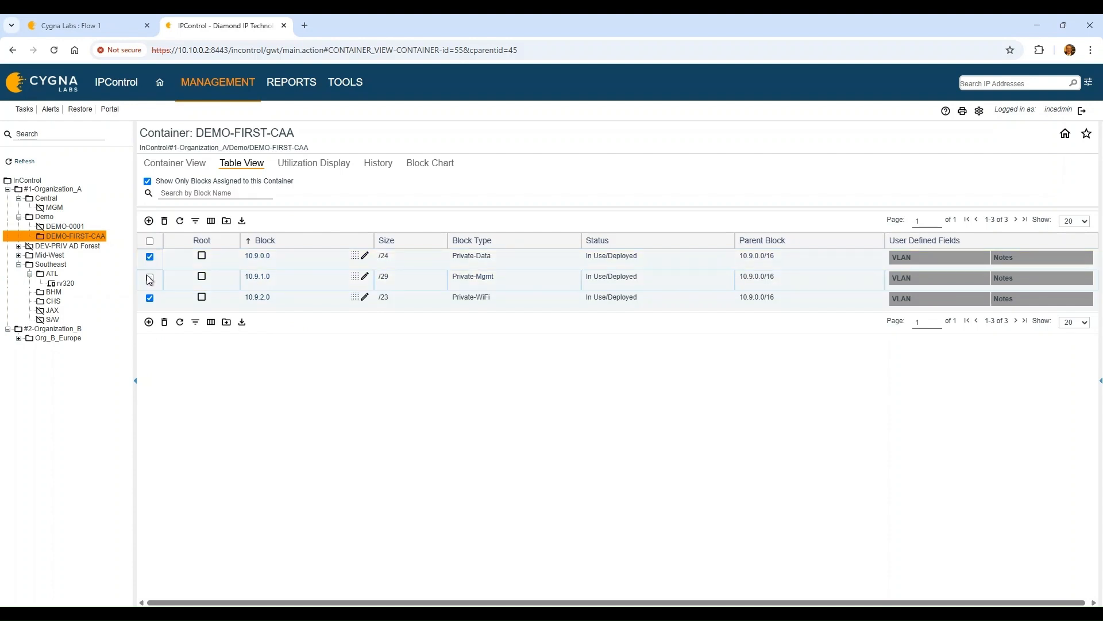
{"action": "left_click", "coordinate": [150, 277]}
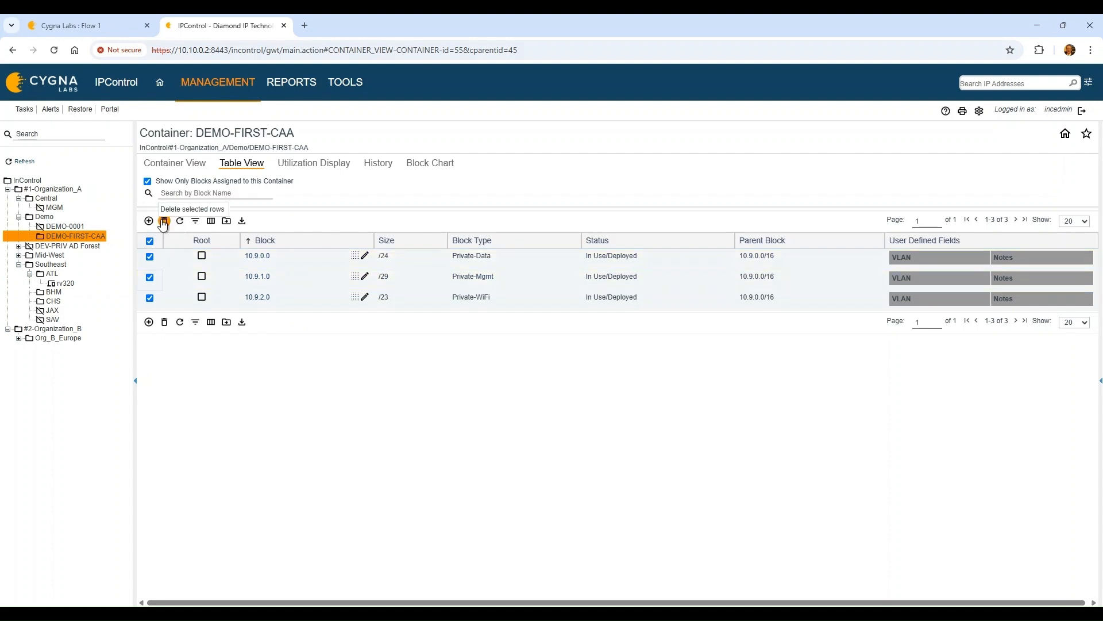
{"action": "left_click", "coordinate": [163, 222]}
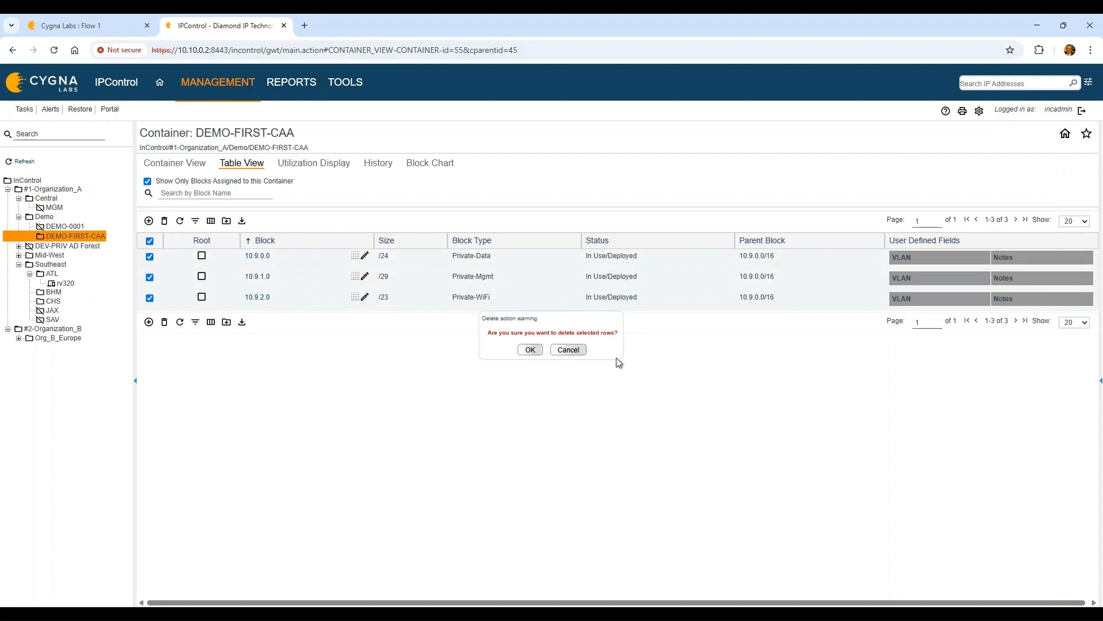
{"action": "left_click", "coordinate": [530, 352]}
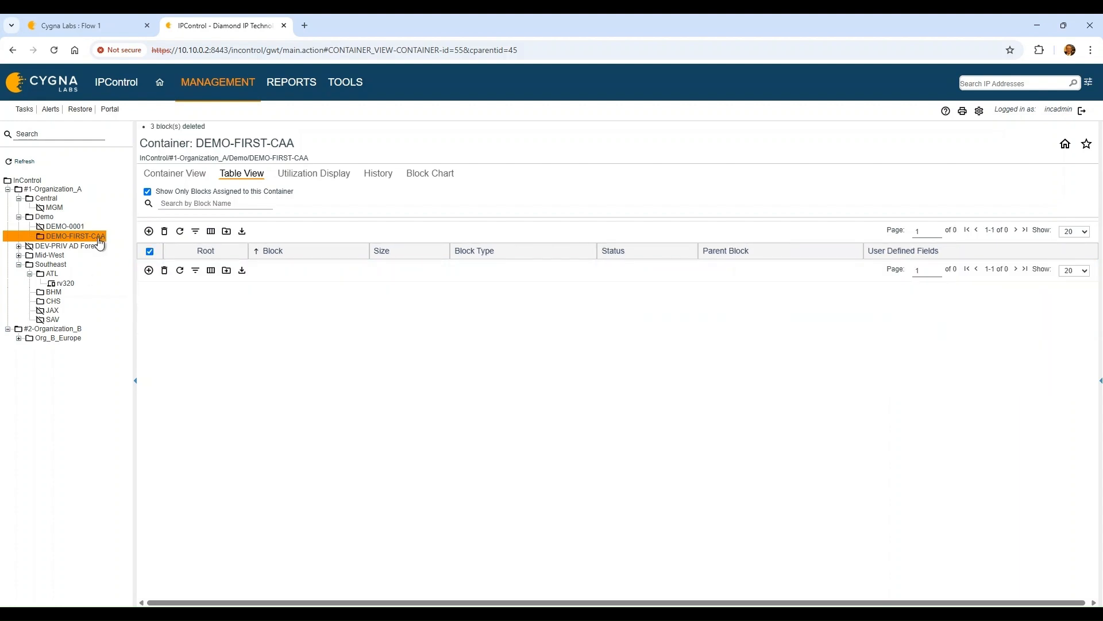
Delete the now-empty DEMO-FIRST-CAA container via Container Maintenance
{"action": "mouse_move", "coordinate": [216, 83]}
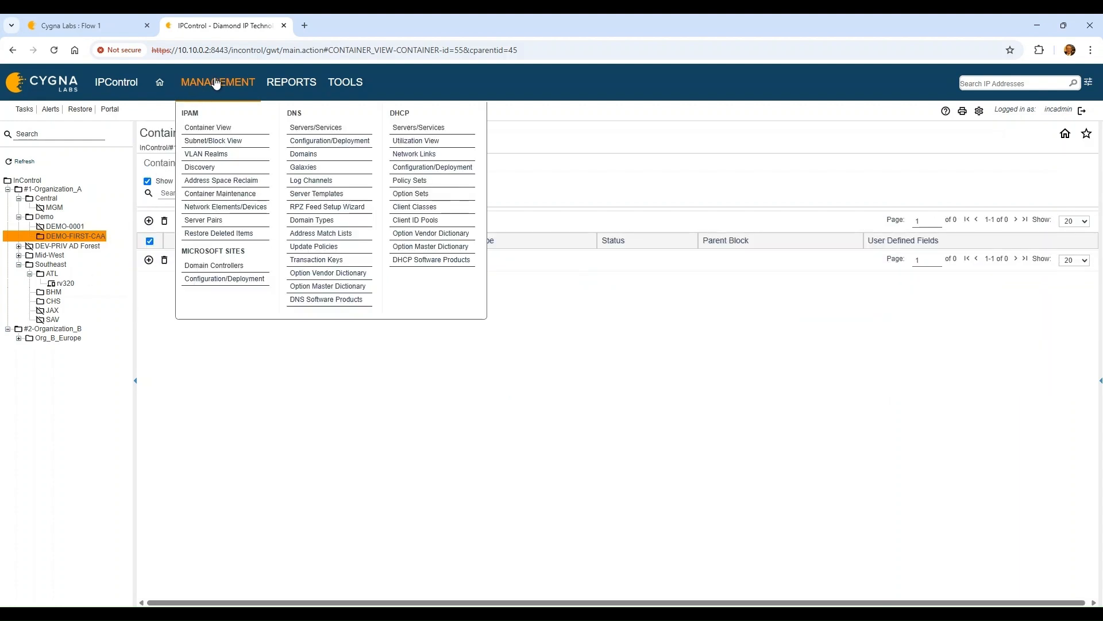
{"action": "left_click", "coordinate": [224, 190]}
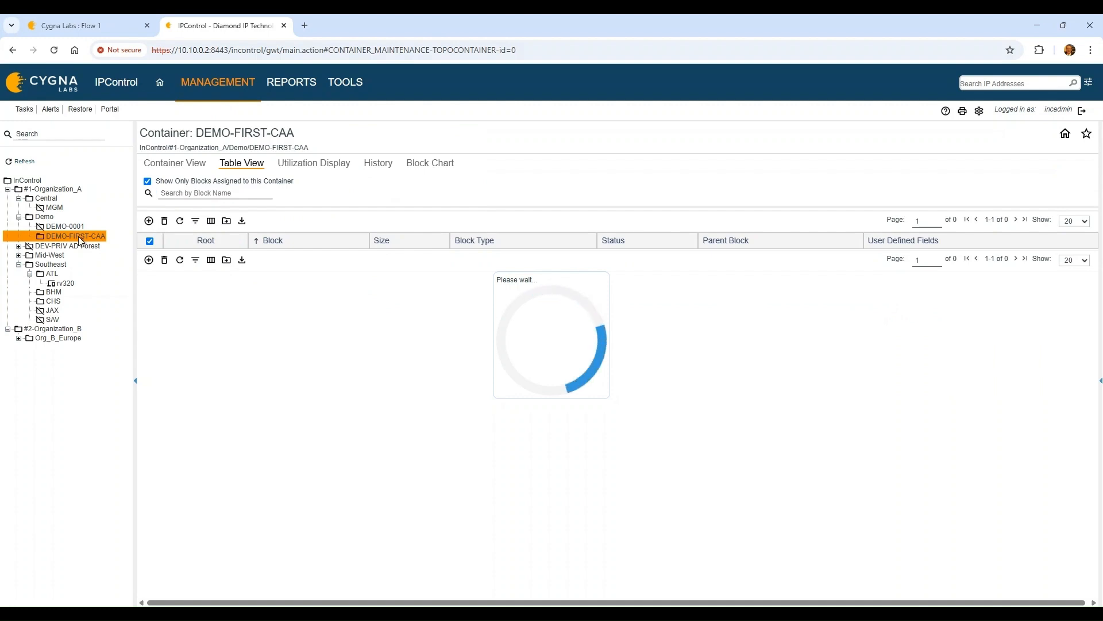
{"action": "left_click", "coordinate": [95, 237]}
{"action": "left_click", "coordinate": [191, 199]}
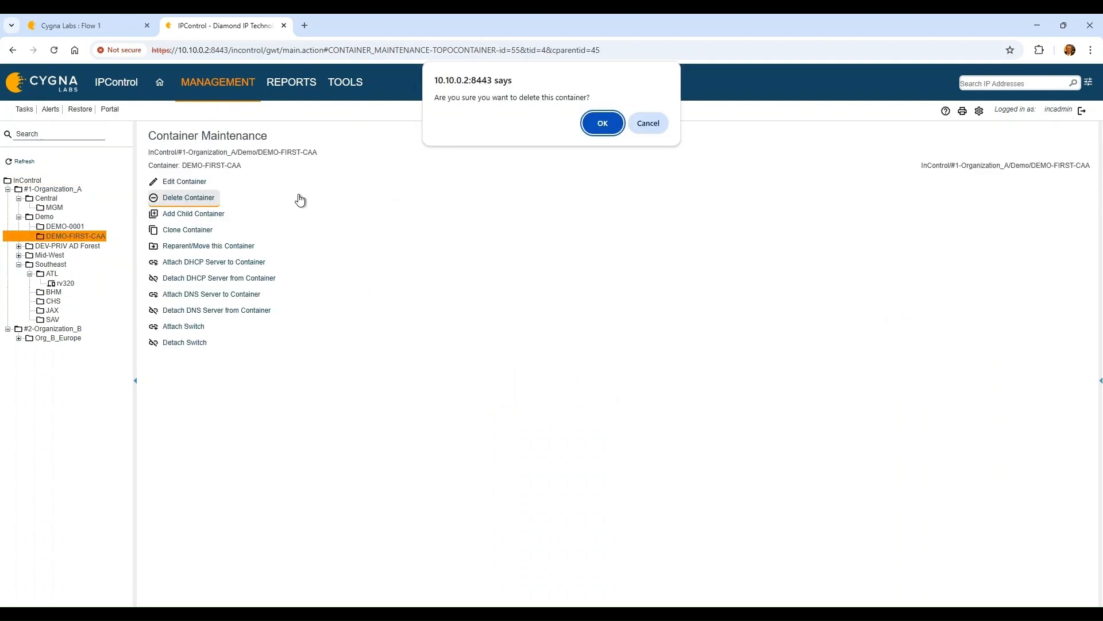
{"action": "left_click", "coordinate": [601, 127]}
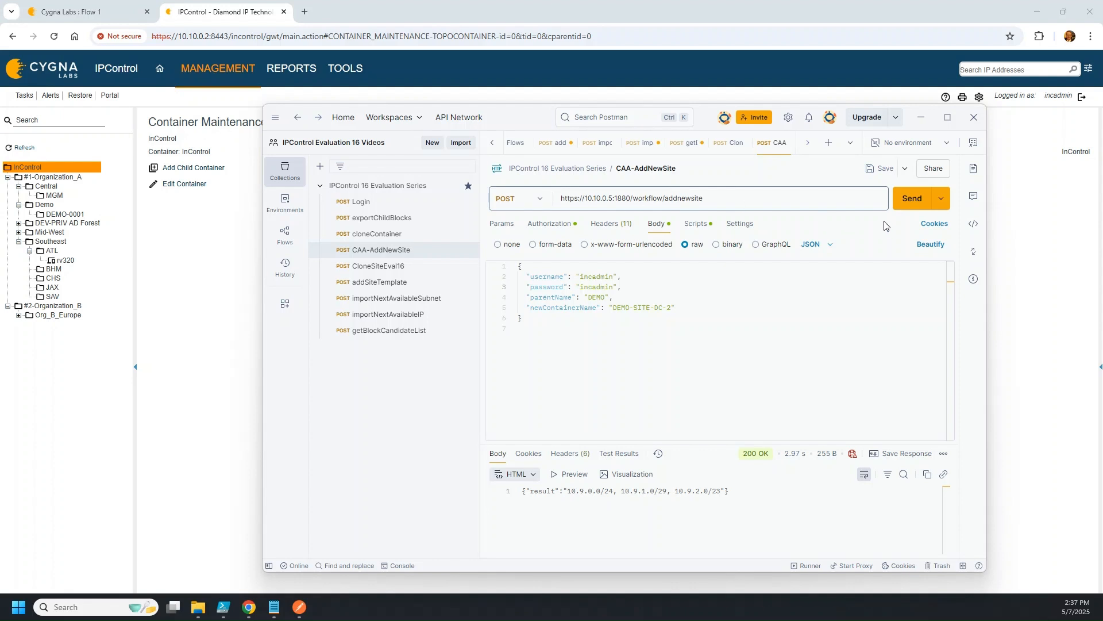
Send the CAA-AddNewSite POST request and select its 200 OK response listing three subnets
{"action": "left_click", "coordinate": [914, 201]}
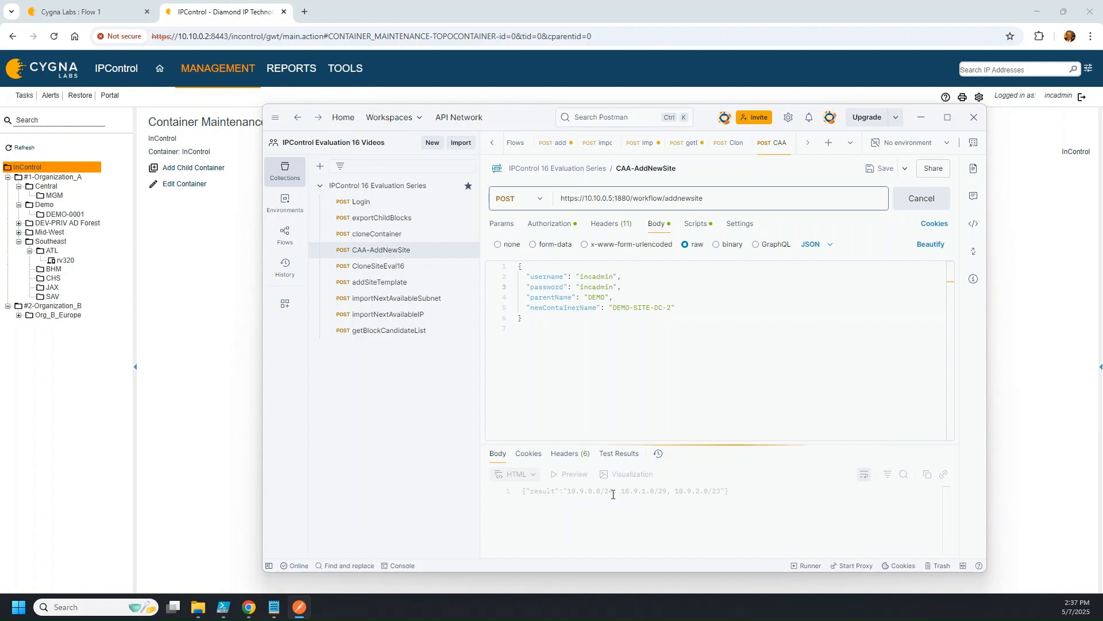
{"action": "left_click_drag", "start_coordinate": [714, 501], "coordinate": [520, 491]}
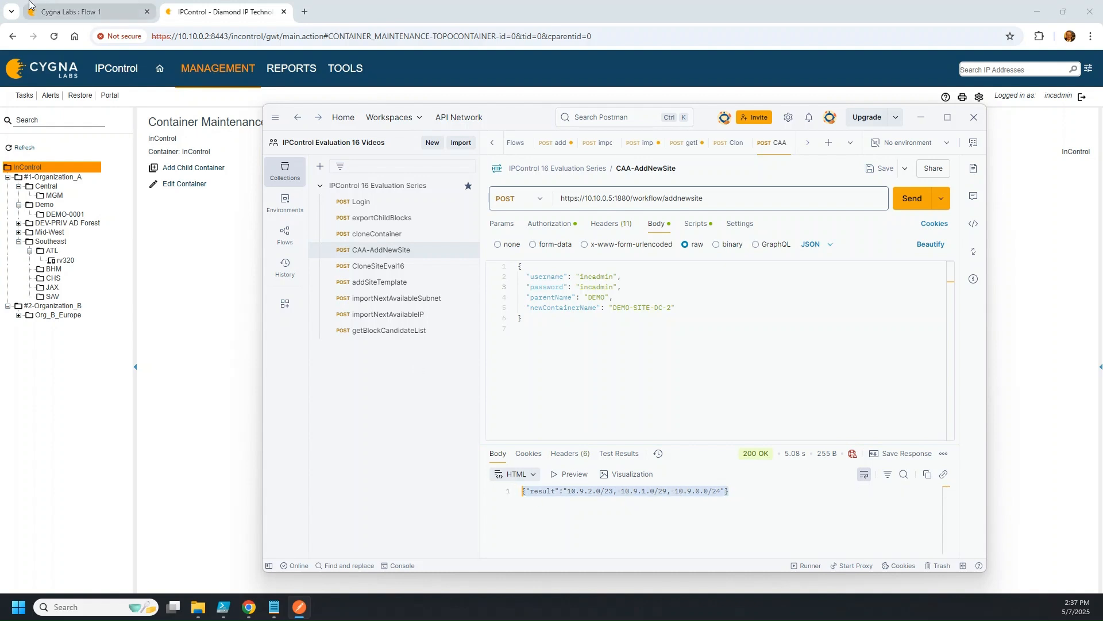
{"action": "left_click", "coordinate": [17, 153]}
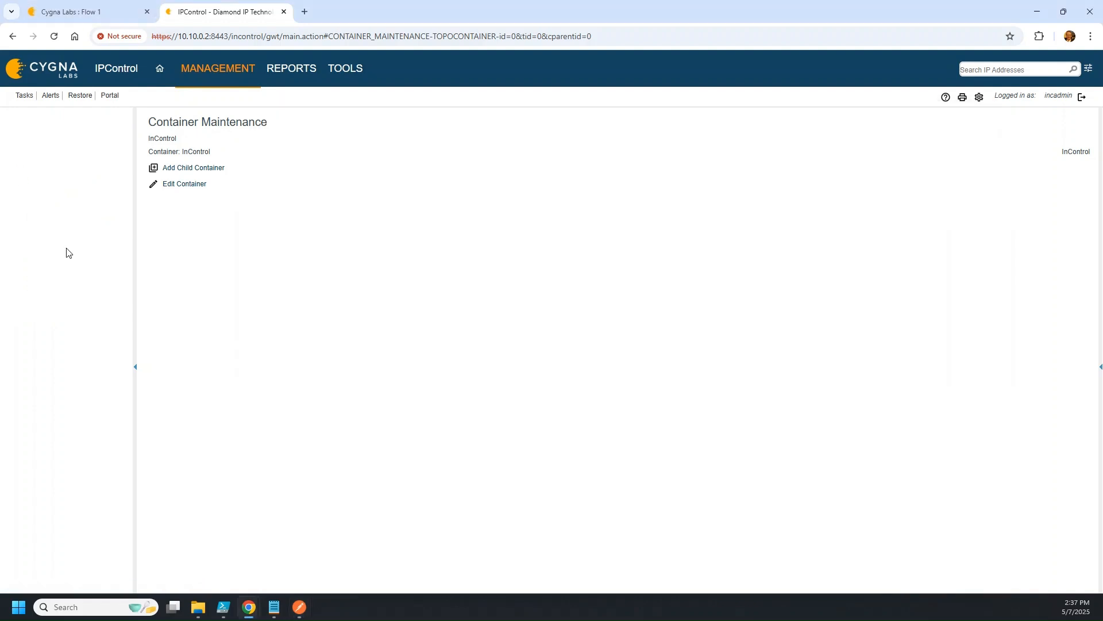
Verify DEMO-SITE-DC-2 holds blocks 10.9.0.0/24, 10.9.1.0/29 and 10.9.2.0/23, then bring Postman back
{"action": "left_click", "coordinate": [74, 222]}
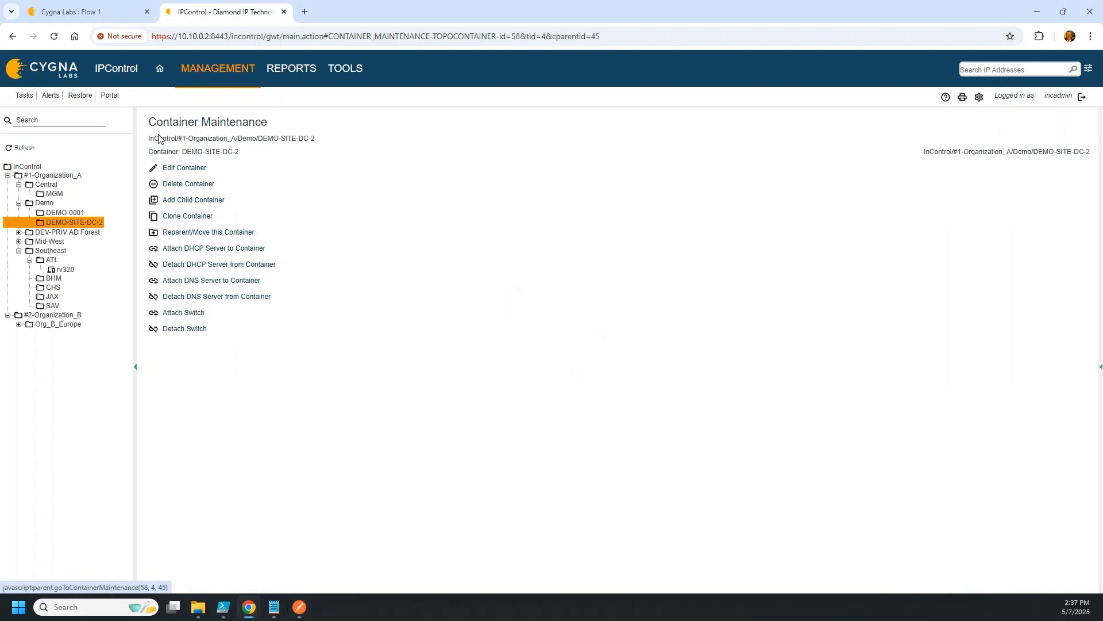
{"action": "left_click", "coordinate": [219, 68]}
{"action": "left_click", "coordinate": [218, 114]}
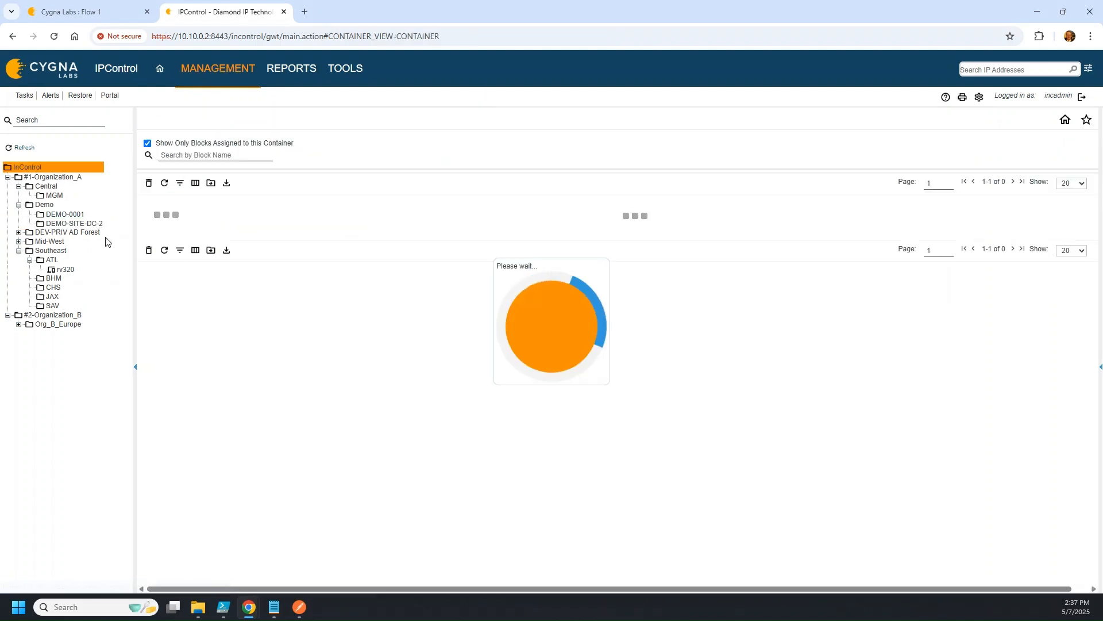
{"action": "mouse_move", "coordinate": [299, 607]}
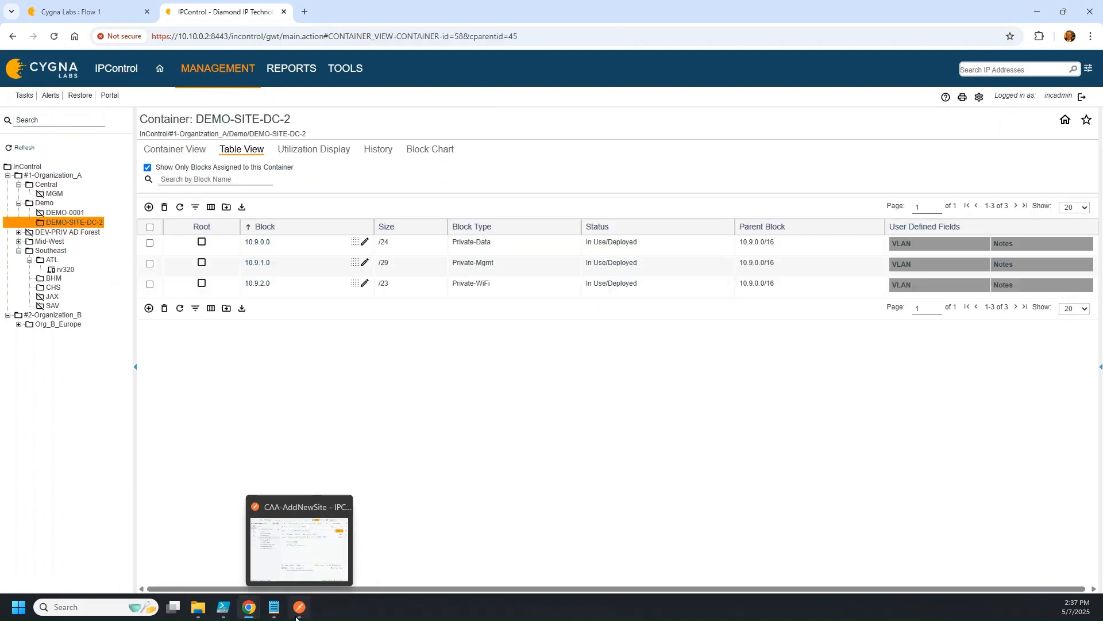
{"action": "left_click", "coordinate": [322, 545]}
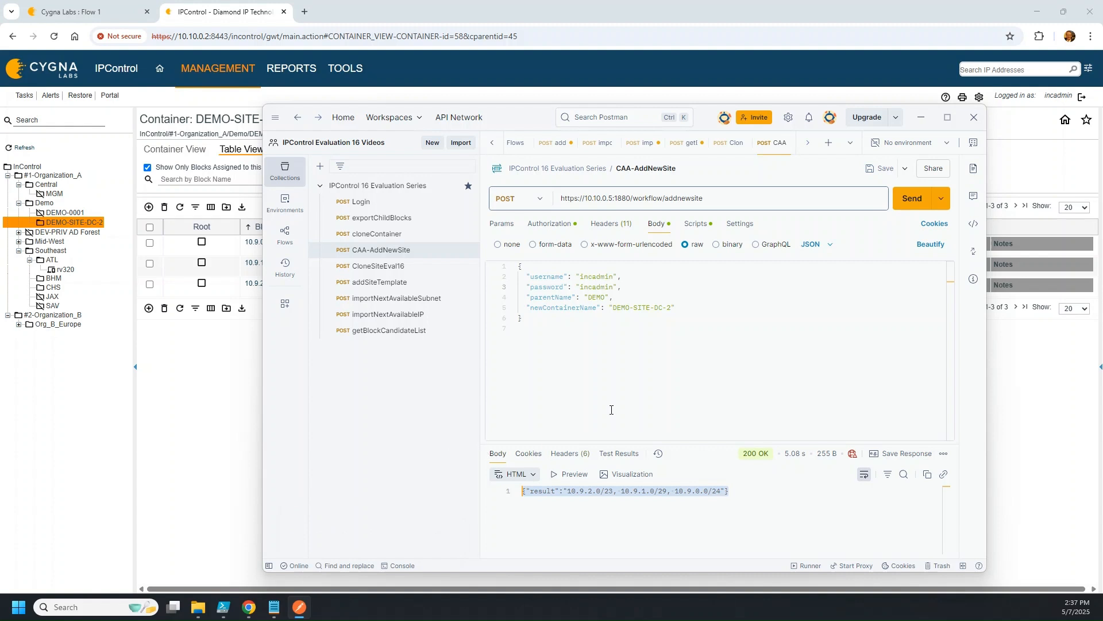